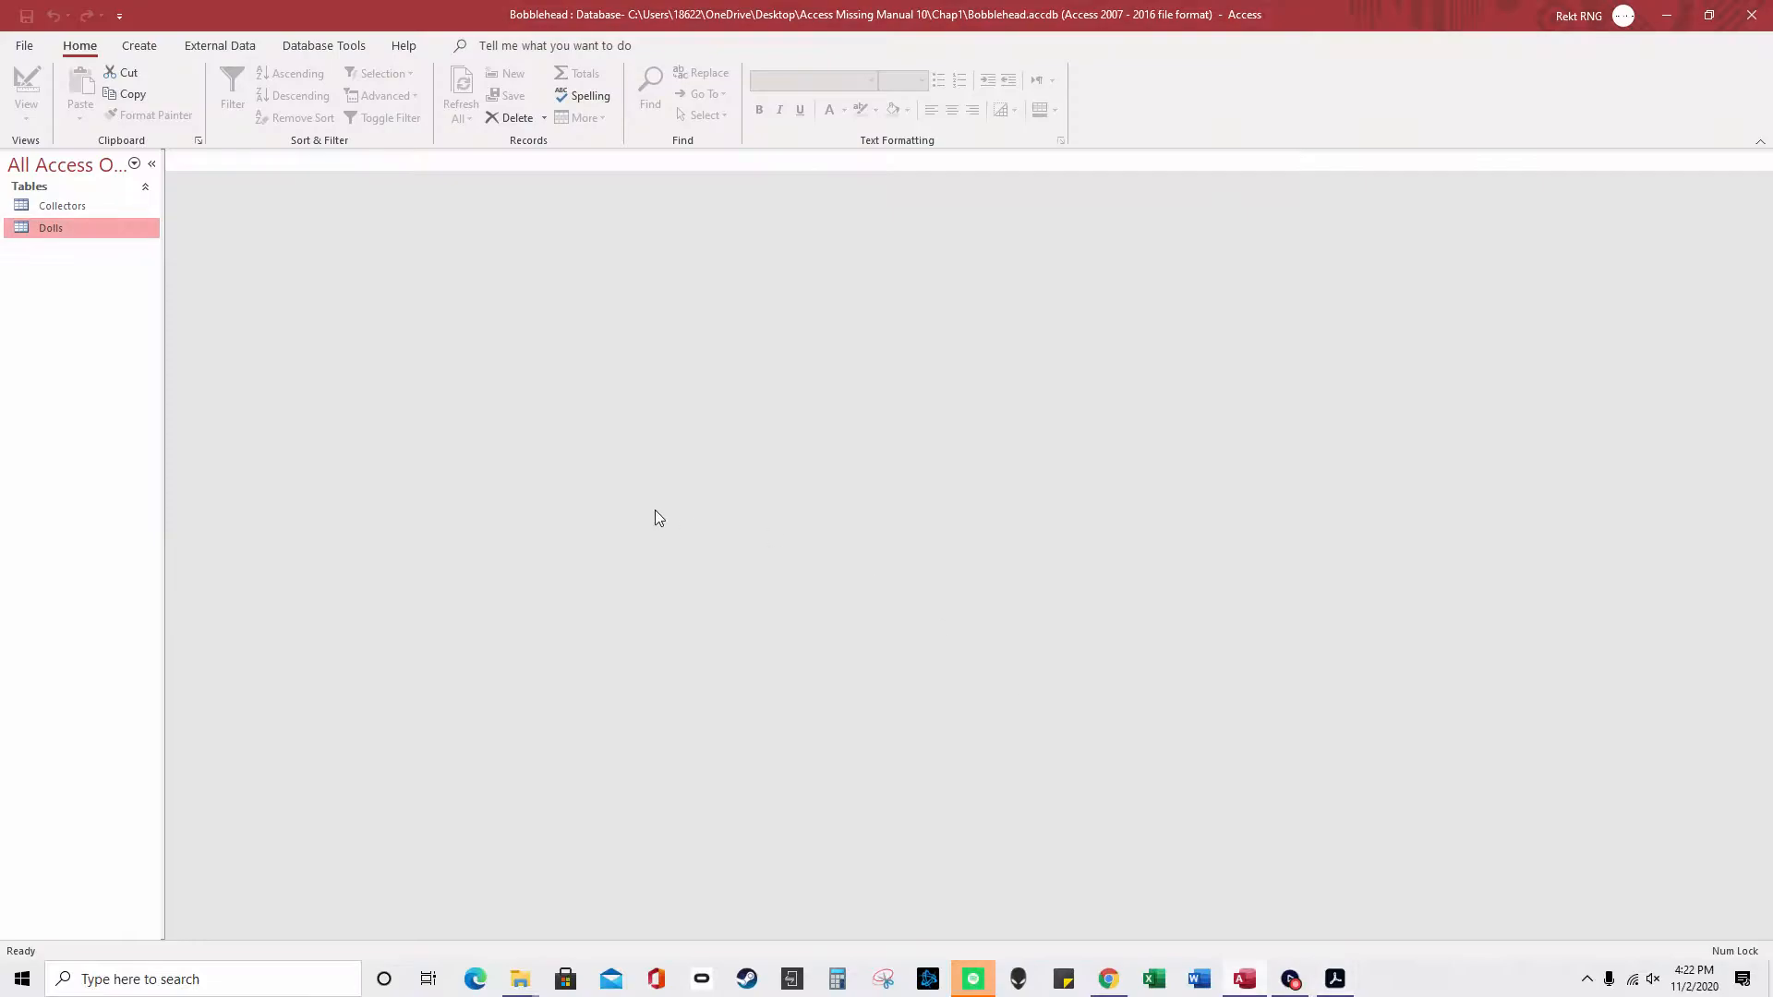
- Show the File backstage Home page with new-database templates and recent databases
left_click(28, 48)
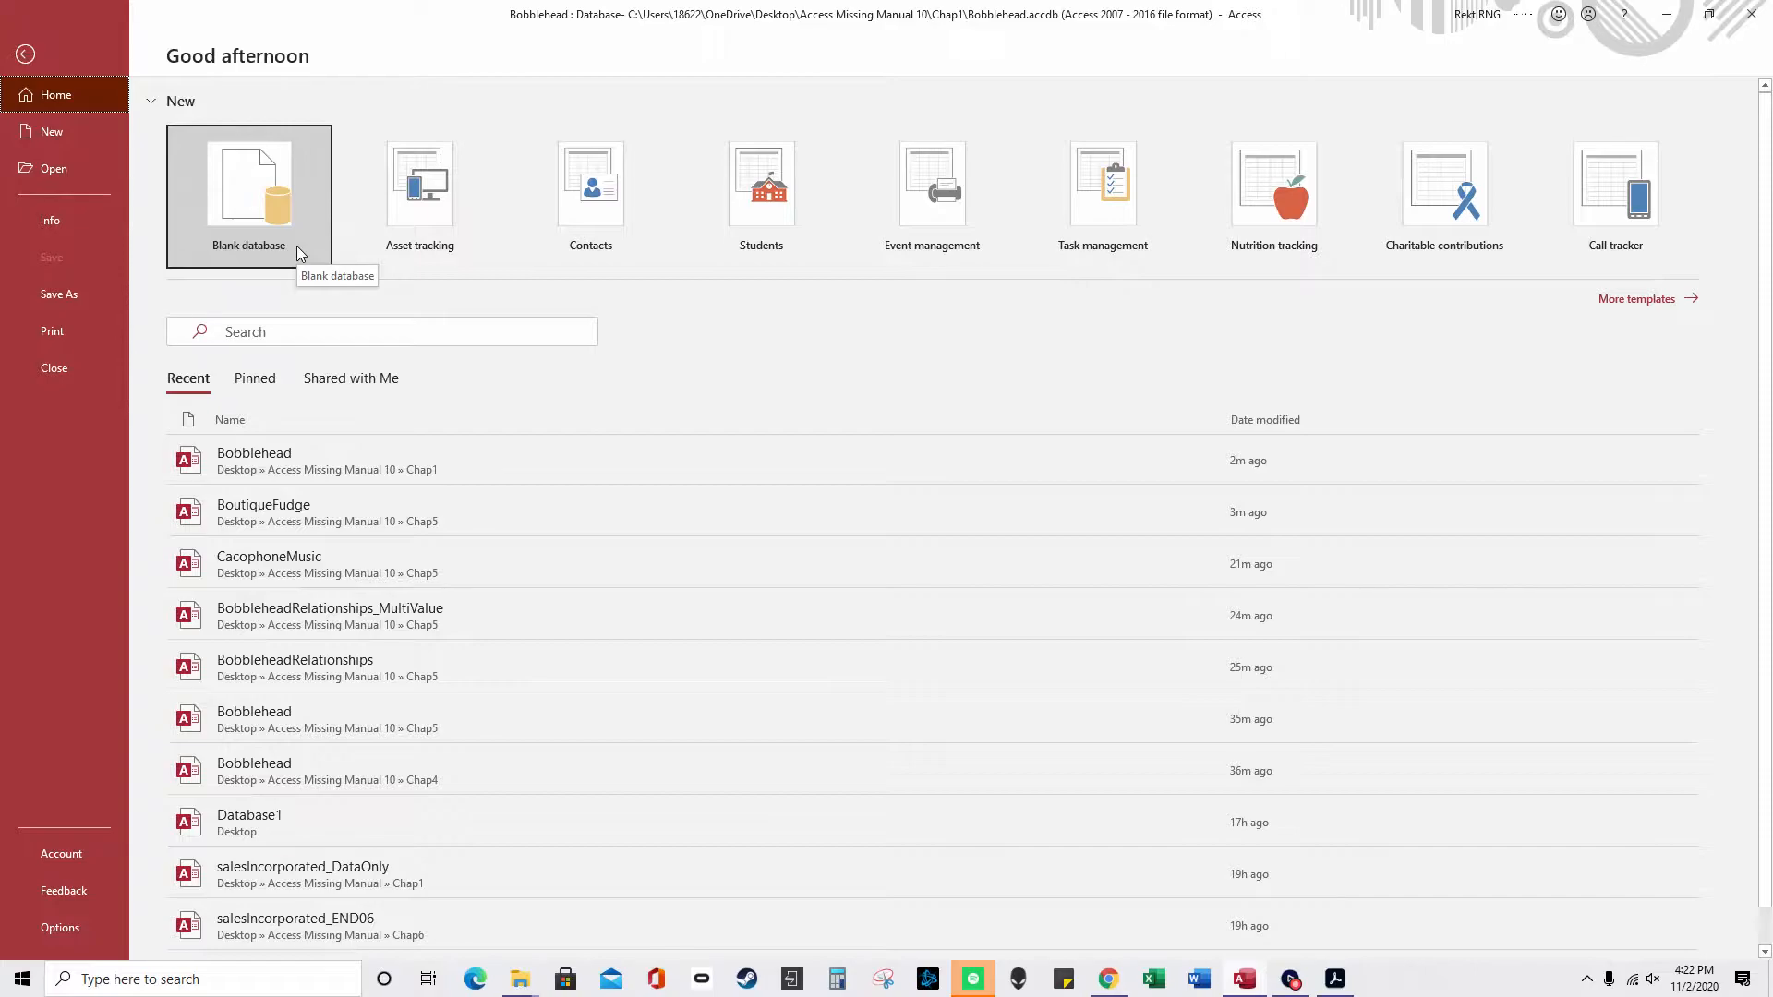
- Leave backstage, then begin a new Blank database from File > New
left_click(25, 54)
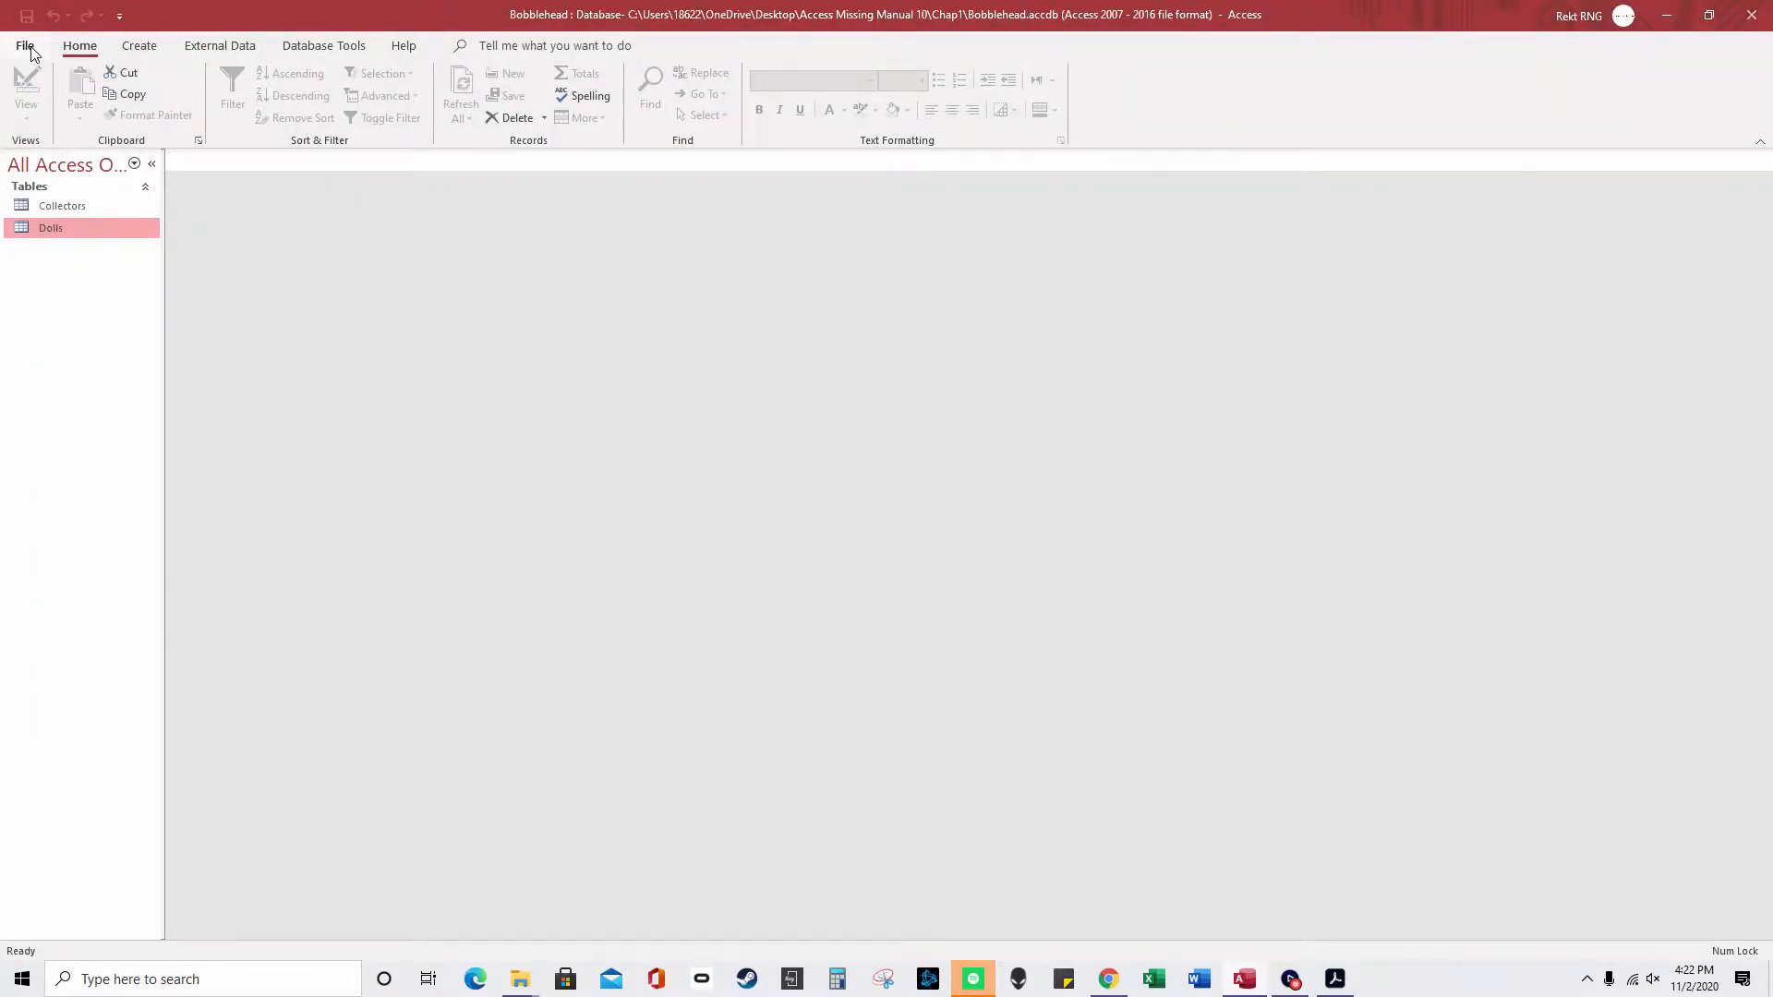
left_click(28, 48)
left_click(58, 131)
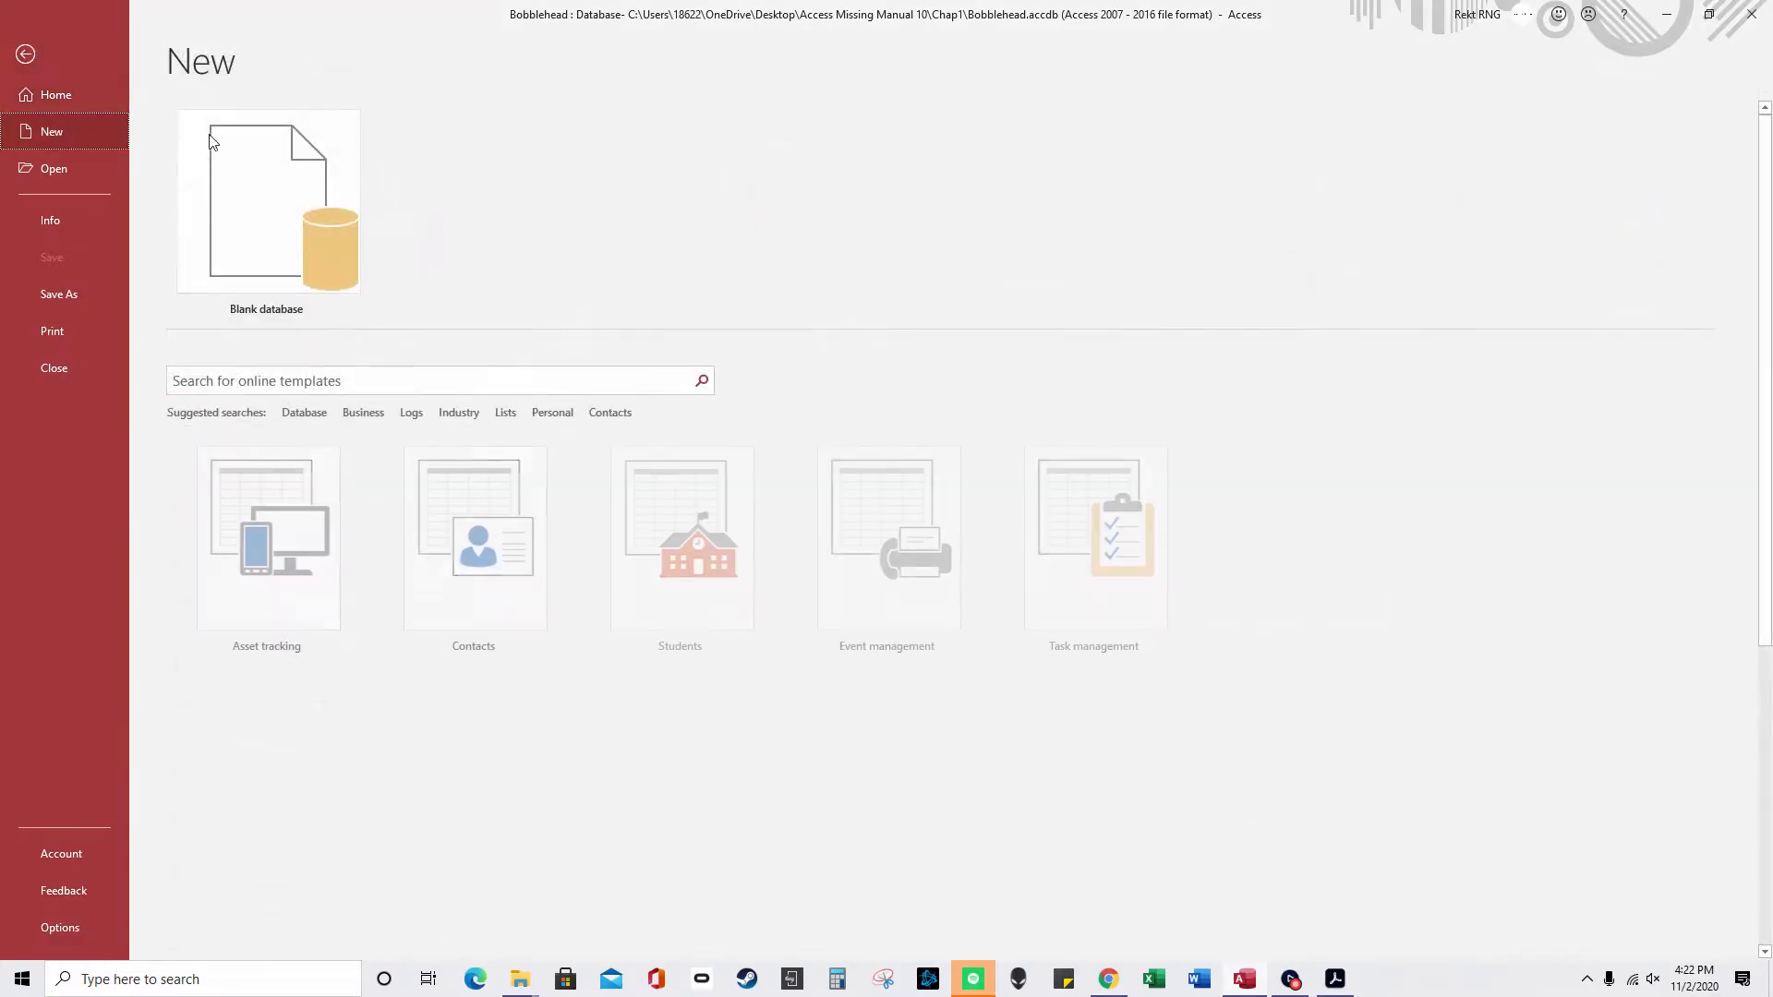
left_click(271, 225)
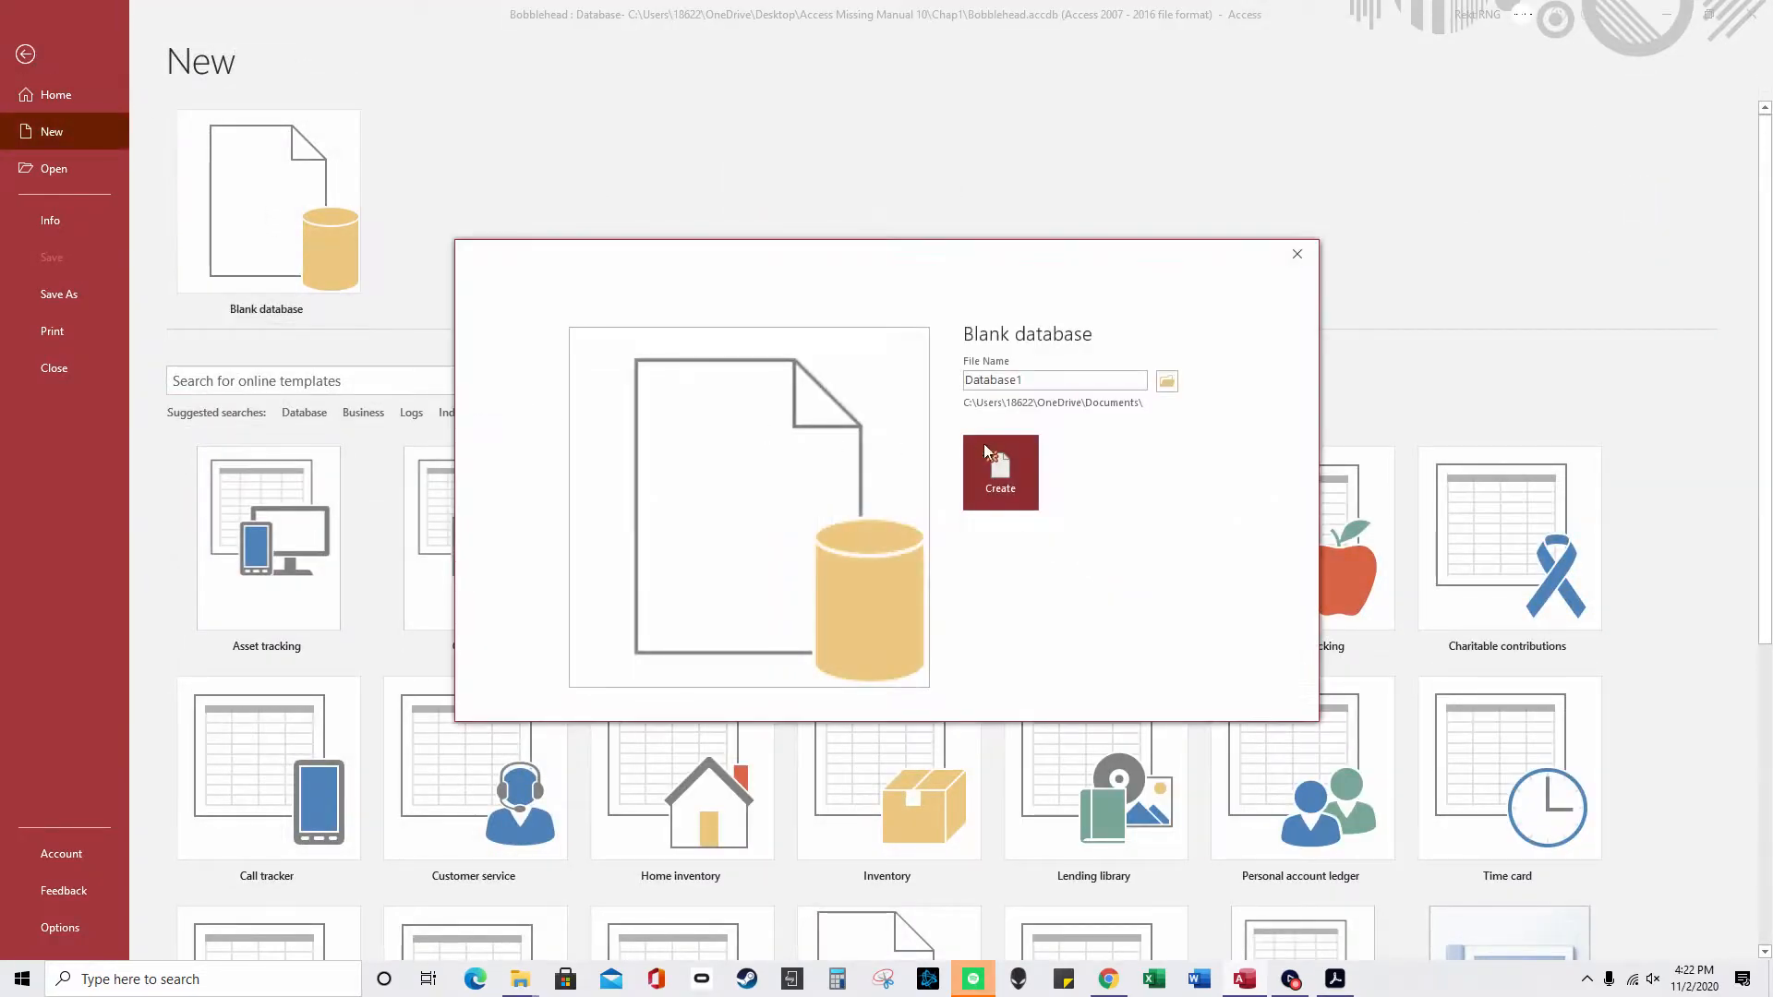
- Browse to the Desktop as the save location, then cancel the blank database setup
left_click(1160, 383)
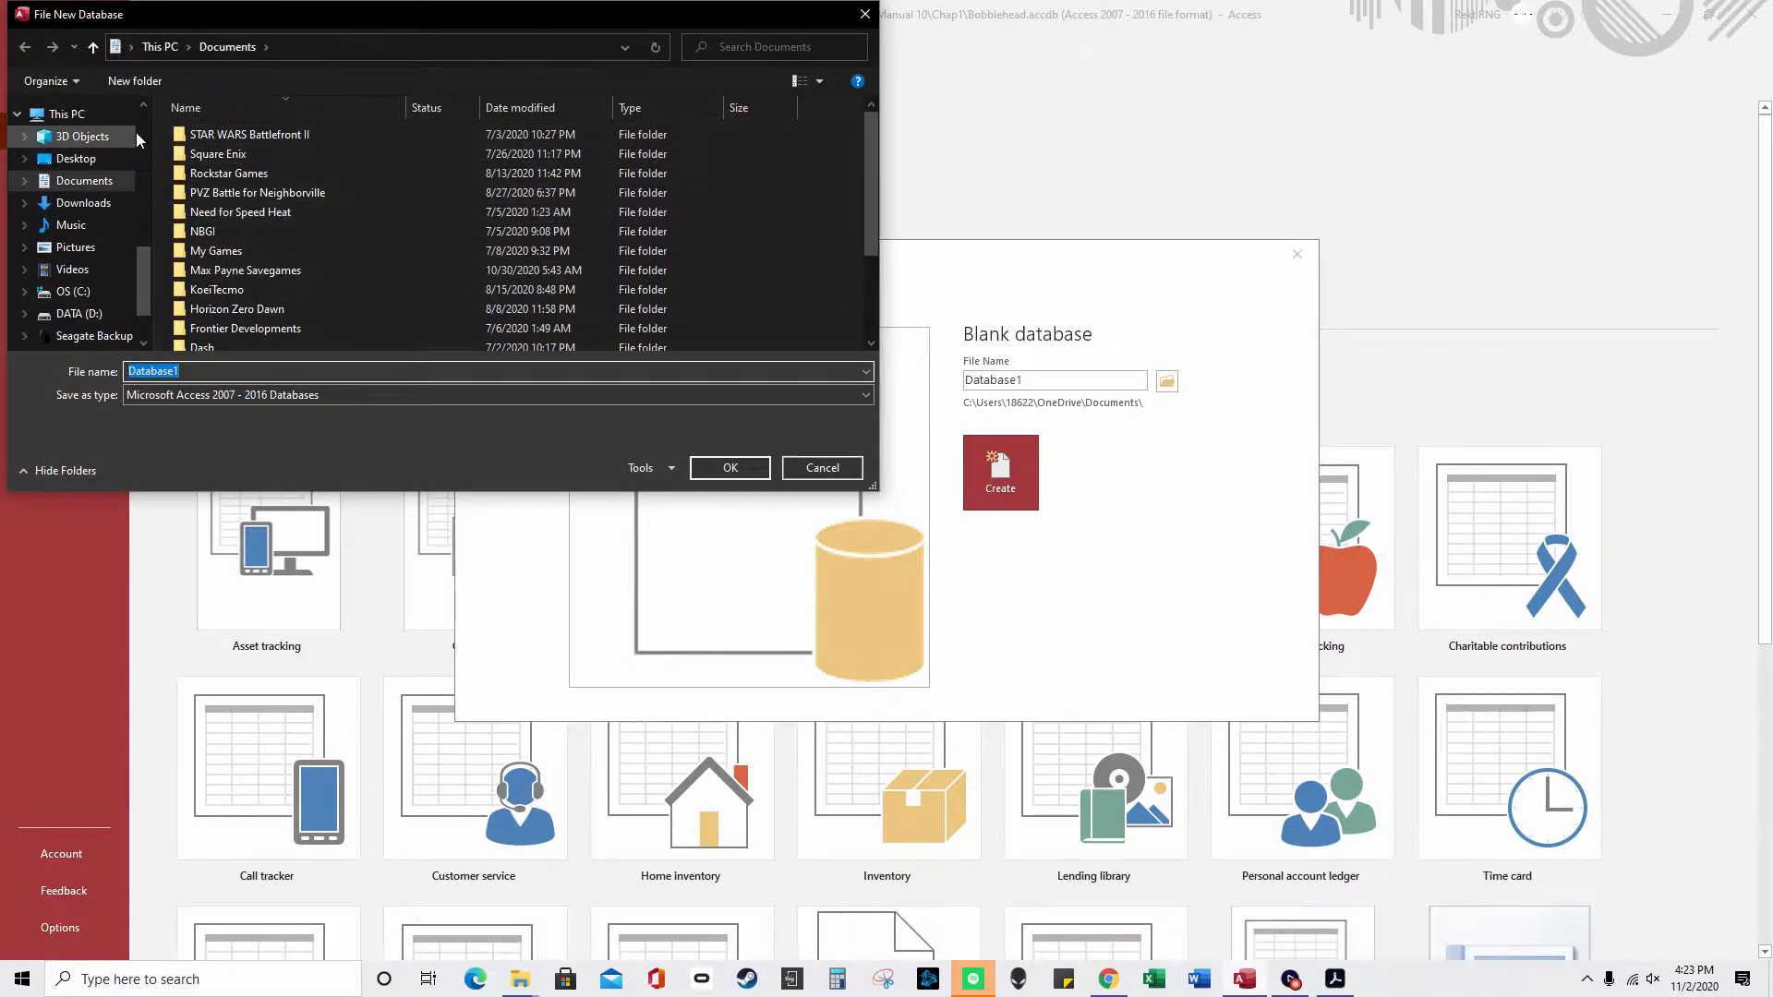
scroll(132, 135, "up", 3)
scroll(120, 157, "up", 1)
left_click(92, 173)
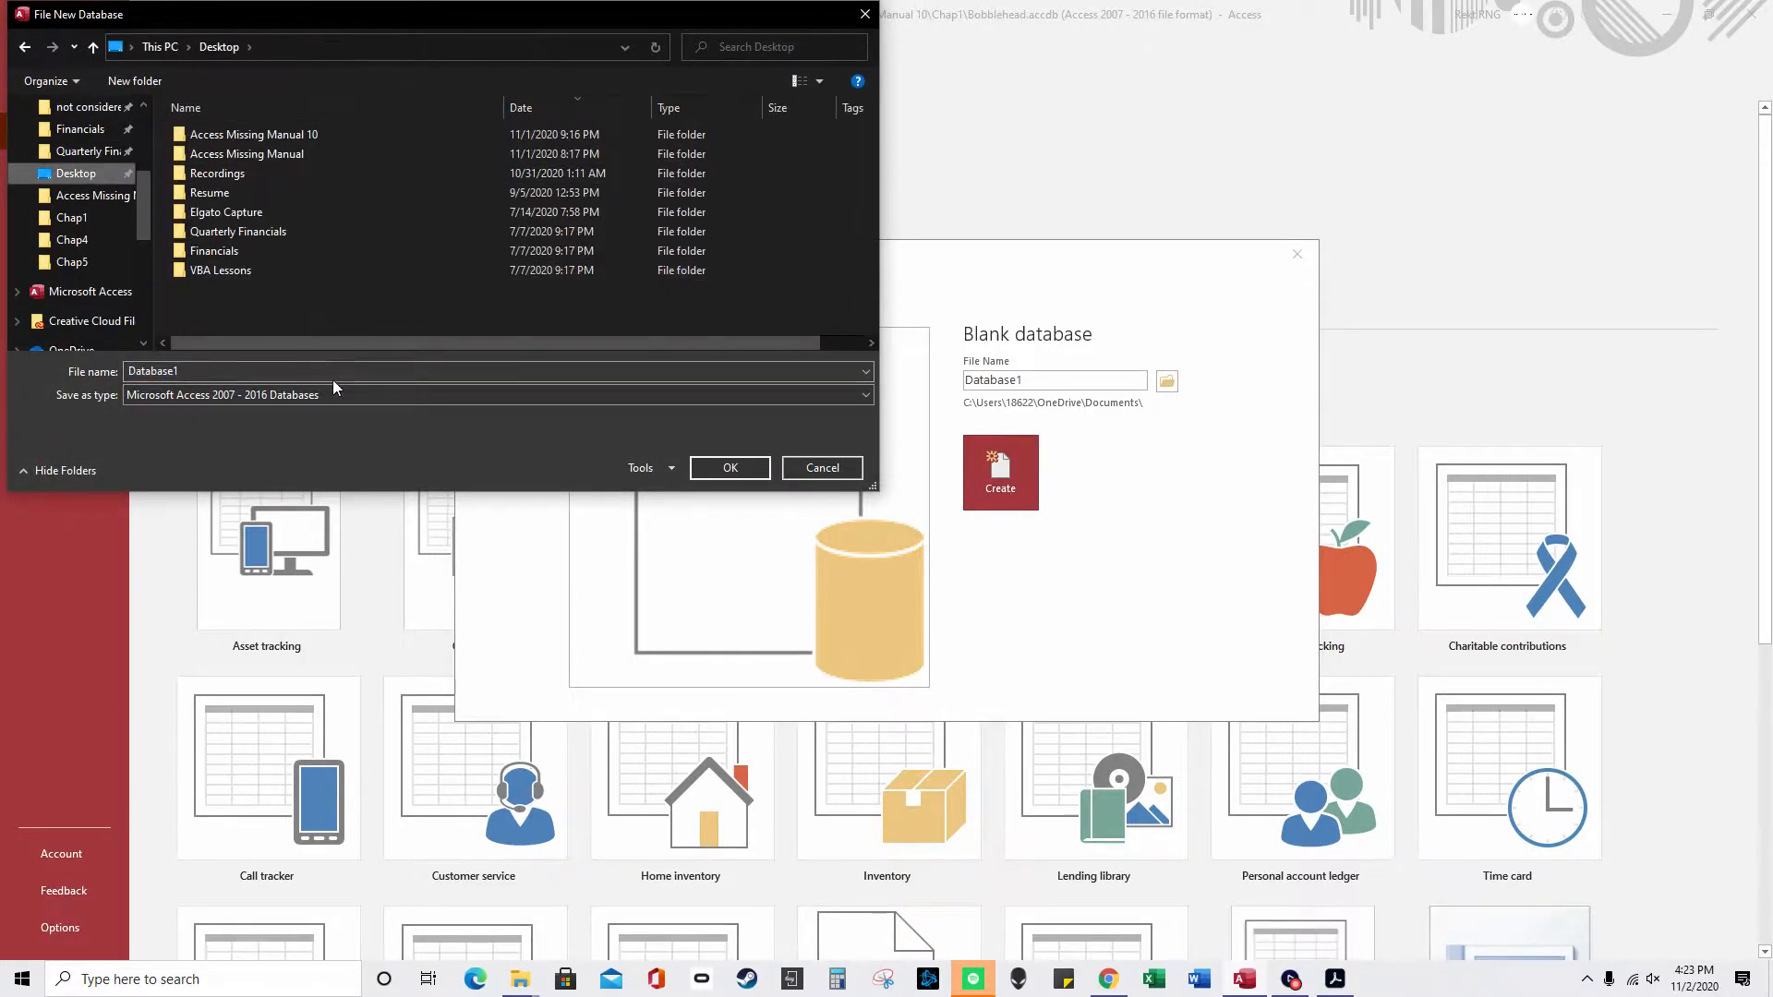
left_click(846, 471)
left_click(1297, 254)
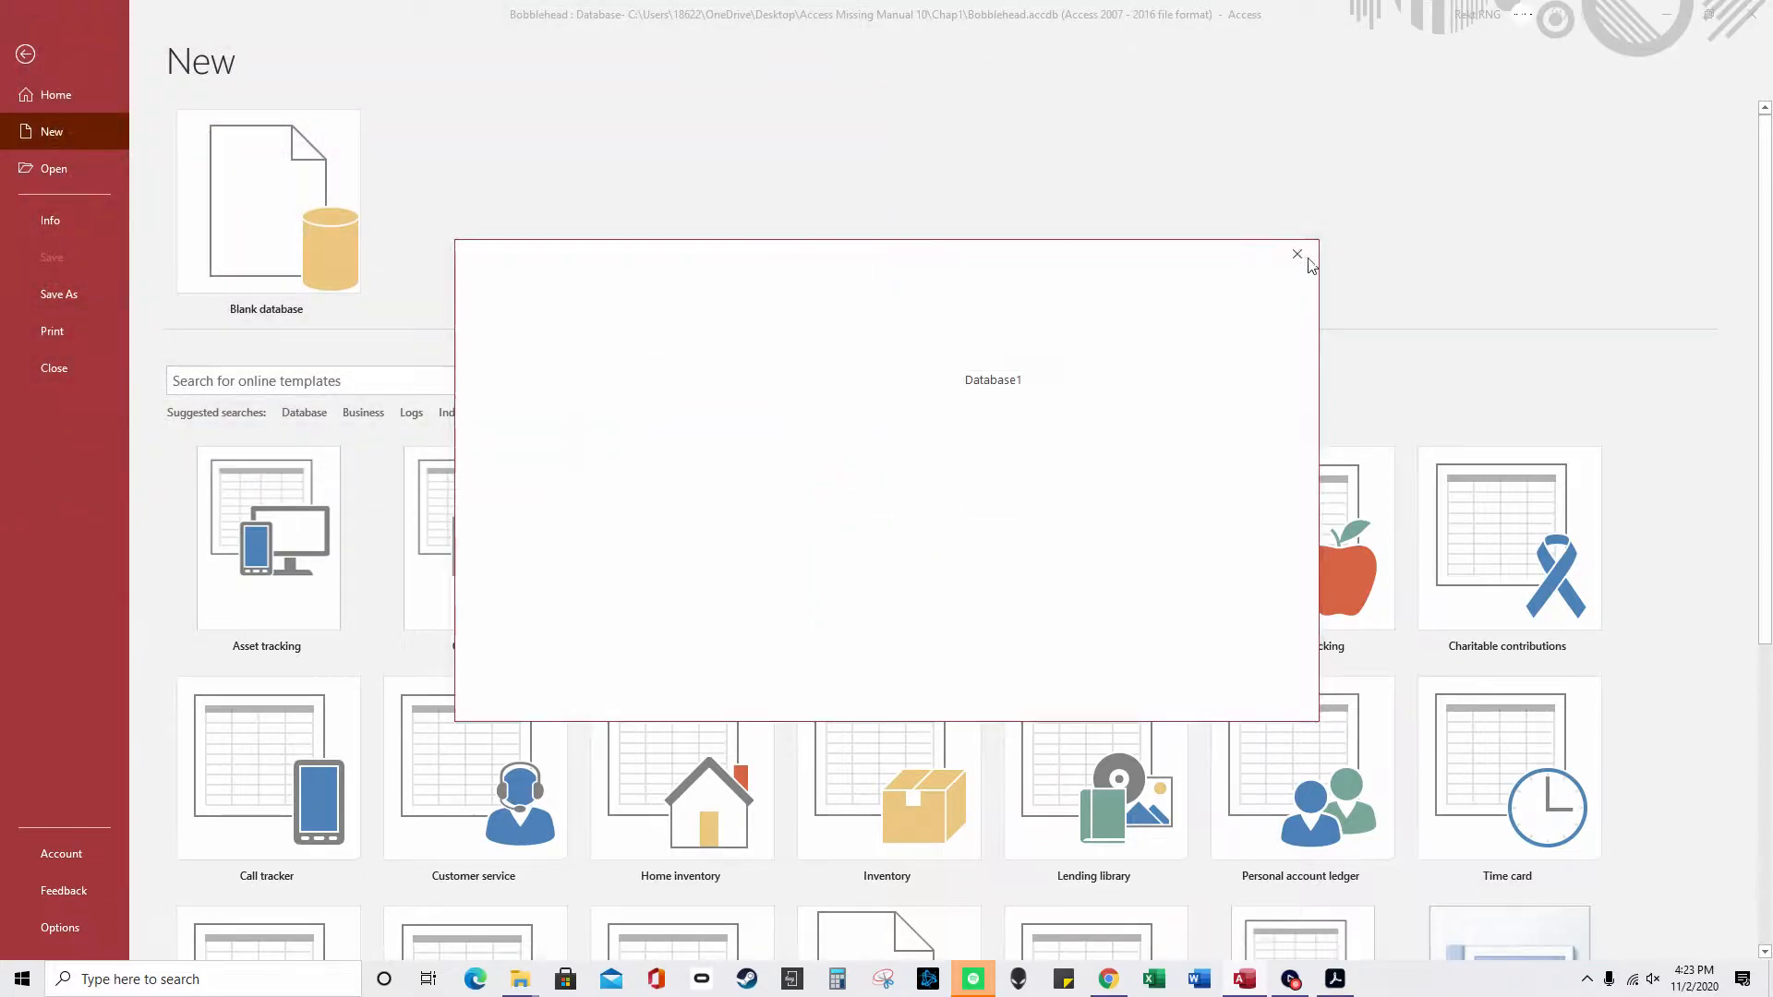
left_click(23, 53)
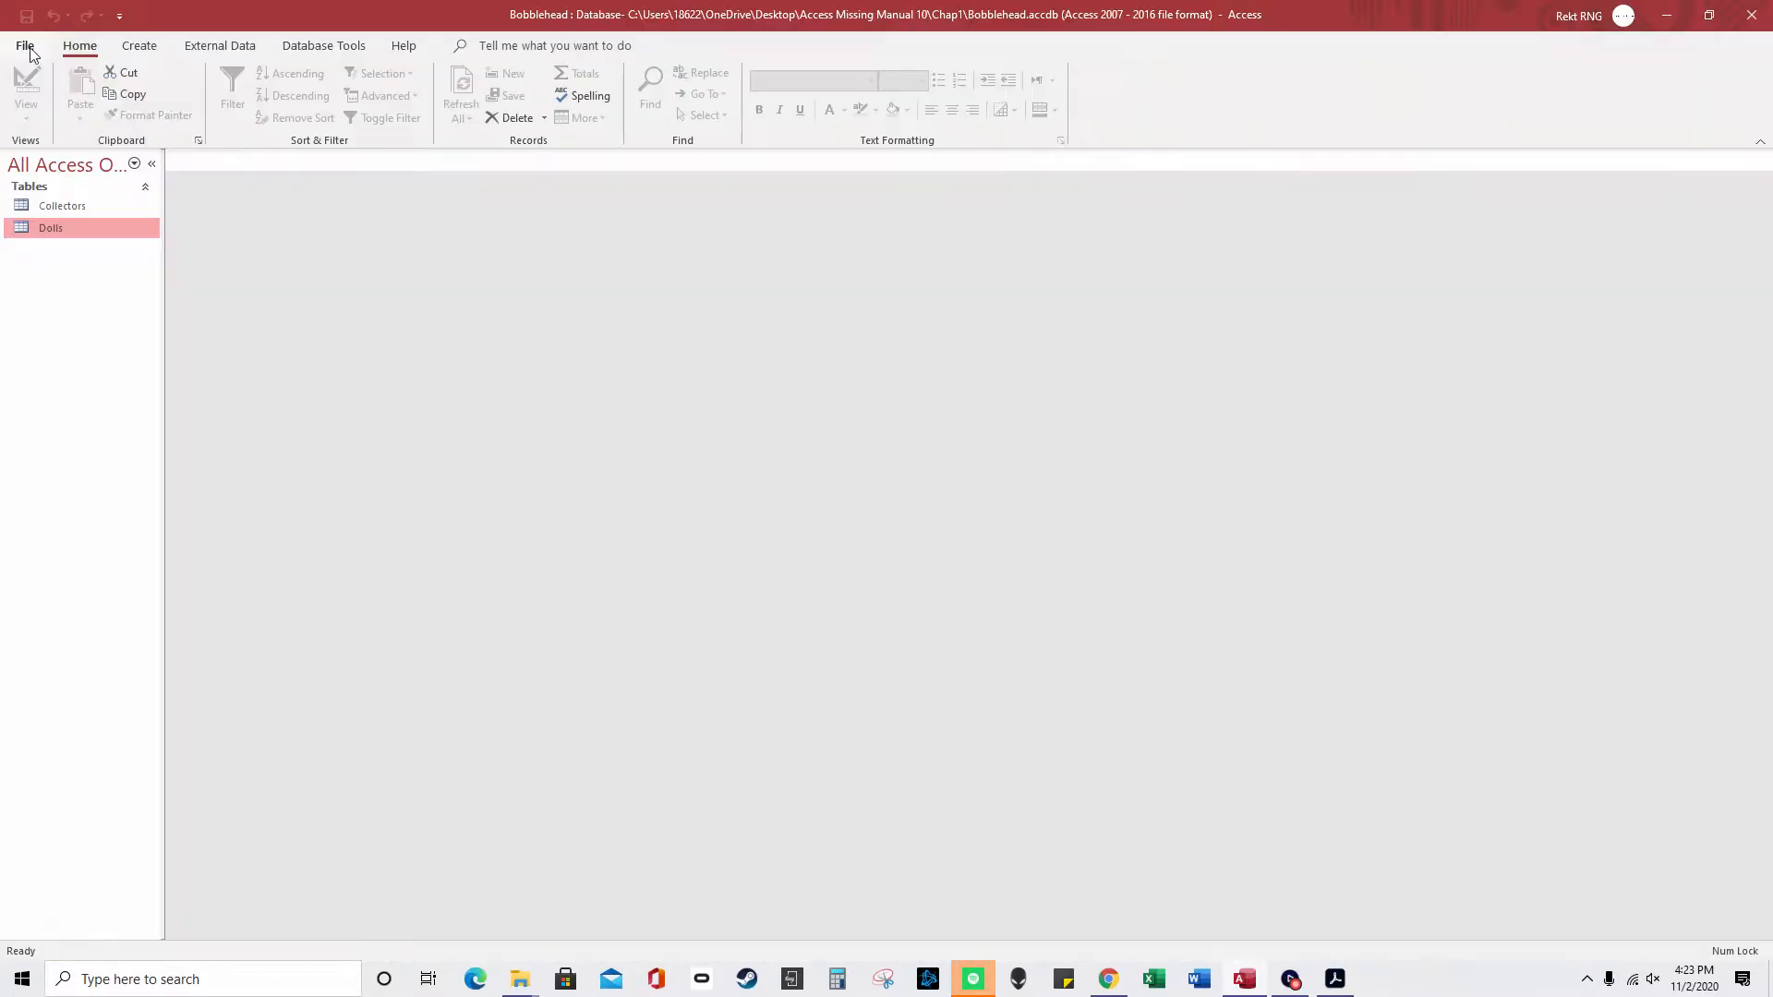
left_click(22, 43)
left_click(55, 928)
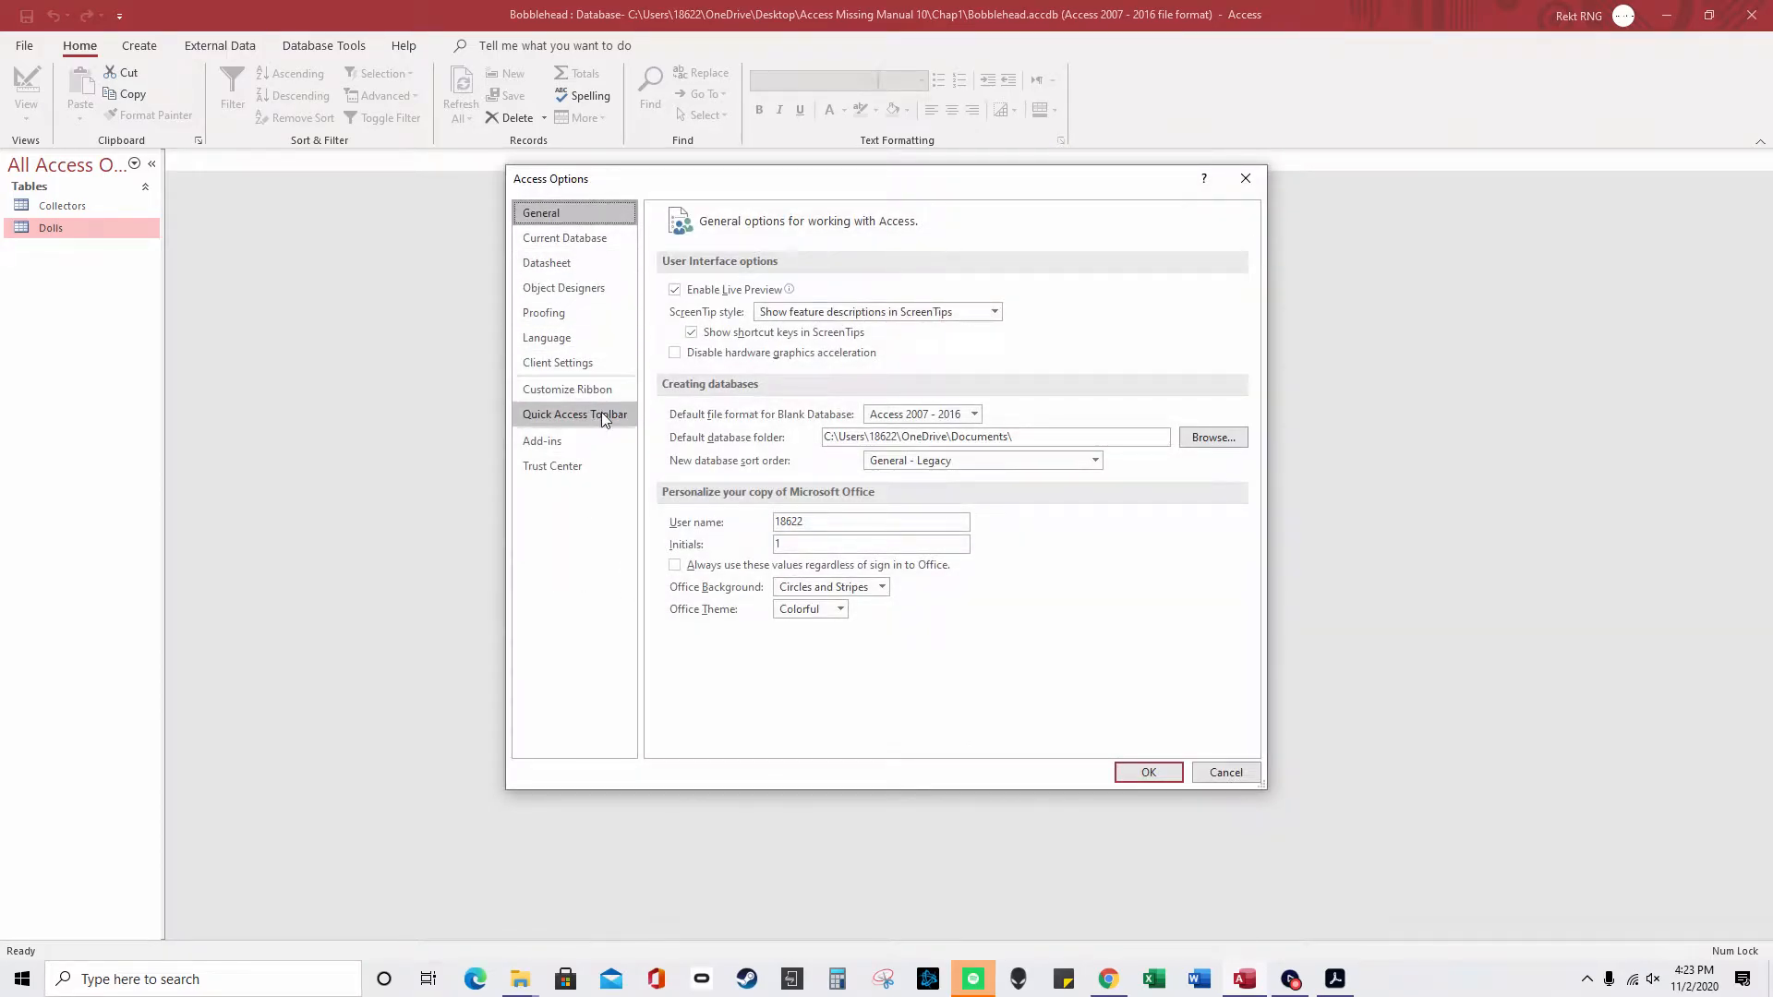
left_click(1211, 437)
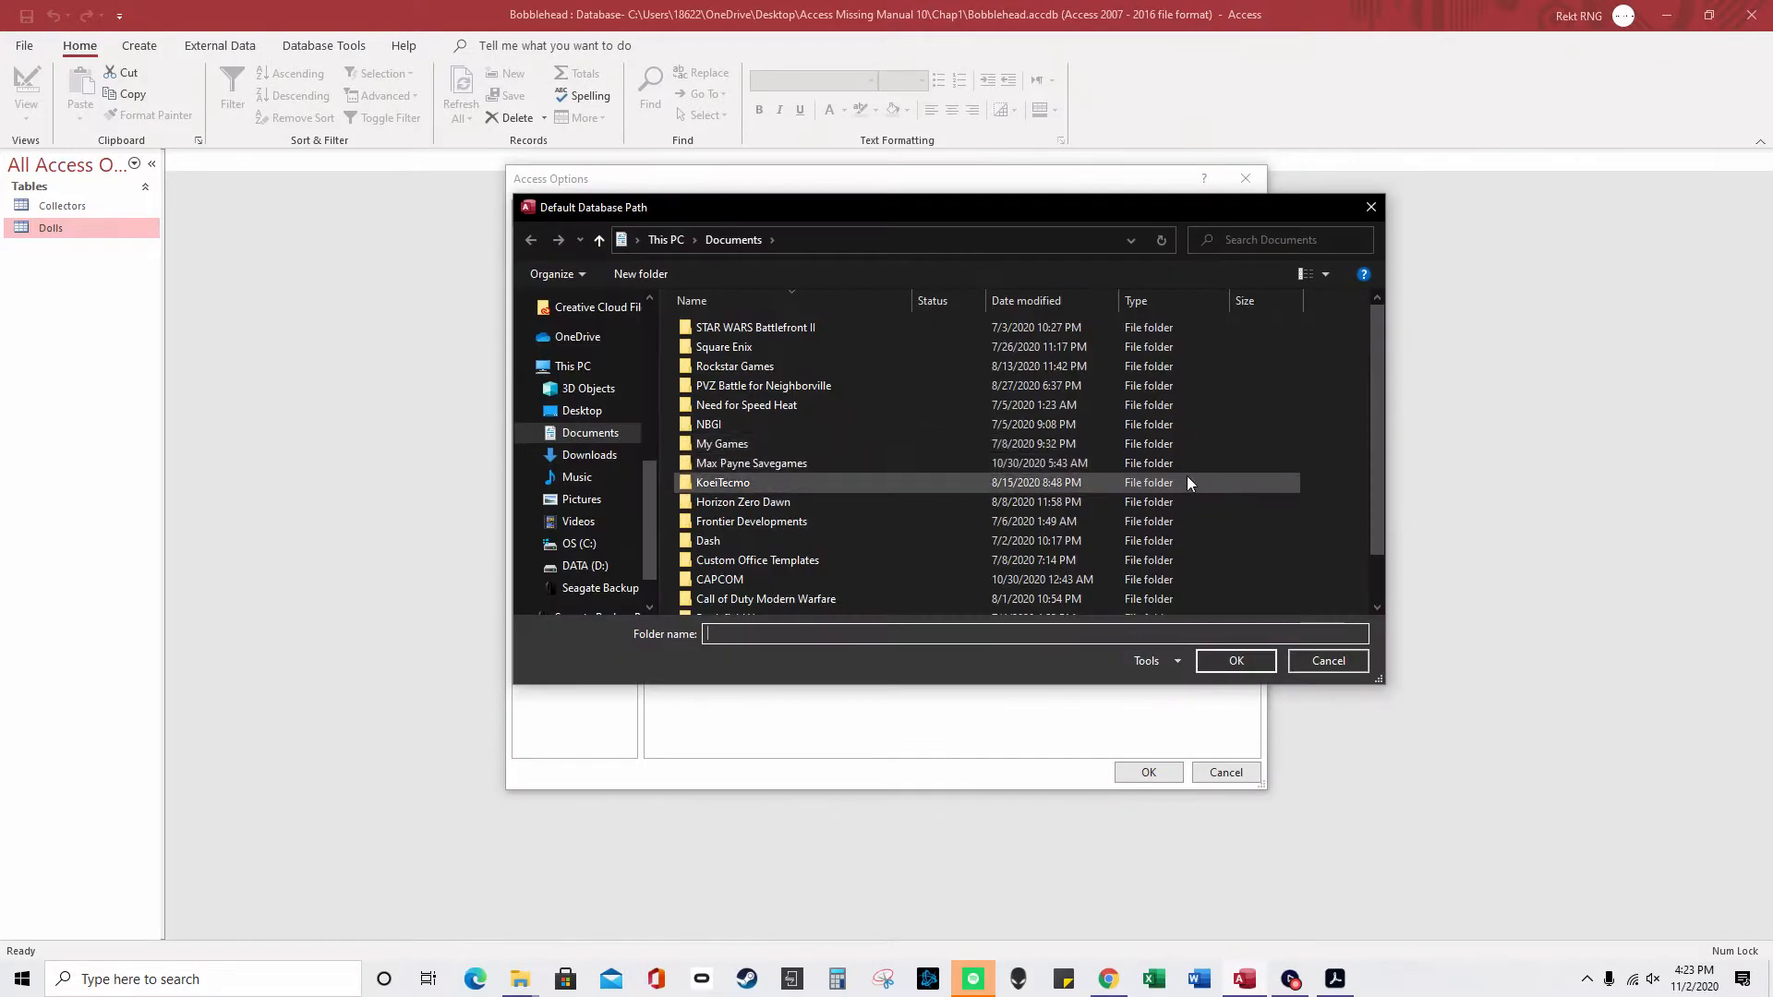
left_click(1371, 207)
left_click(1246, 178)
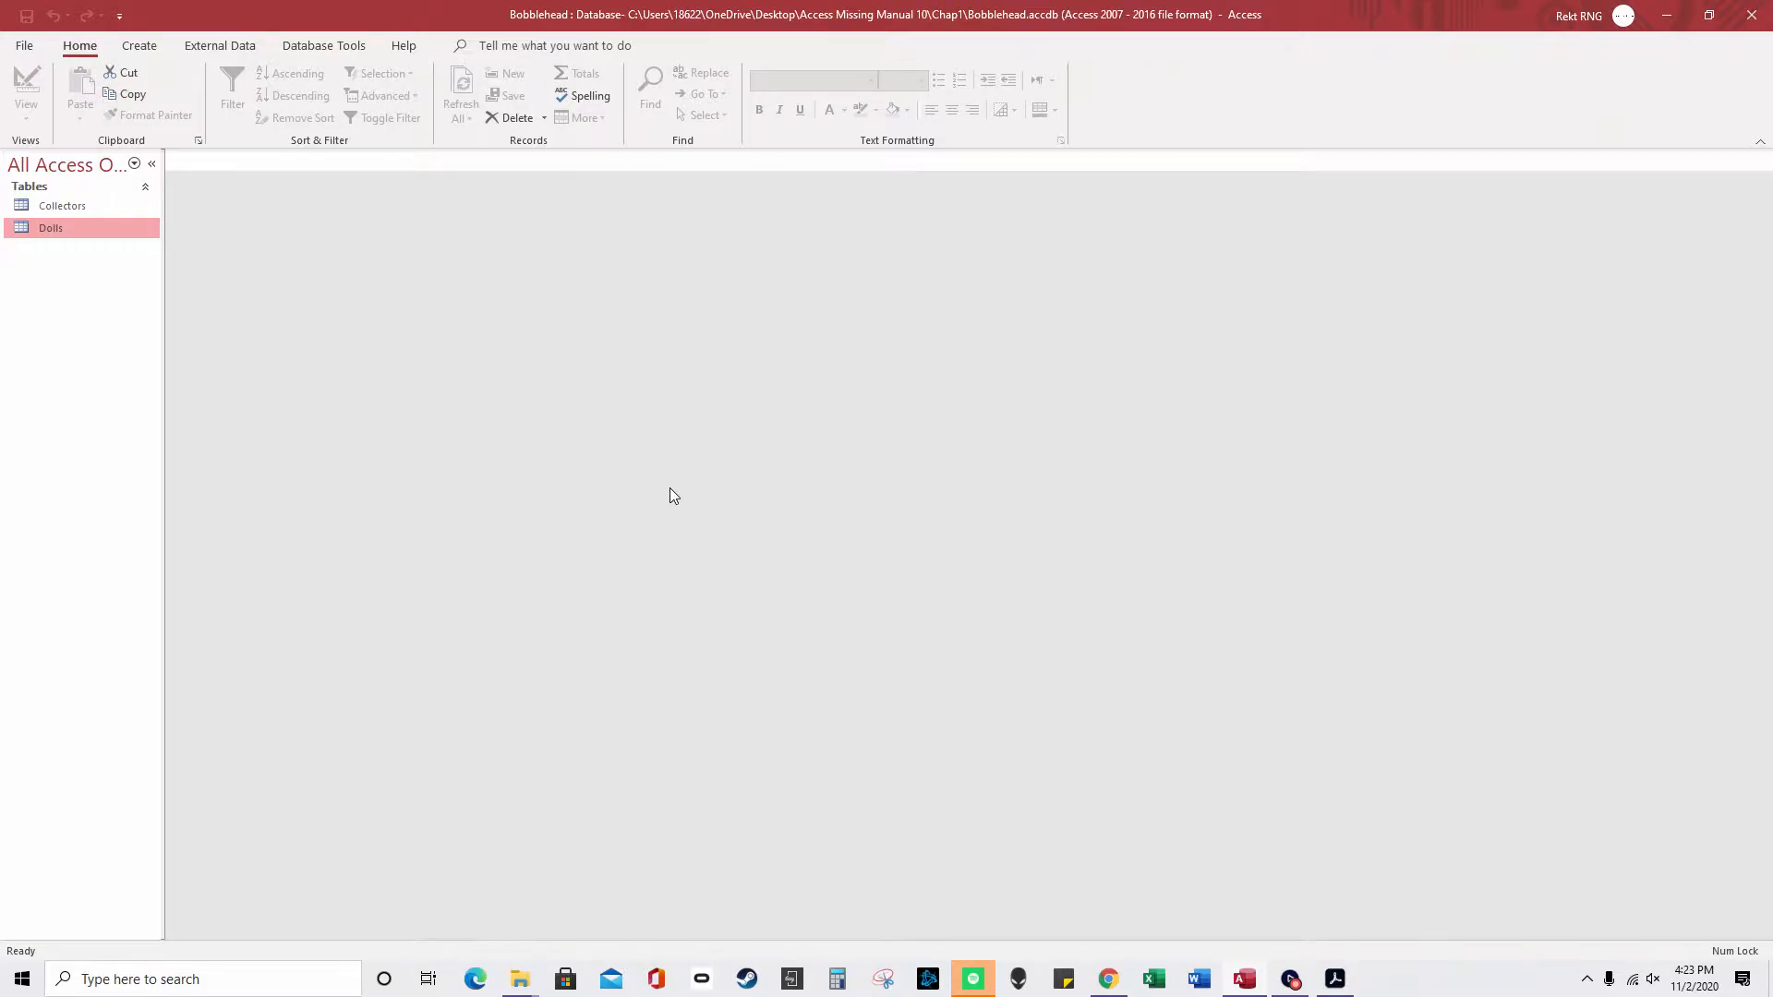
- Open the Collectors table and append 2 to the first record's LastName
left_click(28, 46)
double_click(54, 209)
left_click(358, 212)
left_click(357, 199)
type("2")
key("Tab")
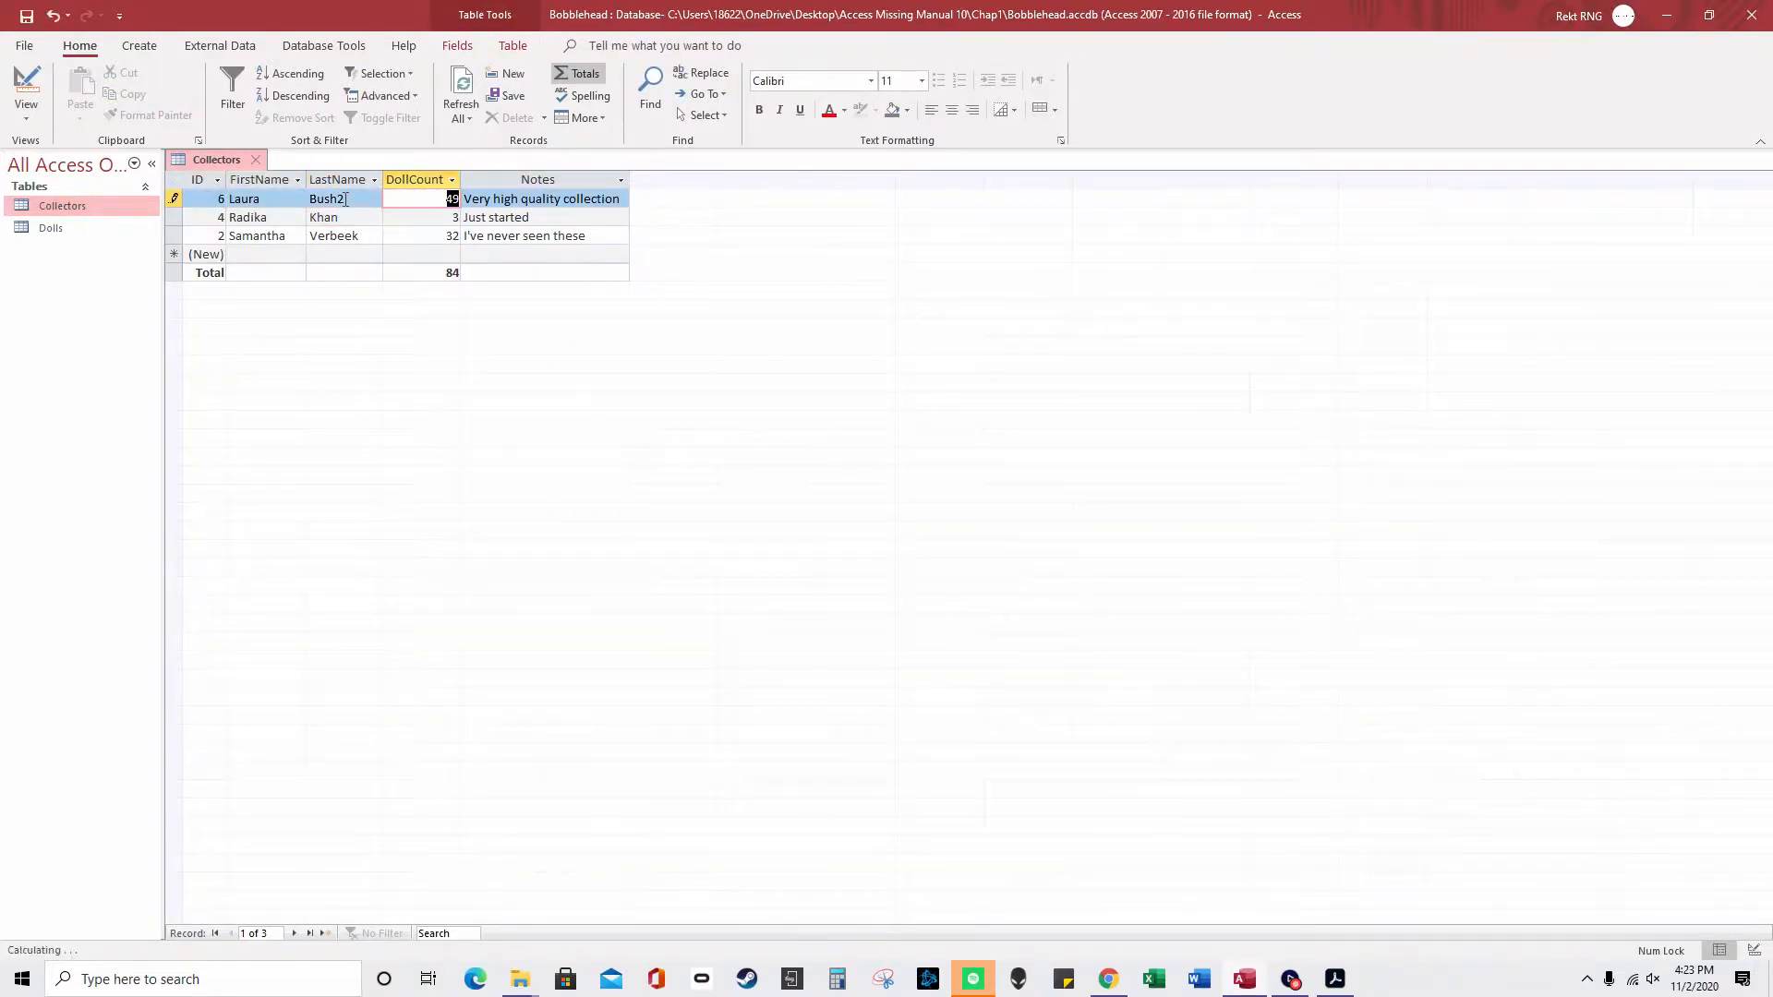
- Close and reopen Collectors to save the edit, then turn off the Total row
left_click(253, 162)
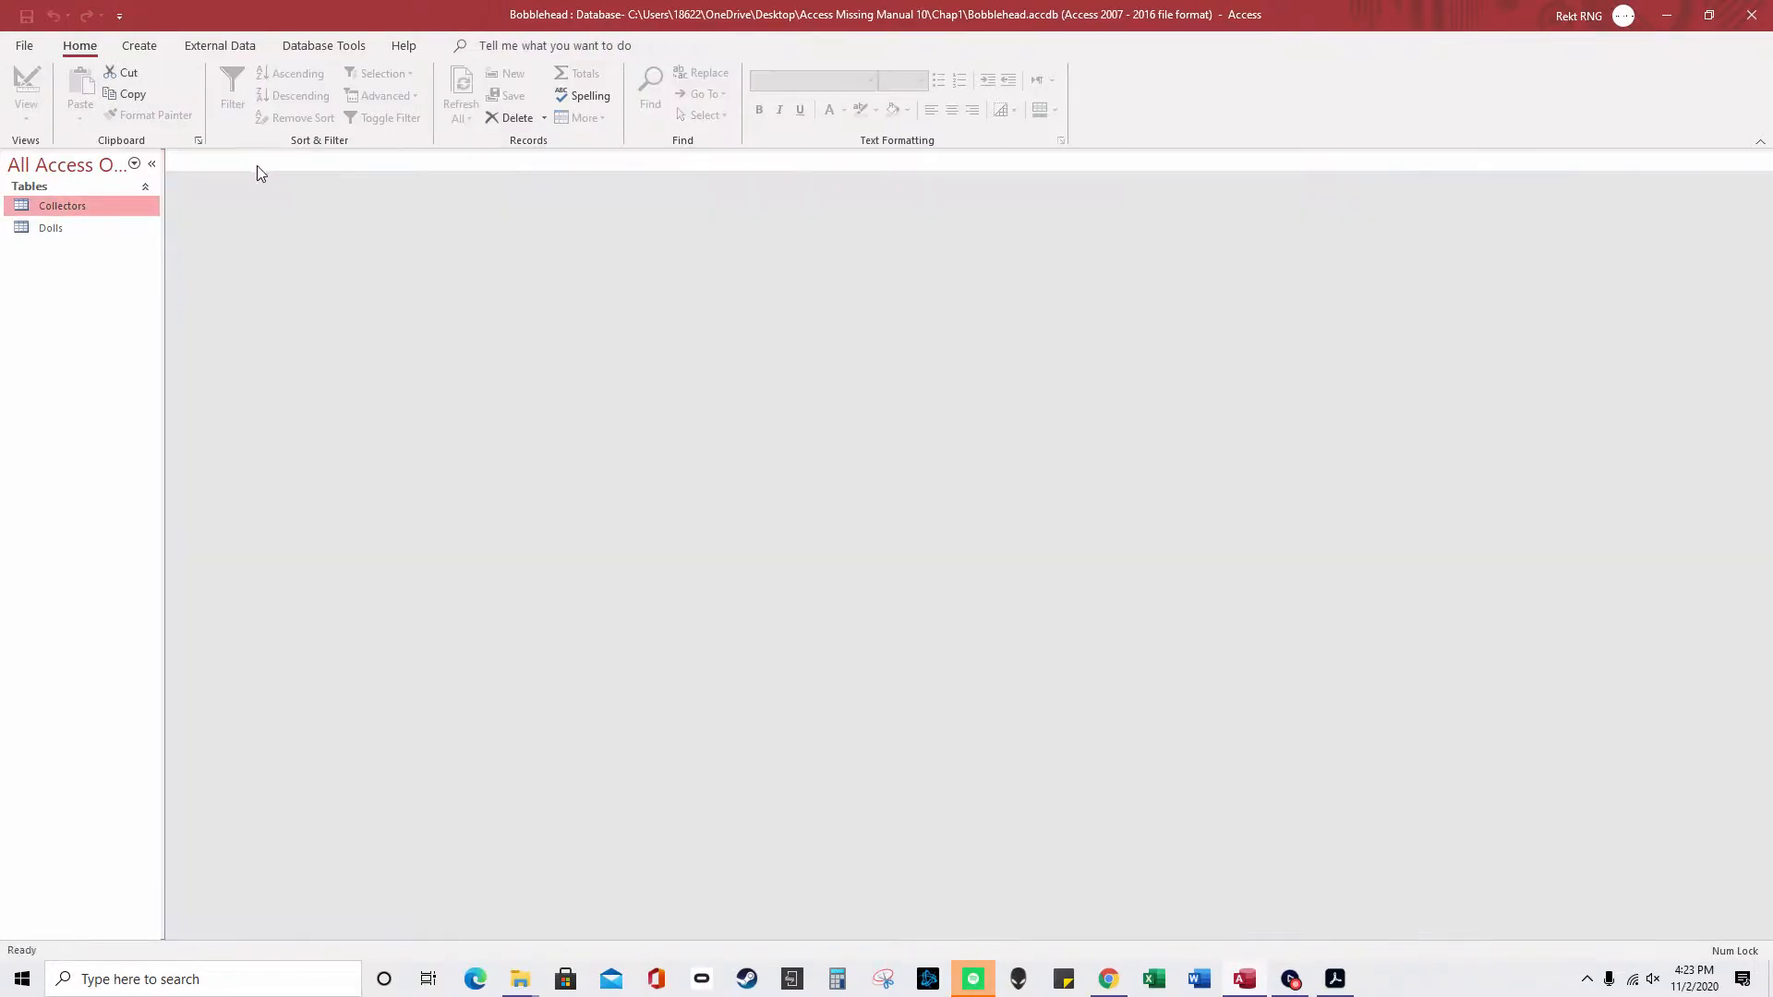
double_click(93, 216)
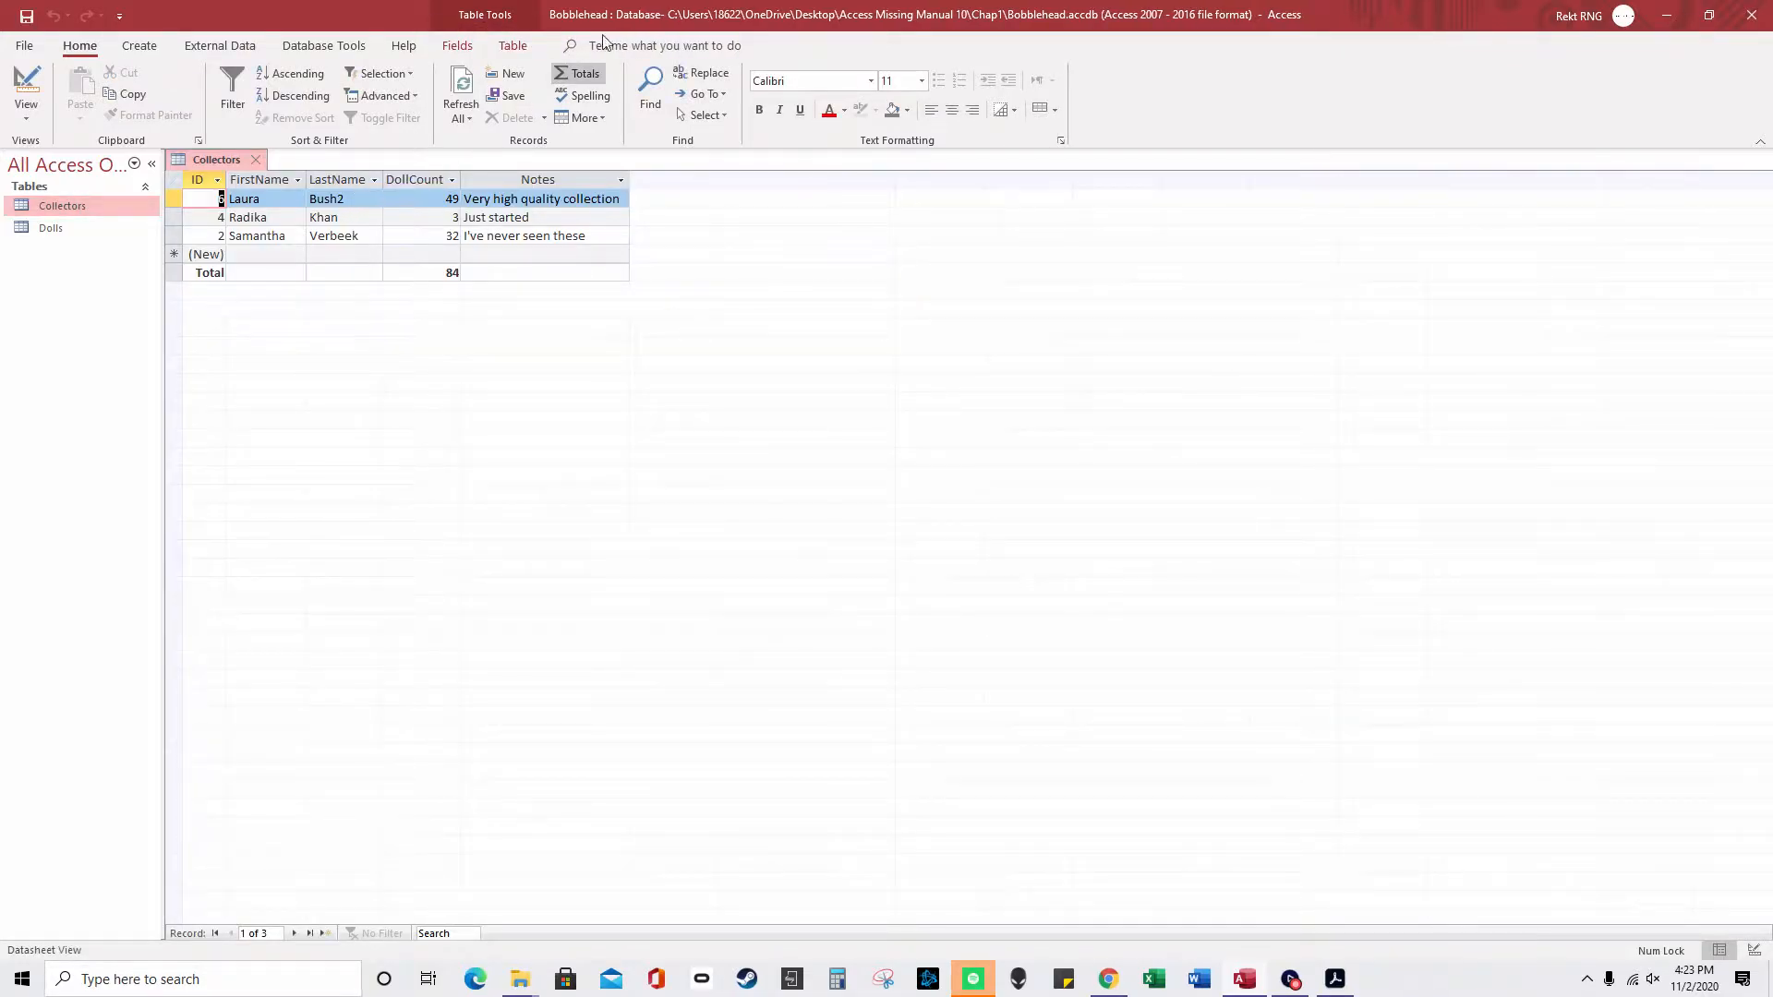
left_click(579, 72)
left_click(379, 218)
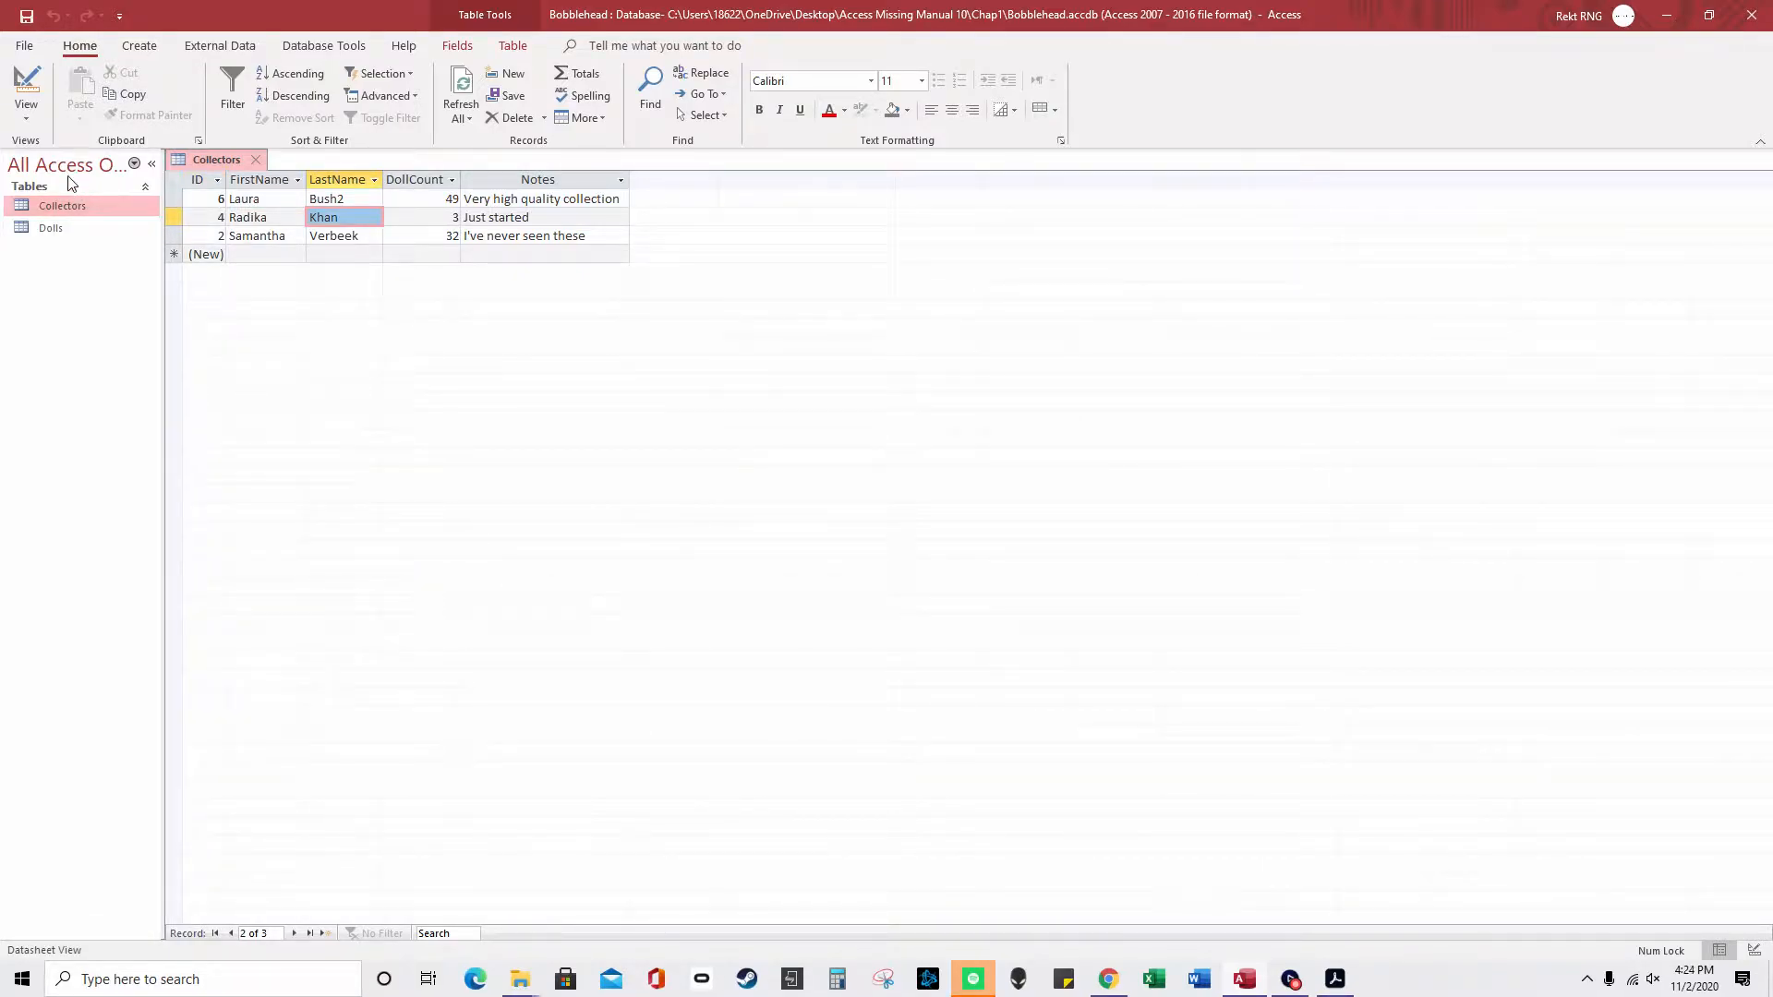
left_click(149, 166)
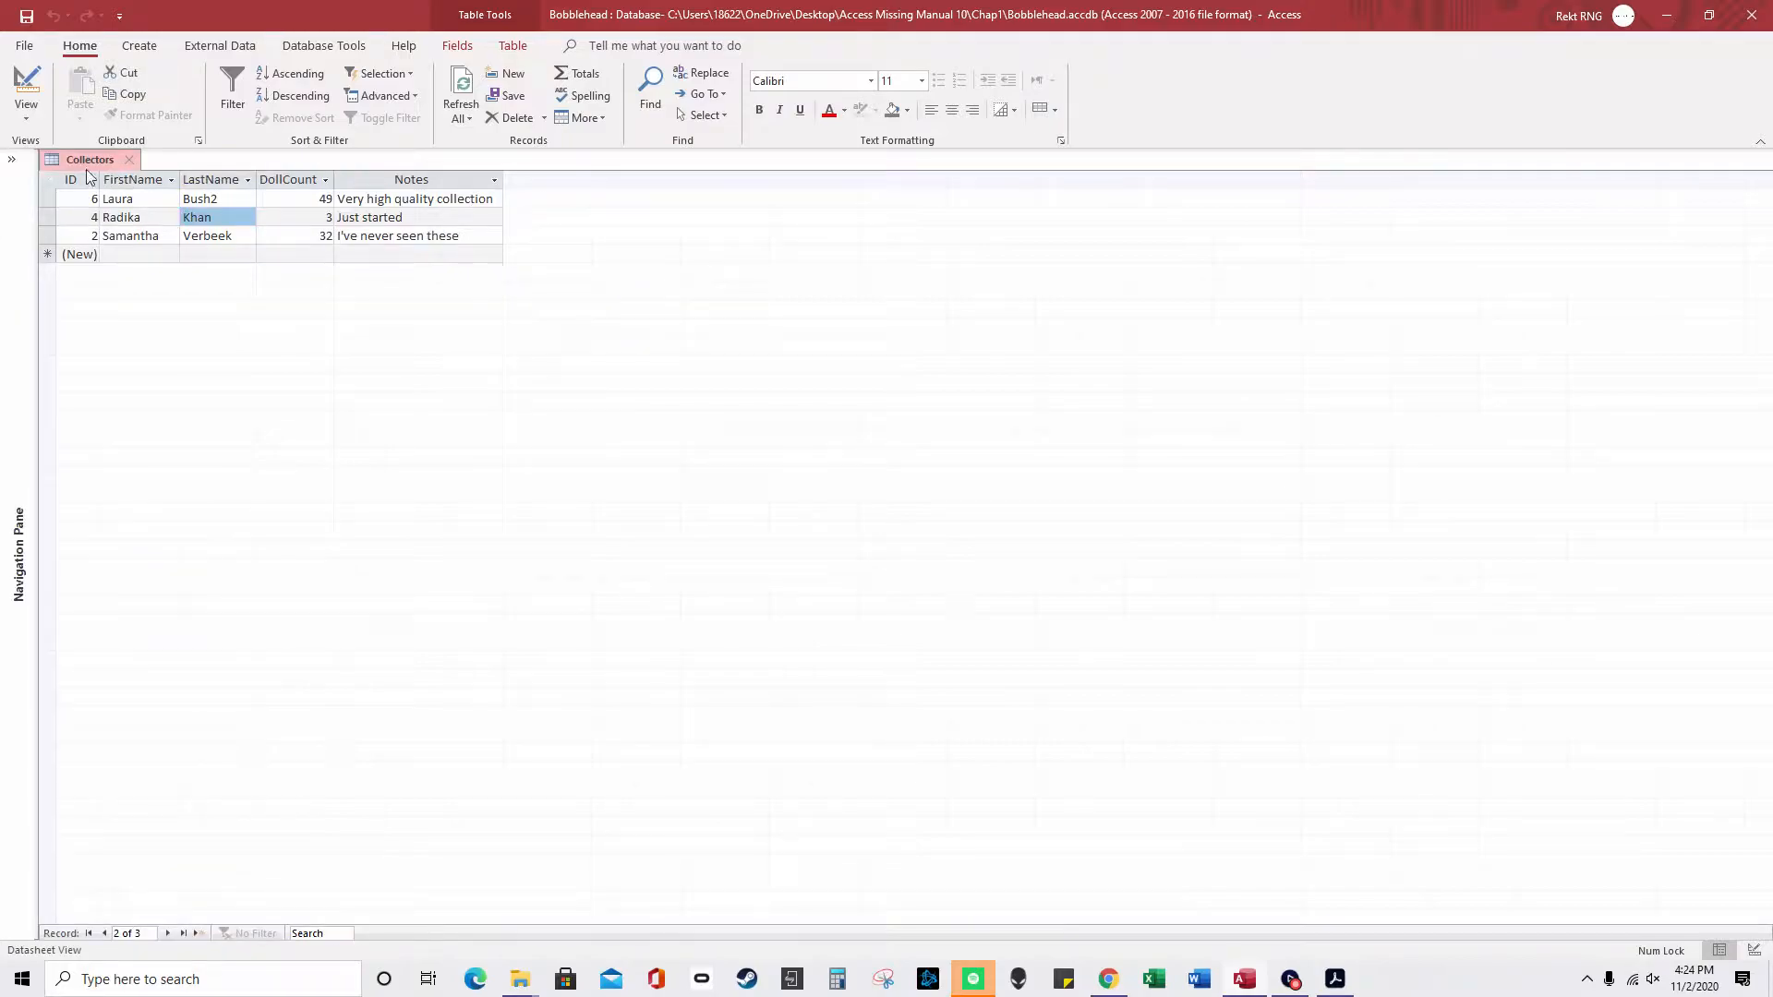
left_click(13, 162)
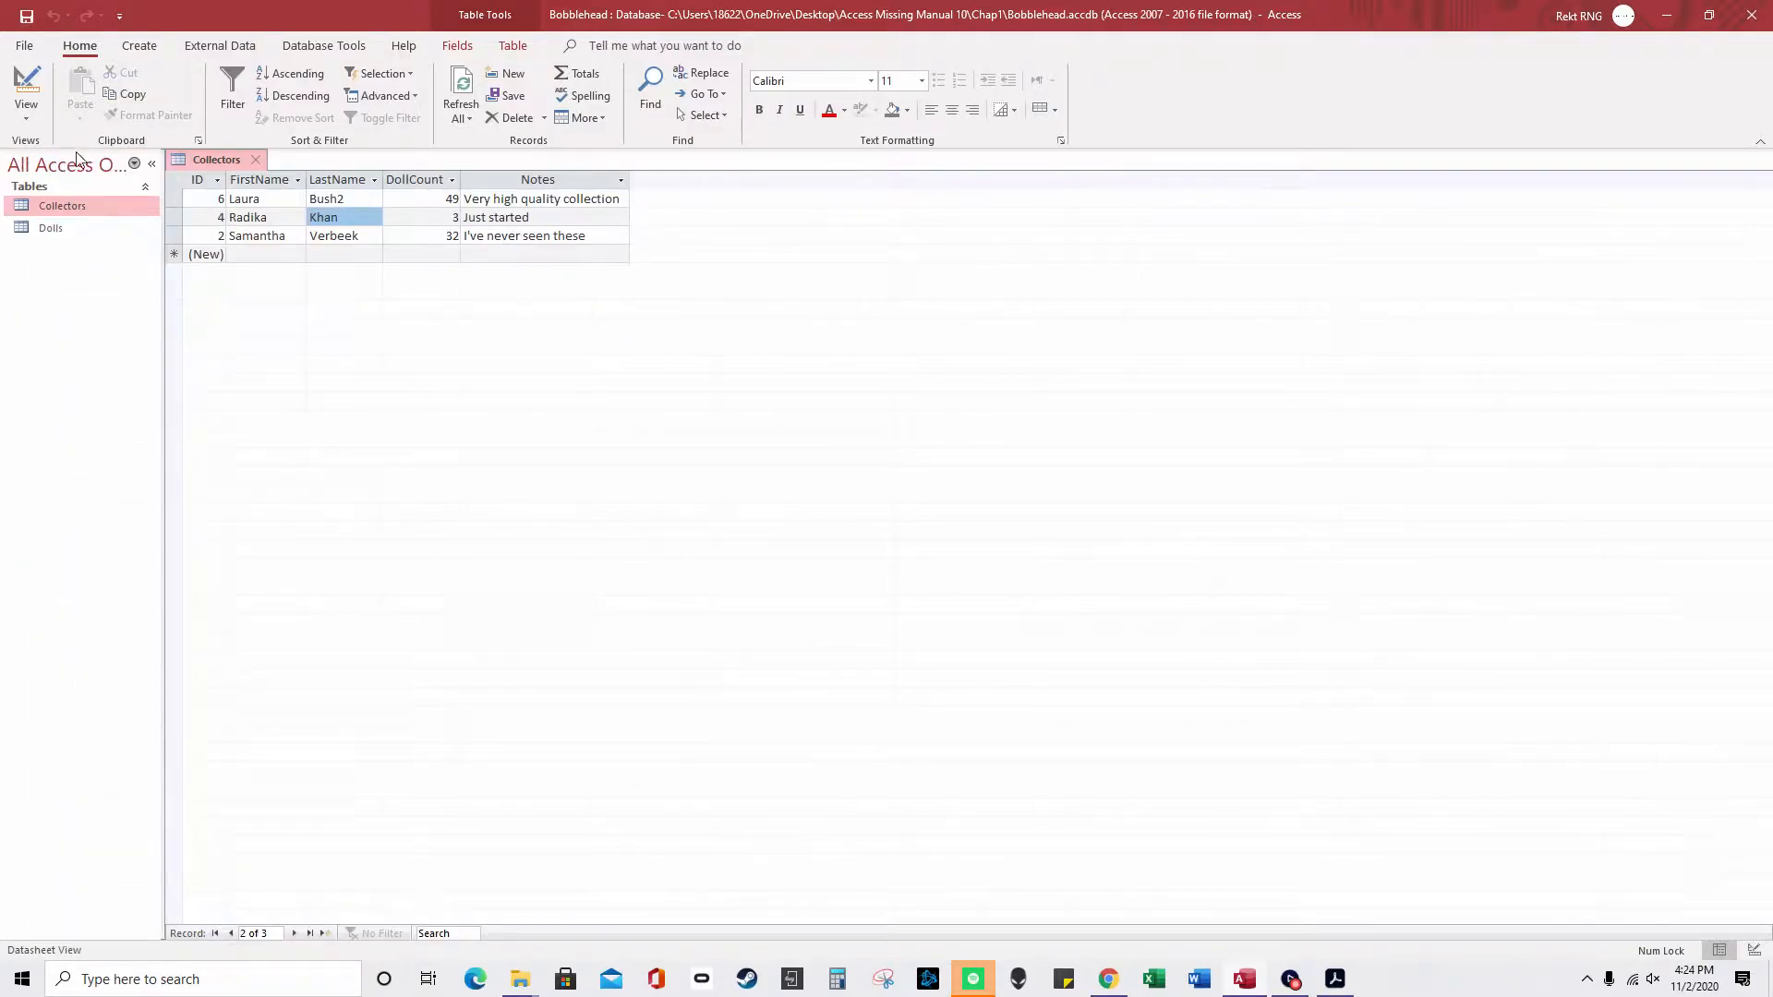
left_click(134, 164)
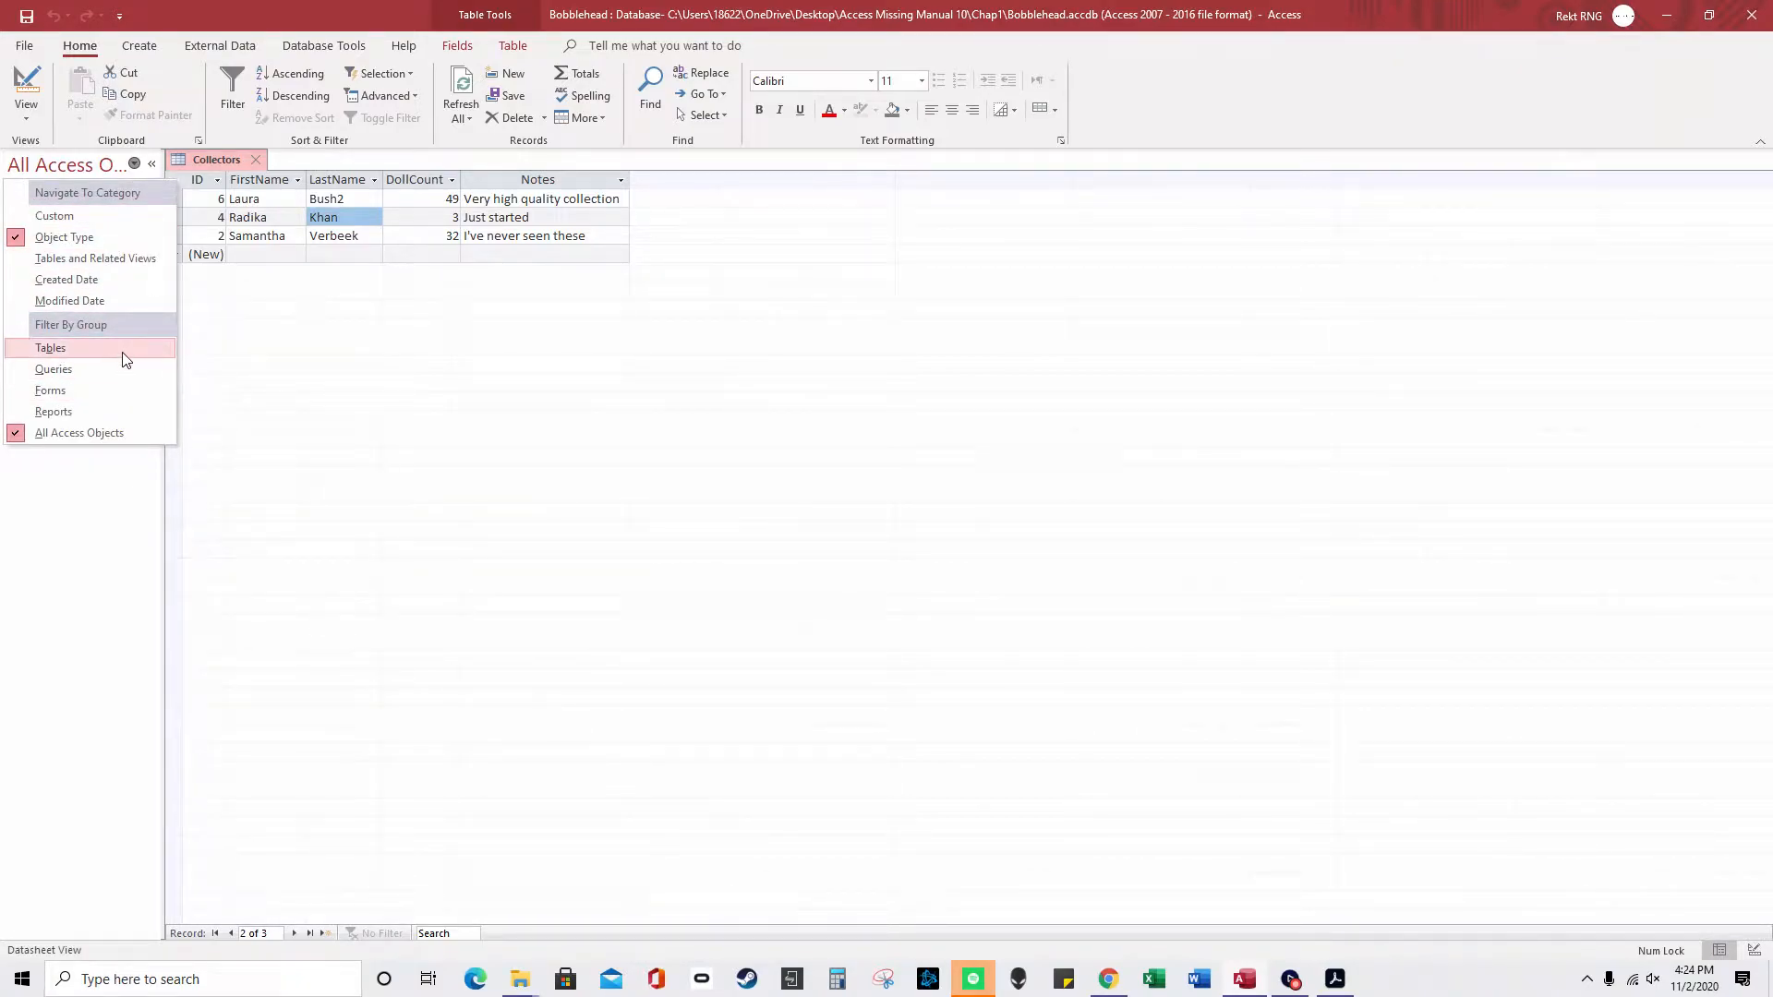
left_click(134, 531)
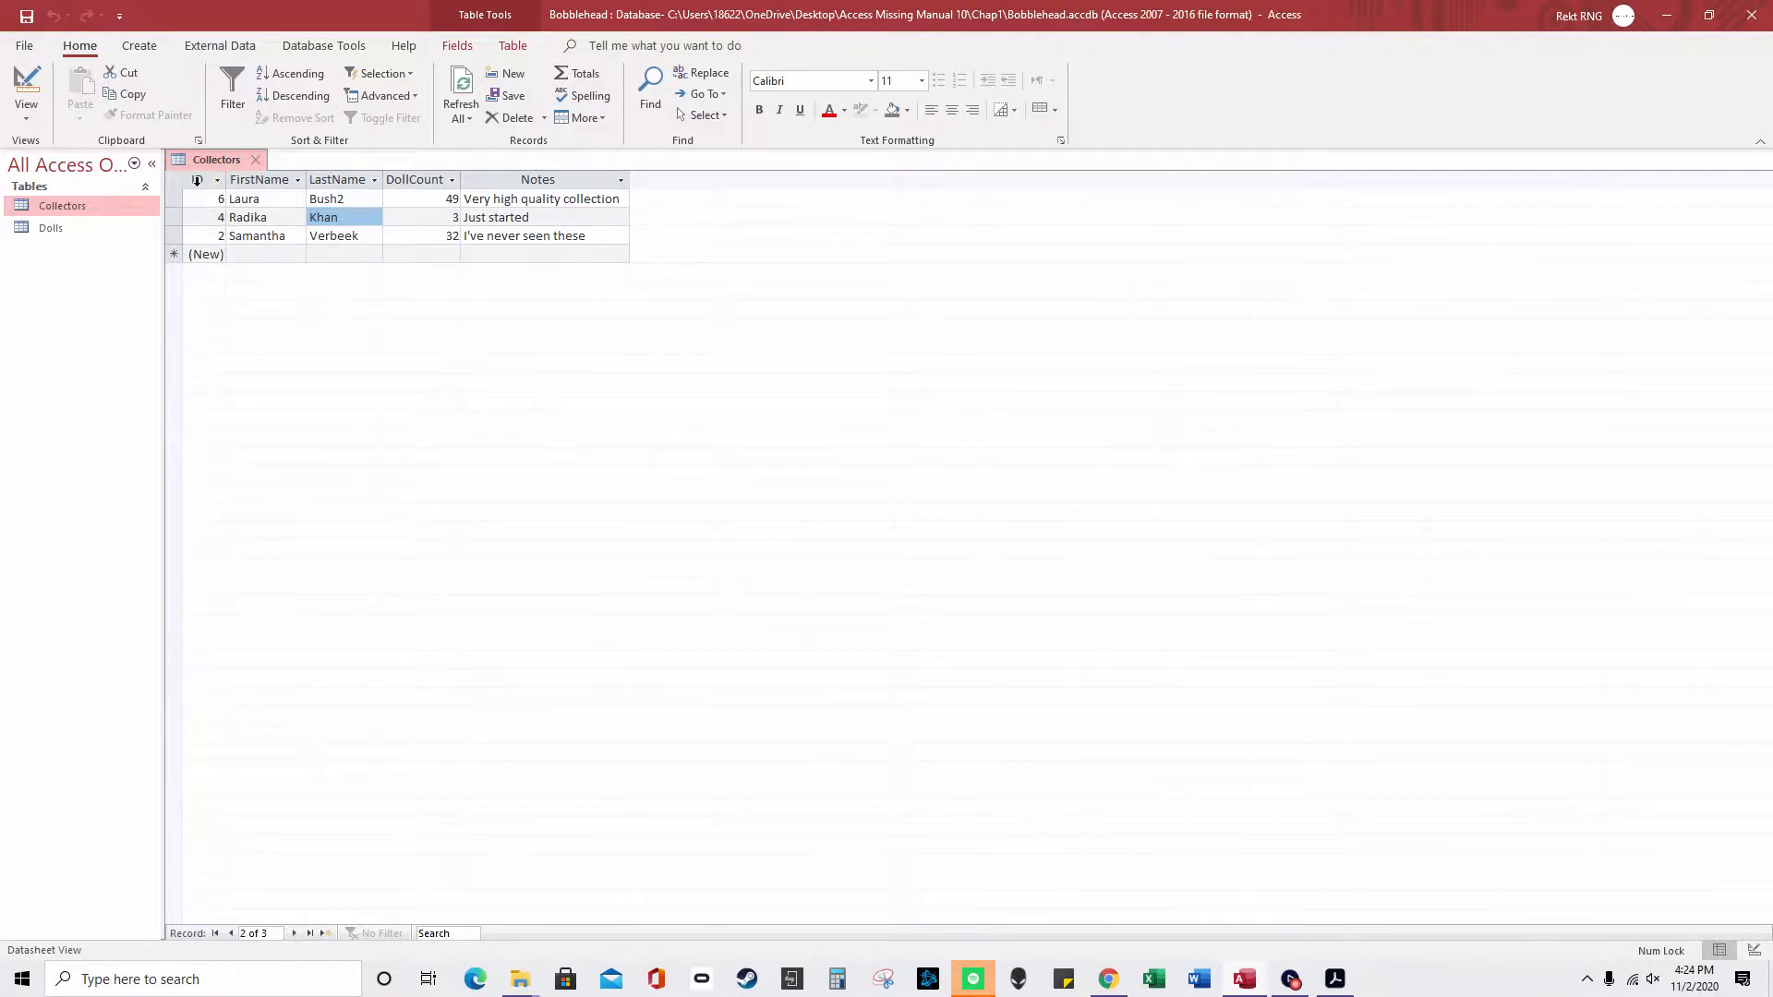
left_click(196, 181)
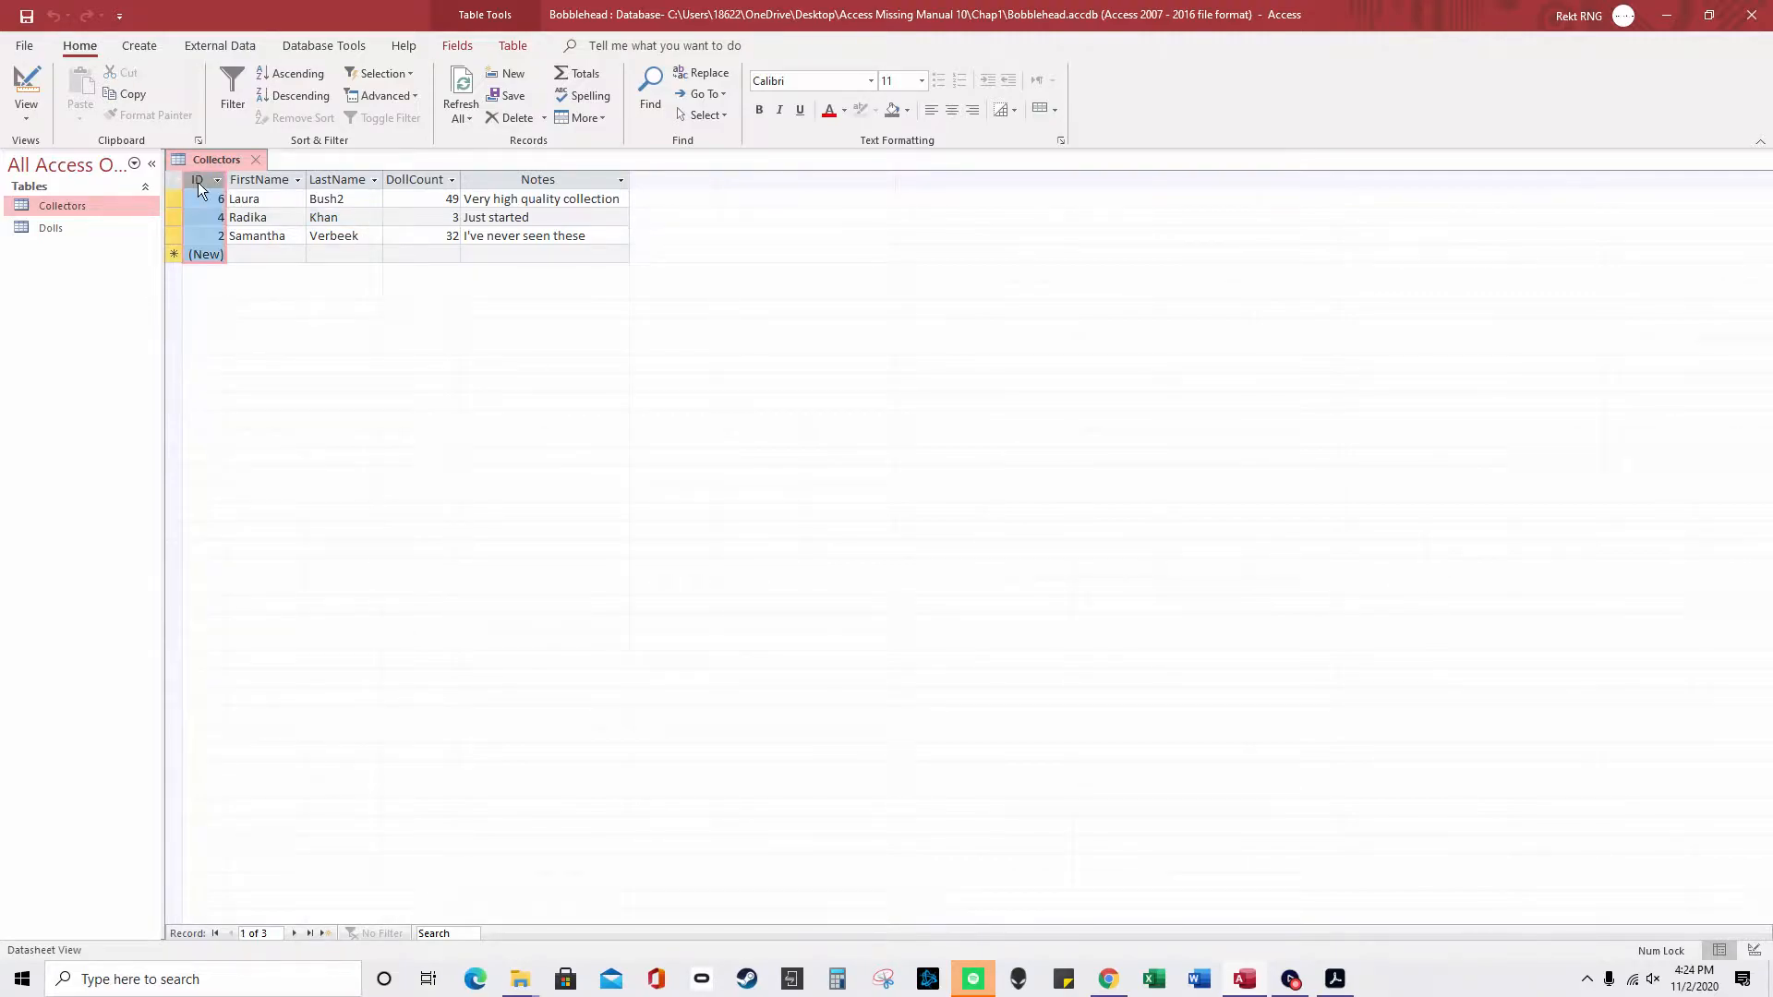
left_click(252, 179)
left_click(340, 180)
left_click(412, 180)
left_click(521, 180)
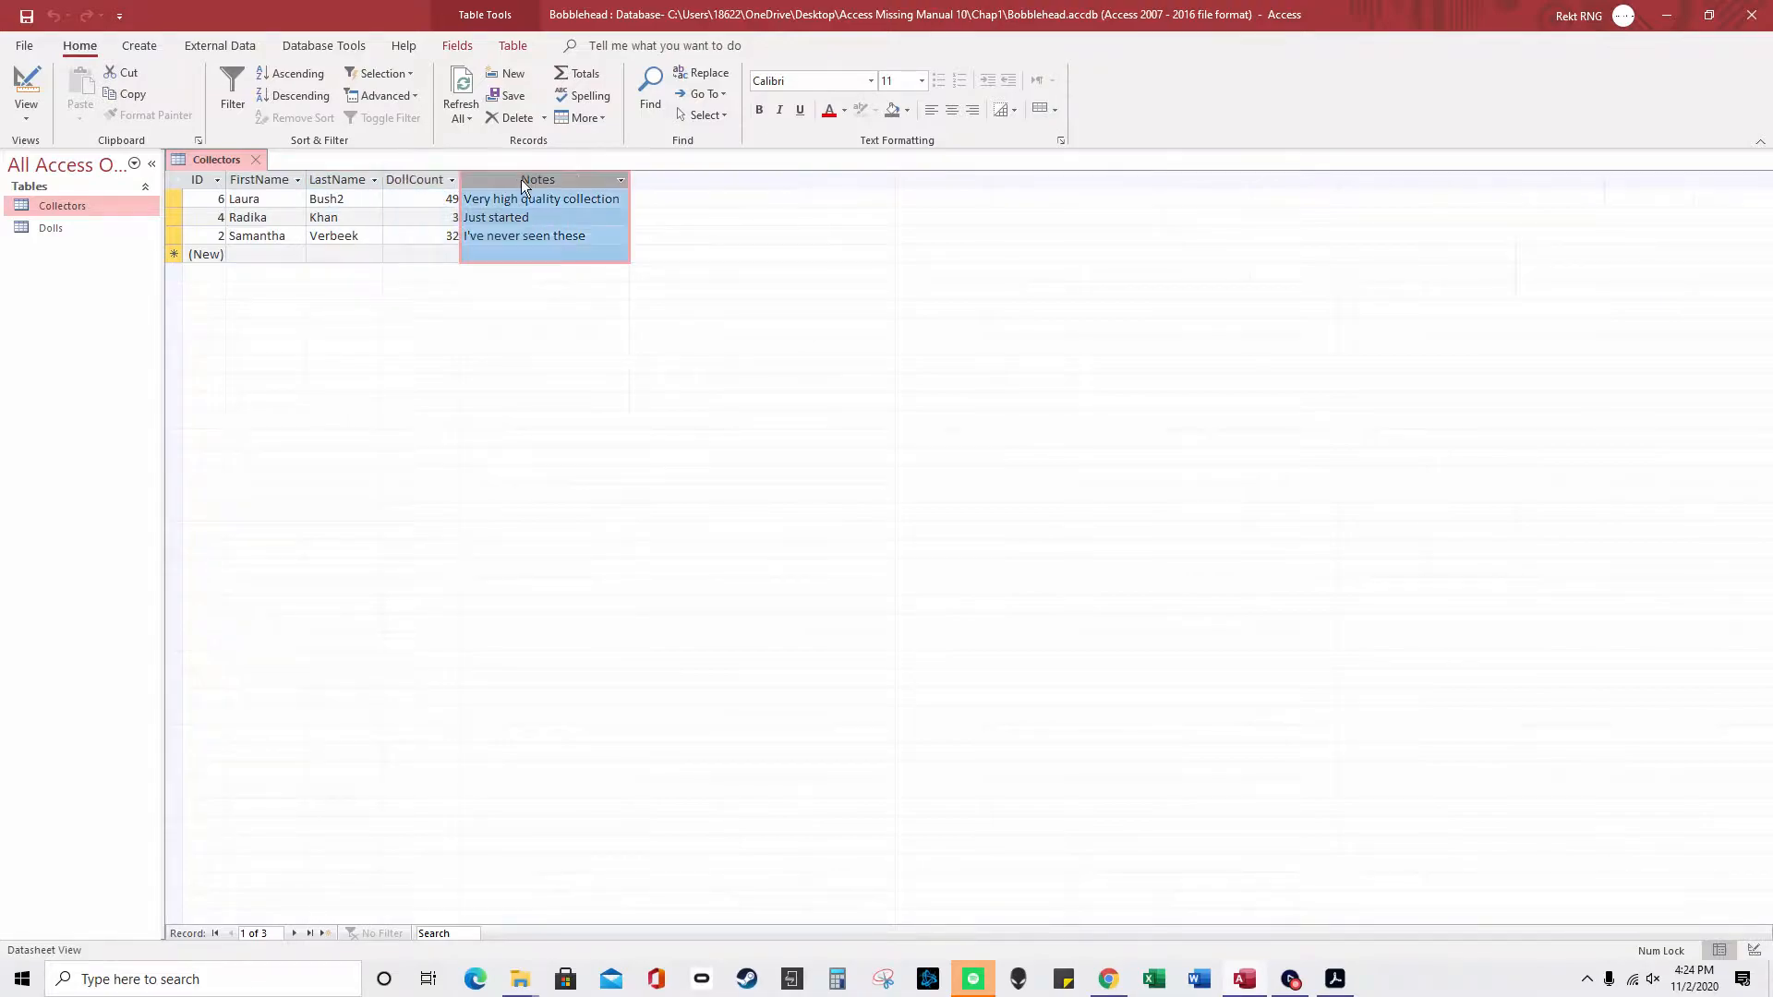
left_click(168, 199)
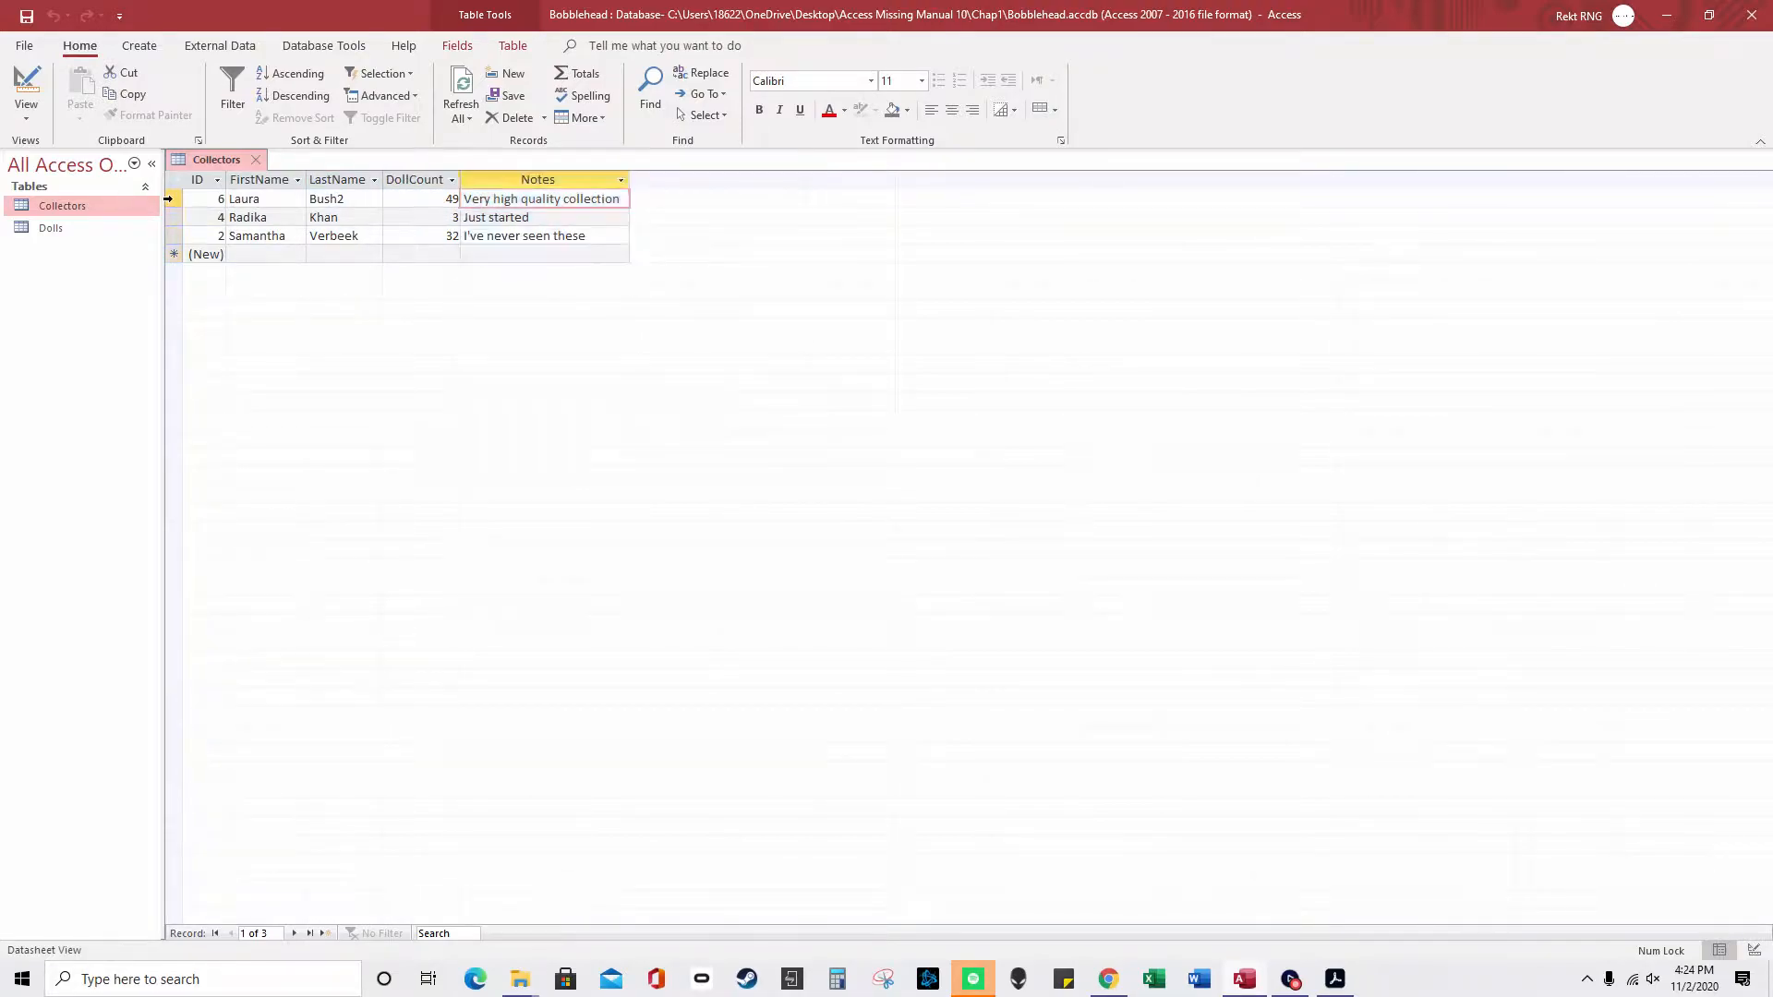
left_click(169, 217)
left_click(171, 234)
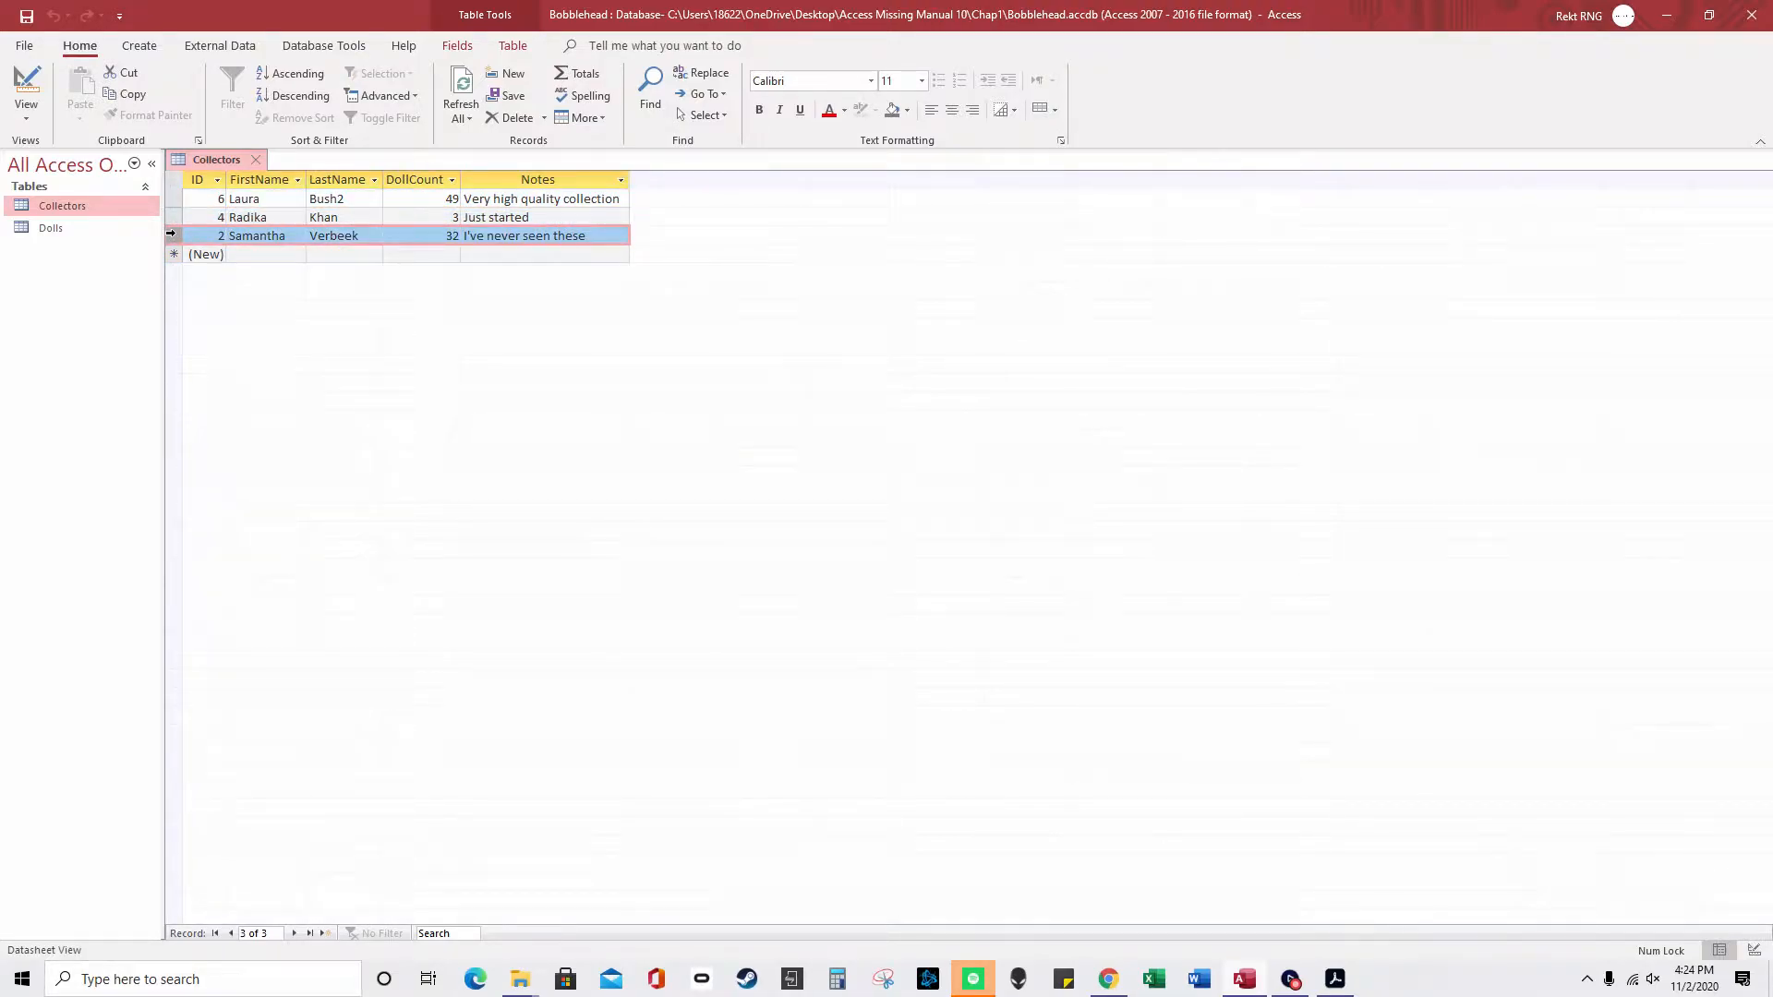
left_click(172, 198)
left_click(232, 198)
double_click(223, 199)
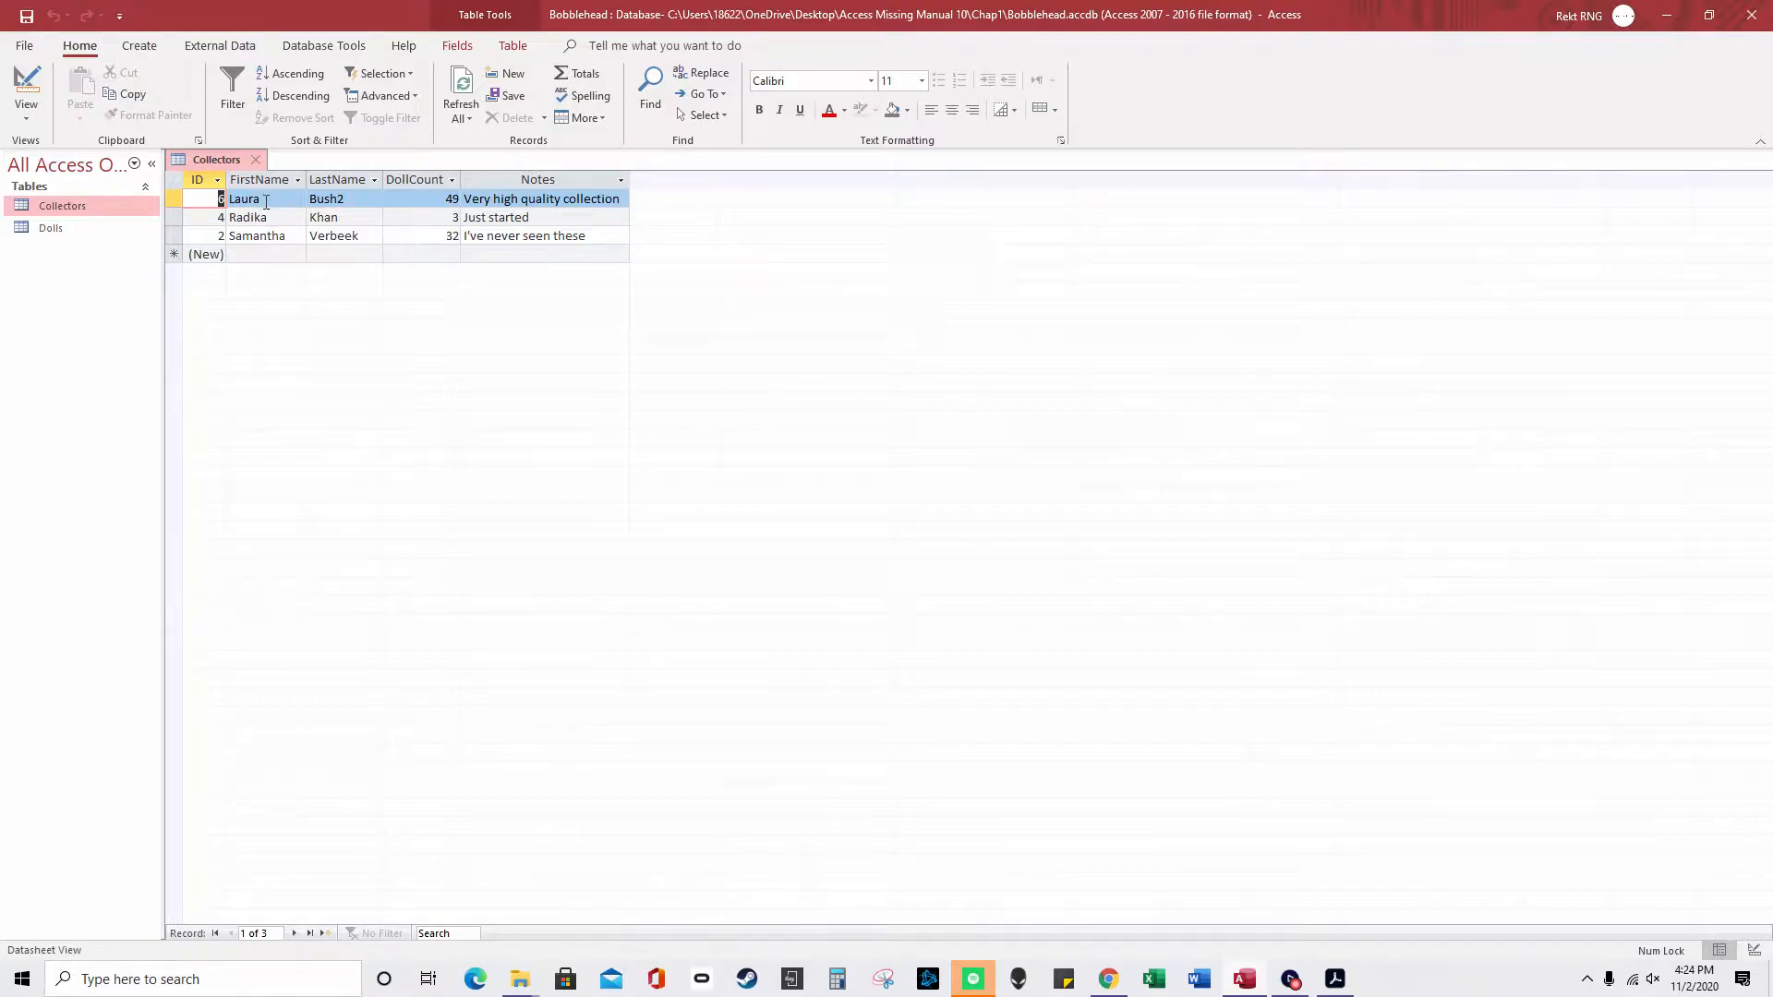
double_click(245, 199)
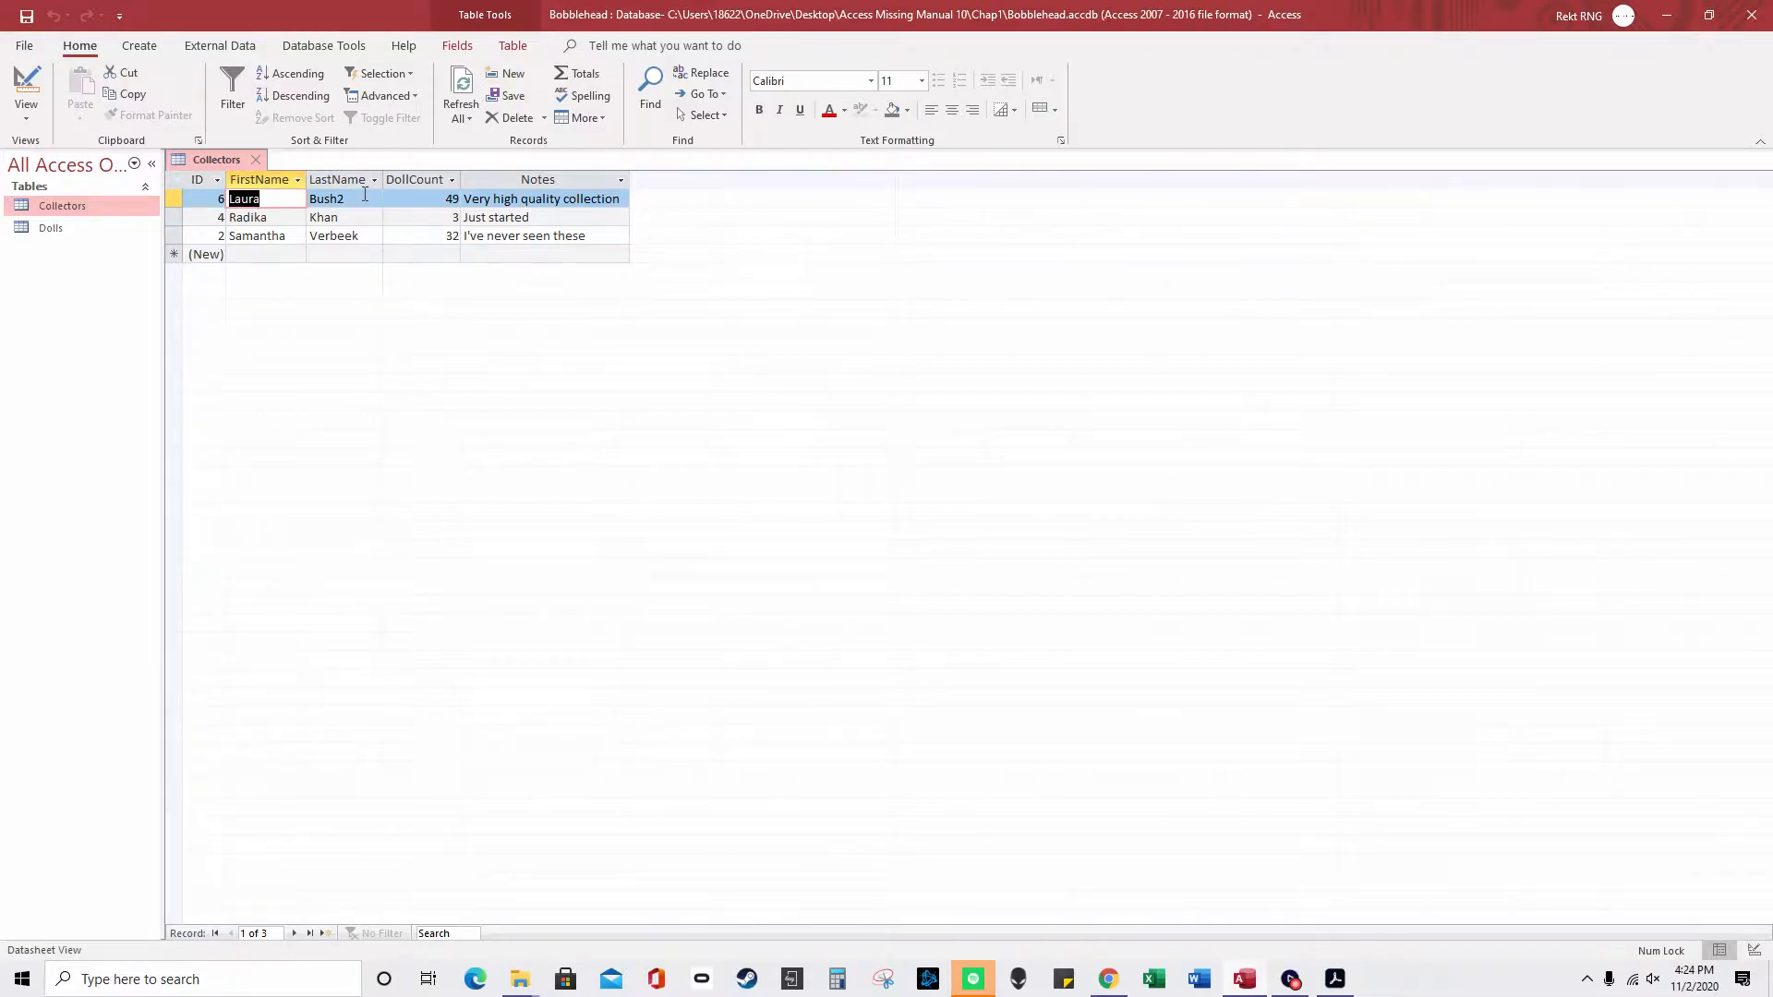
left_click(269, 193)
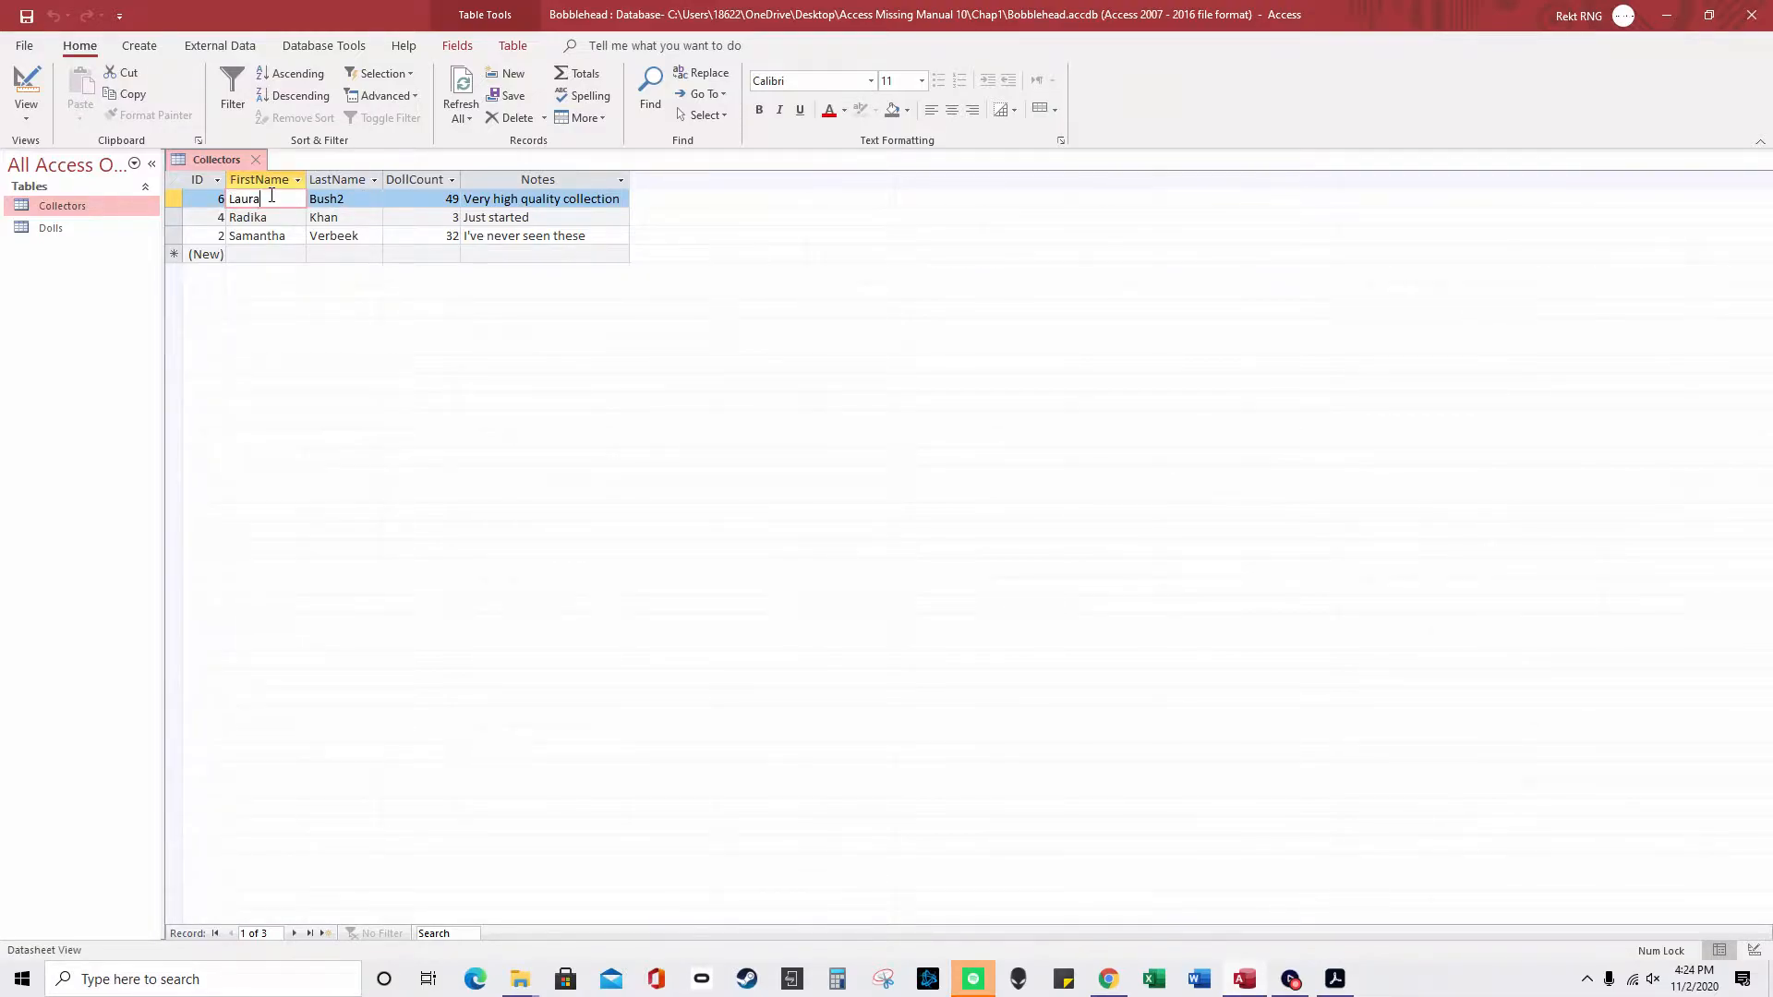
left_click(362, 193)
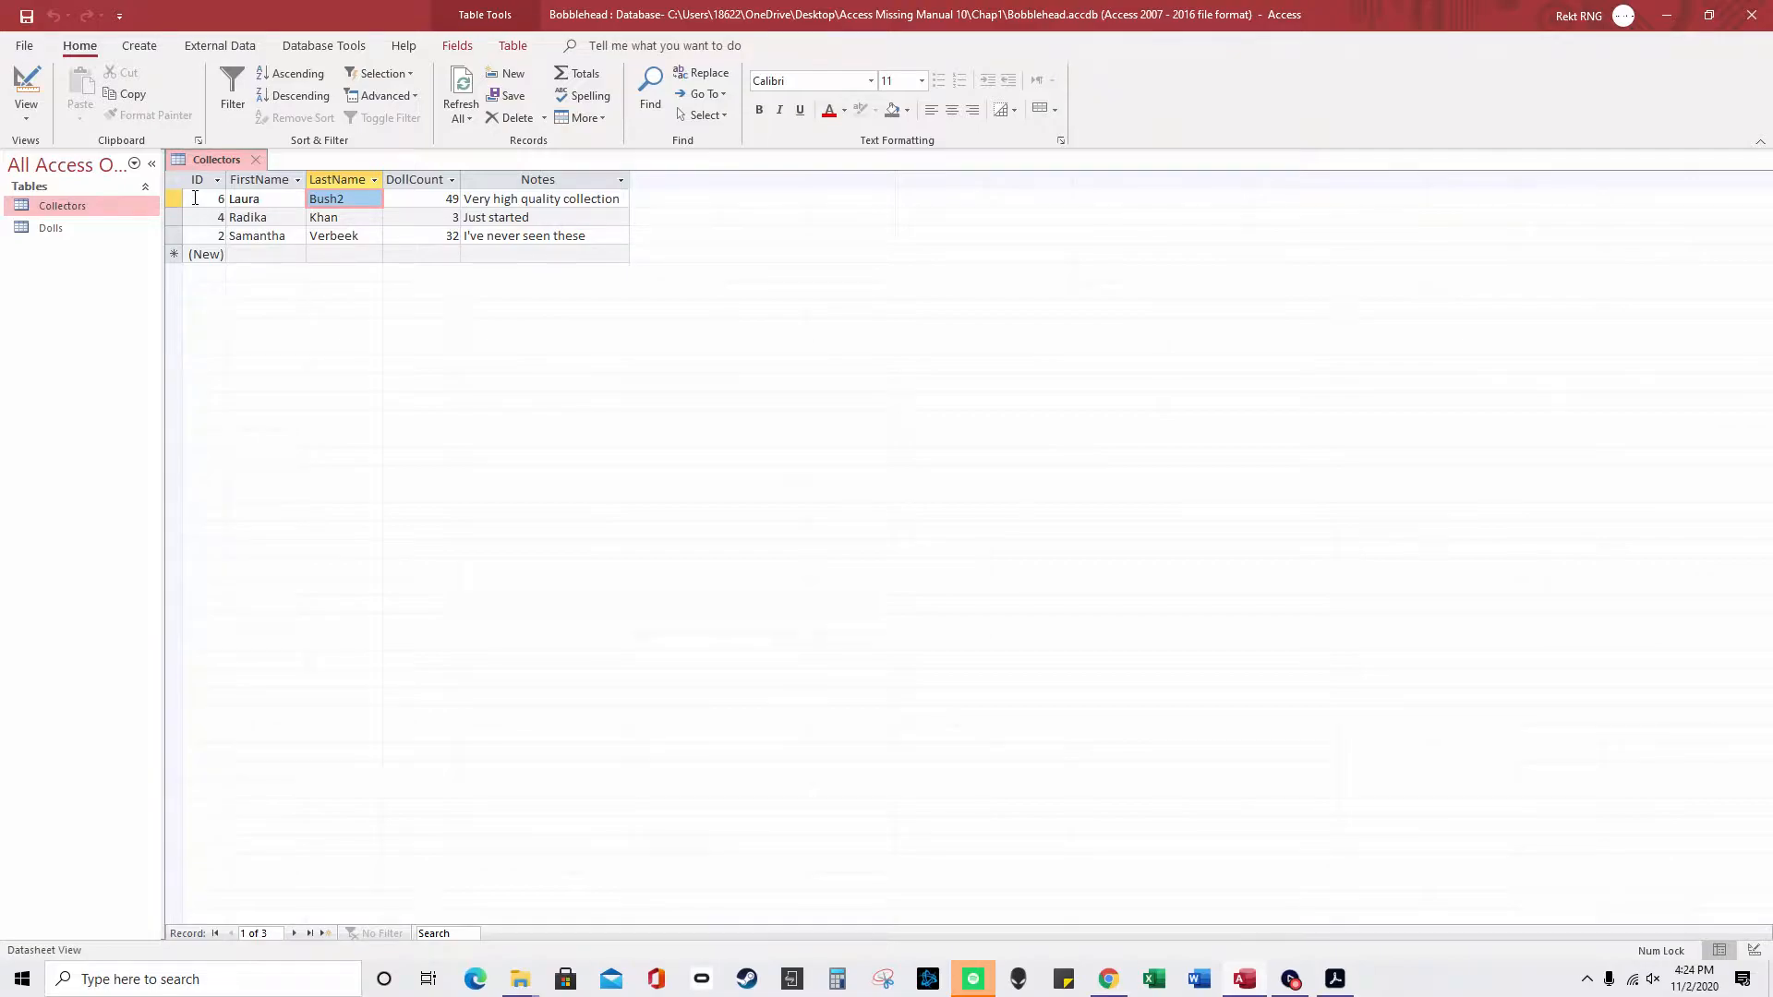
left_click(176, 233)
right_click(177, 235)
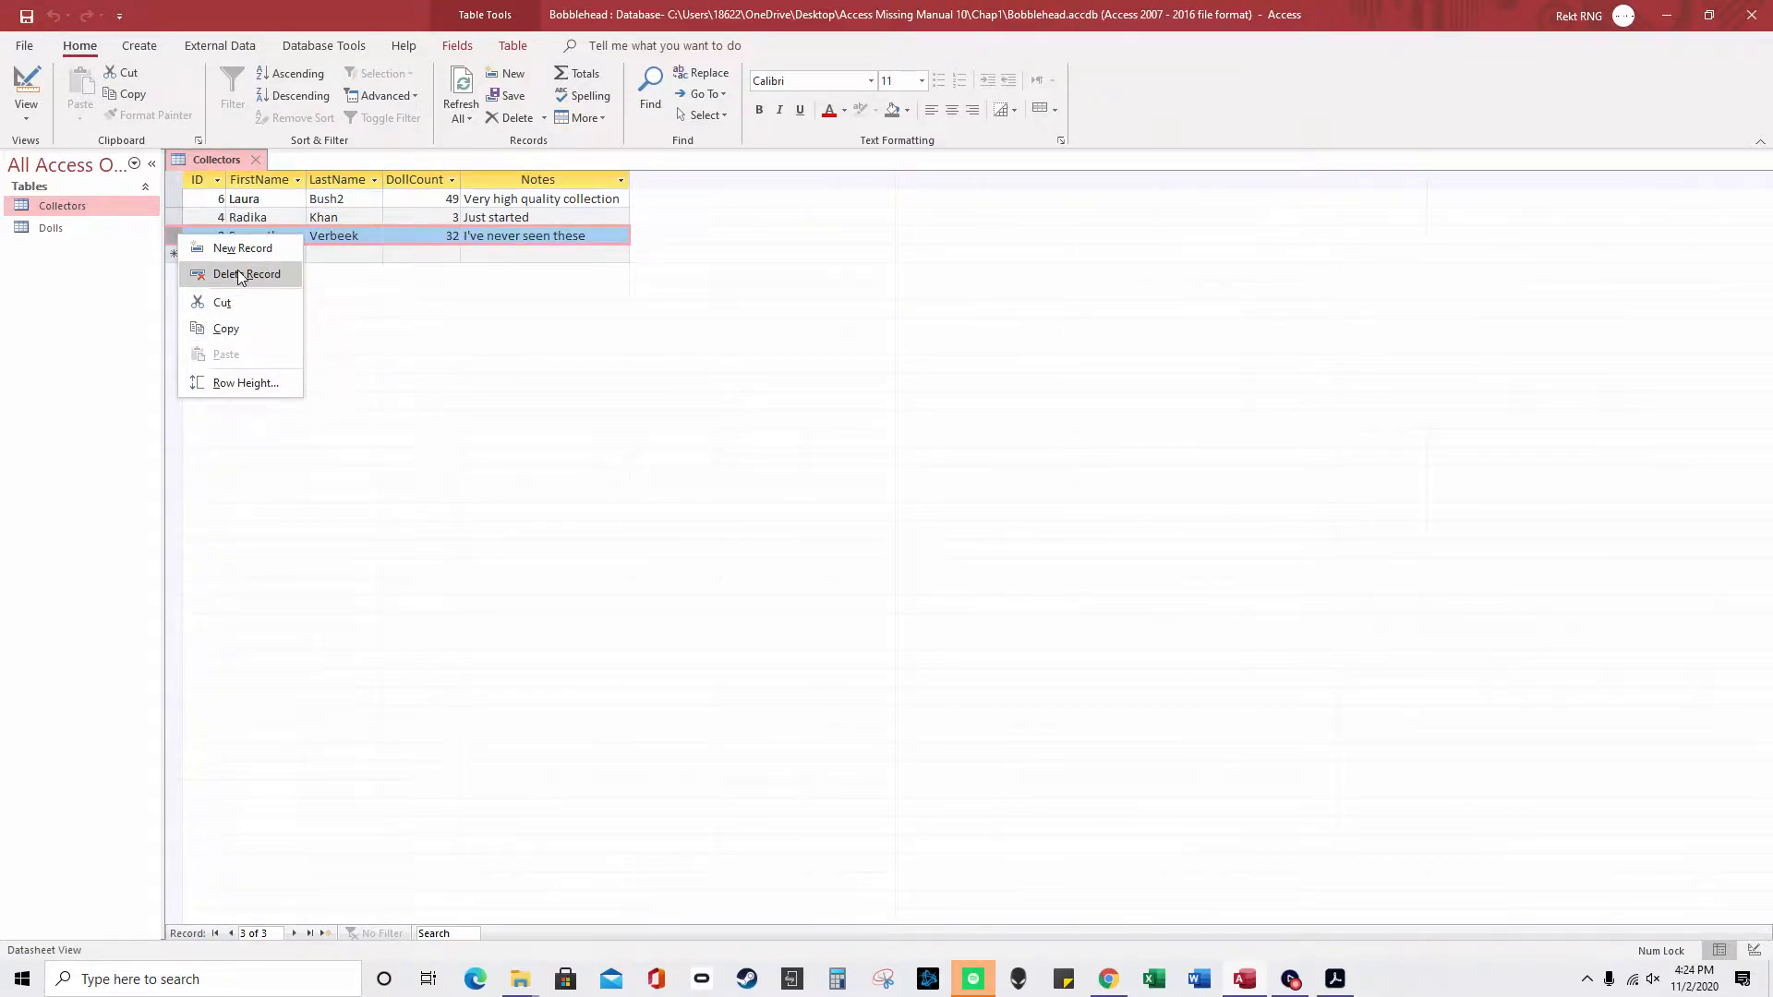
left_click(337, 231)
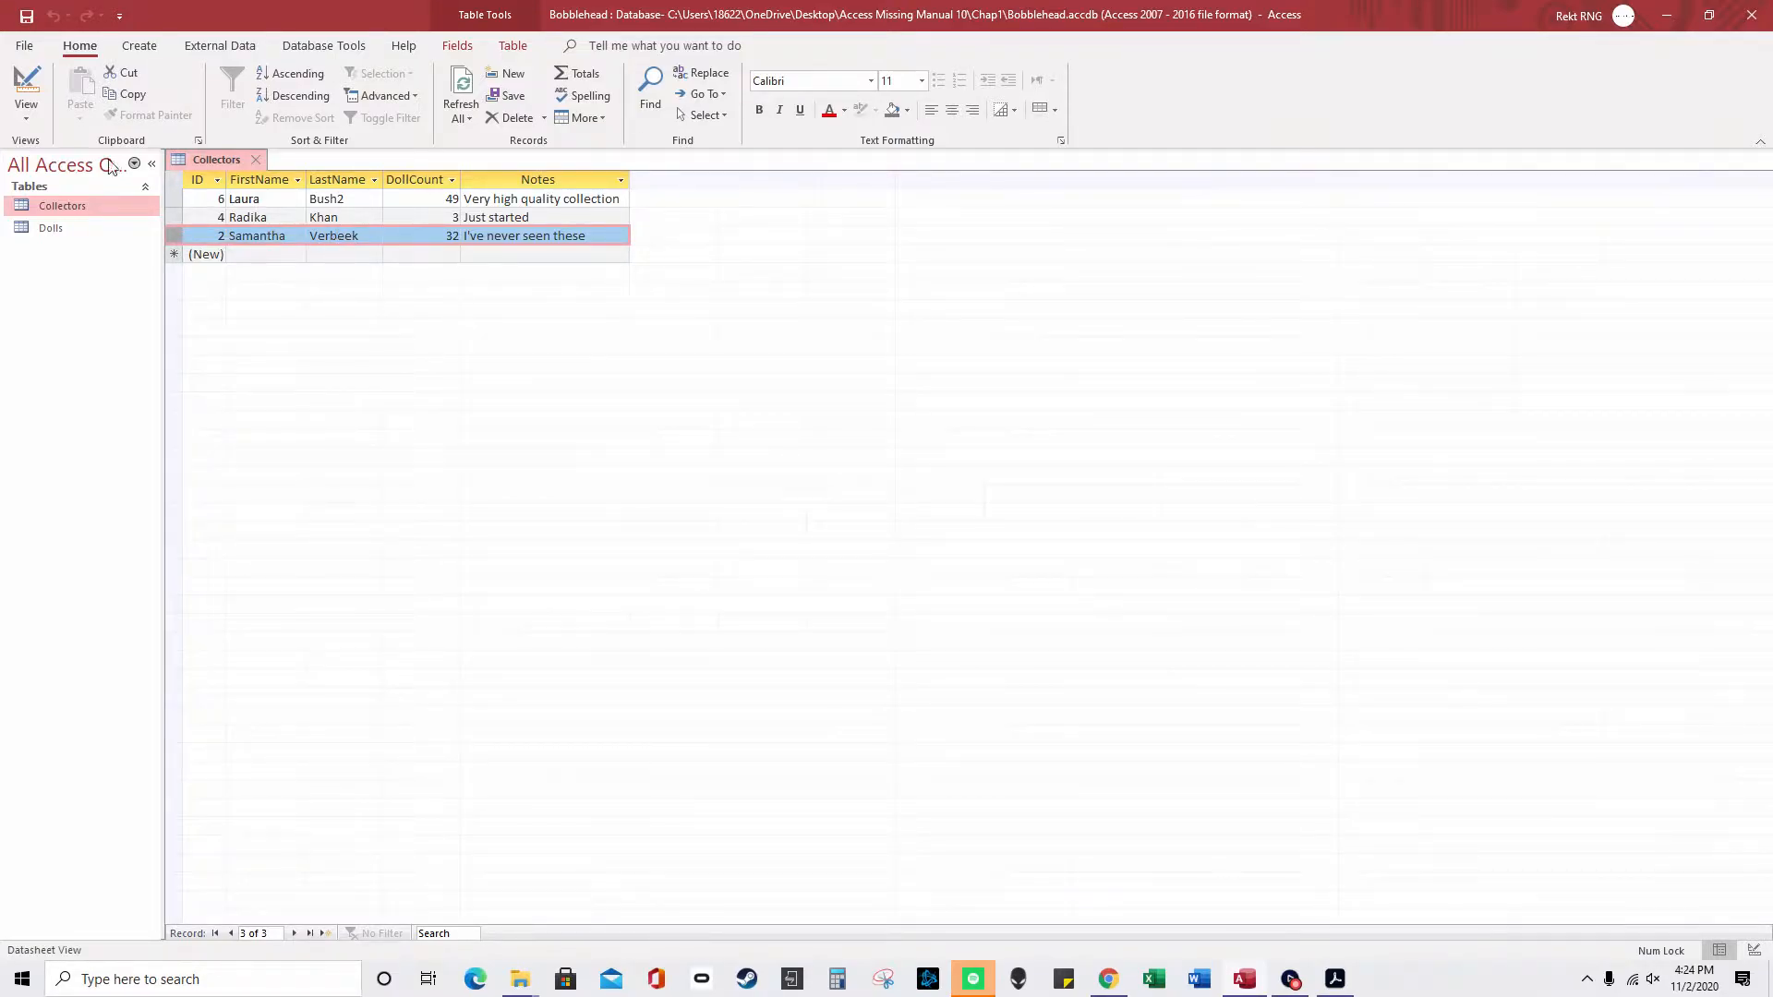
- Start a Back Up Database save, decline saving the Collectors layout, then cancel the backup
left_click(26, 46)
left_click(86, 292)
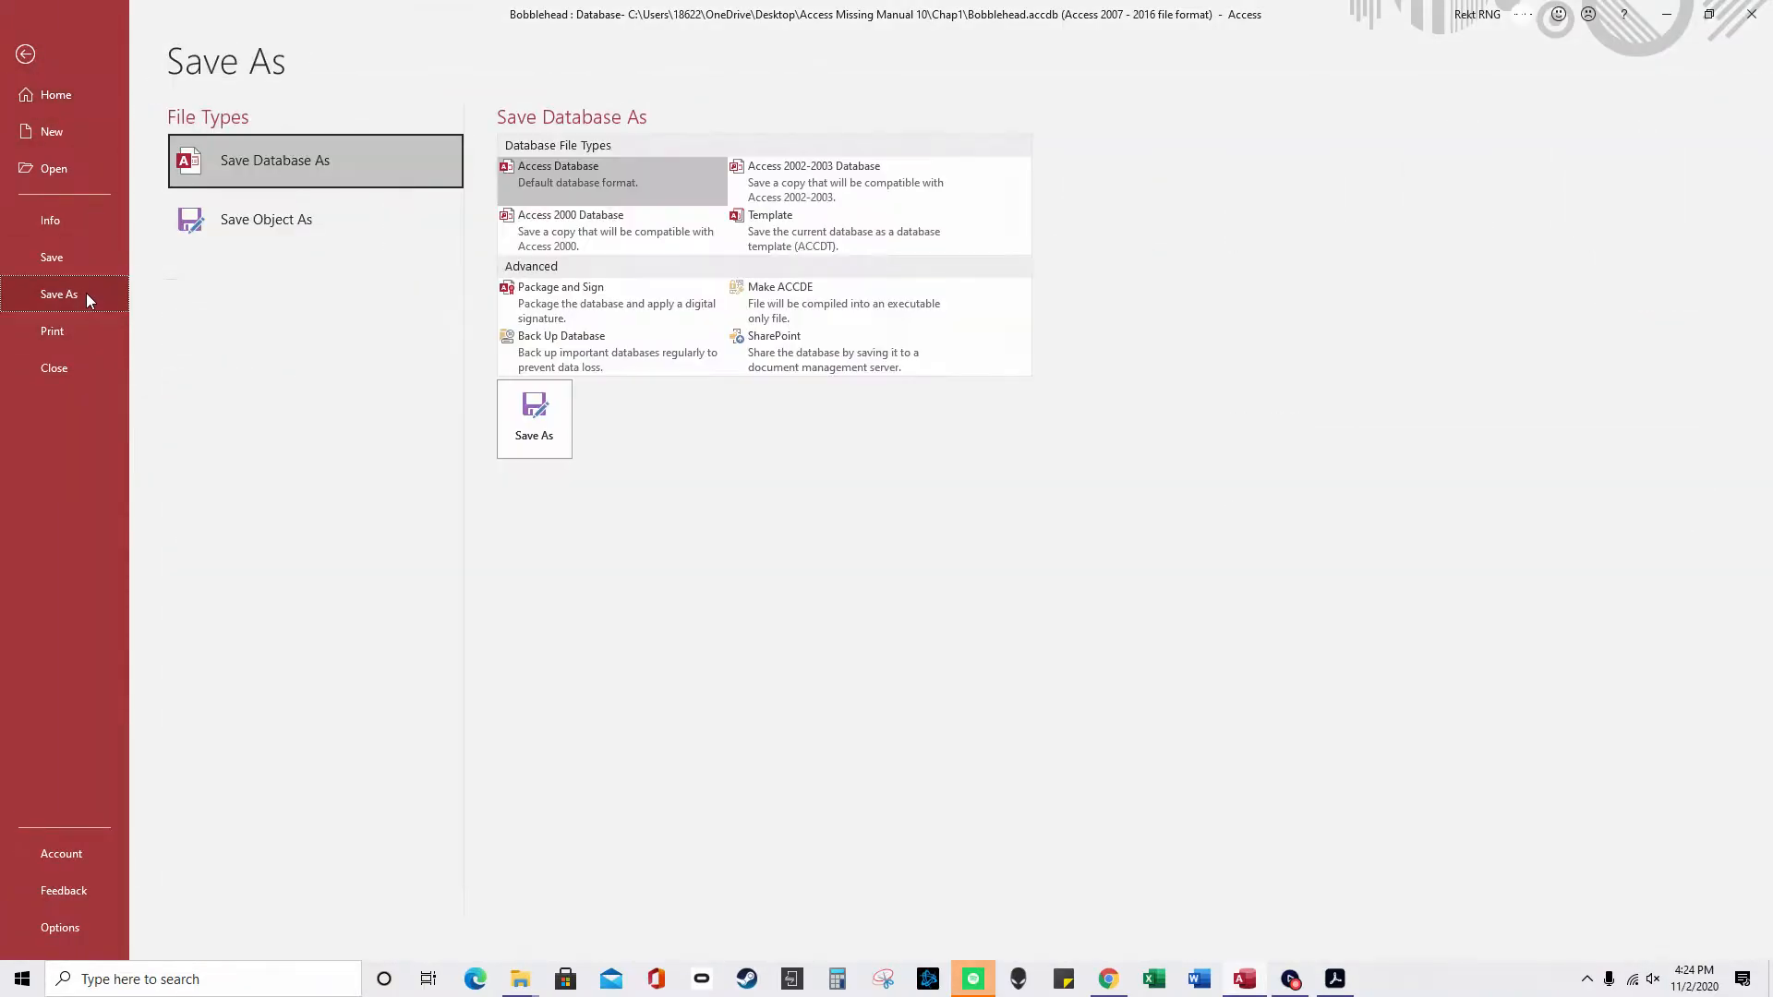
left_click(630, 353)
left_click(539, 408)
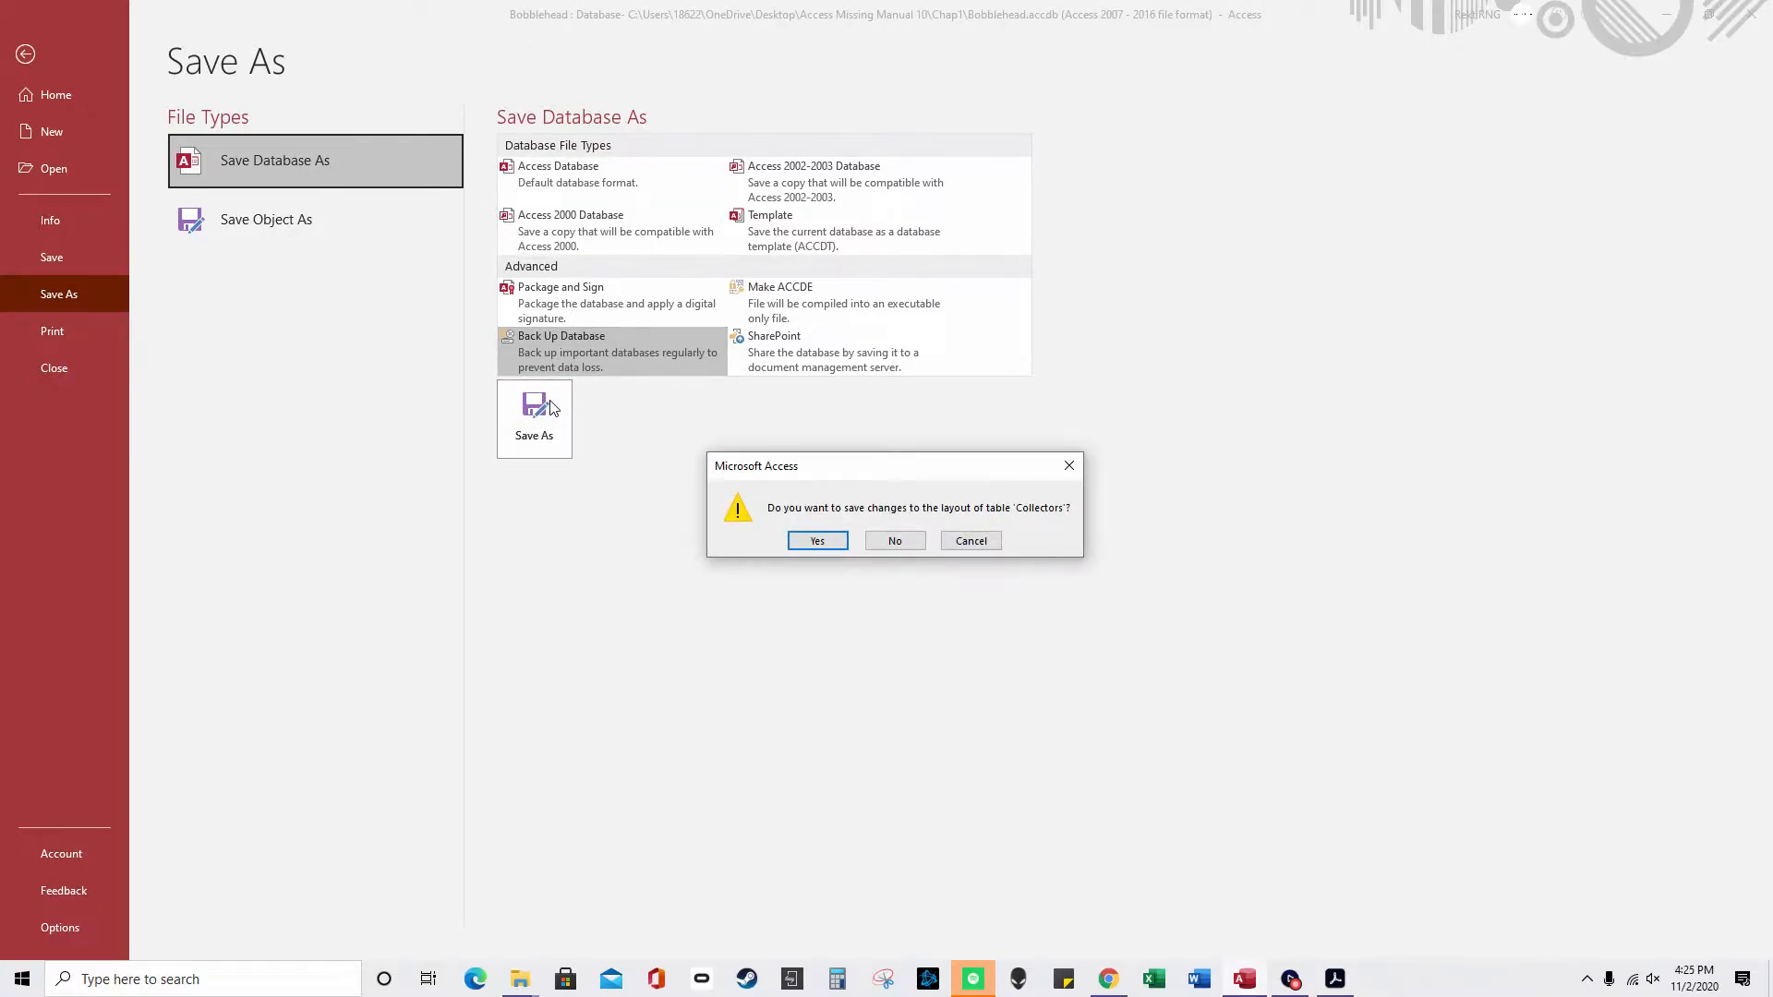
left_click(901, 546)
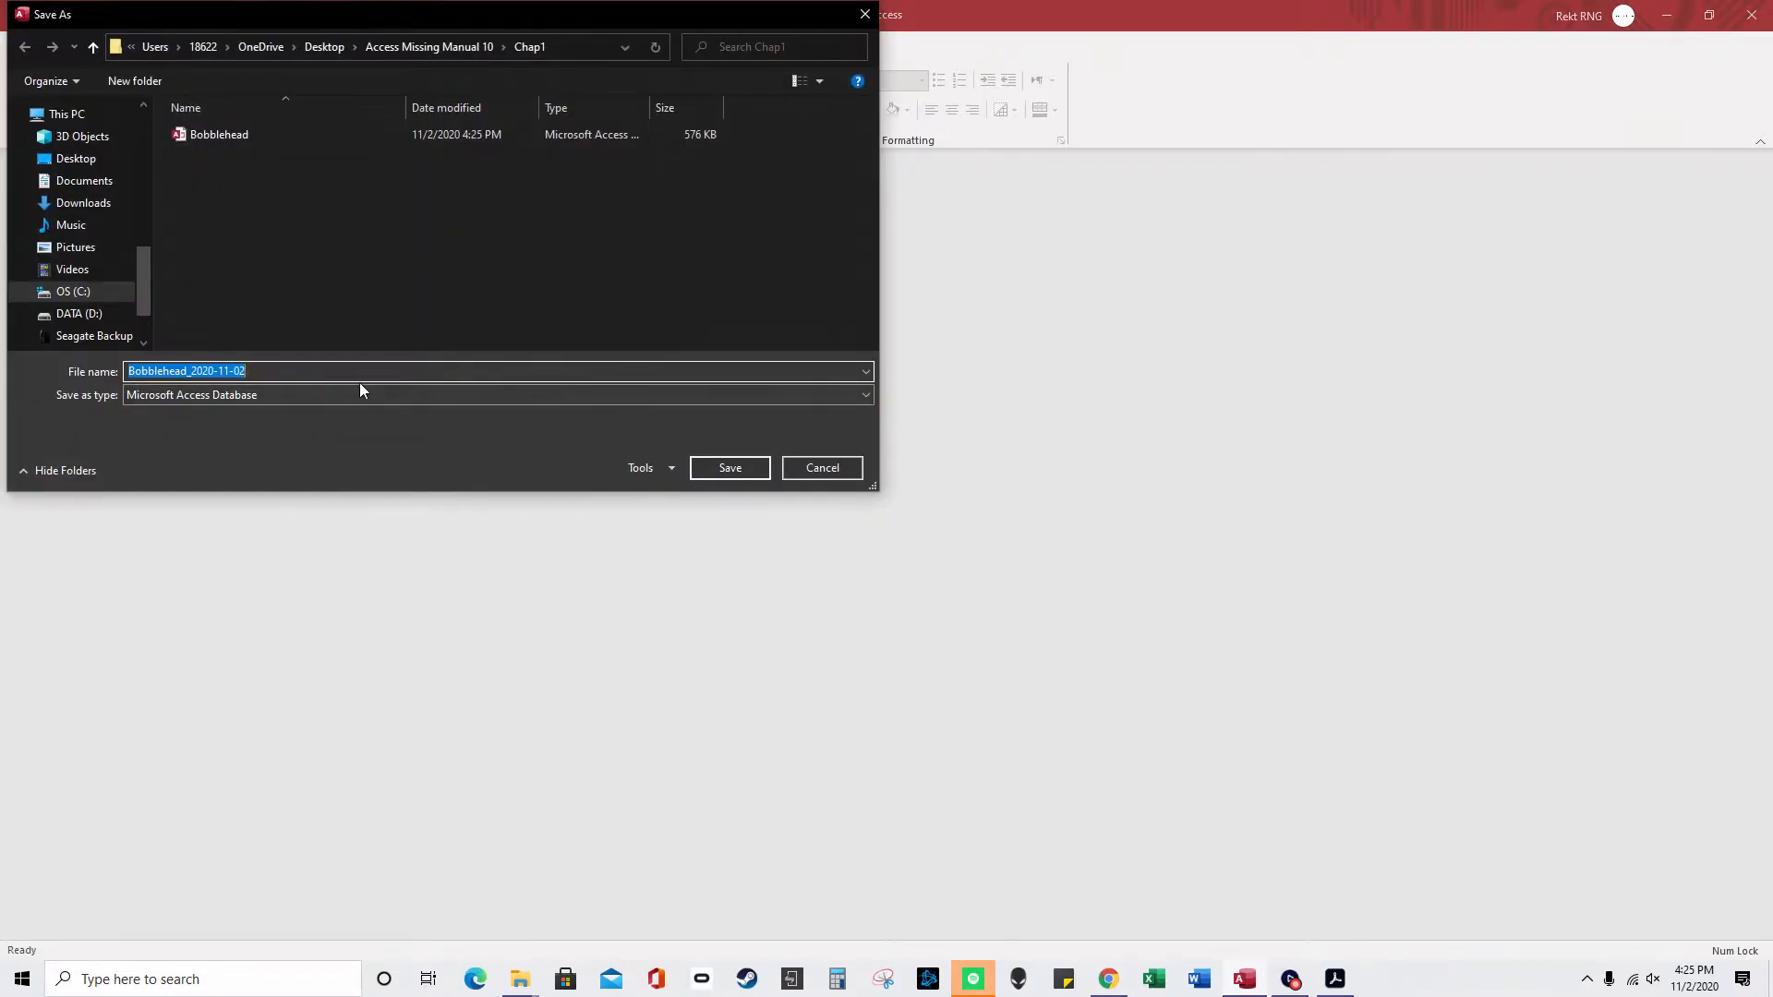
left_click(806, 469)
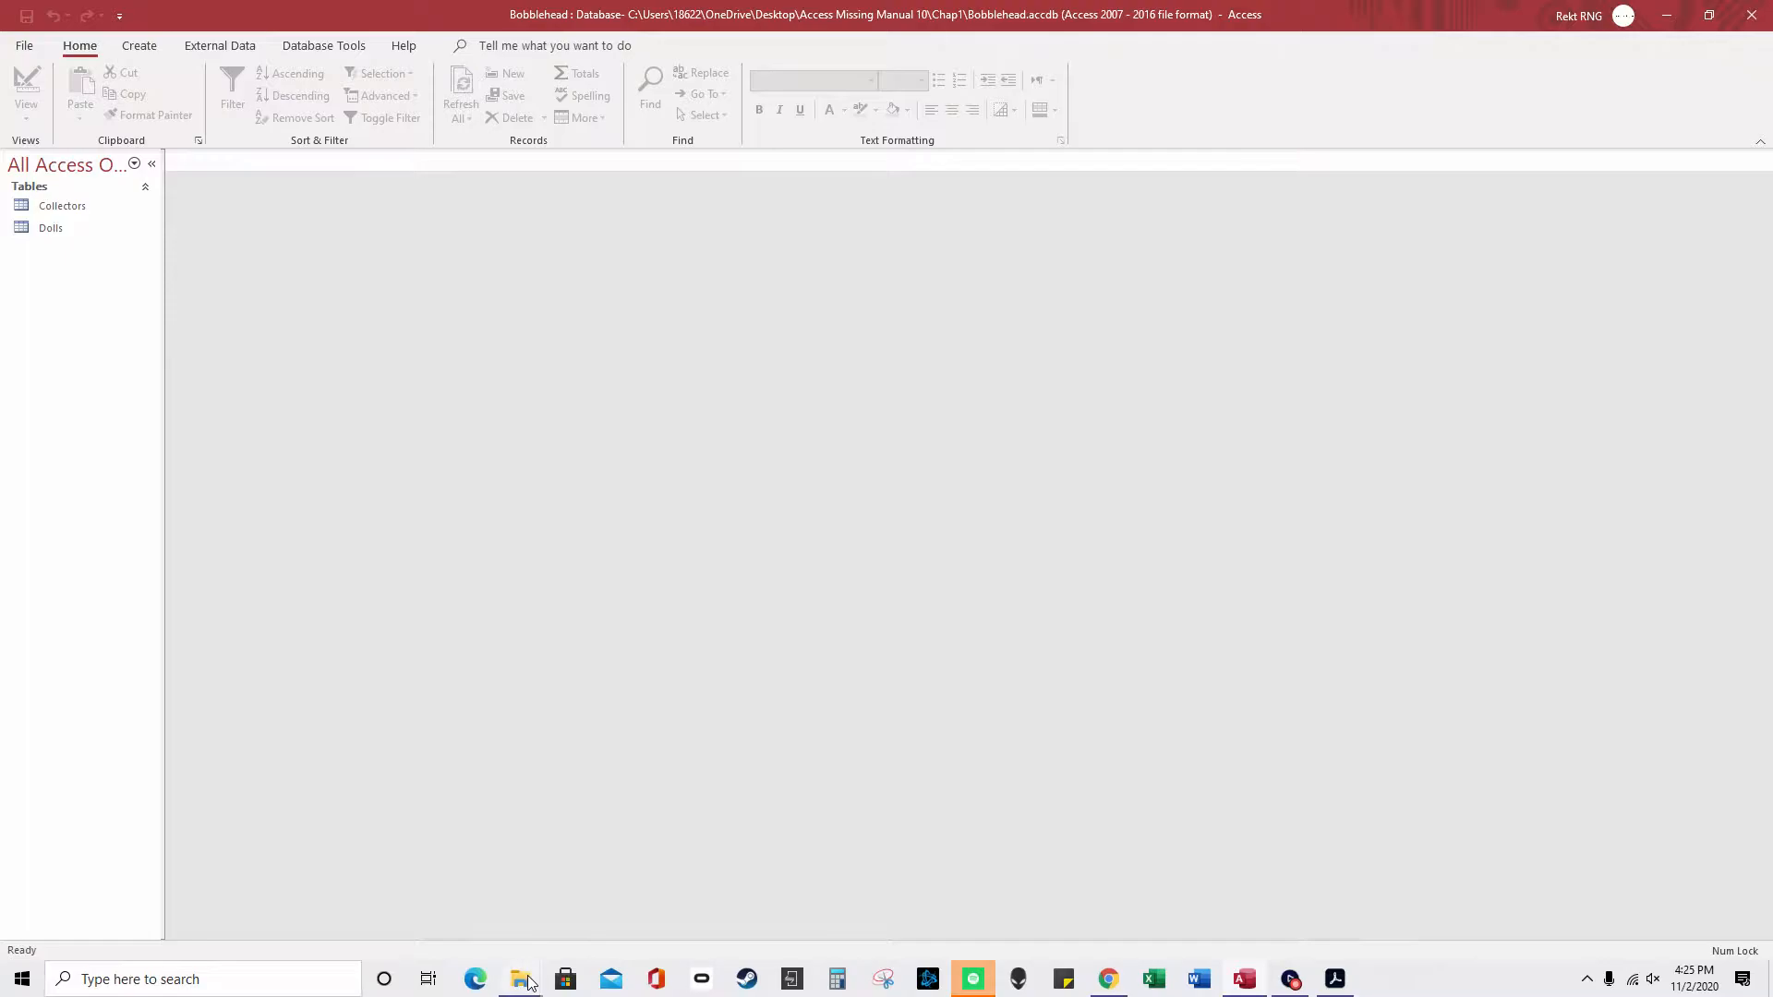
mouse_move(538, 977)
left_click(551, 905)
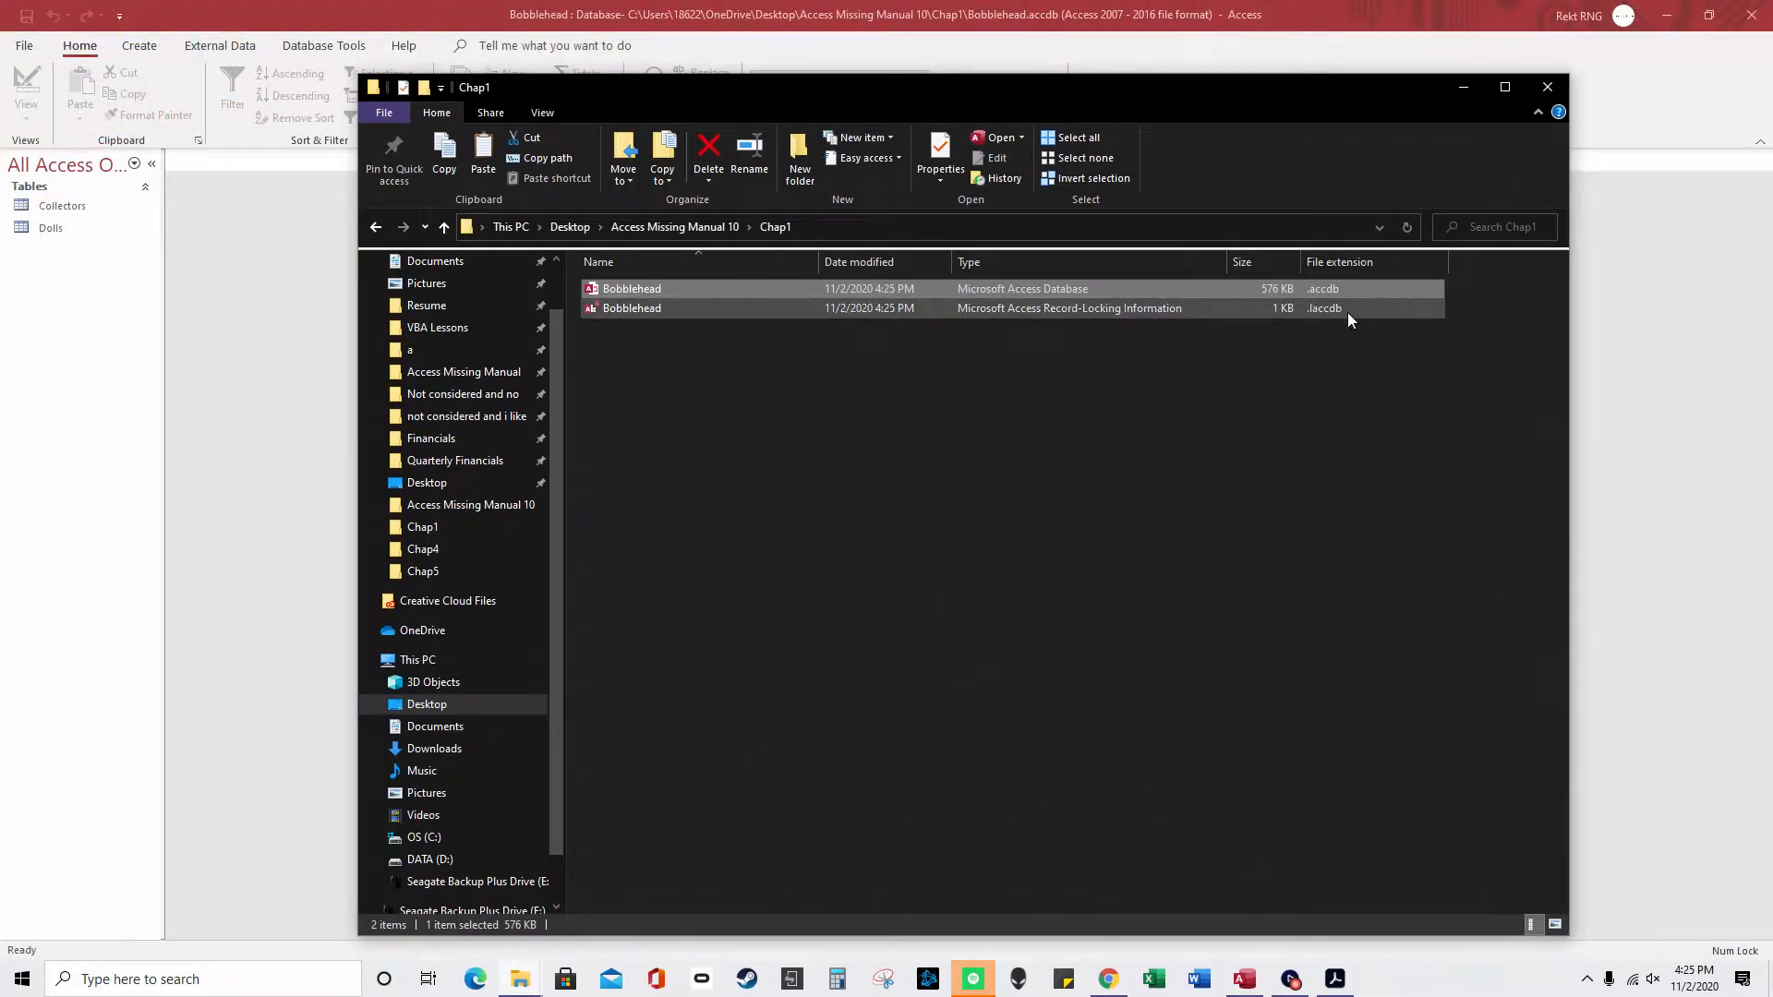
left_click(1325, 314)
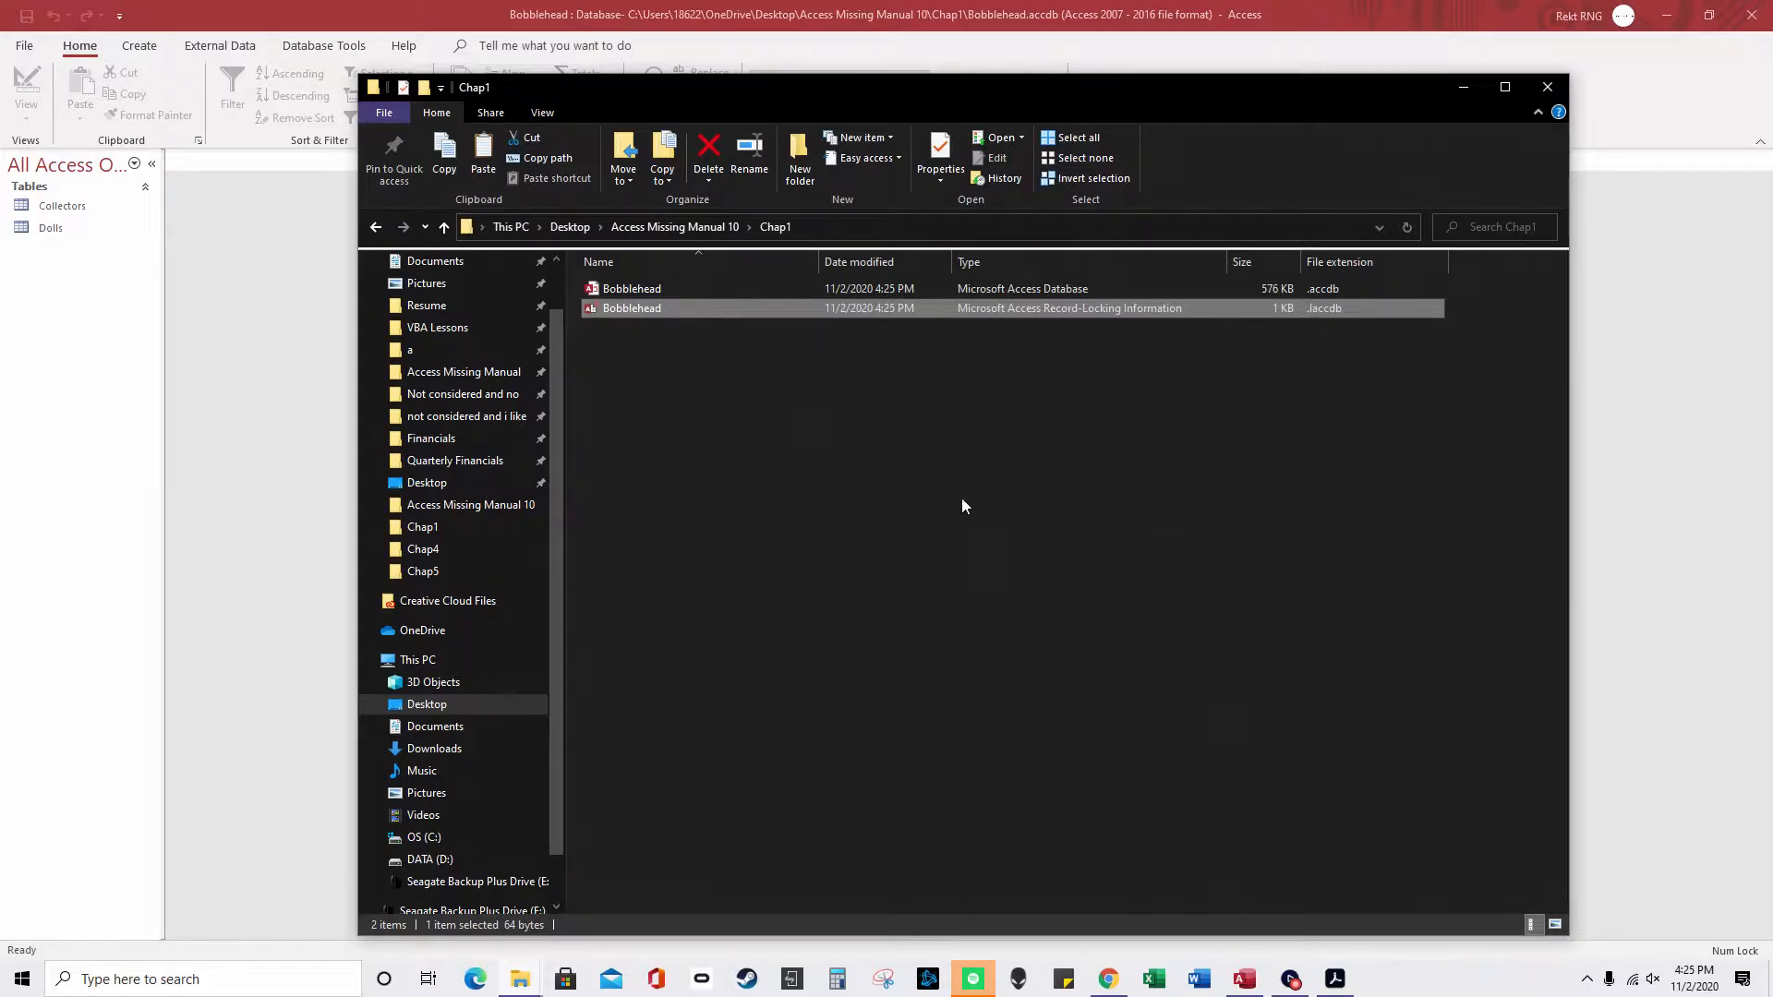
left_click(257, 373)
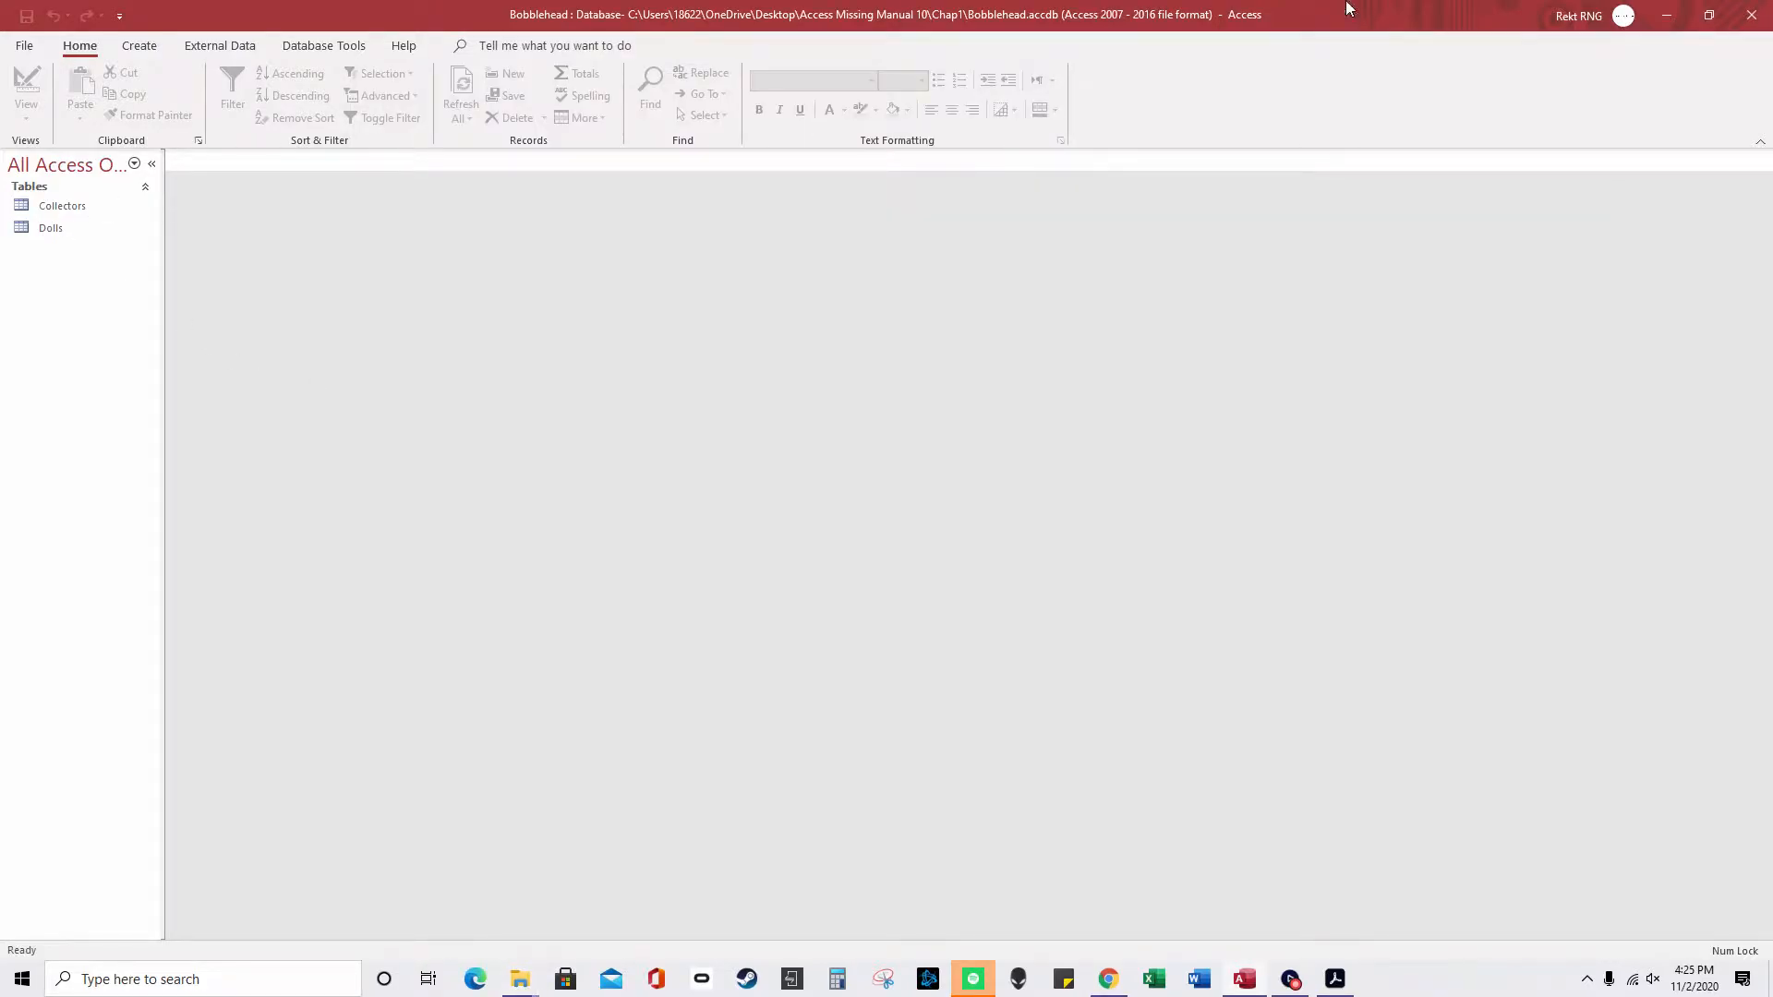
- Restore down the Access window and minimize the Chap1 folder window
left_click(1718, 15)
left_click(1685, 14)
left_click(1452, 89)
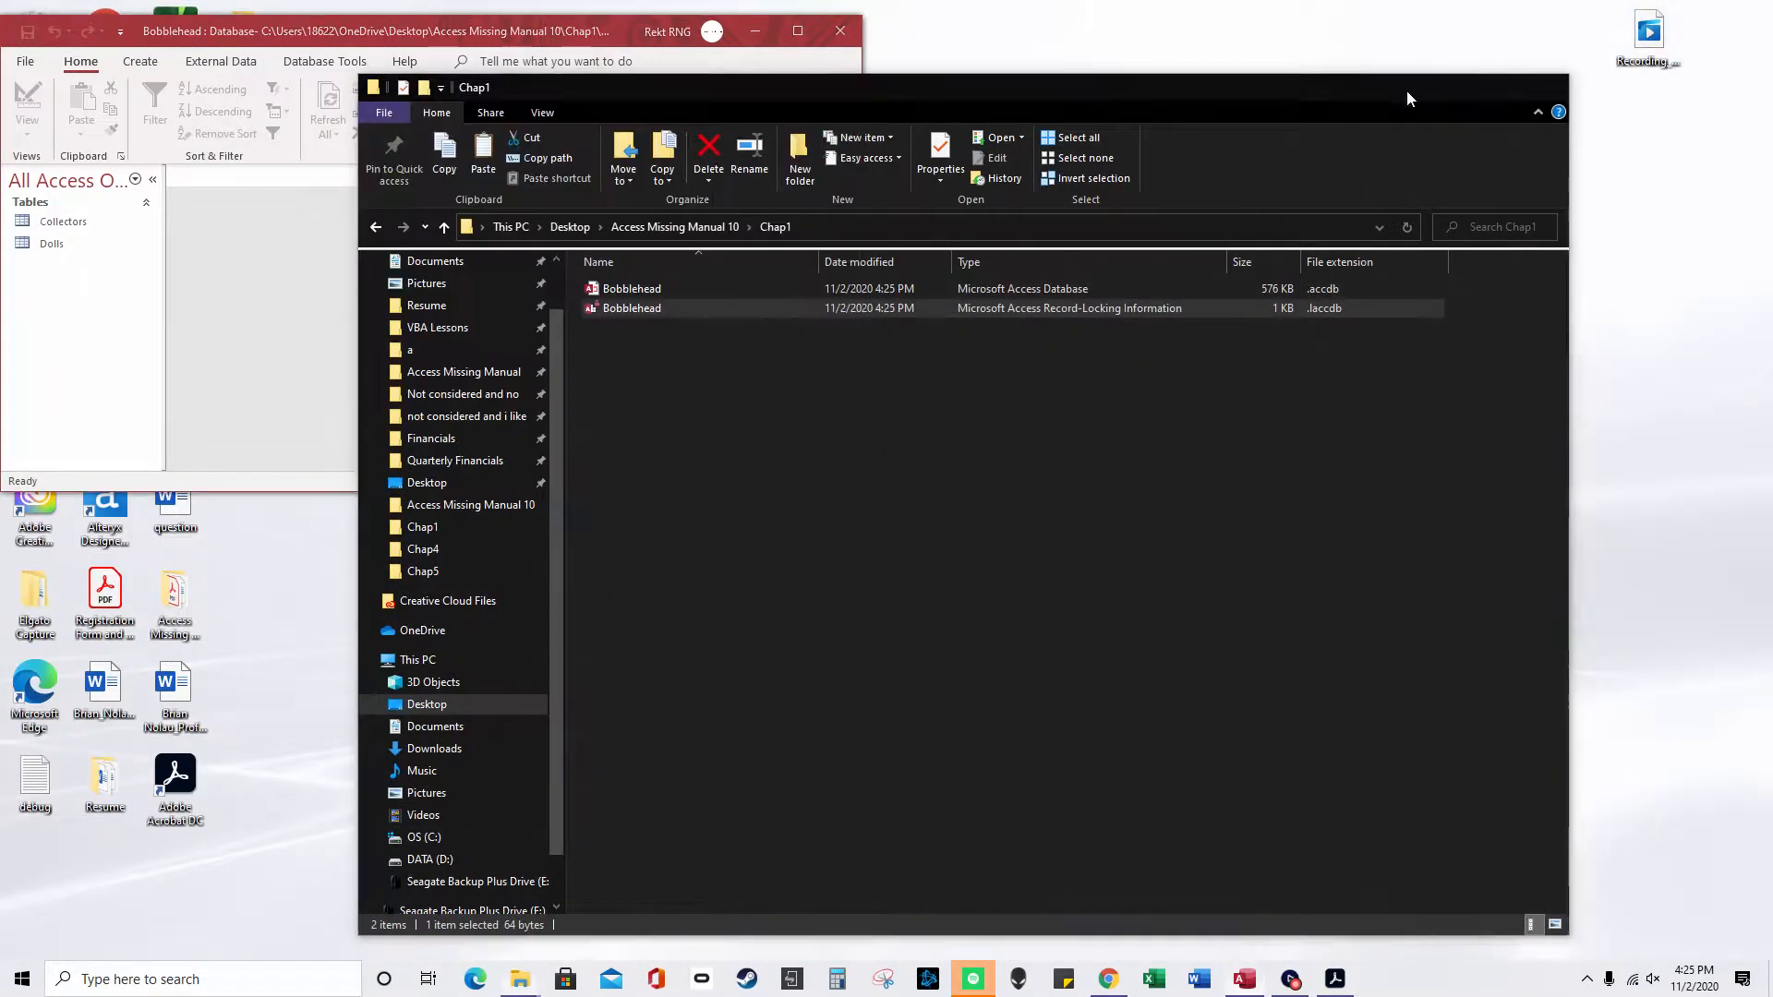
left_click(1451, 90)
- Drag the Collectors table onto the desktop as a shortcut and enlarge the Access window
left_click_drag(63, 222, 1302, 316)
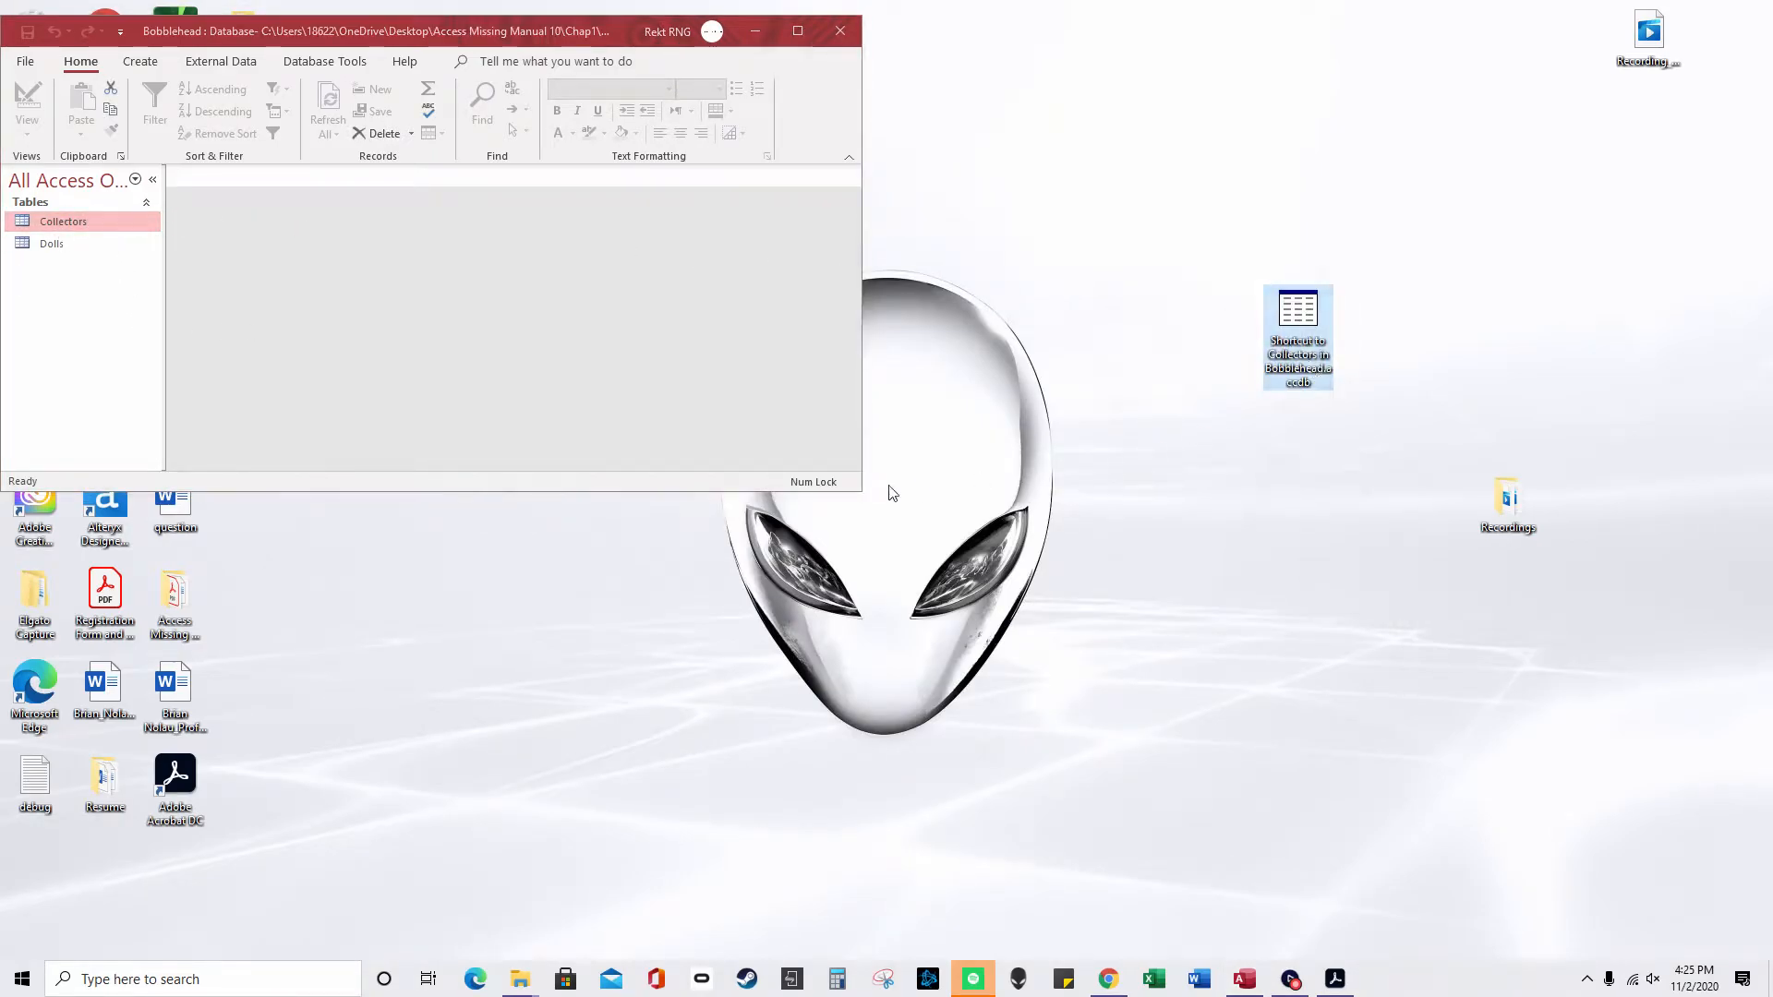
left_click_drag(860, 491, 1060, 794)
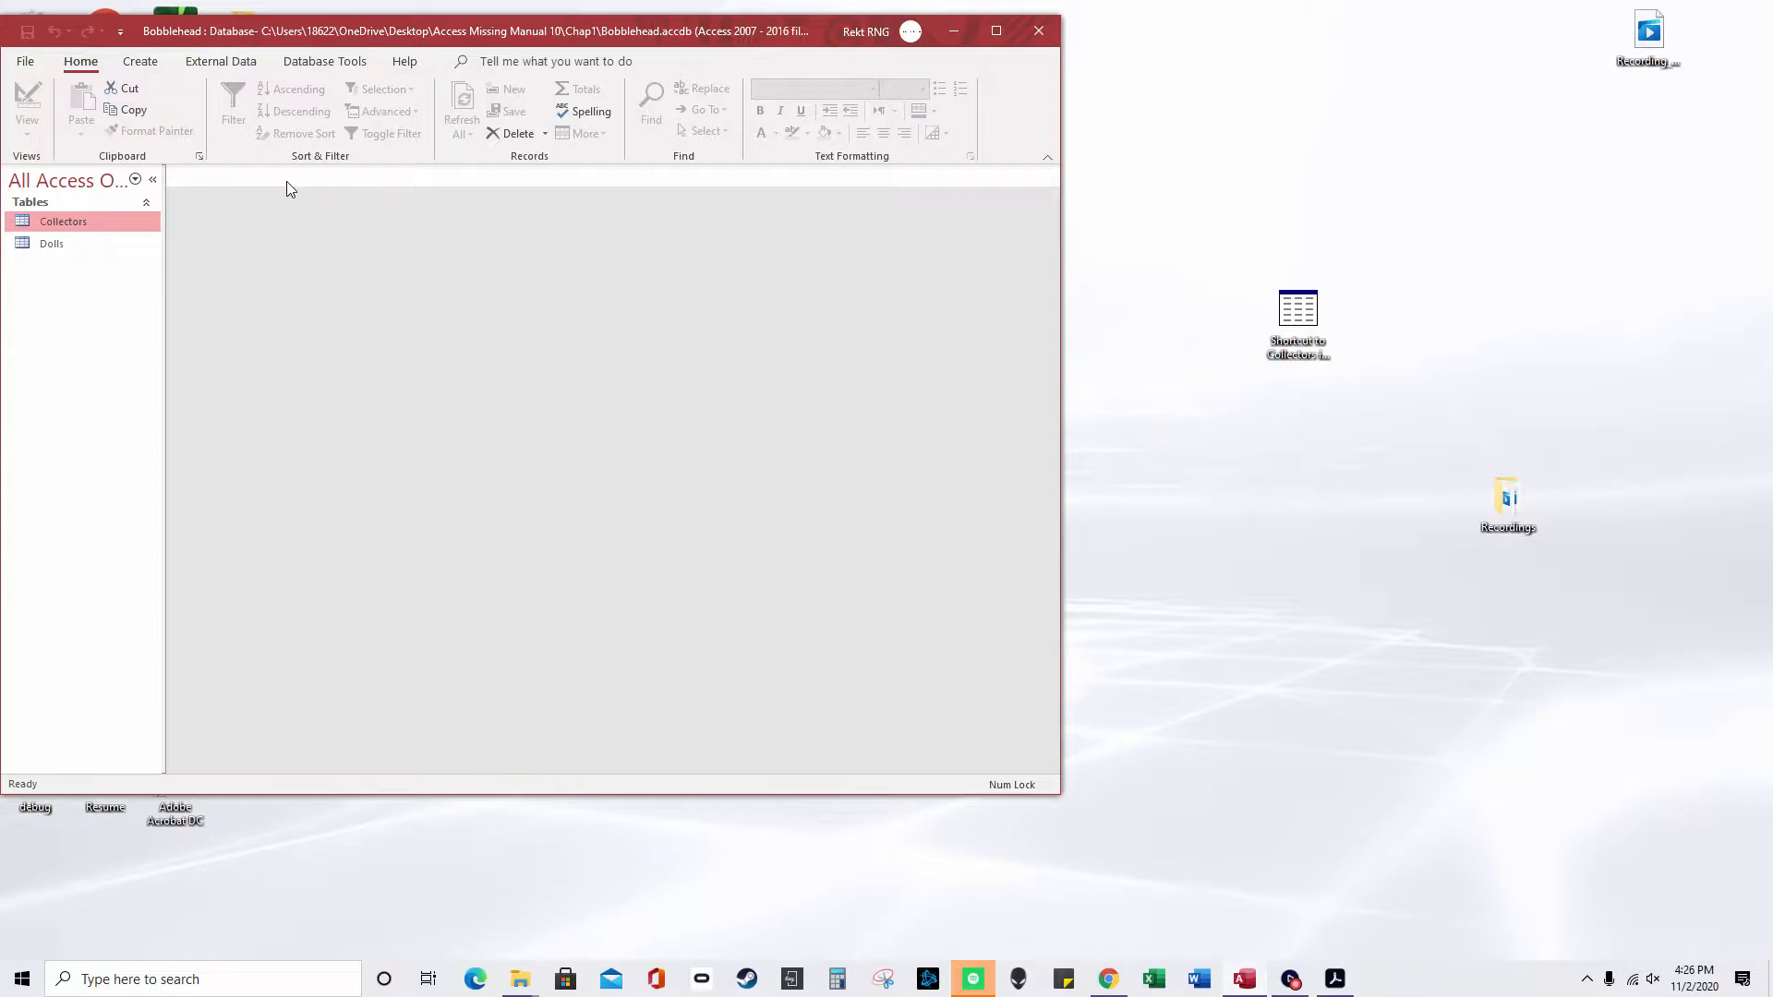
- Maximize Access and open Collectors from its navigation pane context menu
right_click(75, 222)
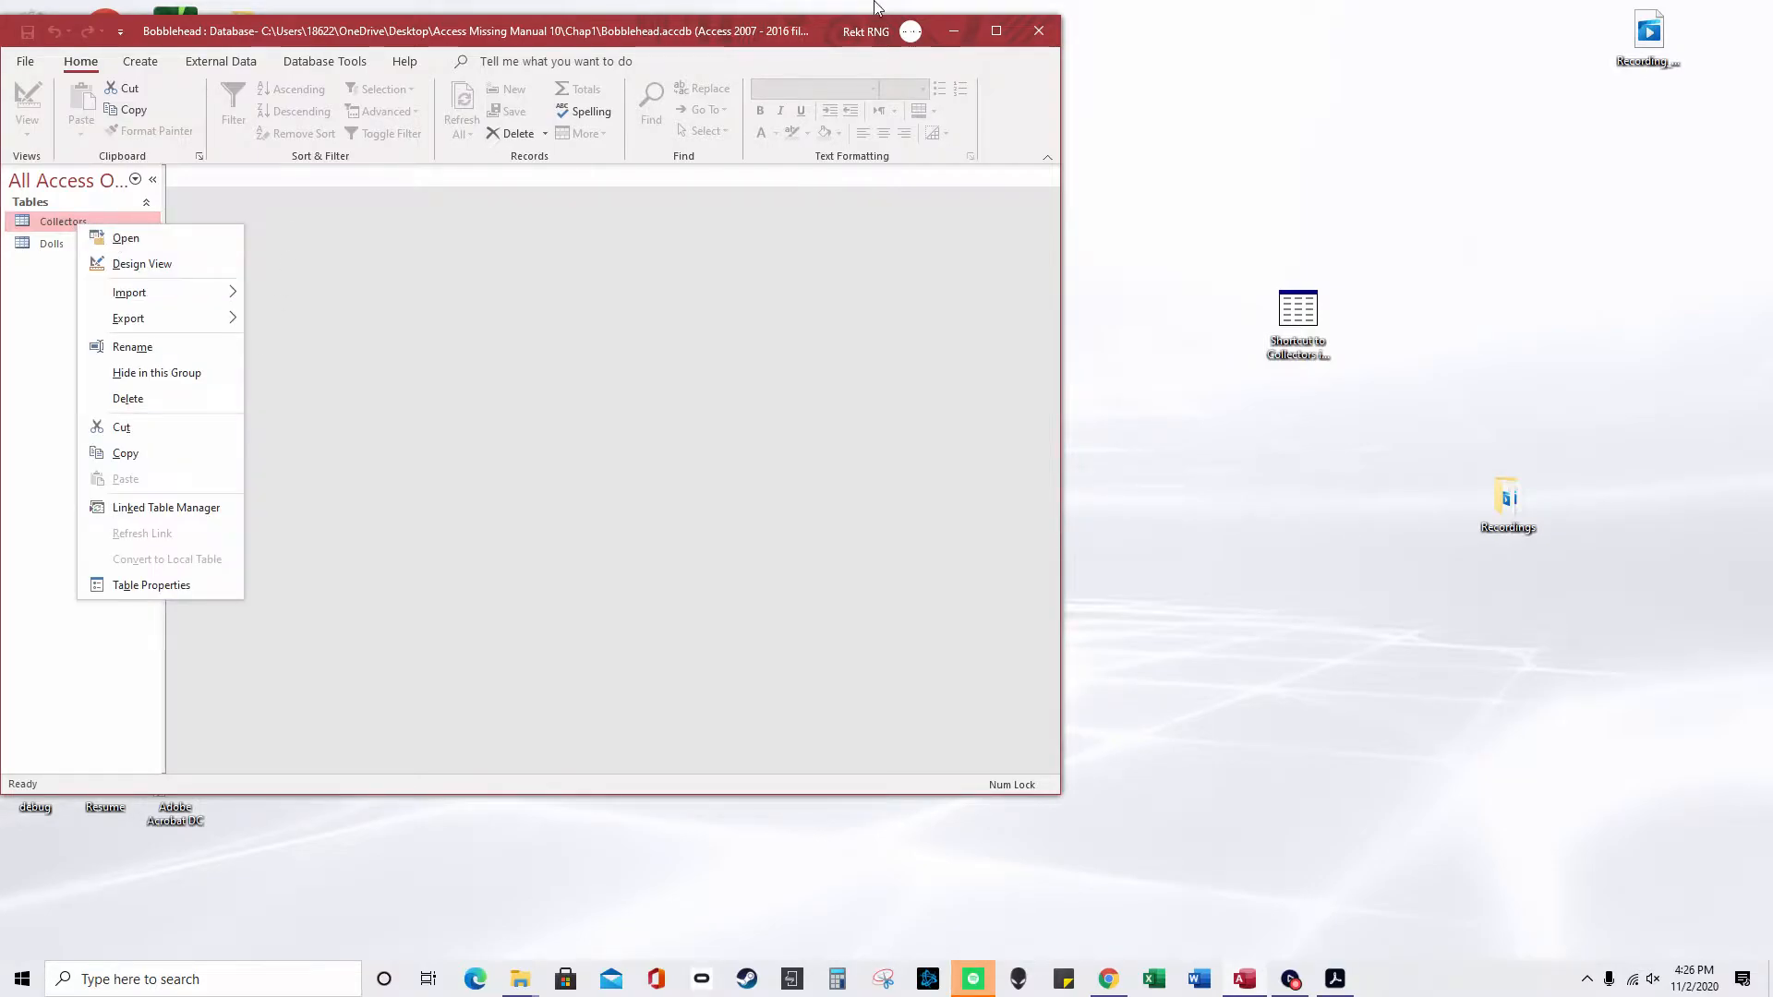
left_click(995, 31)
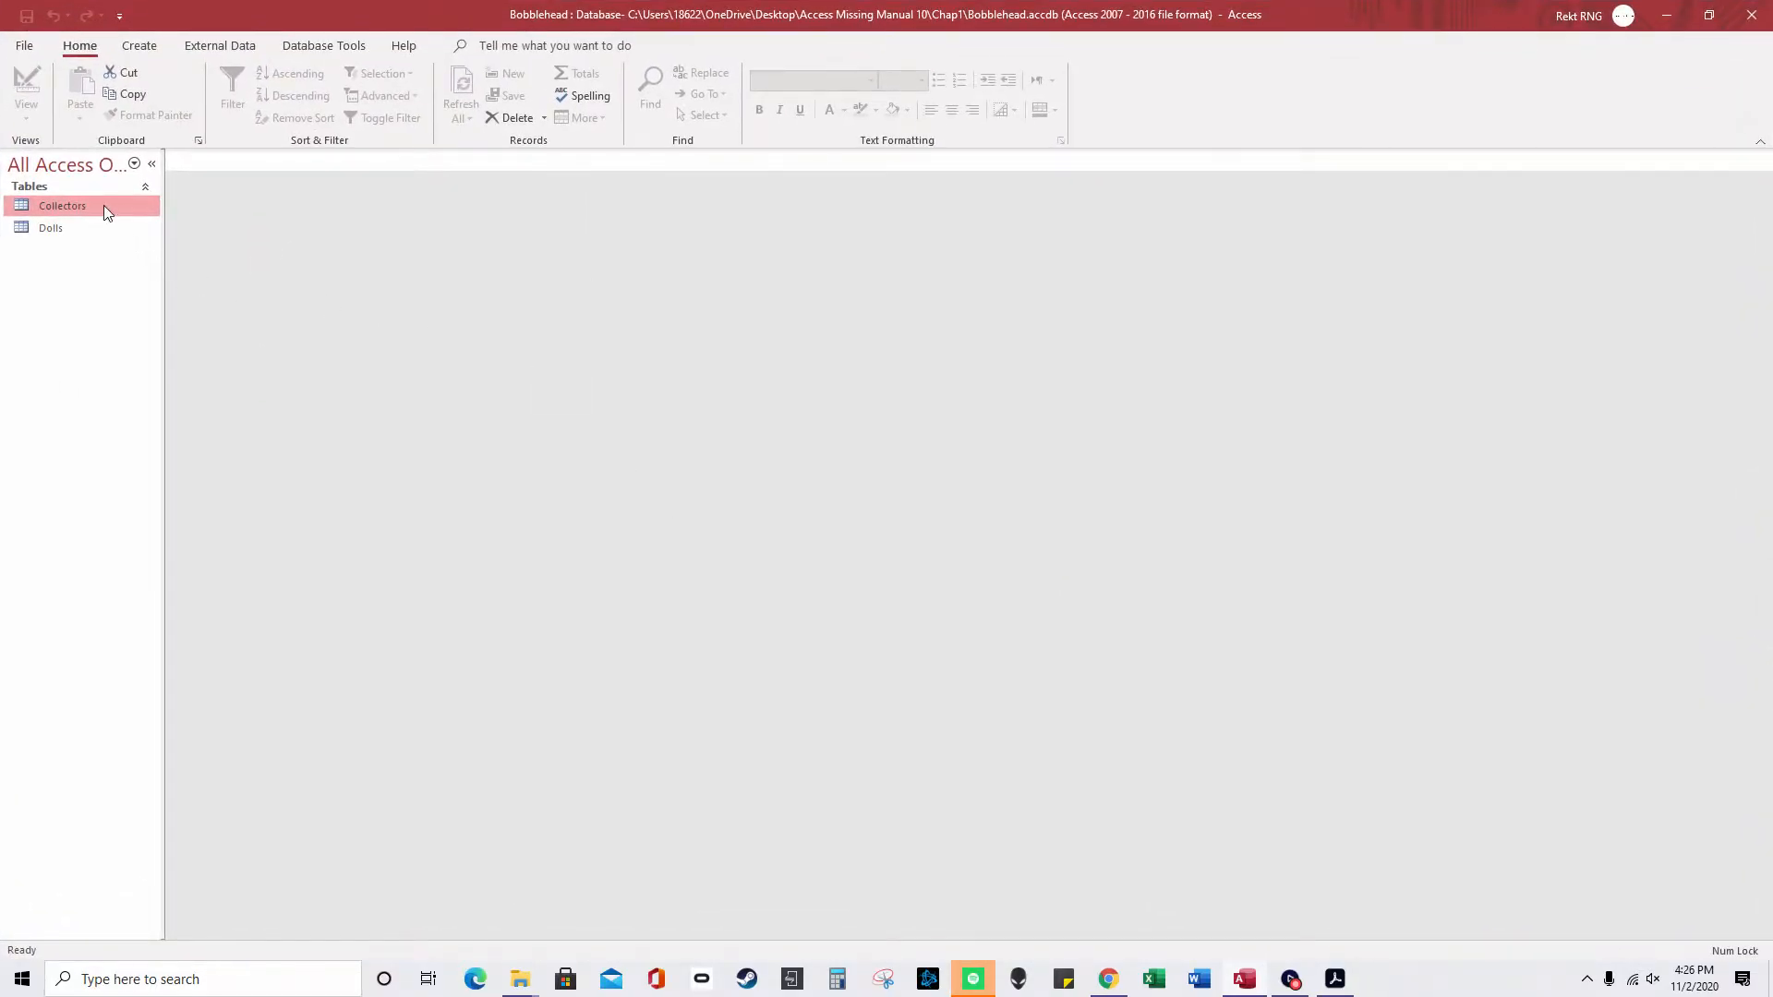
right_click(104, 205)
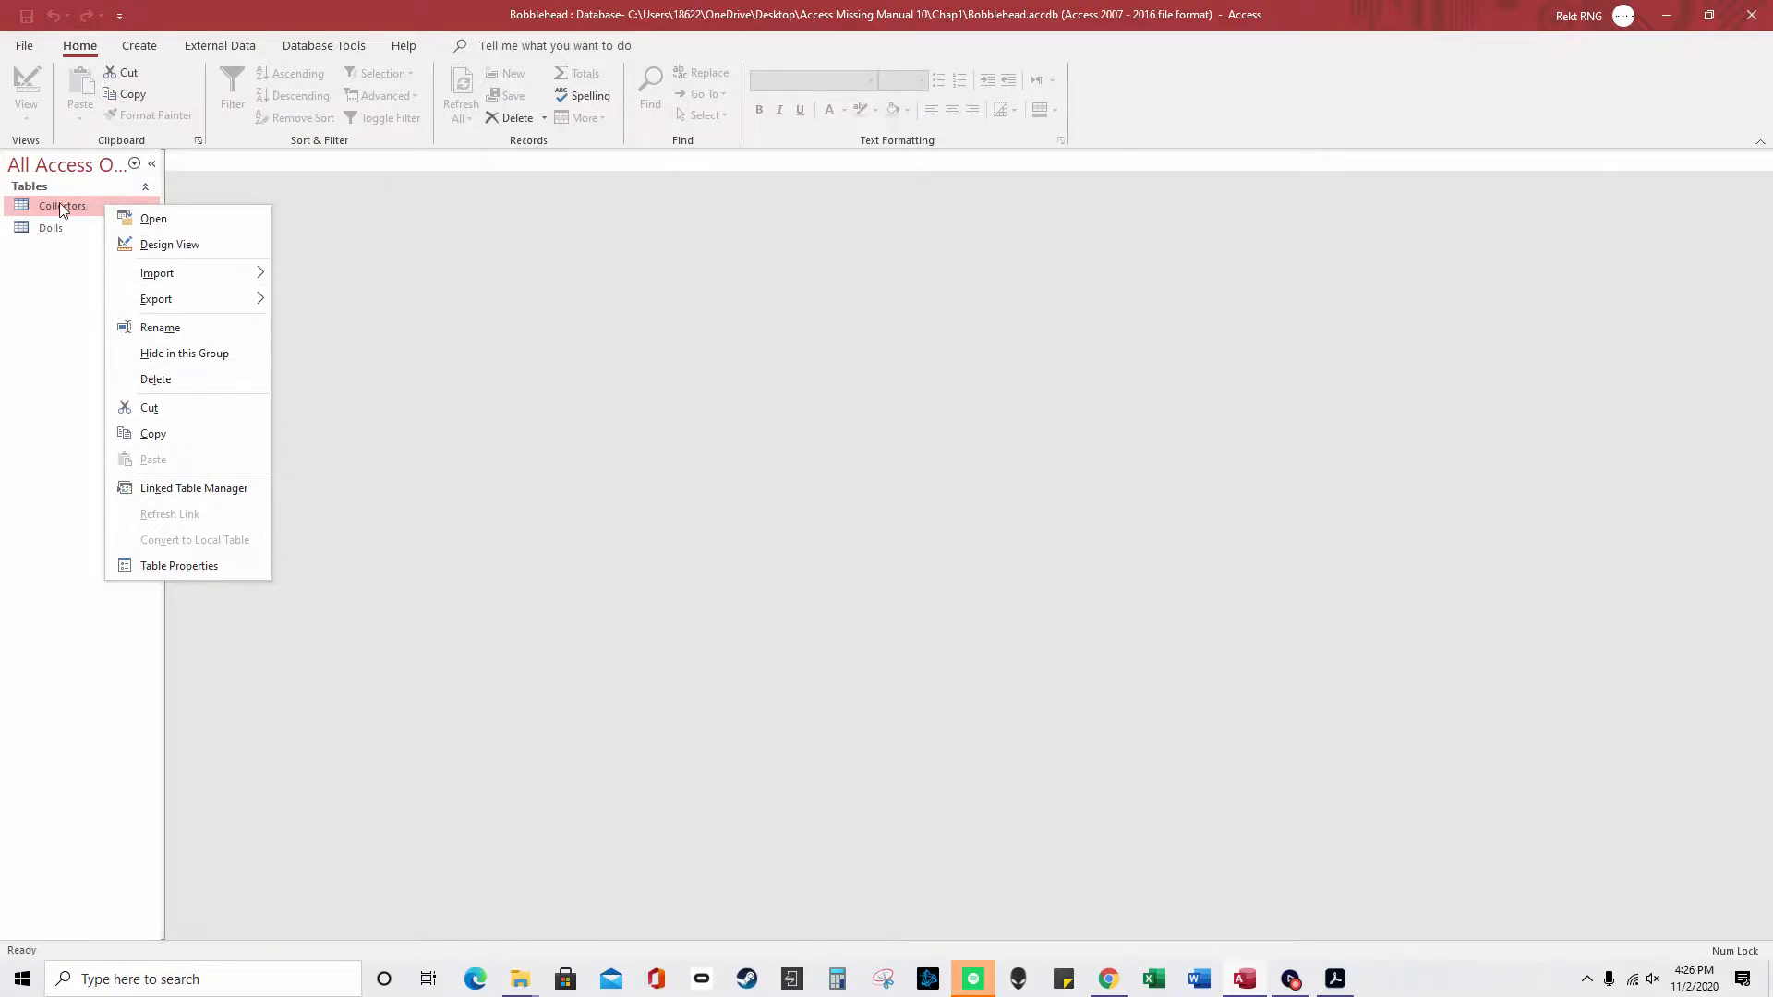
left_click(158, 219)
right_click(211, 159)
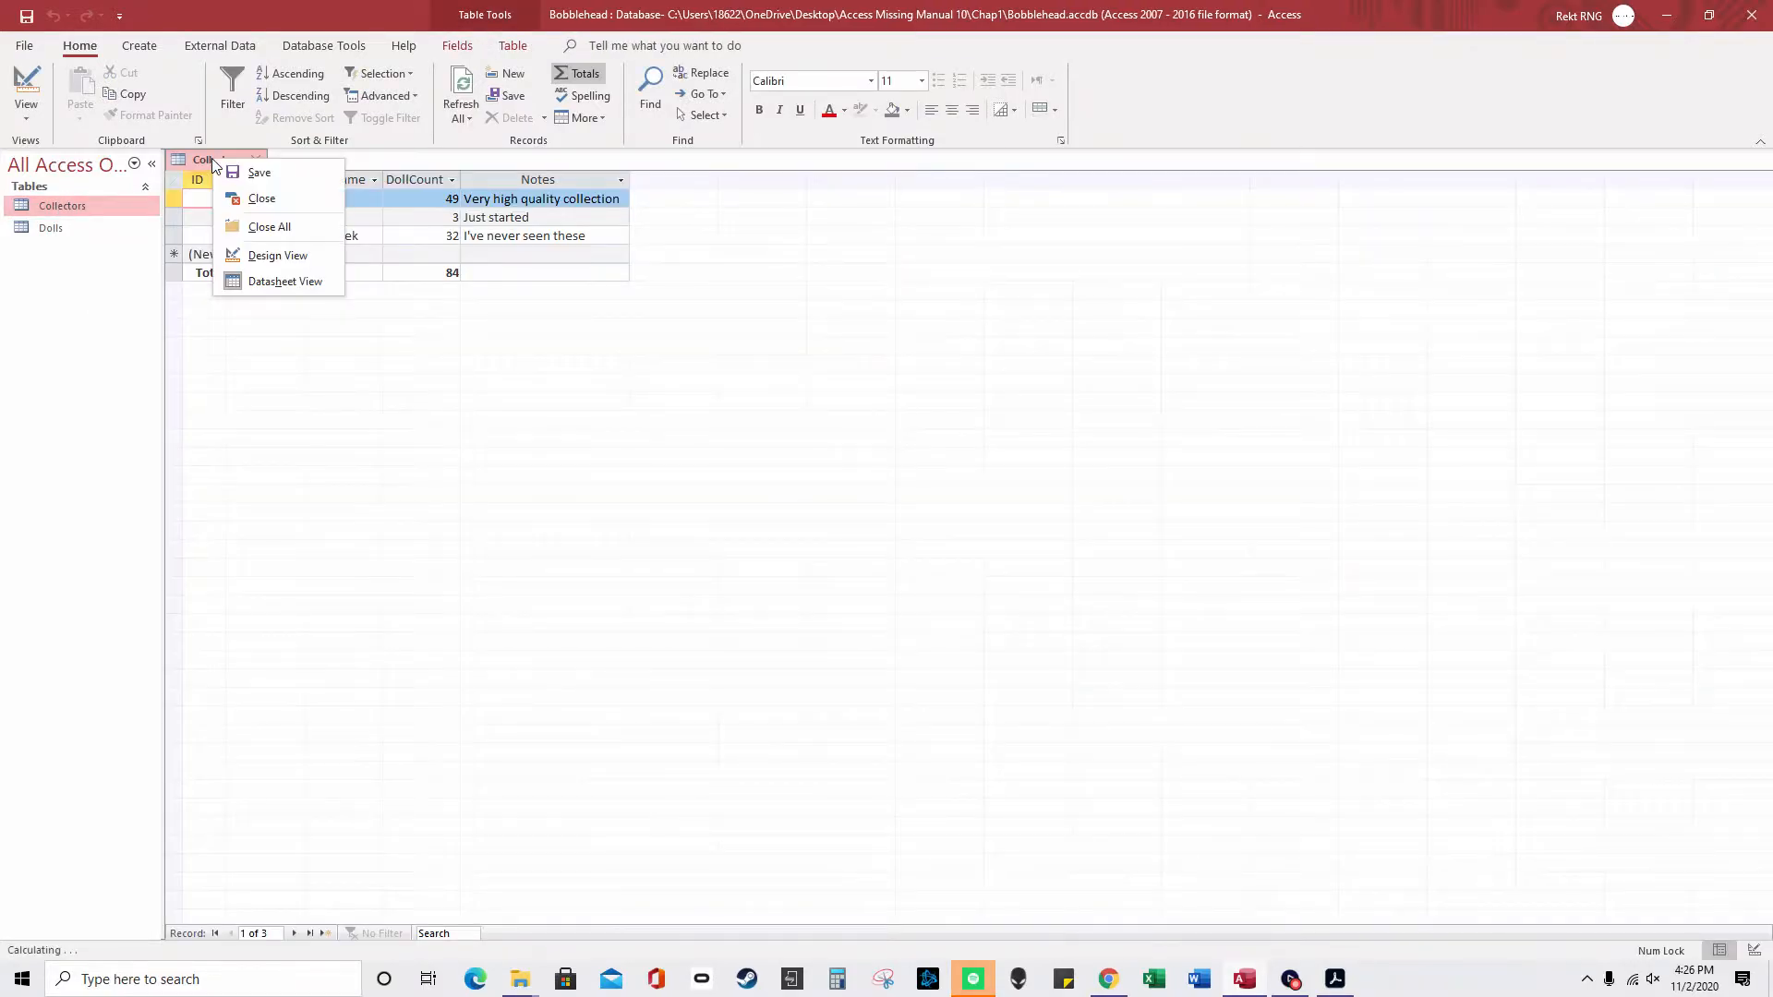
left_click(820, 428)
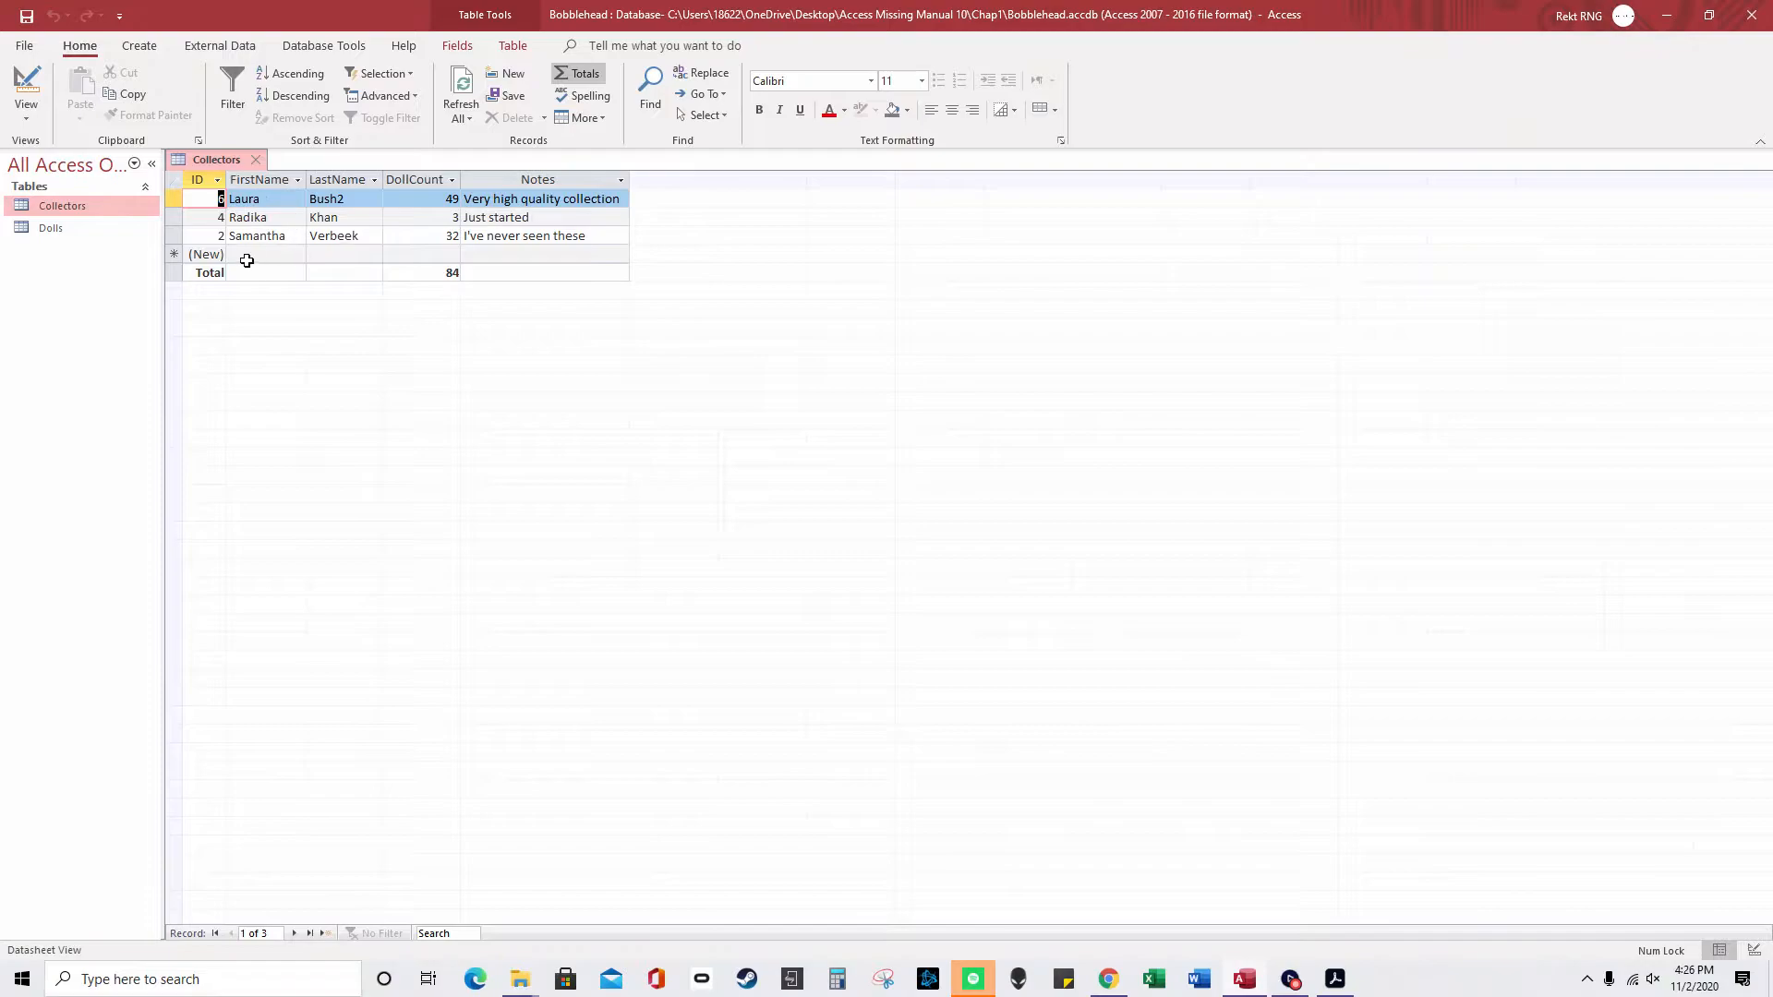
- In Design View, add a field named Newcolumn below Notes
left_click(253, 257)
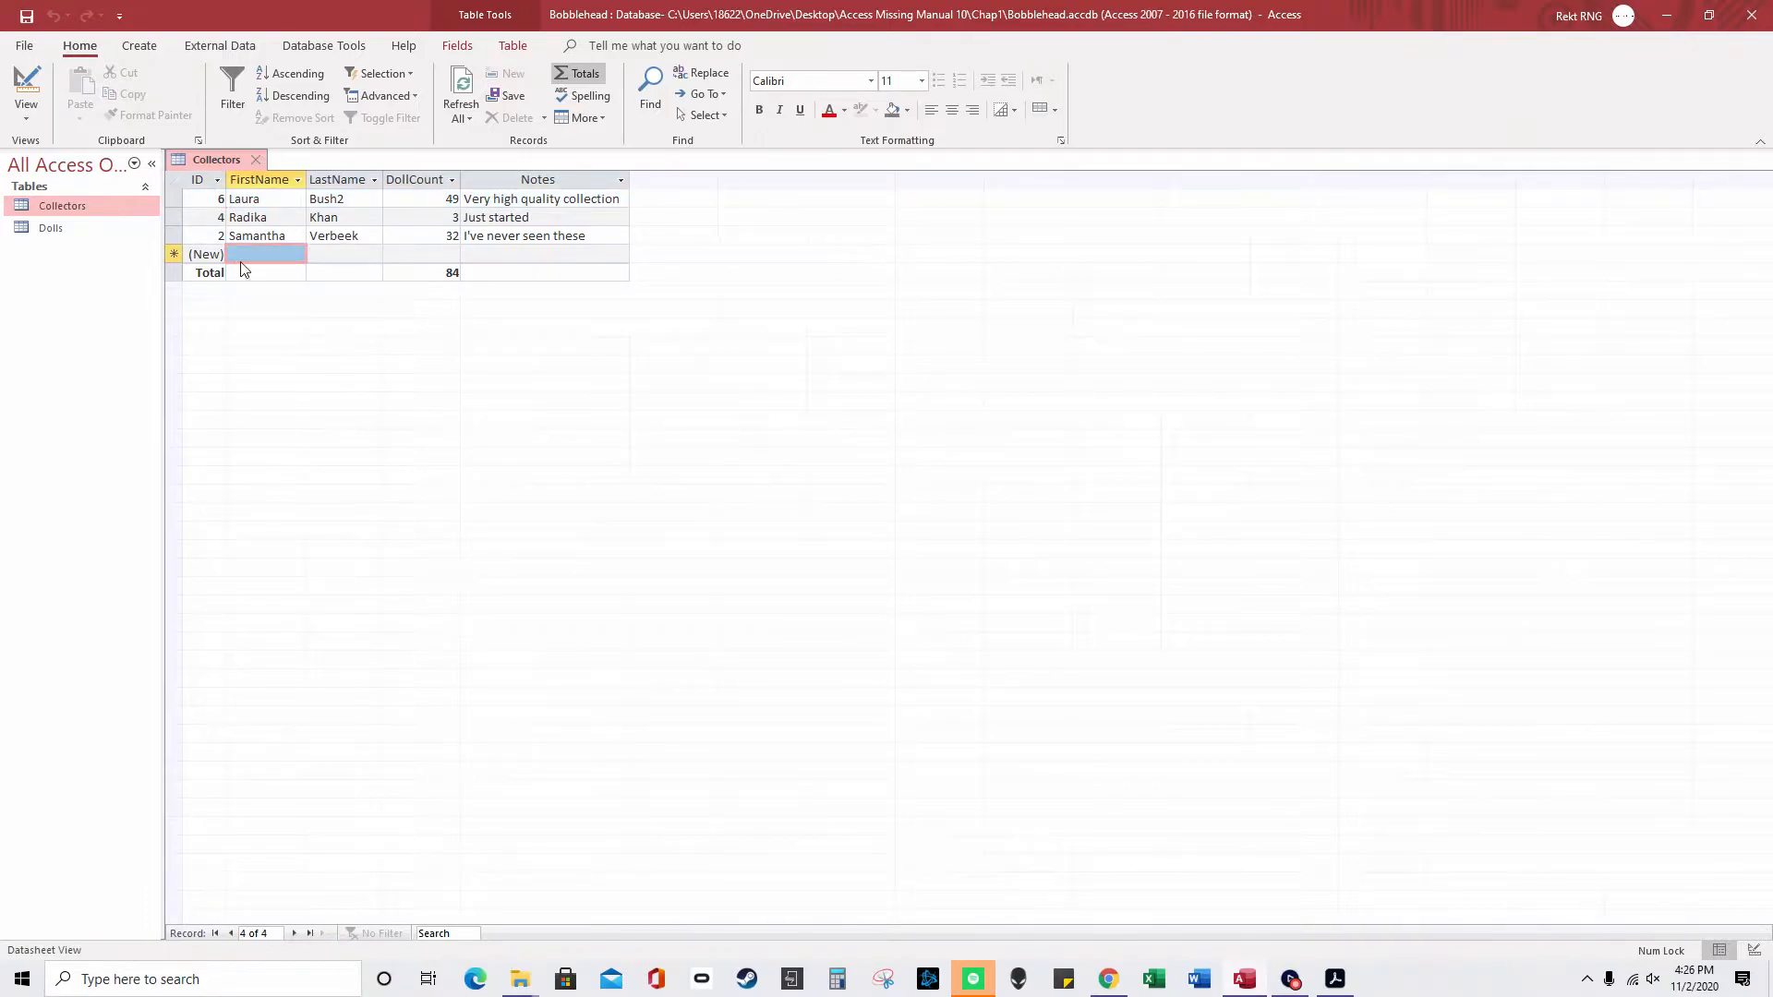
left_click(1754, 951)
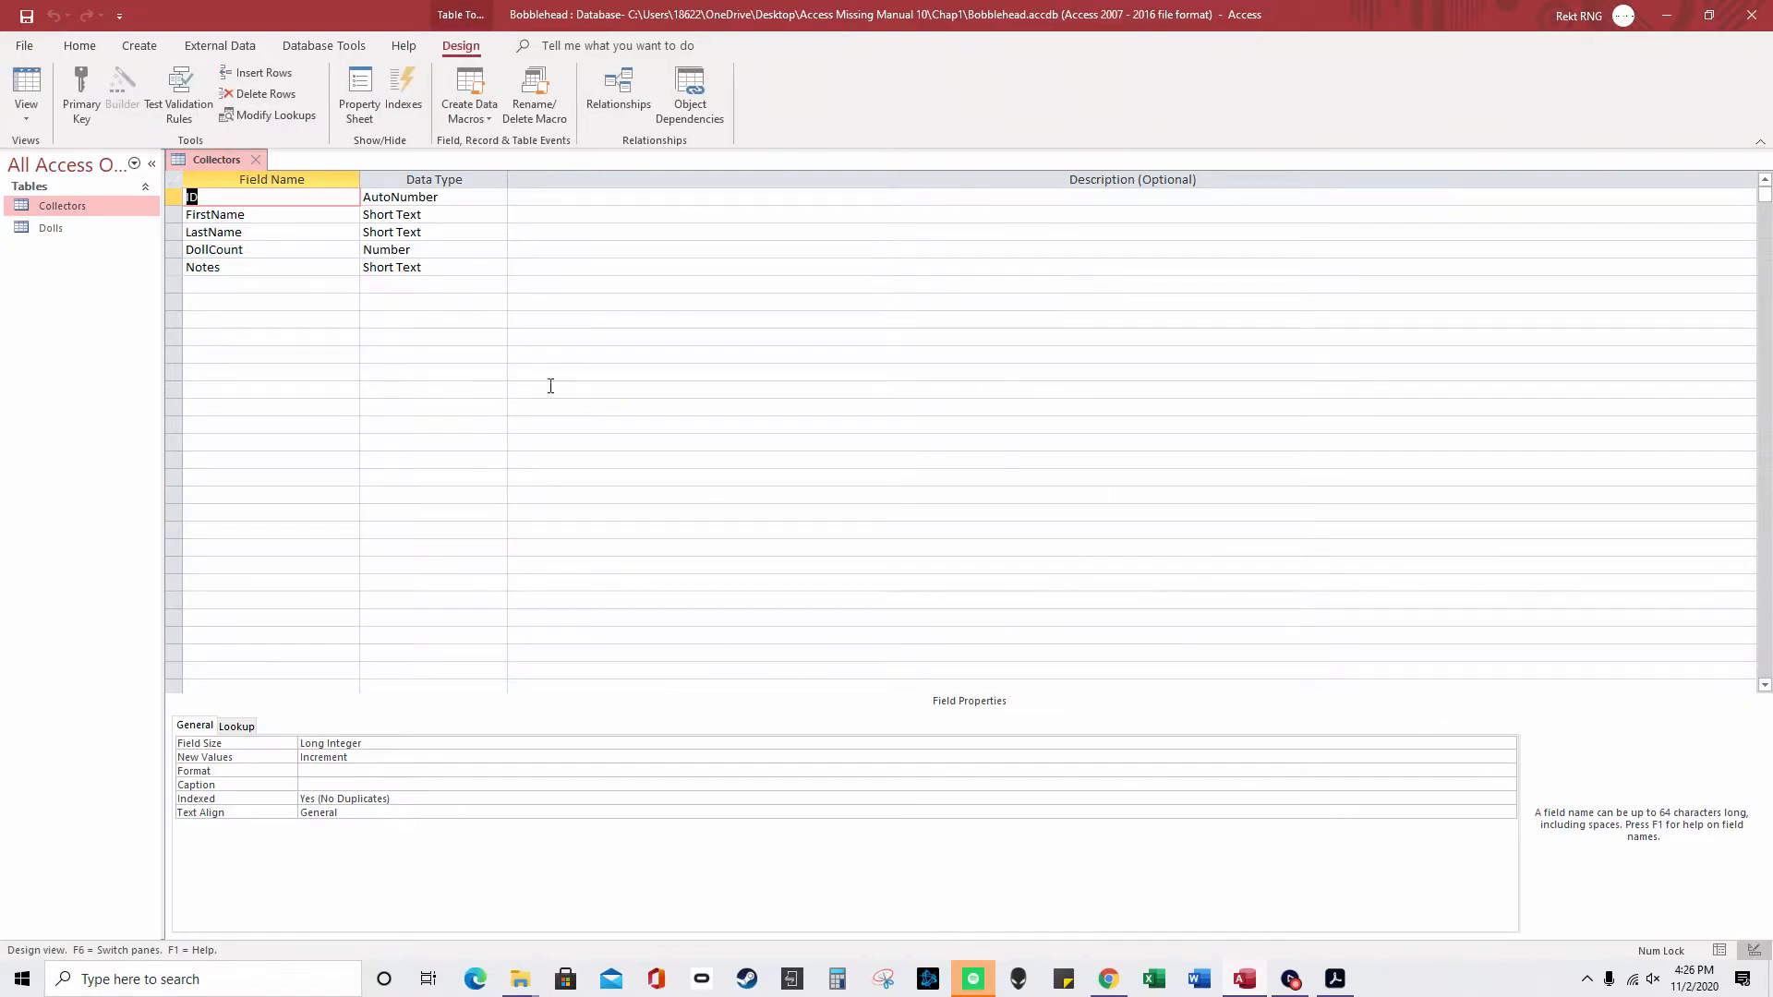
left_click(231, 284)
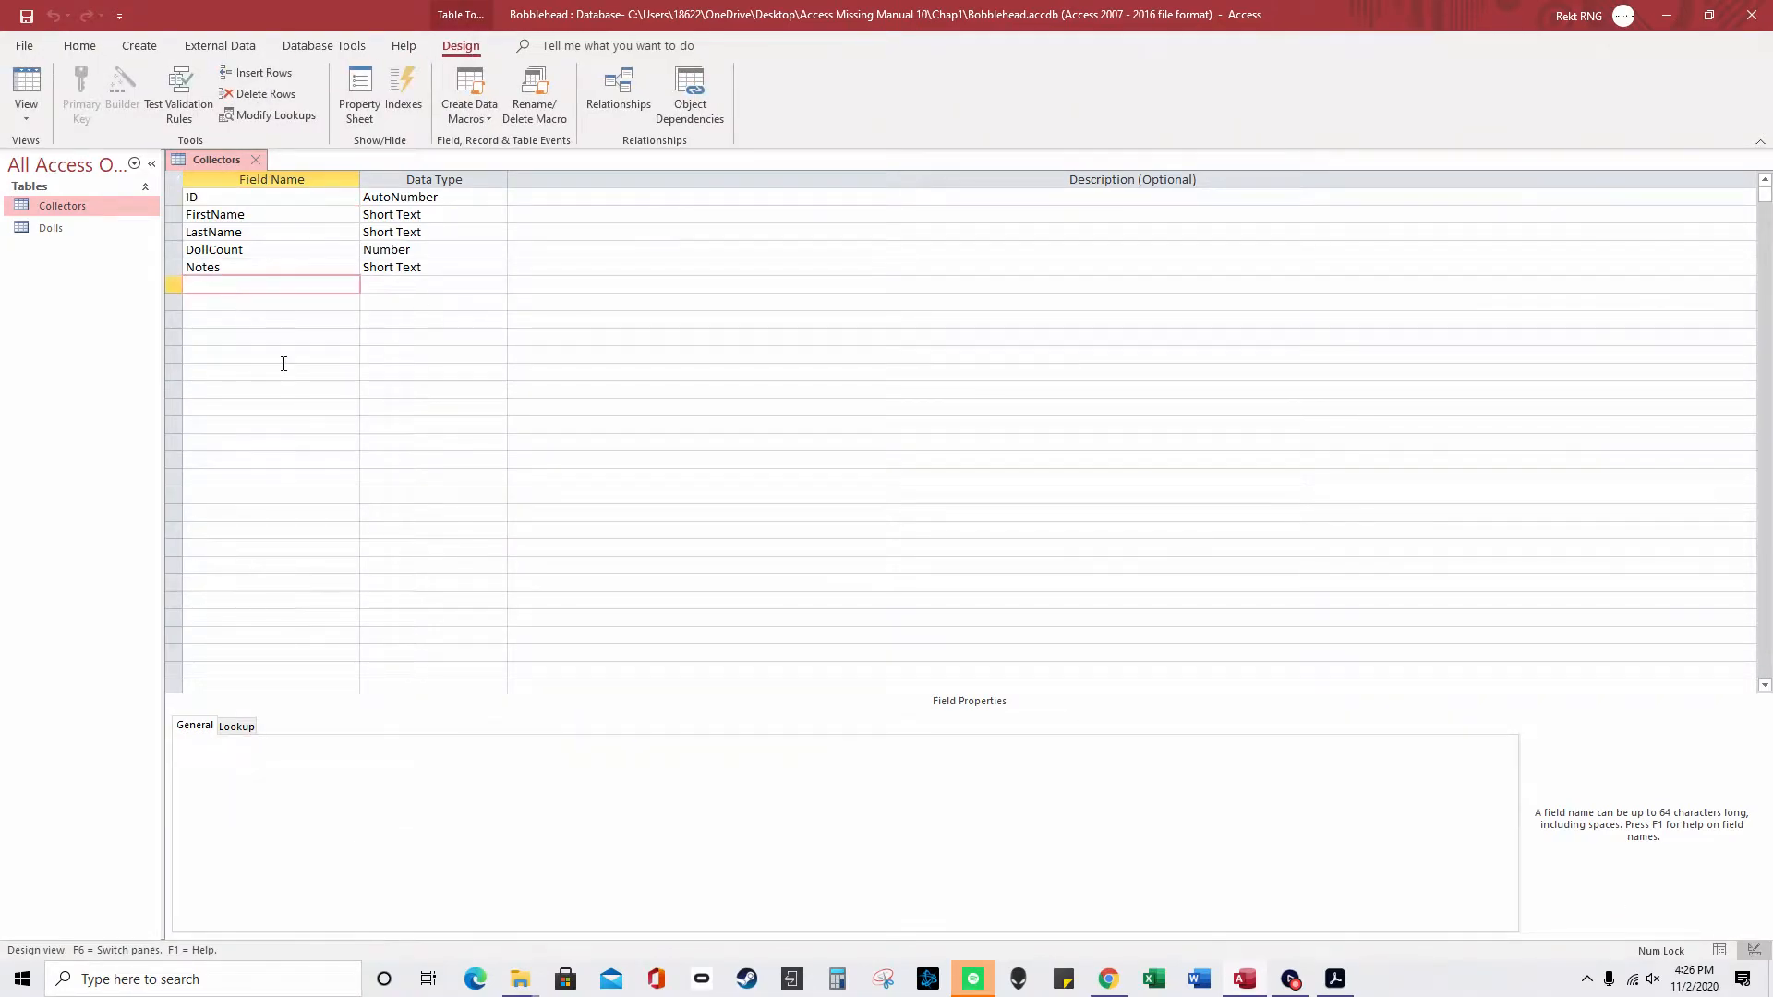
type("c")
type("Newcolumn")
key("Tab")
left_click(498, 284)
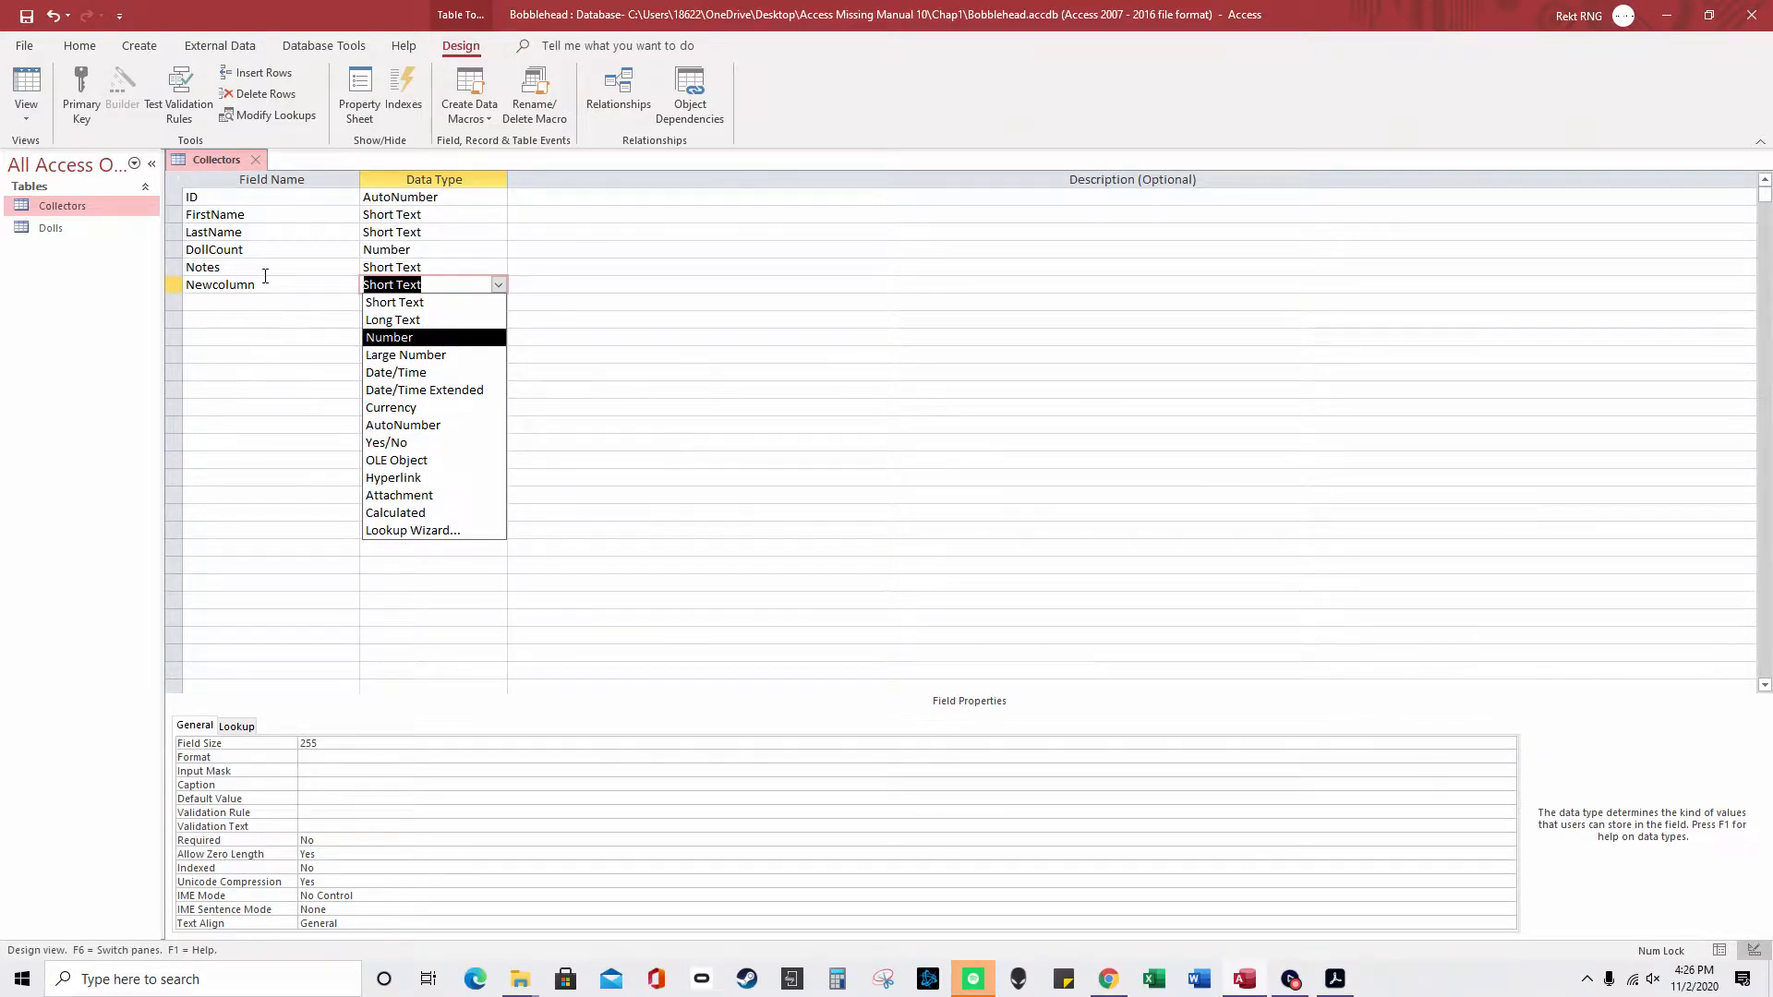
- Save the table design and switch between Datasheet and Design views to check Newcolumn
left_click(36, 114)
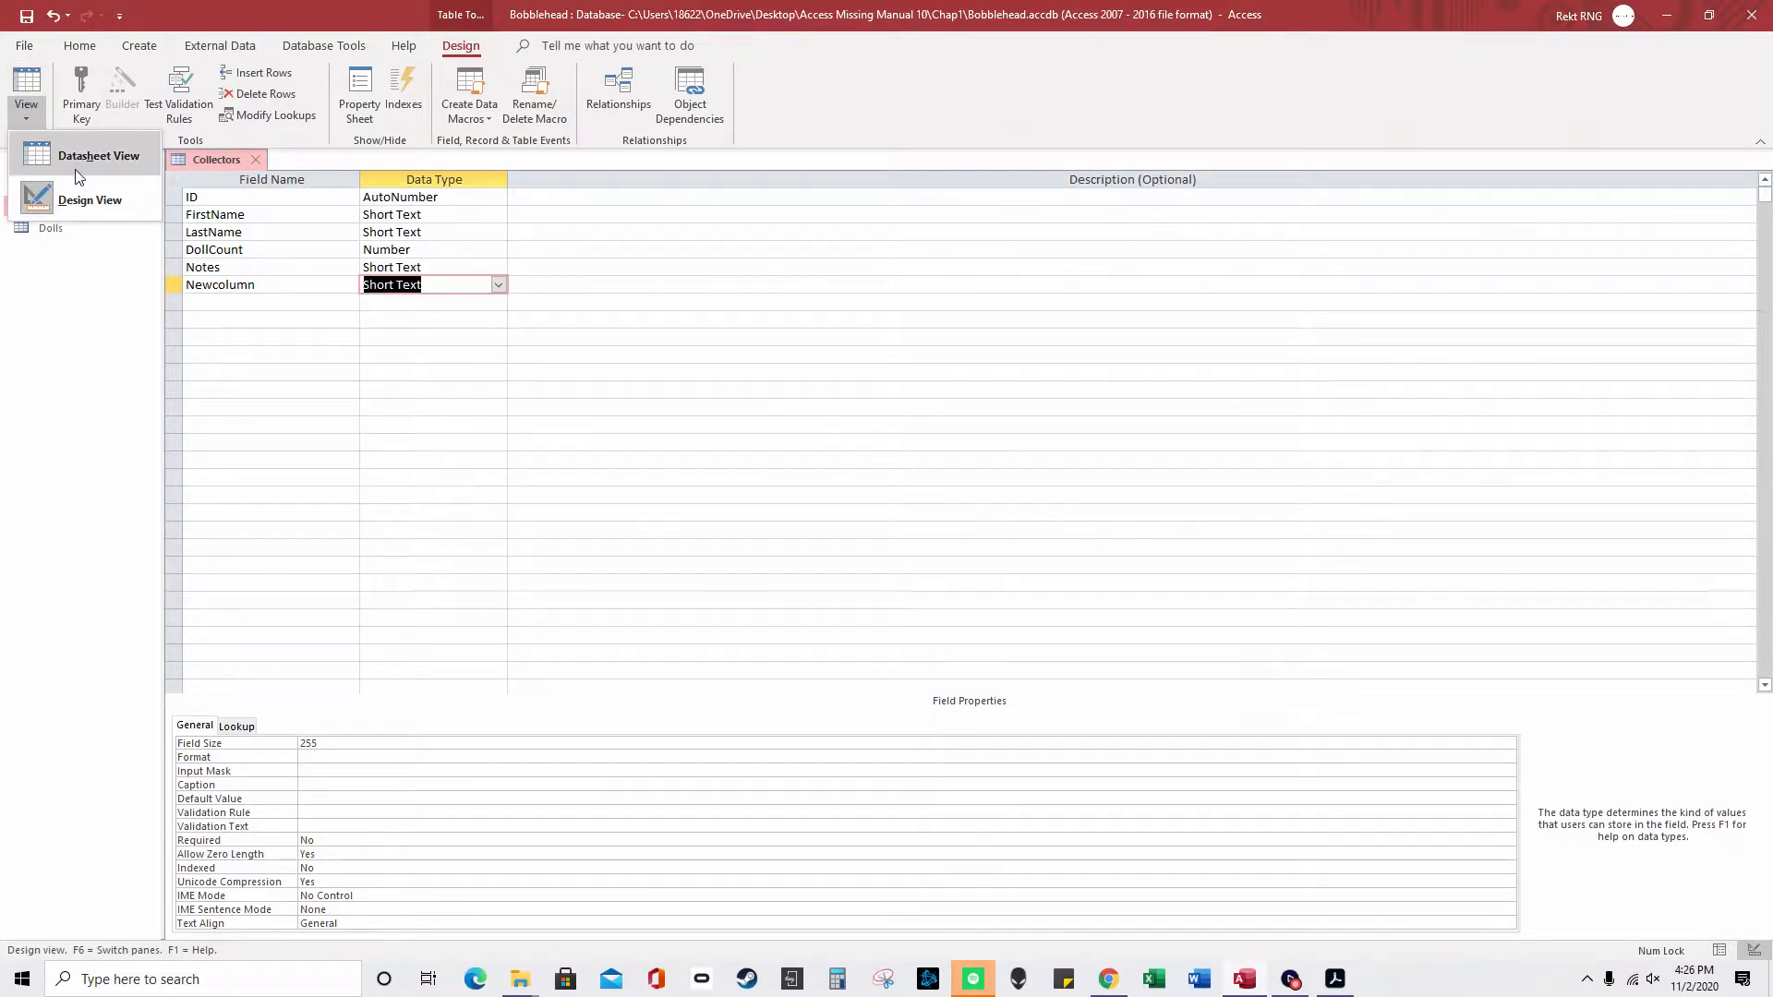
left_click(58, 158)
left_click(852, 545)
left_click(26, 109)
left_click(74, 207)
left_click(26, 109)
left_click(63, 159)
left_click(1754, 951)
left_click(1721, 952)
left_click(1753, 951)
left_click(1720, 953)
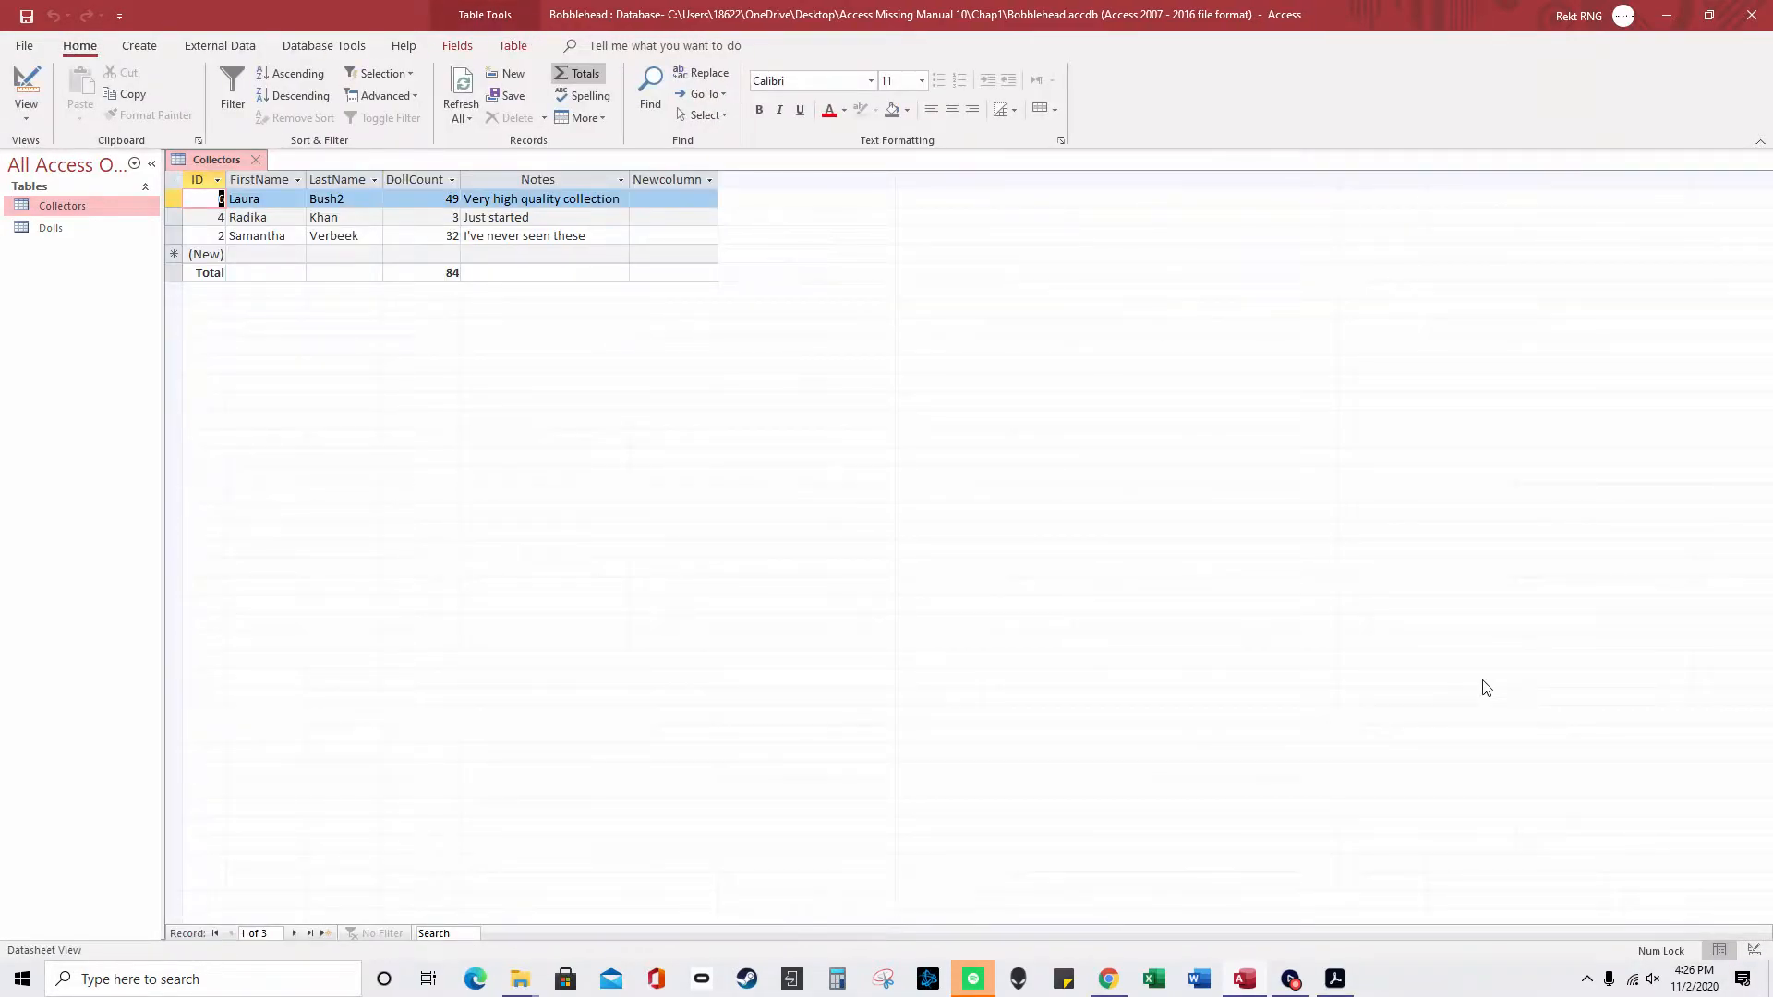
right_click(207, 159)
- Inspect field data types and sizes, ending on DollCount's Field Size choices (Long Integer)
left_click(270, 253)
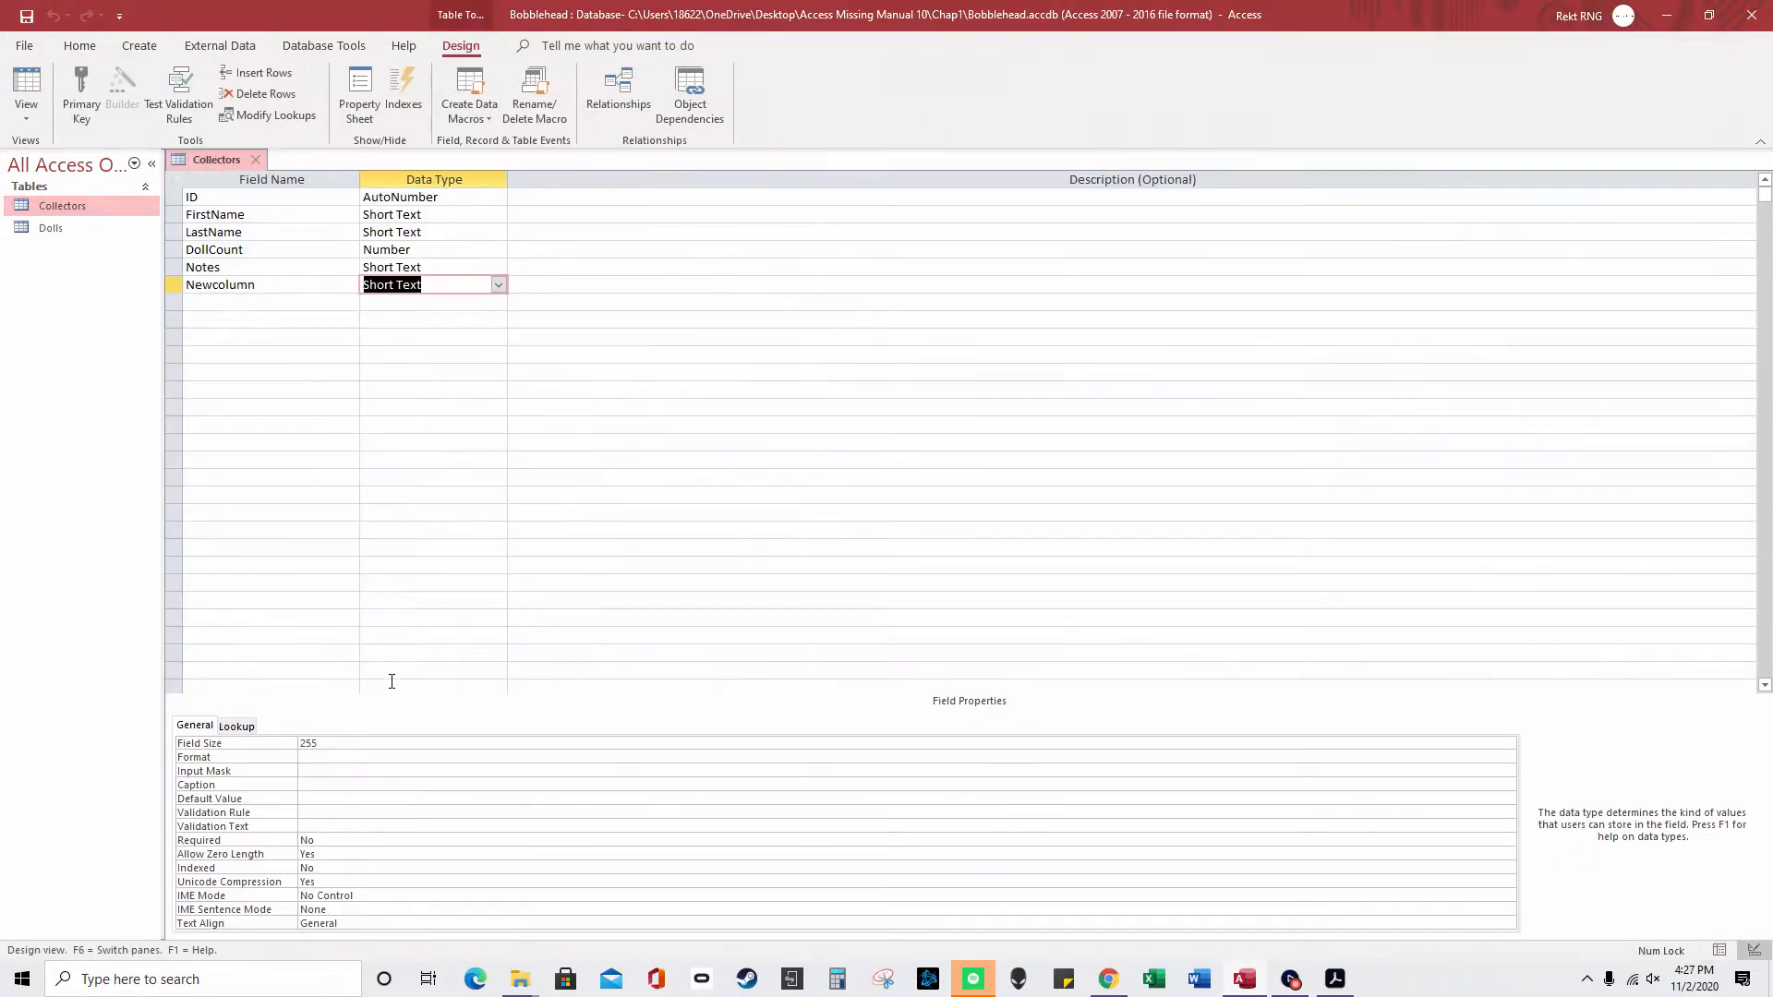
left_click(294, 744)
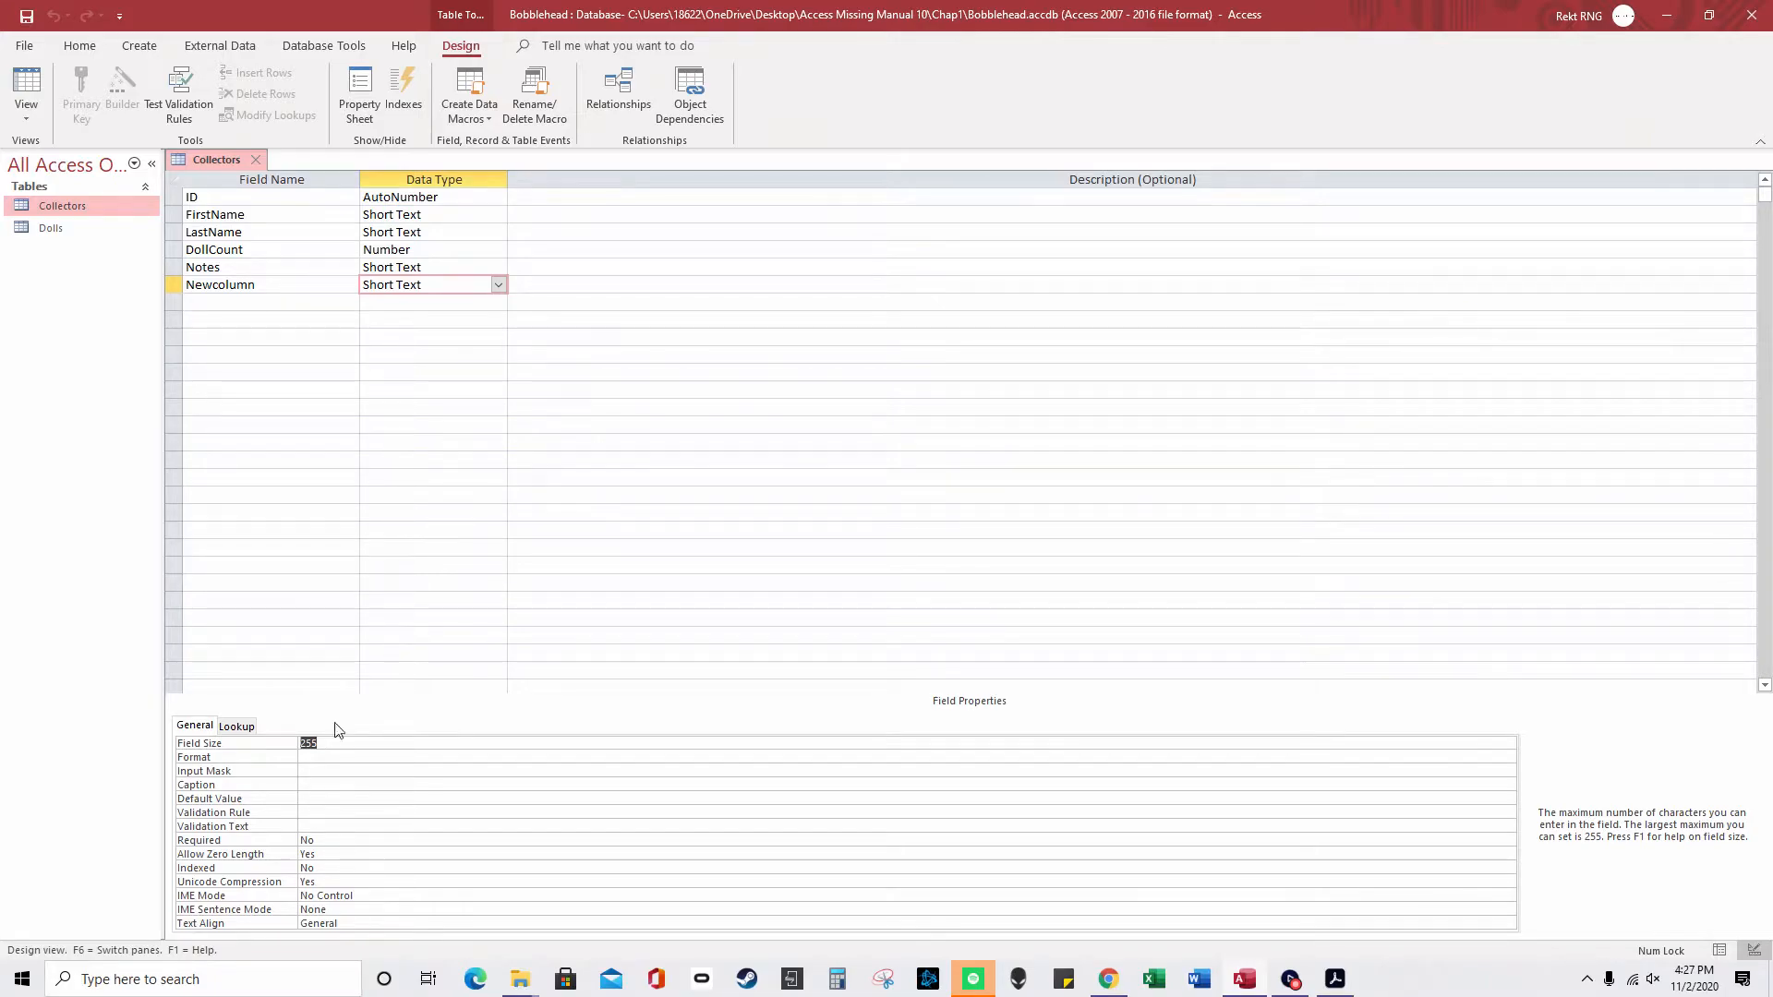
left_click(477, 250)
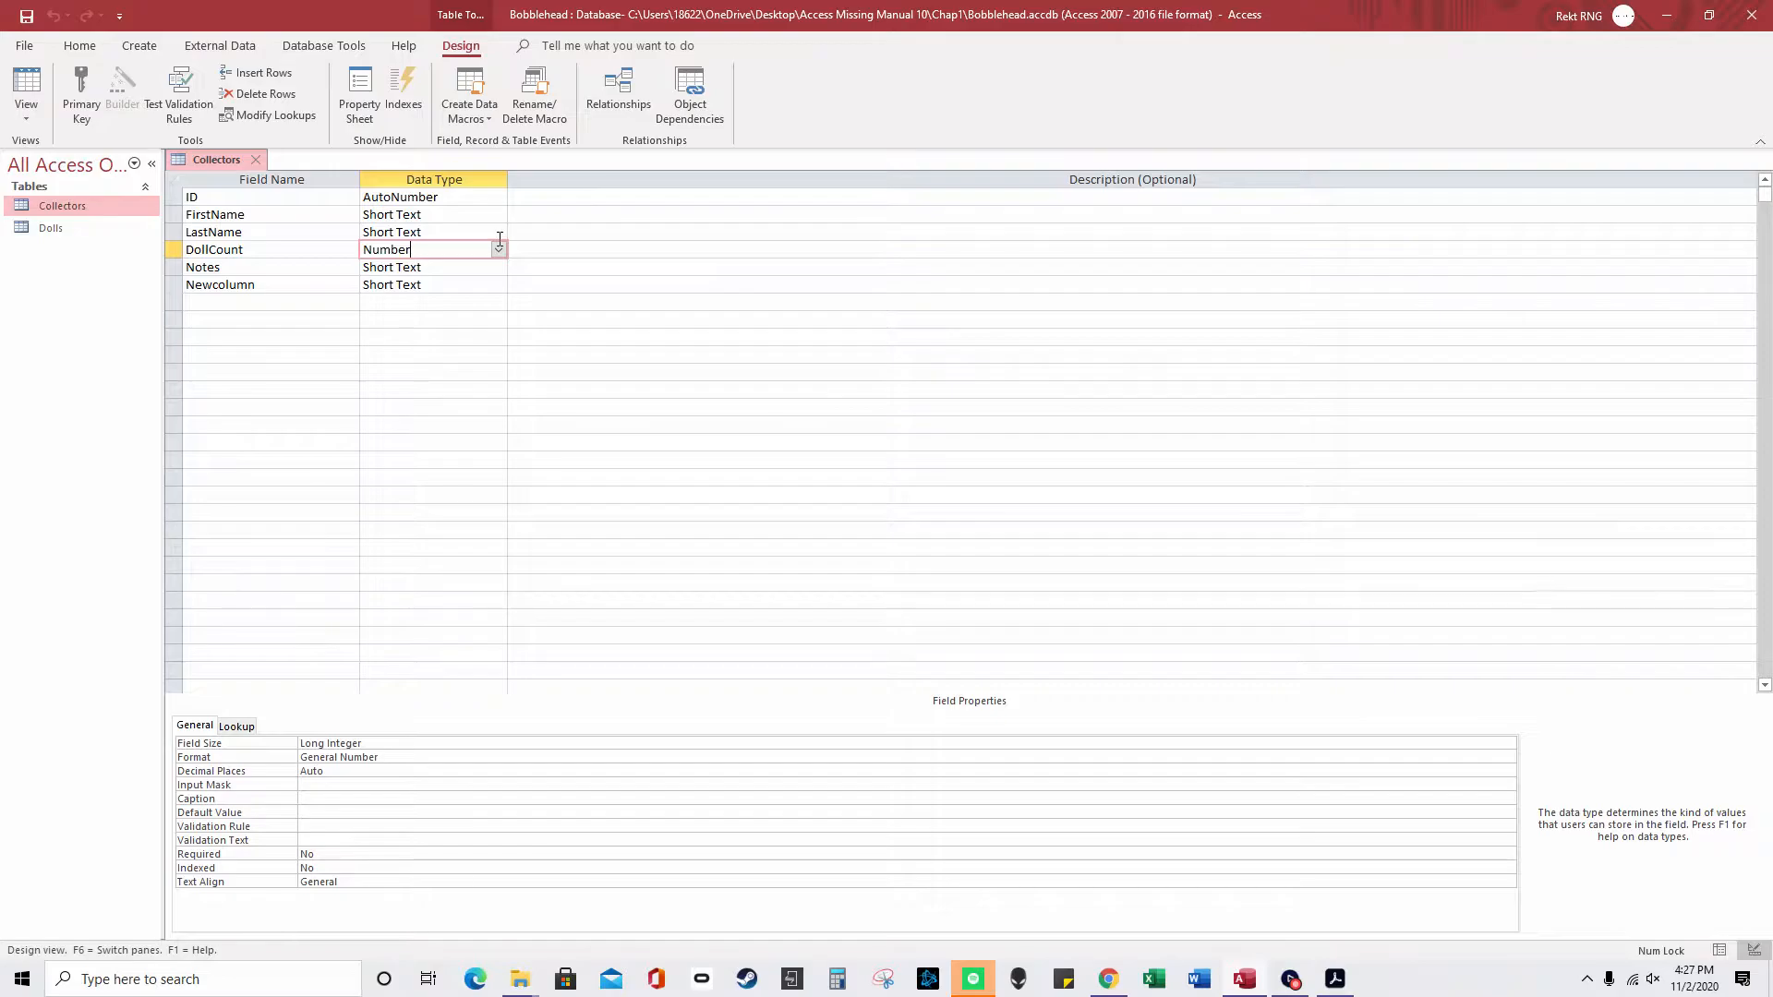
left_click(499, 234)
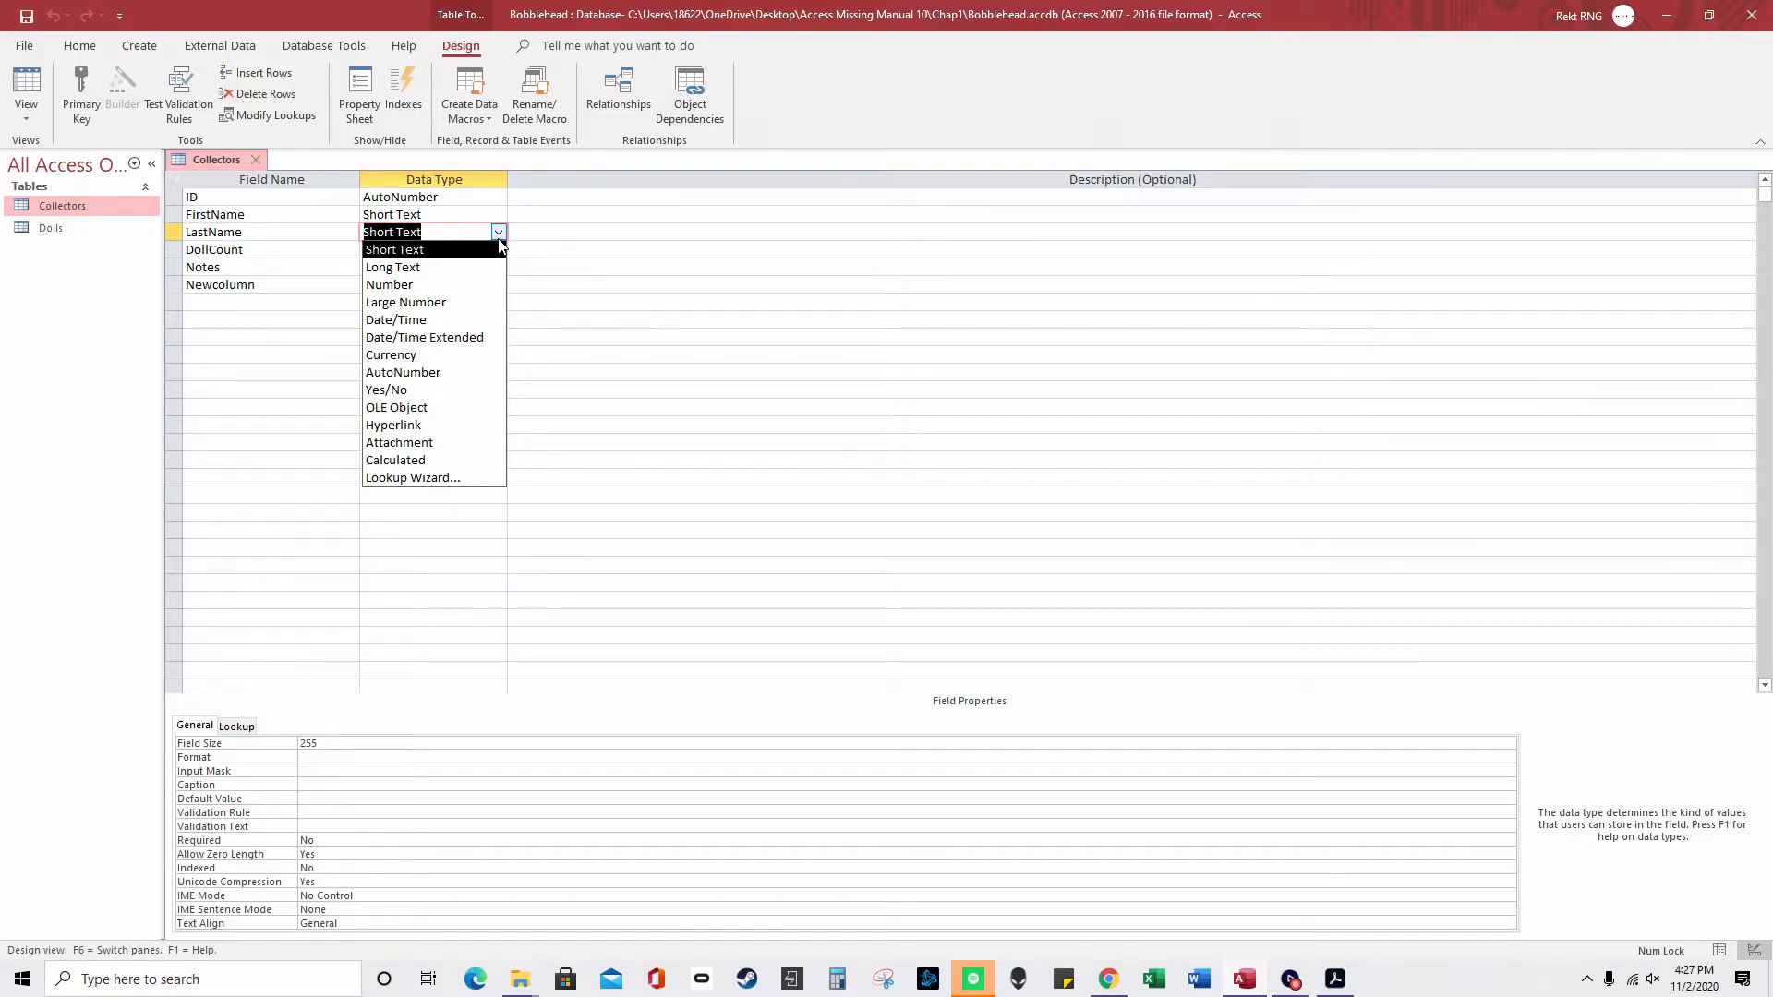
left_click(531, 282)
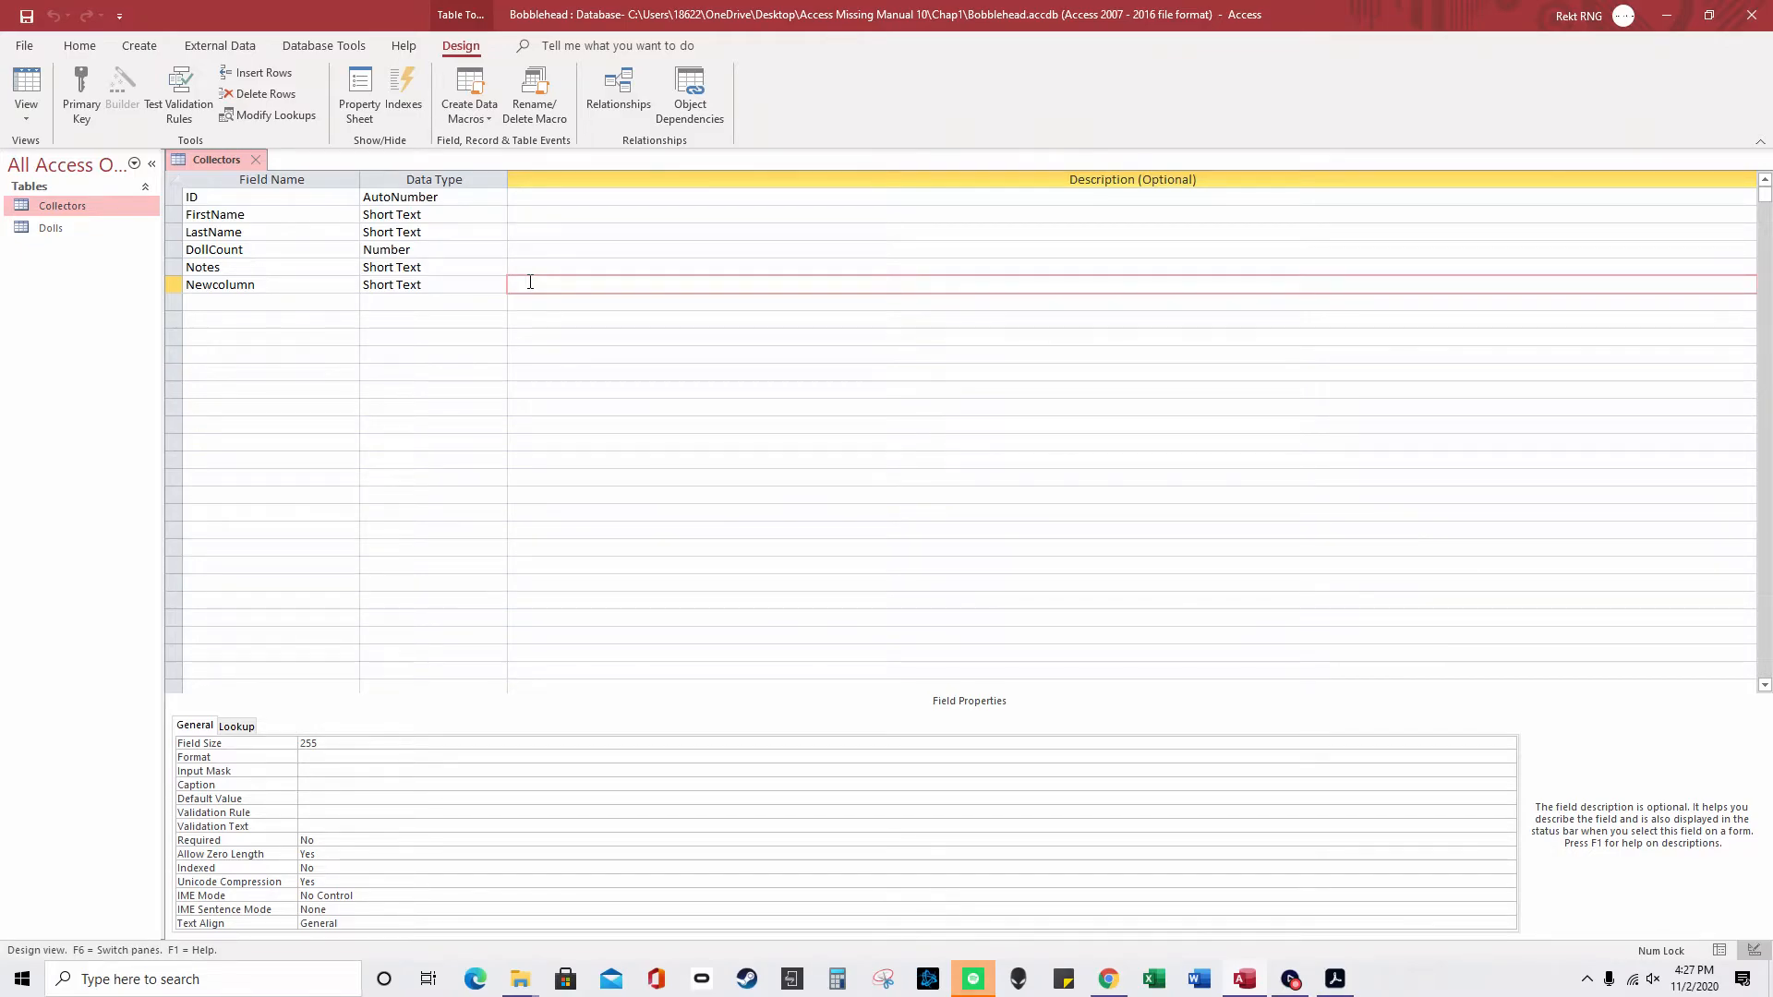
left_click(411, 249)
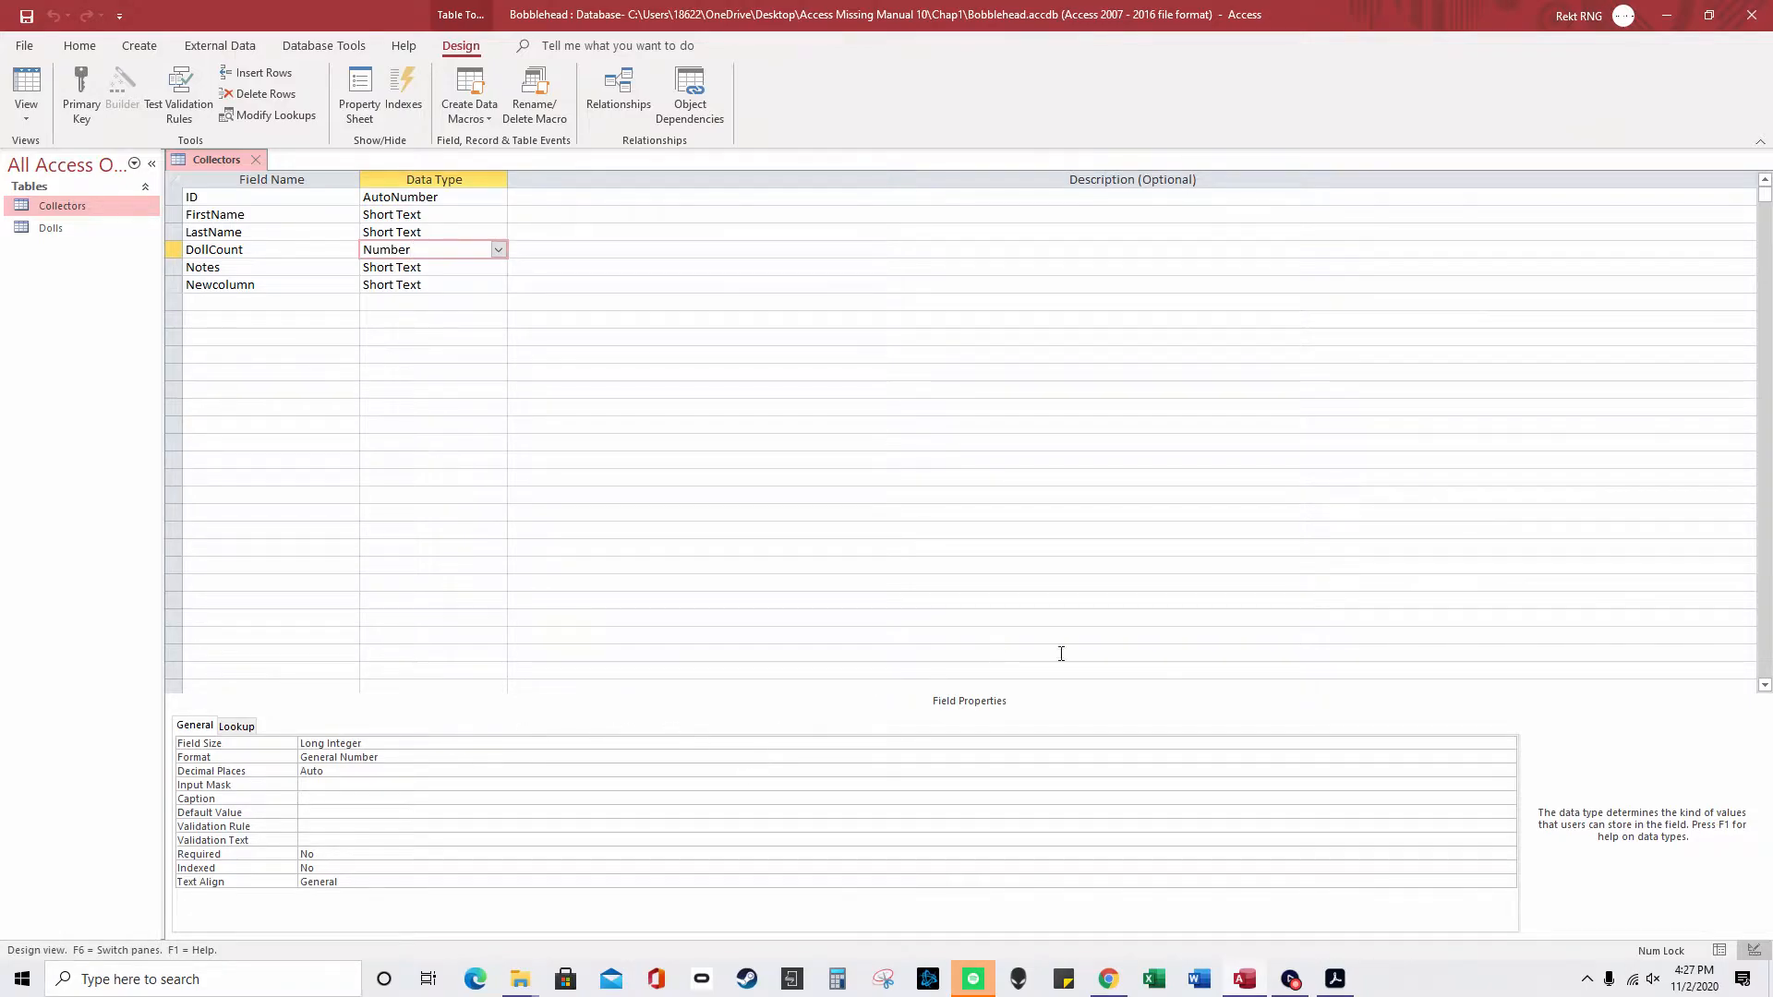
left_click(1321, 744)
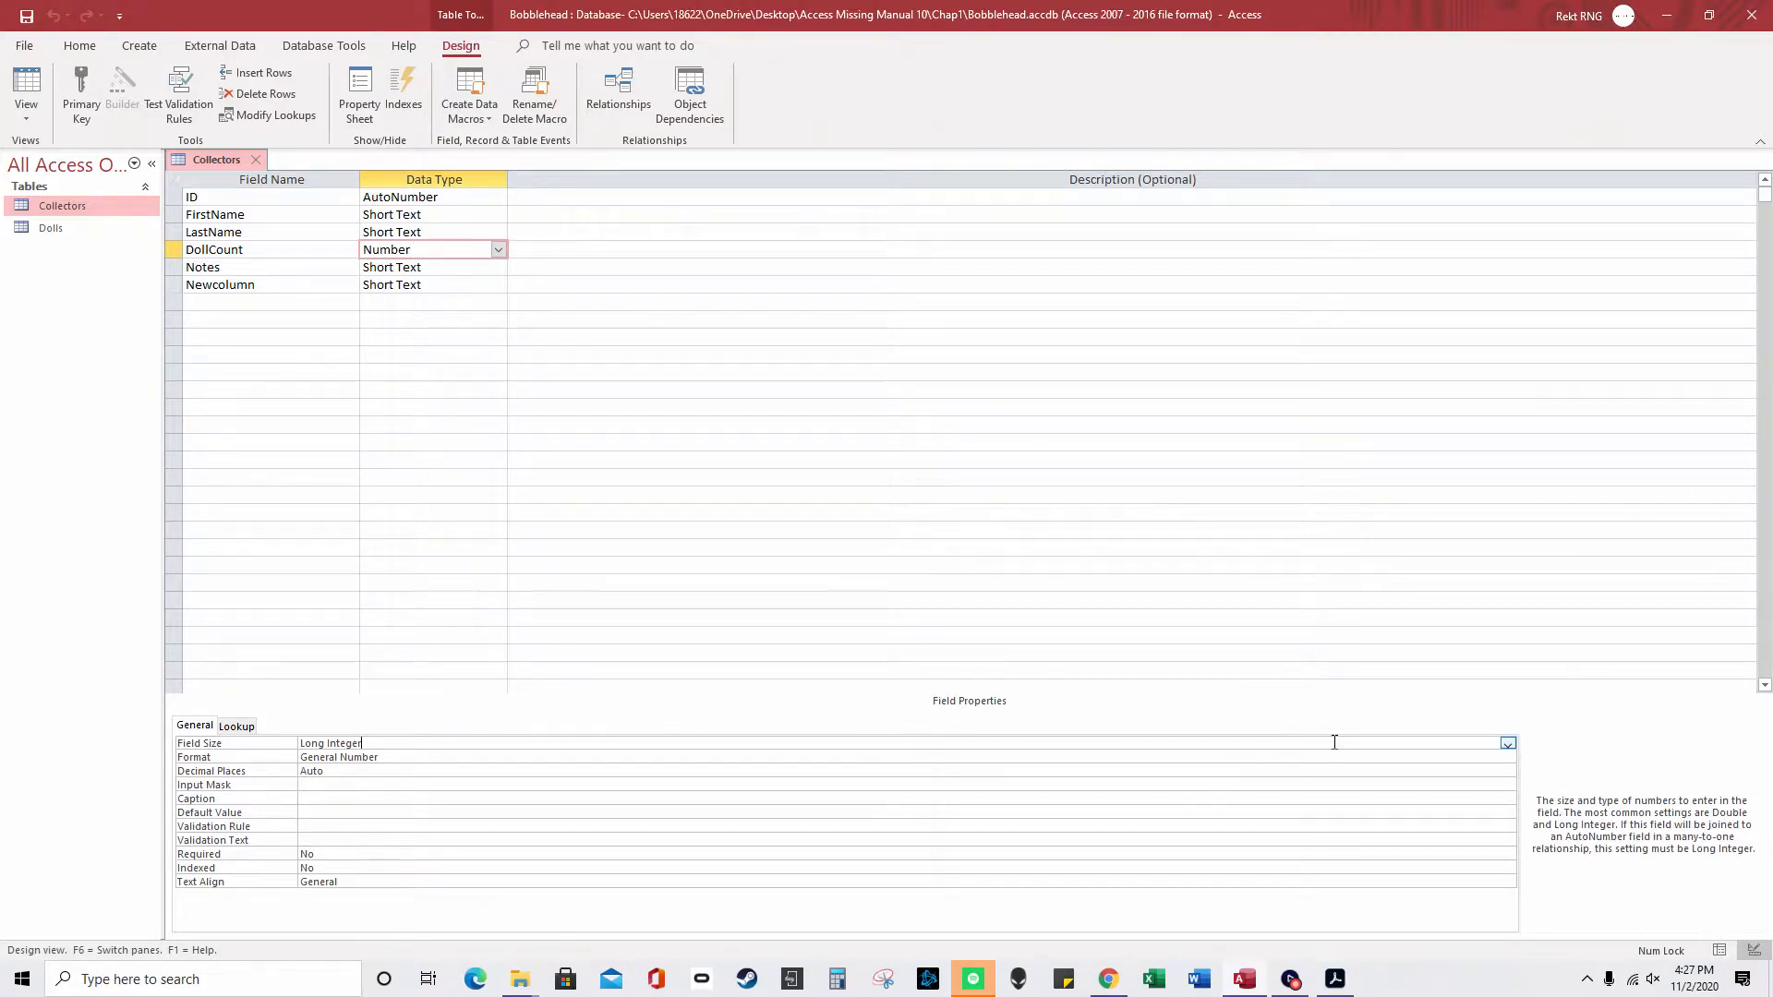
left_click(1507, 745)
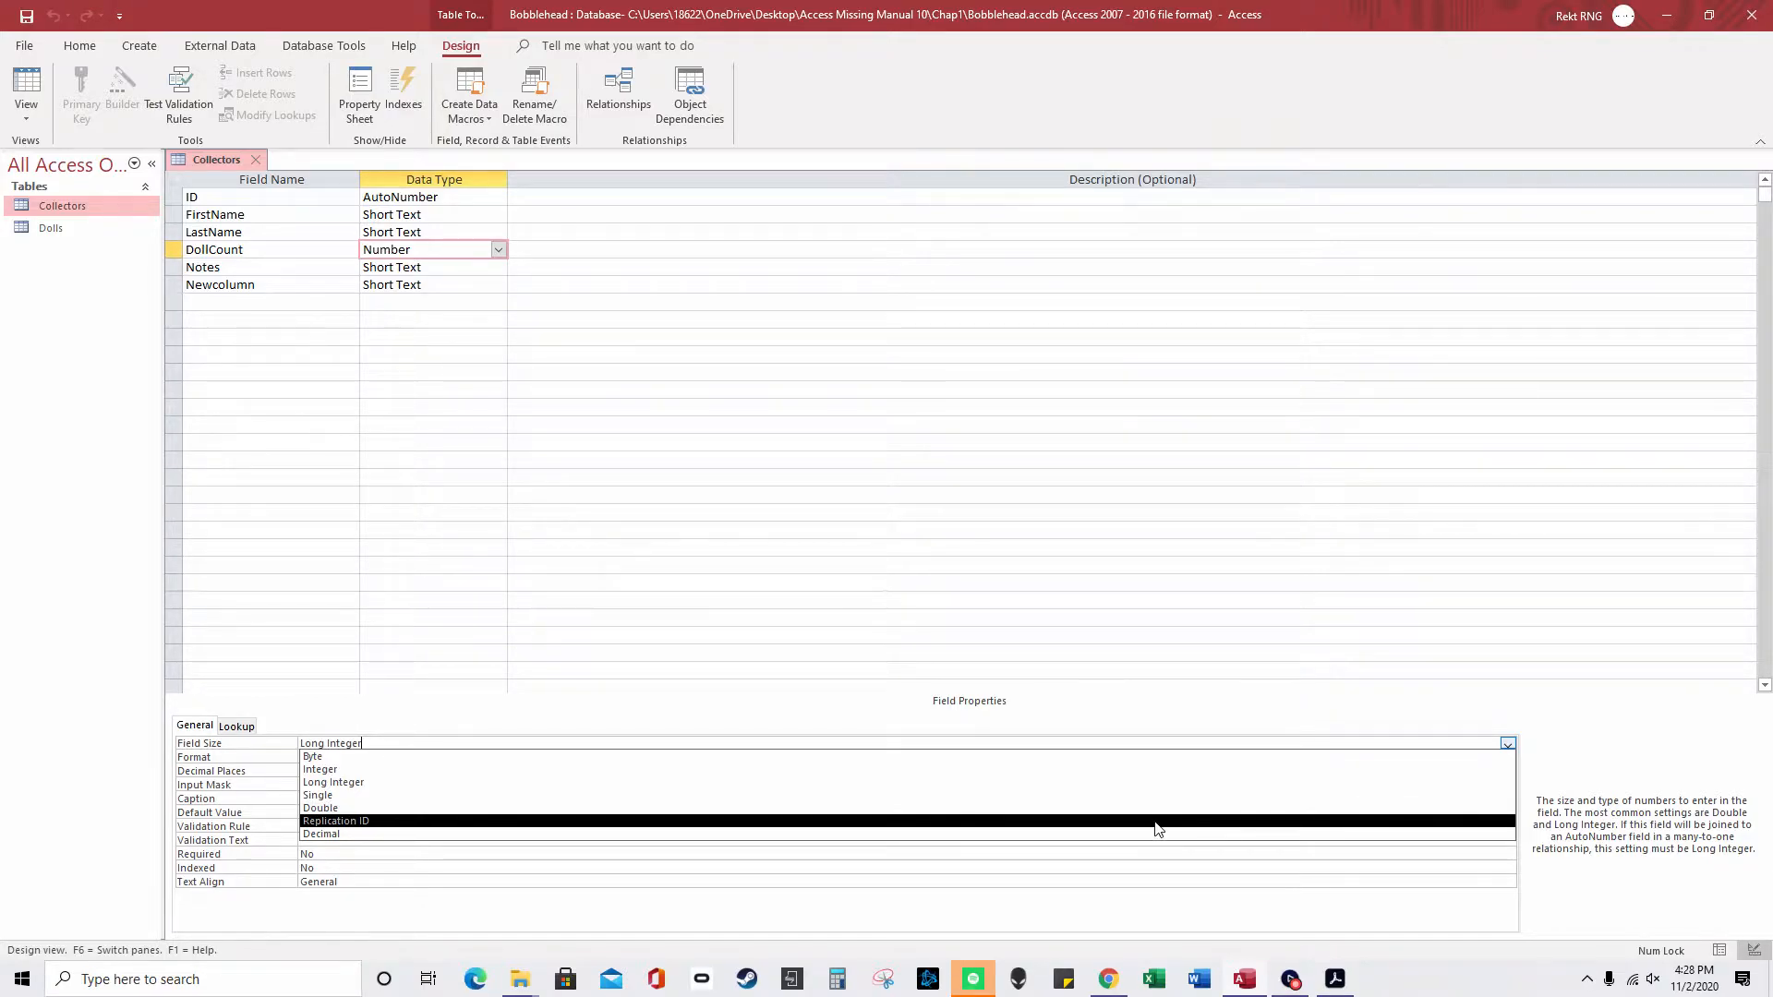
- Change the ID field's data type to Number with a Replication ID field size
left_click(440, 197)
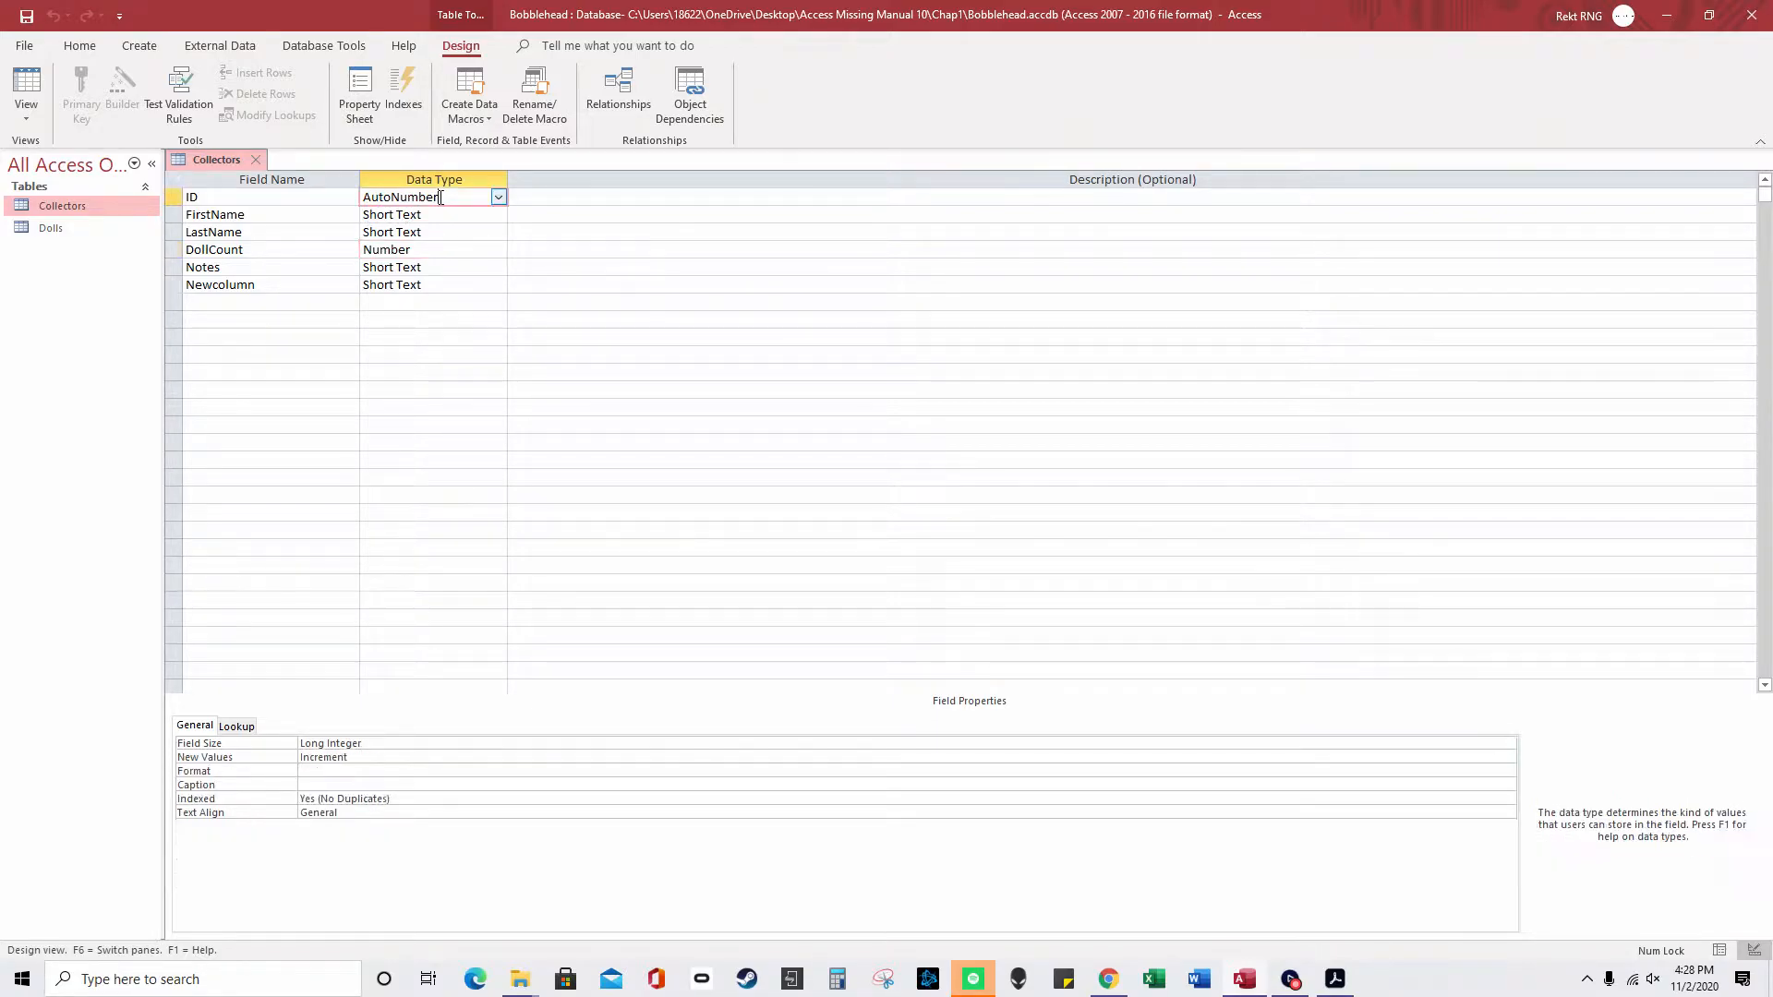
left_click(497, 197)
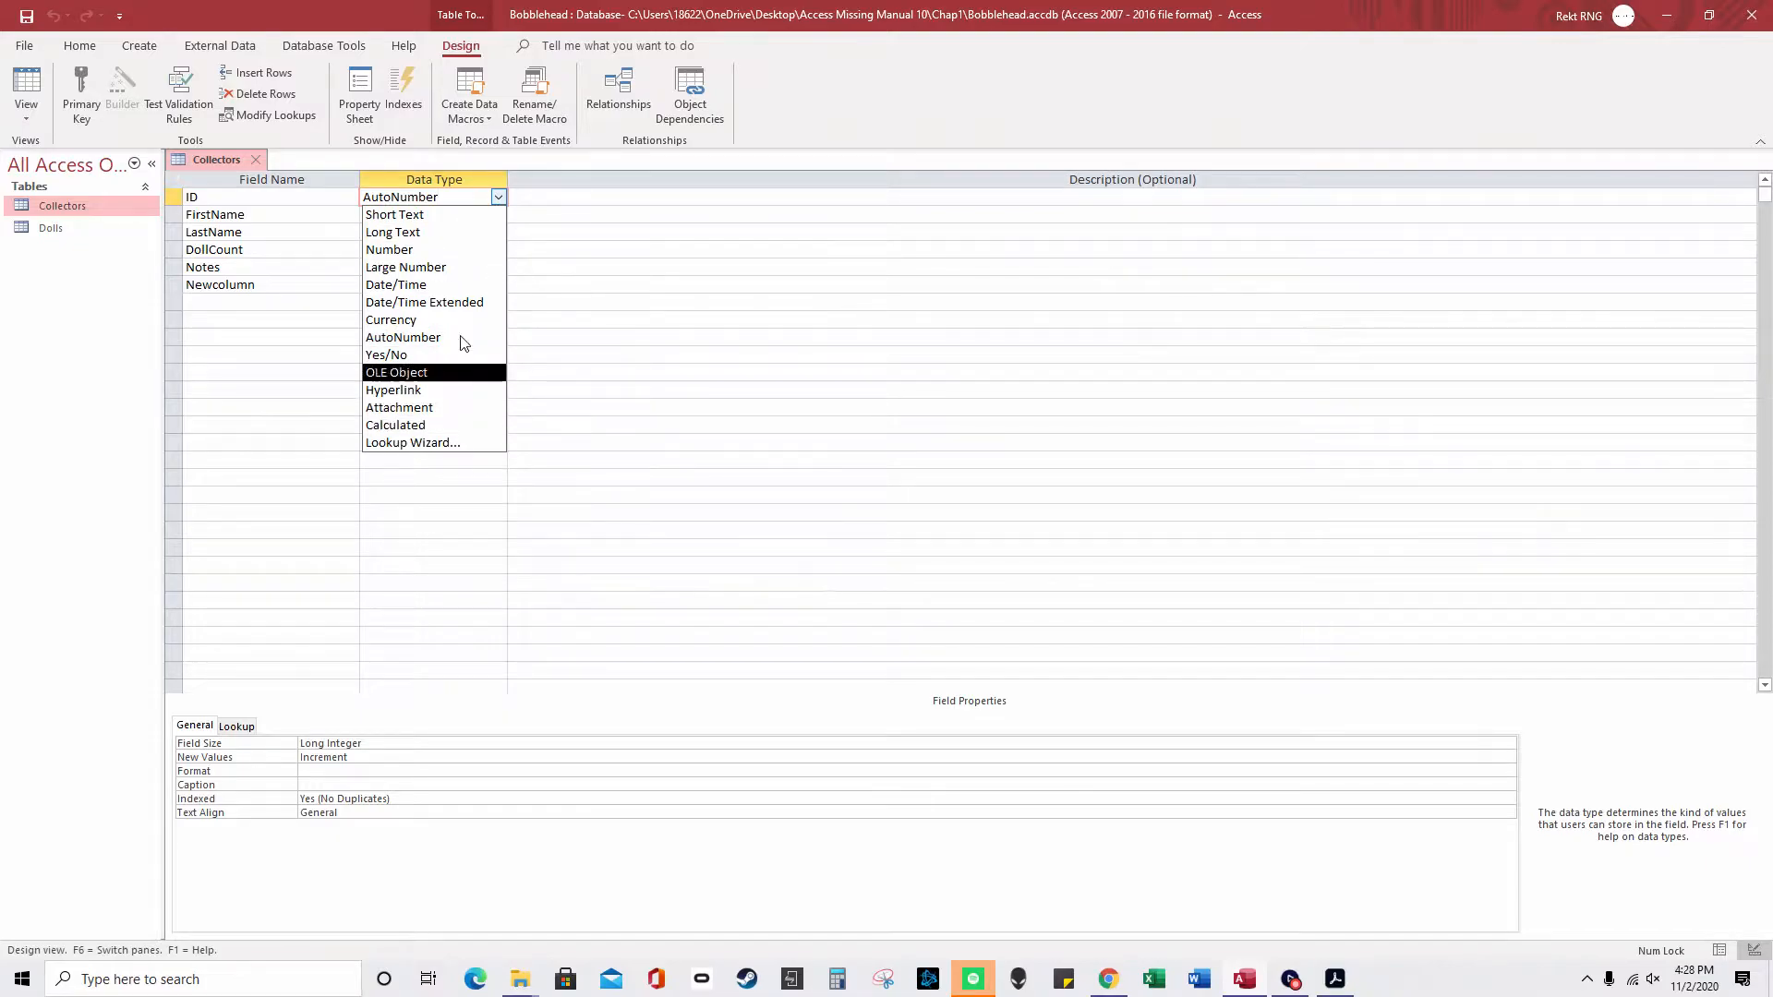
left_click(441, 249)
left_click(1480, 746)
left_click(1507, 745)
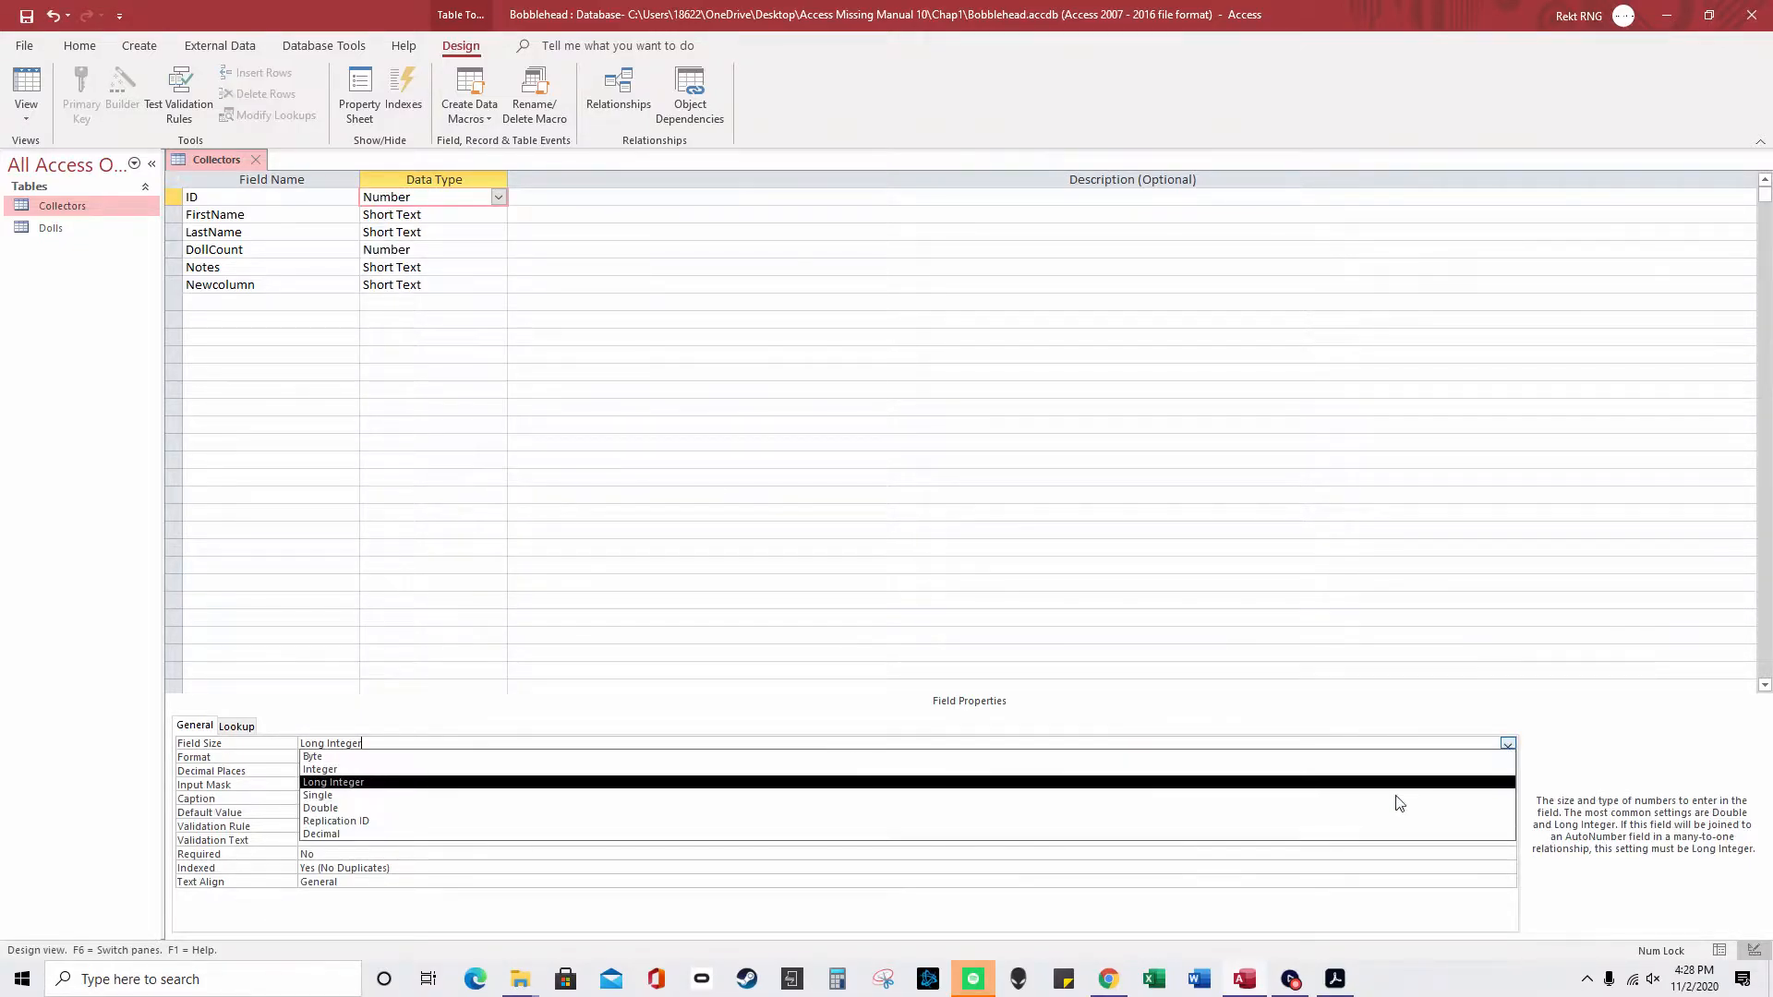
left_click(894, 827)
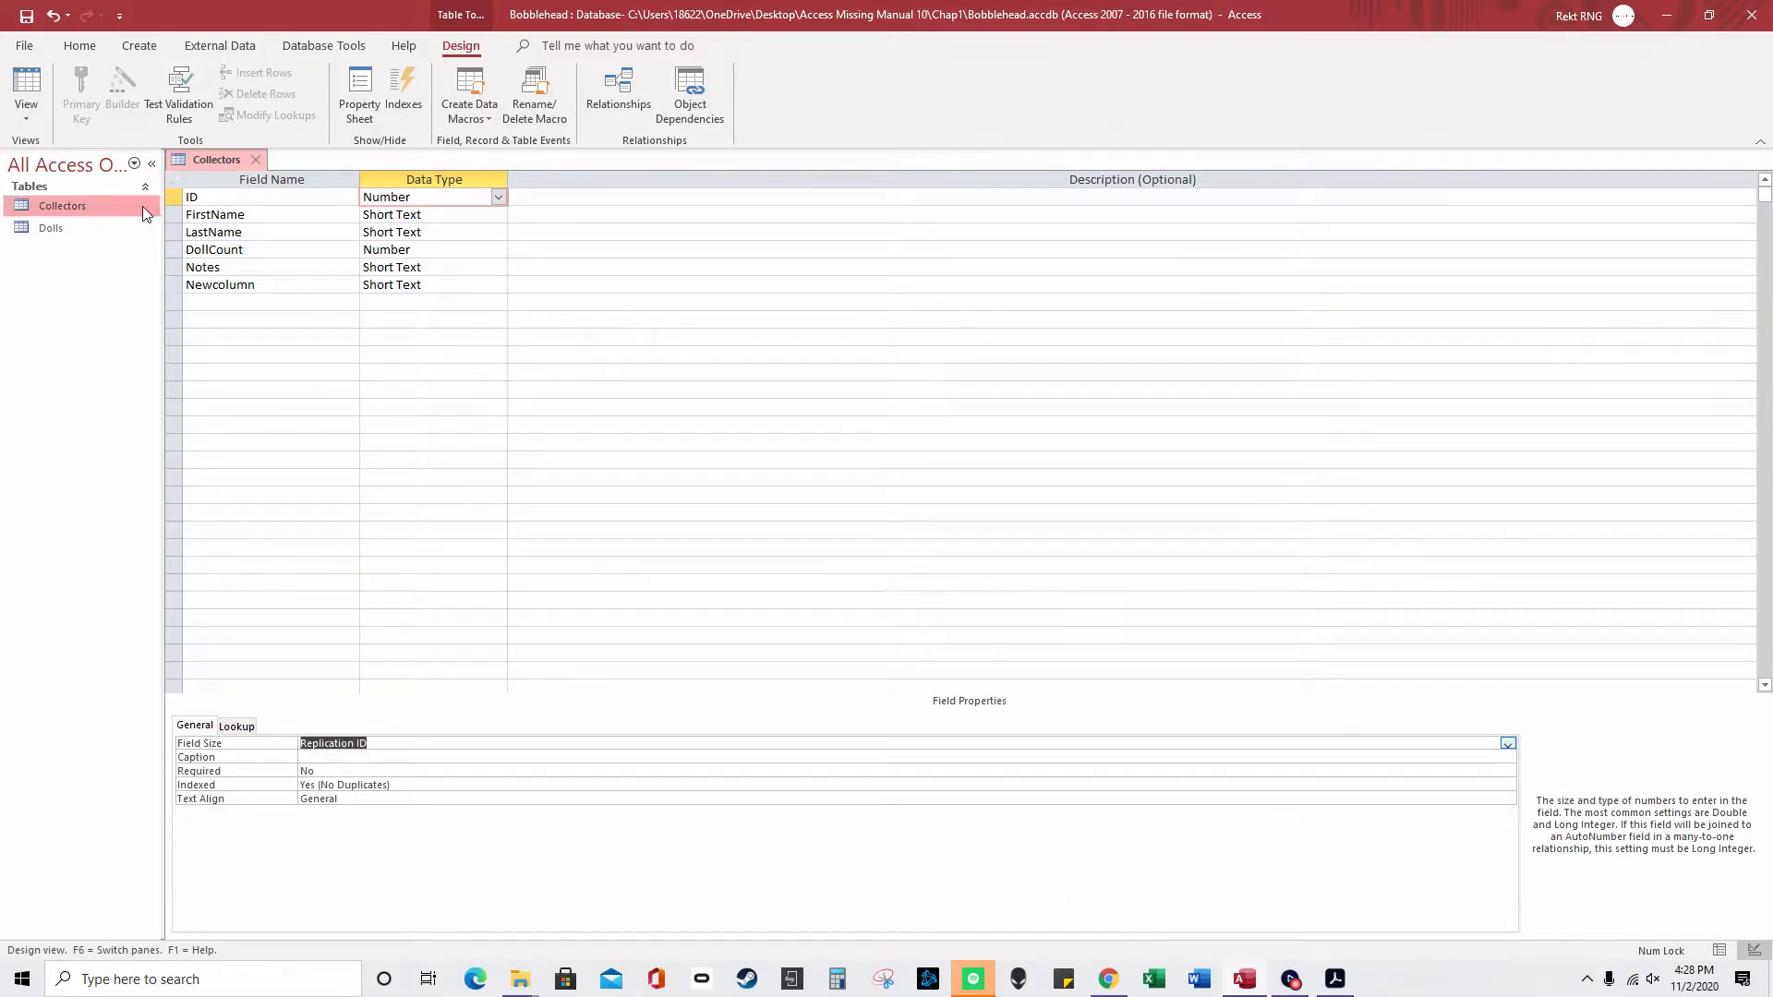
- Make ID the Collectors table's primary key
right_click(180, 201)
left_click(230, 209)
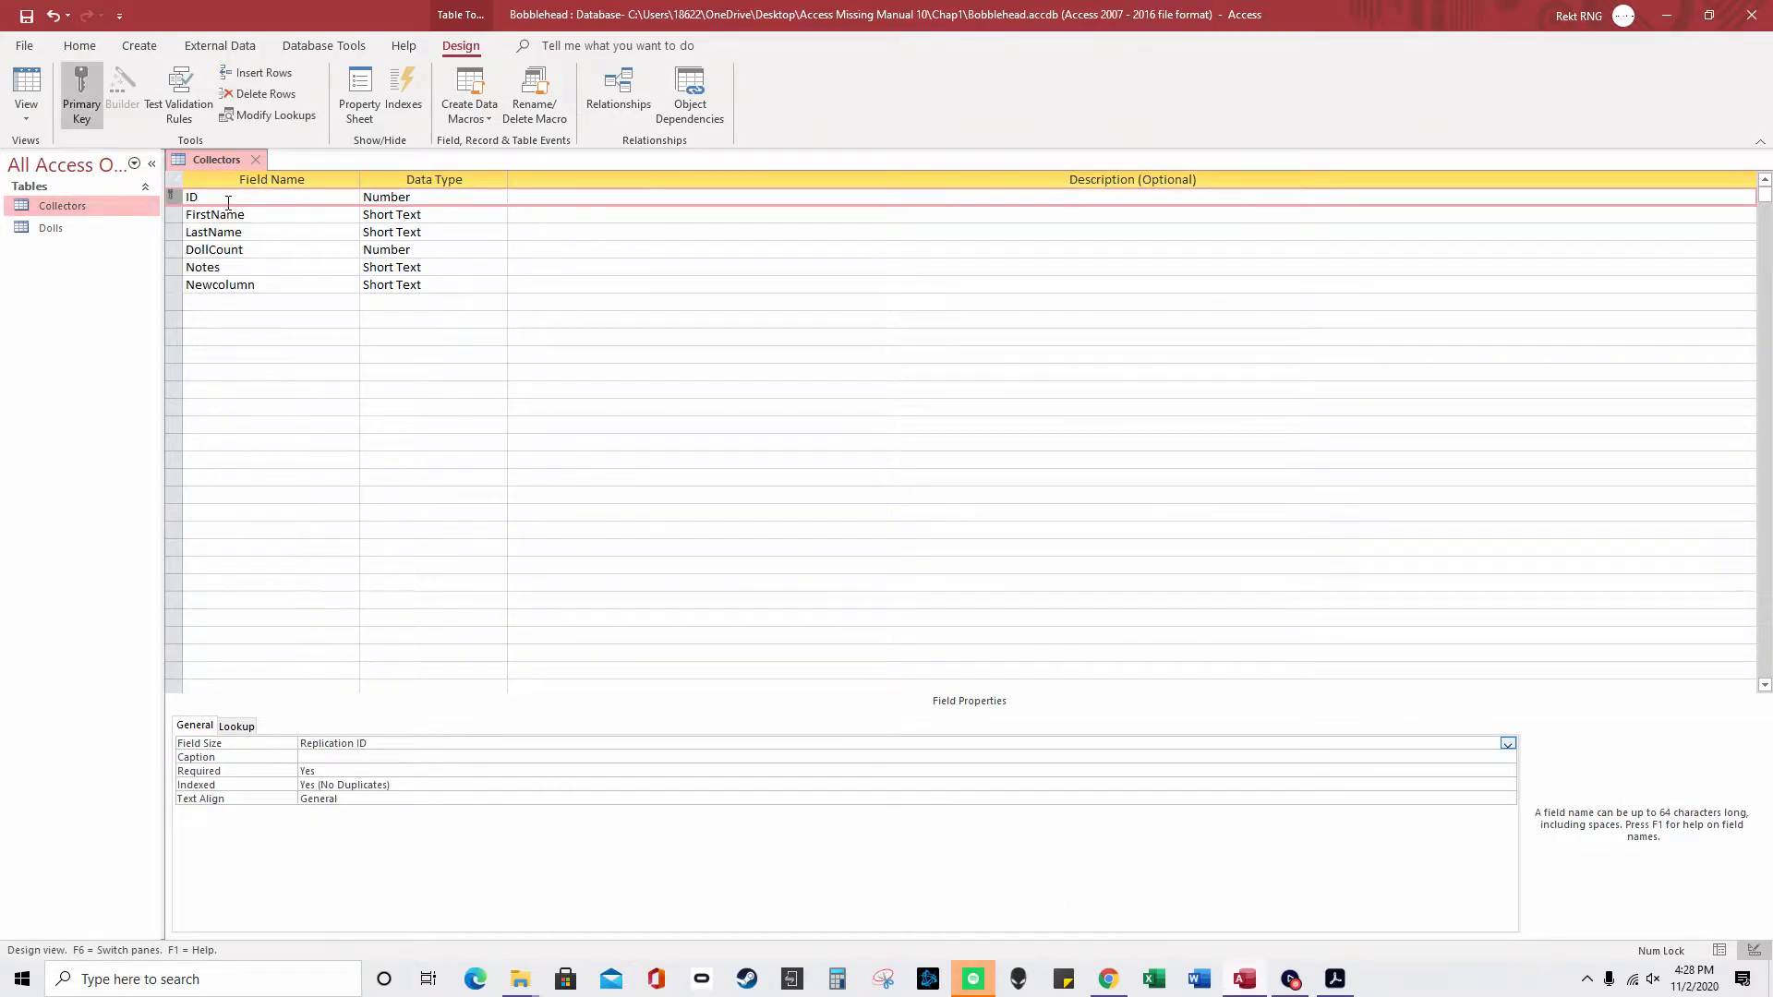
left_click(416, 197)
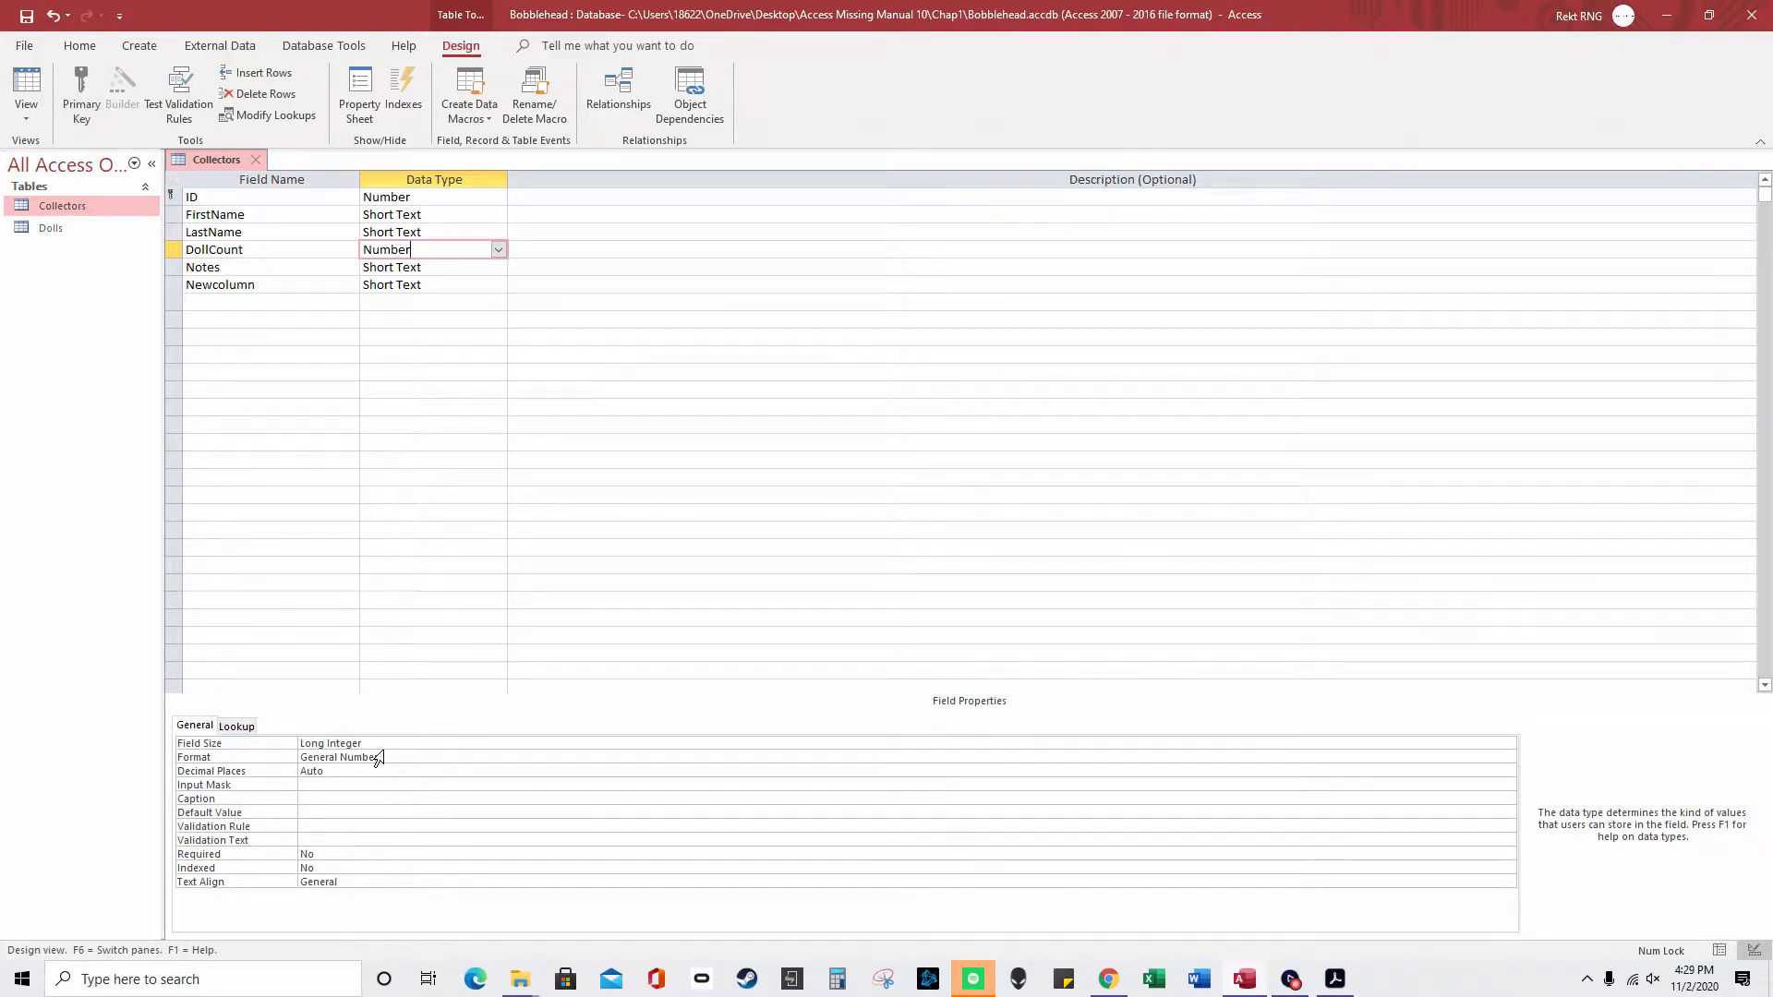
left_click(498, 197)
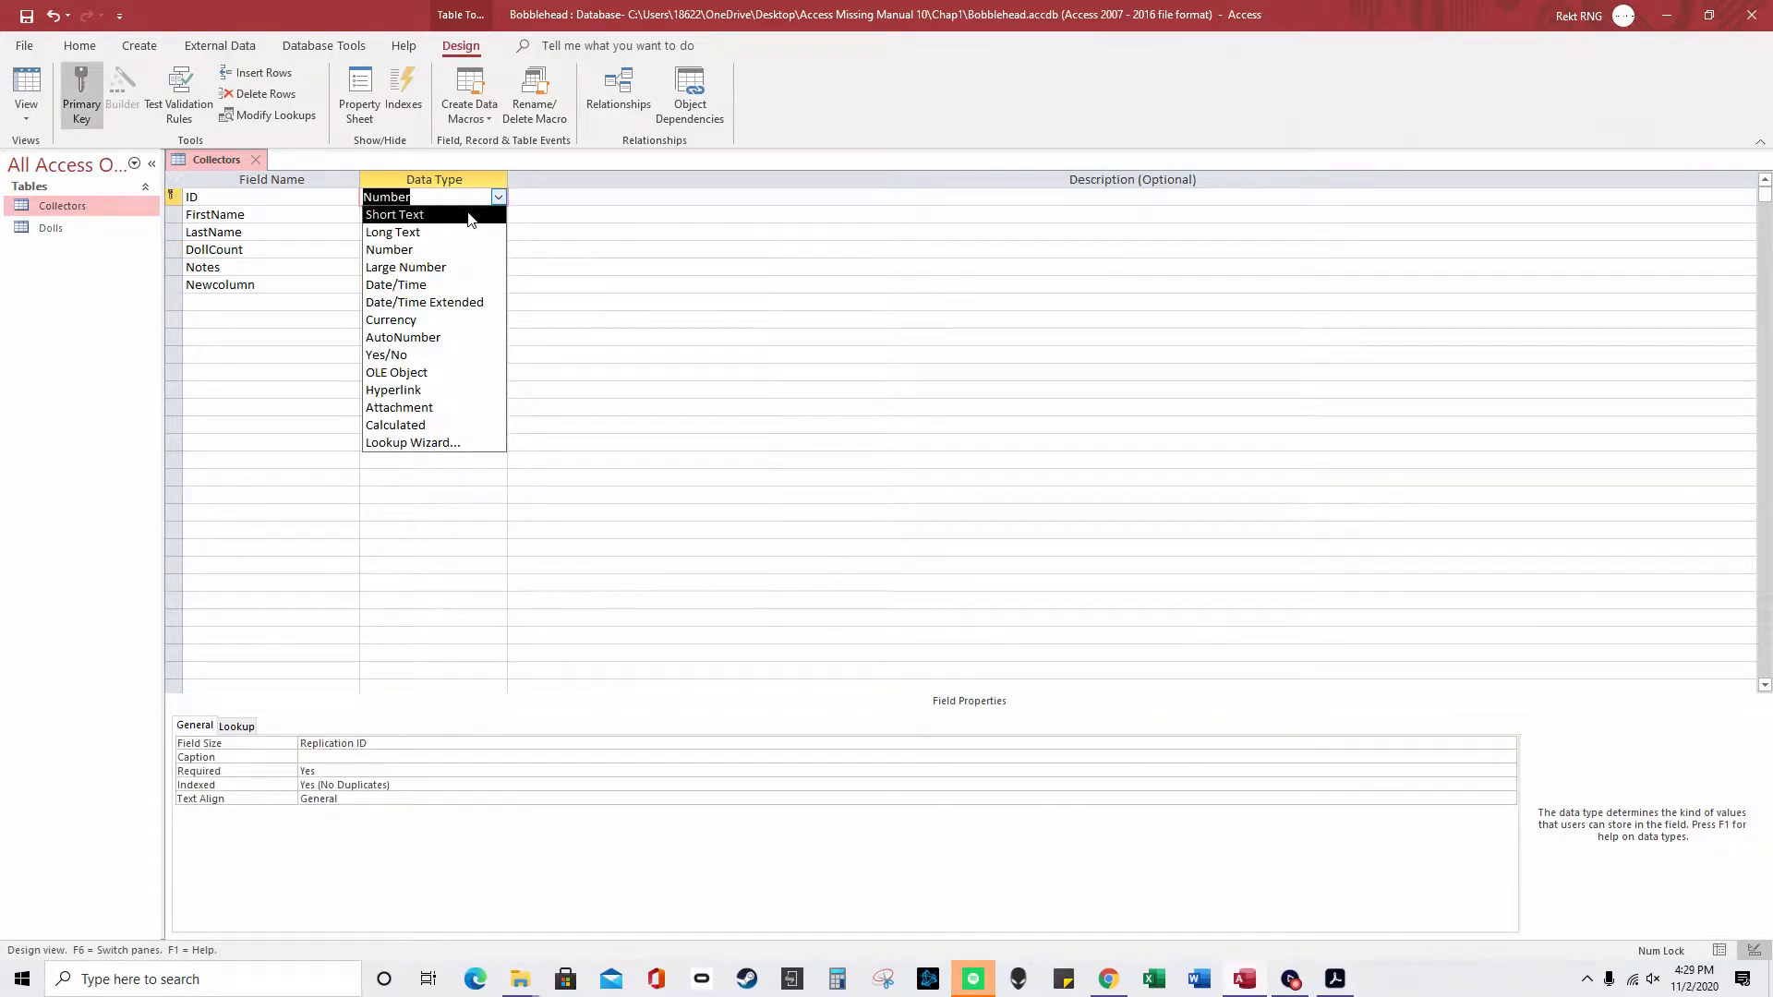
left_click(317, 234)
left_click(442, 234)
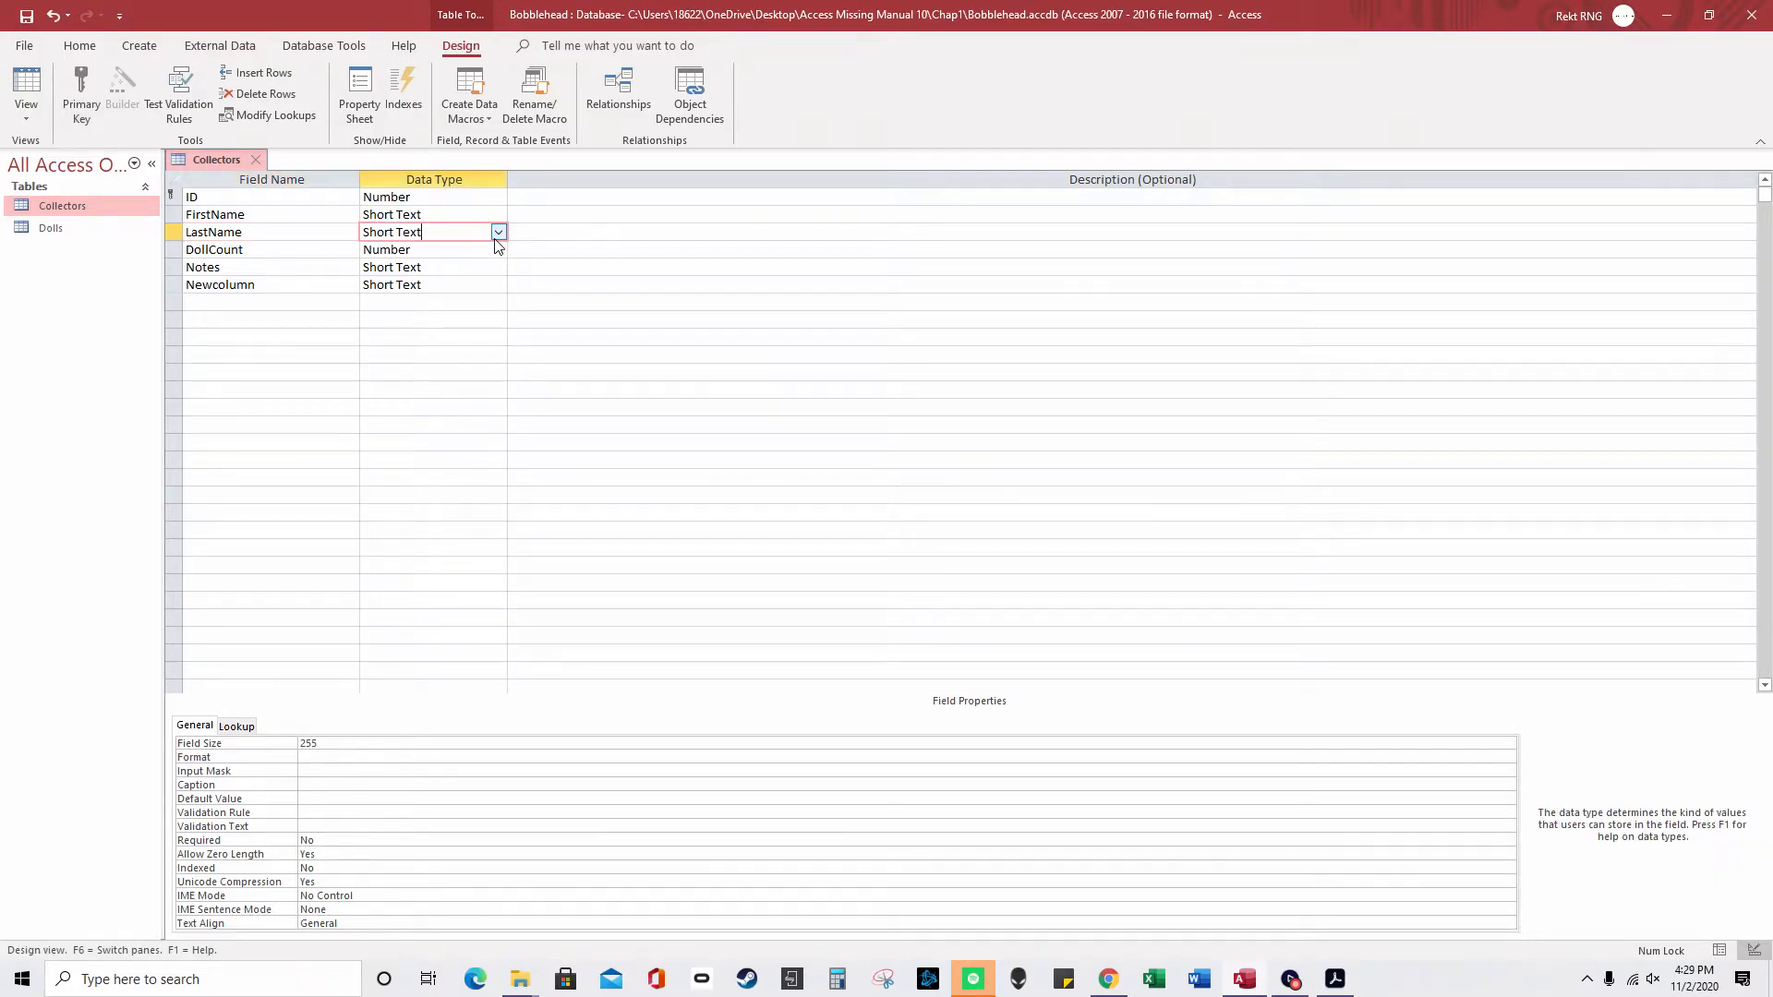
left_click(451, 255)
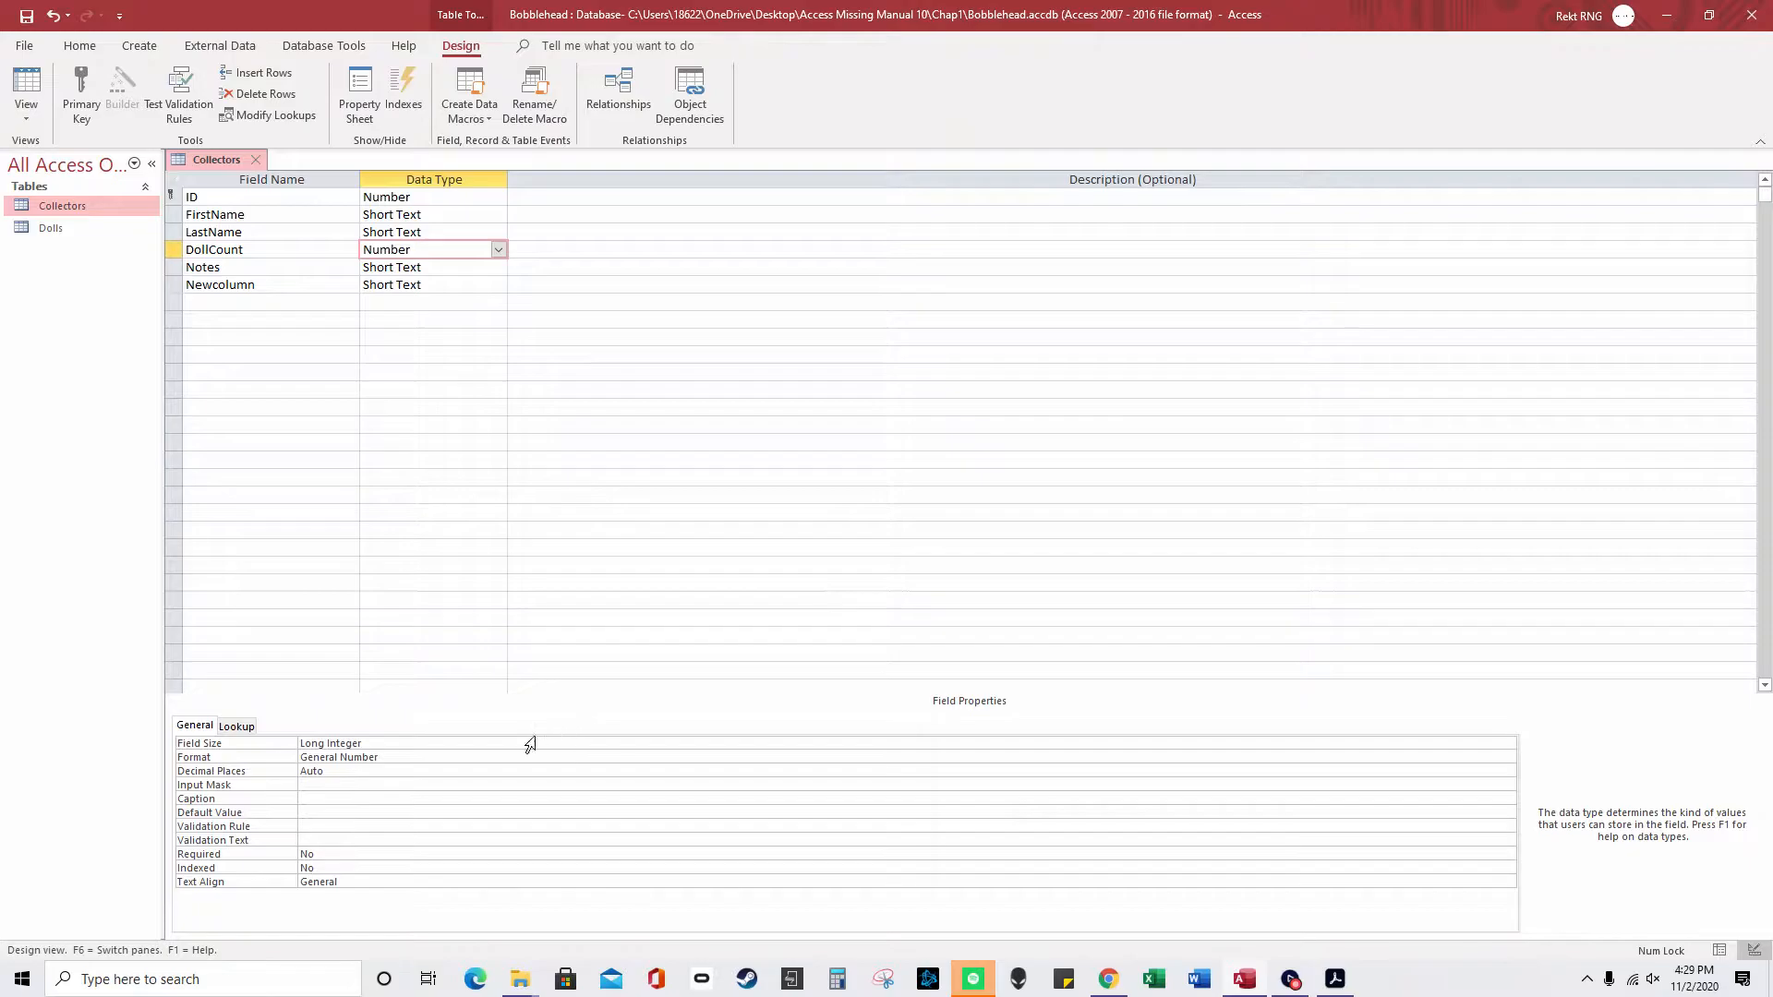
left_click(426, 762)
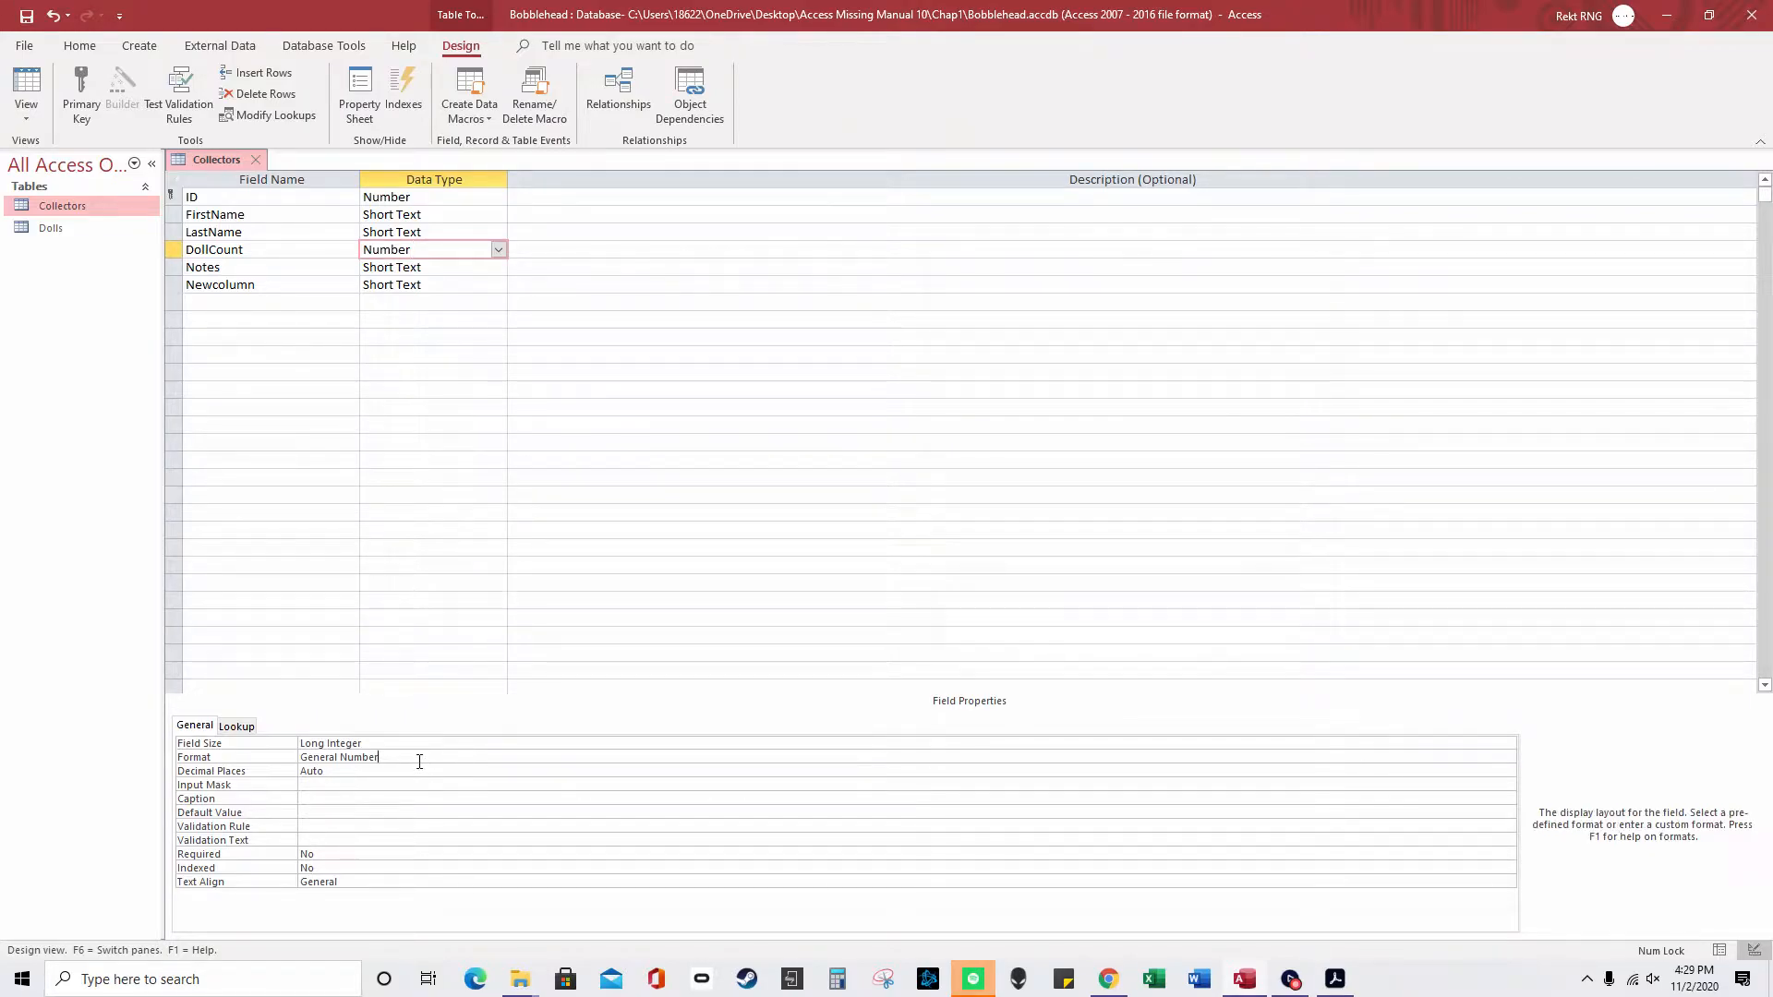
left_click(946, 768)
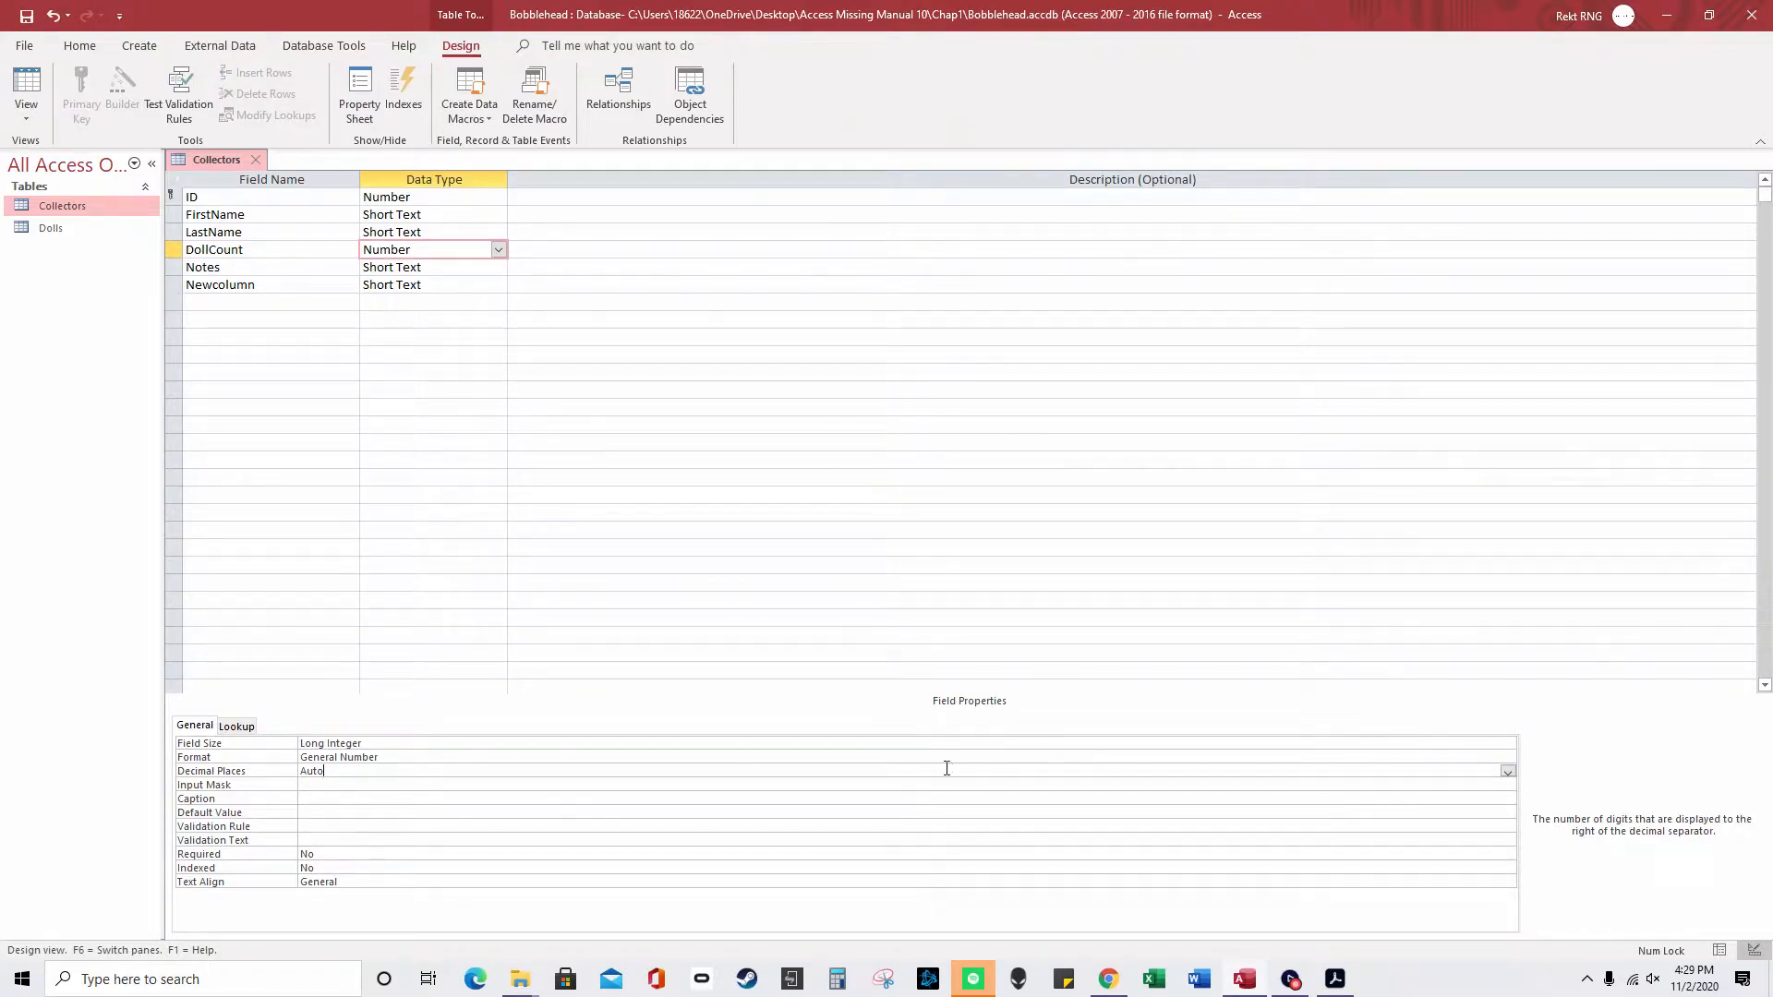
left_click(1507, 771)
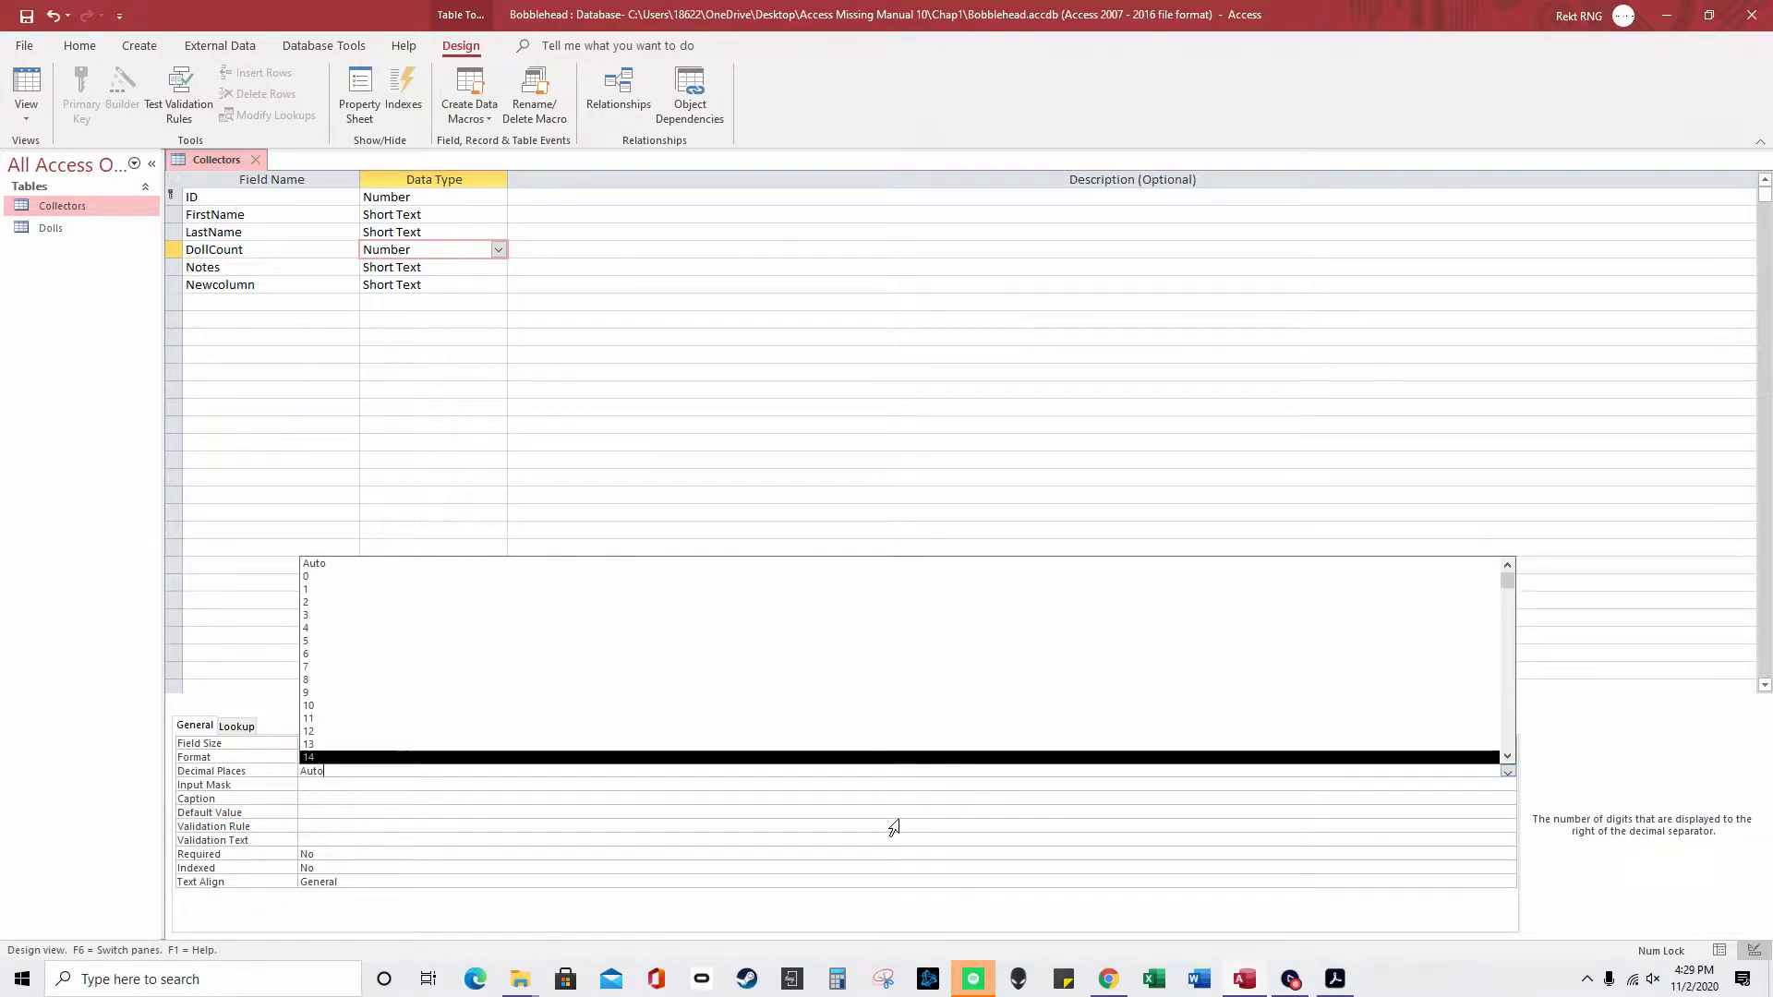
left_click(752, 843)
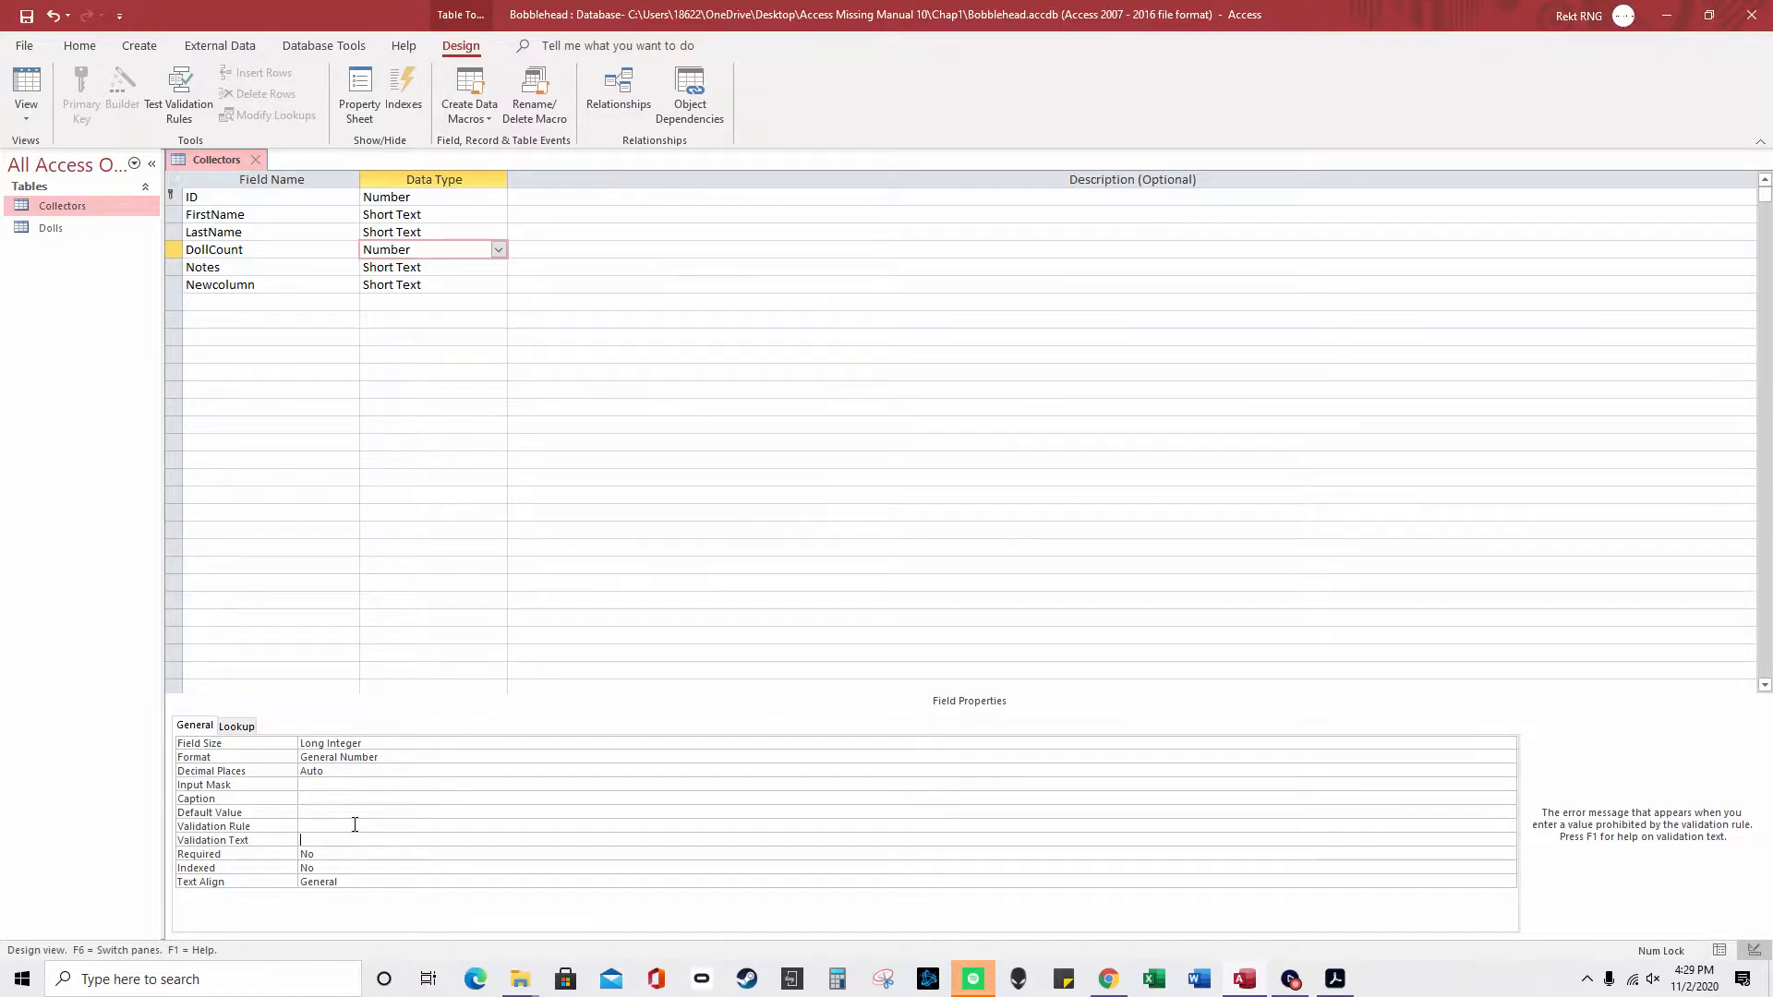
left_click(348, 854)
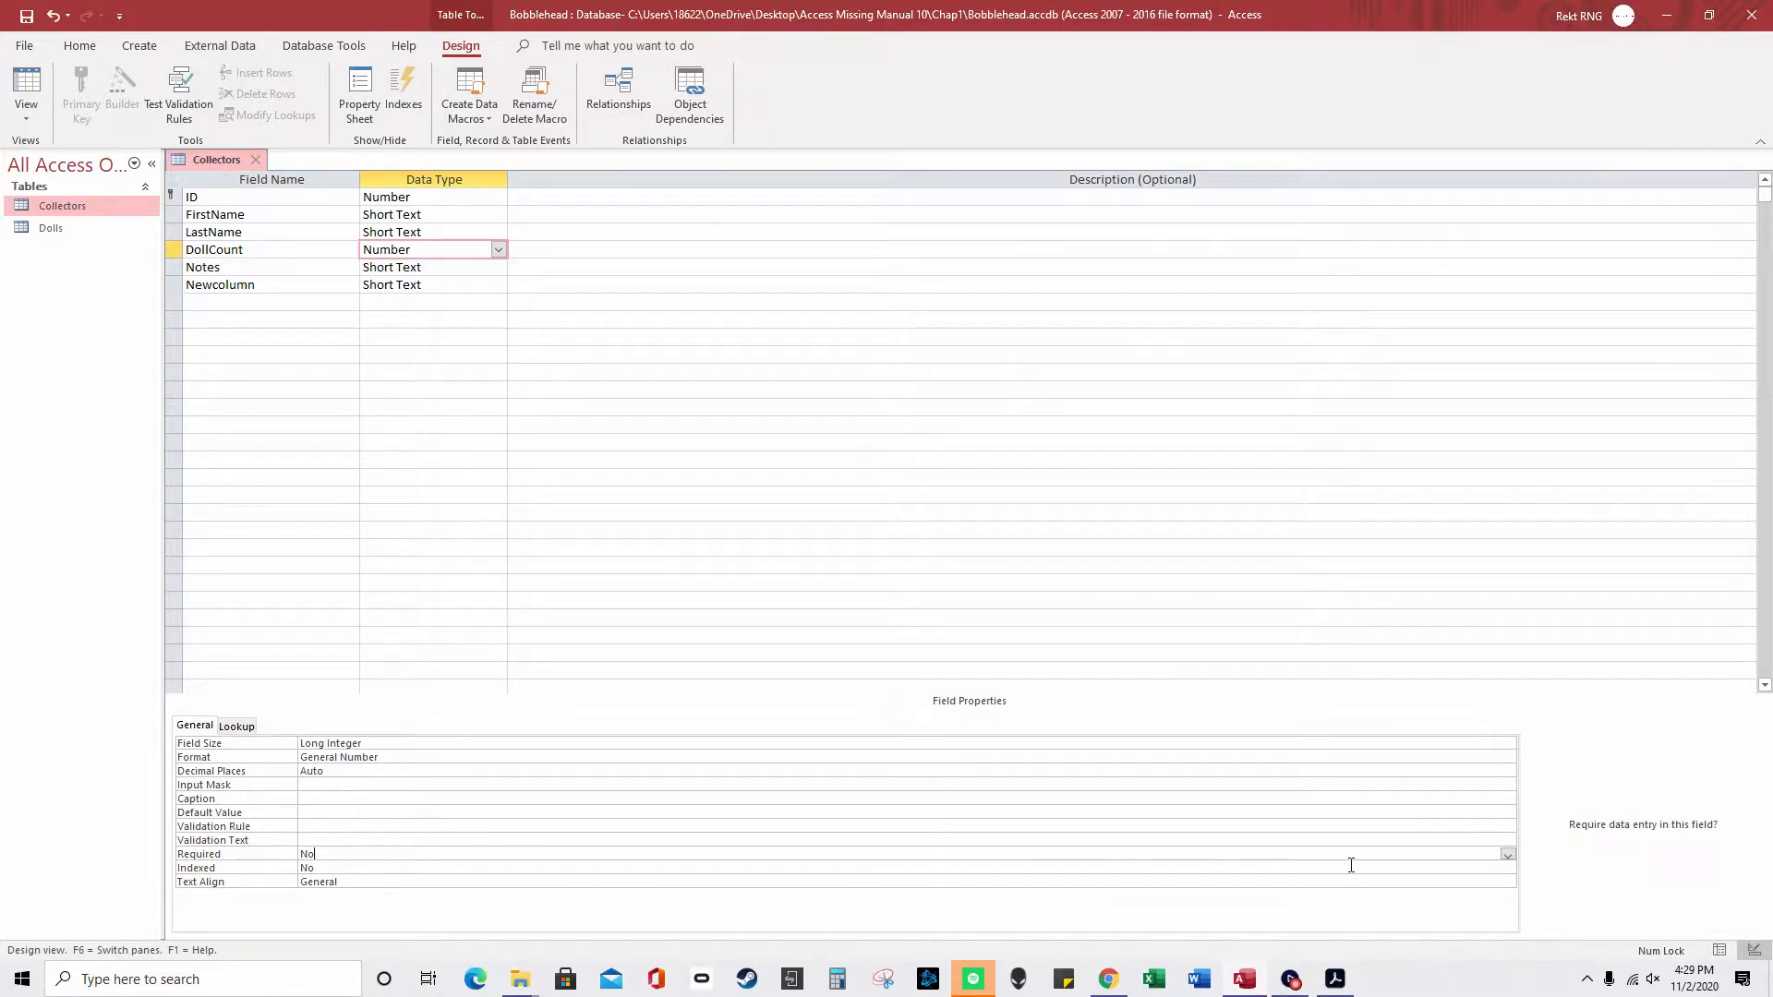
left_click(1507, 856)
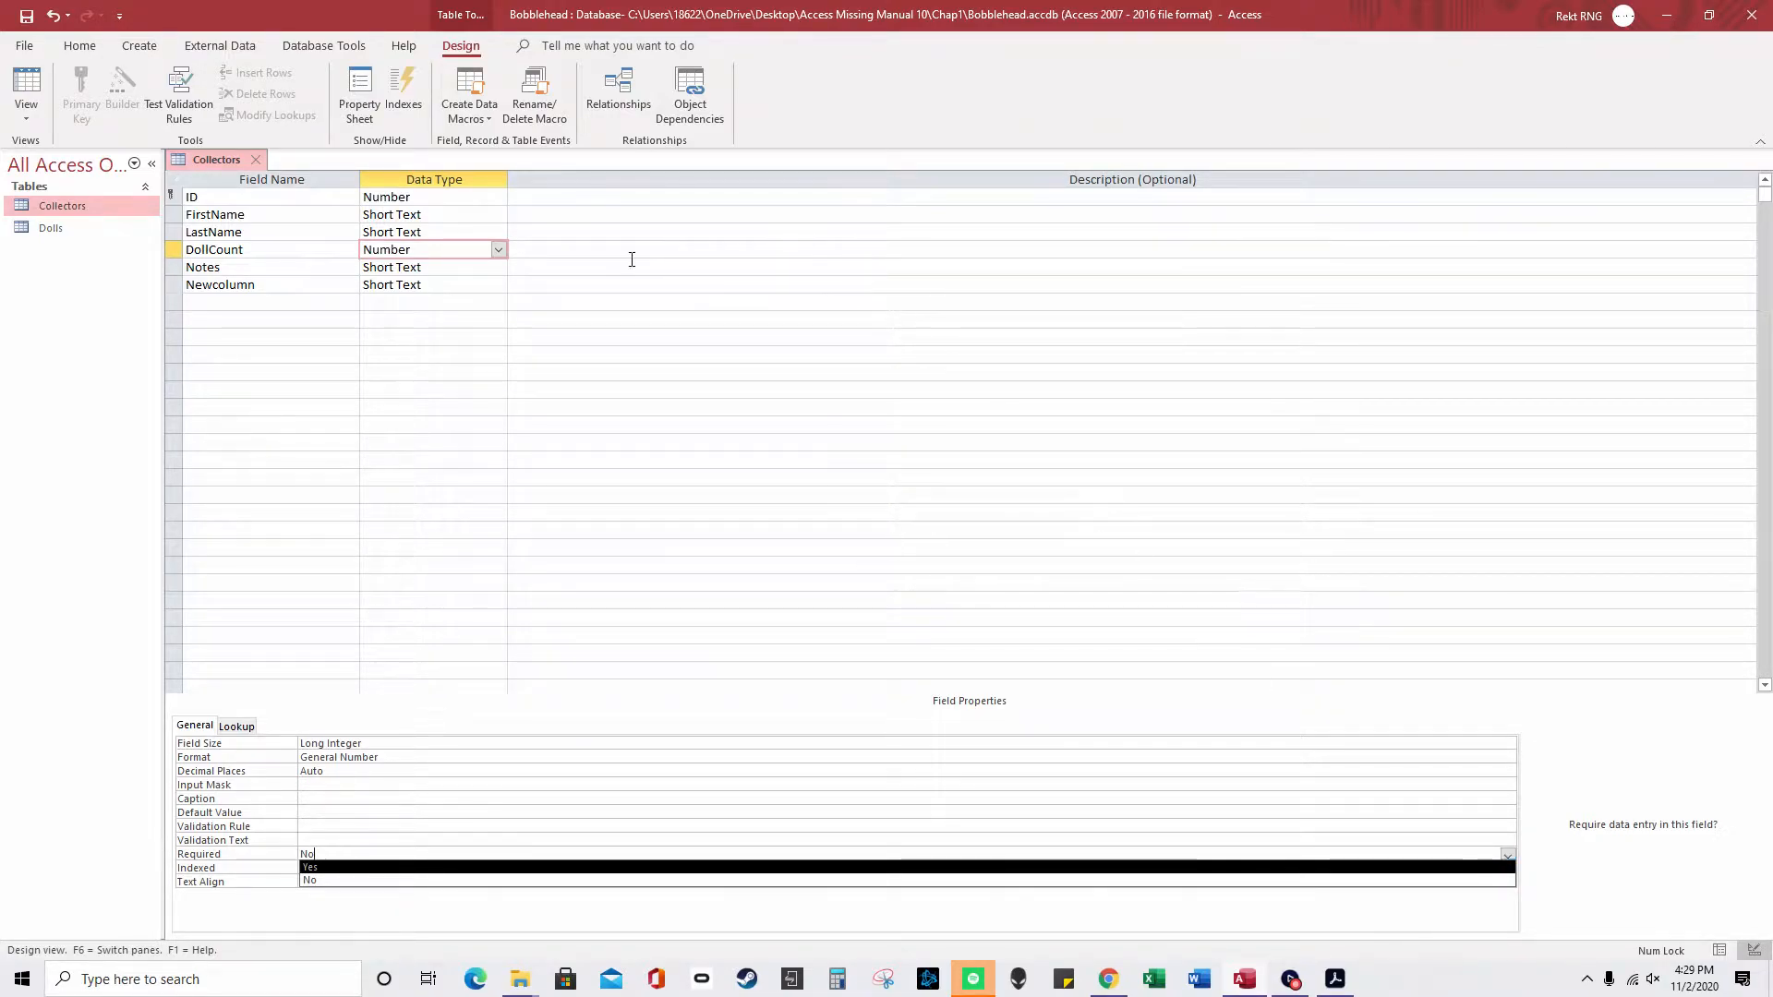
left_click(412, 197)
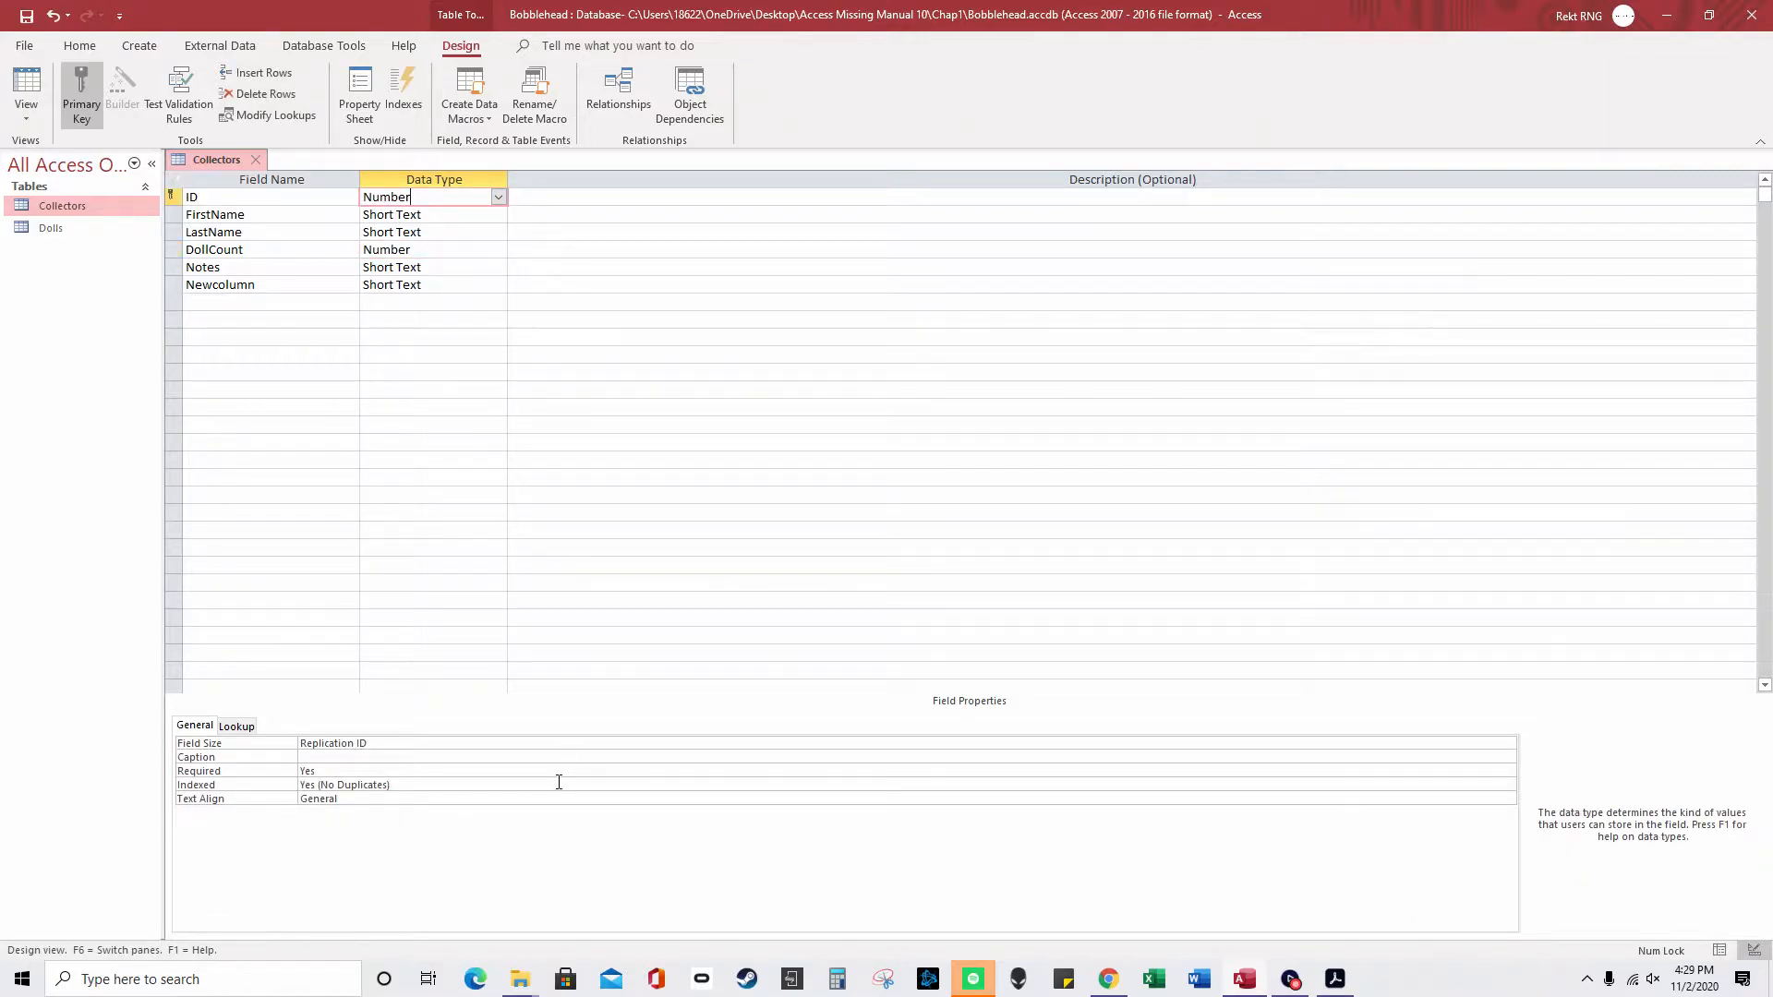
left_click_drag(412, 781, 336, 782)
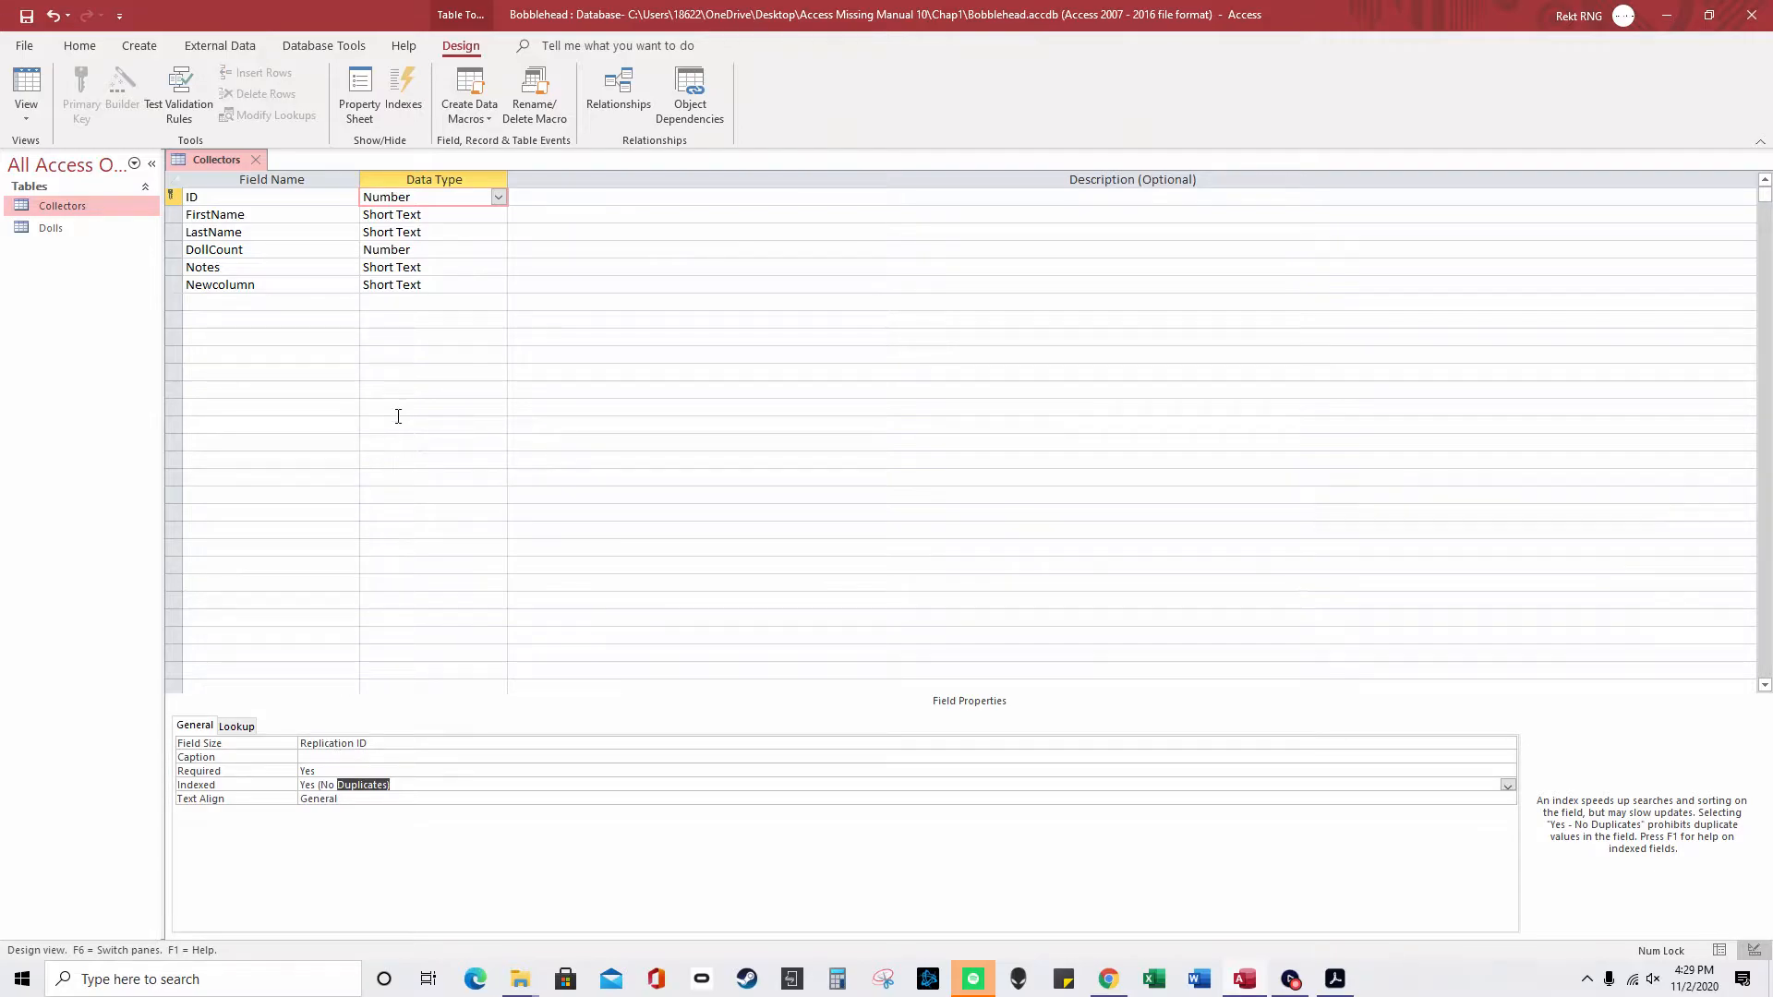
left_click(441, 253)
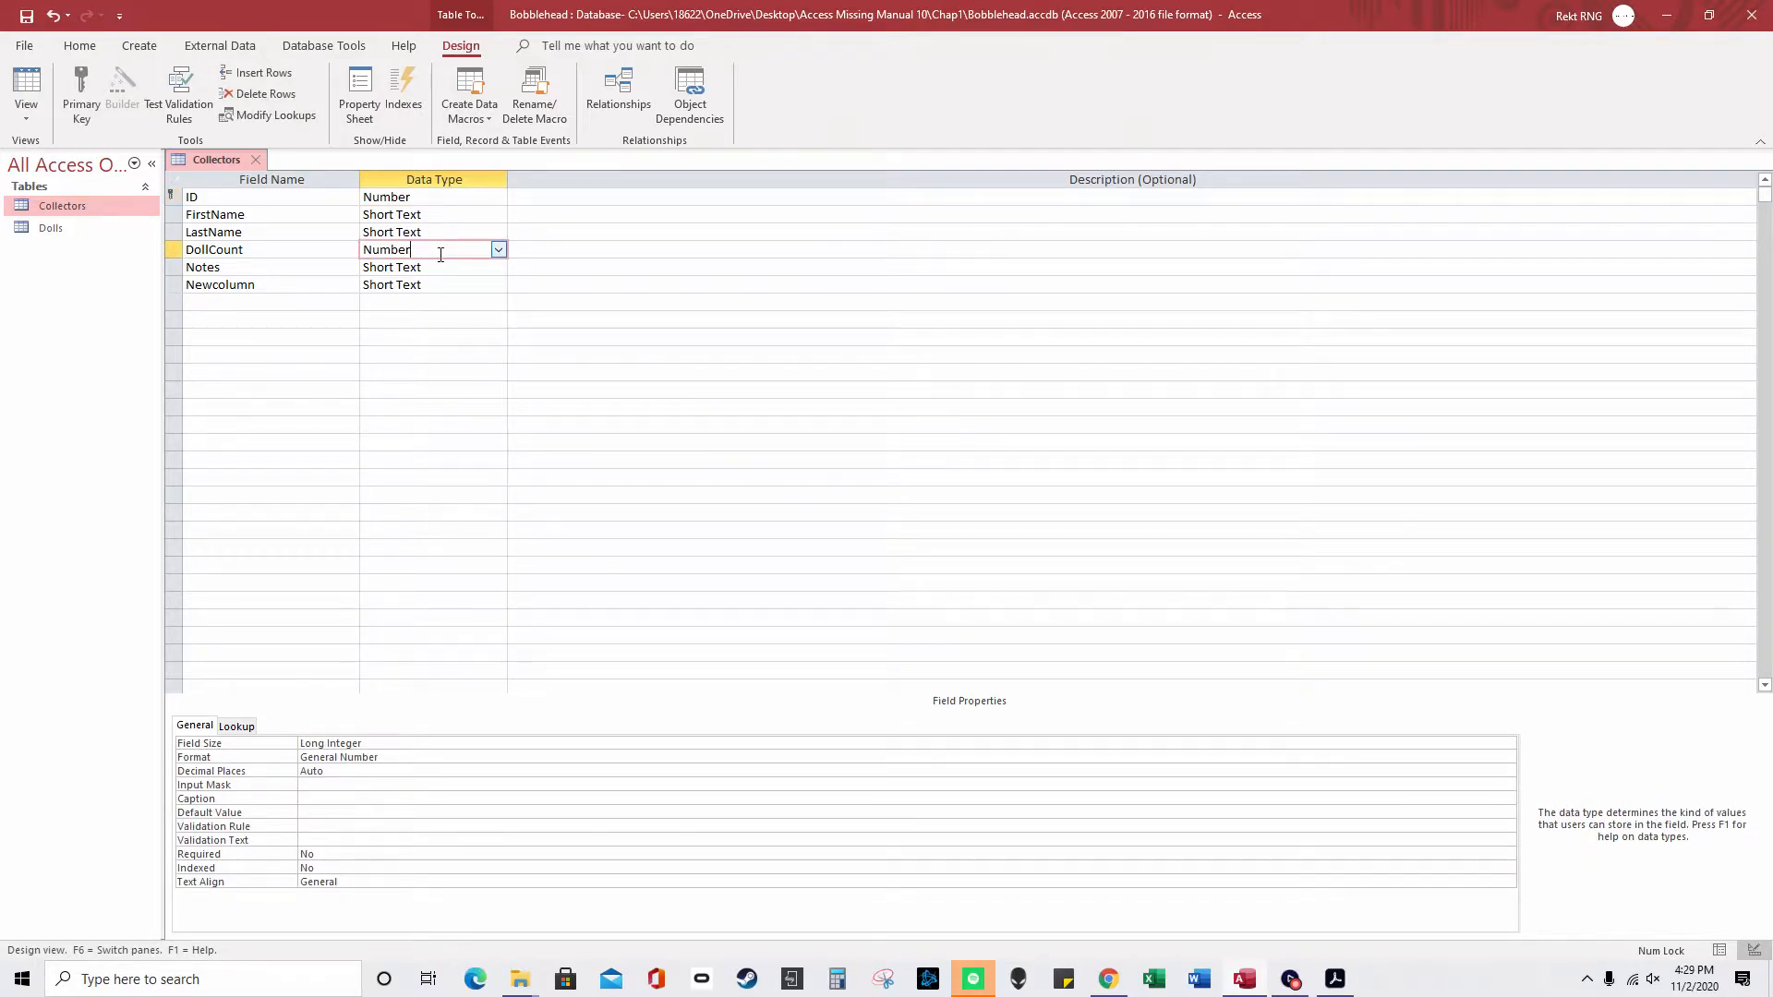
left_click(173, 194)
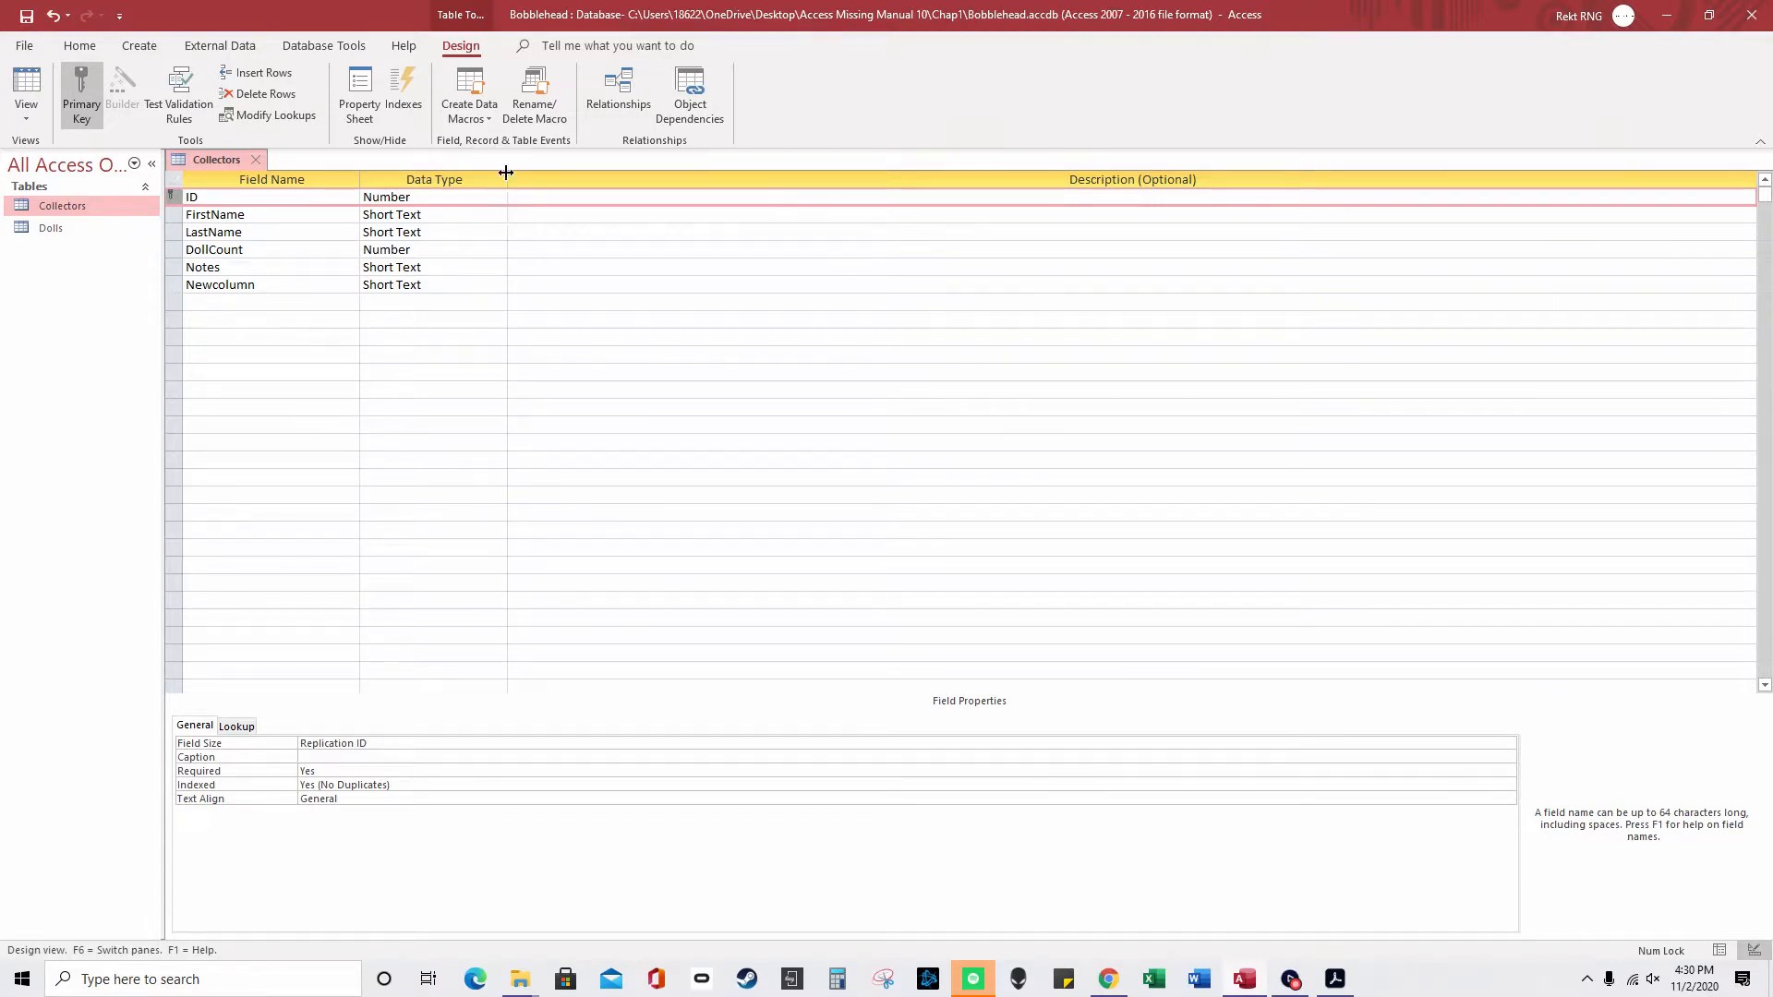
- Review ID's Number data type, Long Integer field size and decimal places setting
left_click(500, 199)
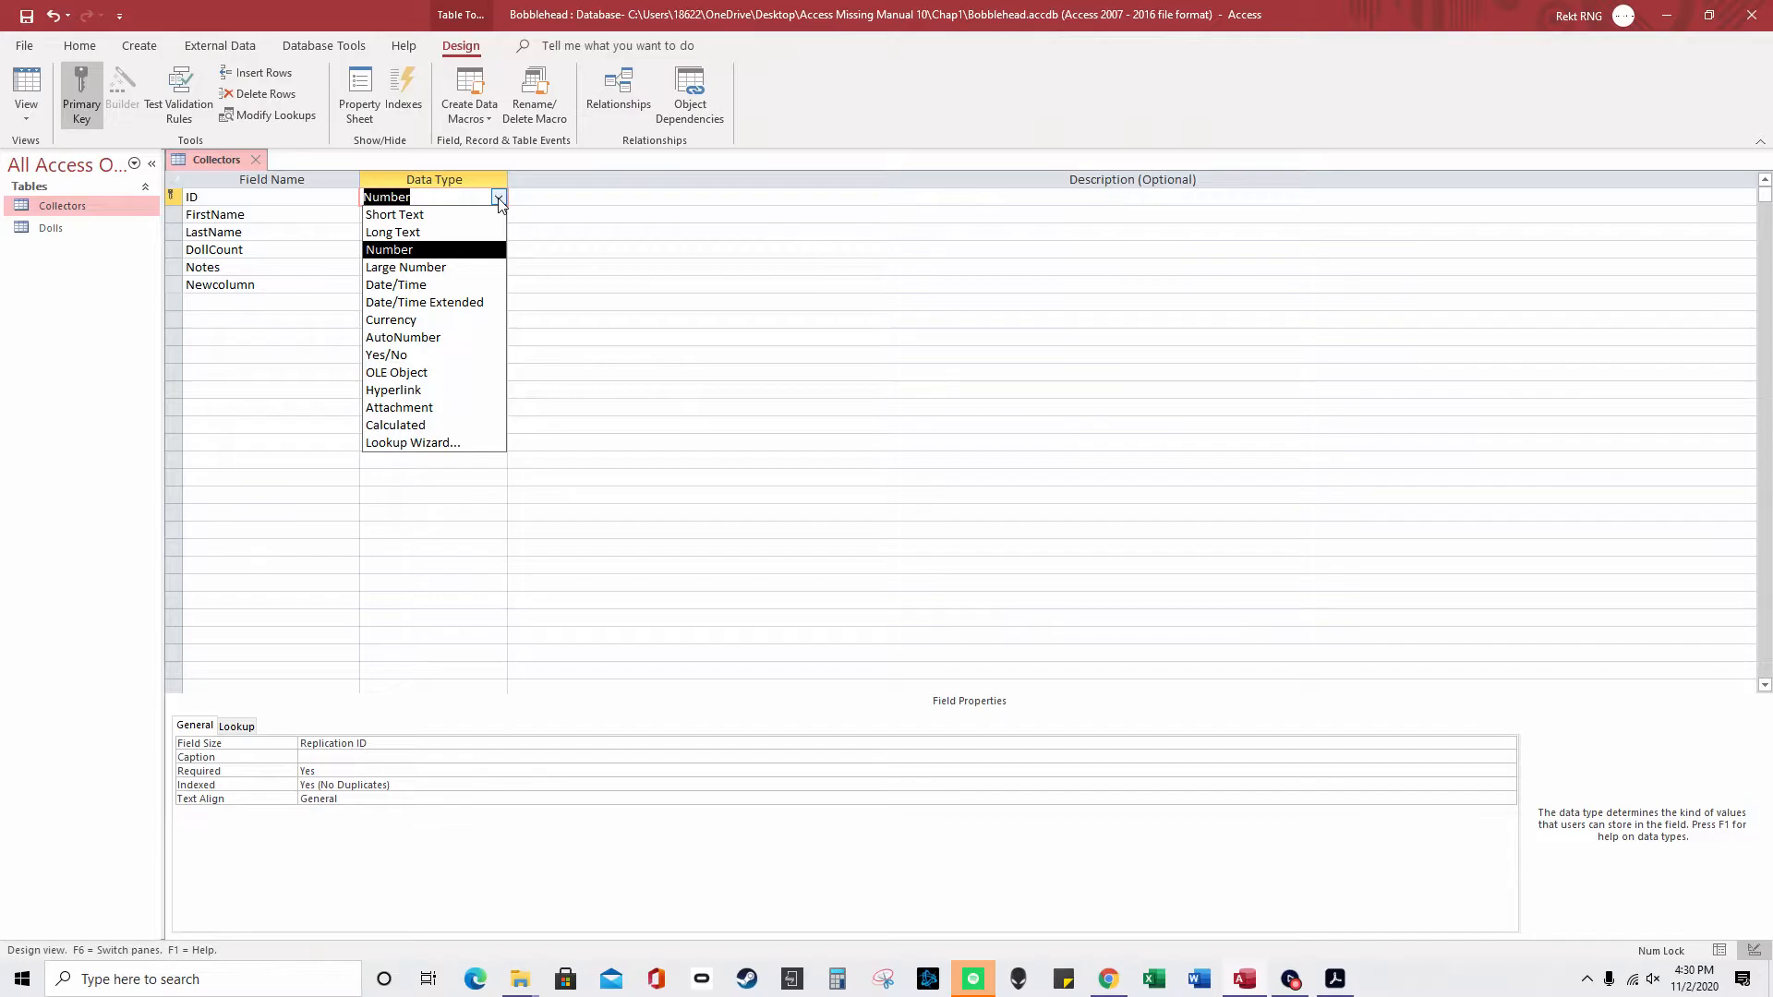
left_click(443, 250)
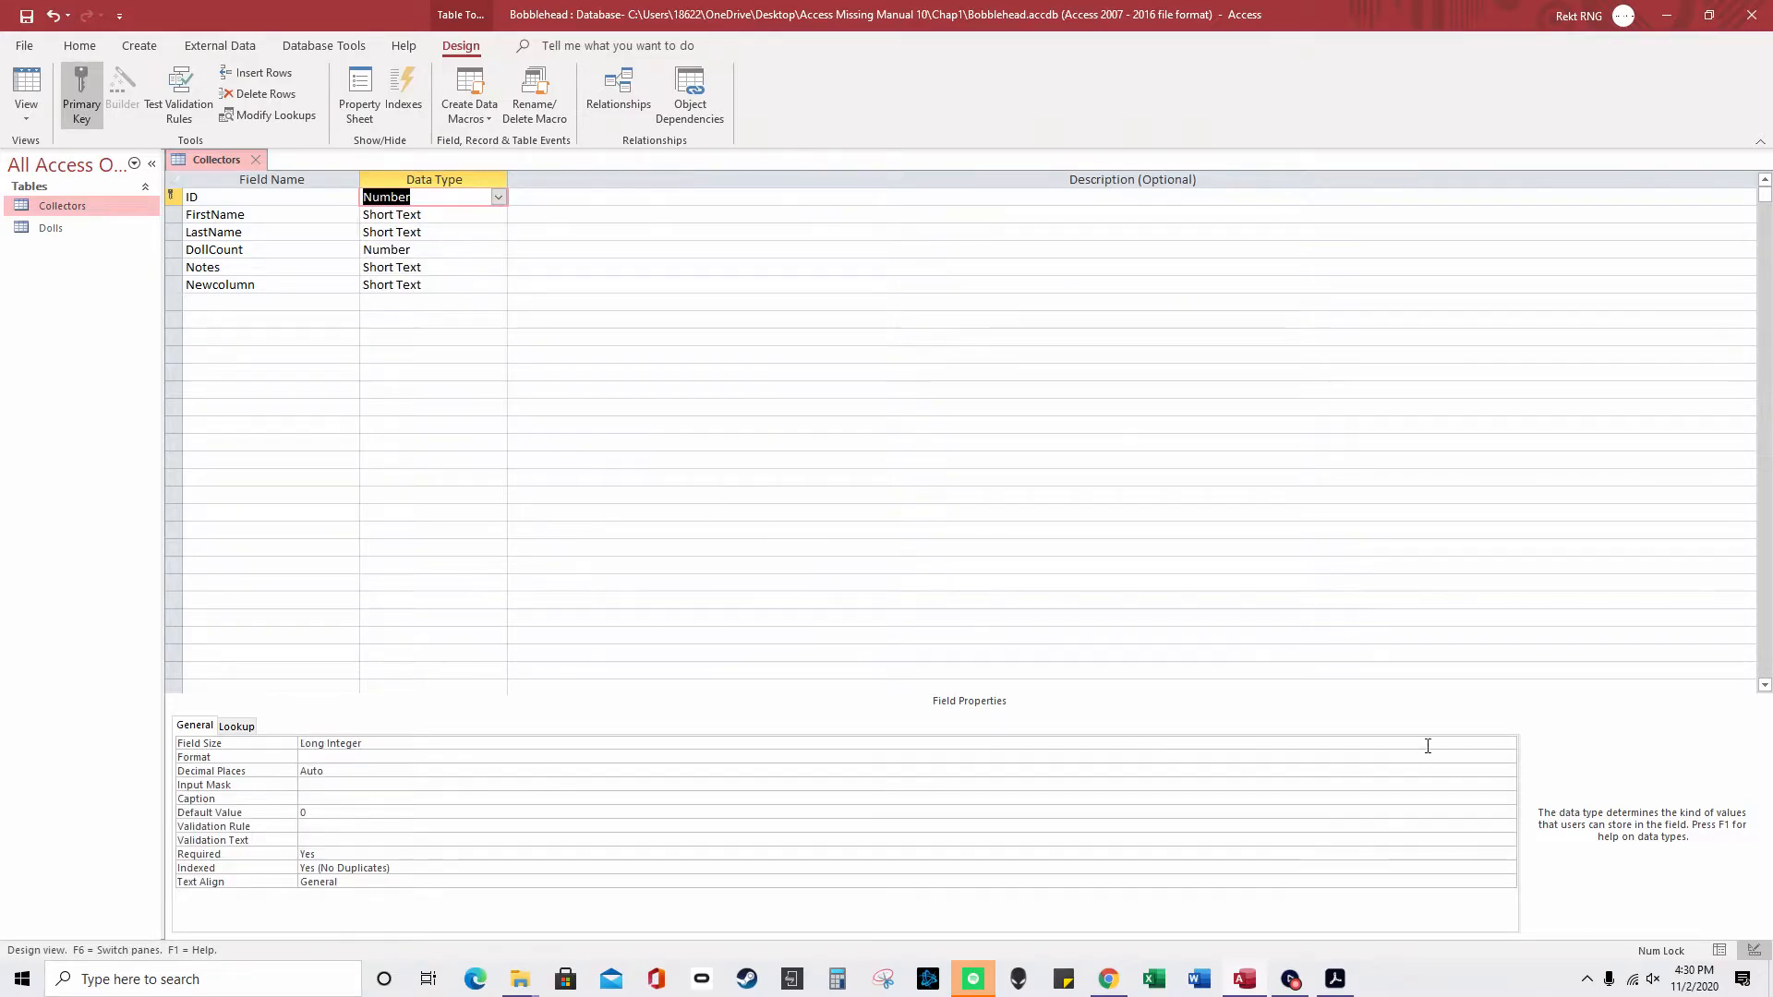
left_click(1491, 746)
left_click(1508, 744)
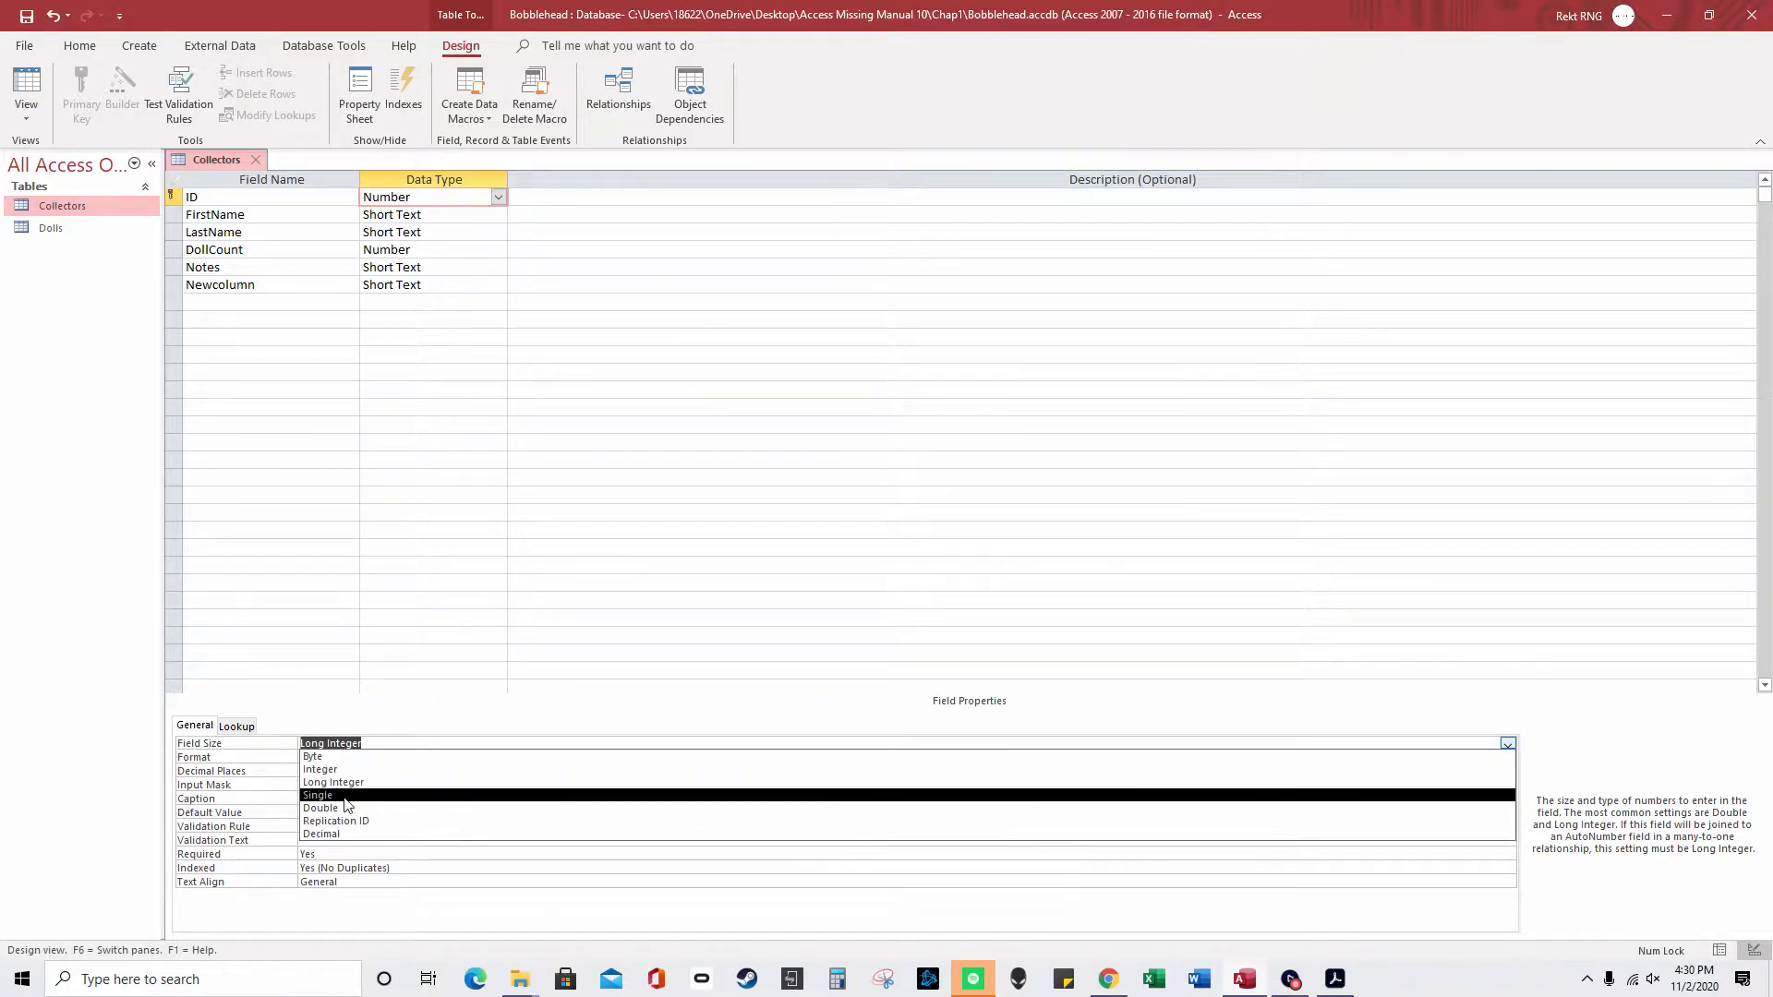
left_click(261, 814)
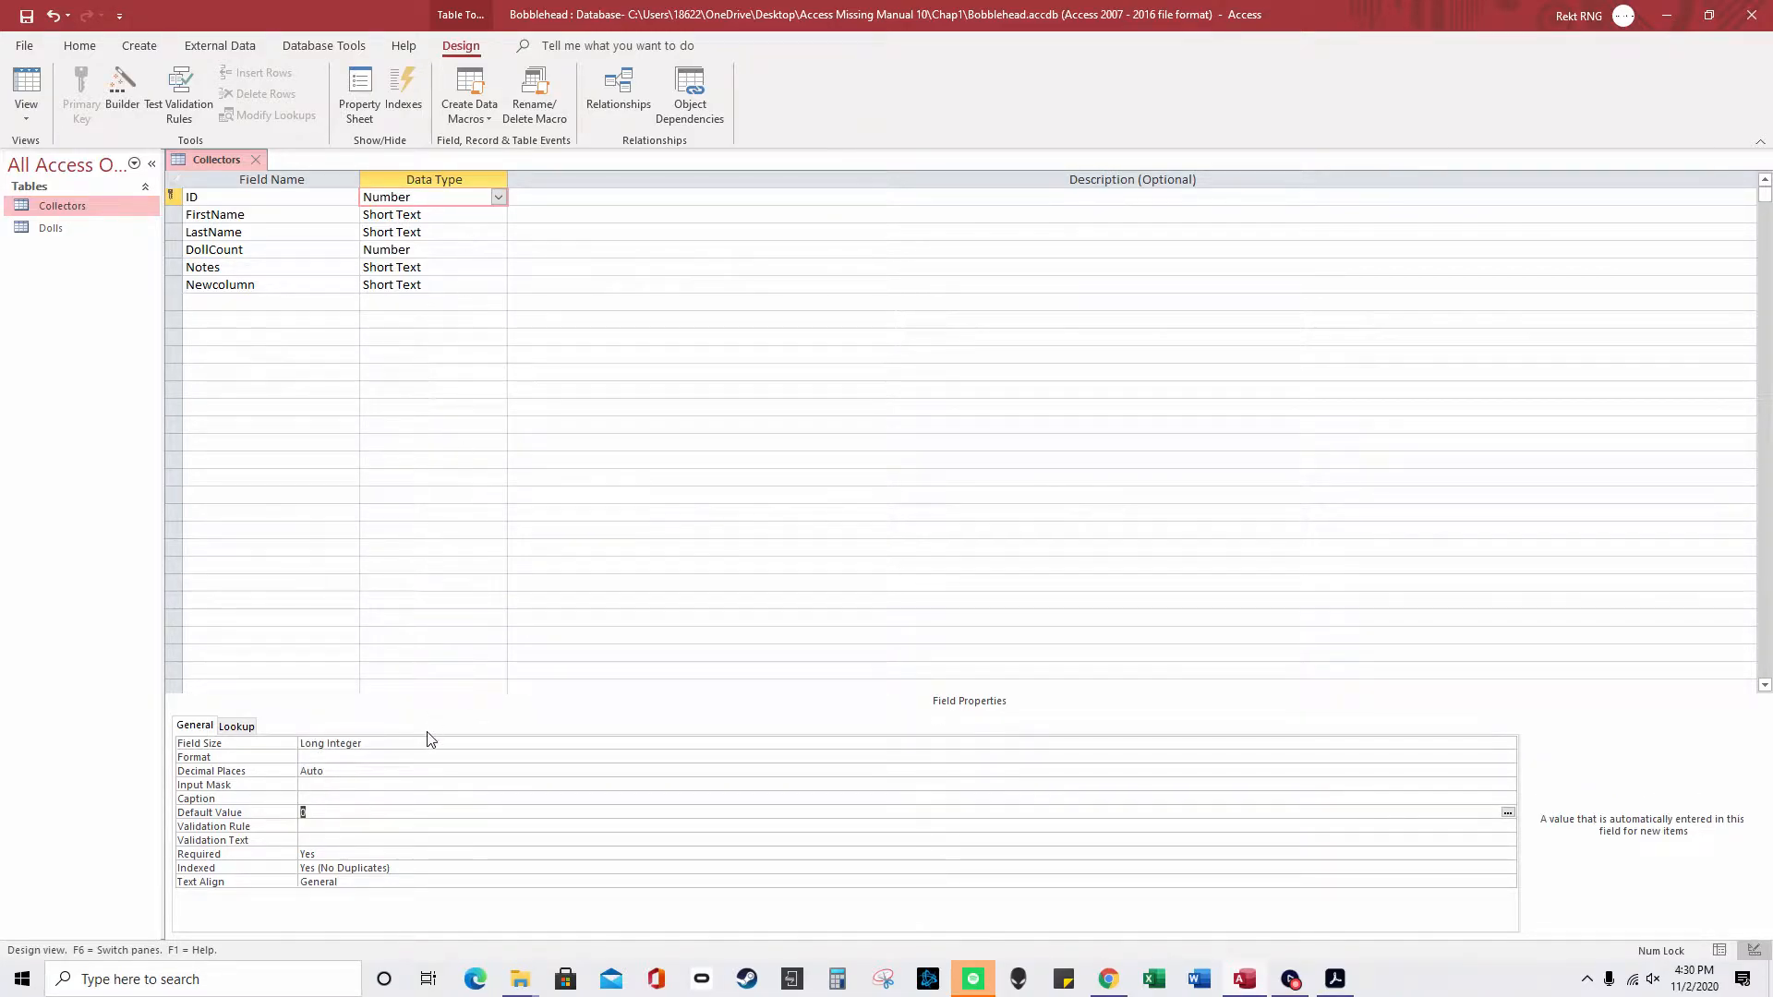
left_click(366, 772)
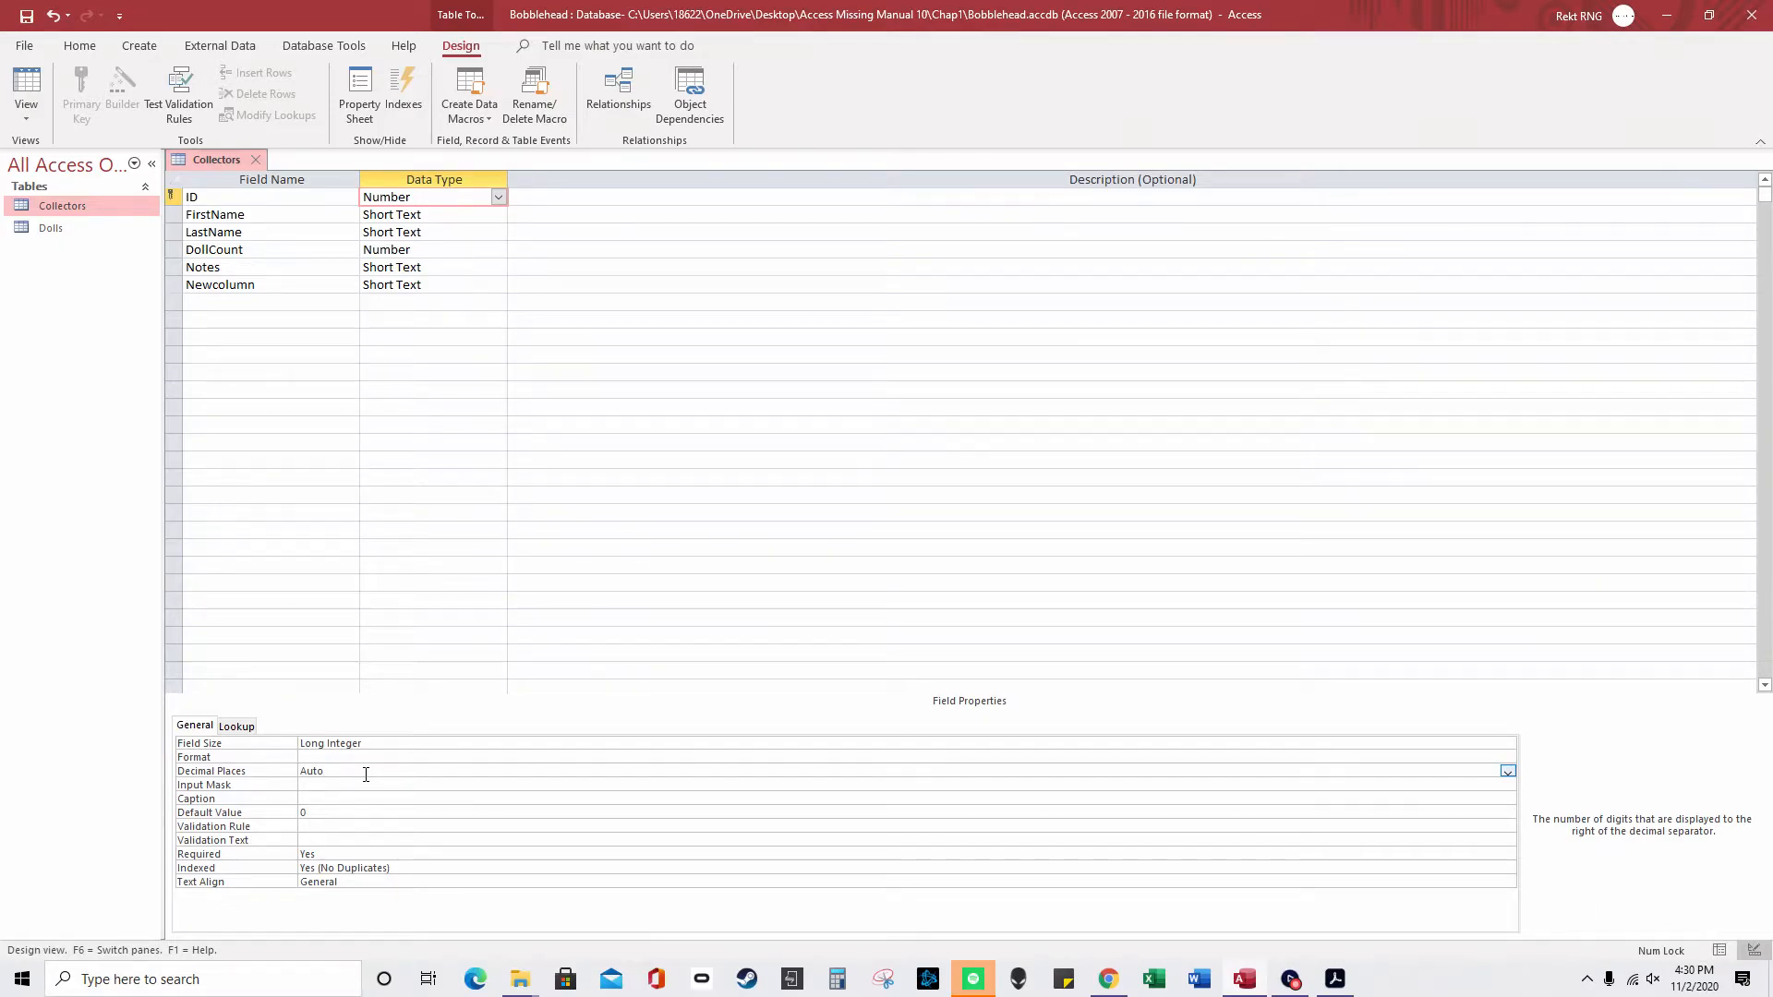
- Change ID's data type to AutoNumber and review its New Values and Indexed settings
left_click(497, 197)
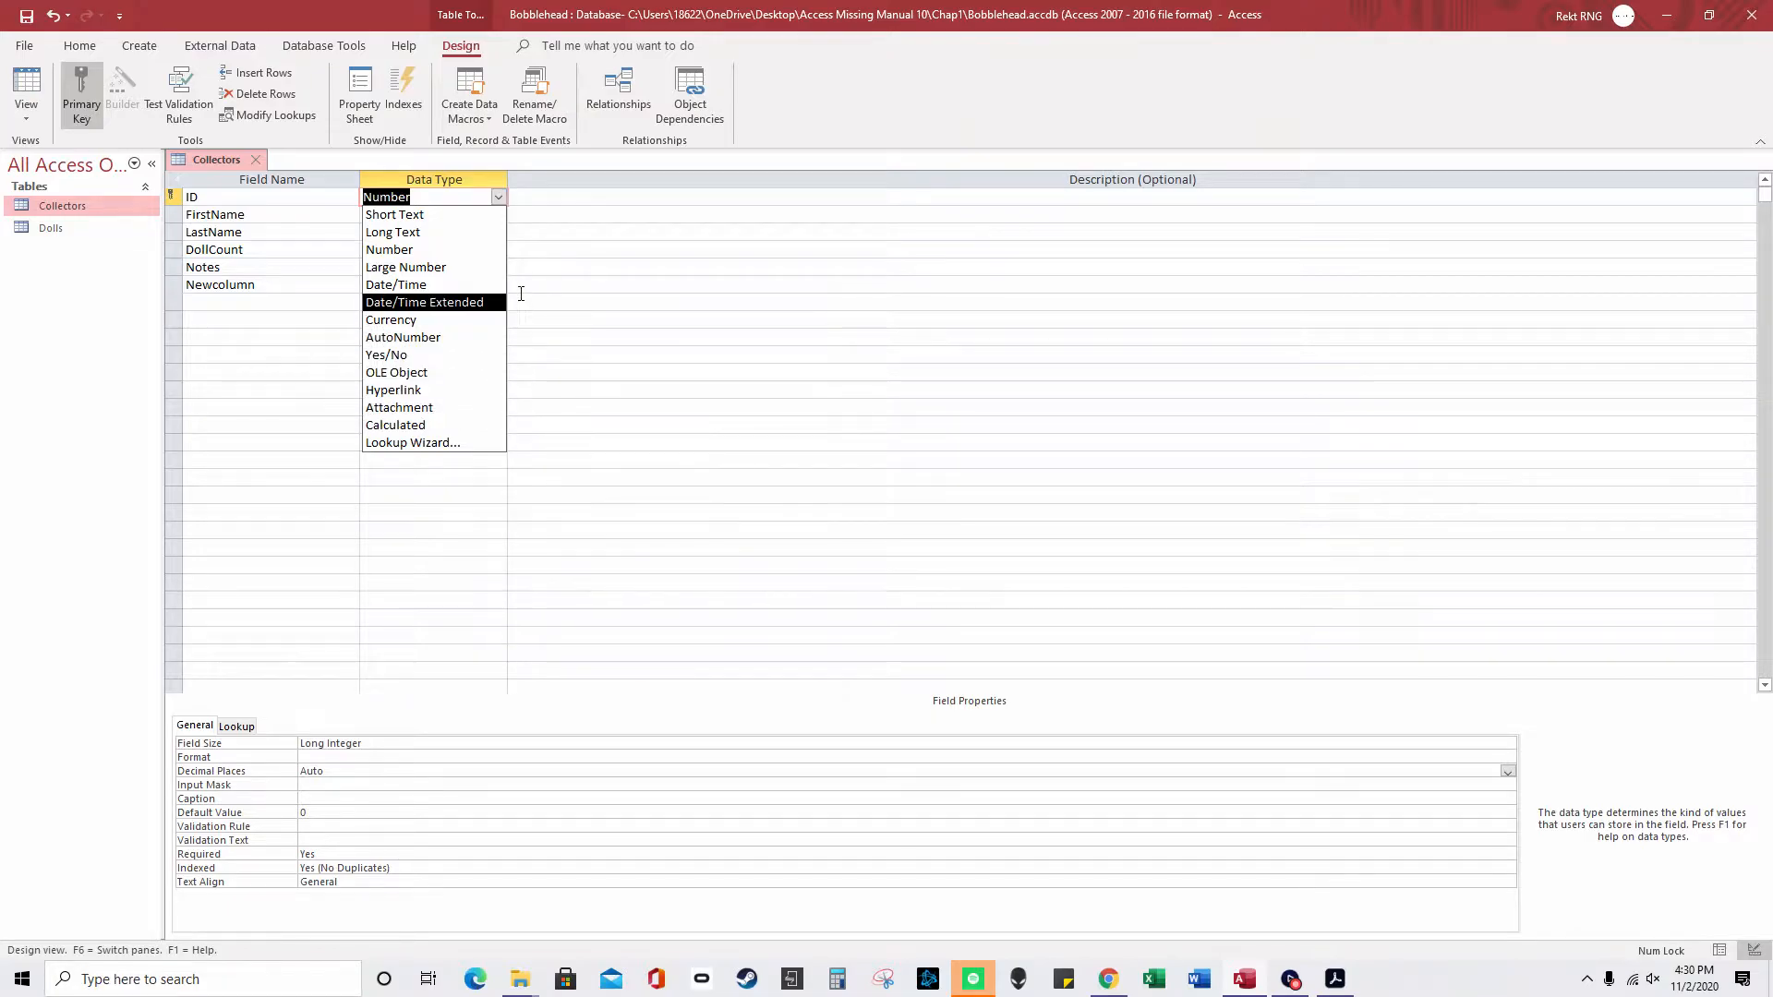
left_click(457, 337)
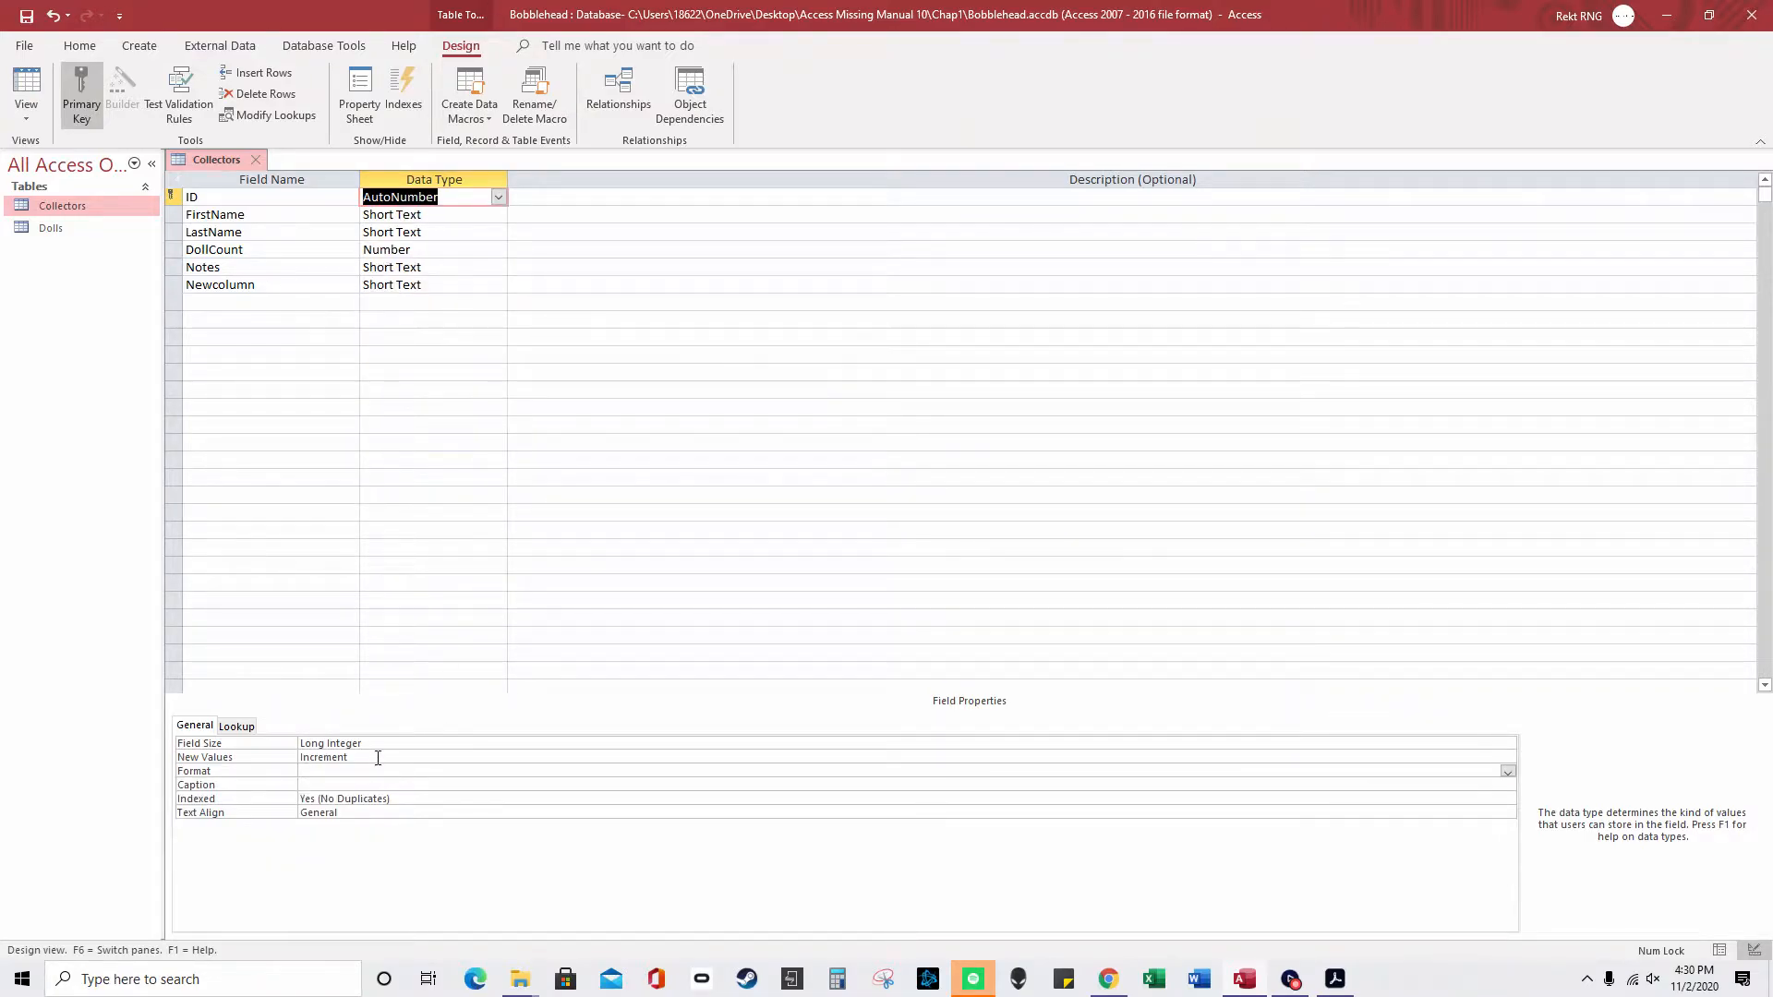
left_click(377, 757)
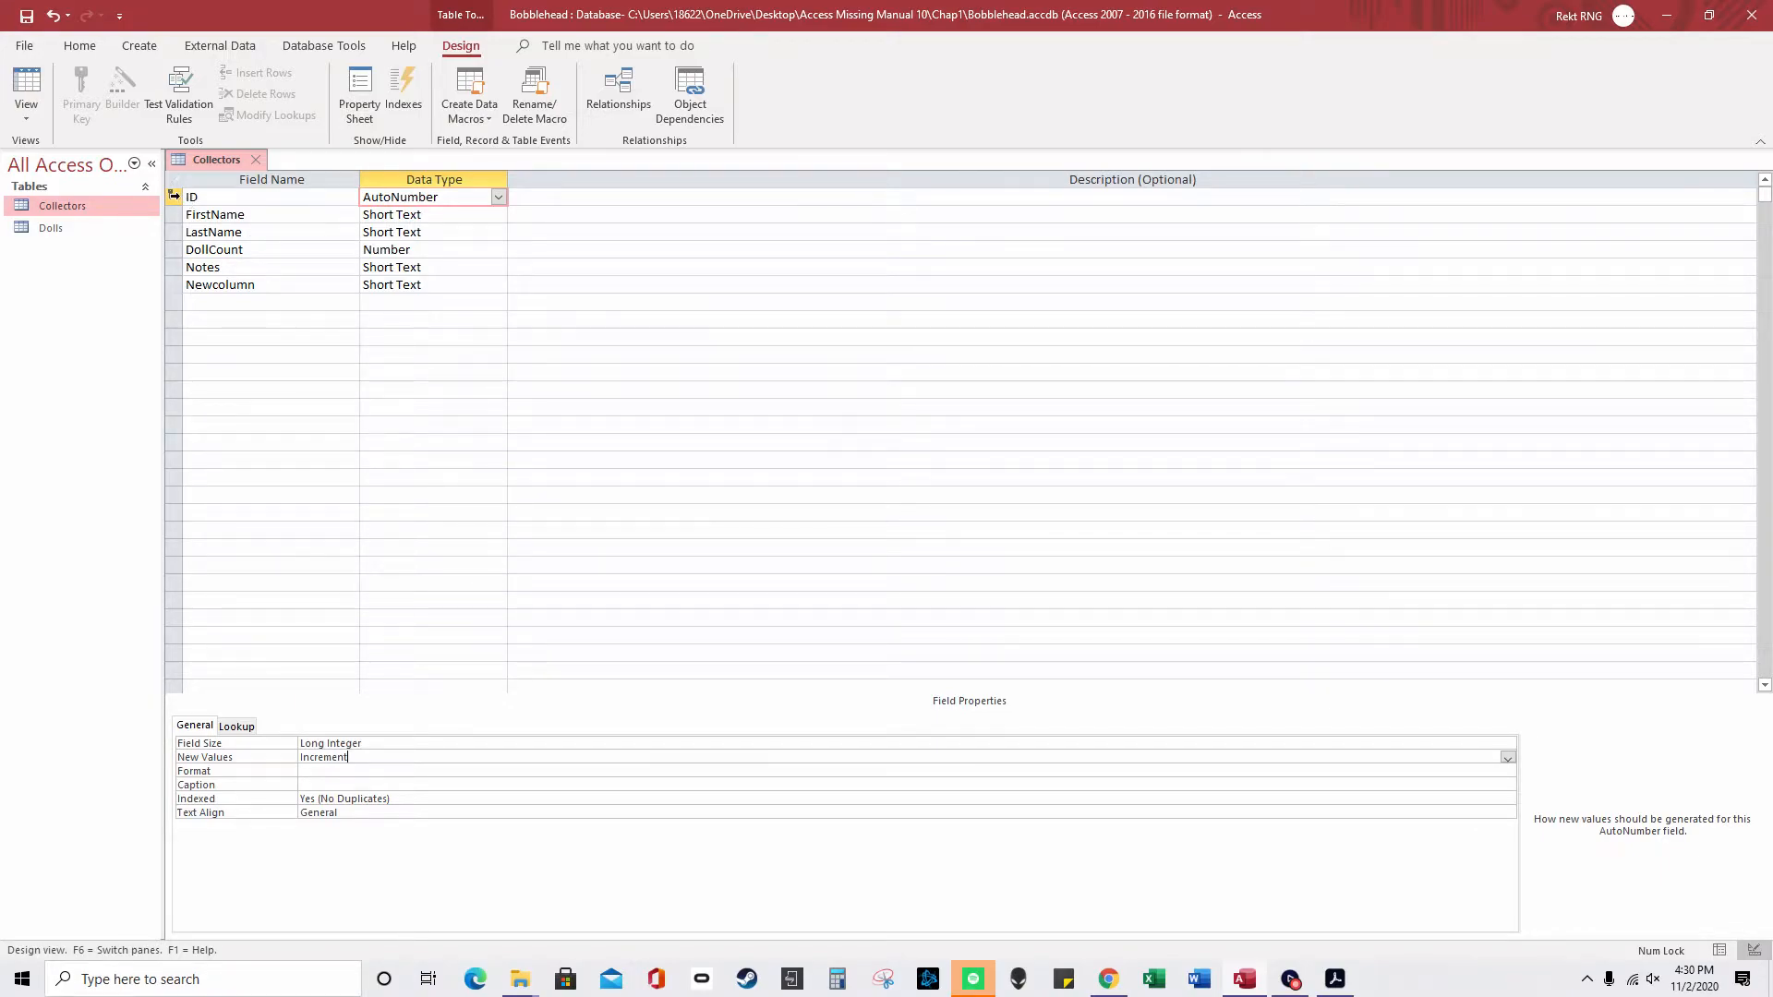
left_click(317, 195)
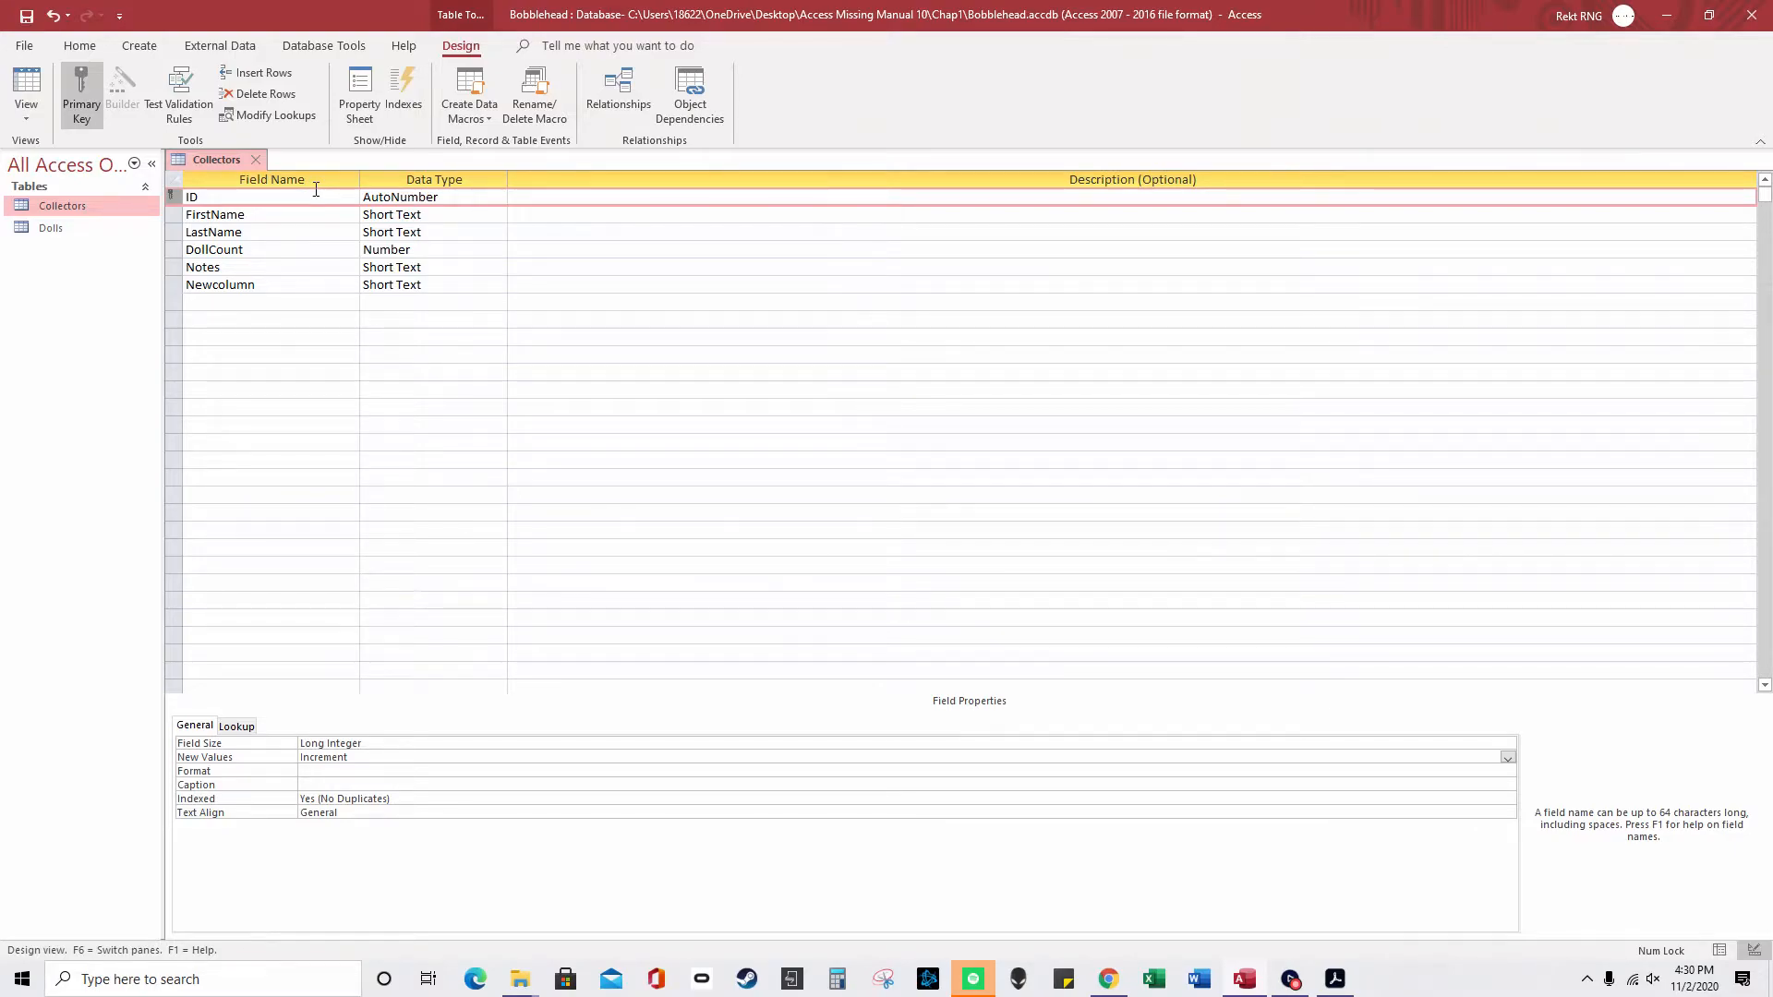
left_click(437, 197)
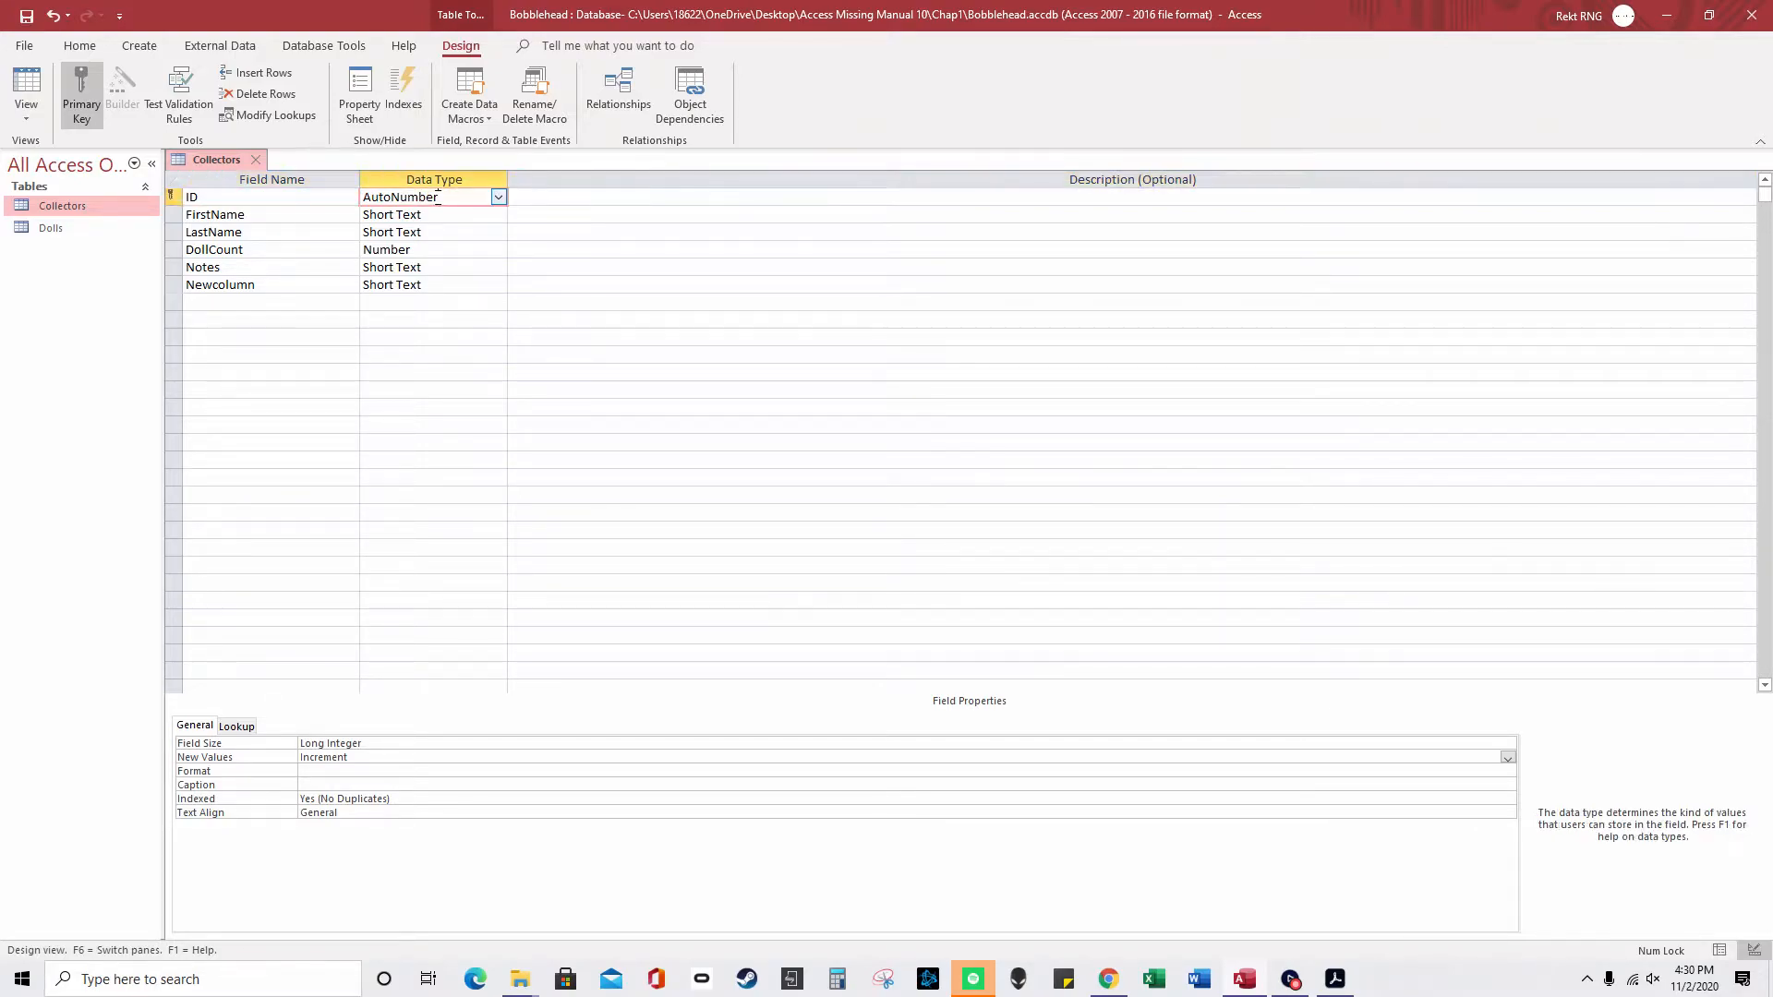
left_click_drag(407, 801, 299, 800)
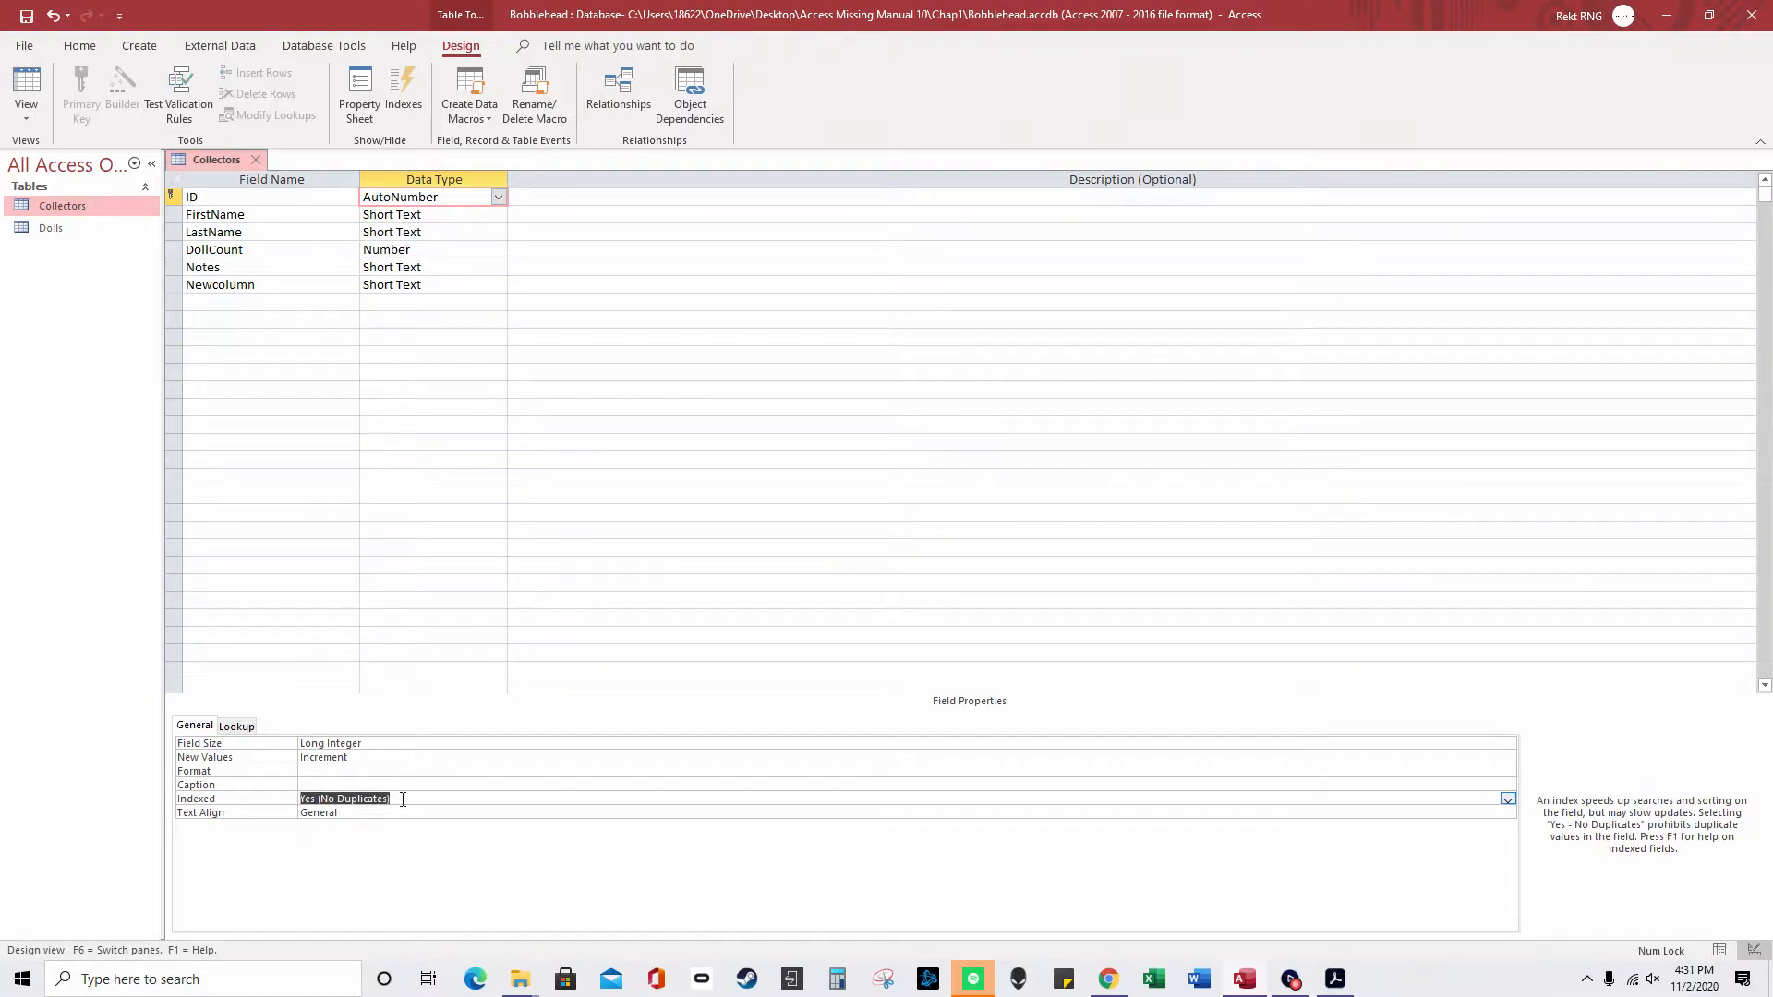
- Remove the space from the DollCount field name, then move through the Newcolumn and Notes rows
left_click_drag(244, 250, 212, 249)
left_click(211, 250)
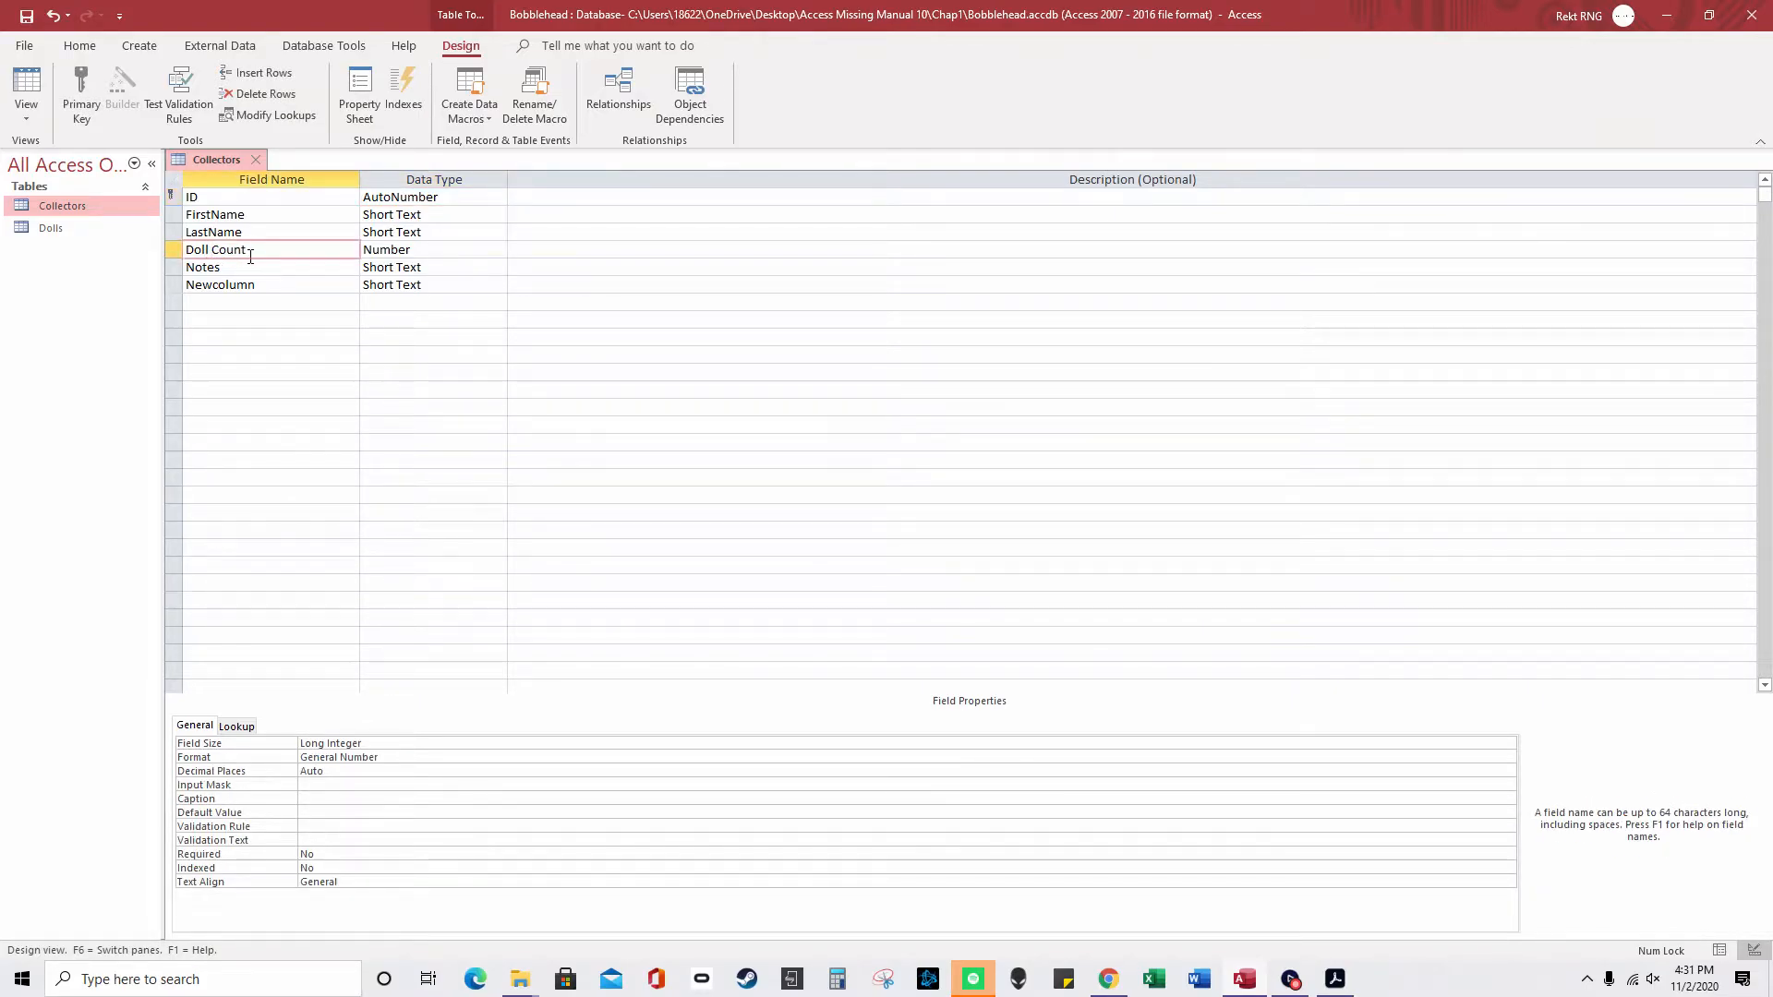
key("BackSpace")
left_click(278, 288)
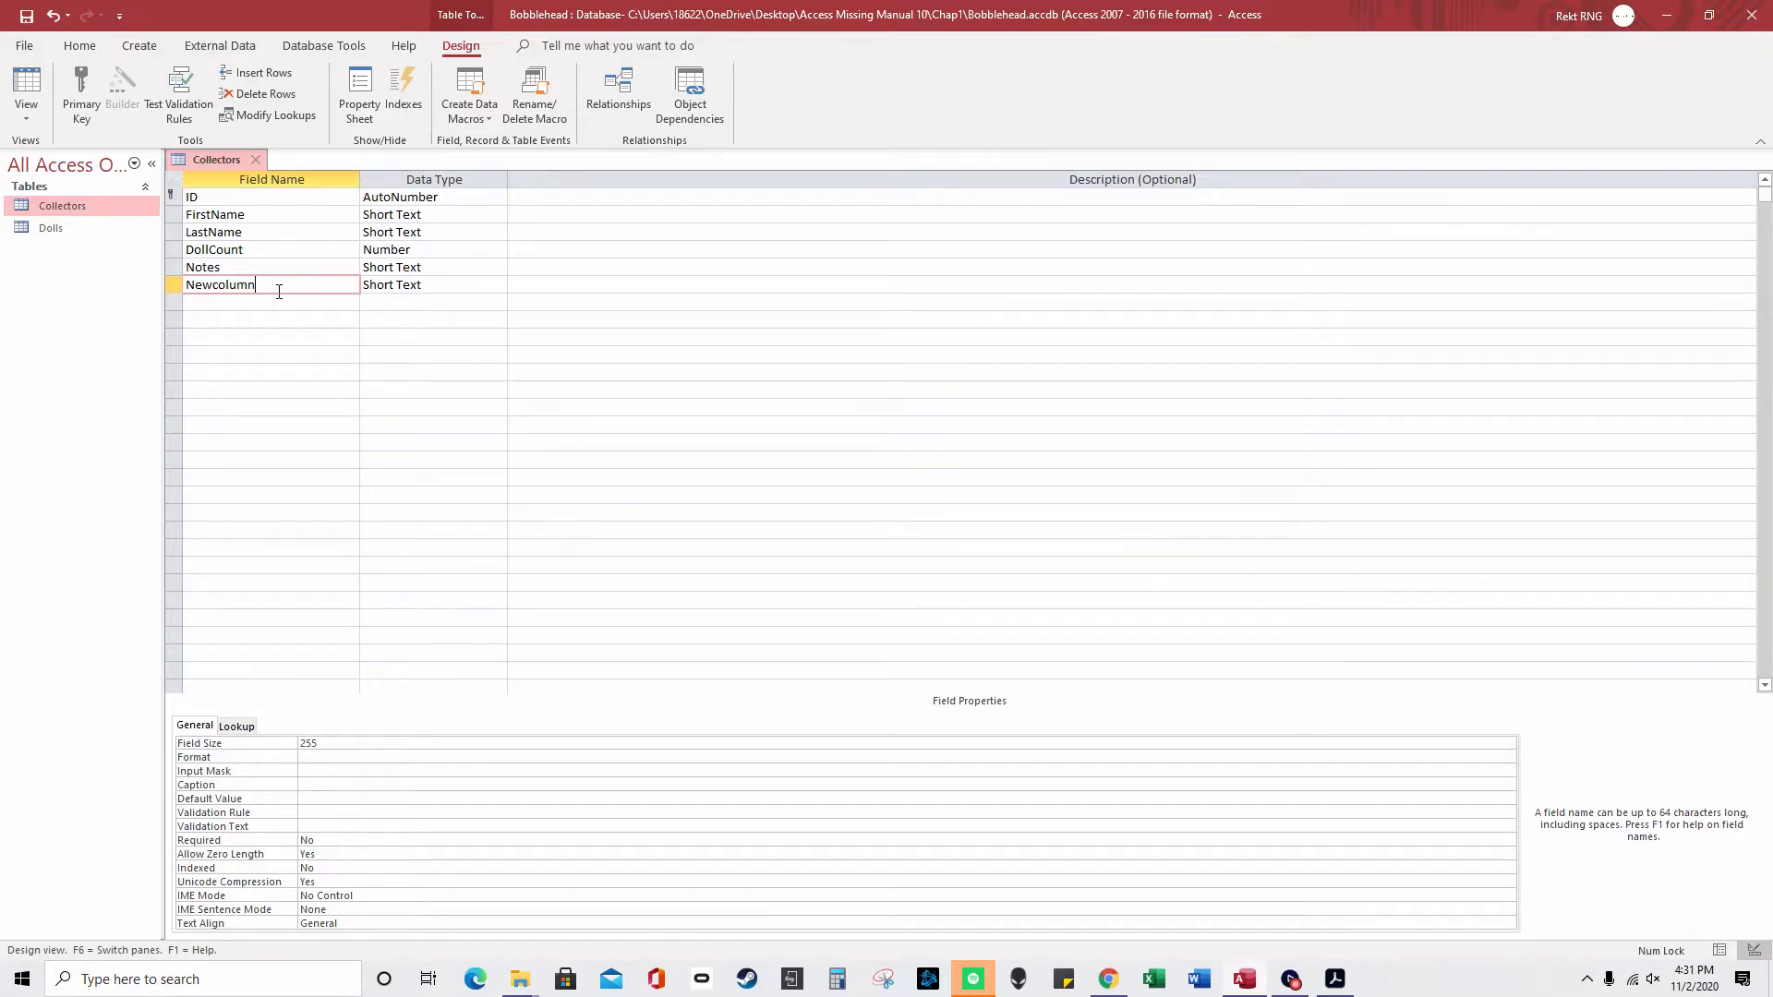
left_click(444, 268)
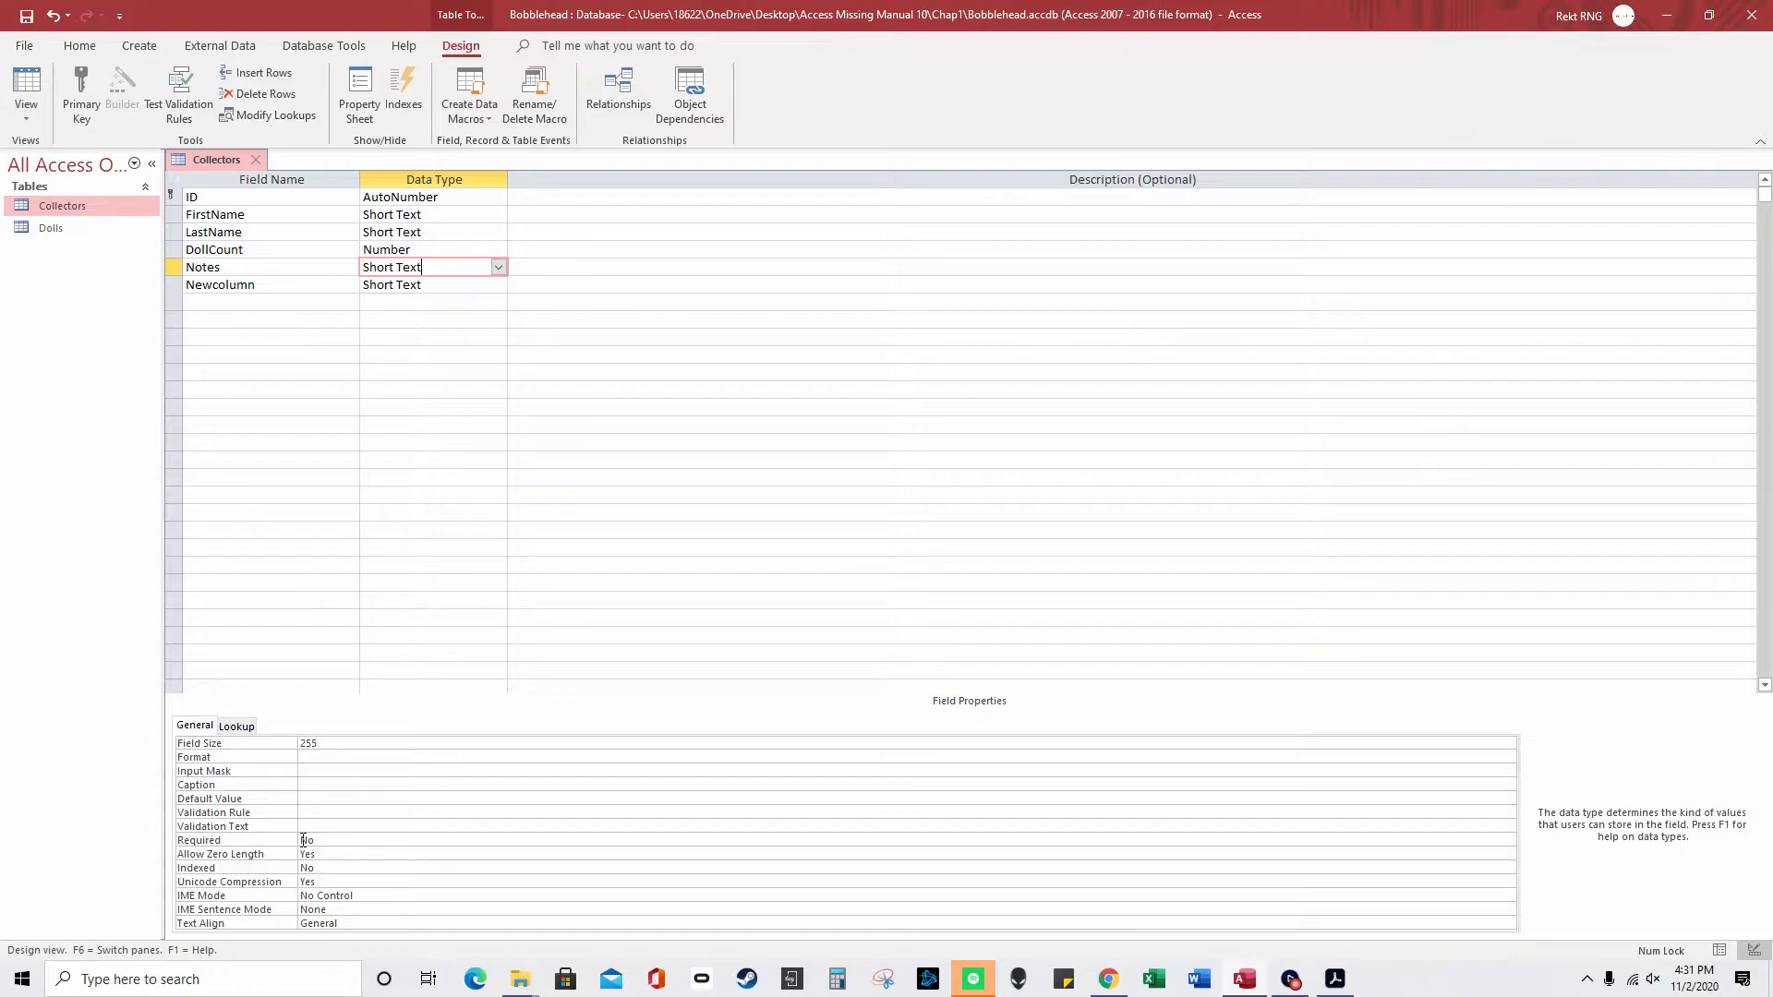
- Save the table and apply the Phone Number input mask to the Notes field with the Input Mask Wizard
left_click(348, 772)
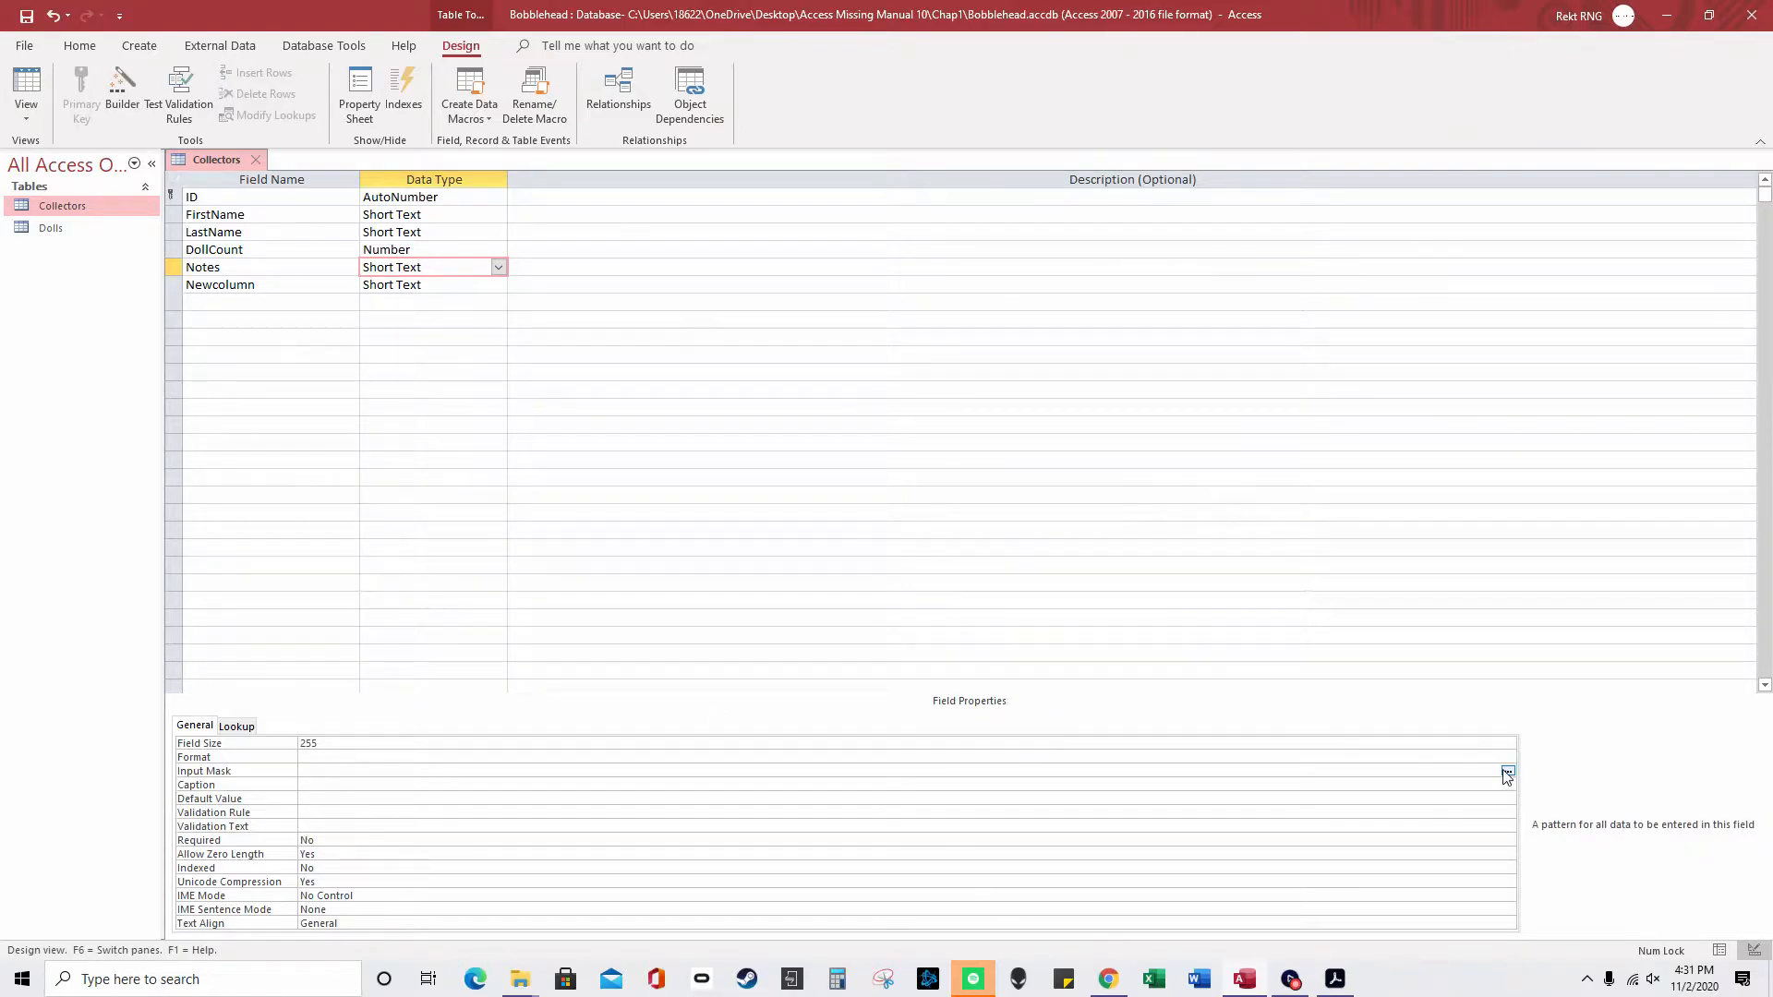
left_click(1507, 772)
left_click(873, 545)
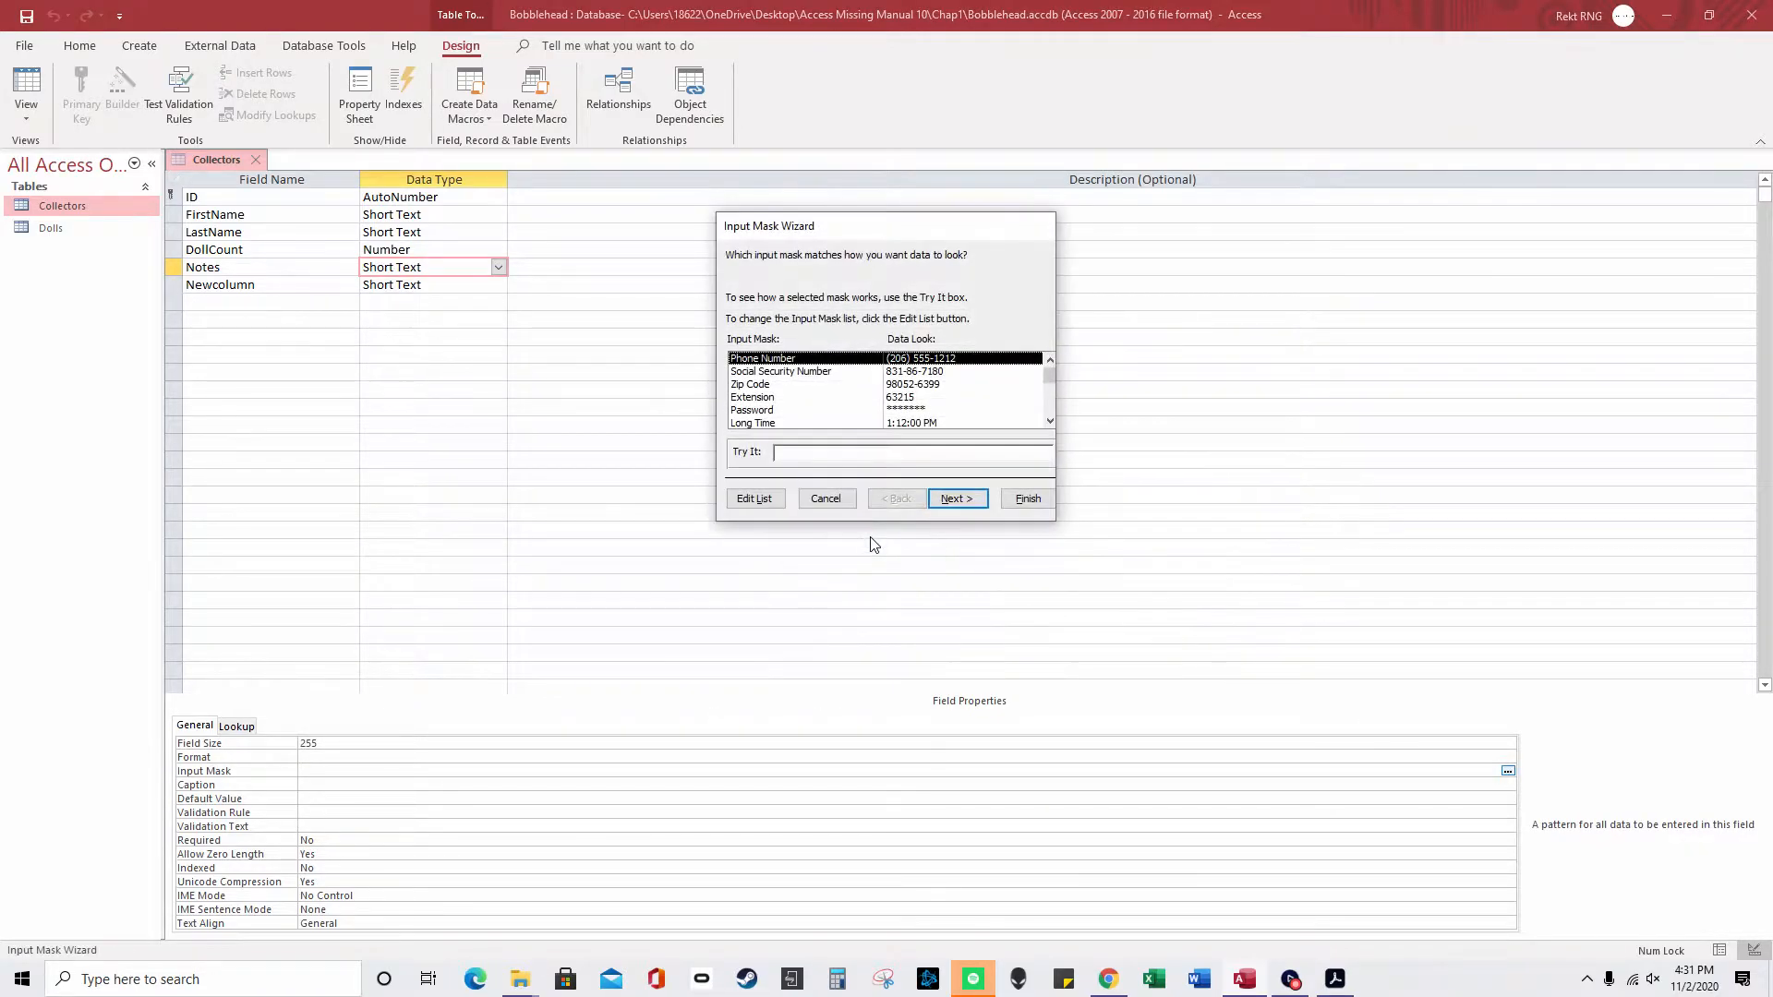
left_click(948, 501)
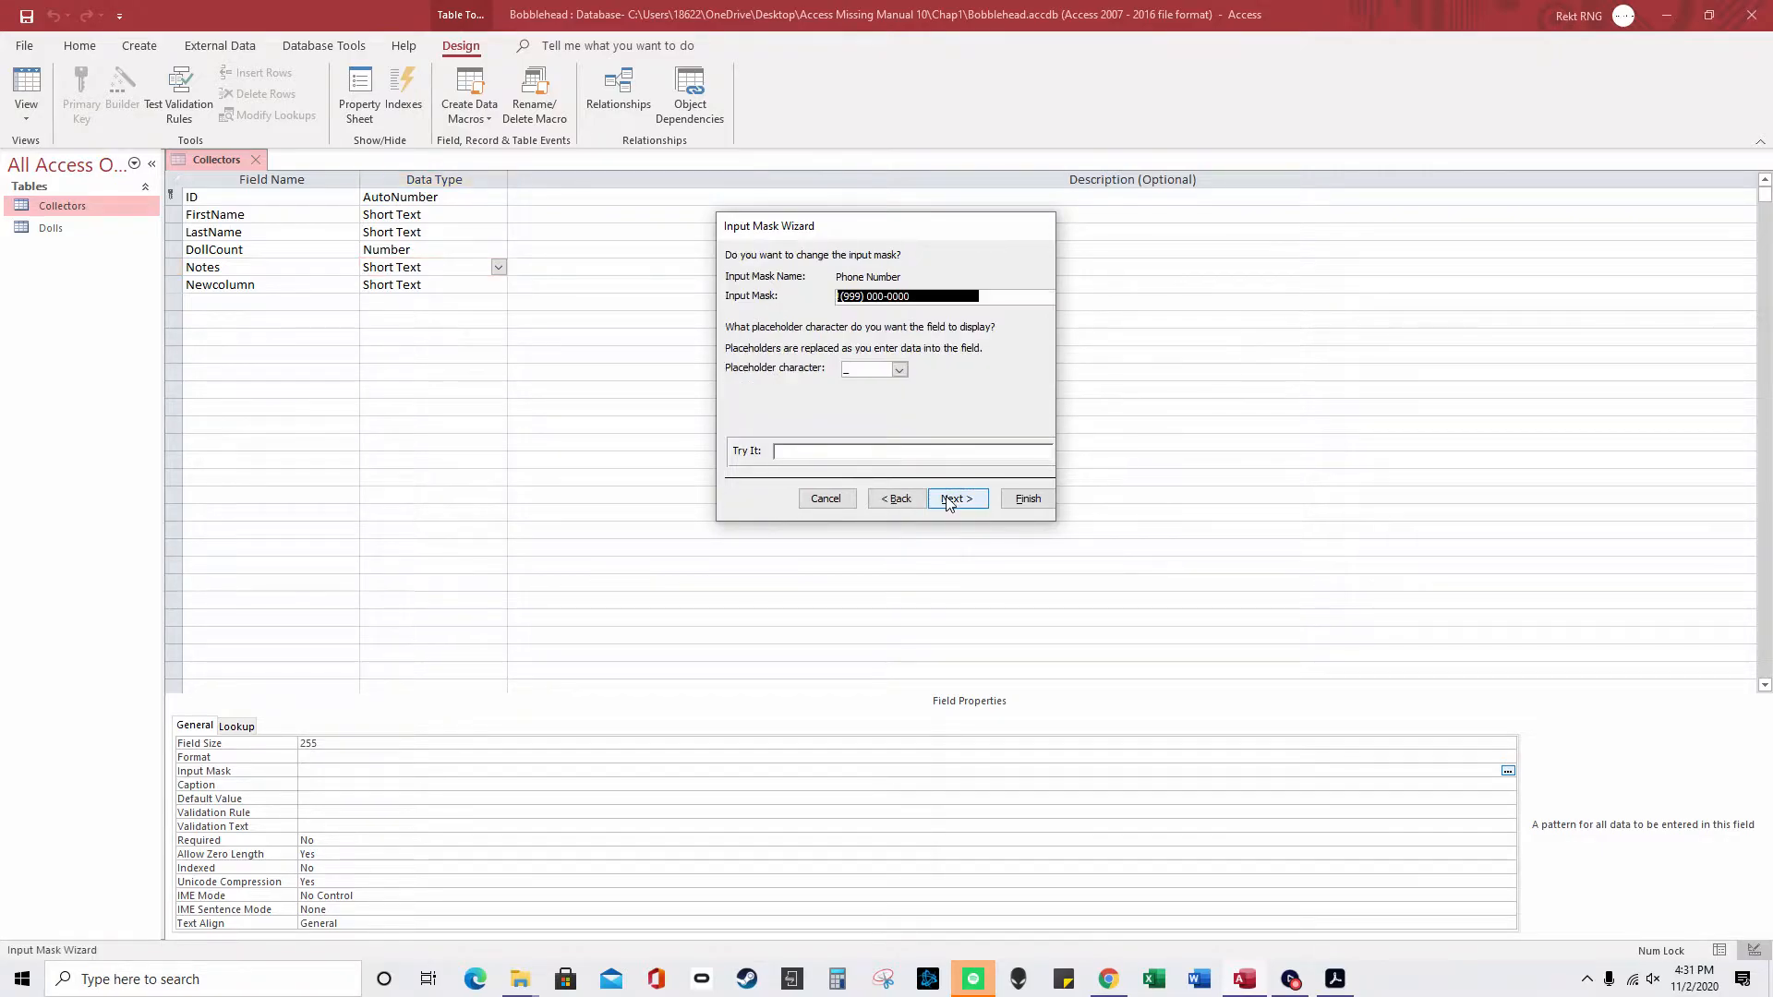
left_click(1025, 498)
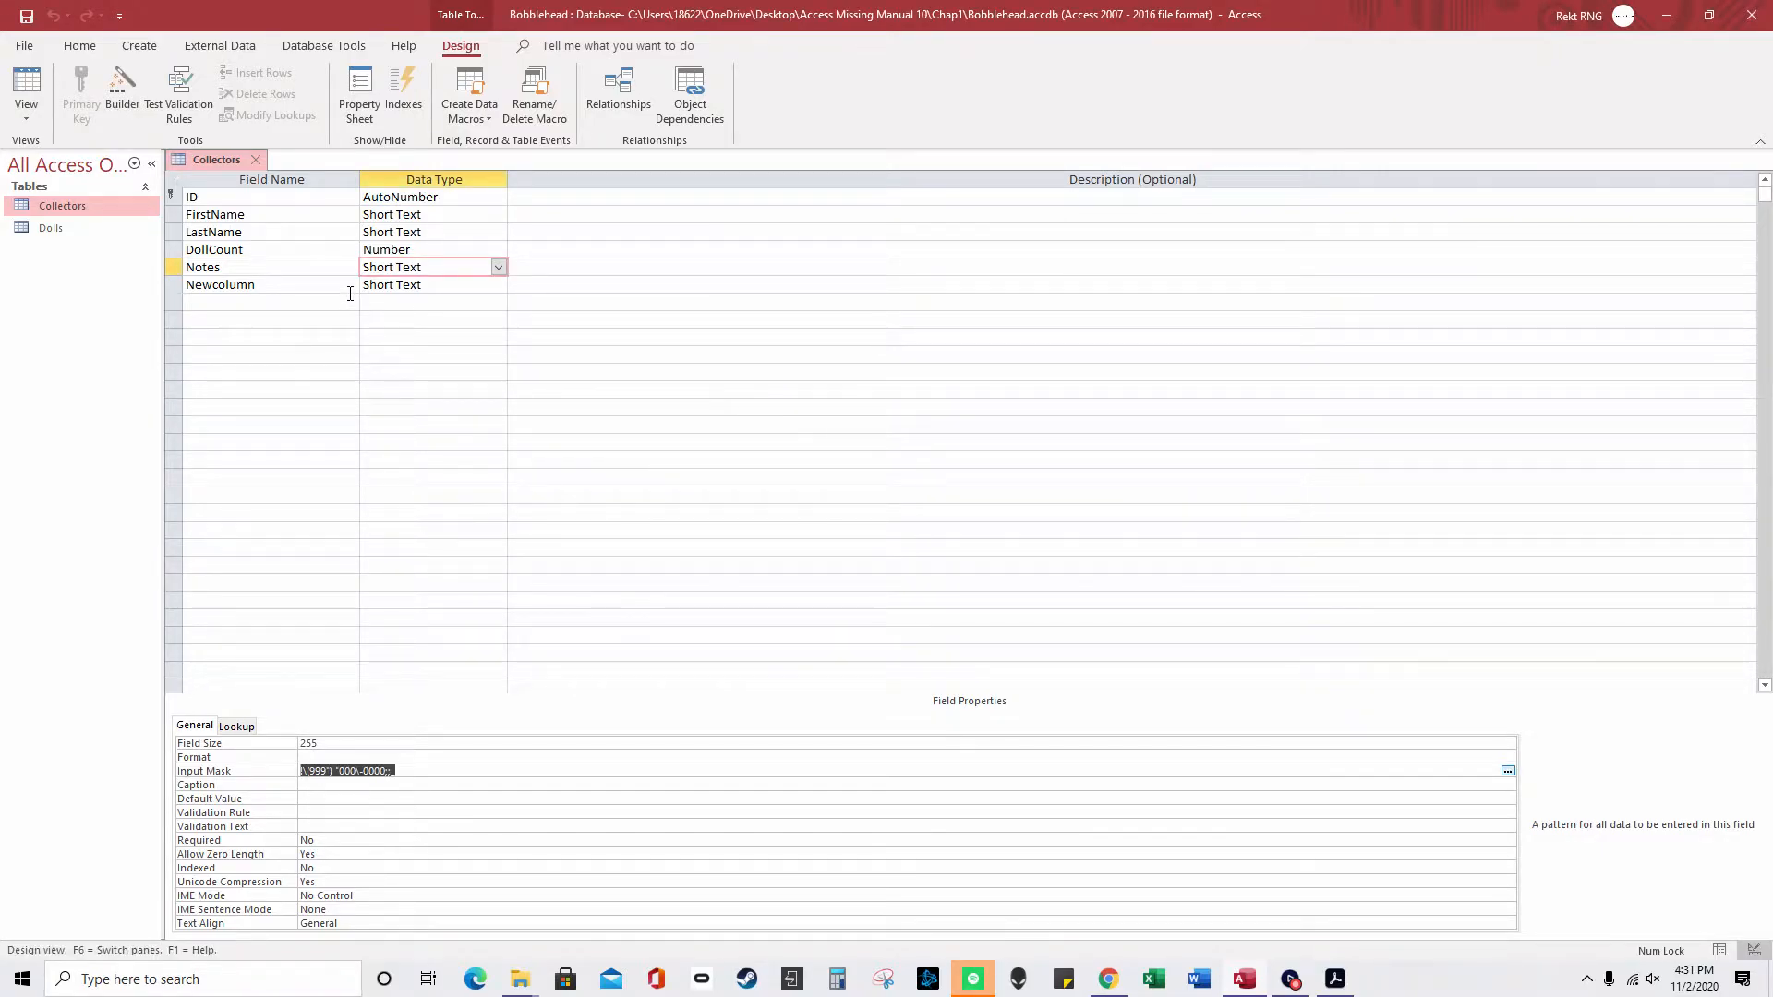
- Test the mask by entering a phone number in a new record's Notes field, then close Collectors
right_click(219, 160)
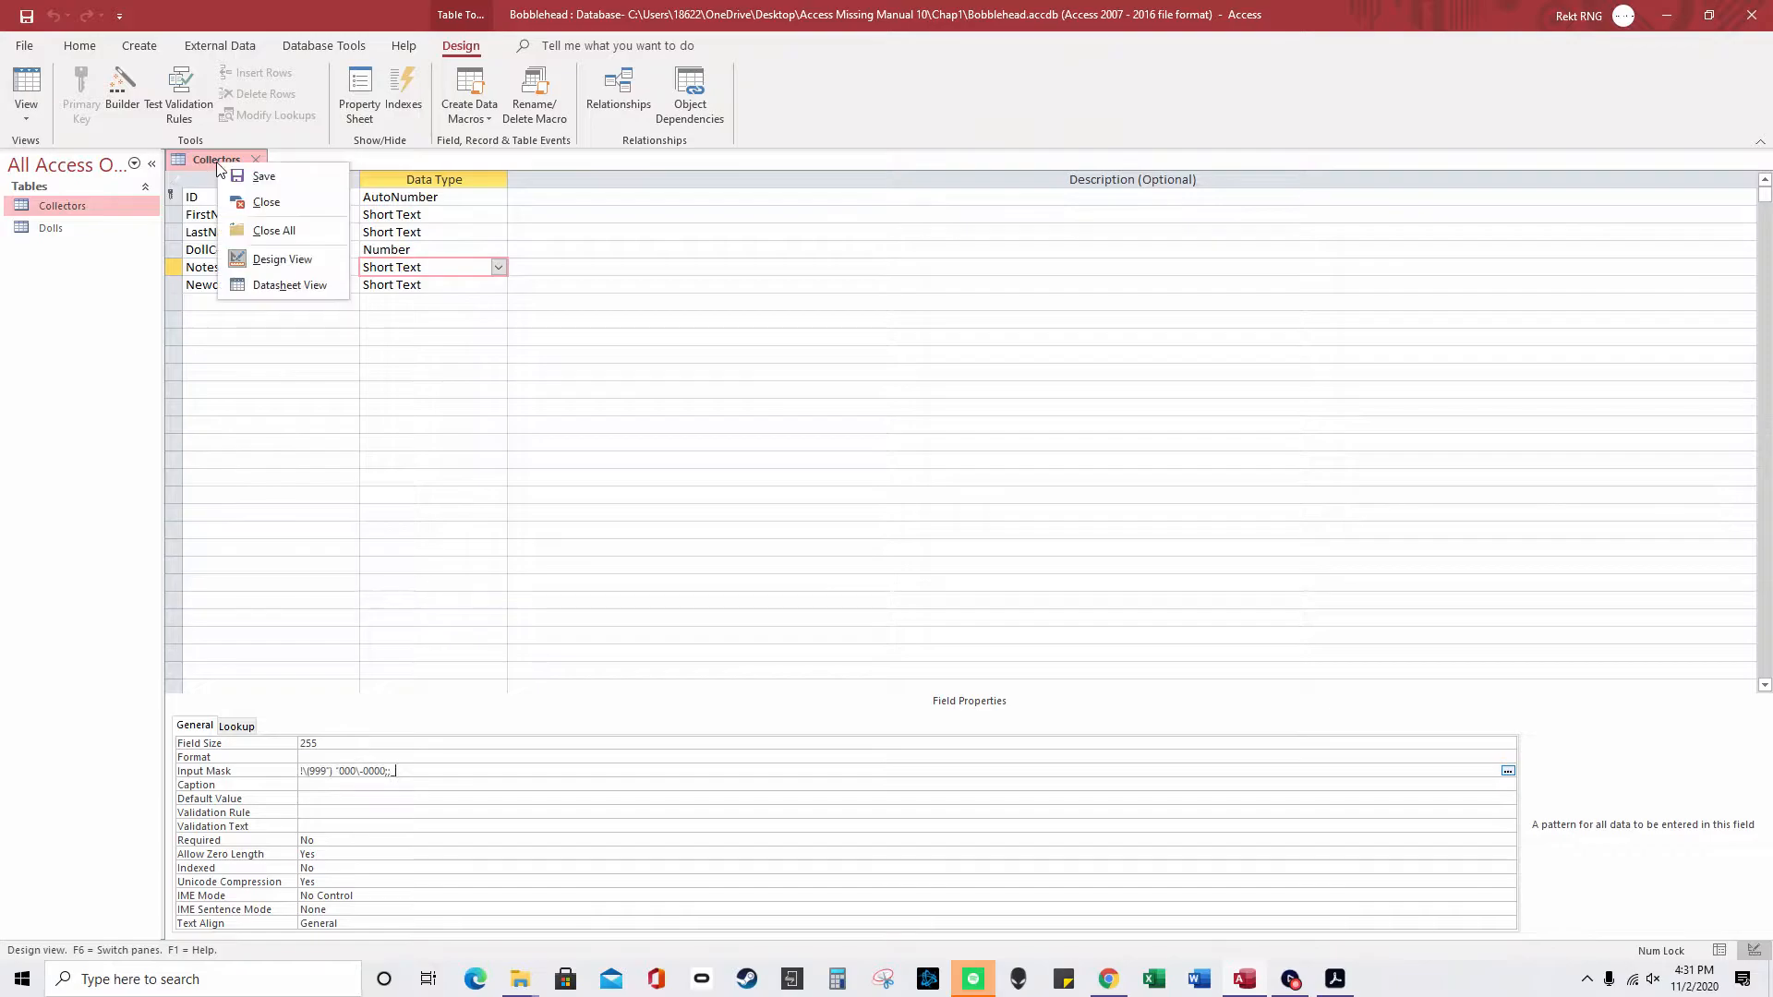
left_click(282, 285)
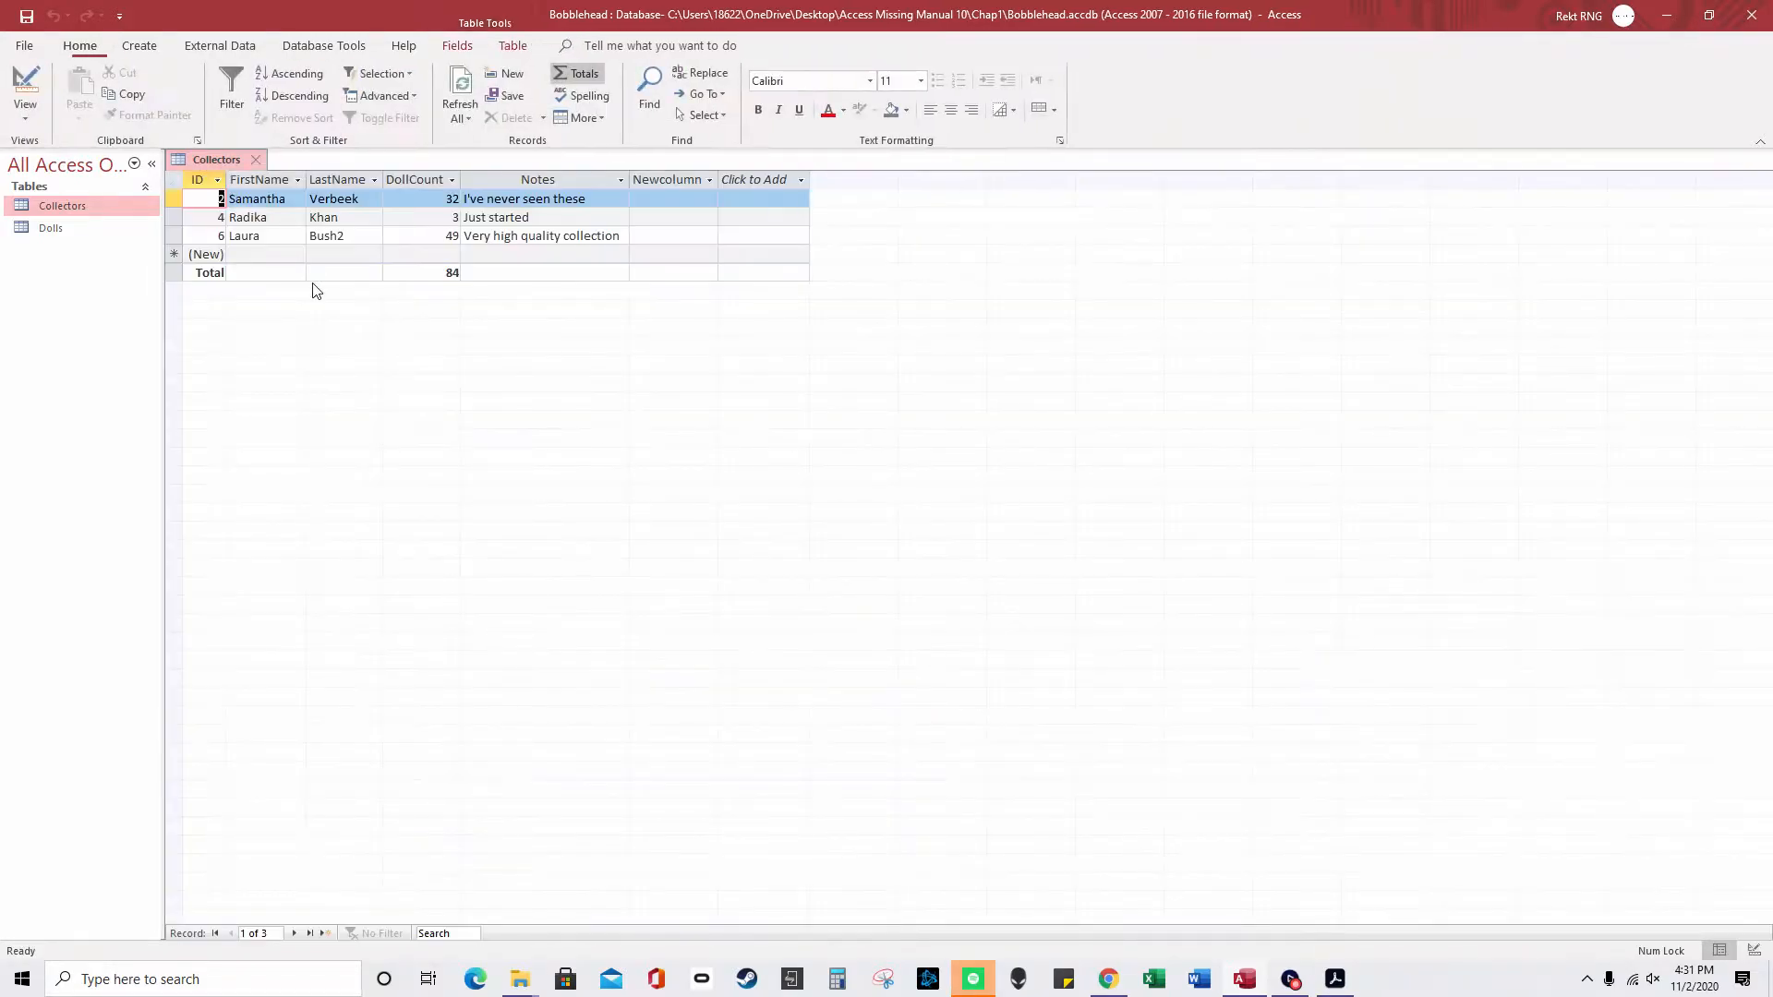
left_click(545, 255)
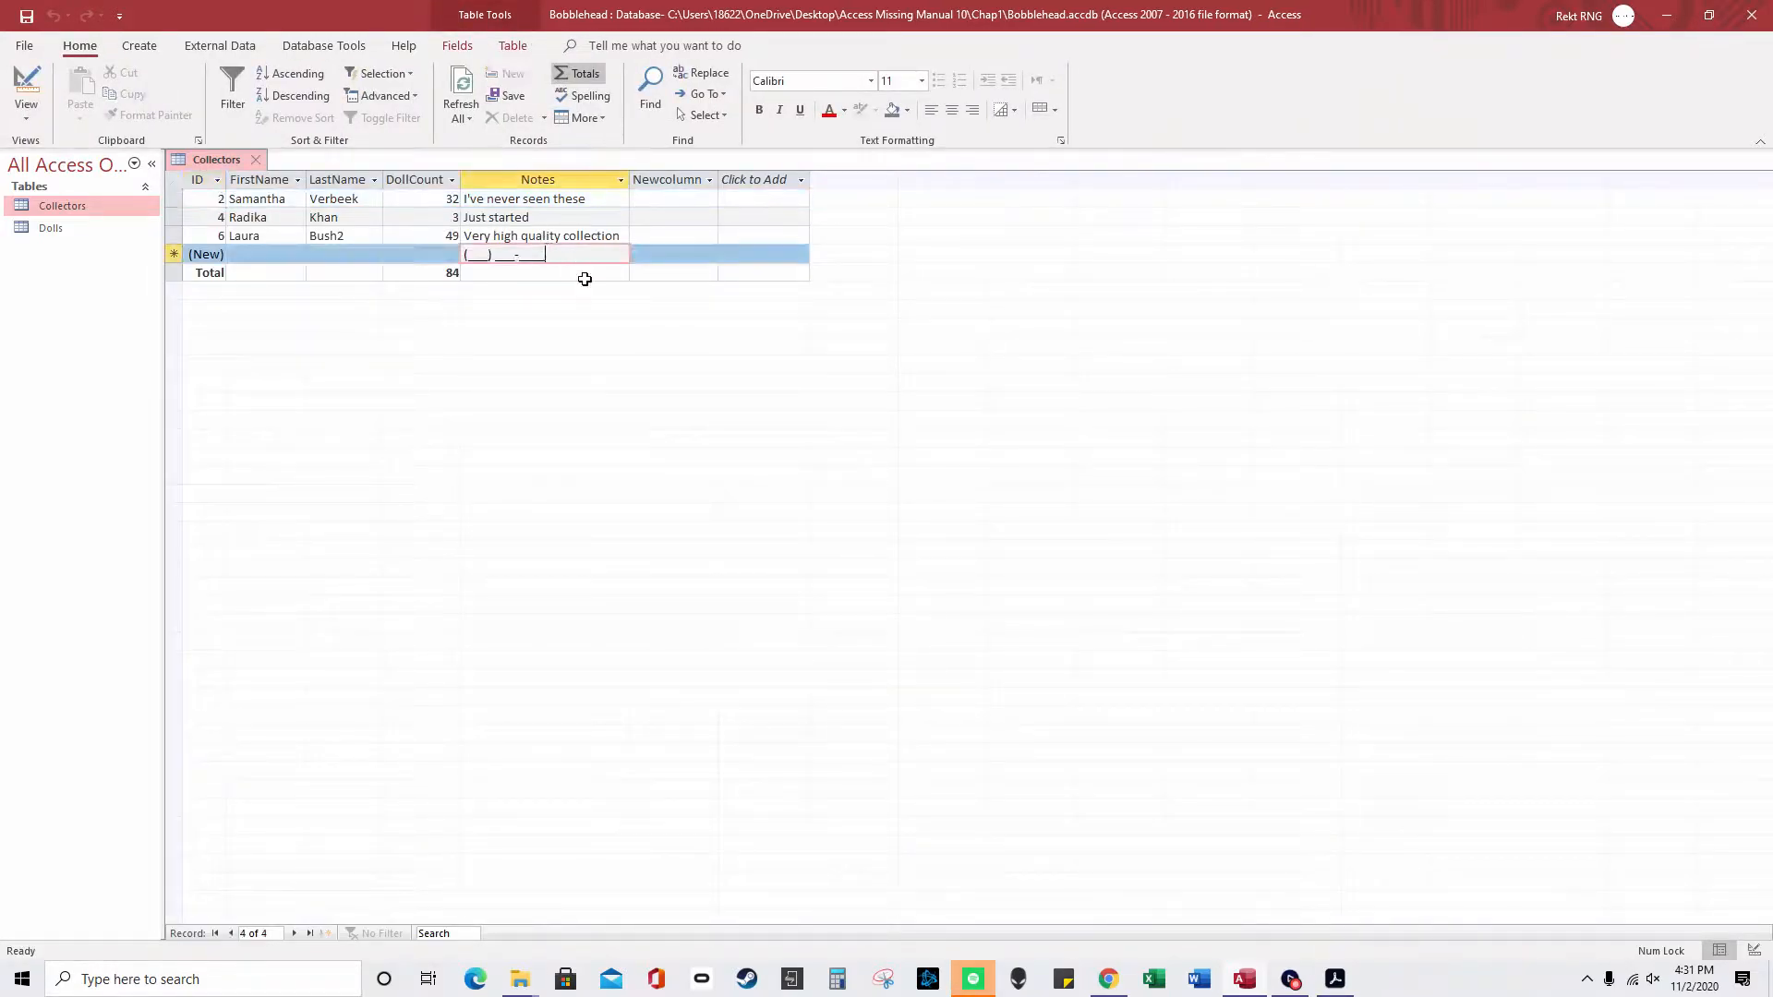
left_click(489, 261)
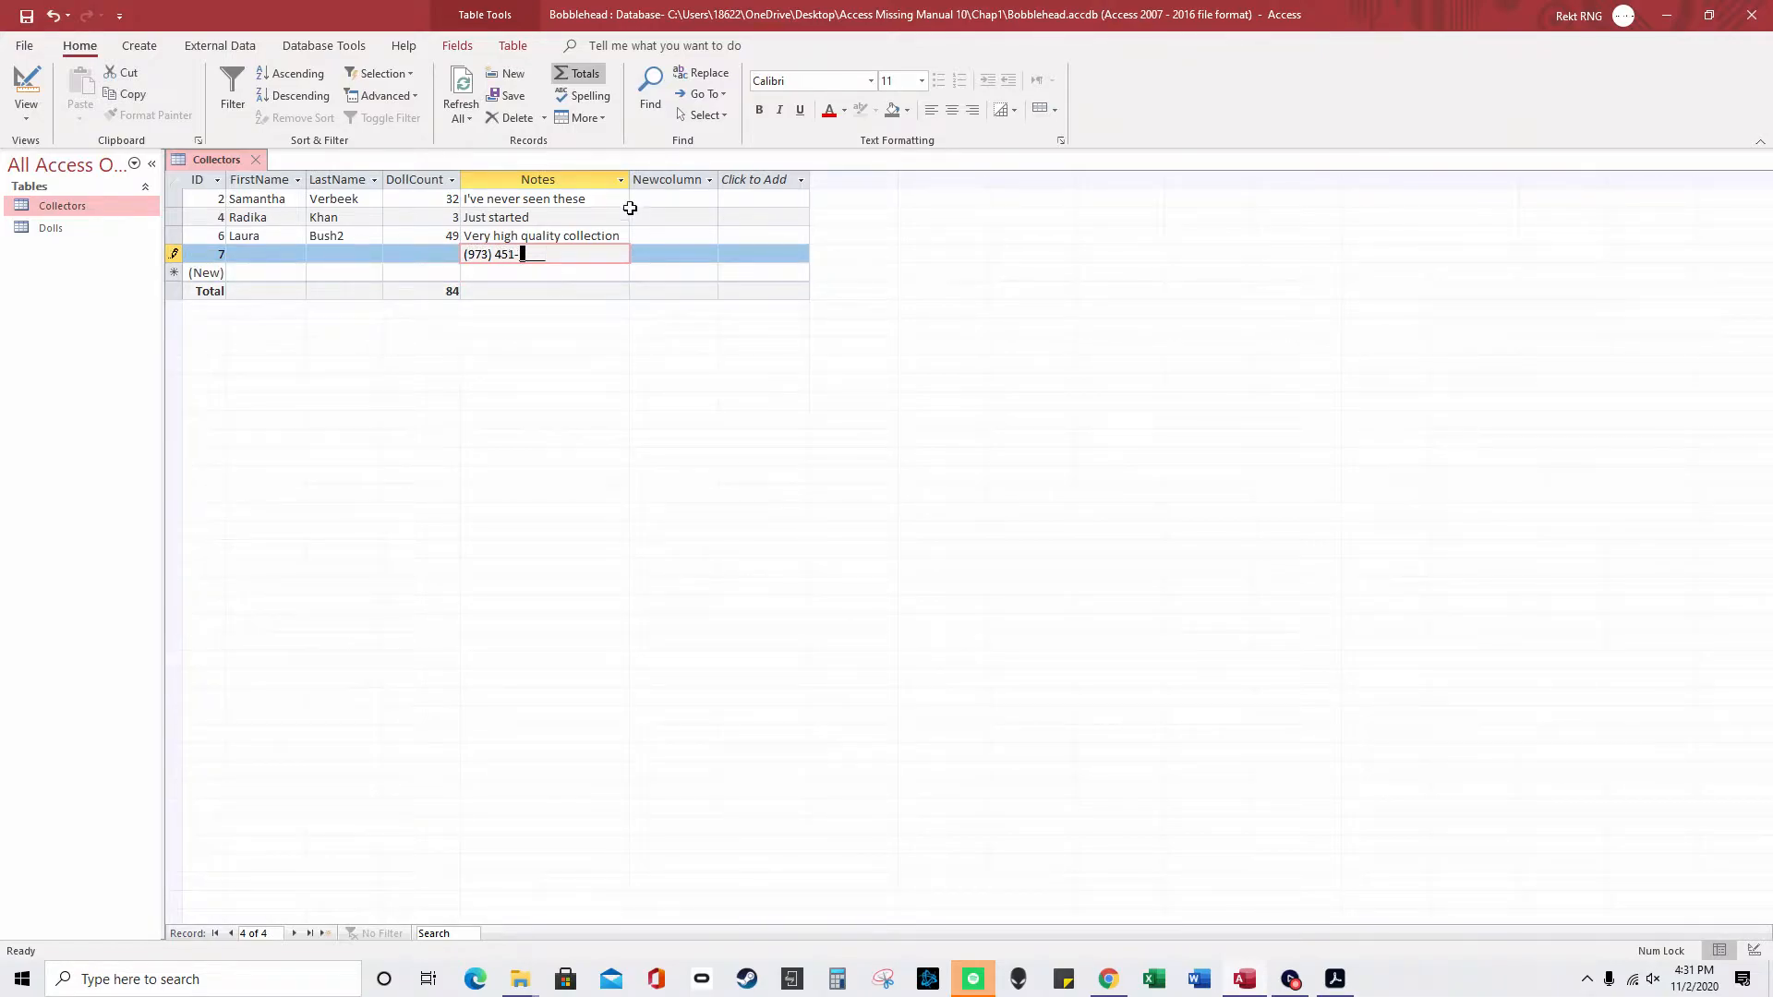
right_click(214, 159)
left_click(268, 245)
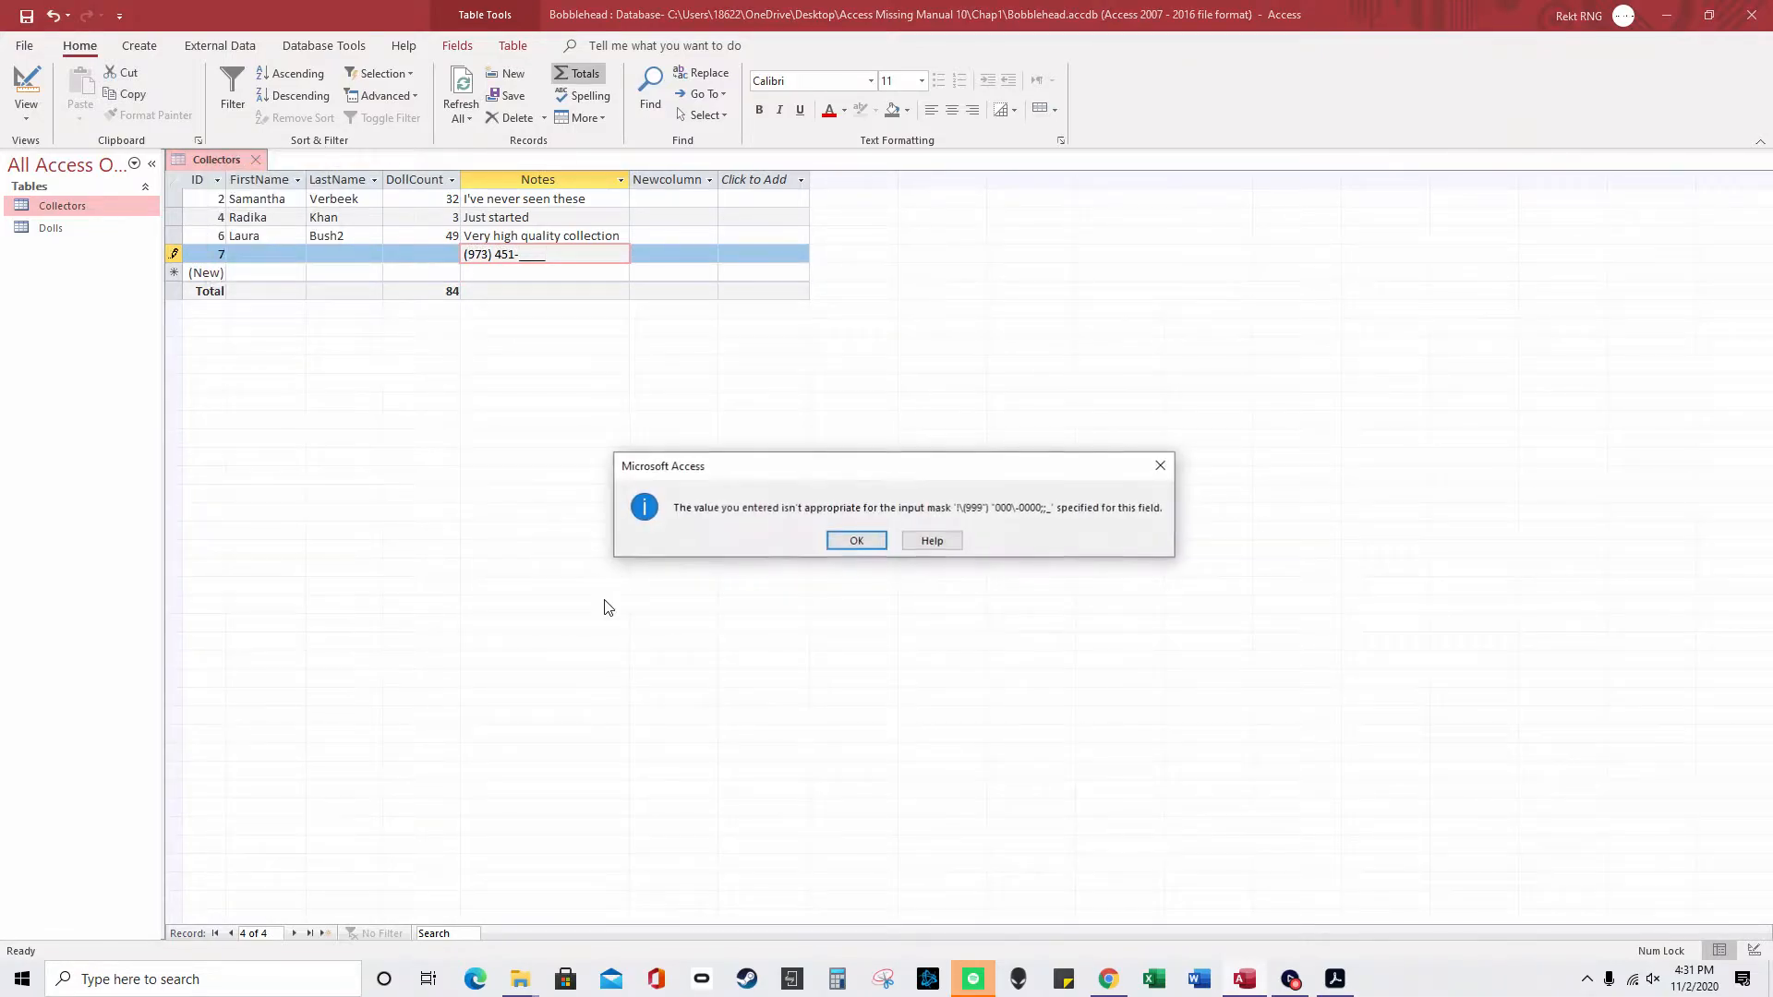
left_click(856, 546)
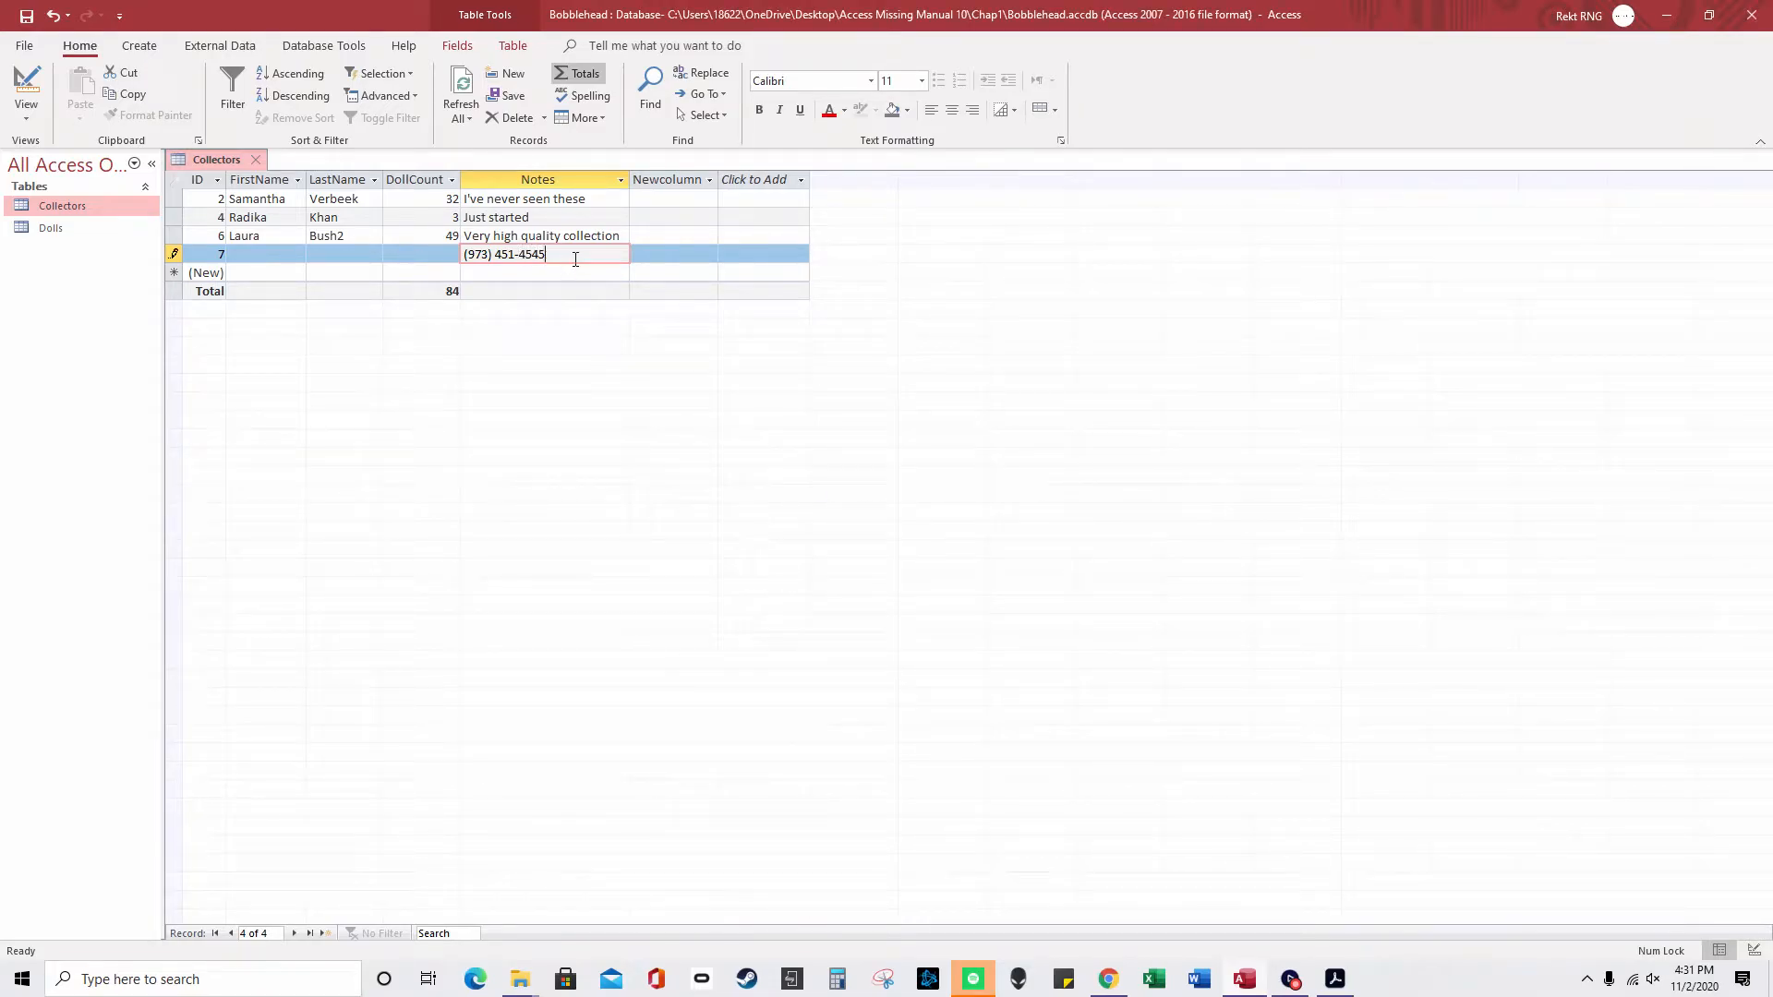
left_click(255, 158)
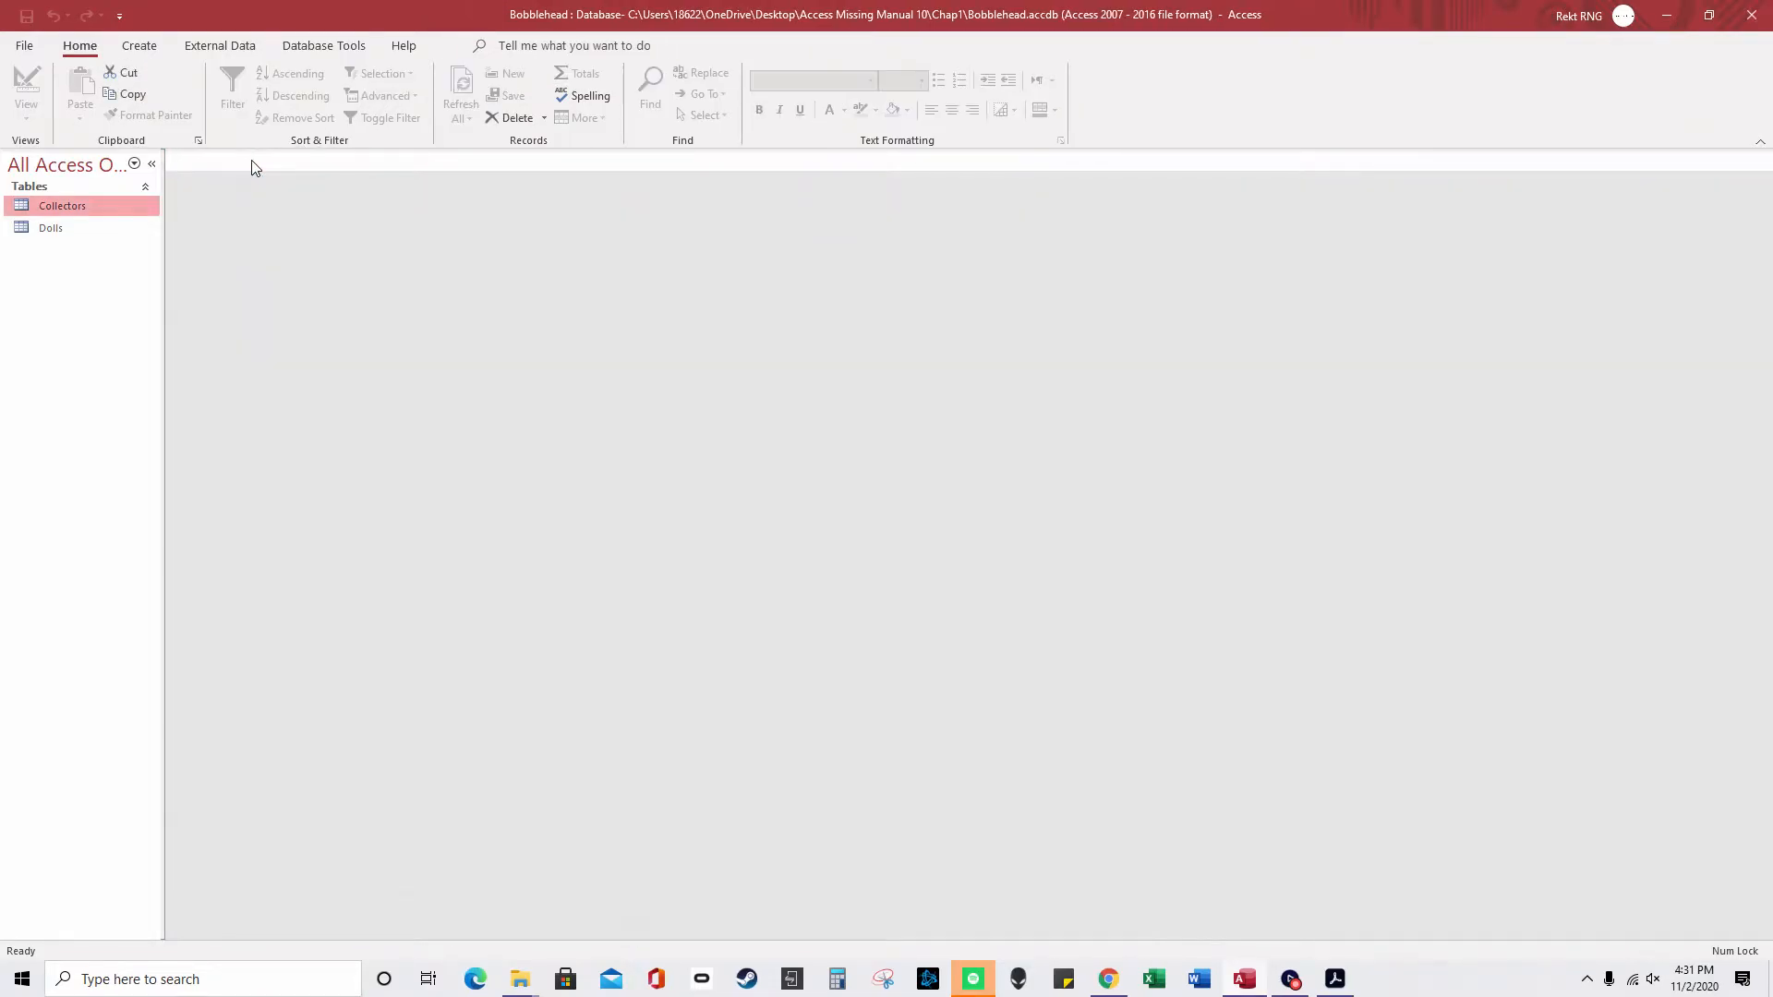
- Reopen Collectors in Design view and change Newcolumn's data type to Date/Time
double_click(61, 205)
right_click(109, 213)
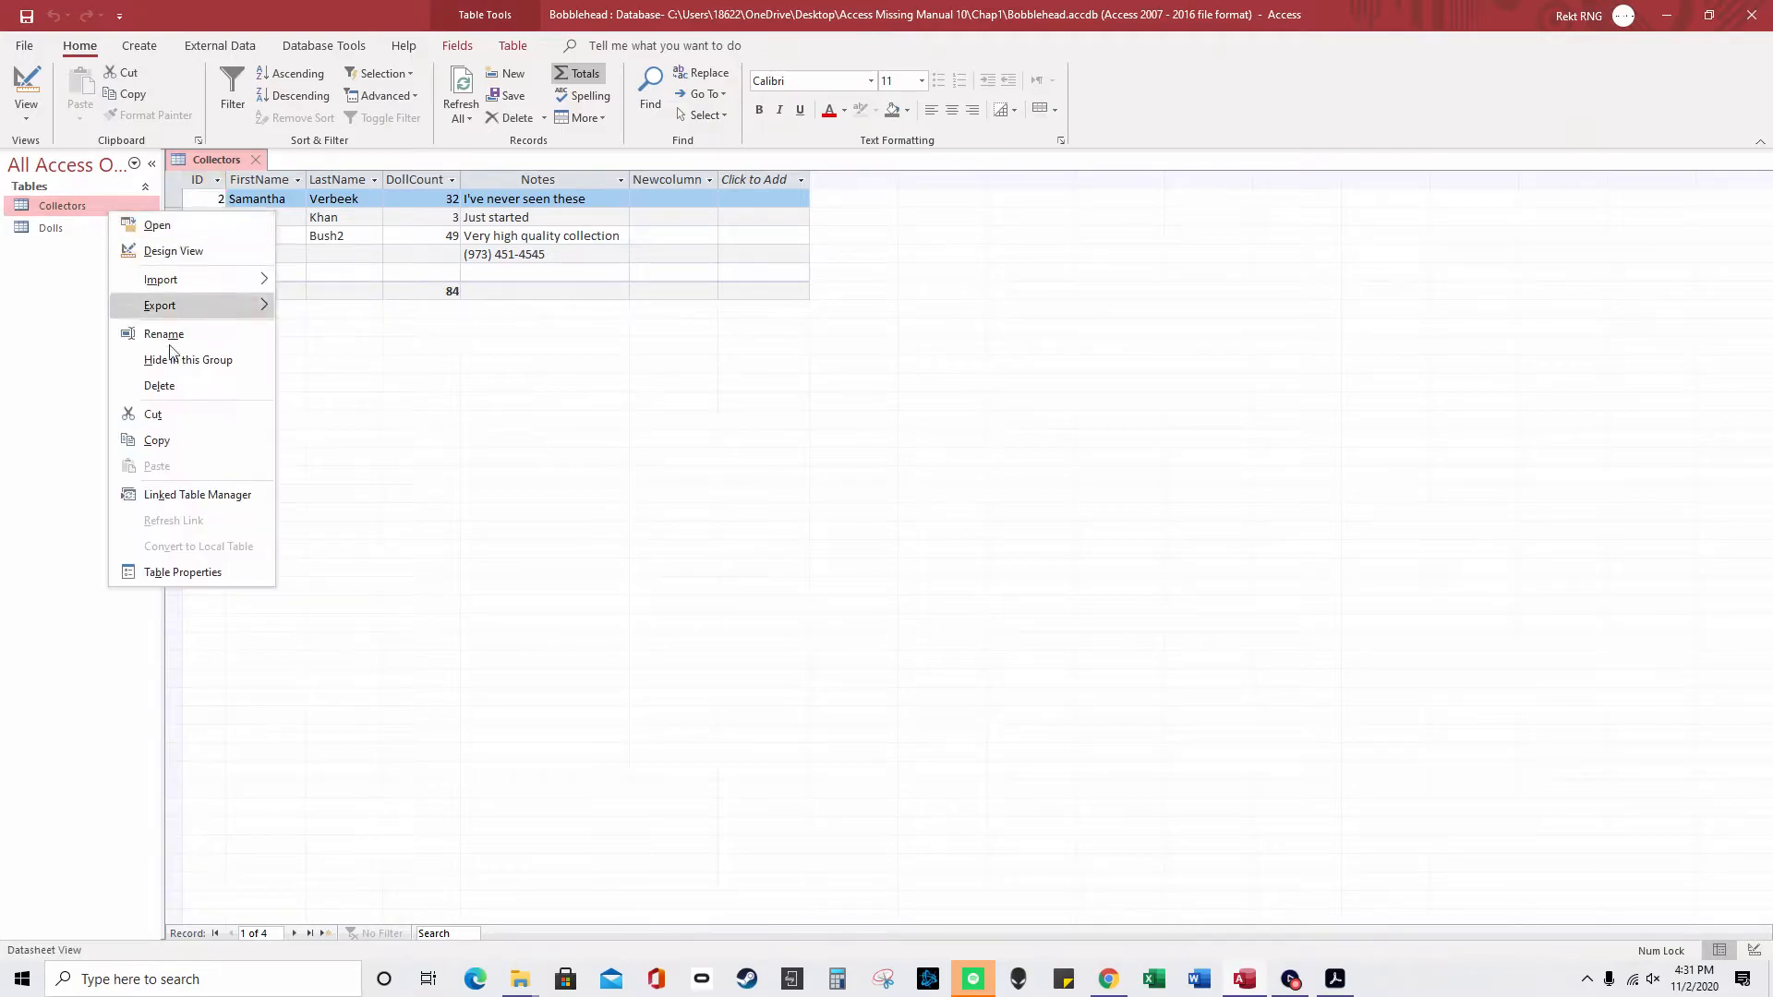
left_click(173, 251)
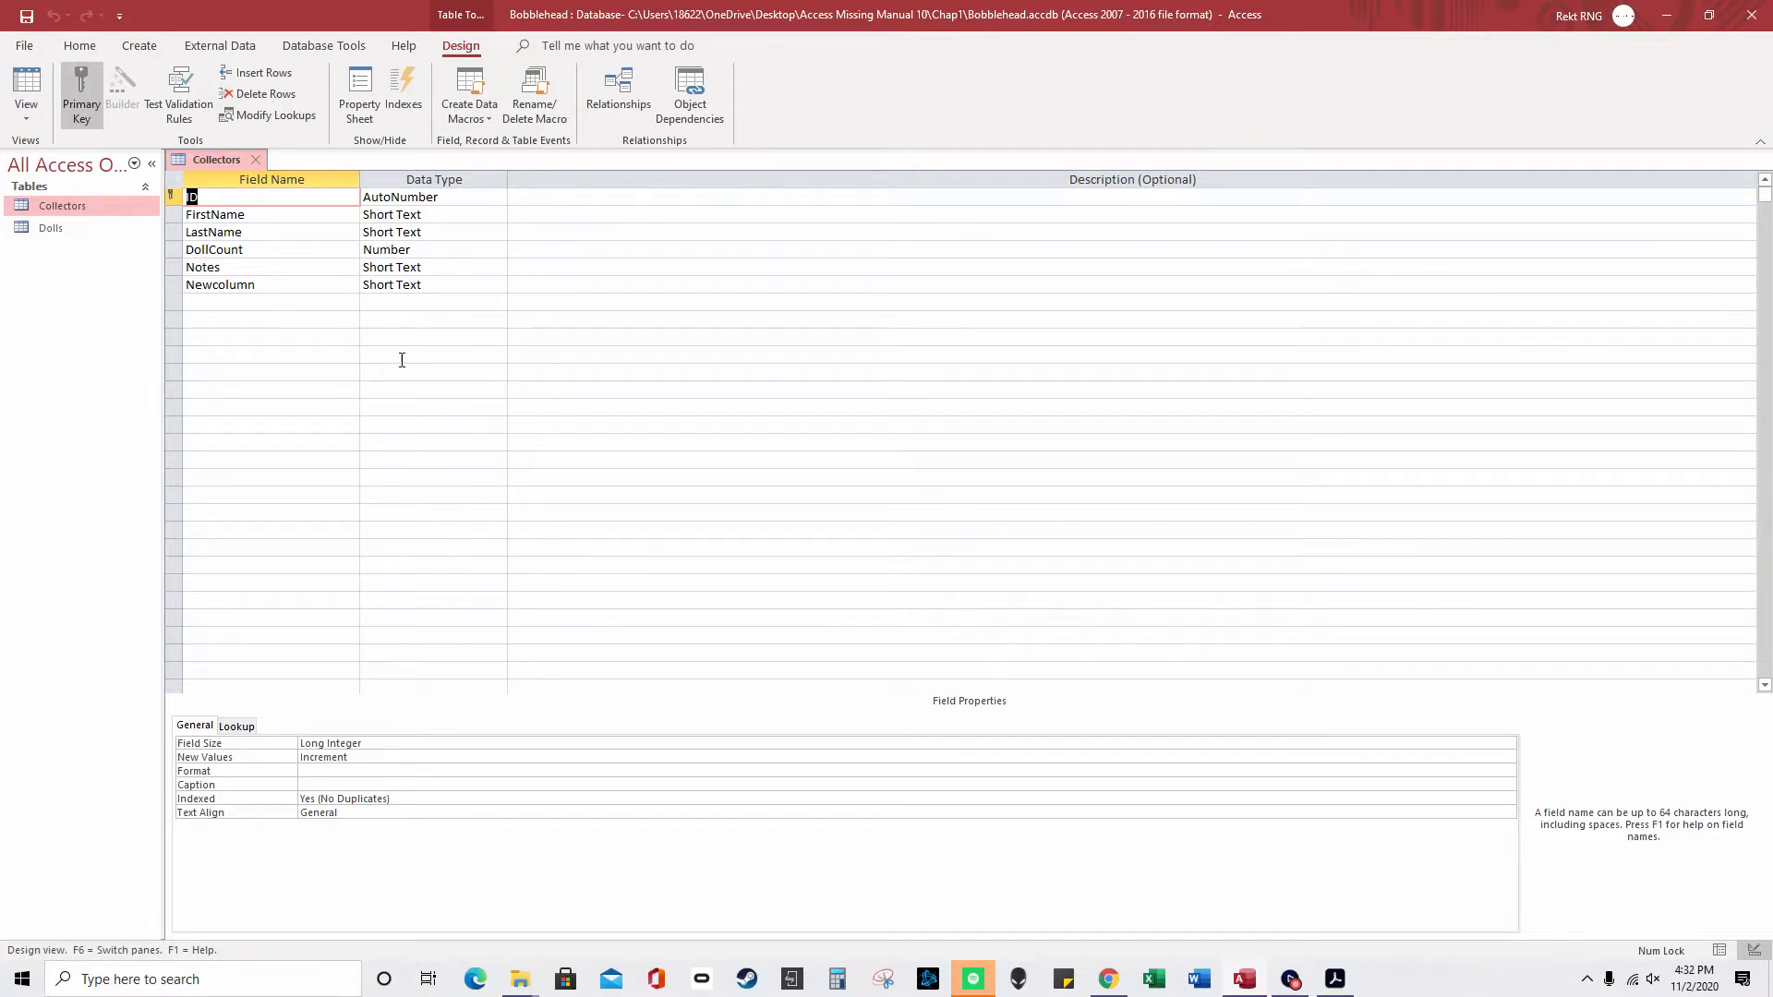
left_click(464, 301)
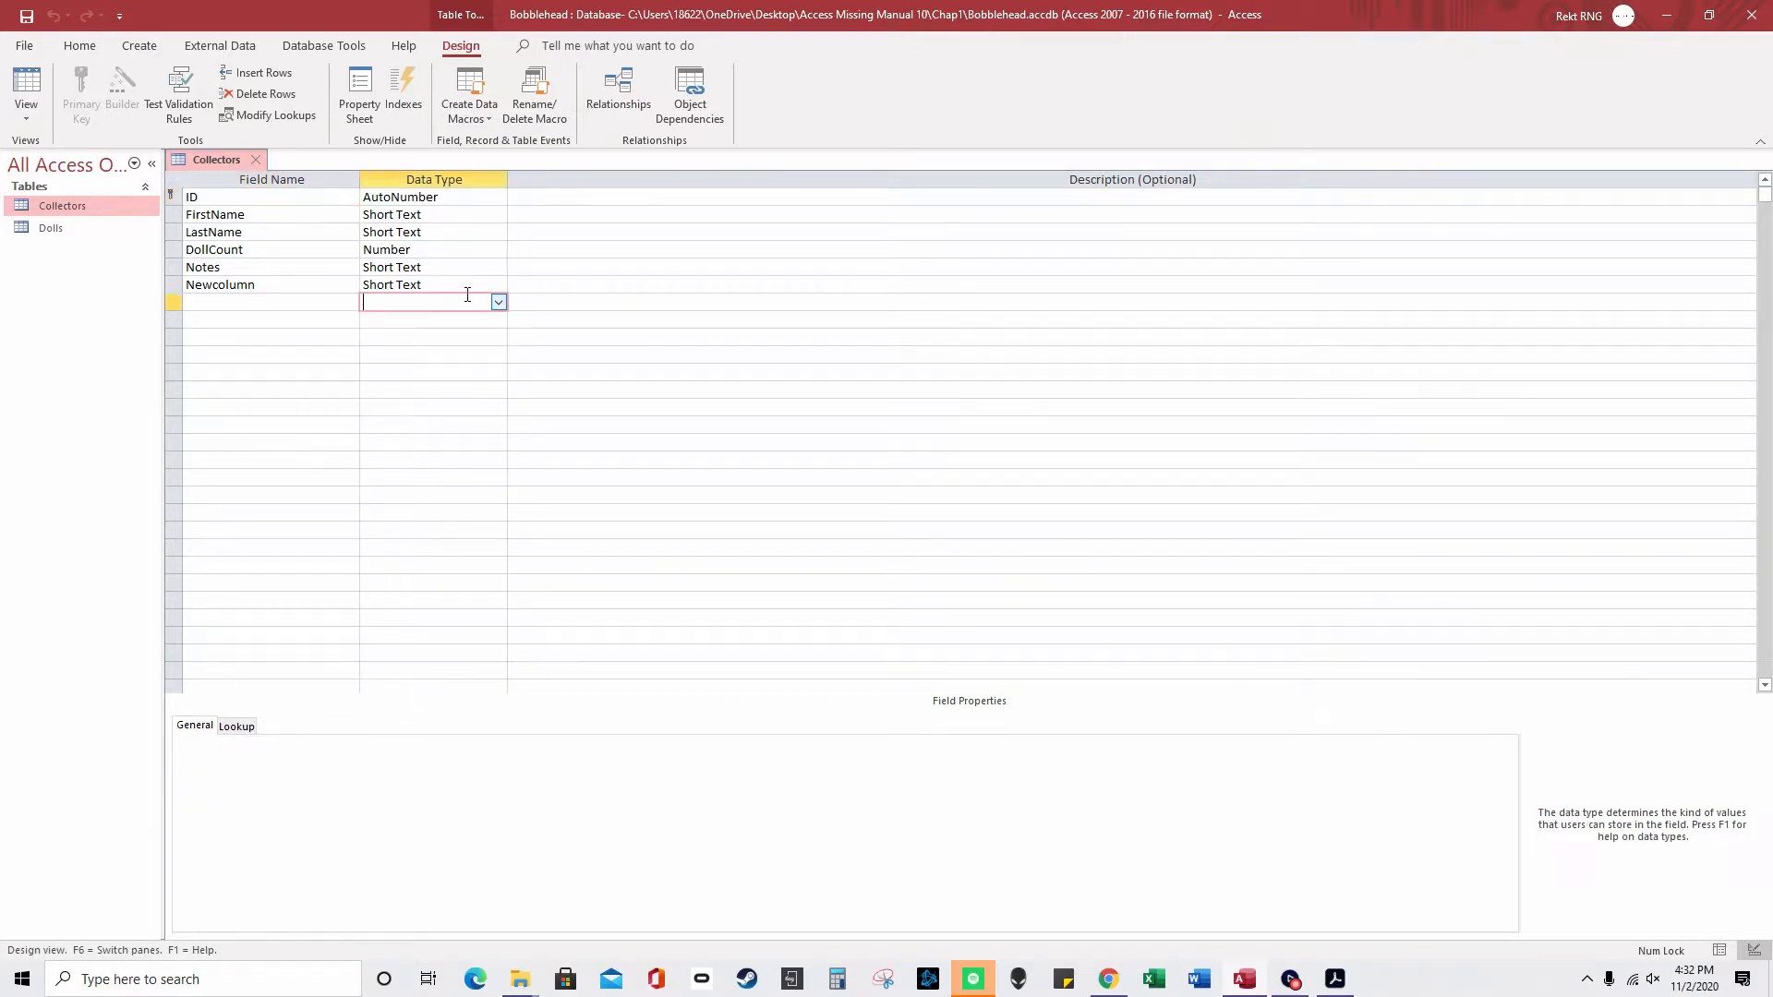
left_click(466, 291)
left_click(497, 285)
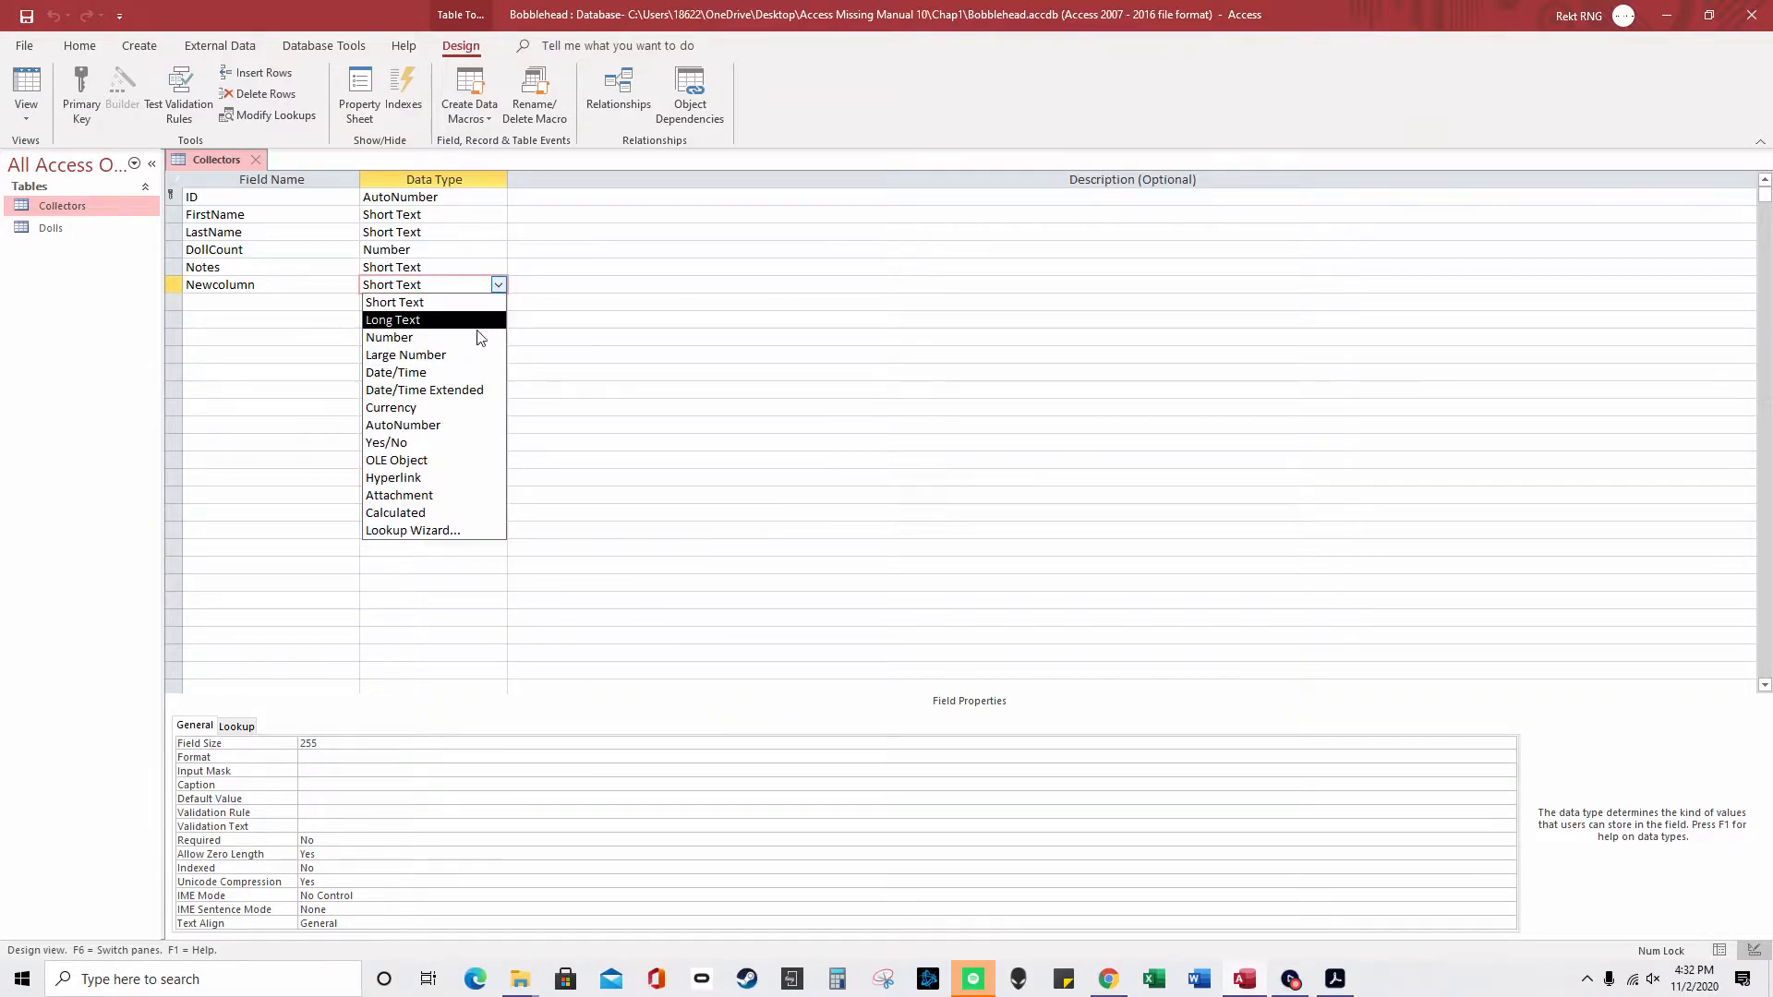
left_click(473, 372)
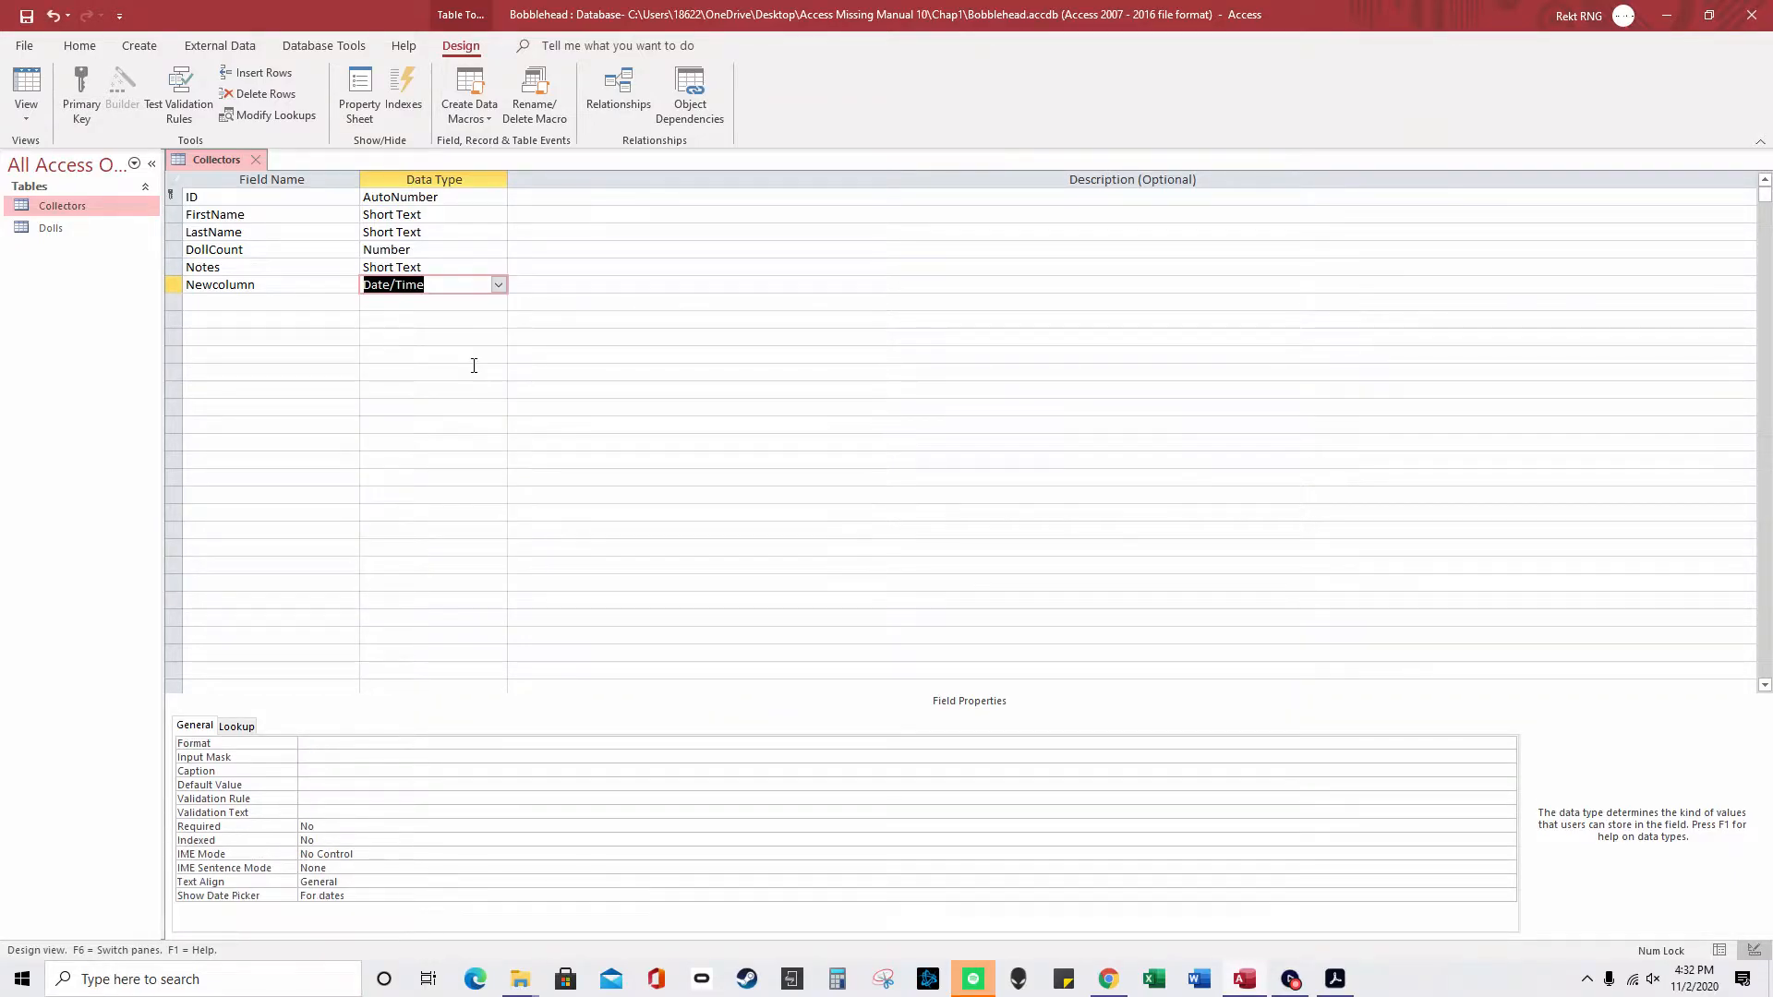
- Give DollCount a >0 validation rule, then clear the rule again
left_click(313, 798)
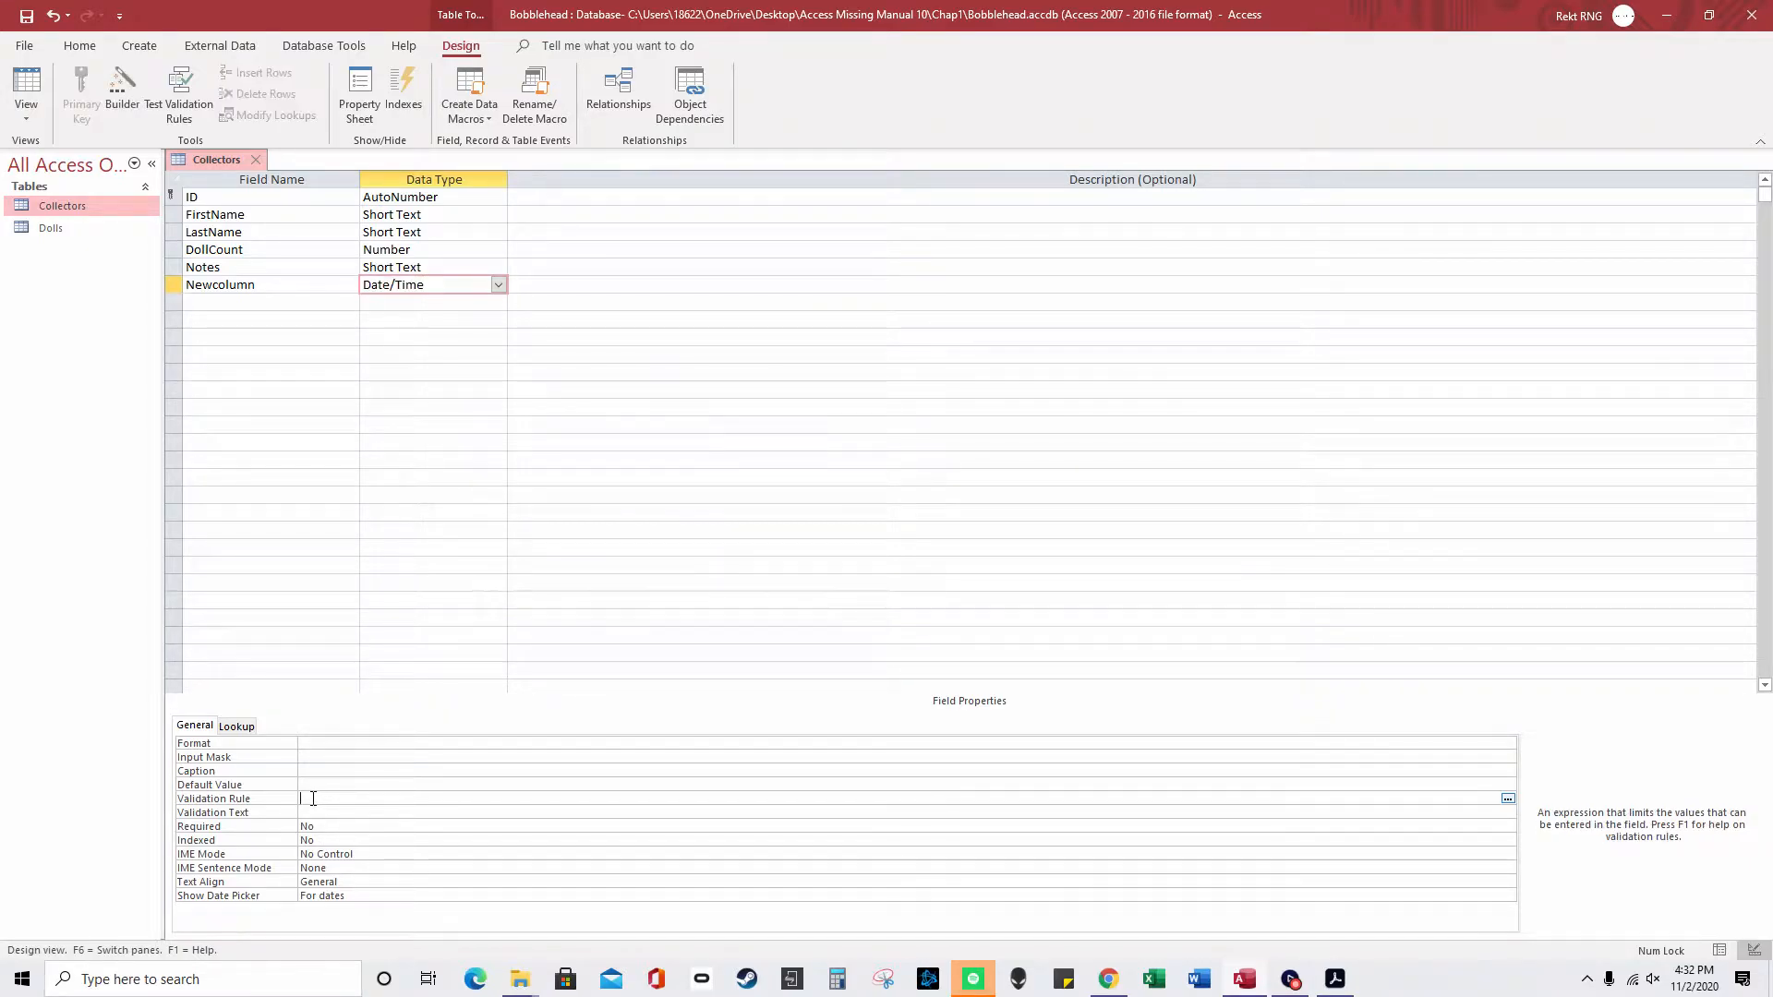
left_click(455, 249)
left_click(307, 827)
type(">0")
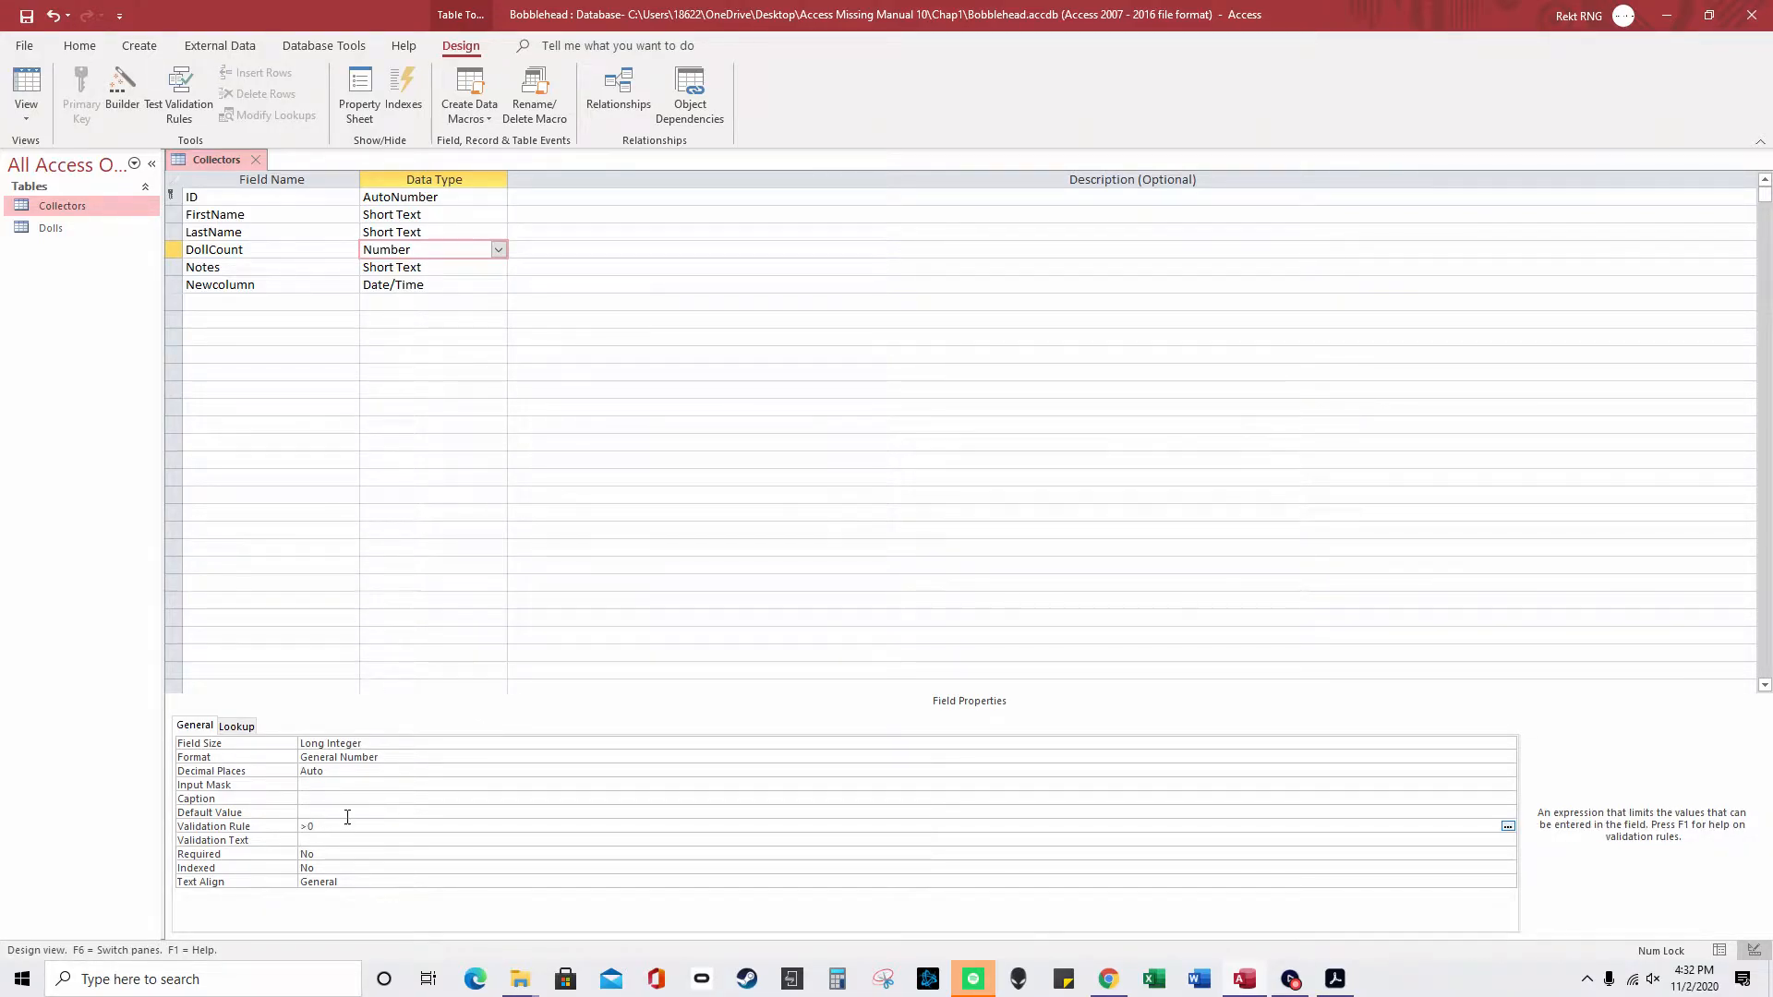
double_click(304, 826)
left_click_drag(328, 831, 306, 825)
type("<")
key("BackSpace")
key("BackSpace")
left_click(457, 284)
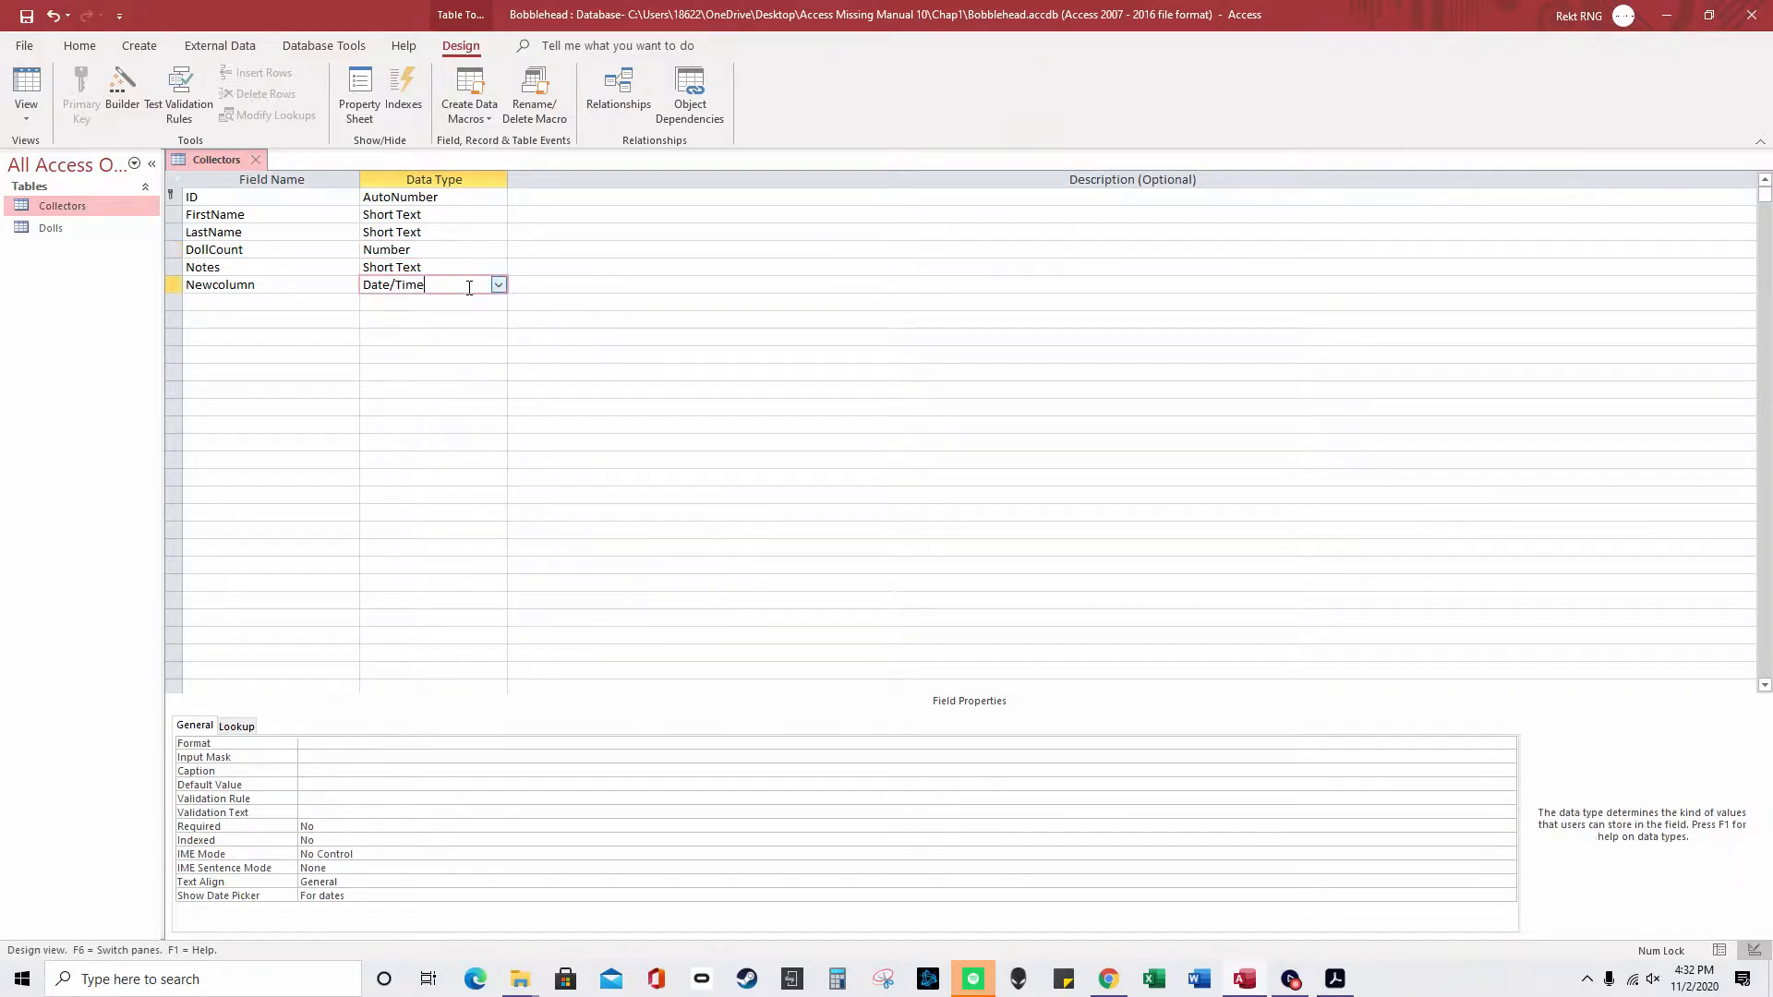
left_click(315, 798)
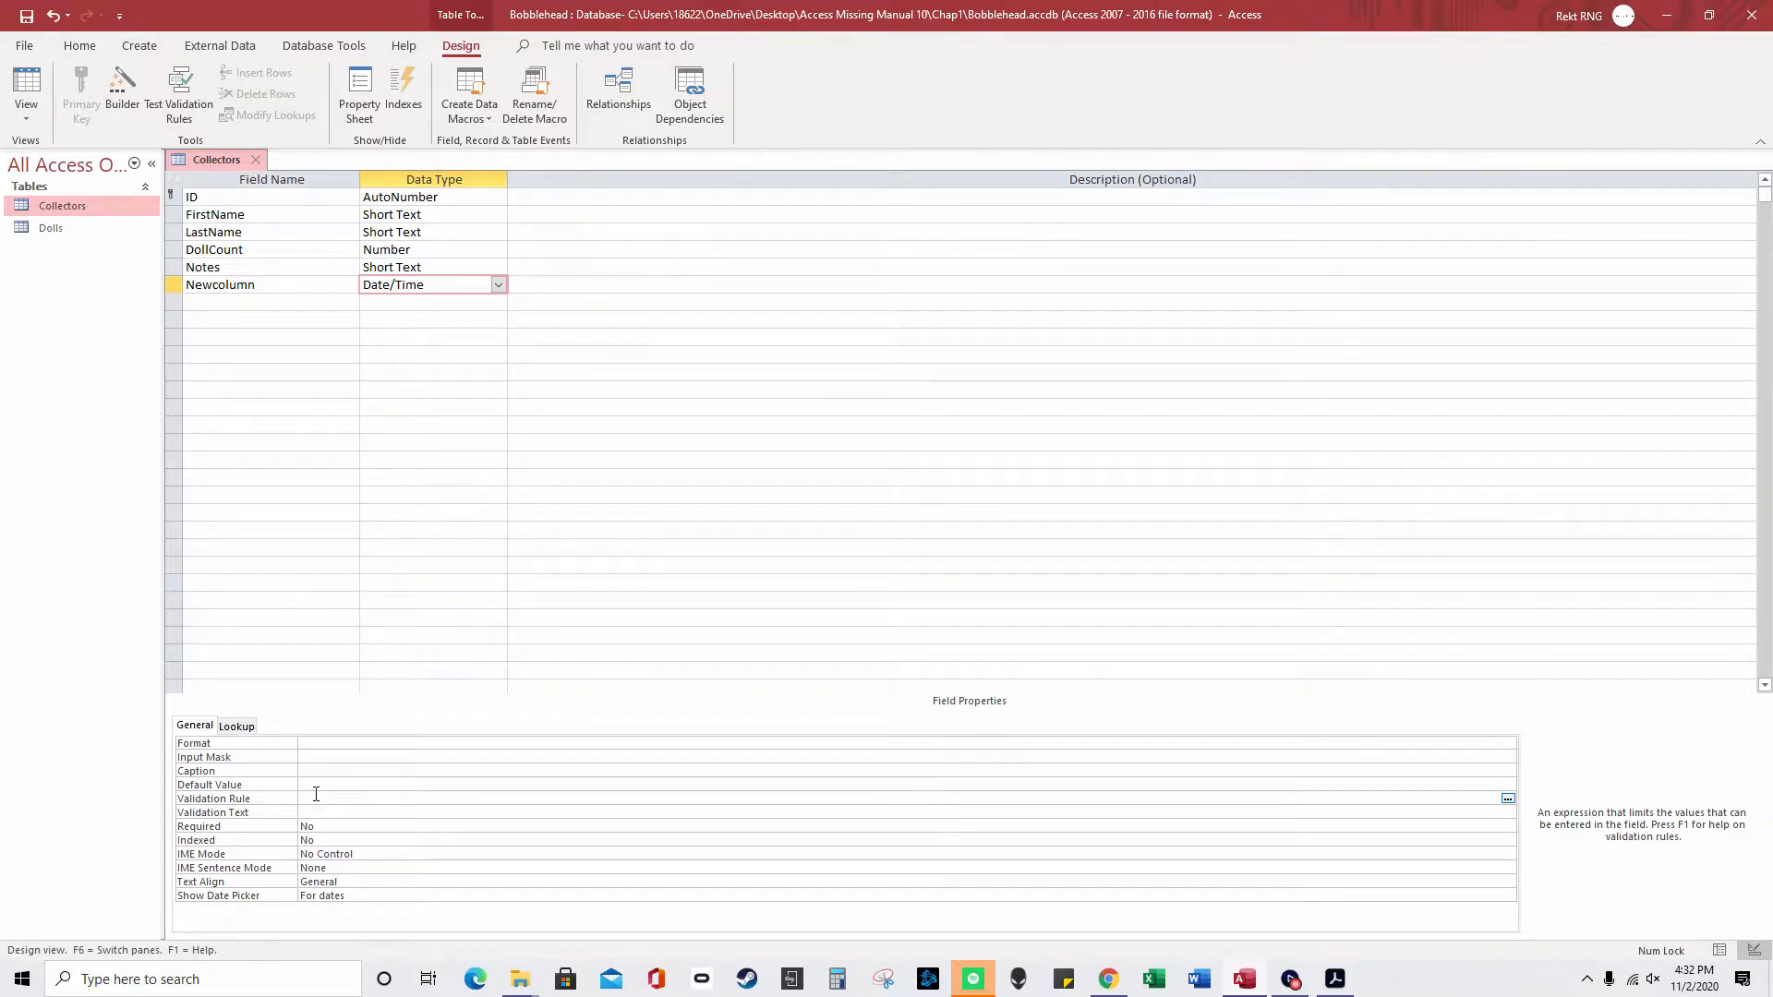
type(">")
type("#1/30/2020")
type("#")
left_click_drag(306, 800, 295, 799)
type("<")
type("=")
key("BackSpace")
key("BackSpace")
type(">=")
key("BackSpace")
key("BackSpace")
key("shift+Right")
key("shift+Right")
key("shift+Right")
key("shift+Right")
key("shift+Right")
key("shift+Right")
key("shift+Right")
key("shift+Right")
key("shift+Right")
key("shift+Right")
key("shift+Right")
type(">=Date")
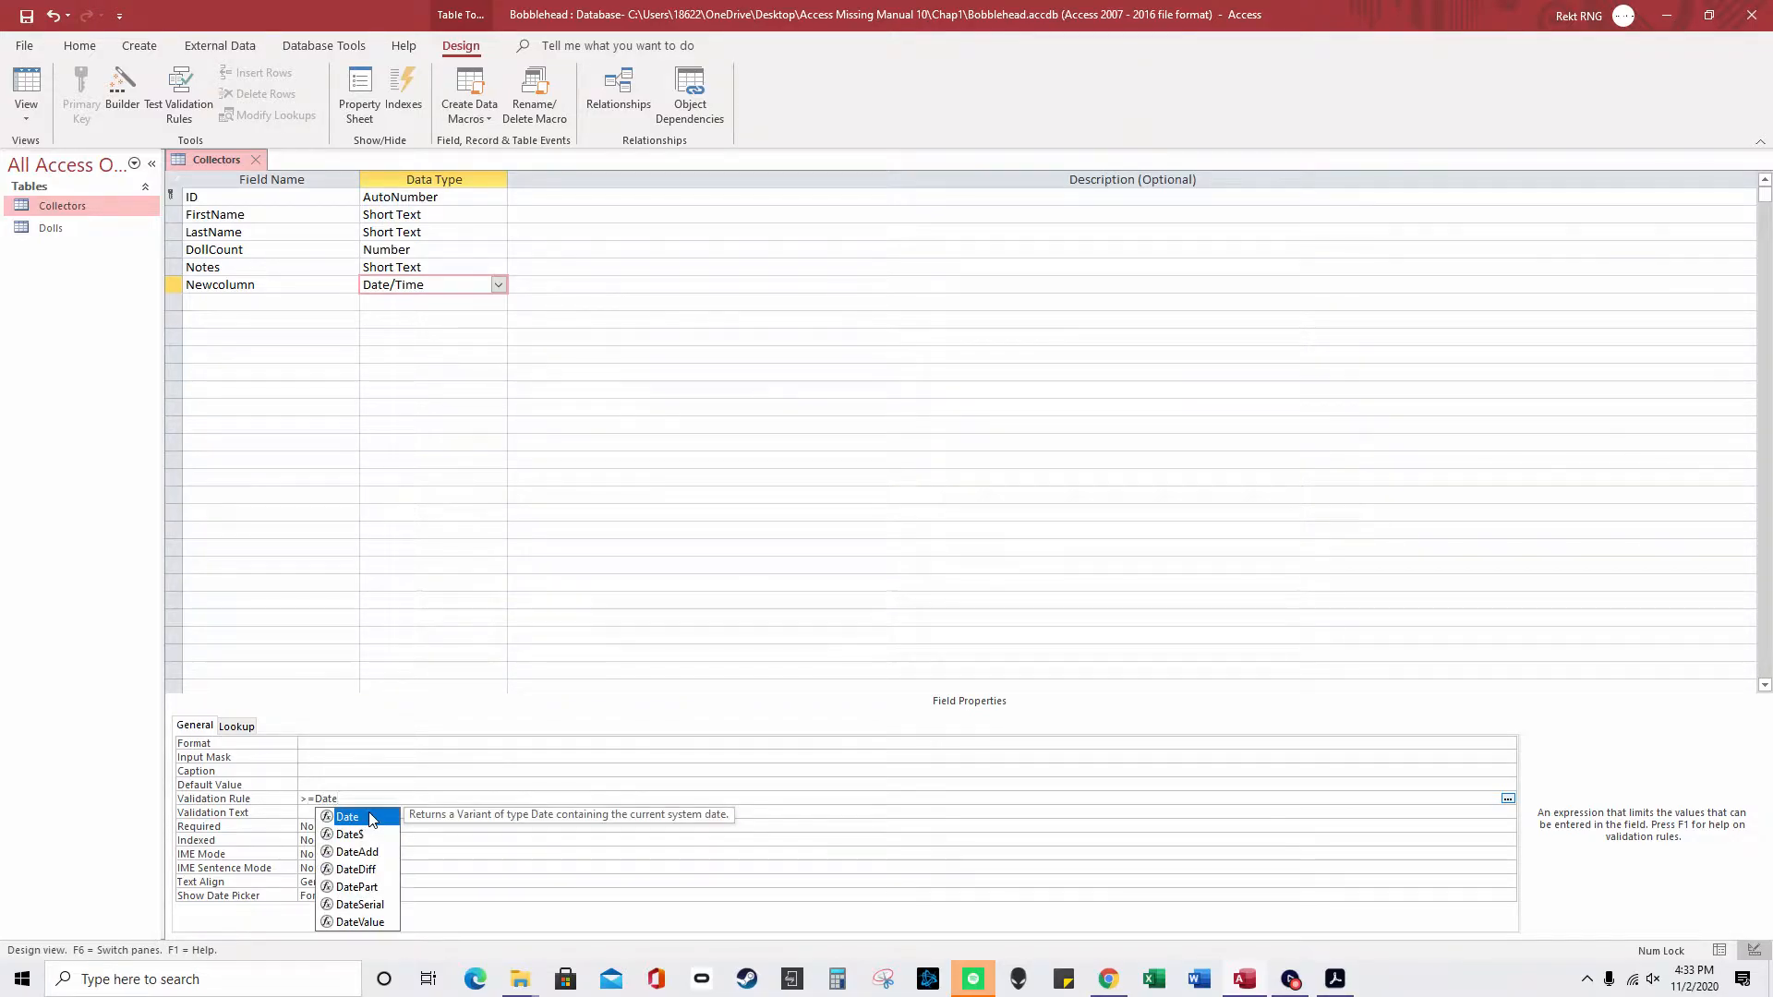
double_click(370, 818)
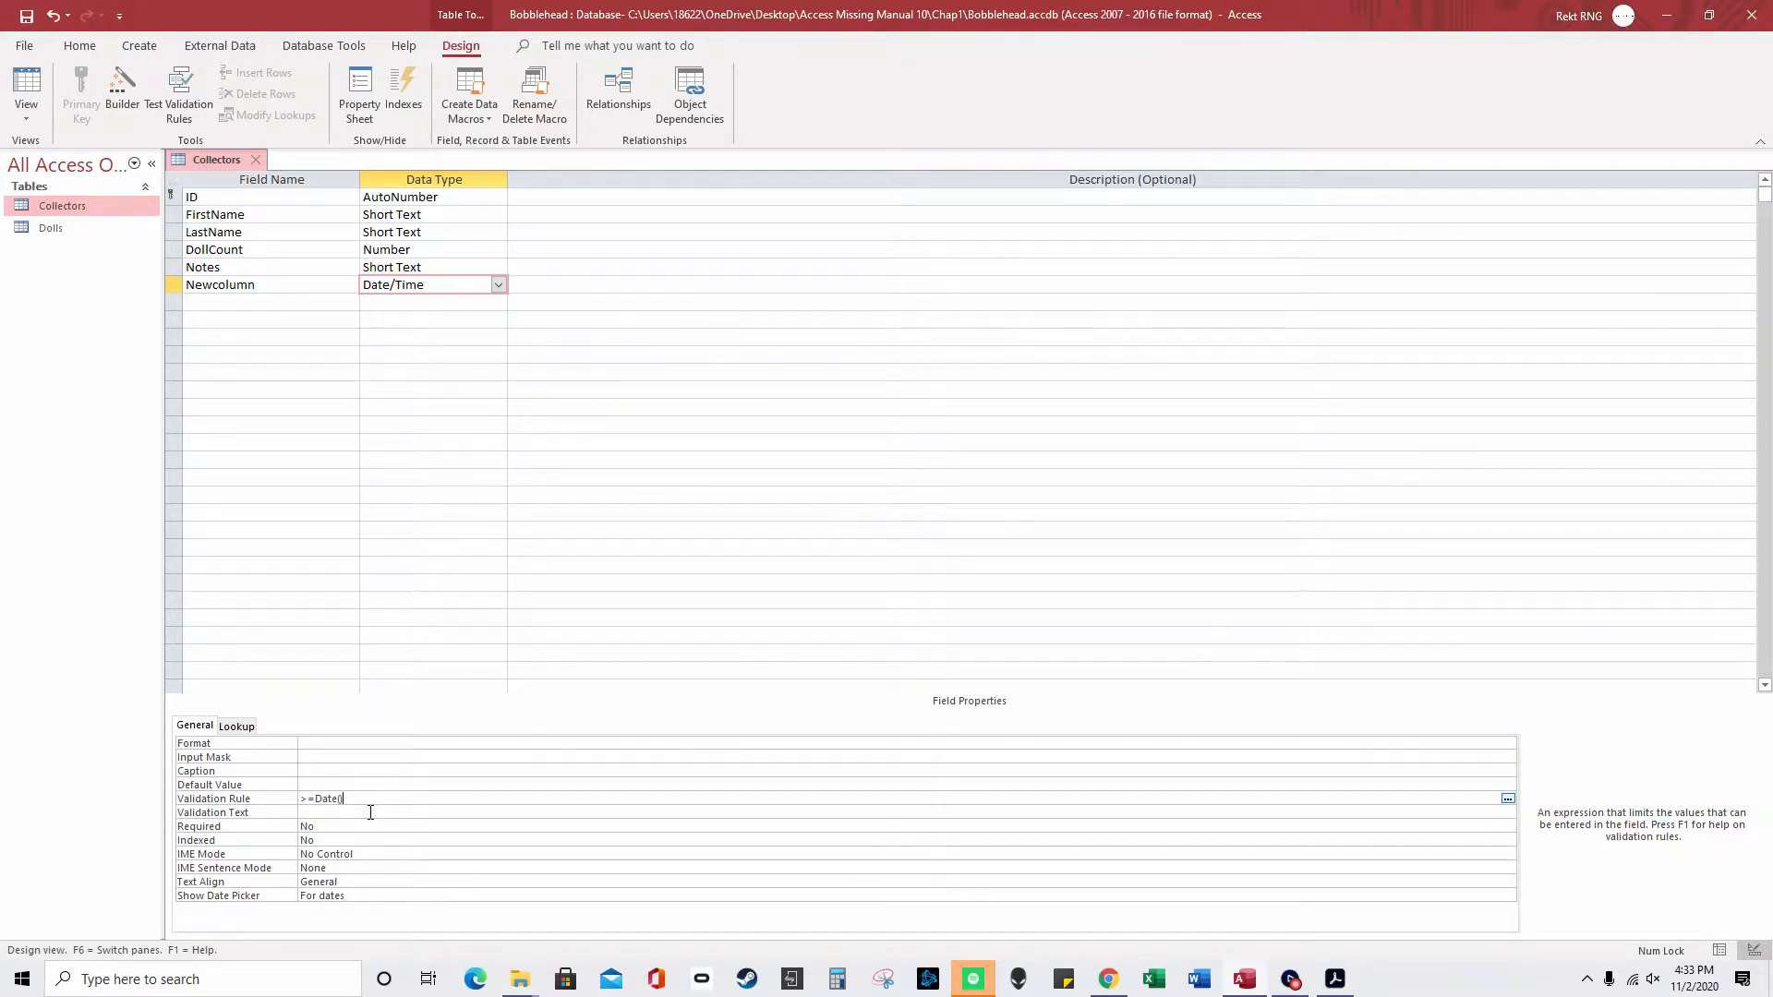
key("shift+Left")
key("shift+Left")
type("<")
left_click(370, 811)
scroll(370, 813, "up", 1)
scroll(370, 813, "down", 1)
left_click(270, 800)
type(">now()")
key("ctrl+shift+Left")
key("ctrl+shift+Left")
key("Delete")
- Open the Dolls table in Design view with the DateAcquired field selected
double_click(107, 230)
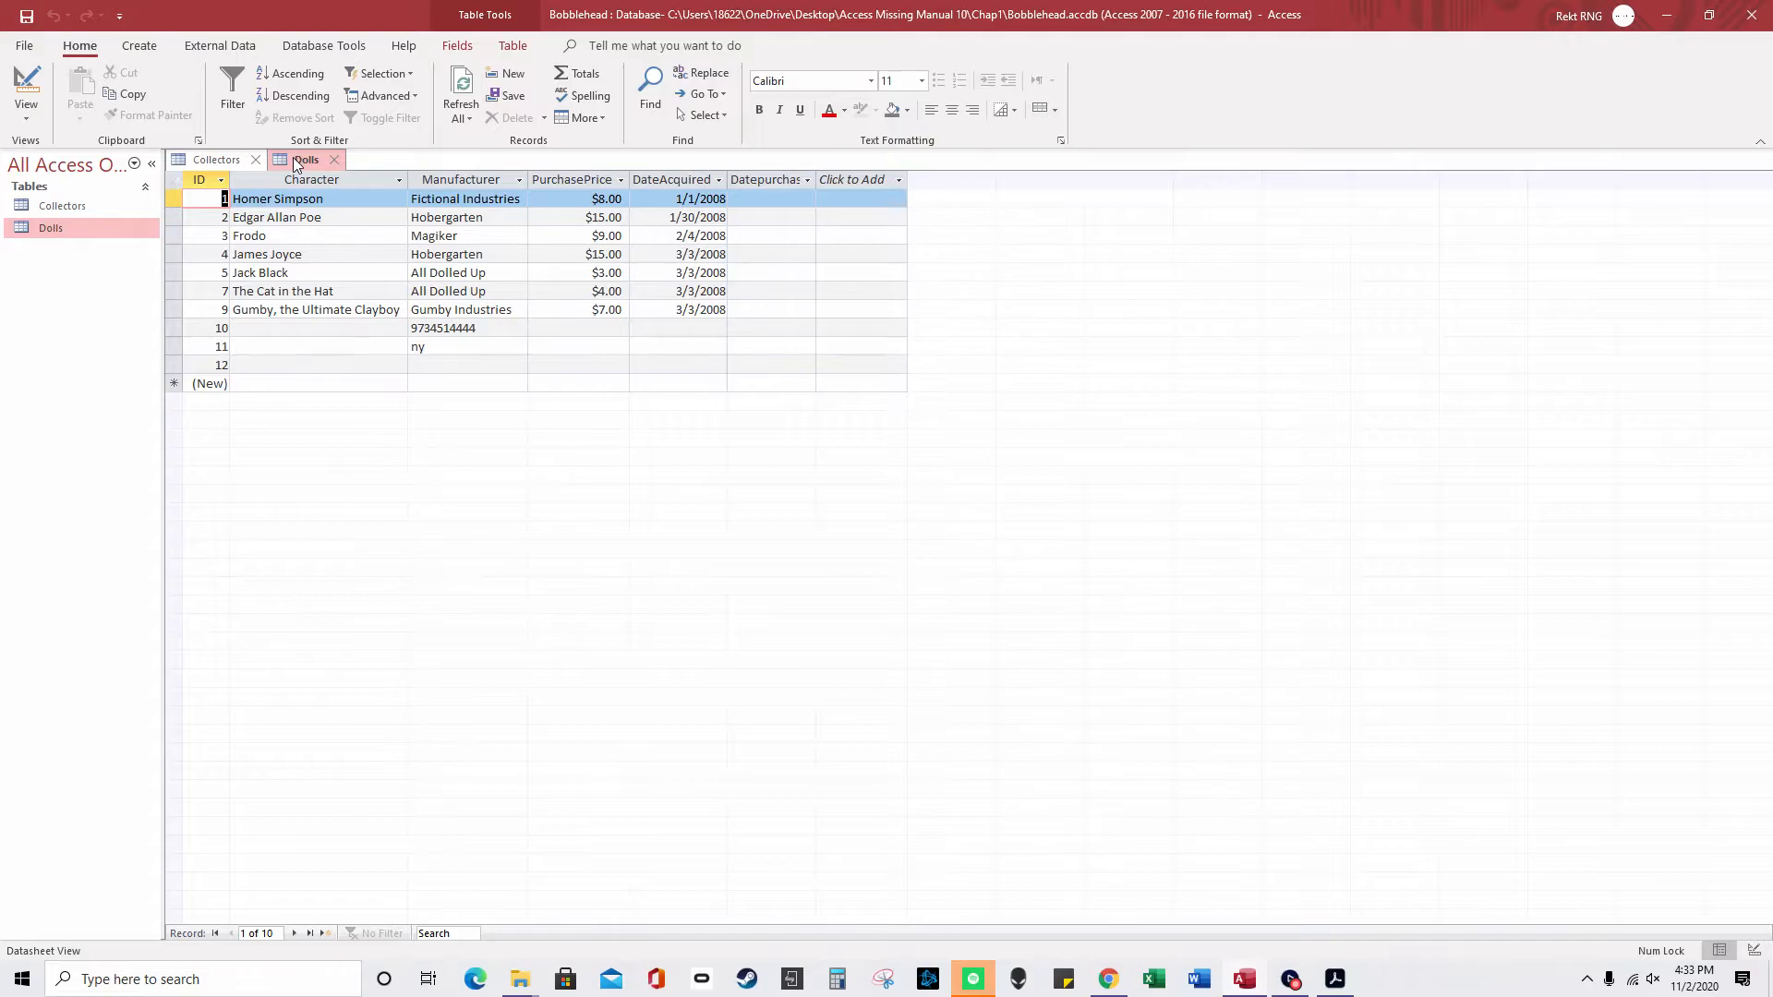
right_click(292, 157)
left_click(359, 263)
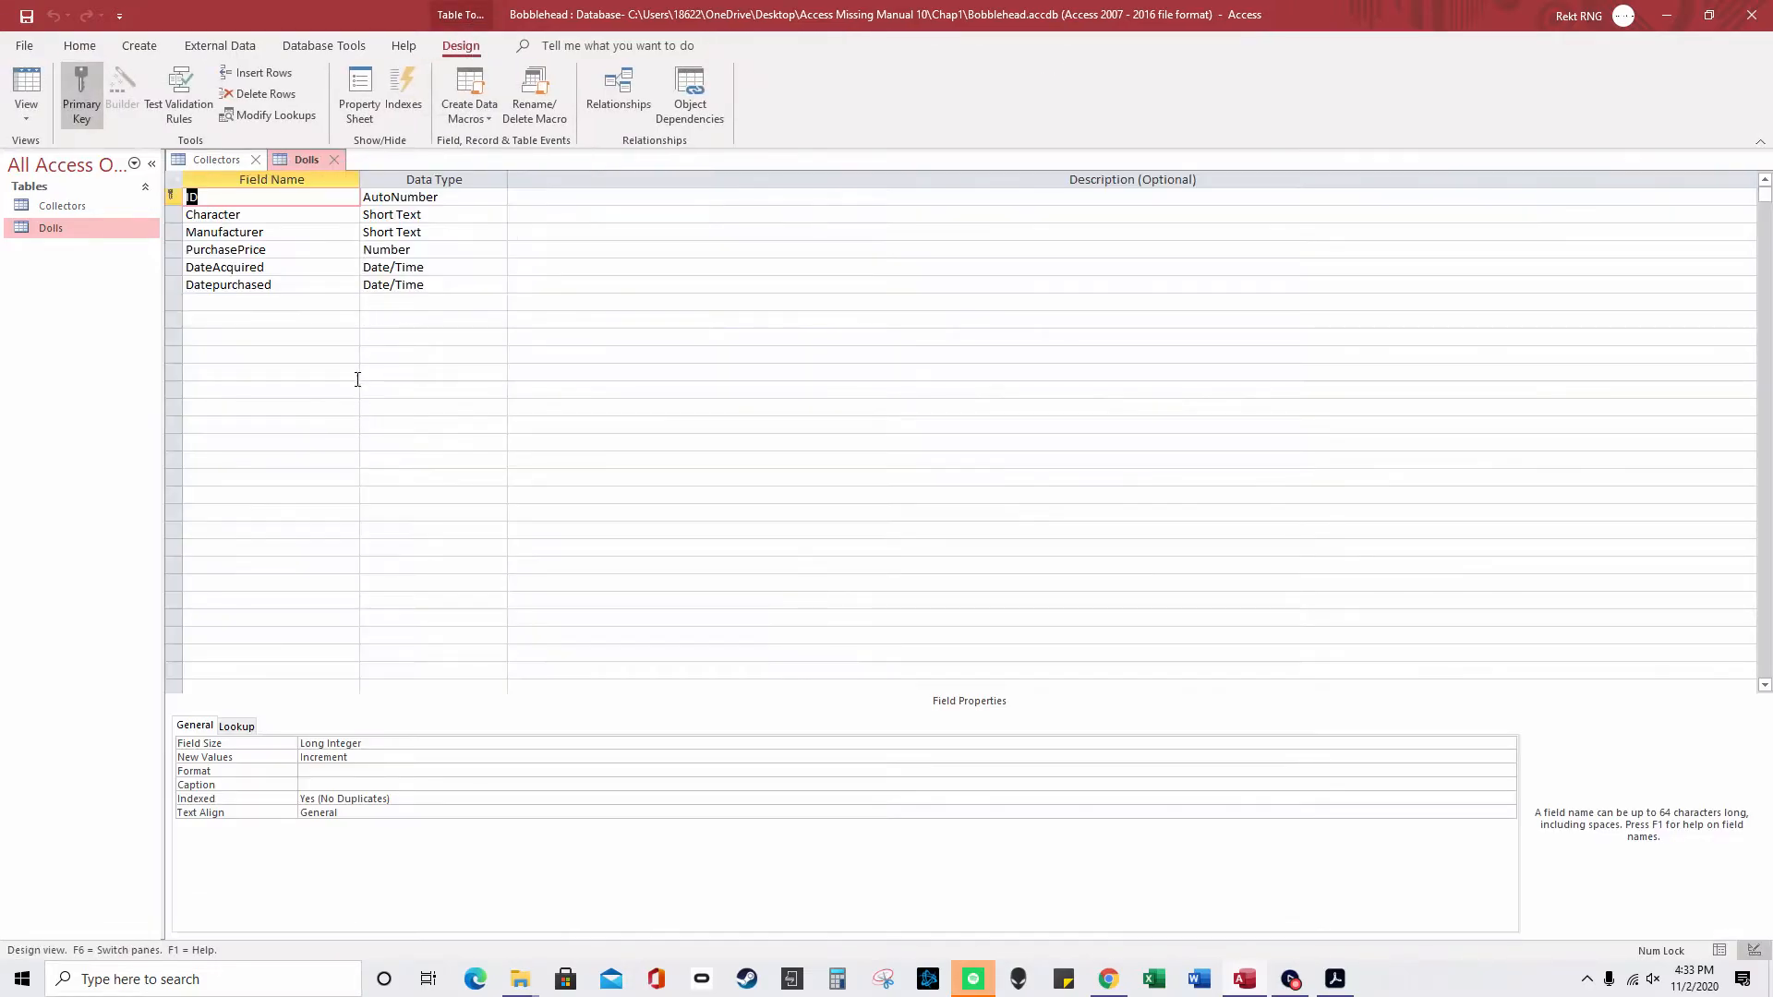
left_click(431, 265)
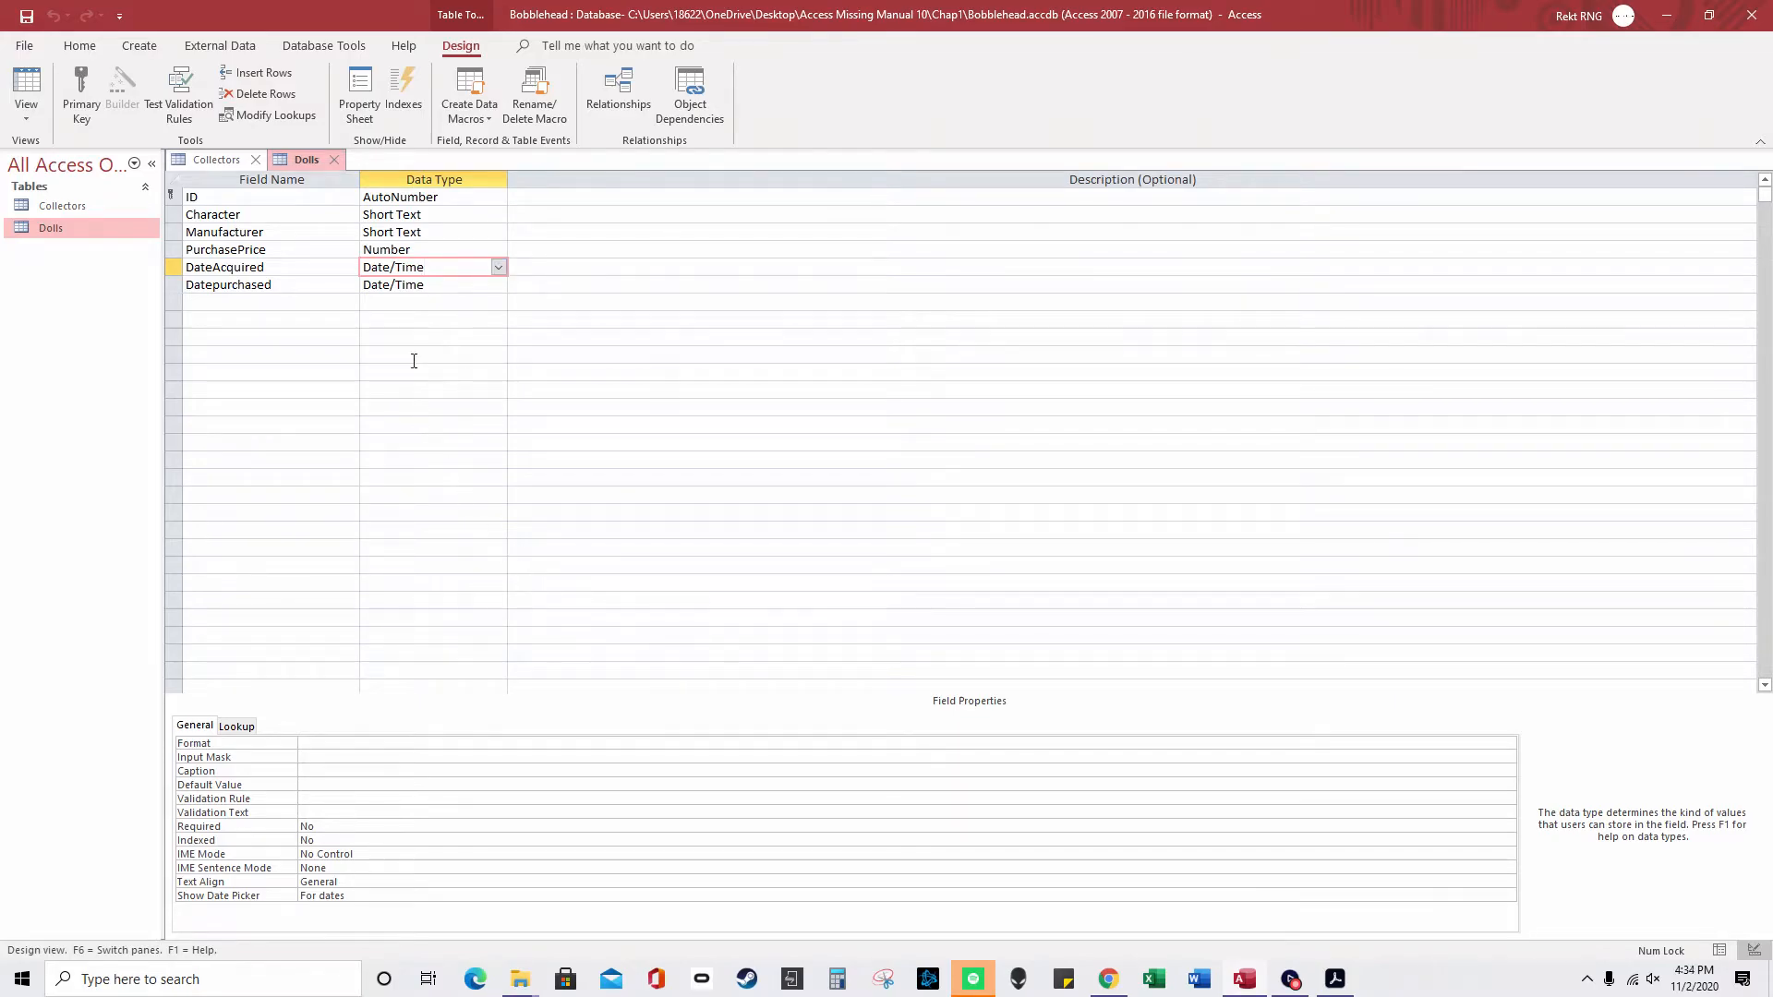
- Enter the validation rule [DateAcquired]<[Datepurchased] for DateAcquired, then select it for removal
left_click(338, 799)
type("[Dat")
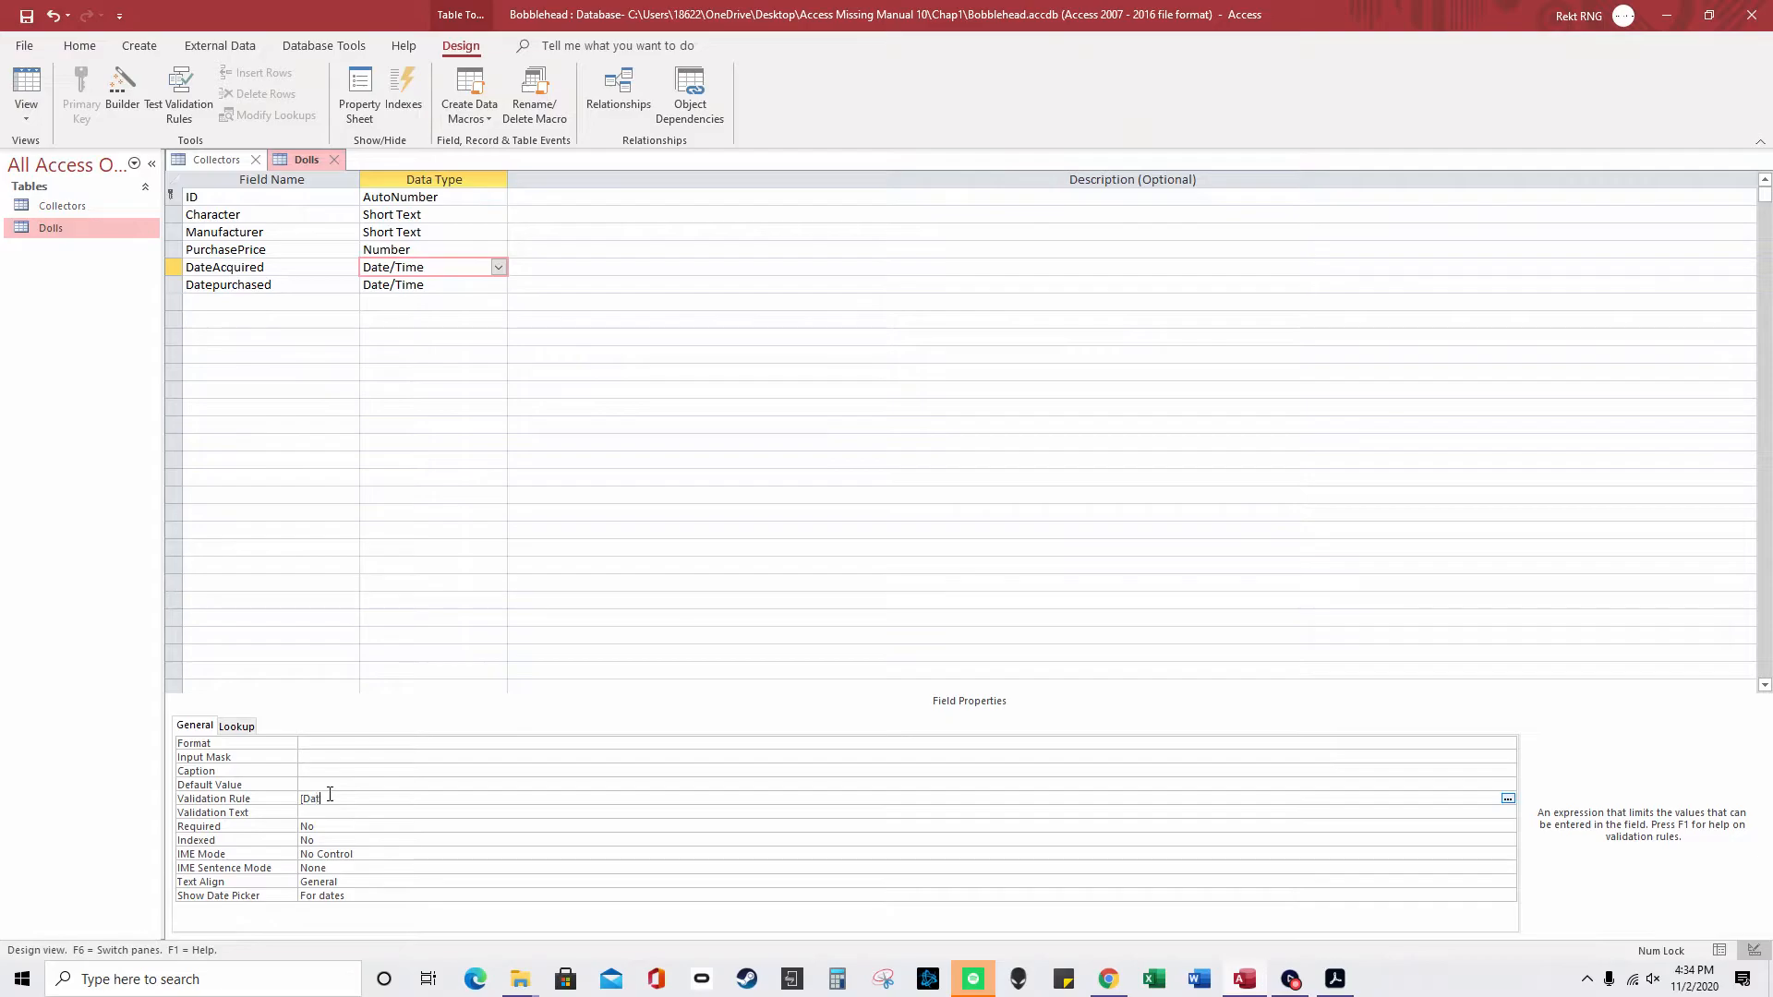
type("eAcquired]<[Date{urchased")
key("BackSpace")
key("BackSpace")
key("BackSpace")
key("BackSpace")
key("BackSpace")
key("BackSpace")
key("BackSpace")
key("BackSpace")
key("BackSpace")
type("pru")
key("BackSpace")
type("urchased]")
left_click_drag(462, 800, 294, 800)
key("BackSpace")
- Add a State field to Dolls and start the Lookup Wizard for its data type
left_click(302, 311)
type("State")
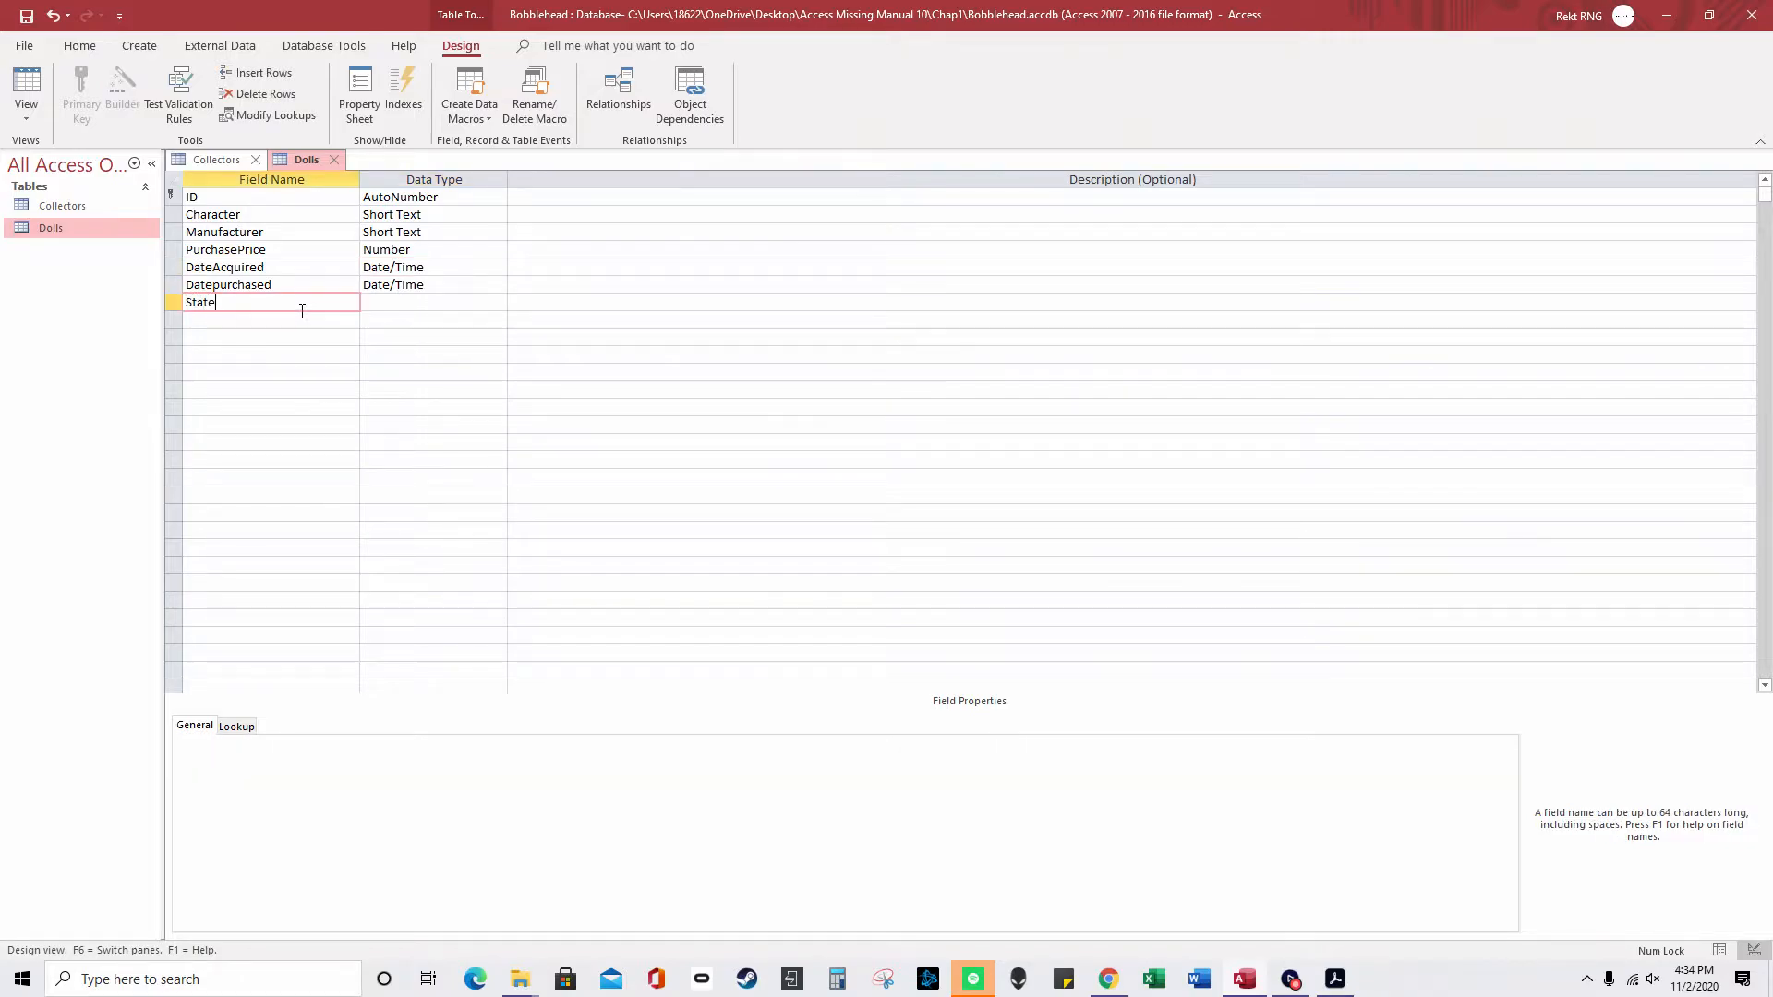
key("Tab")
left_click(499, 302)
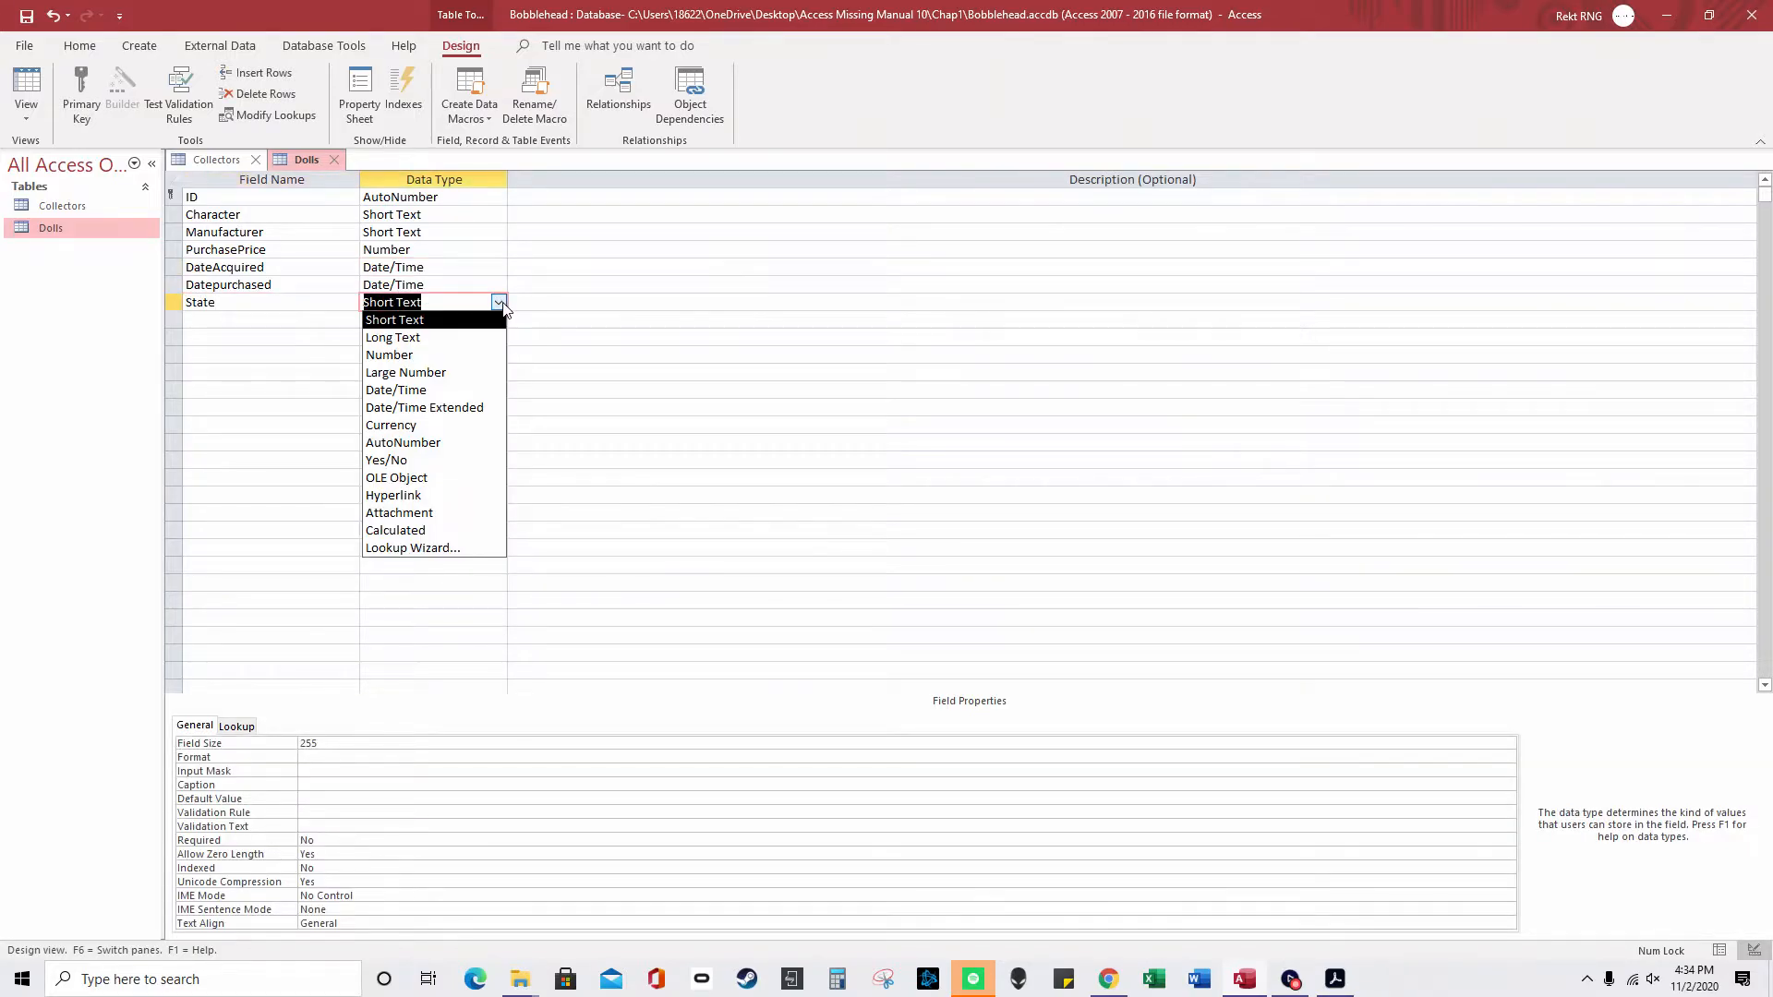
left_click(464, 554)
- Type the lookup values NY, NJ and PA into the wizard and finish it
left_click(849, 345)
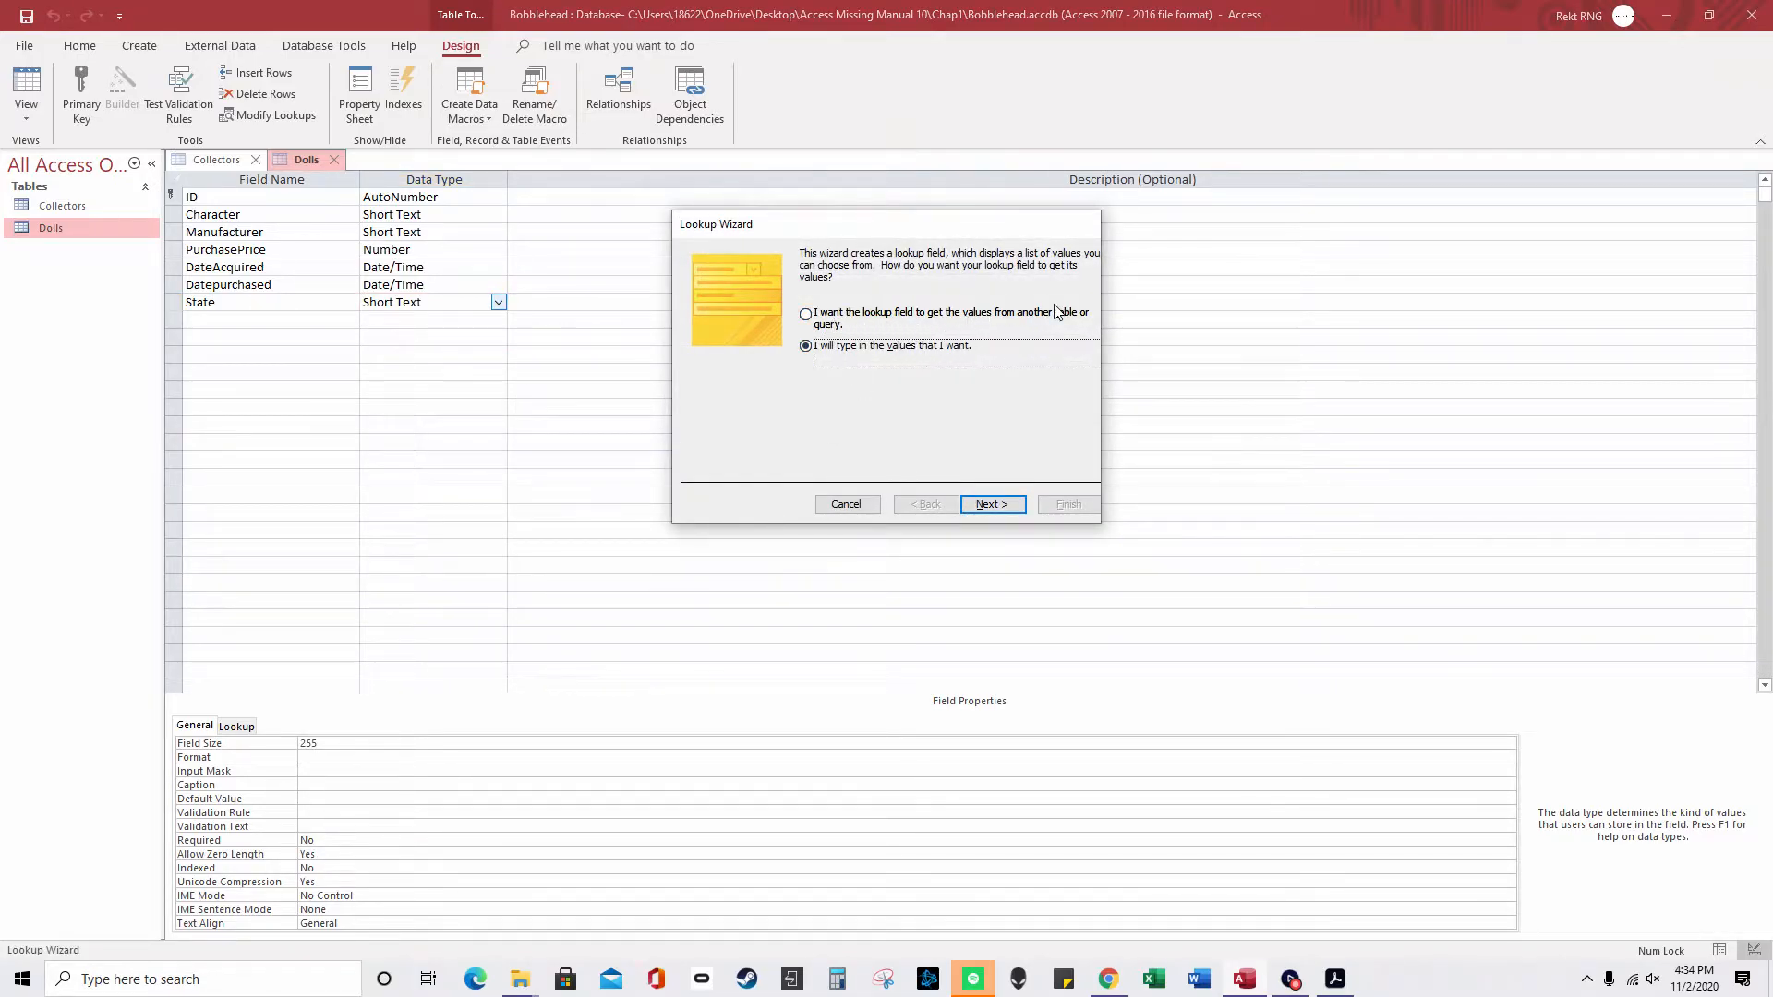
left_click(989, 504)
left_click(754, 362)
type("NY")
key("Down")
type("NJ")
key("Down")
type("PA")
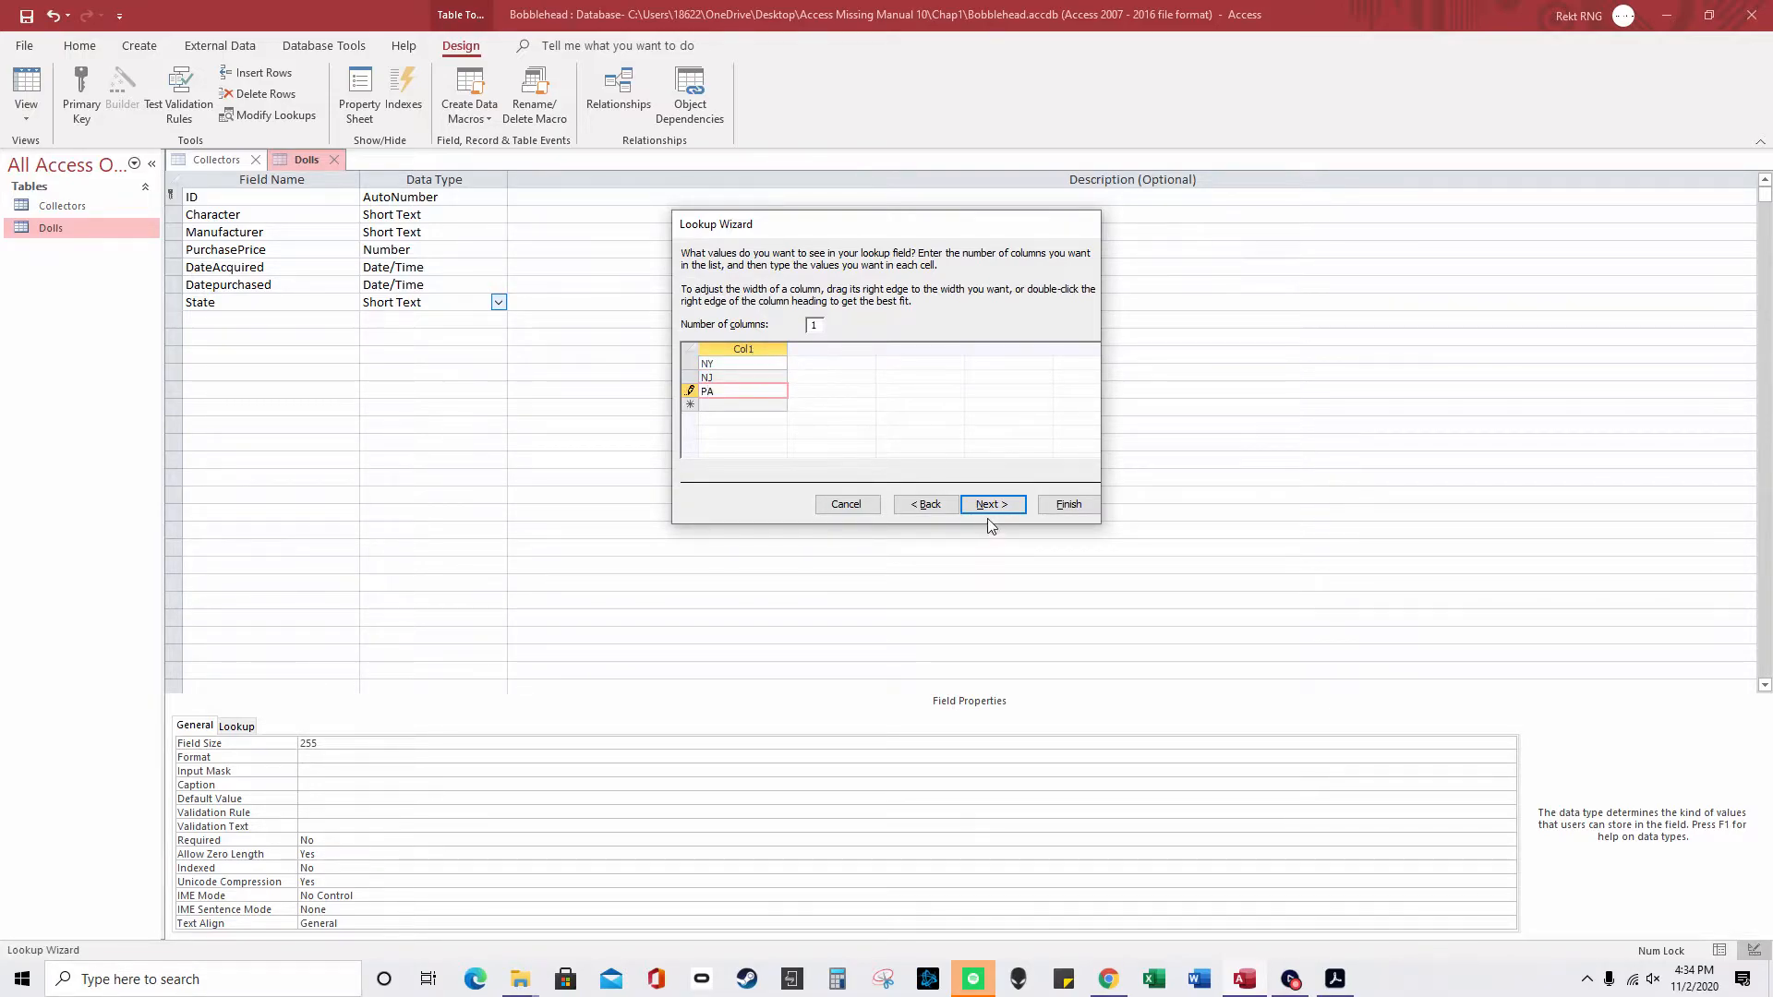
left_click(992, 504)
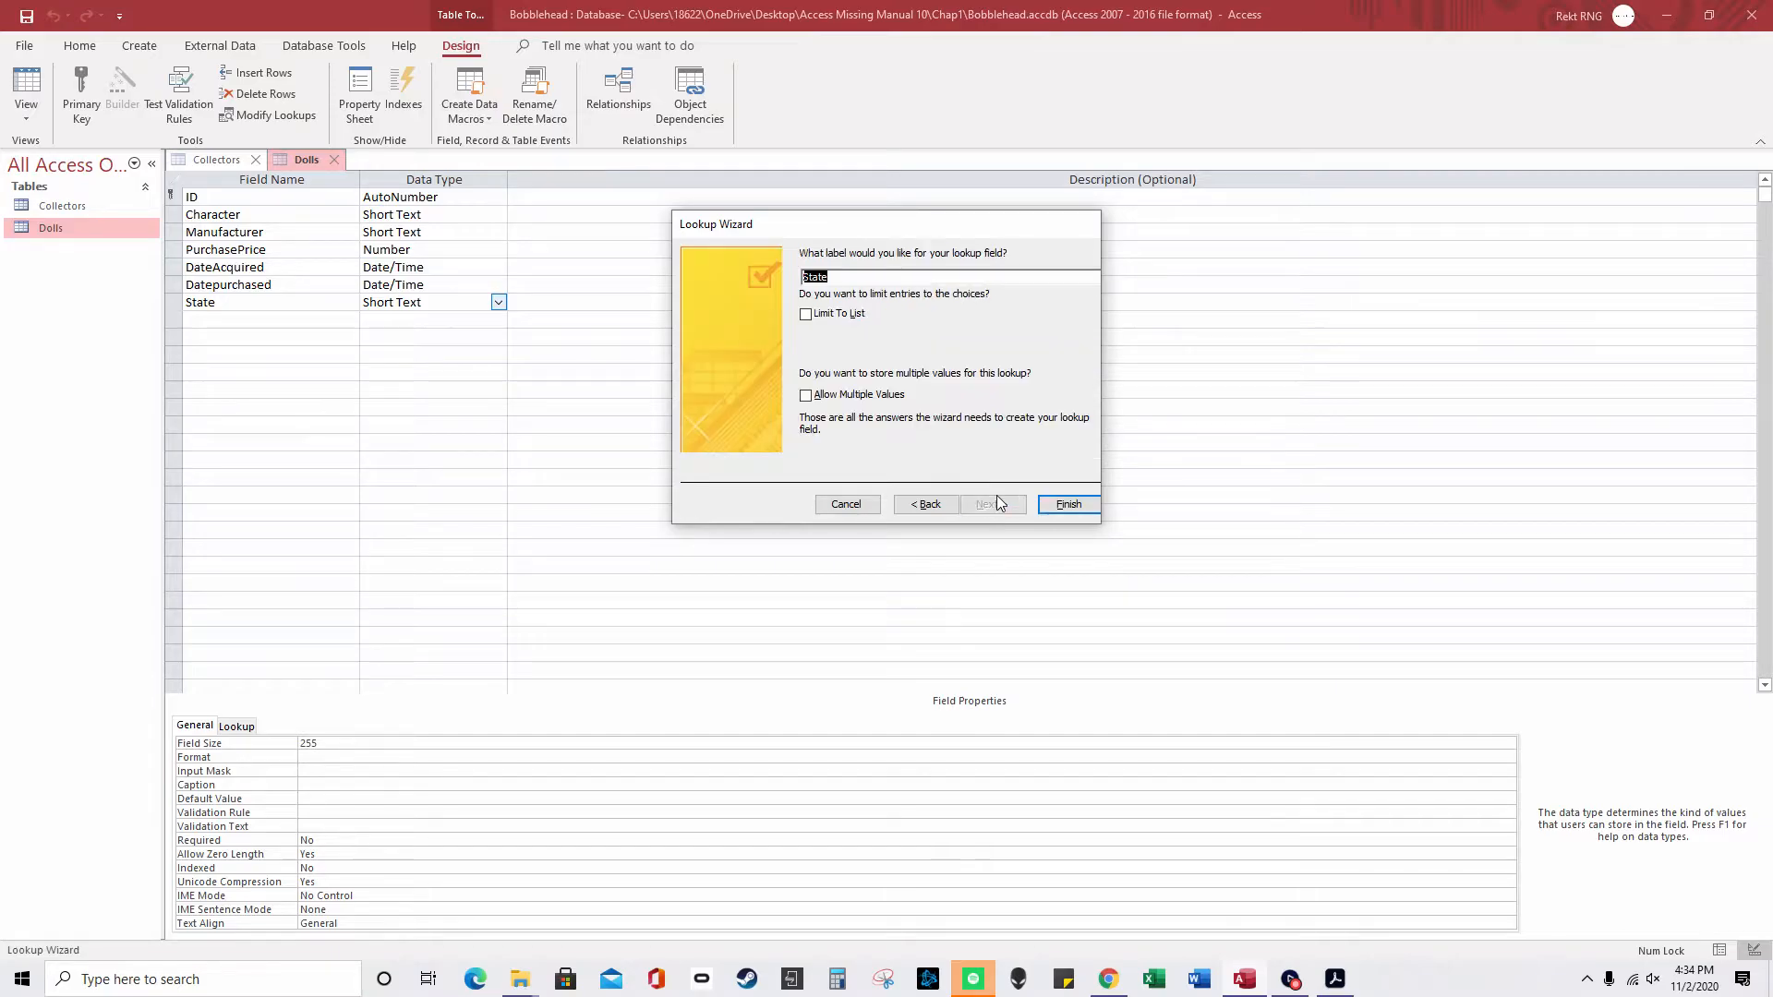
left_click(1069, 504)
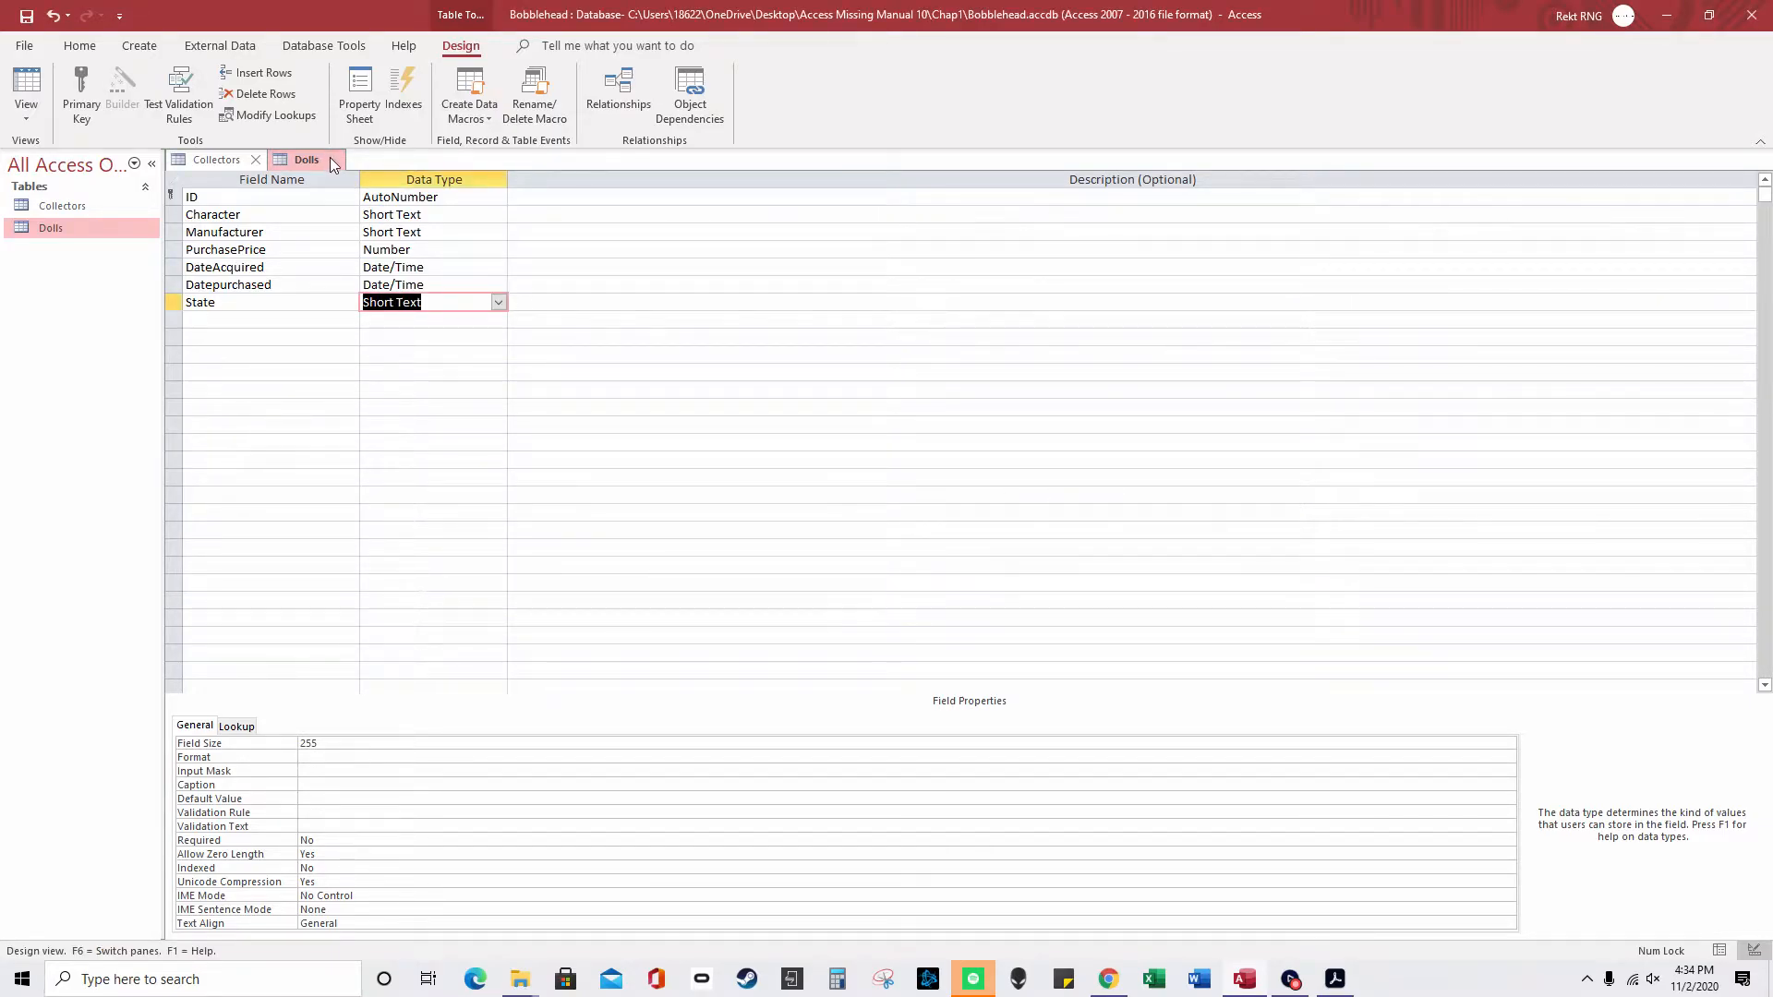
left_click(331, 159)
- Save the design, open the Dolls datasheet, and set States NY, NJ, PA, NY for records 1–4 and NJ for record 7
left_click(800, 542)
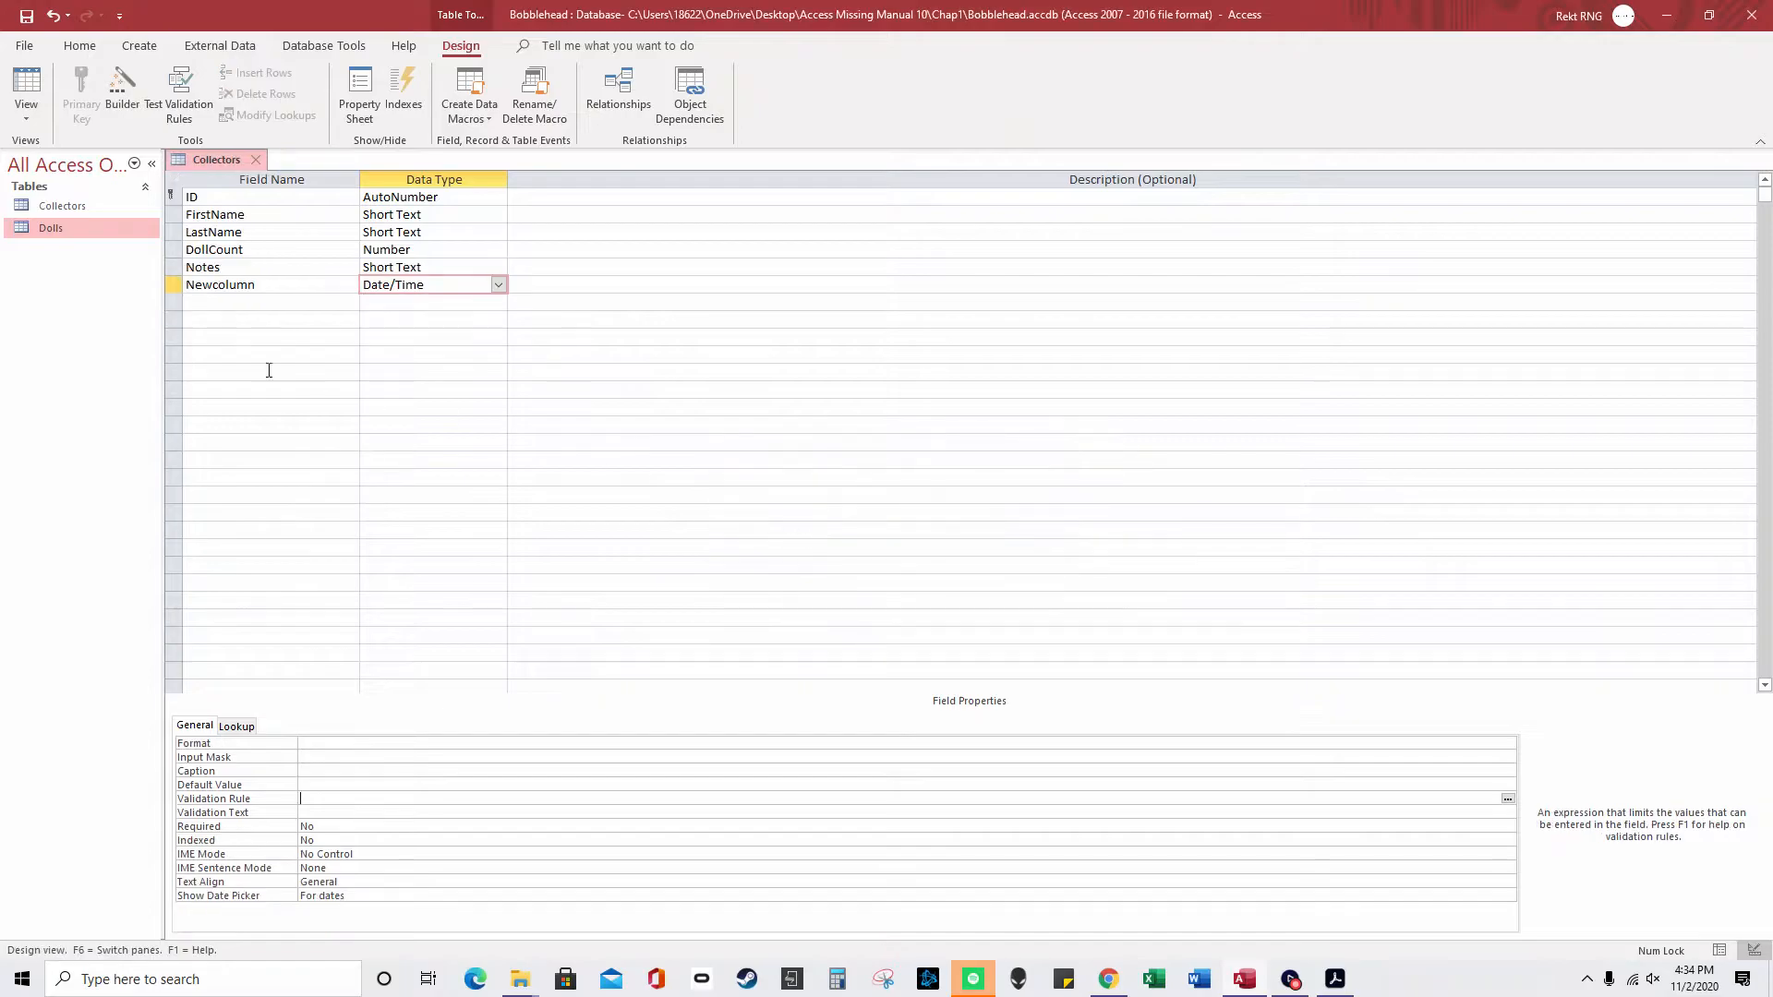
double_click(33, 229)
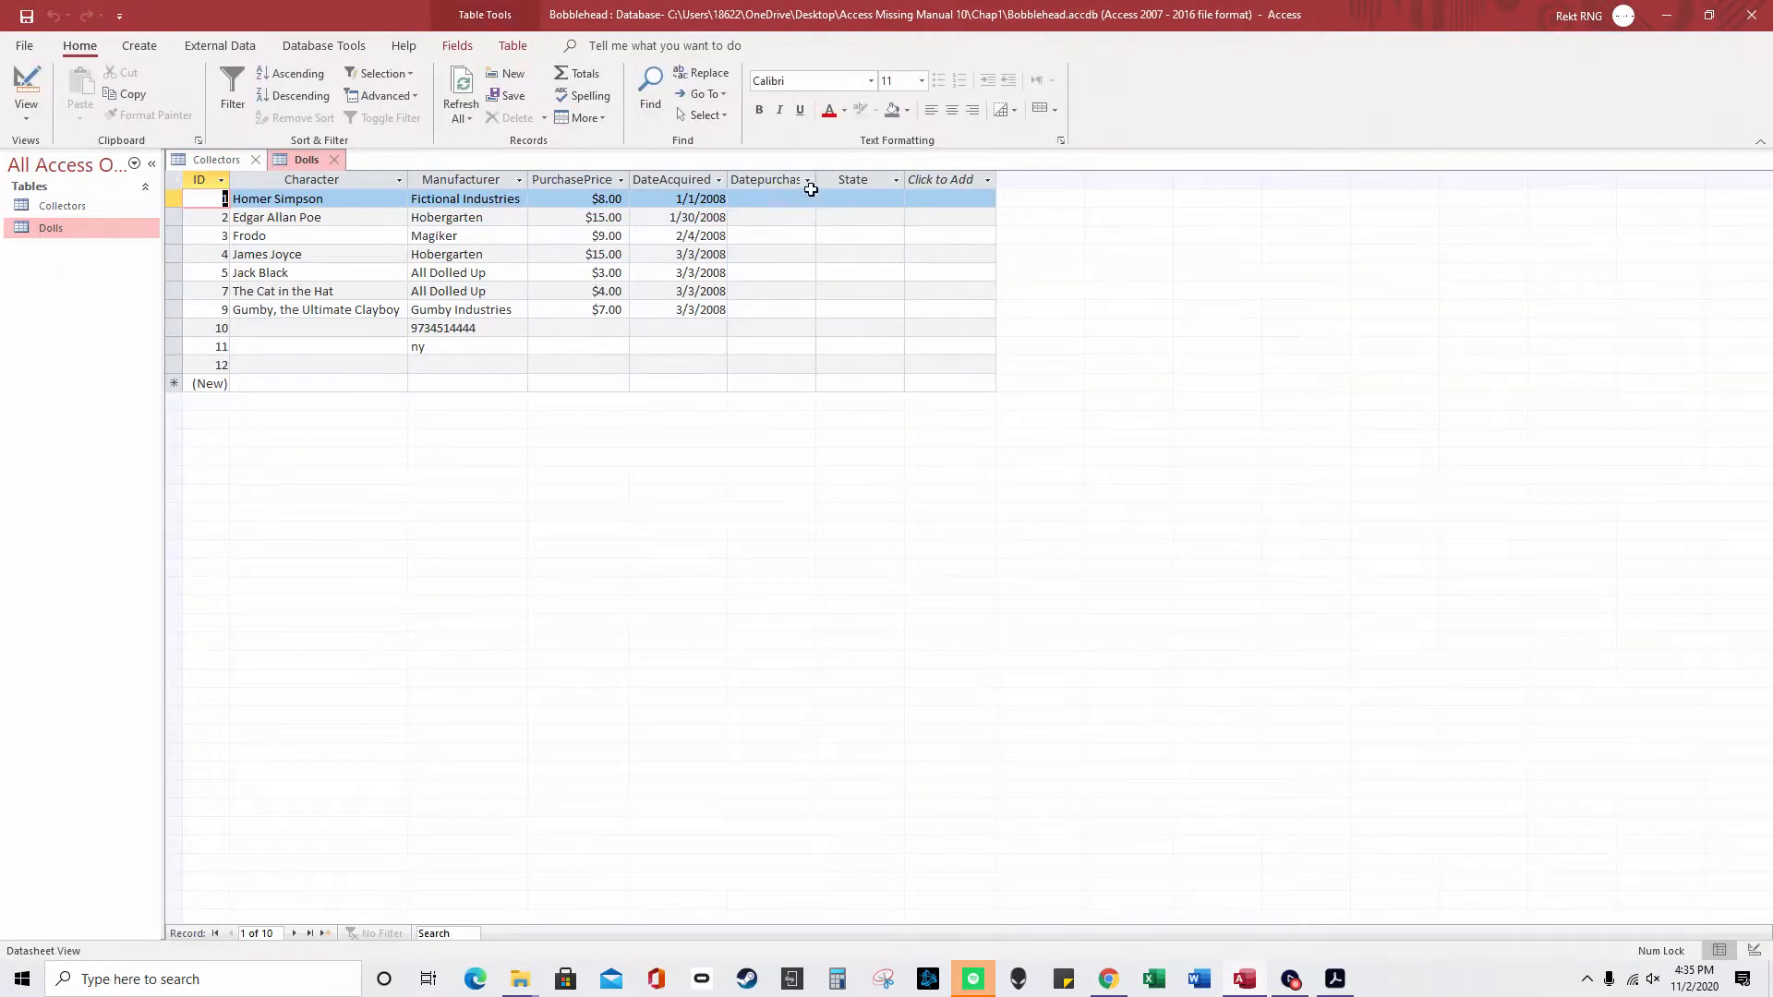
left_click(884, 204)
left_click(895, 199)
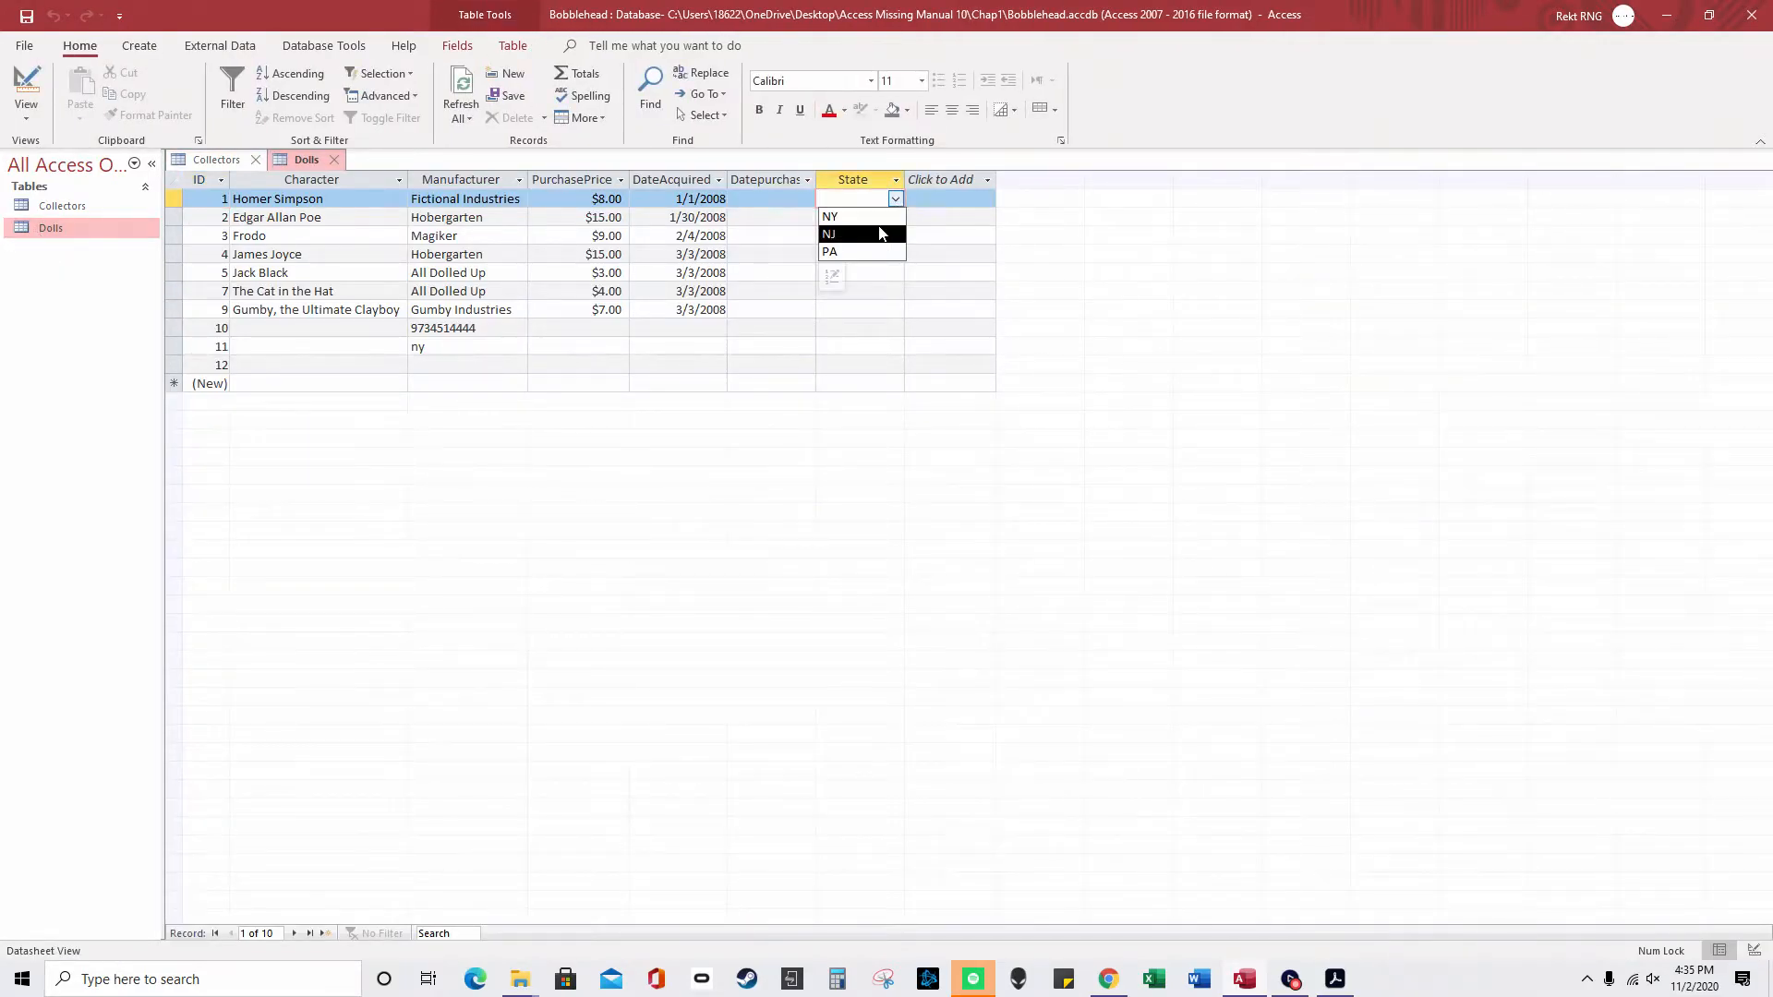
left_click(894, 210)
left_click(895, 218)
left_click(895, 249)
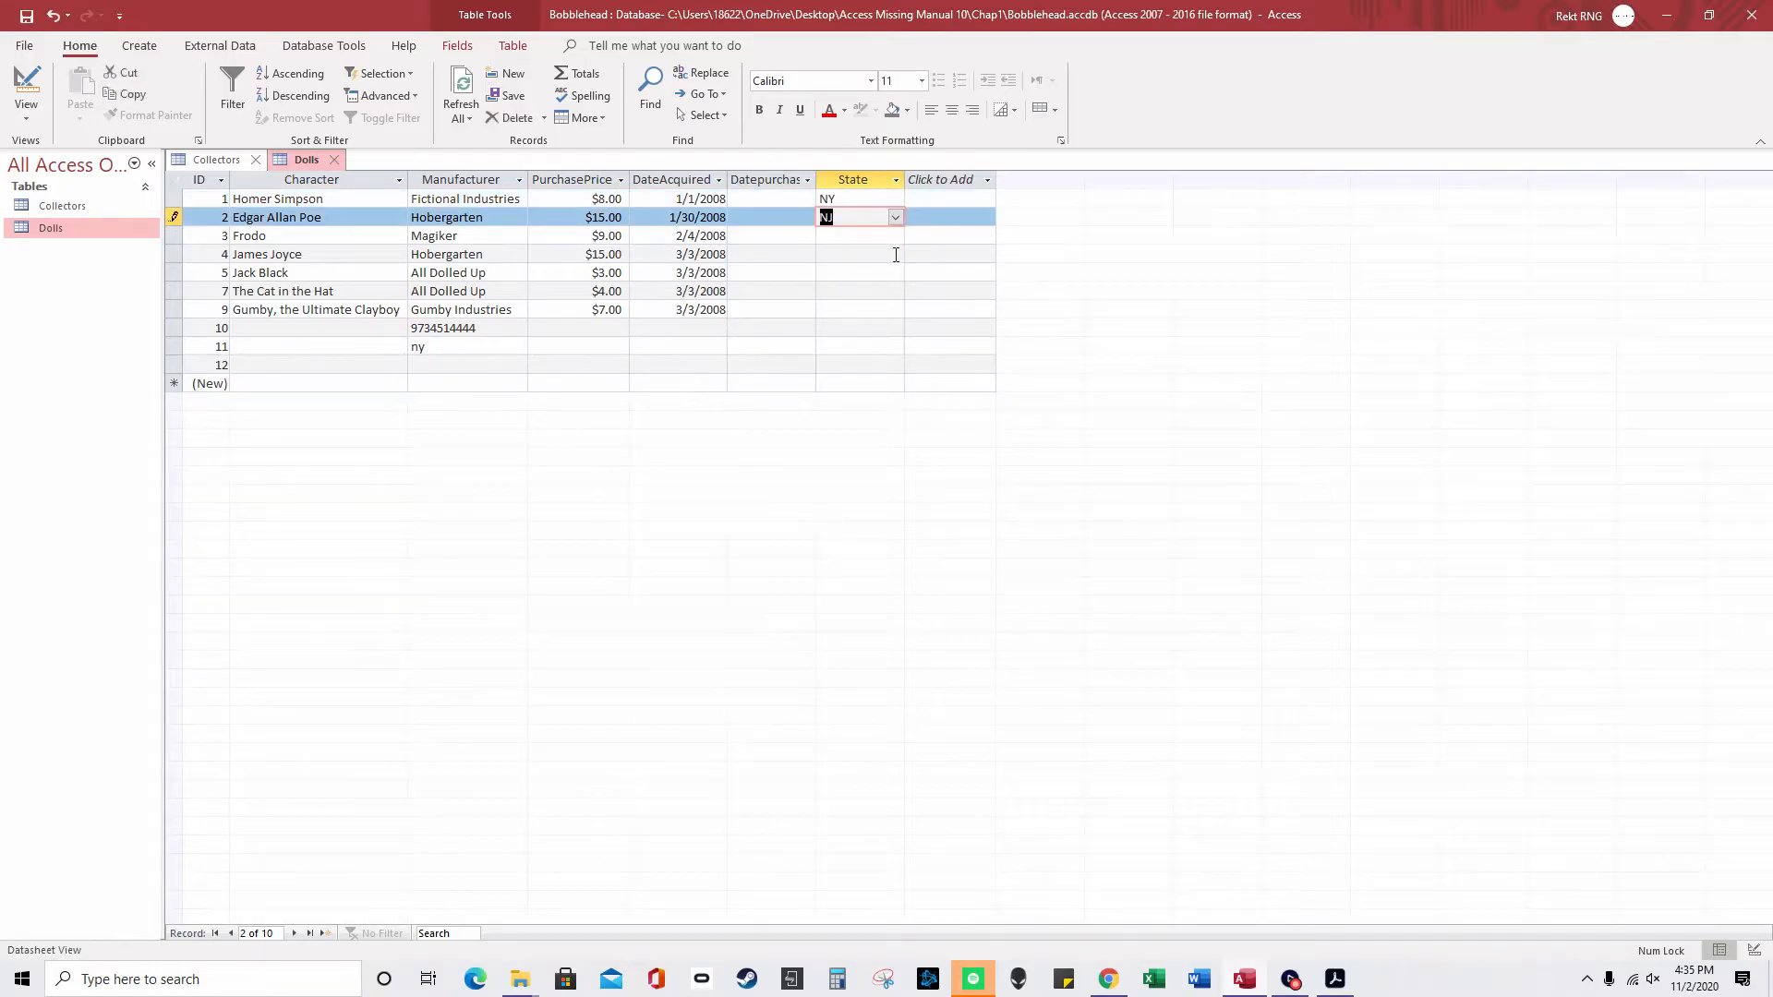
left_click(895, 237)
left_click(884, 286)
left_click(895, 254)
left_click(888, 270)
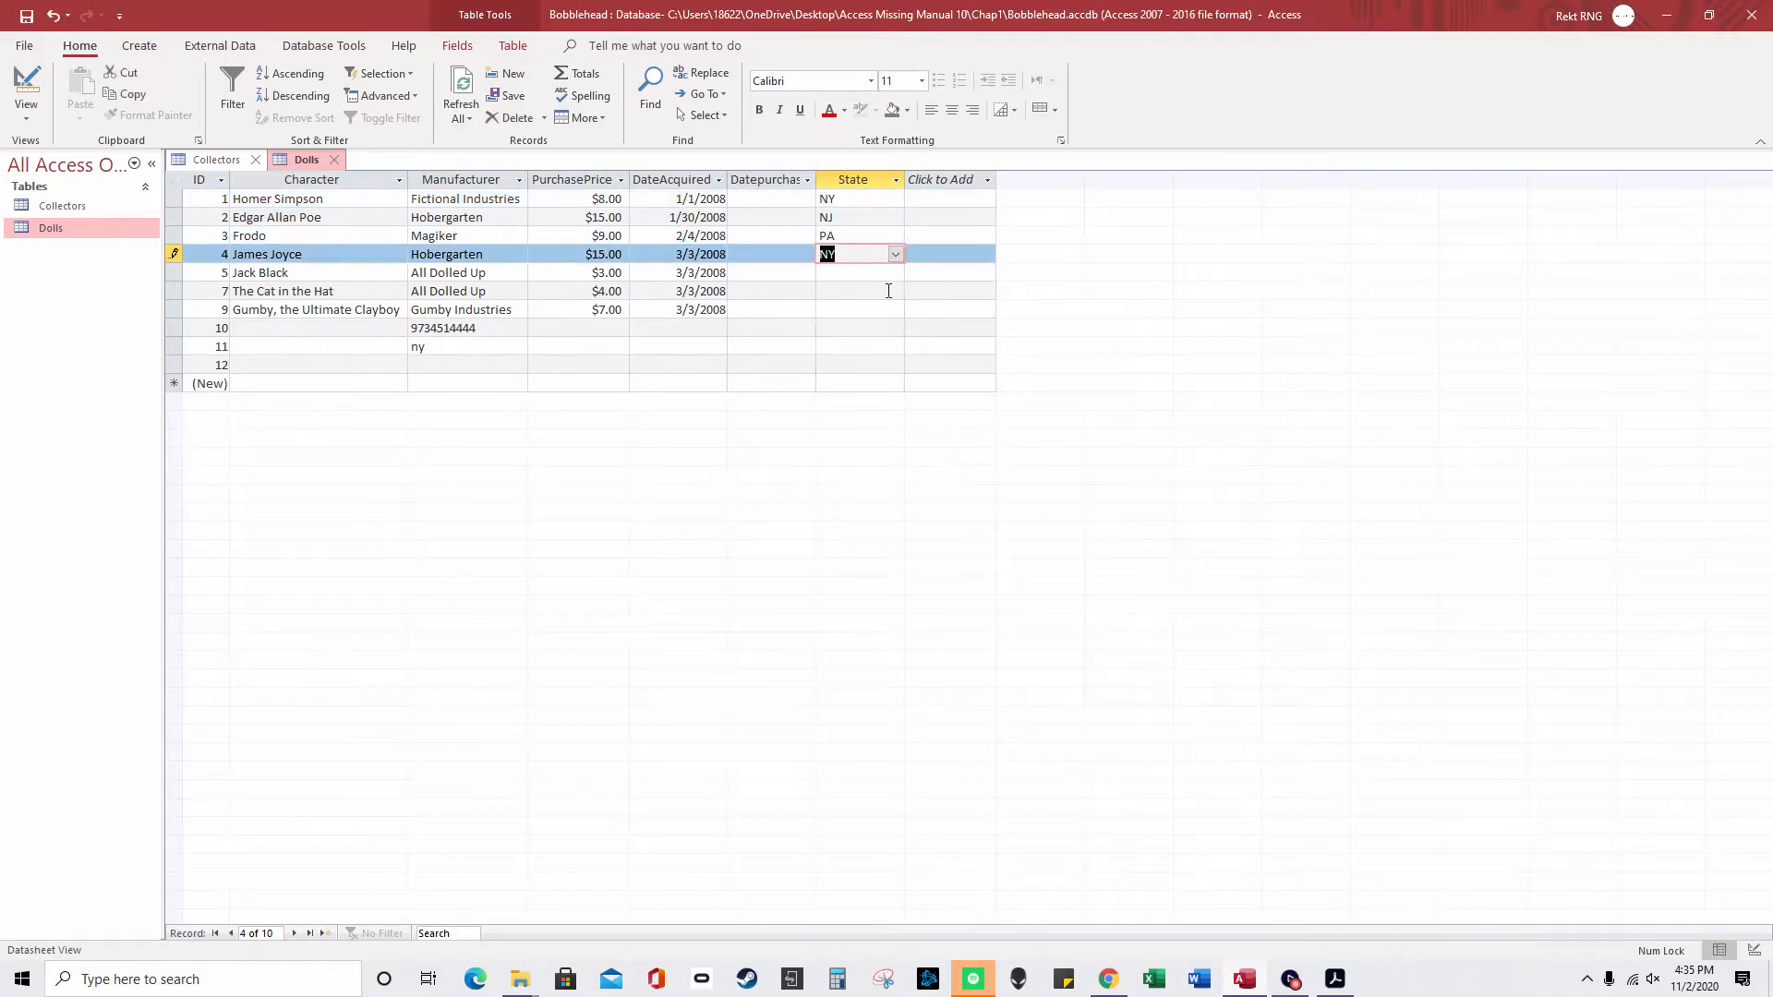
left_click(891, 288)
left_click(895, 291)
left_click(877, 327)
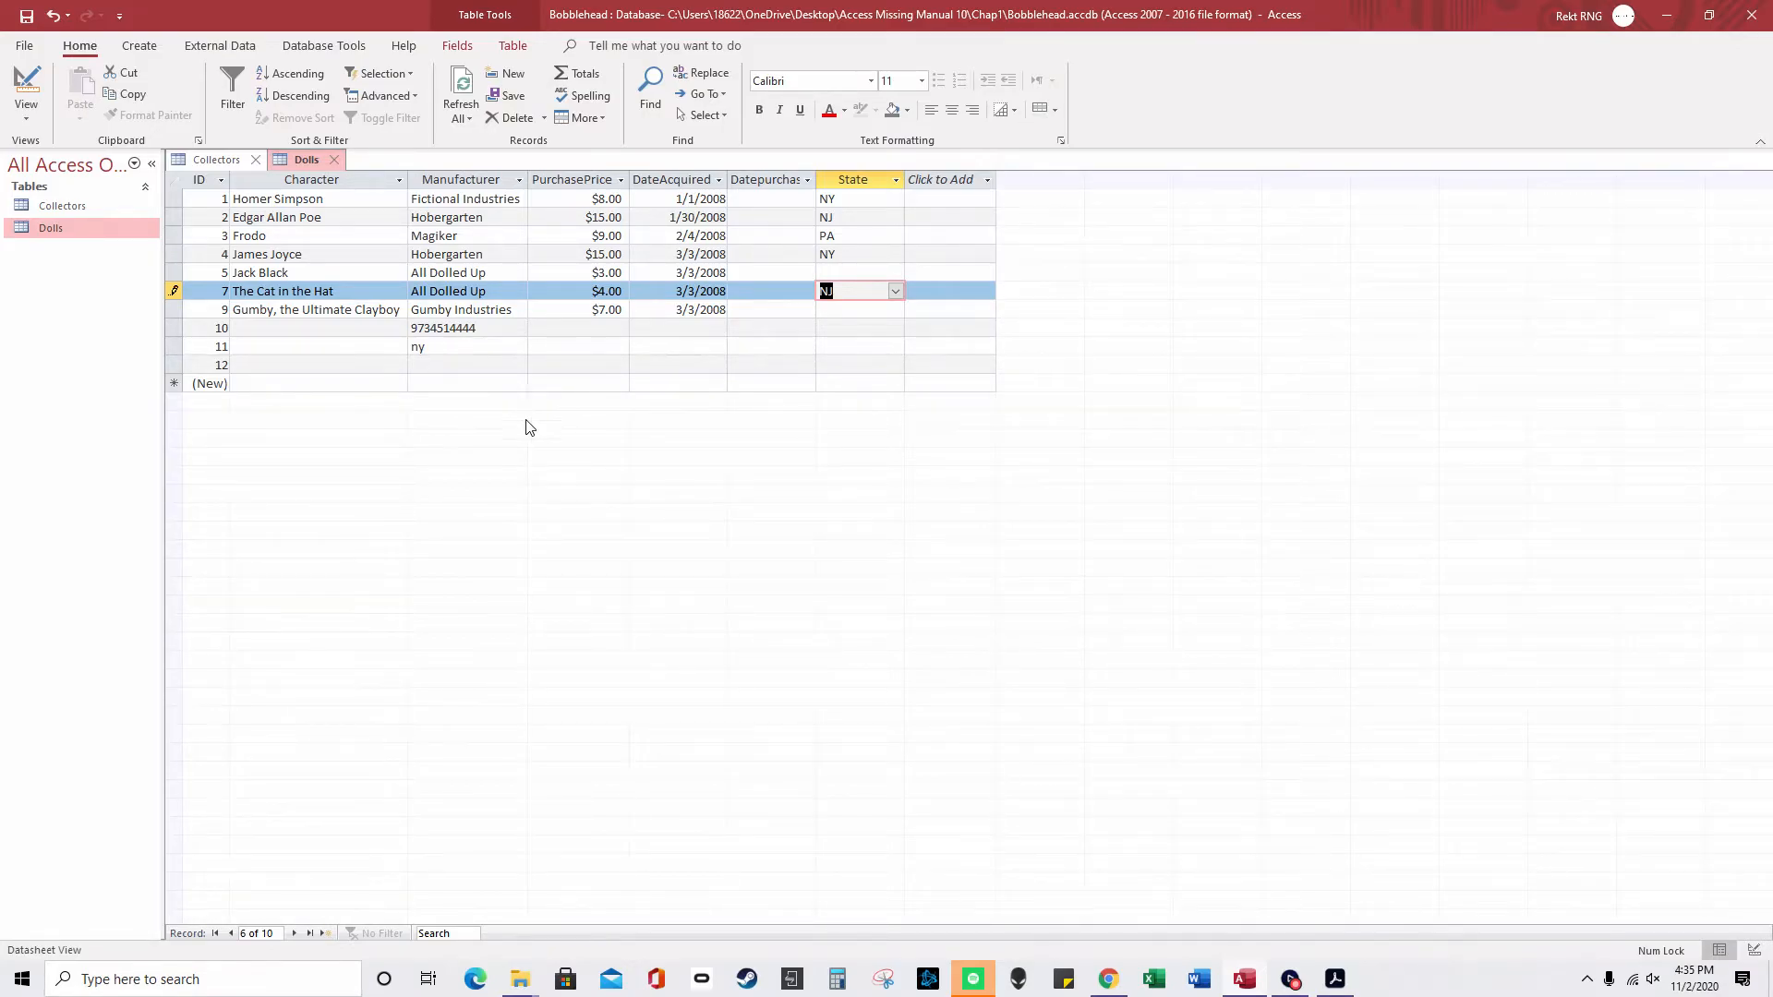
- Try moving DateAcquired ahead of PurchasePrice, then restore PurchasePrice after Manufacturer
left_click(489, 193)
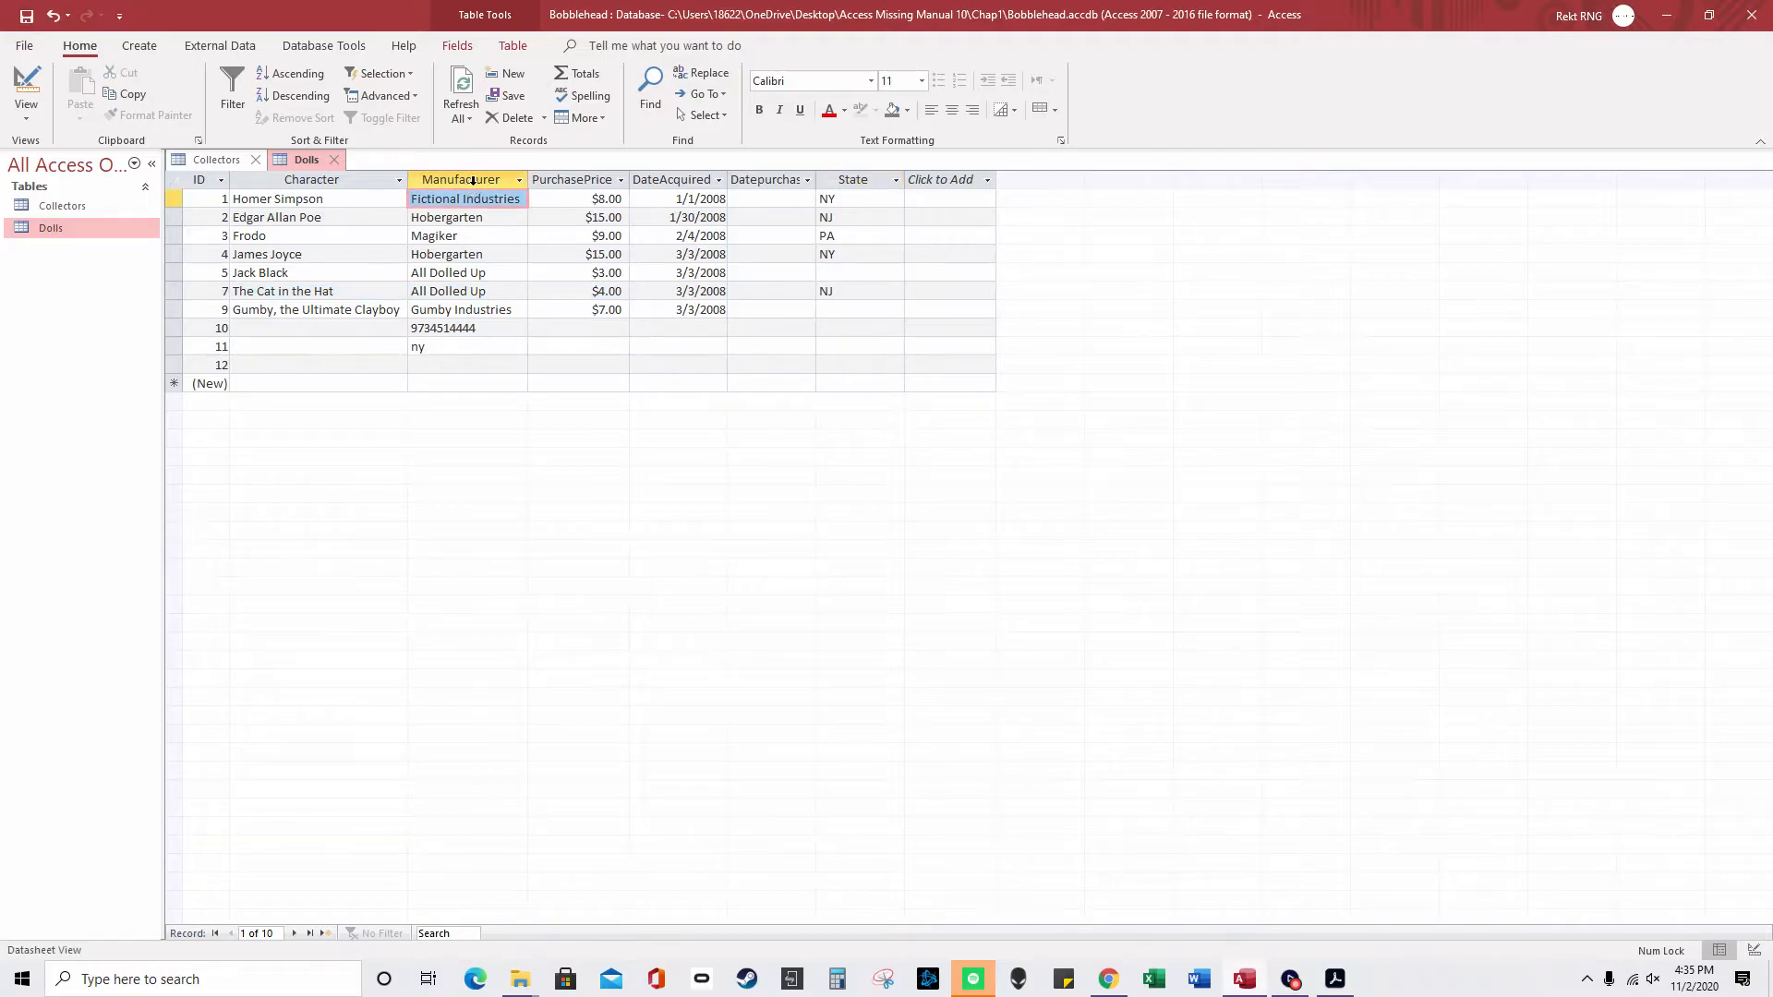
left_click(472, 180)
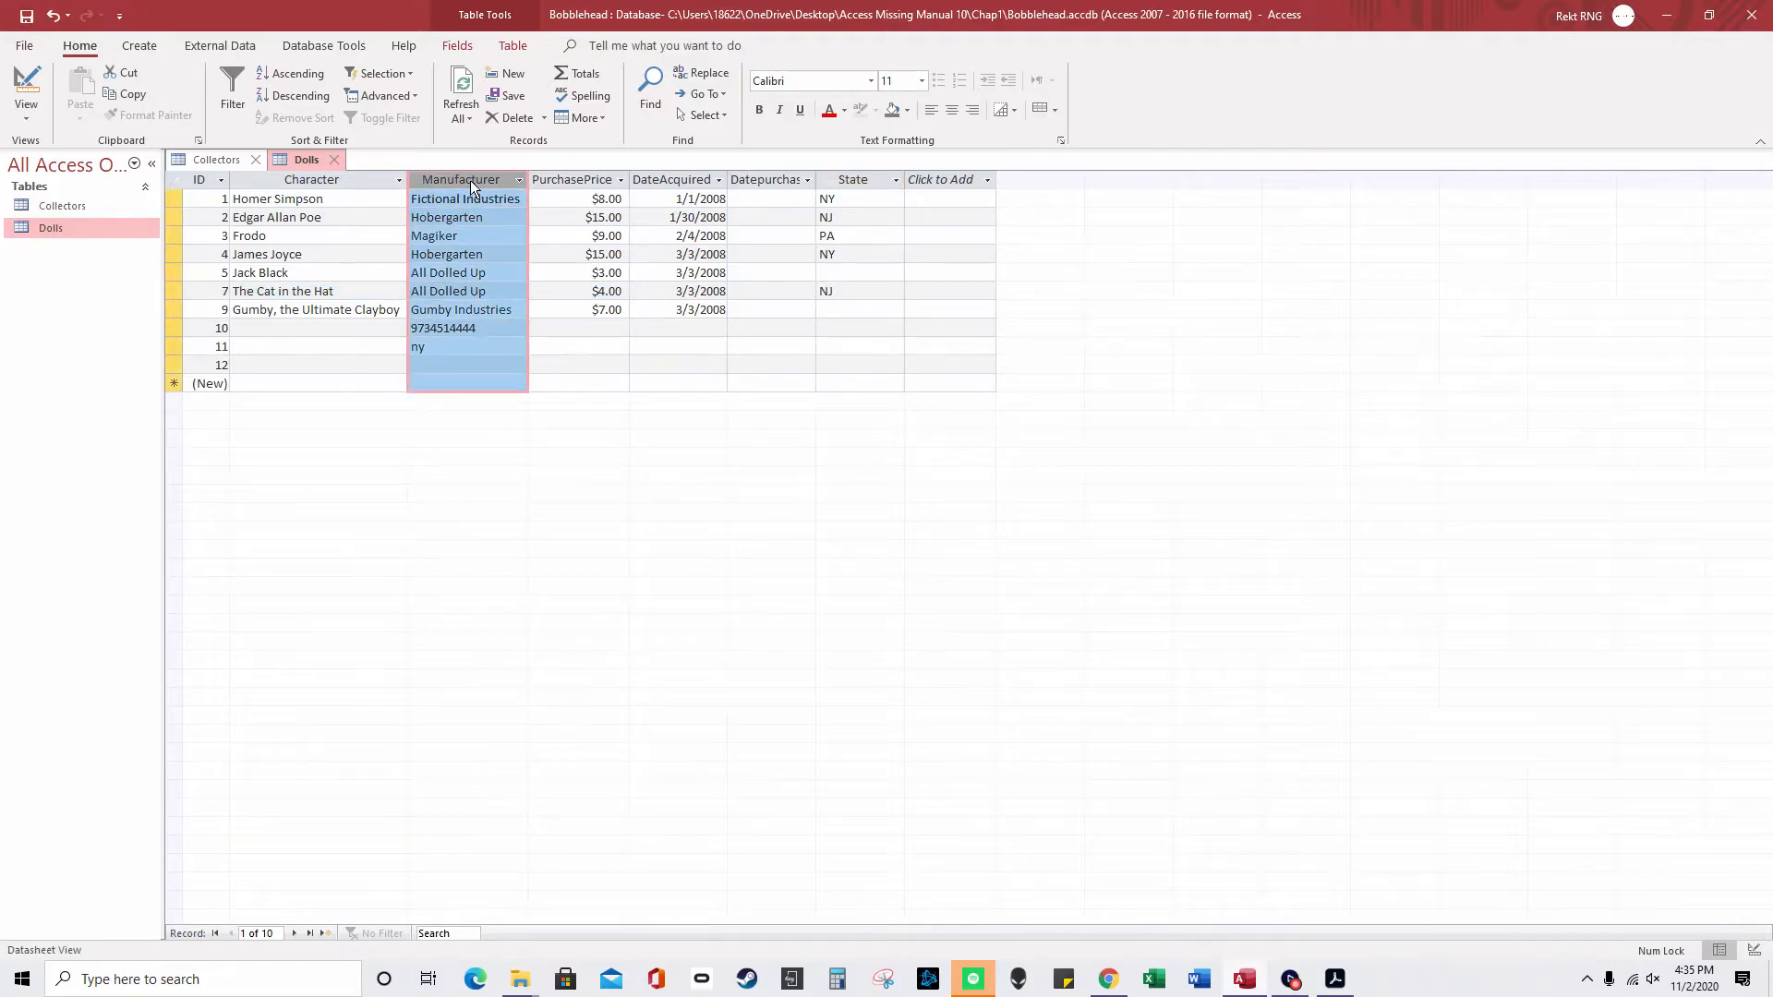
left_click(661, 179)
left_click_drag(662, 180, 591, 173)
left_click(680, 180)
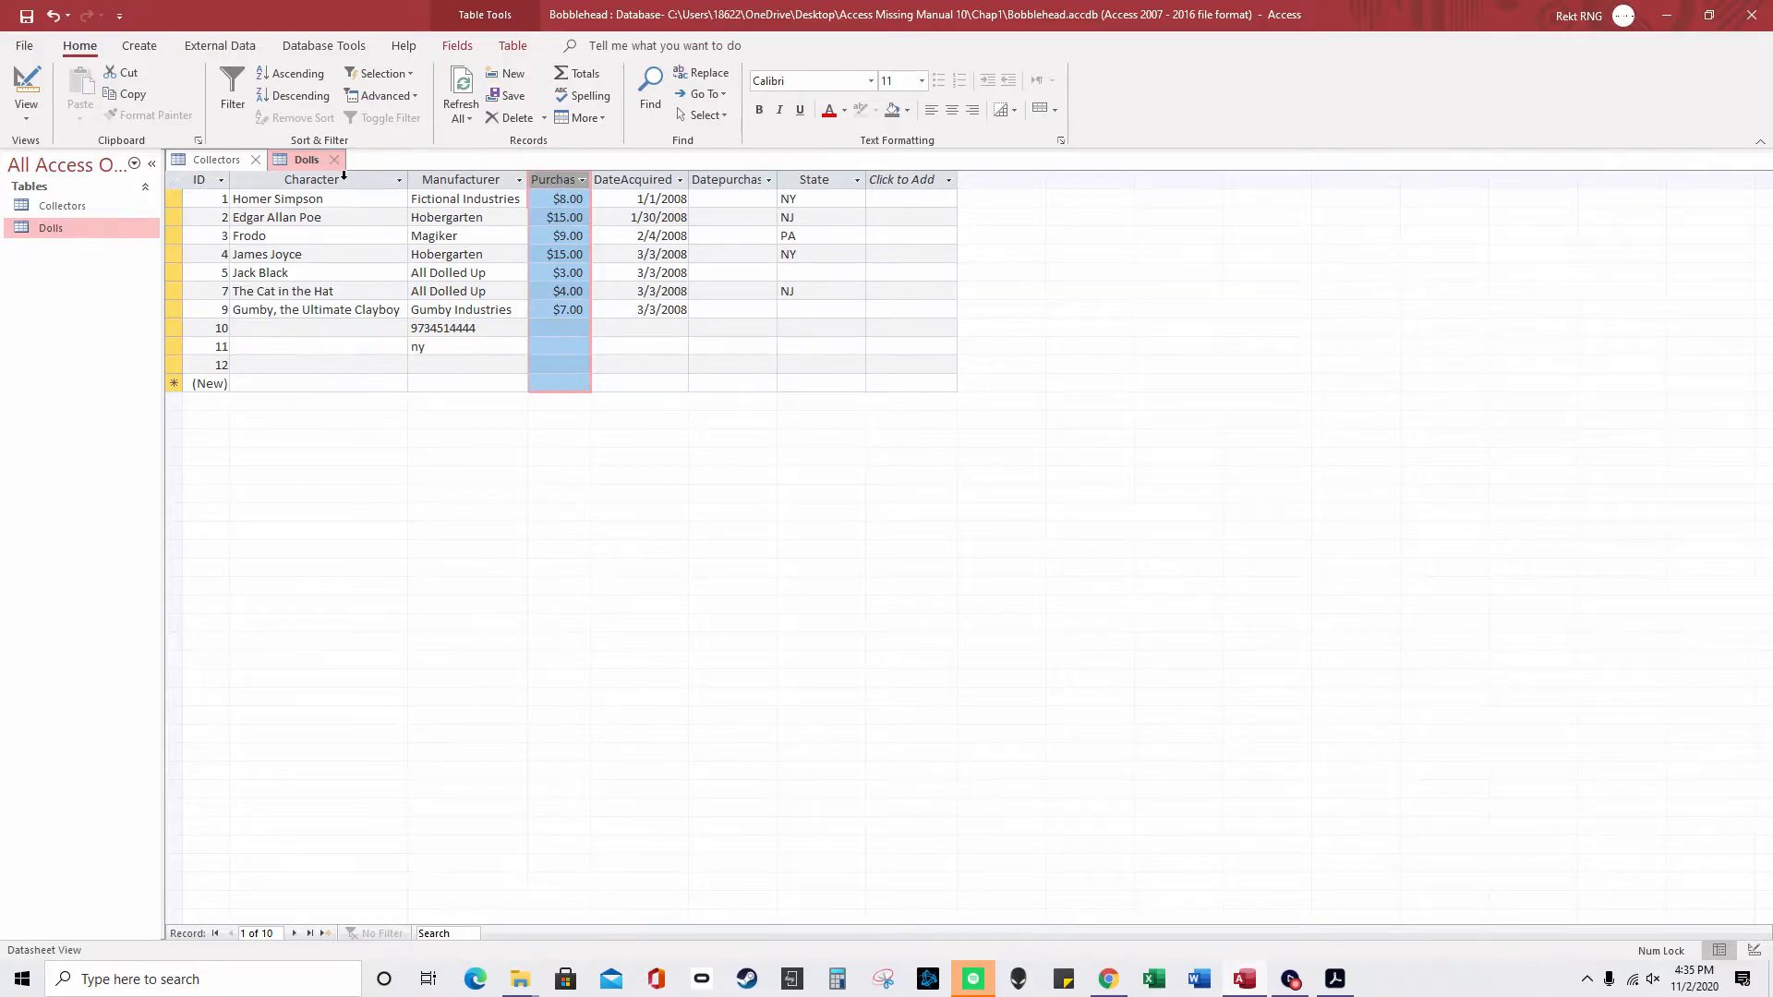
- Select the Character through DateAcquired columns, then records 1–3, then the whole table
left_click(384, 179)
left_click_drag(384, 179, 601, 181)
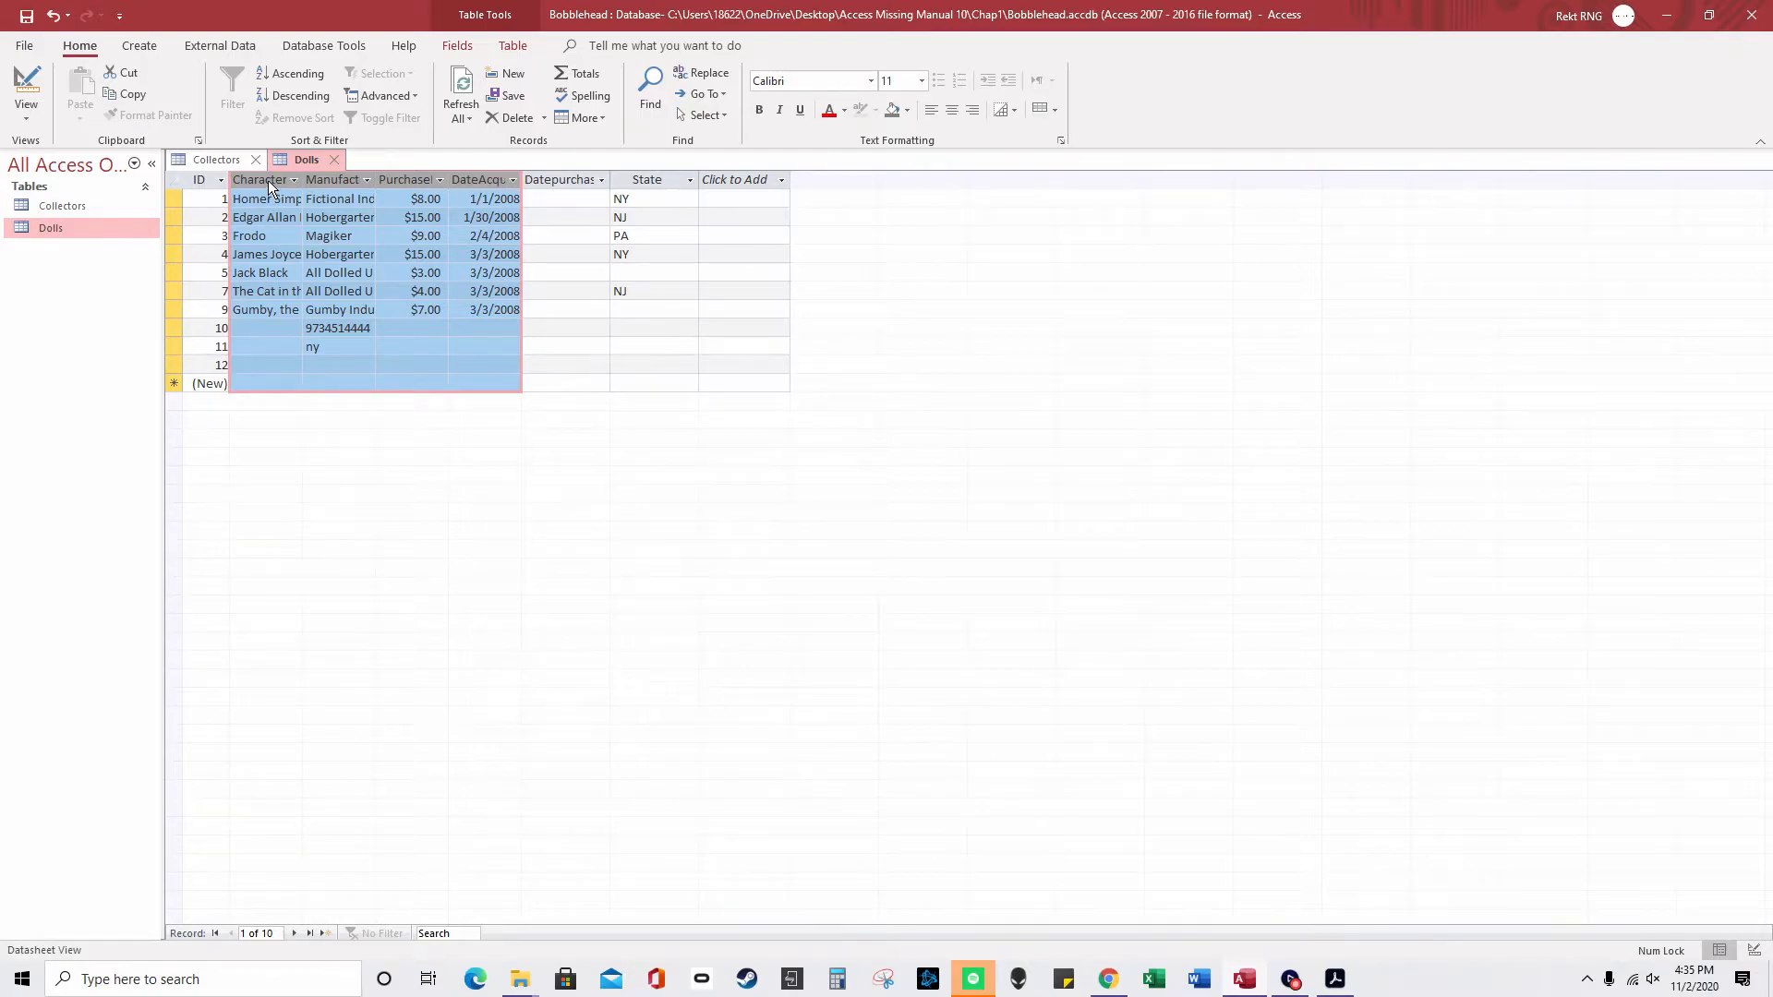
left_click_drag(172, 199, 176, 268)
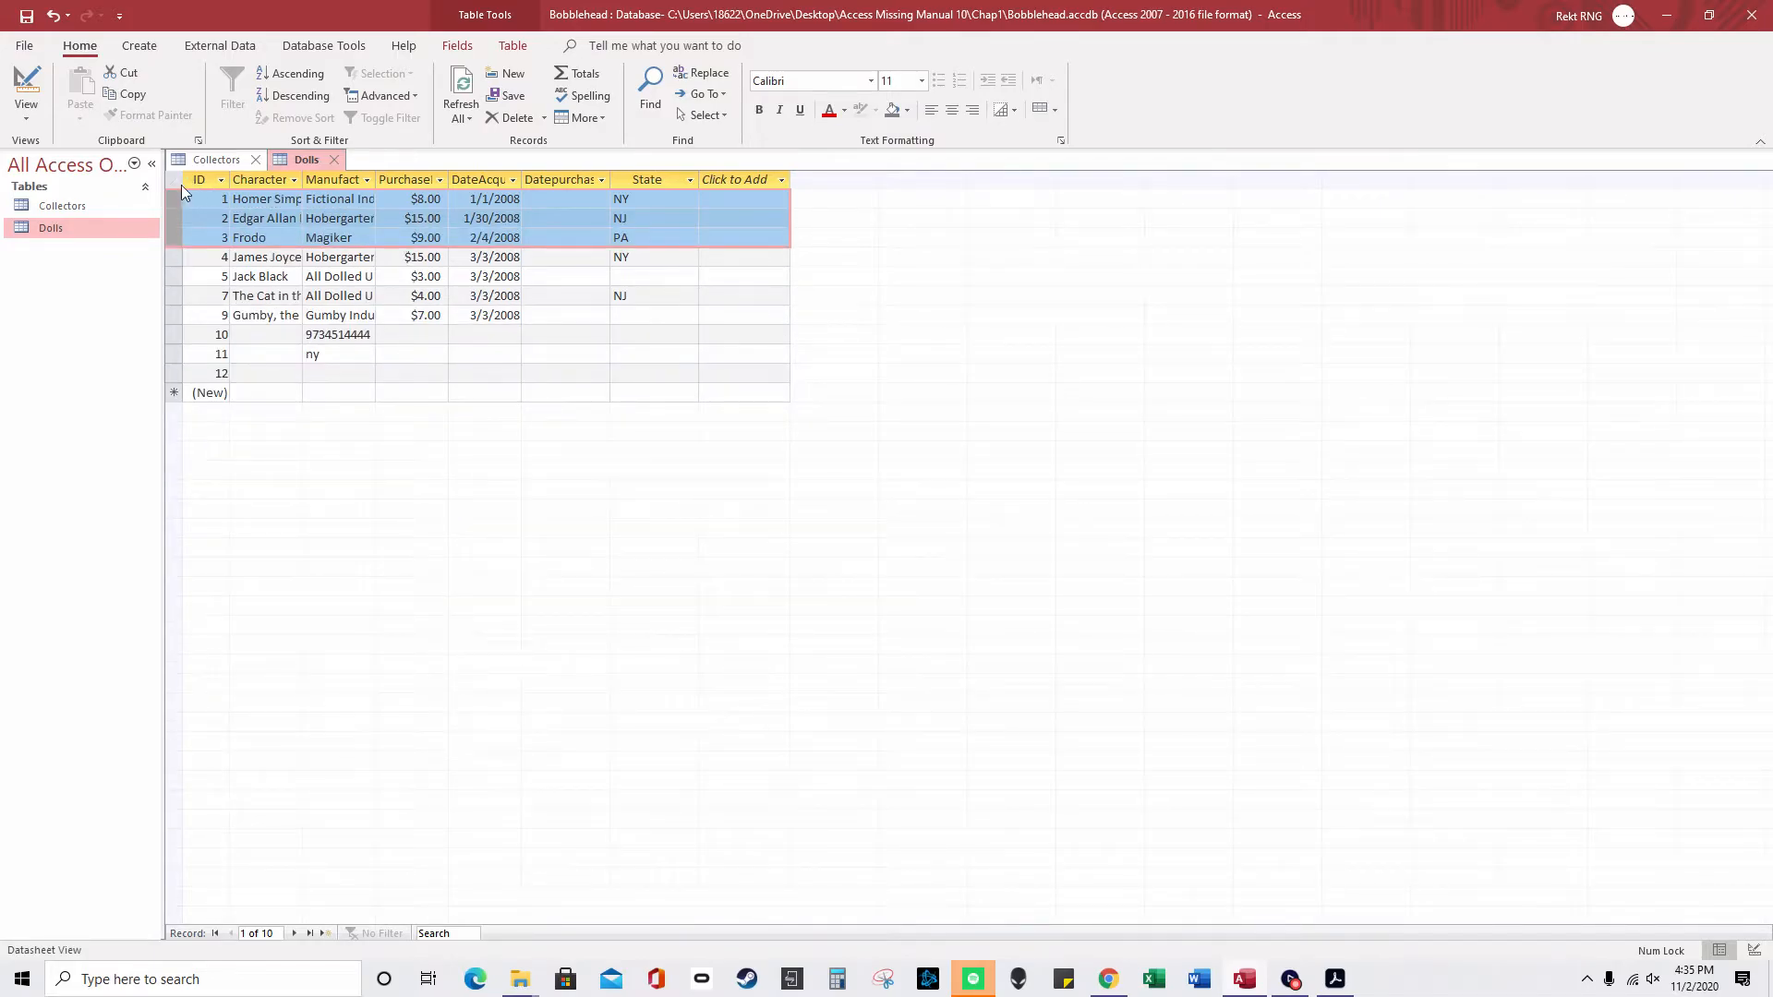
left_click(179, 181)
- Widen the ID column and widen PurchasePrice to show its full heading
left_click_drag(229, 179, 246, 179)
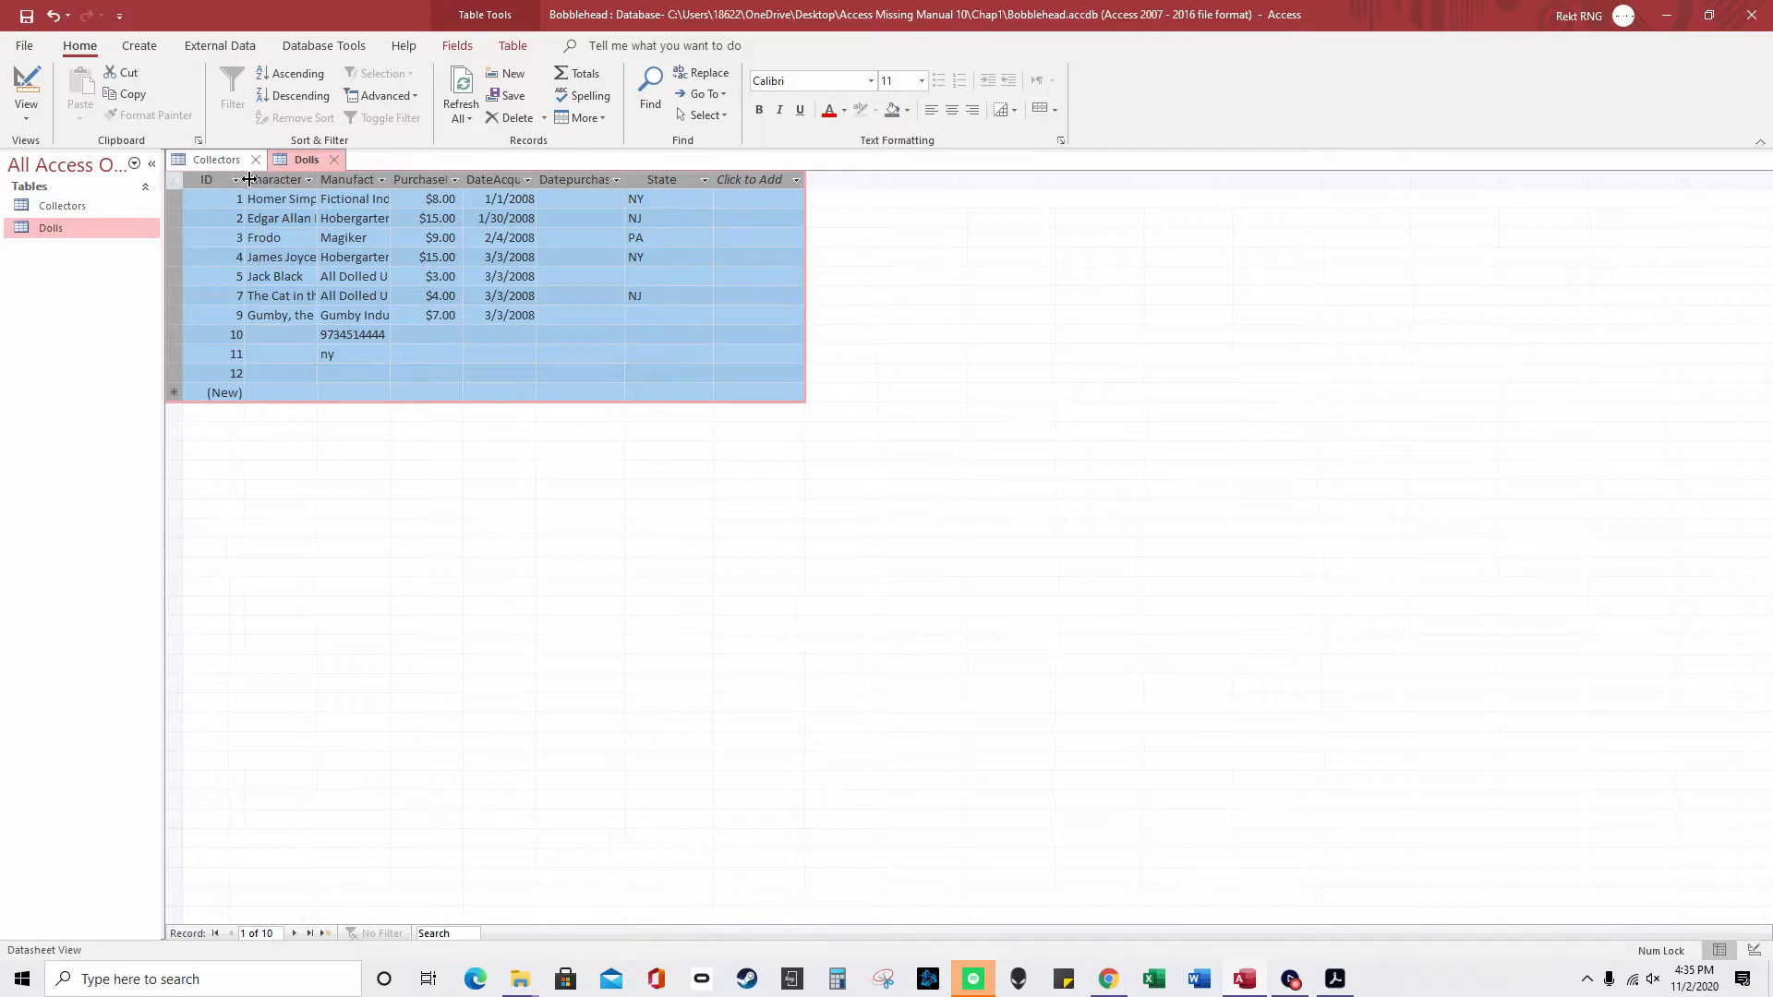
left_click_drag(462, 180, 508, 185)
left_click(462, 203)
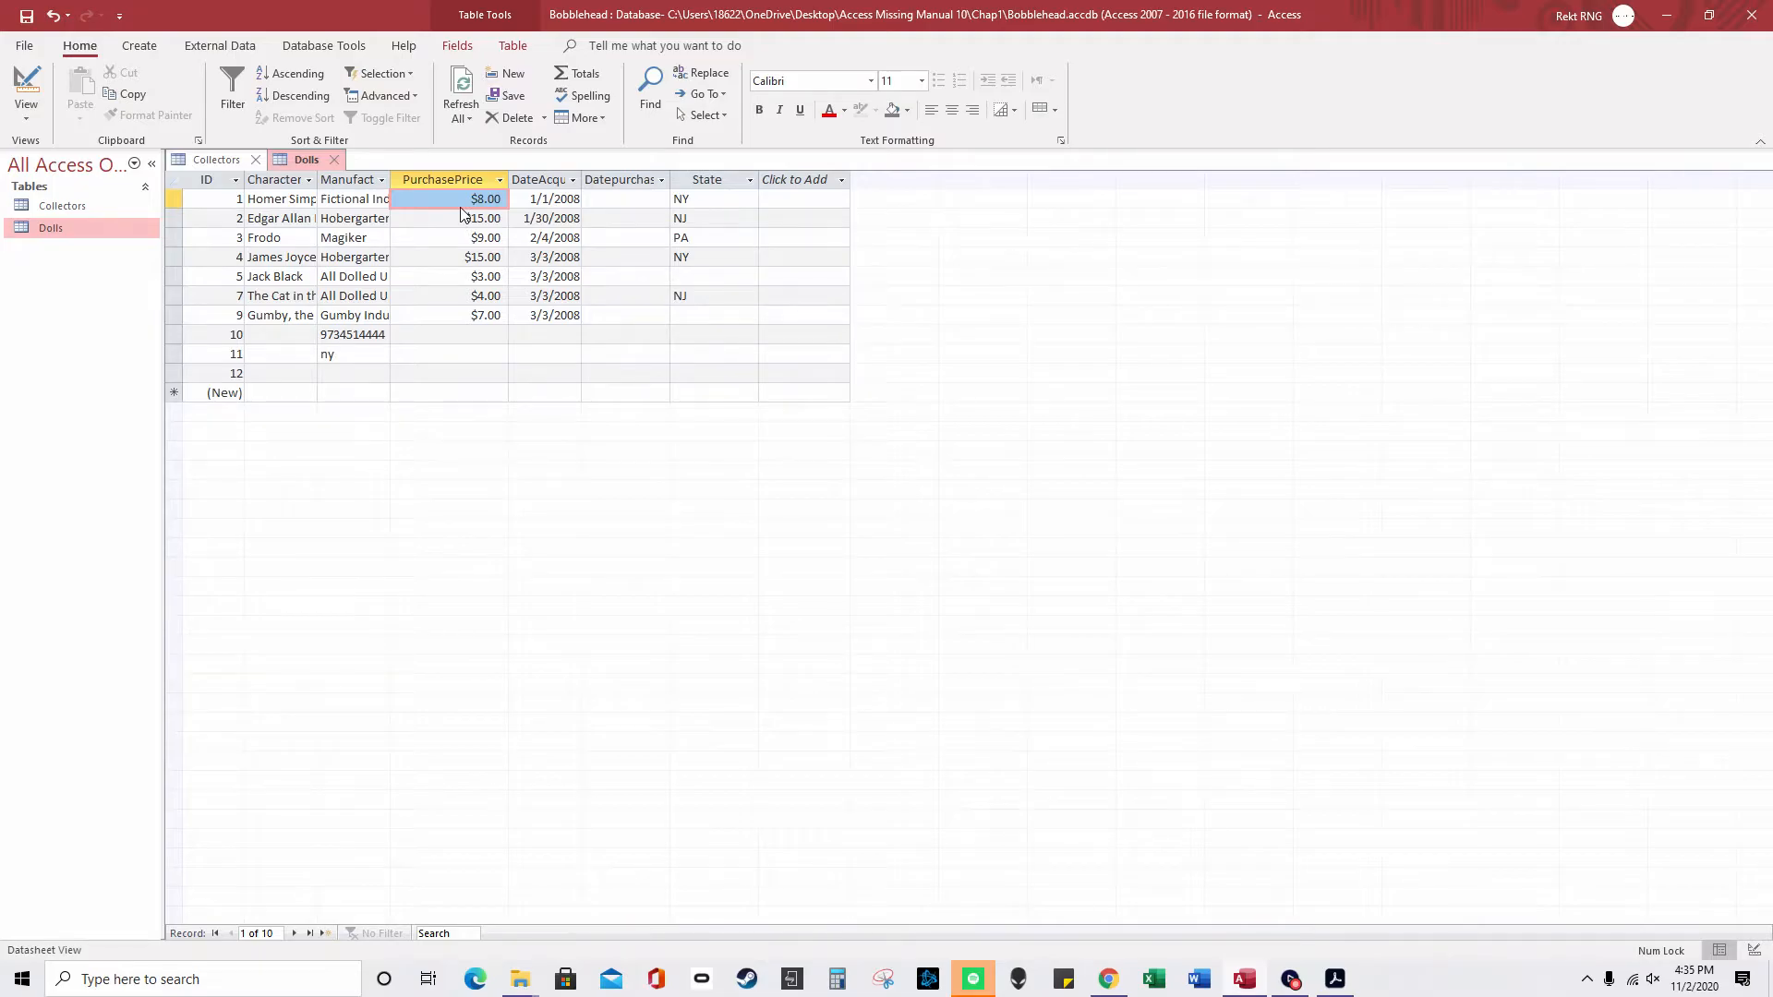
- Freeze the Manufacturer column, then tab through fields and type 9 in a new blank record
right_click(355, 183)
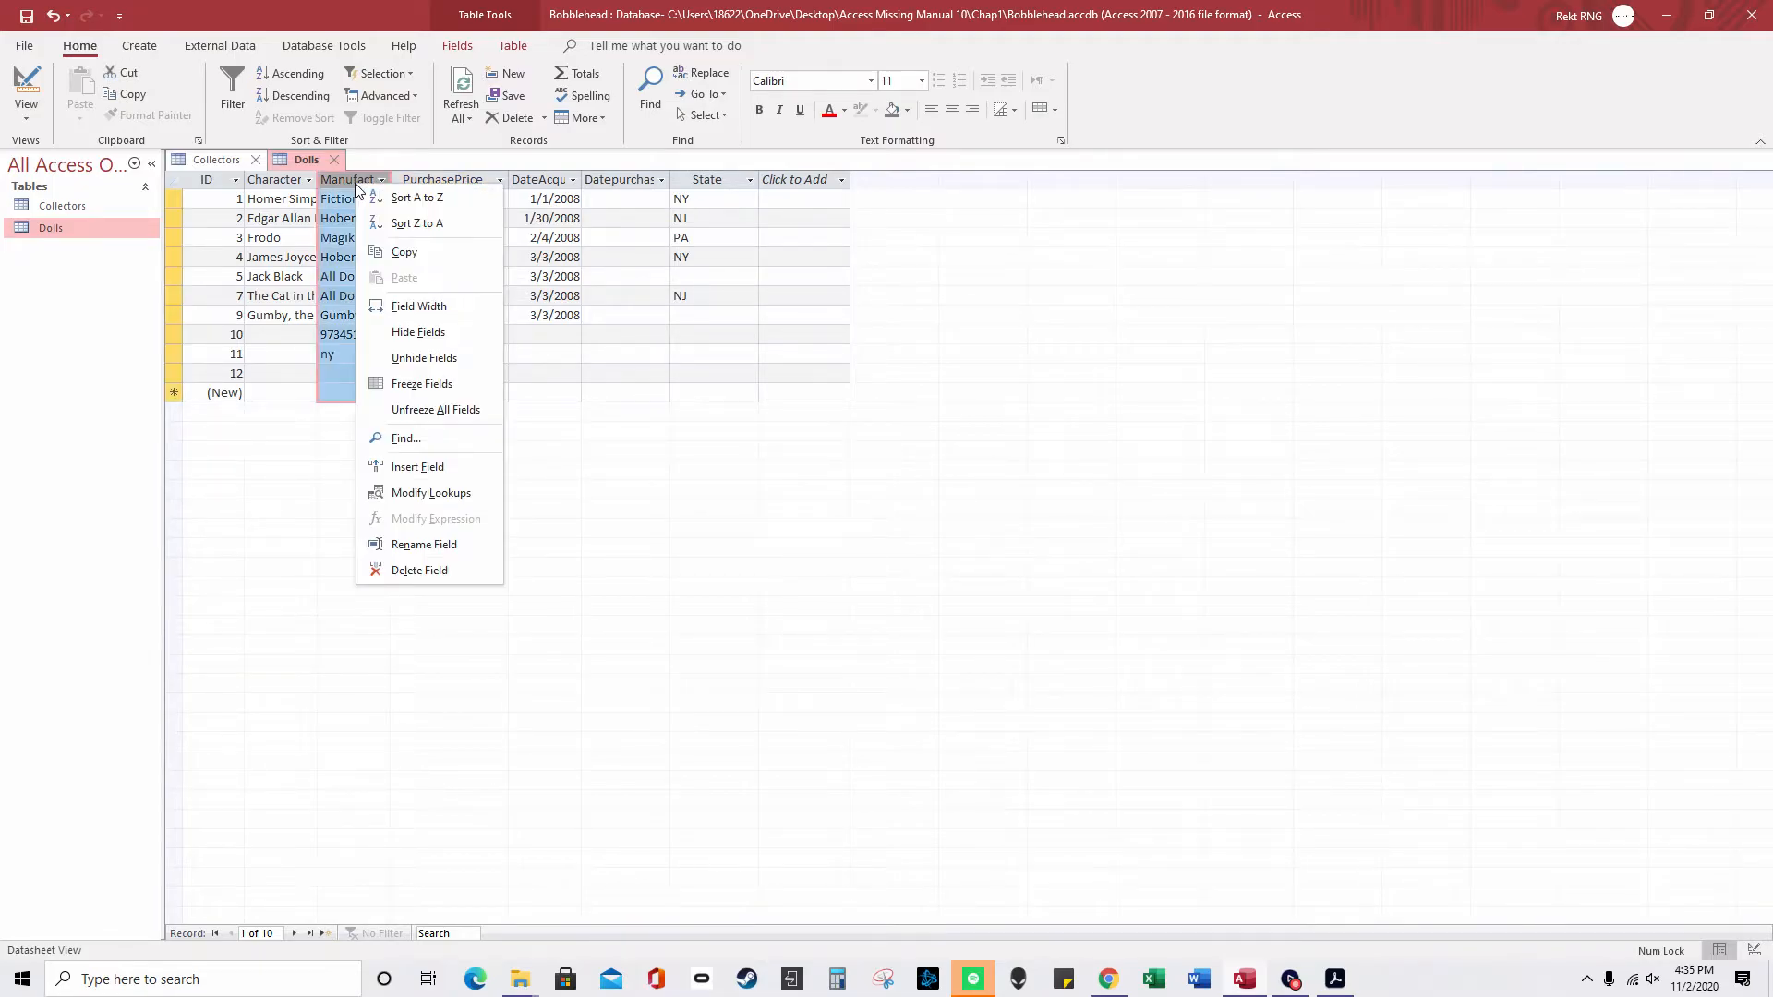
left_click(479, 384)
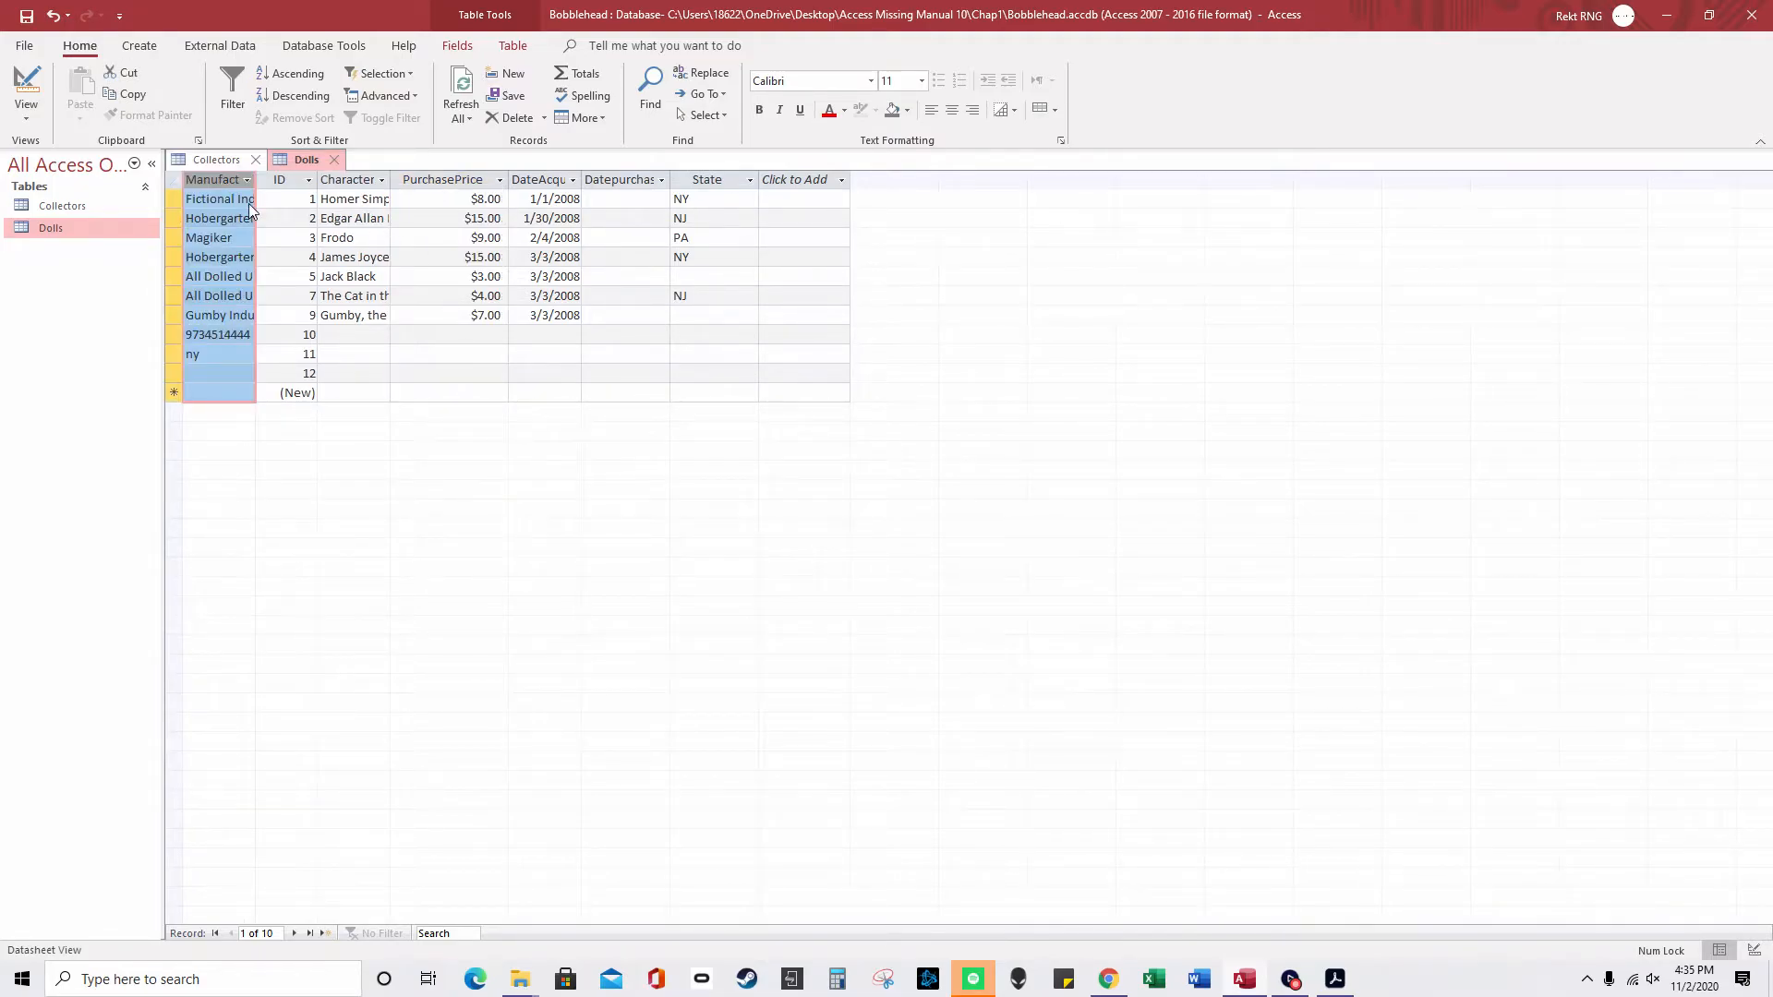
key("Tab")
key("Tab")
key("Tab")
key("Tab")
key("Tab")
key("Tab")
key("Tab")
key("Tab")
key("Tab")
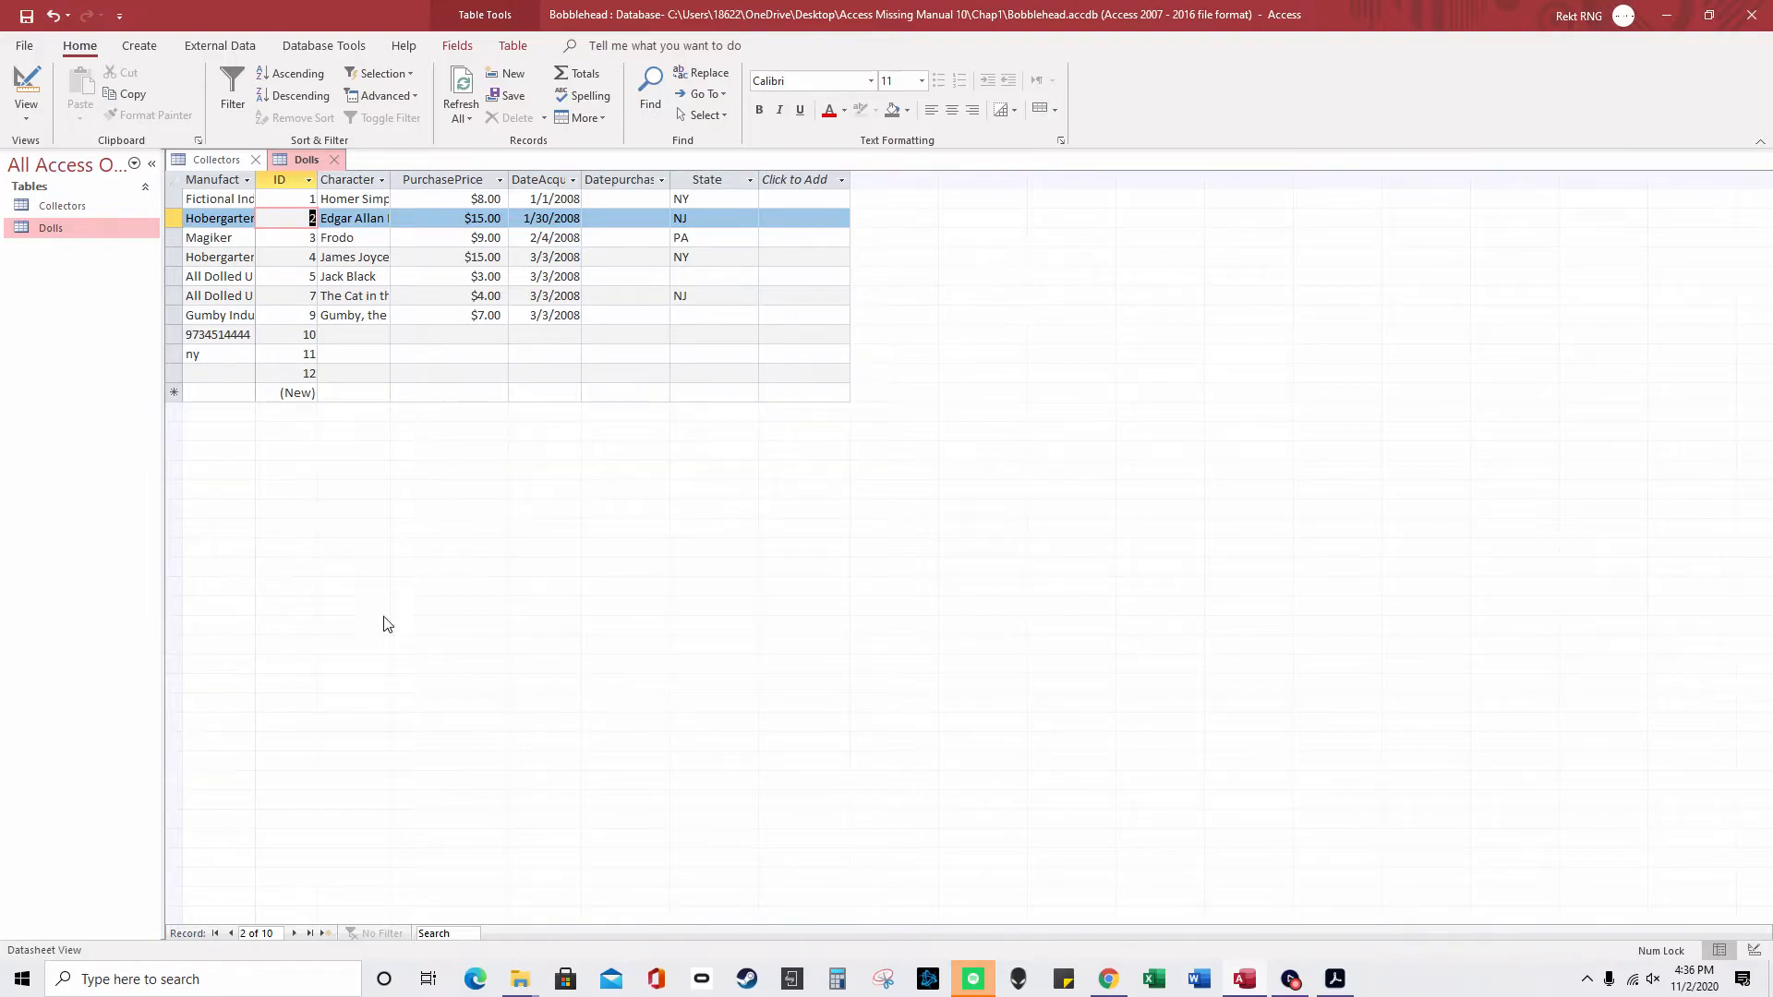
left_click(325, 933)
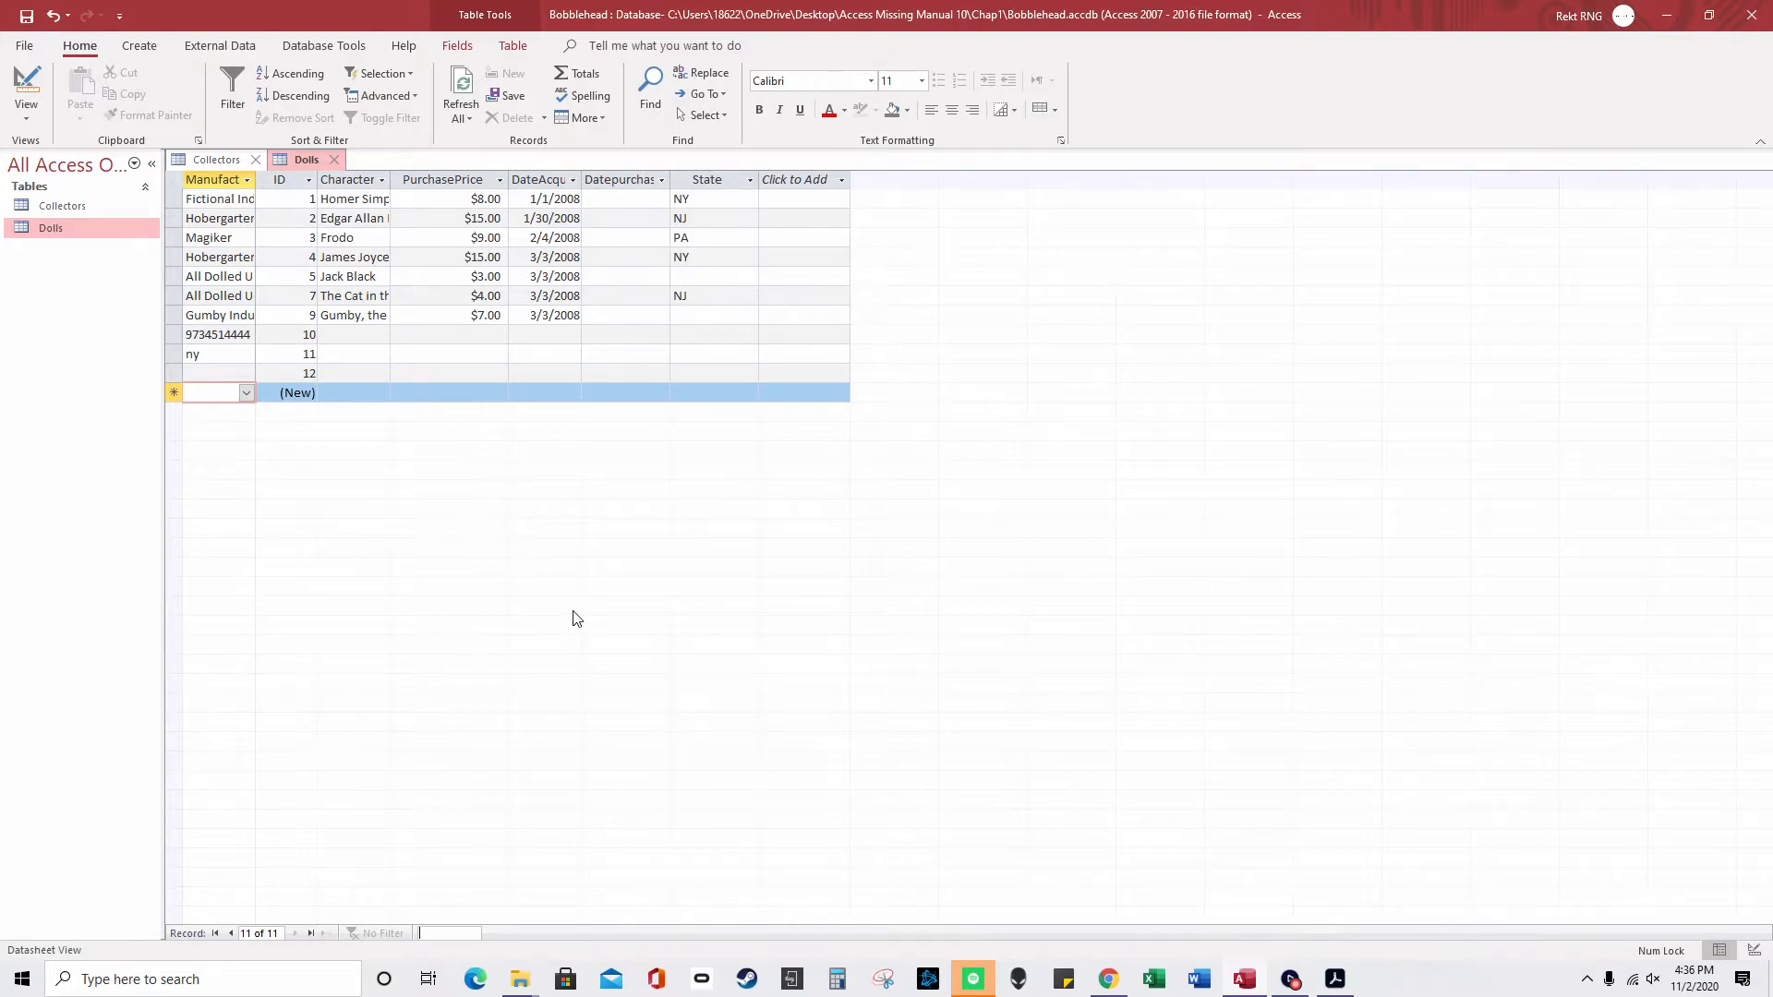
type("9")
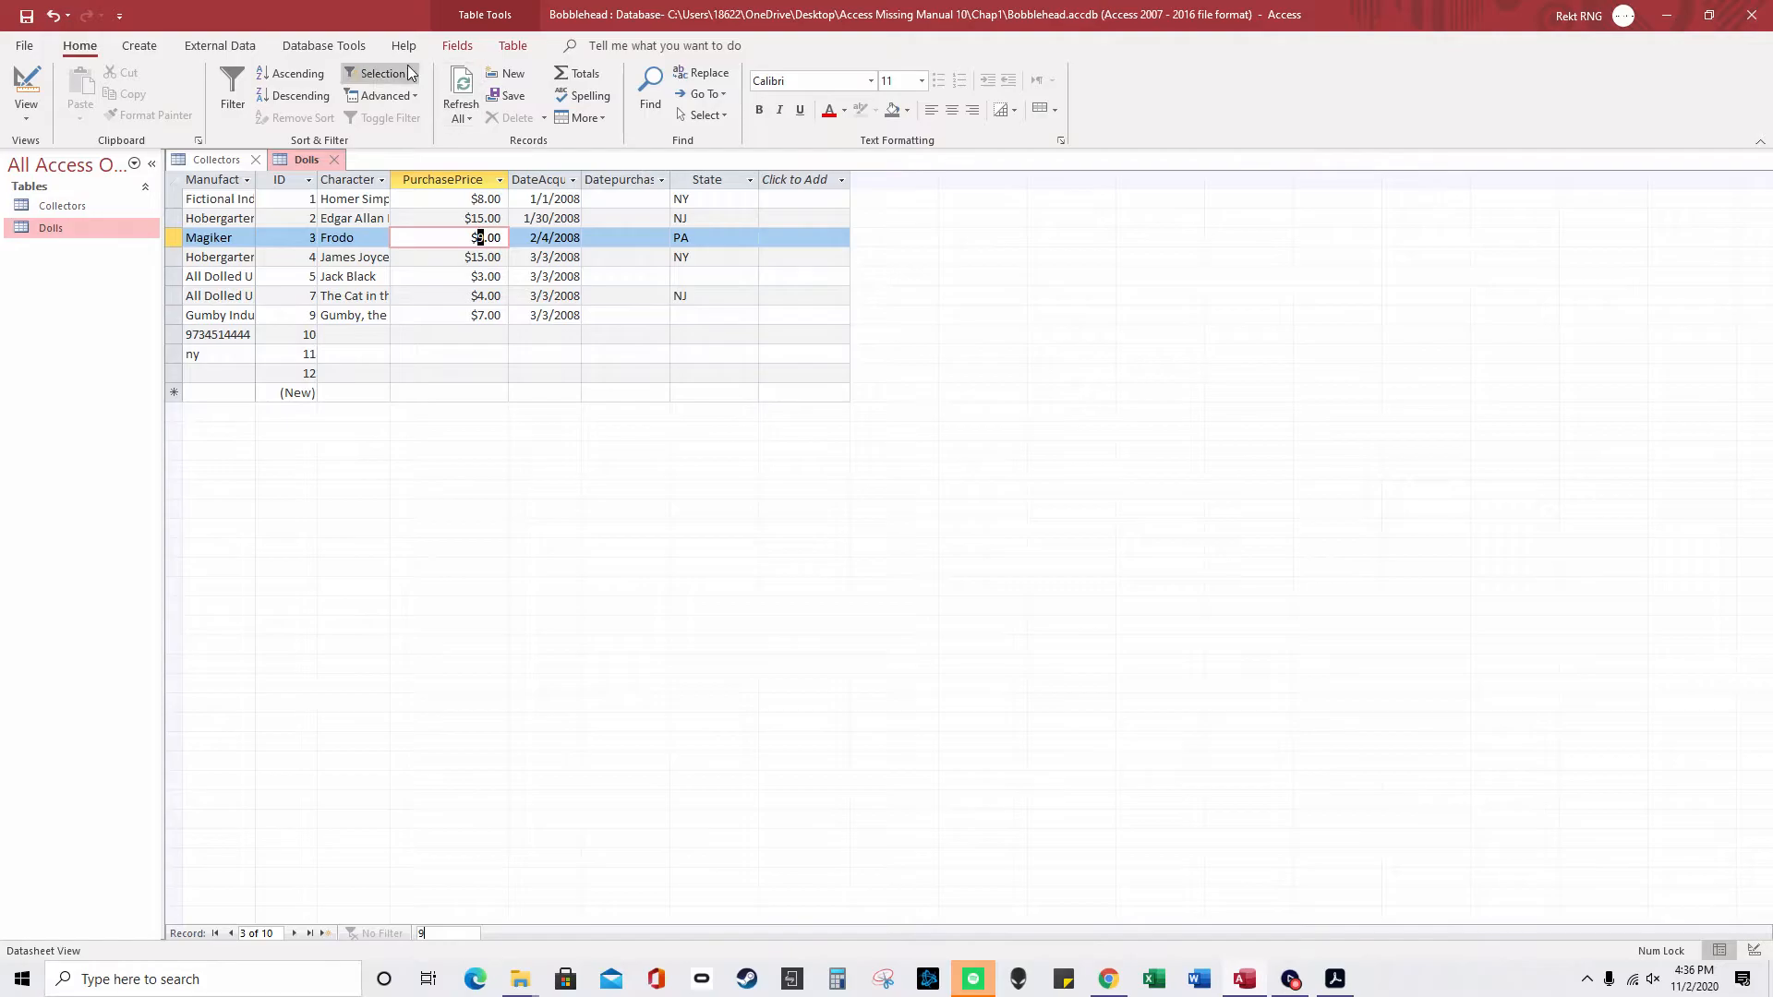
- Browse the ribbon tabs and return to Home
left_click(220, 45)
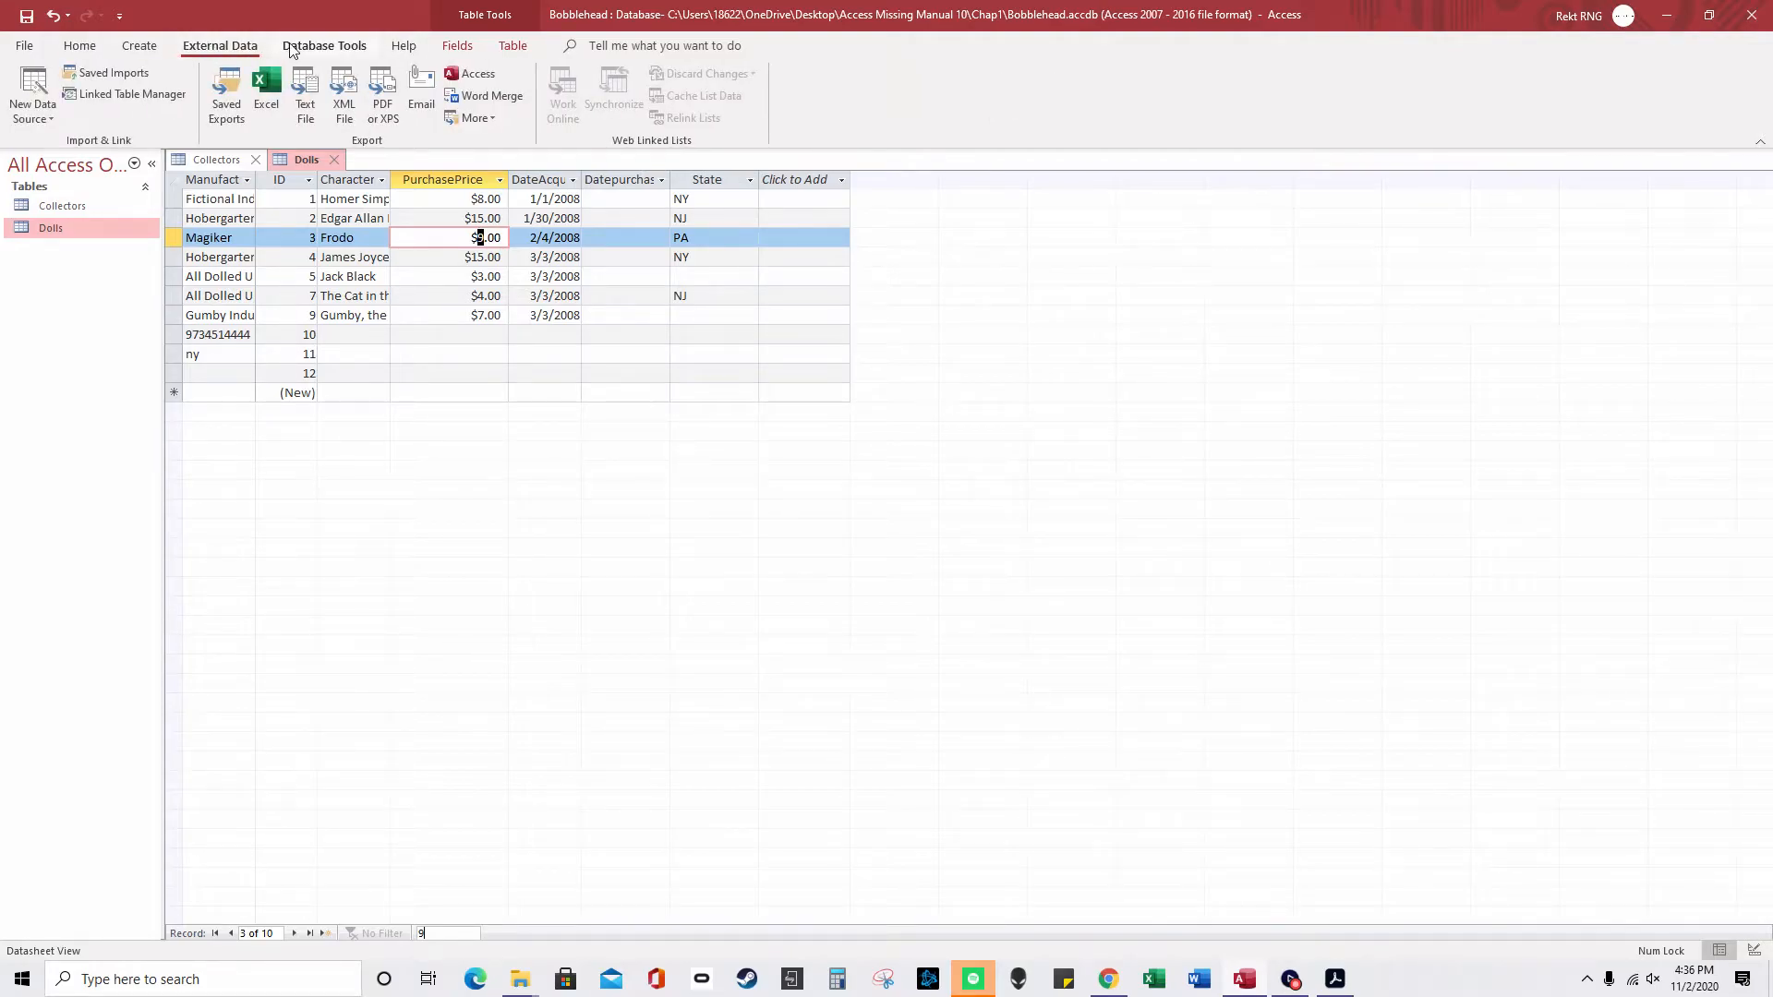
left_click(443, 46)
left_click(401, 46)
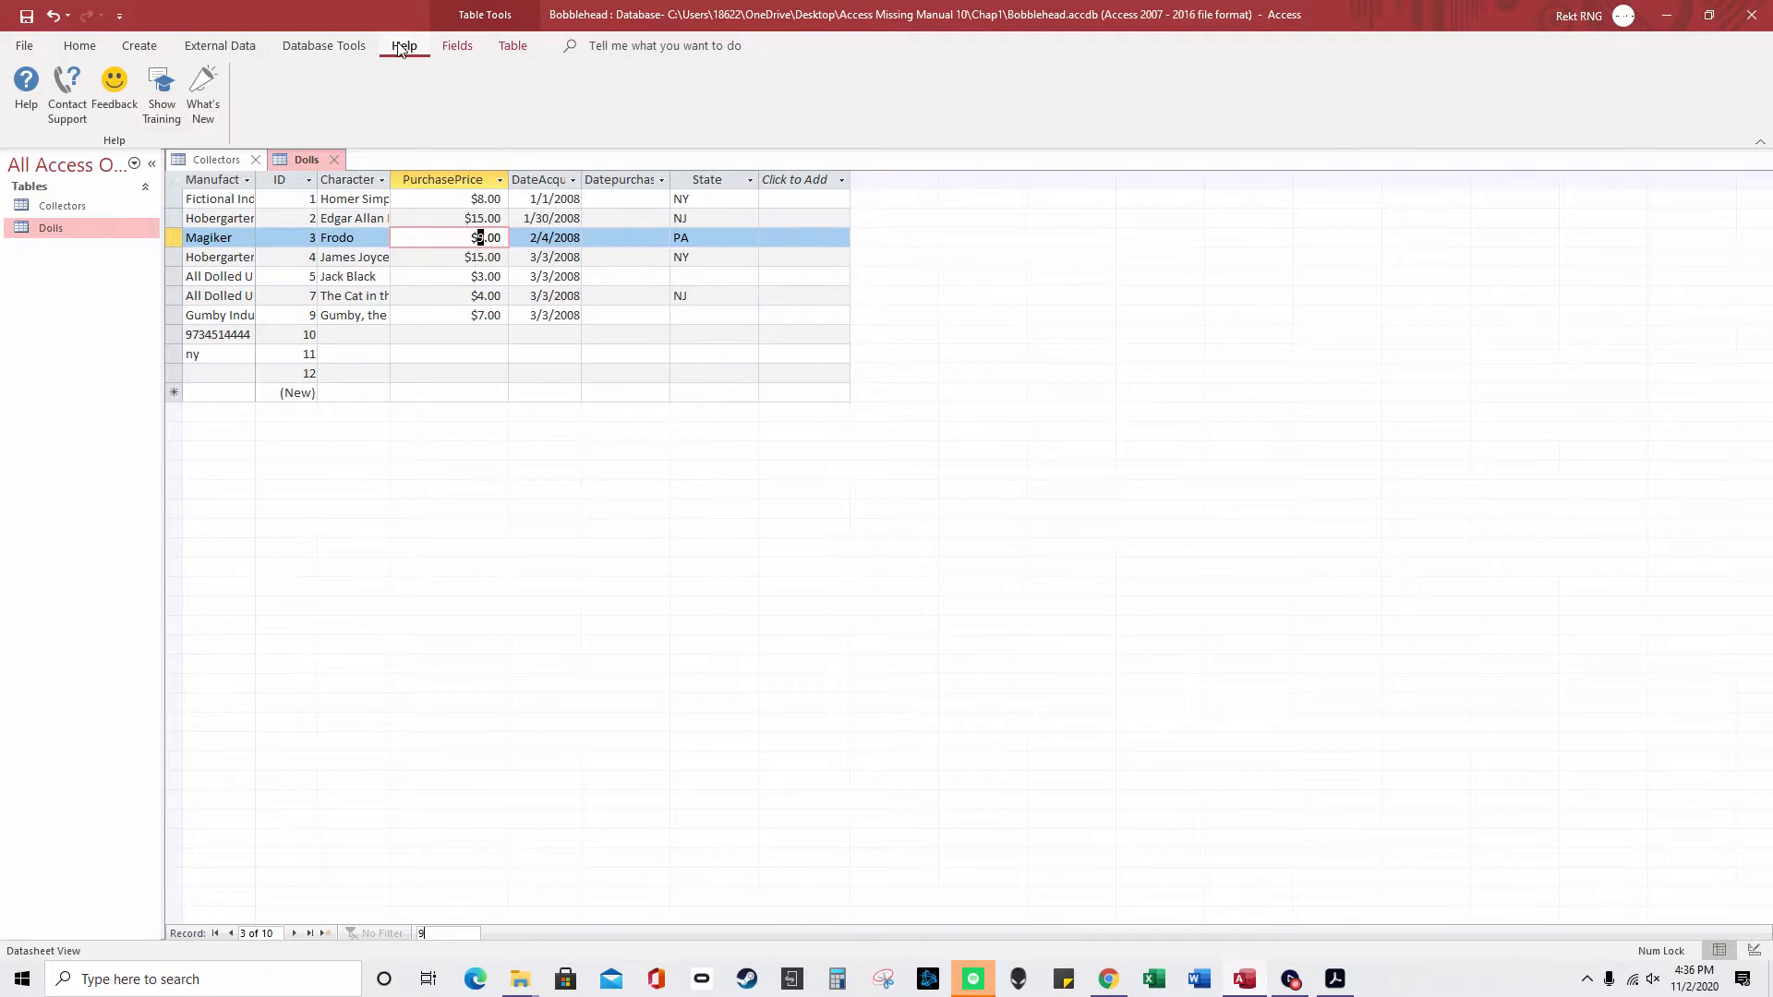
left_click(499, 46)
left_click(461, 48)
left_click(403, 46)
left_click(296, 48)
left_click(220, 47)
left_click(140, 47)
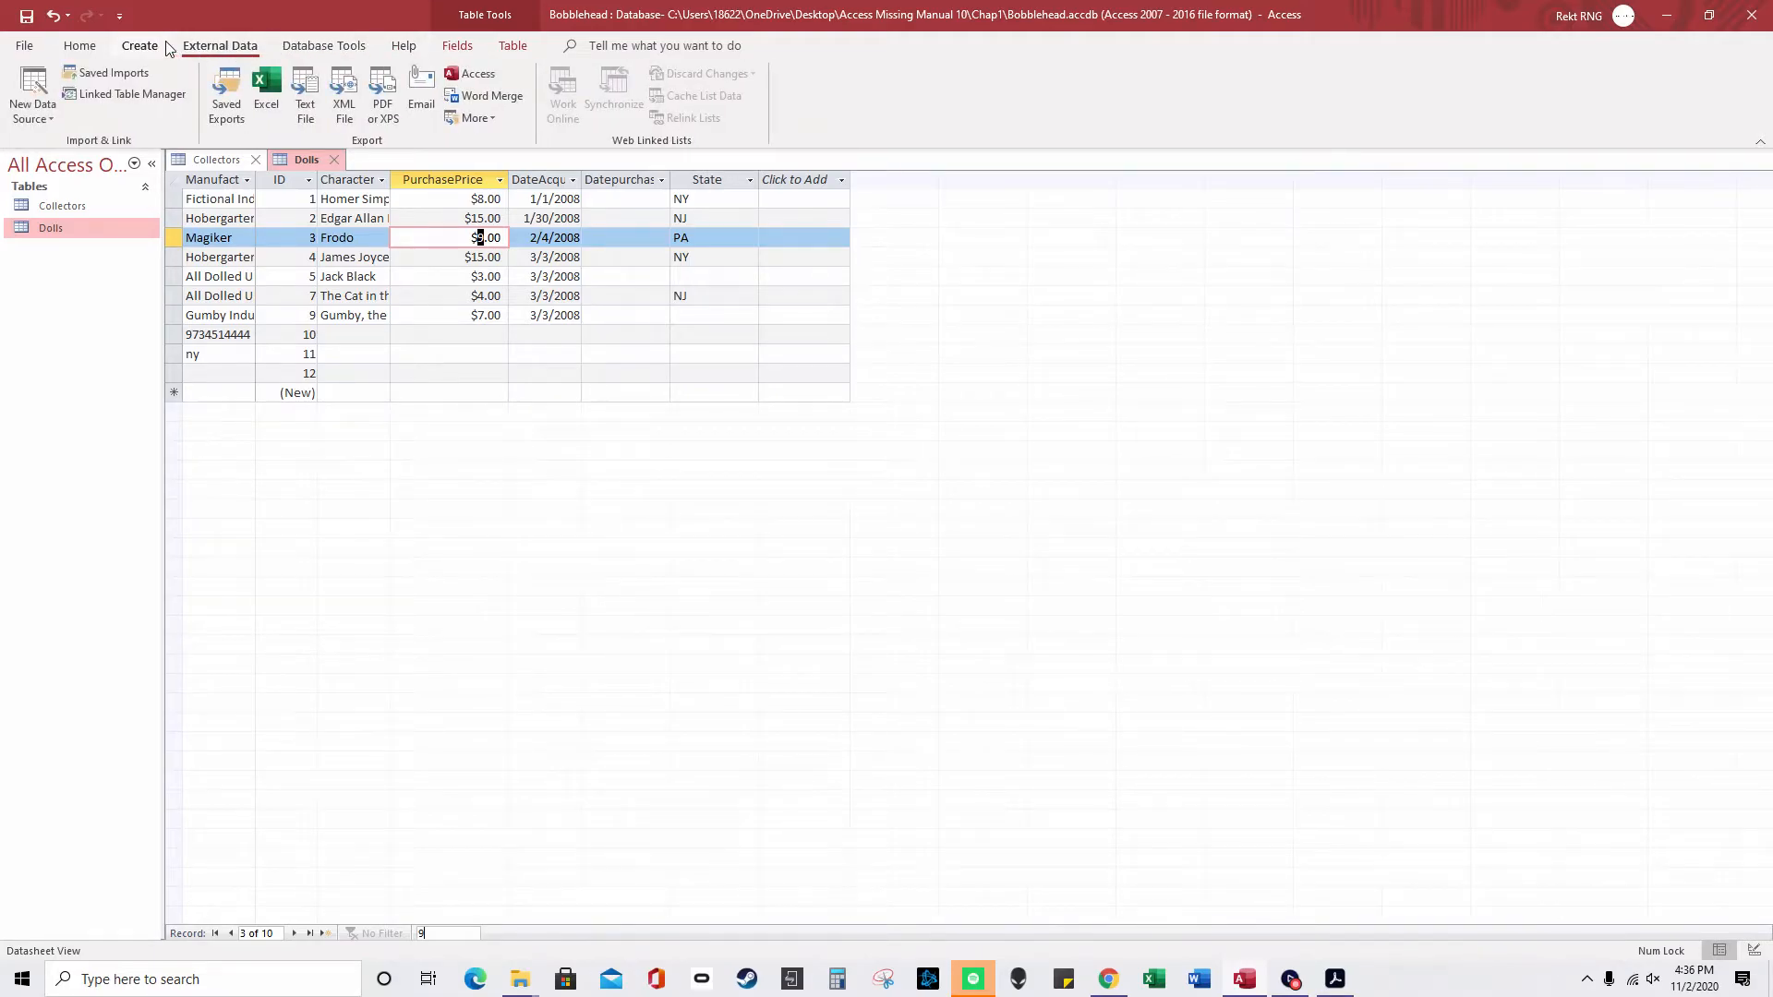
left_click(91, 48)
- Add a Total row and choose Sum for the PurchasePrice column
left_click(583, 74)
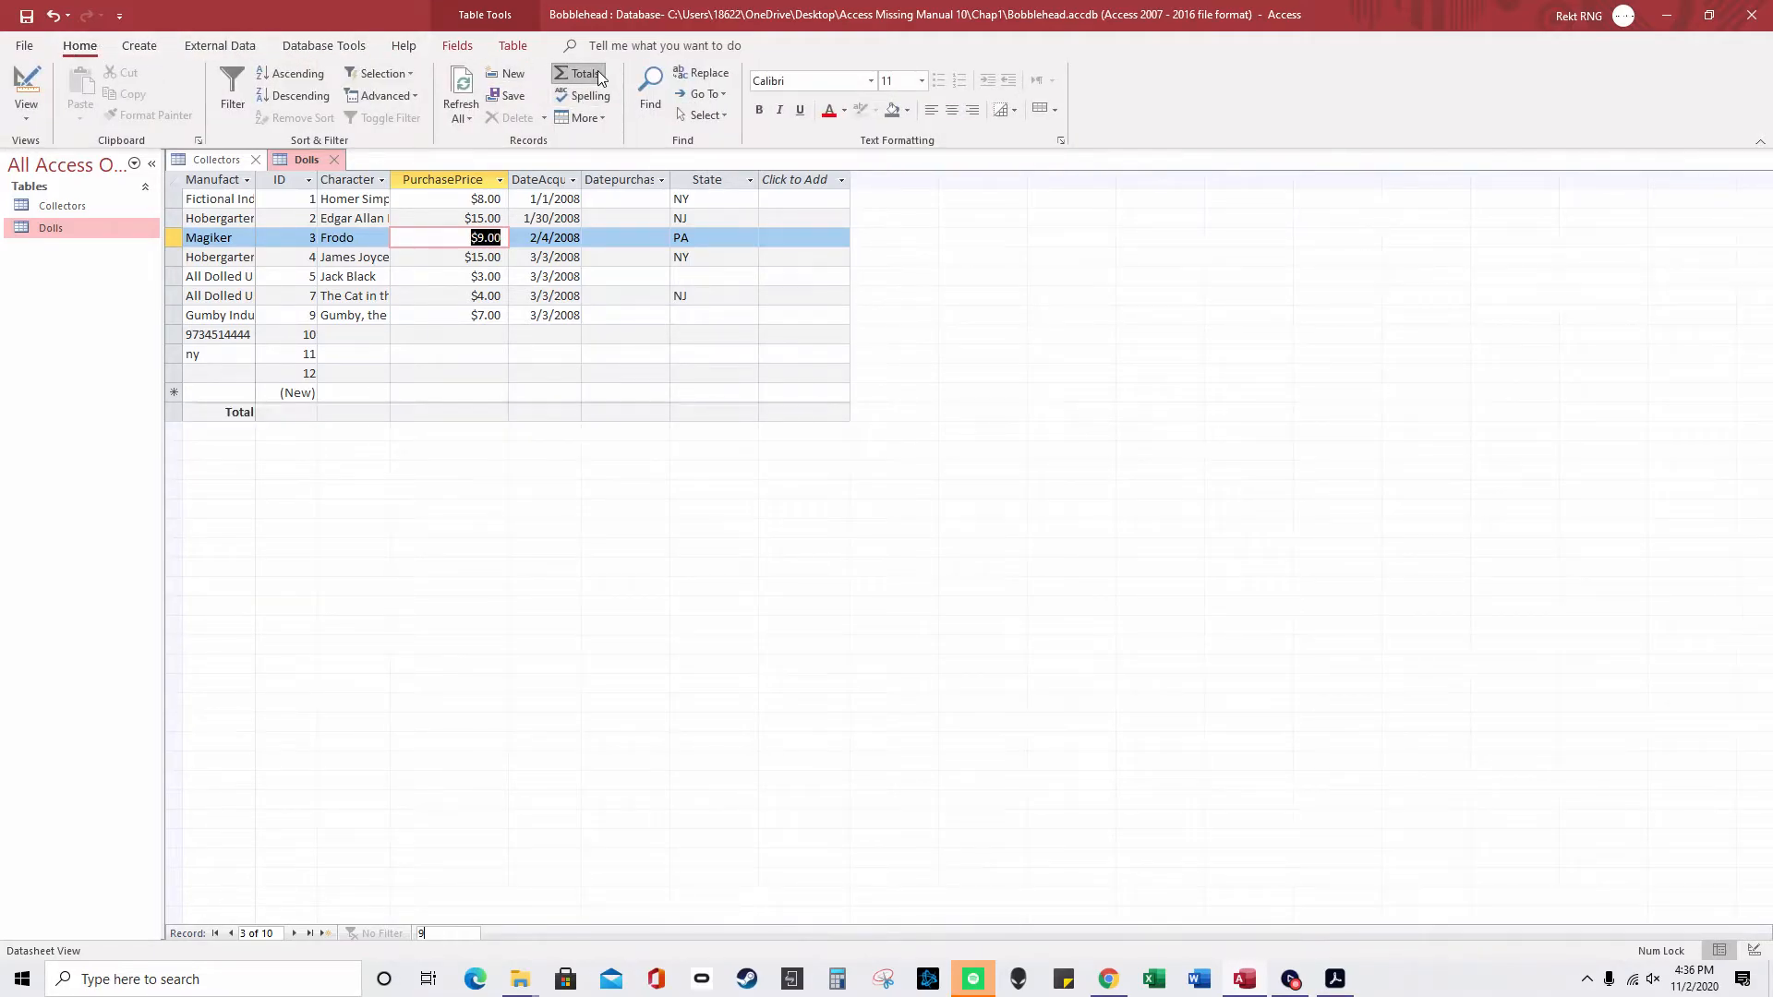
left_click(457, 413)
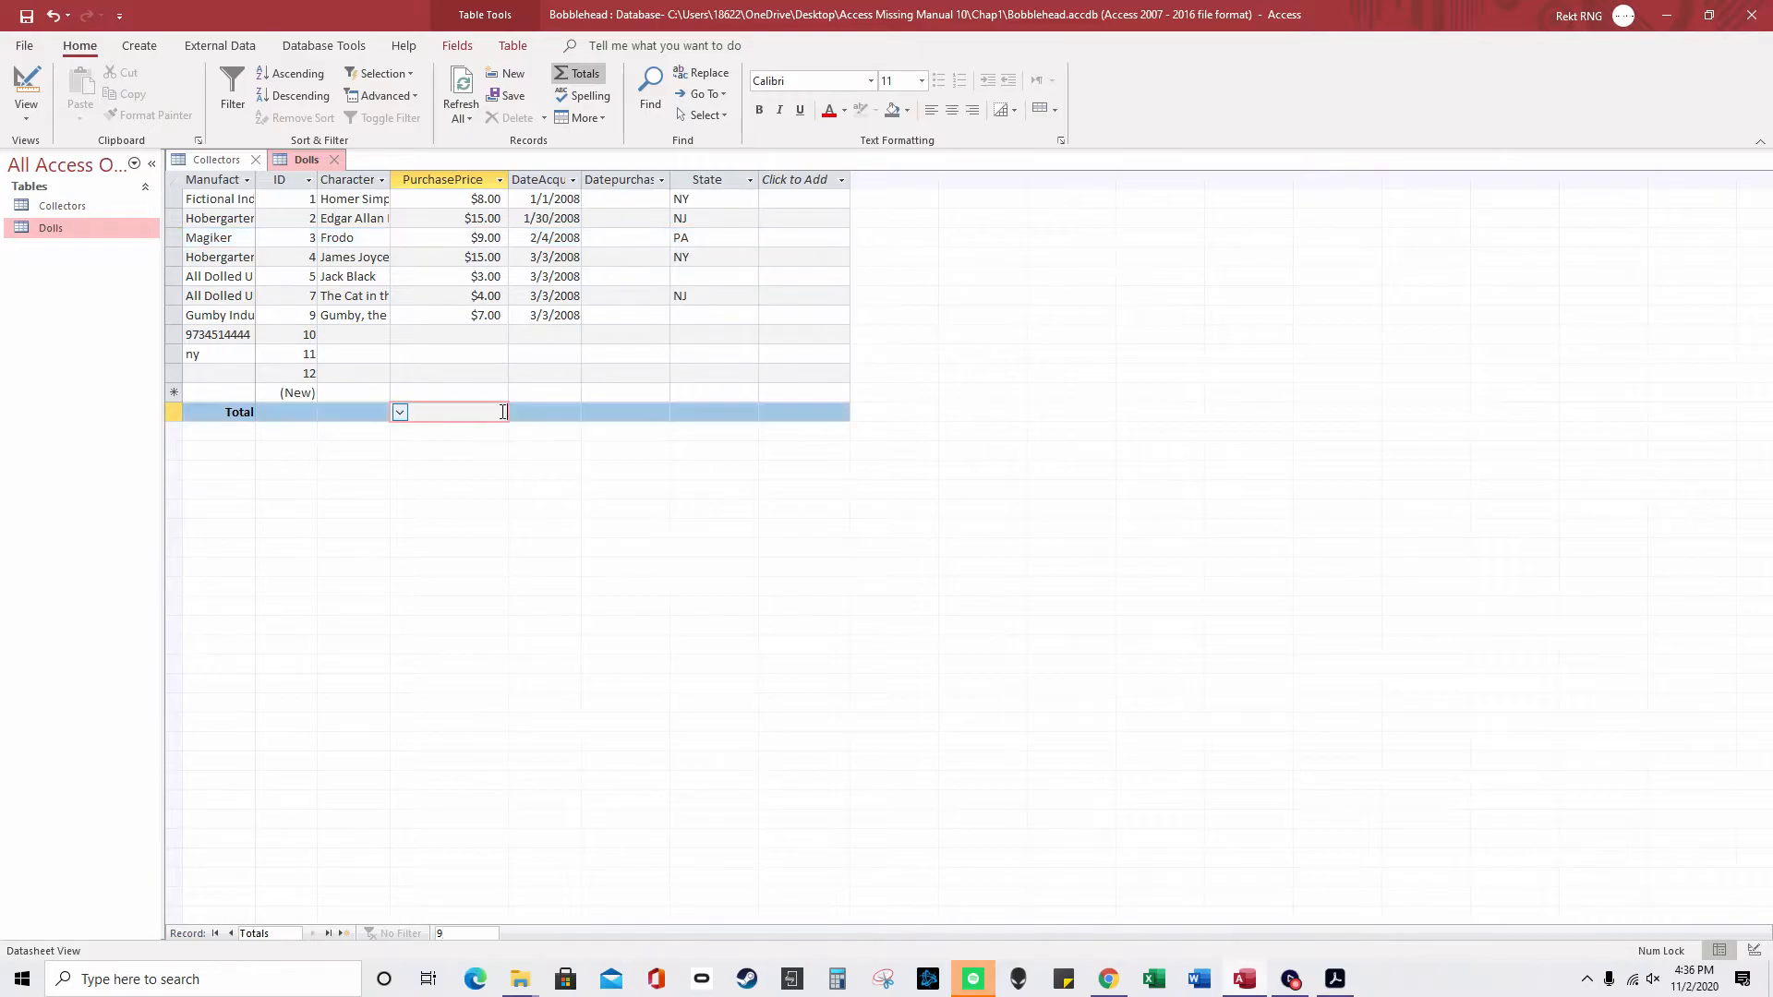
left_click(400, 412)
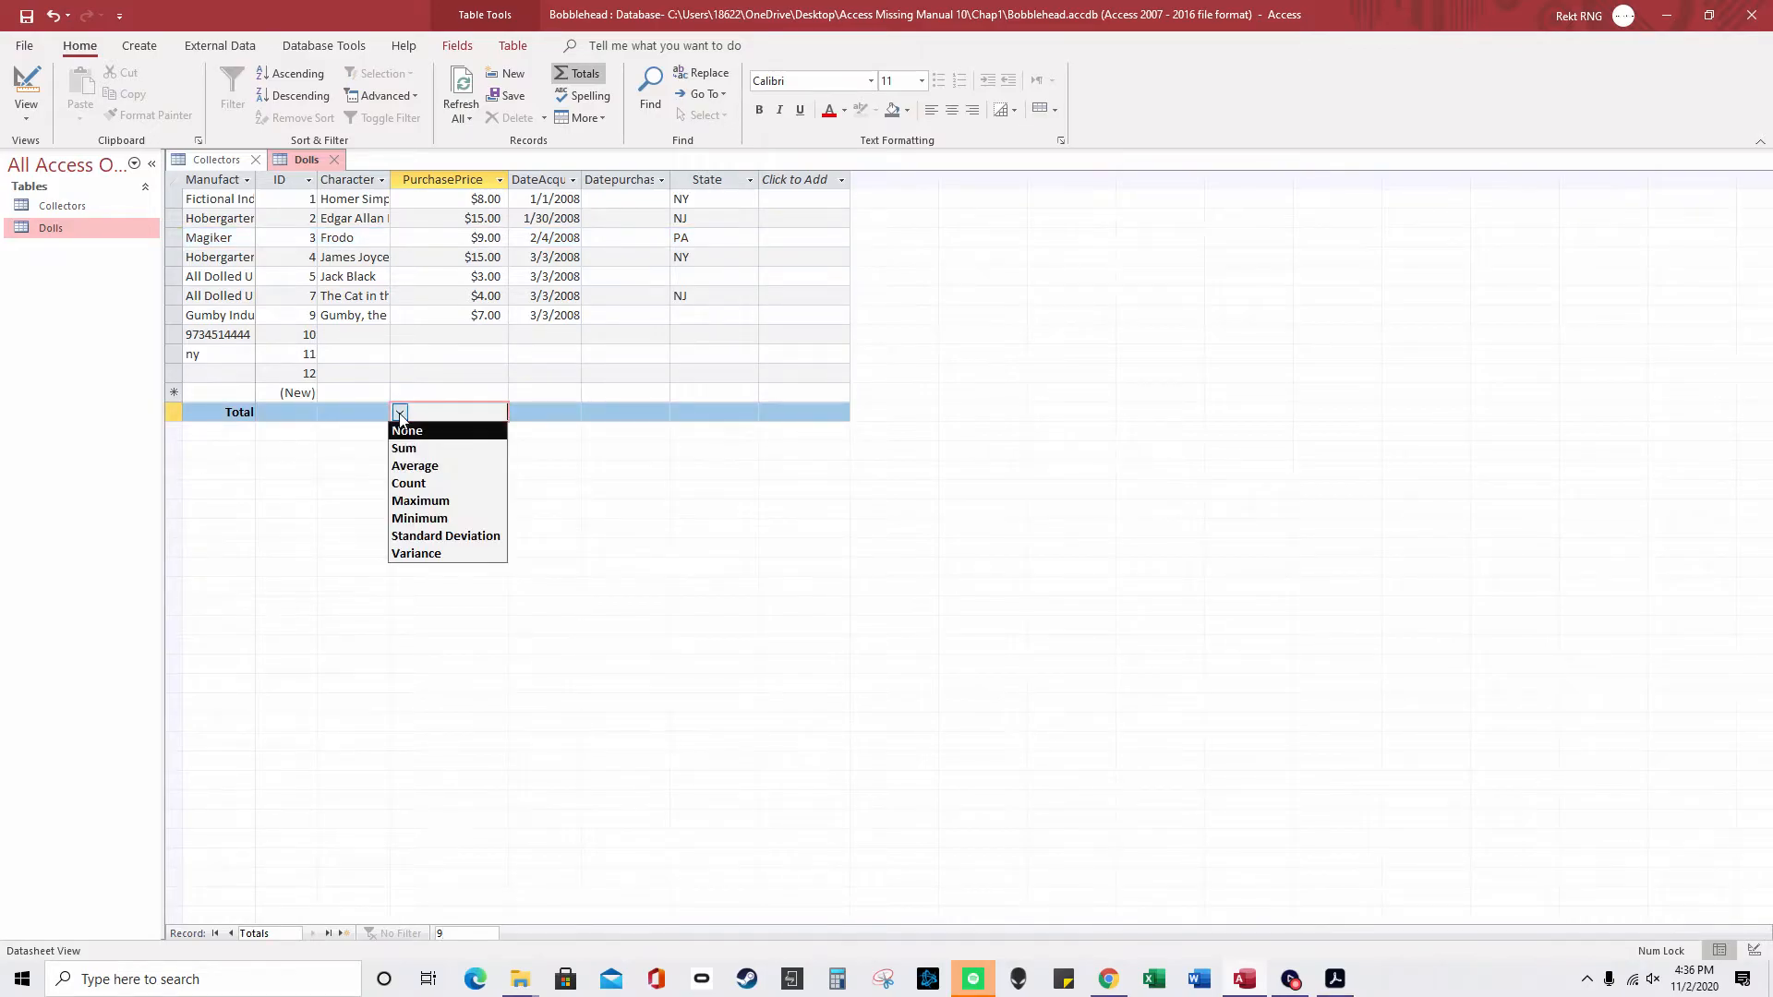
left_click(418, 455)
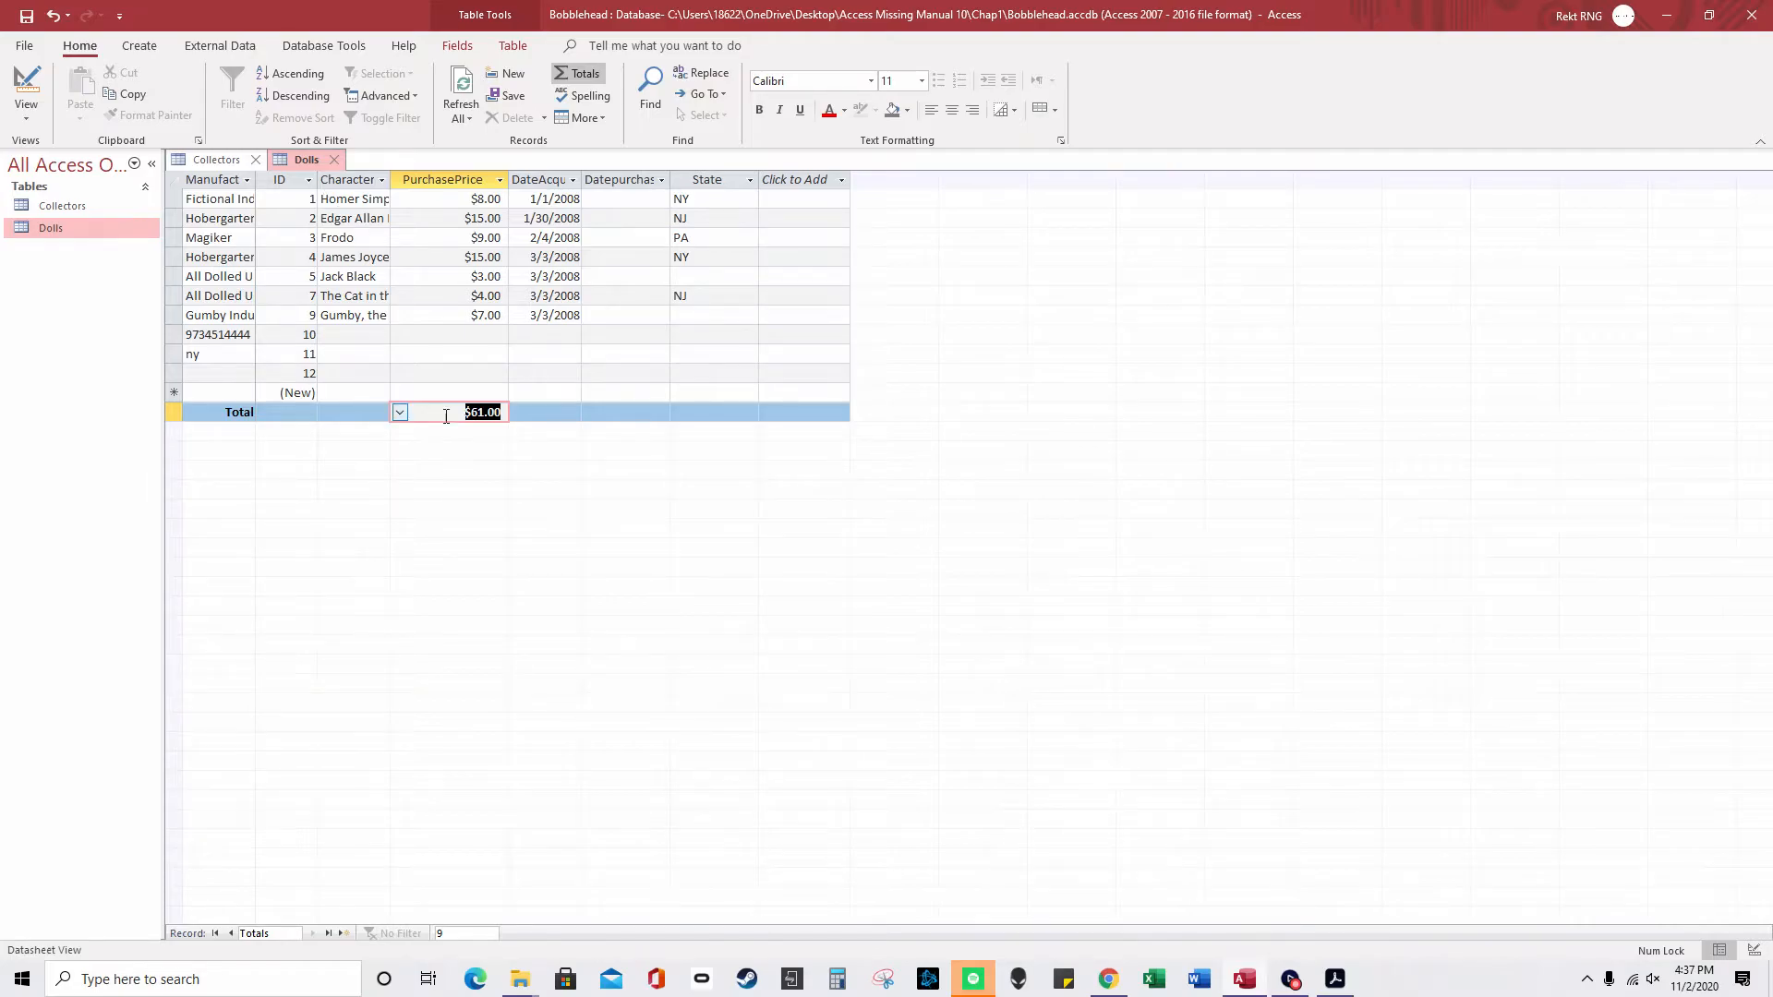
- Close Access, discarding layout changes, and browse File Explorer to the Access Missing Manual 10 folder
left_click(1752, 18)
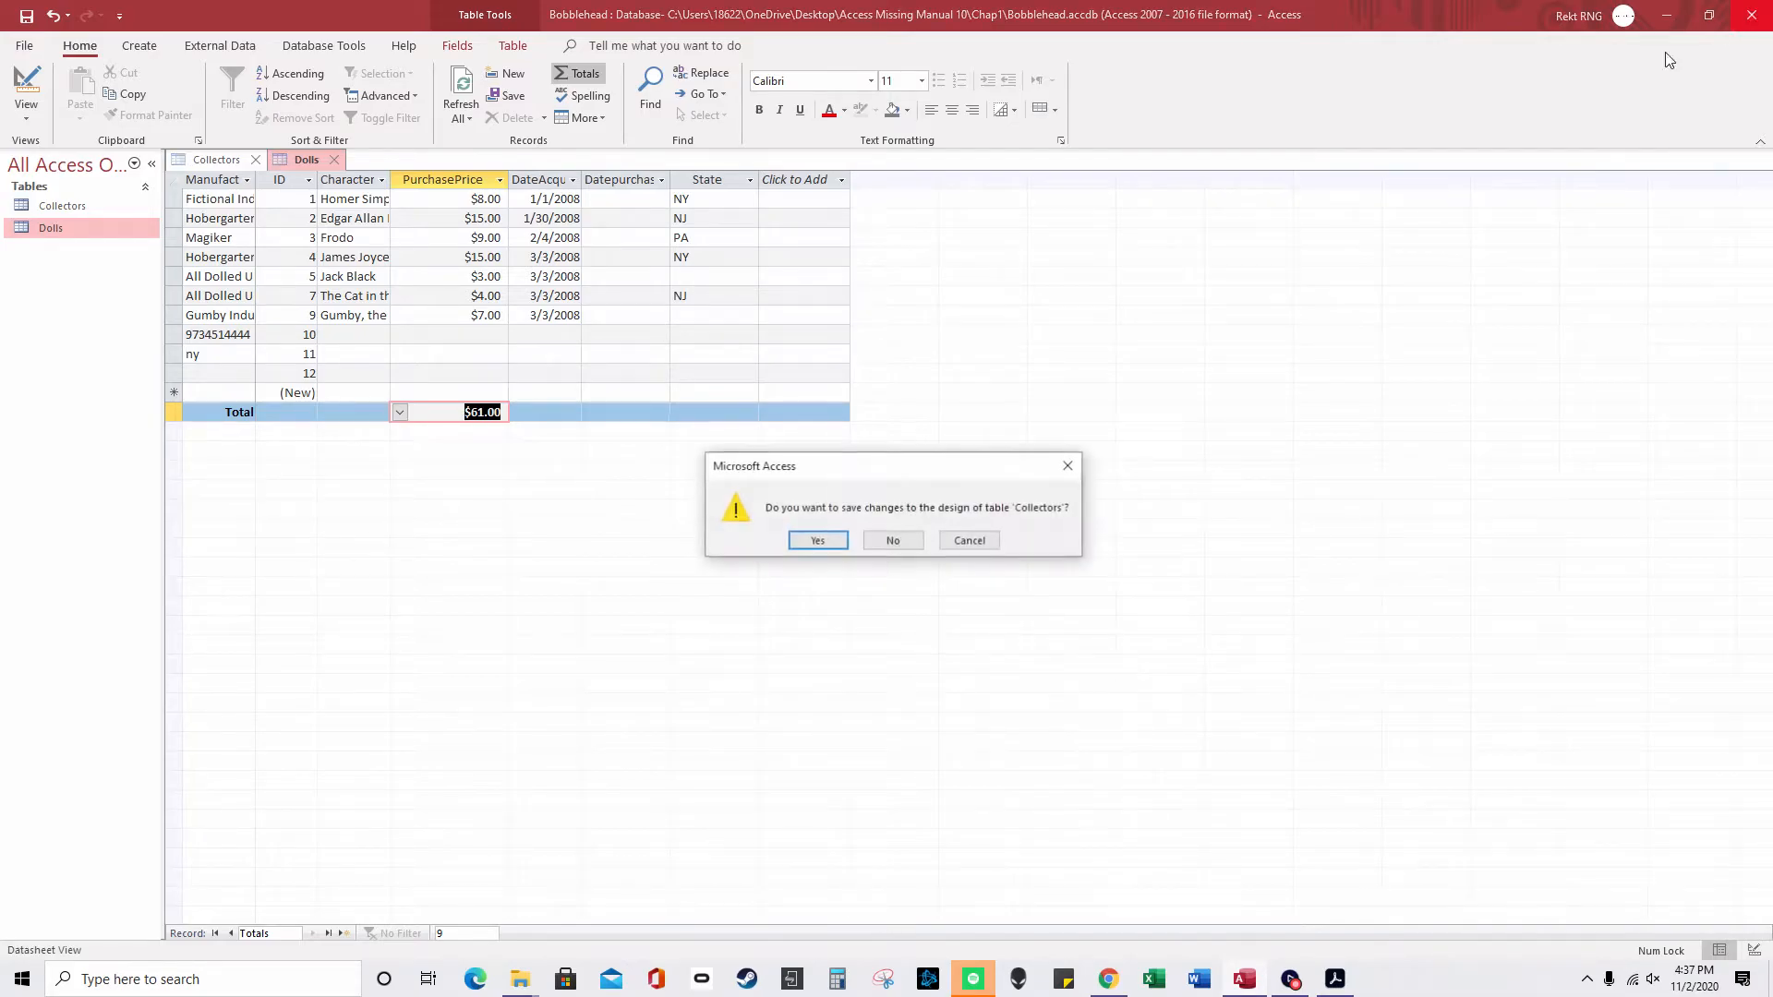
left_click(895, 540)
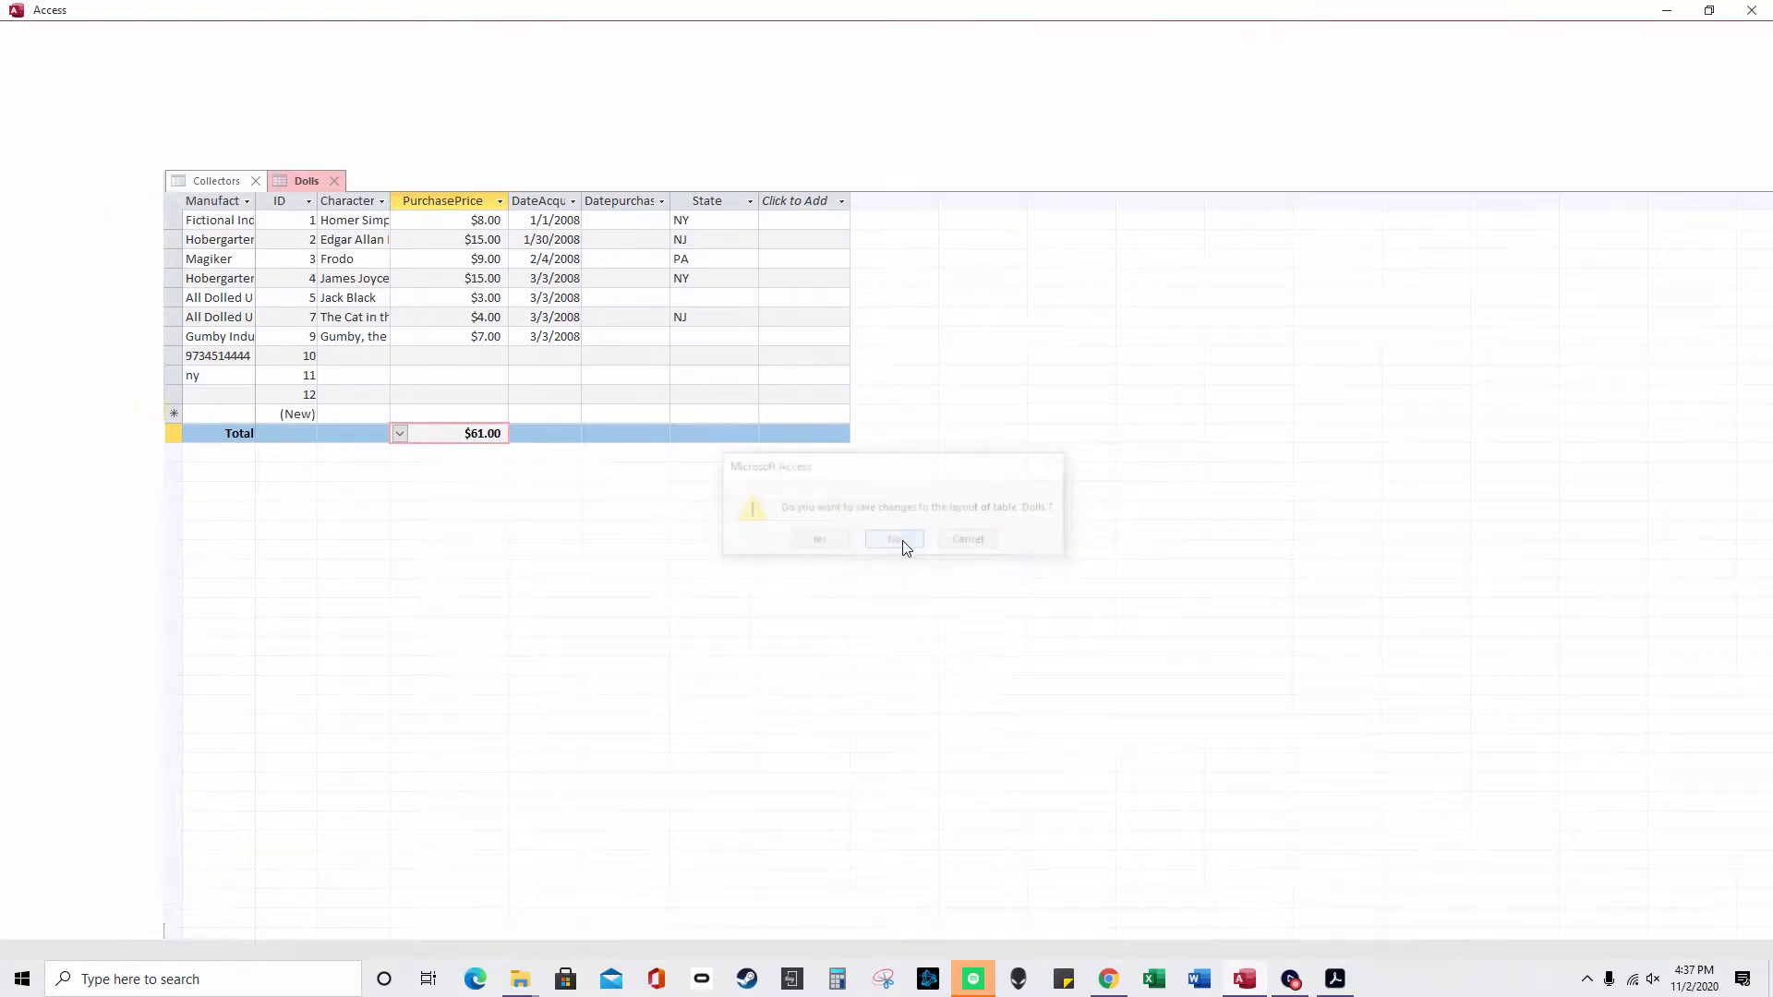
mouse_move(503, 989)
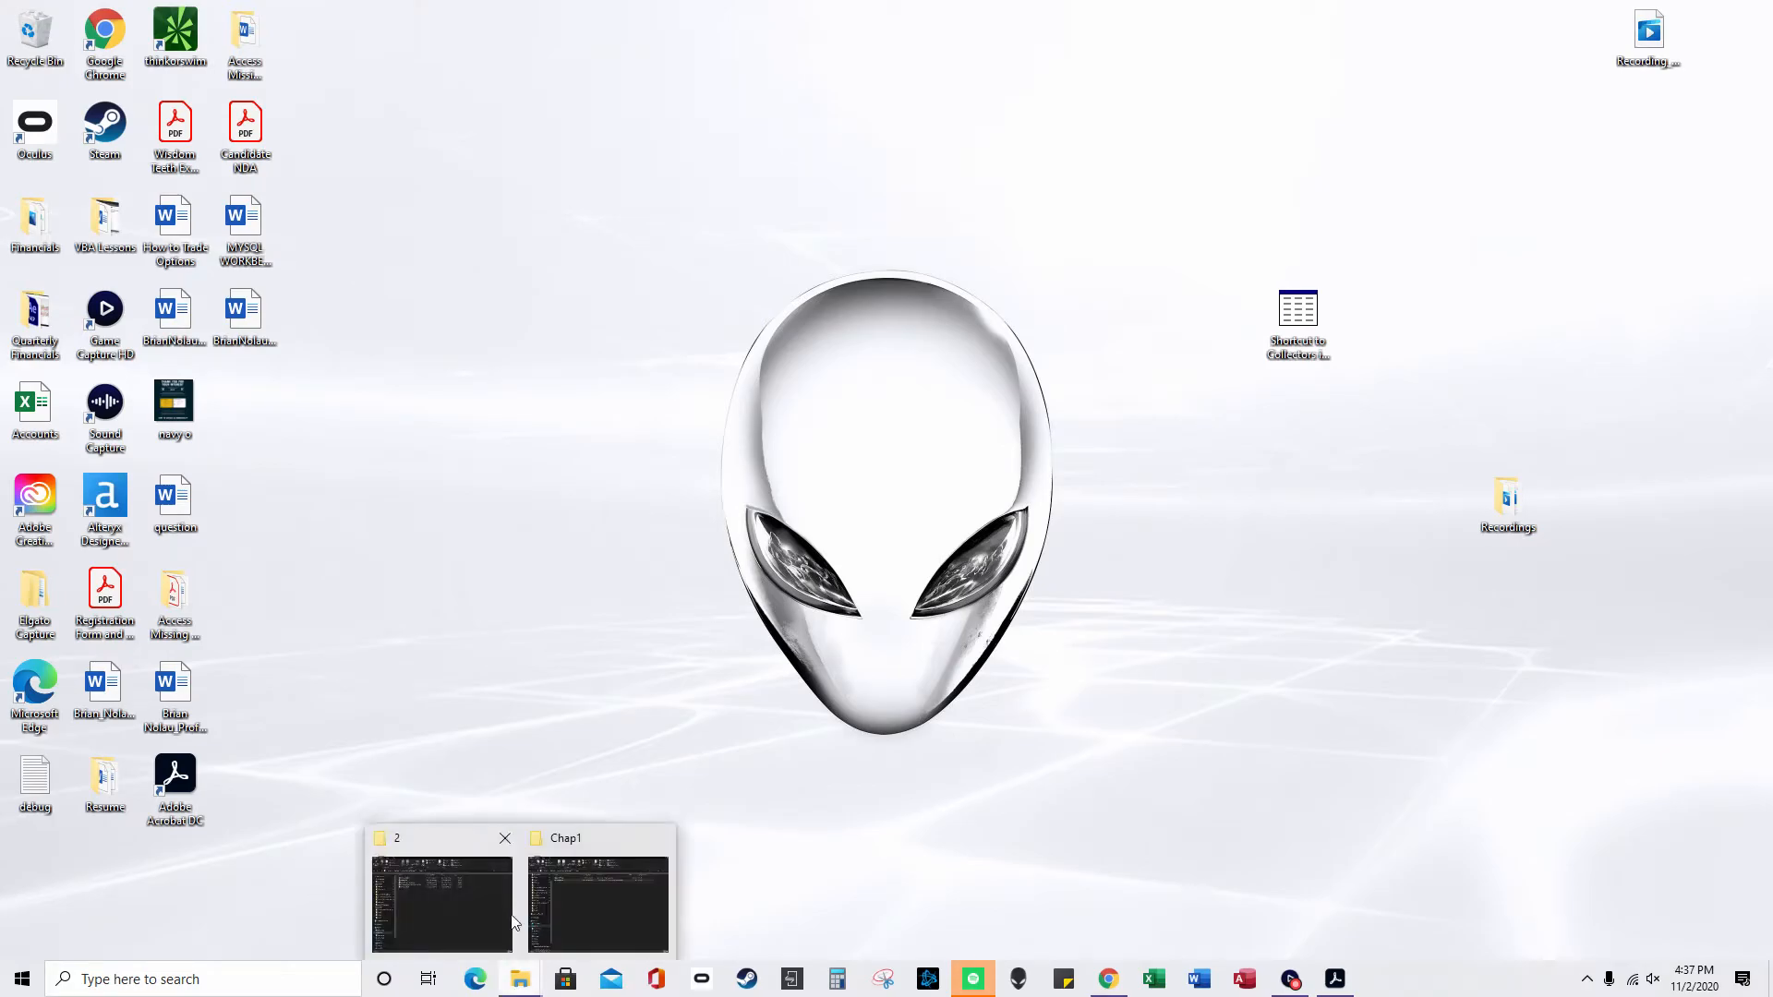
left_click(493, 894)
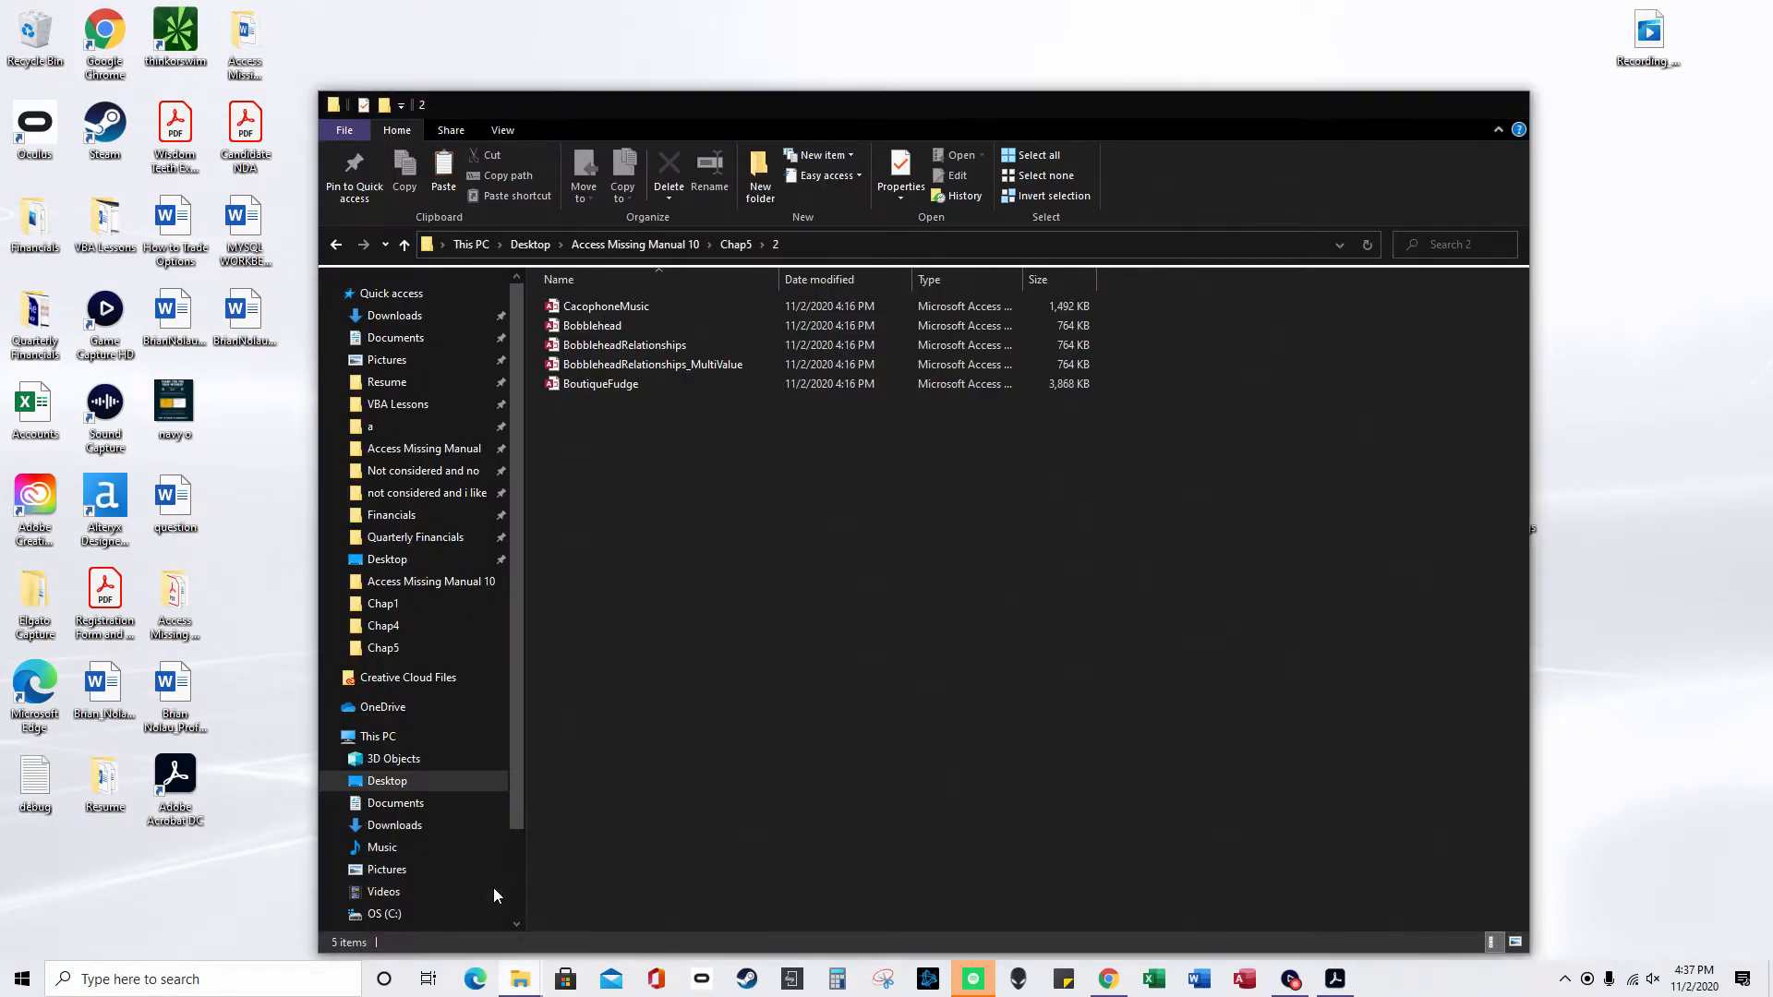
left_click(736, 244)
left_click(683, 244)
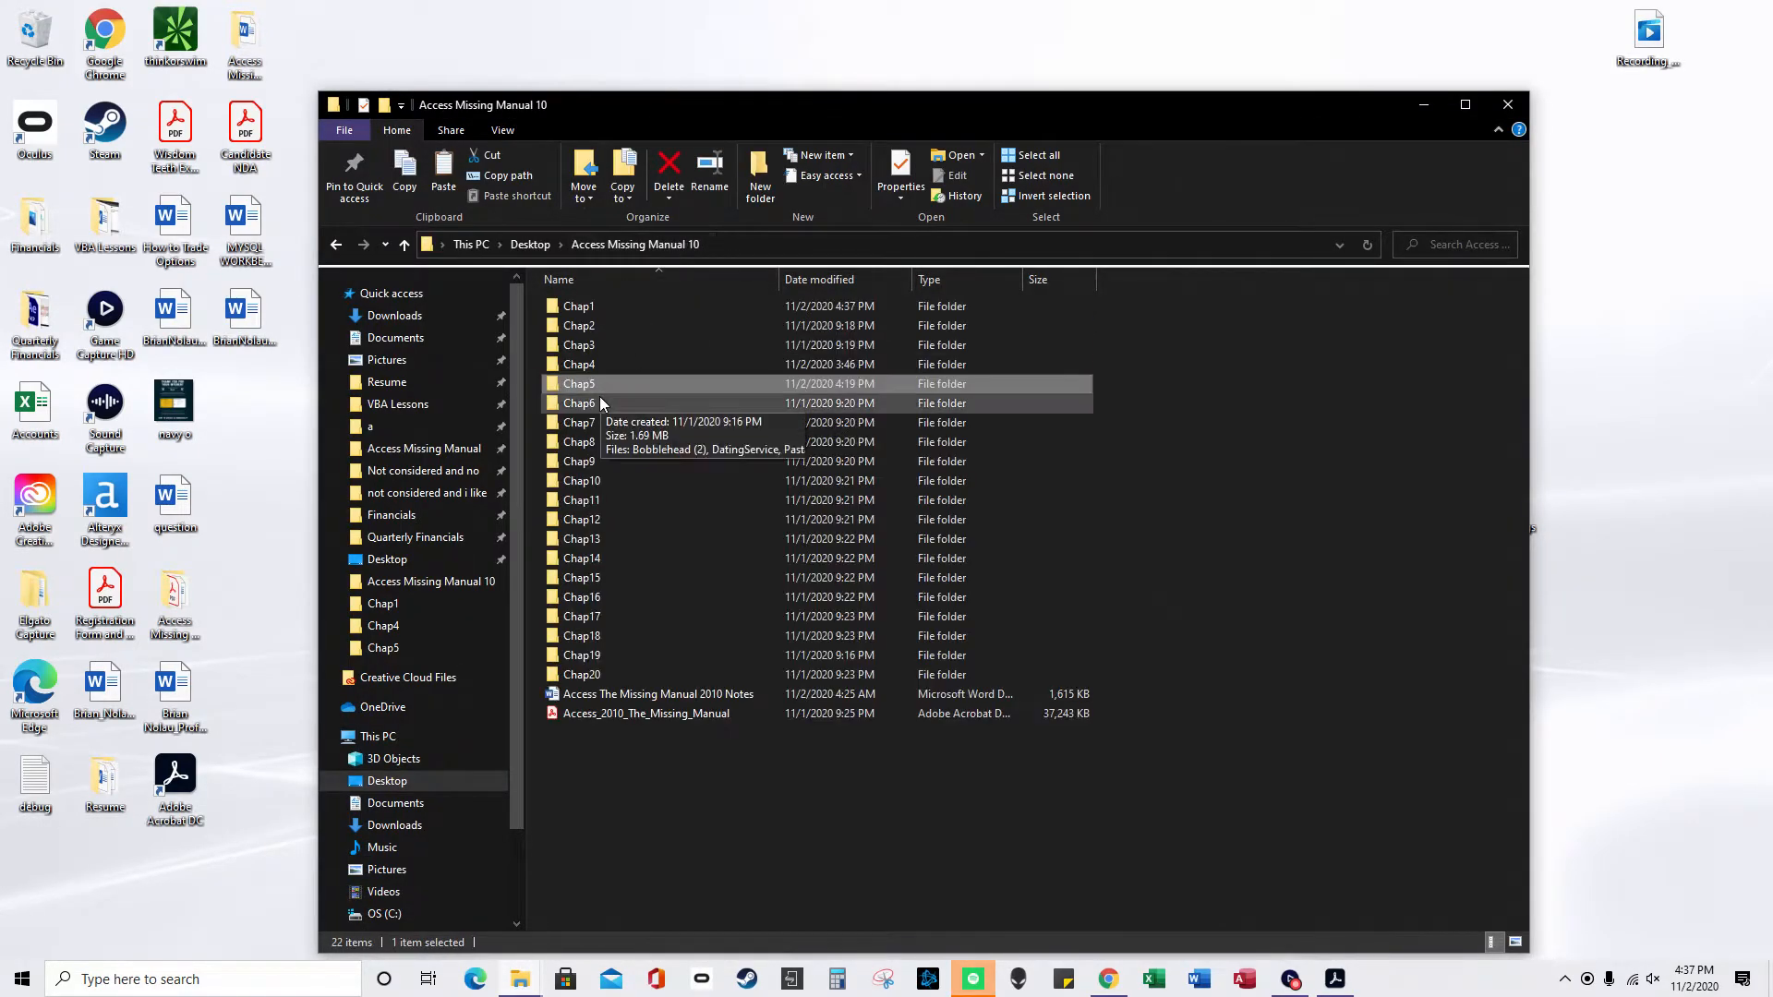
- Open Chap4, then open the Bobblehead database and close it again
double_click(594, 364)
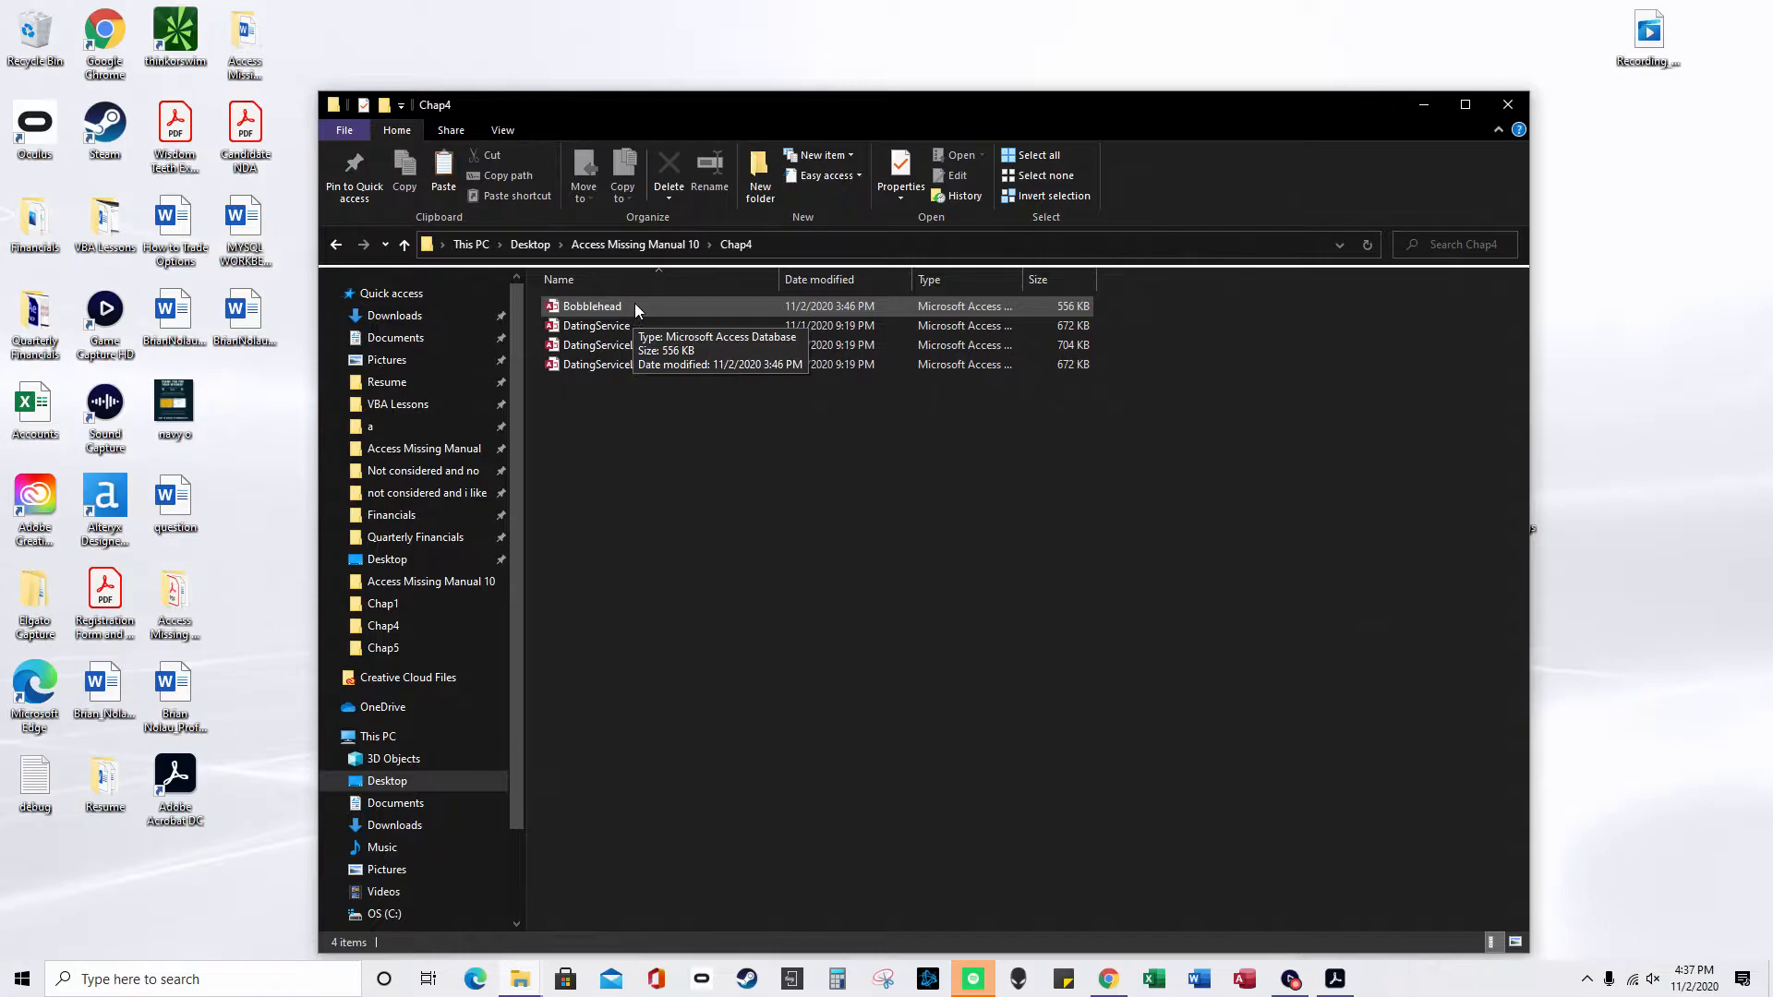
double_click(635, 306)
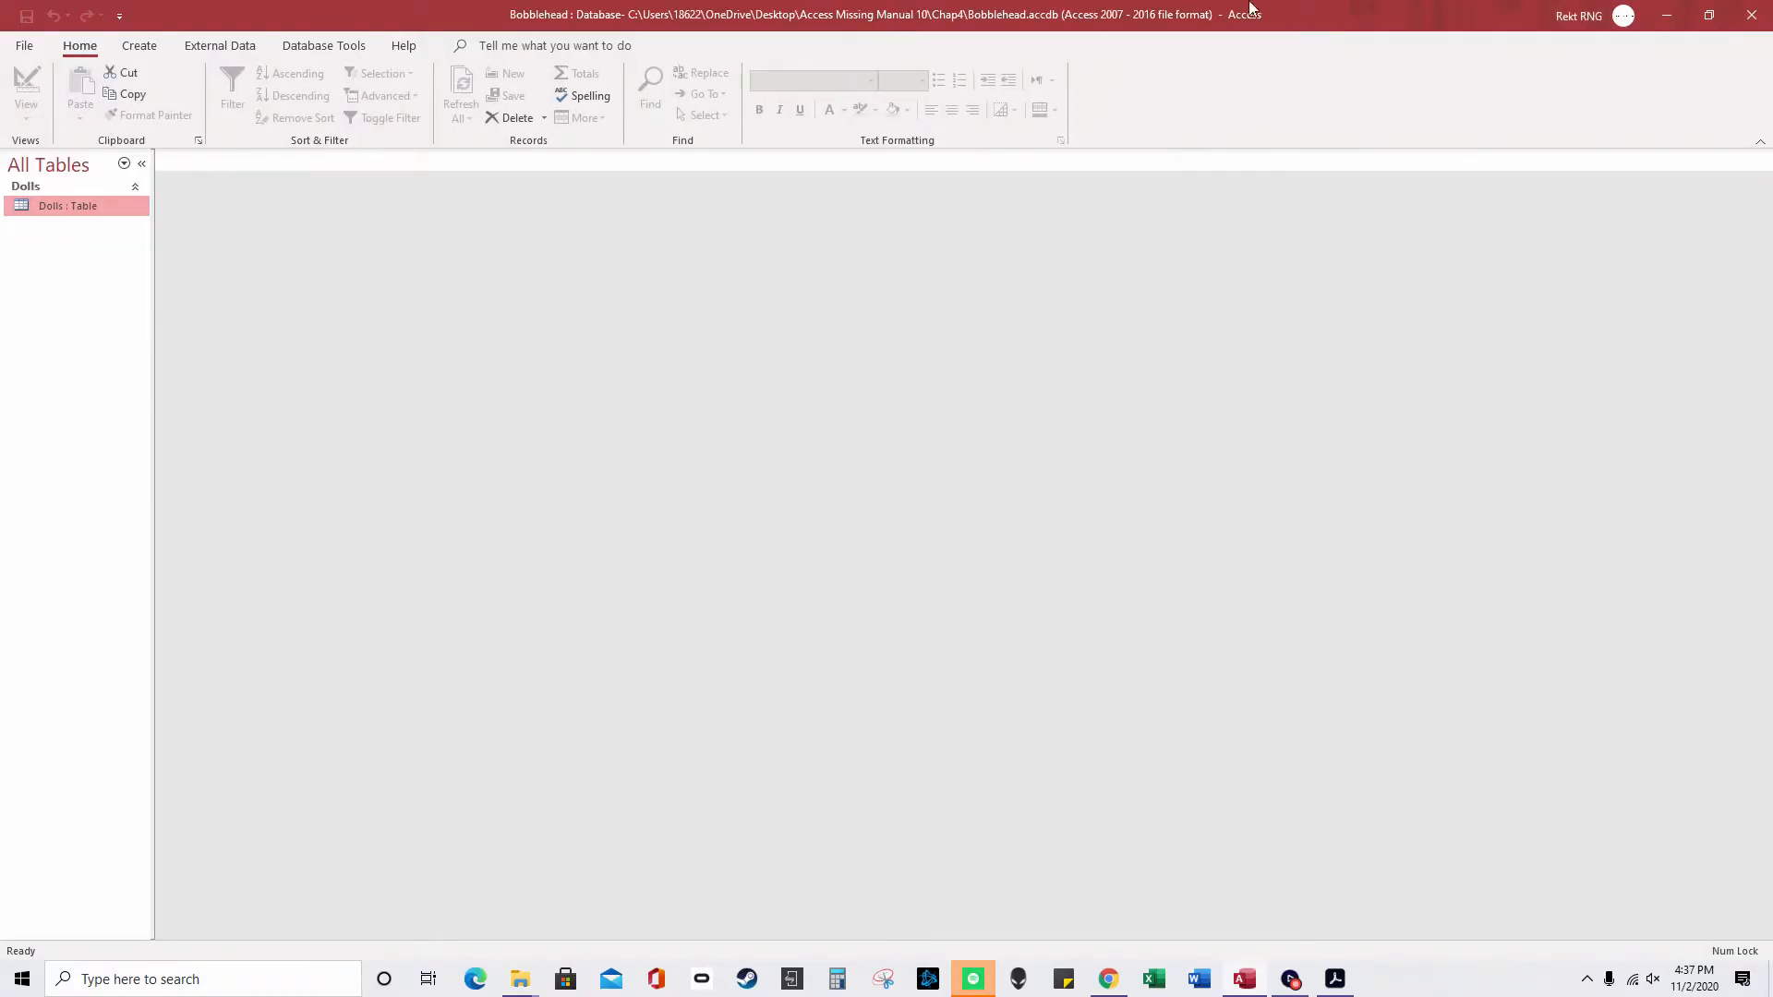
left_click(1765, 9)
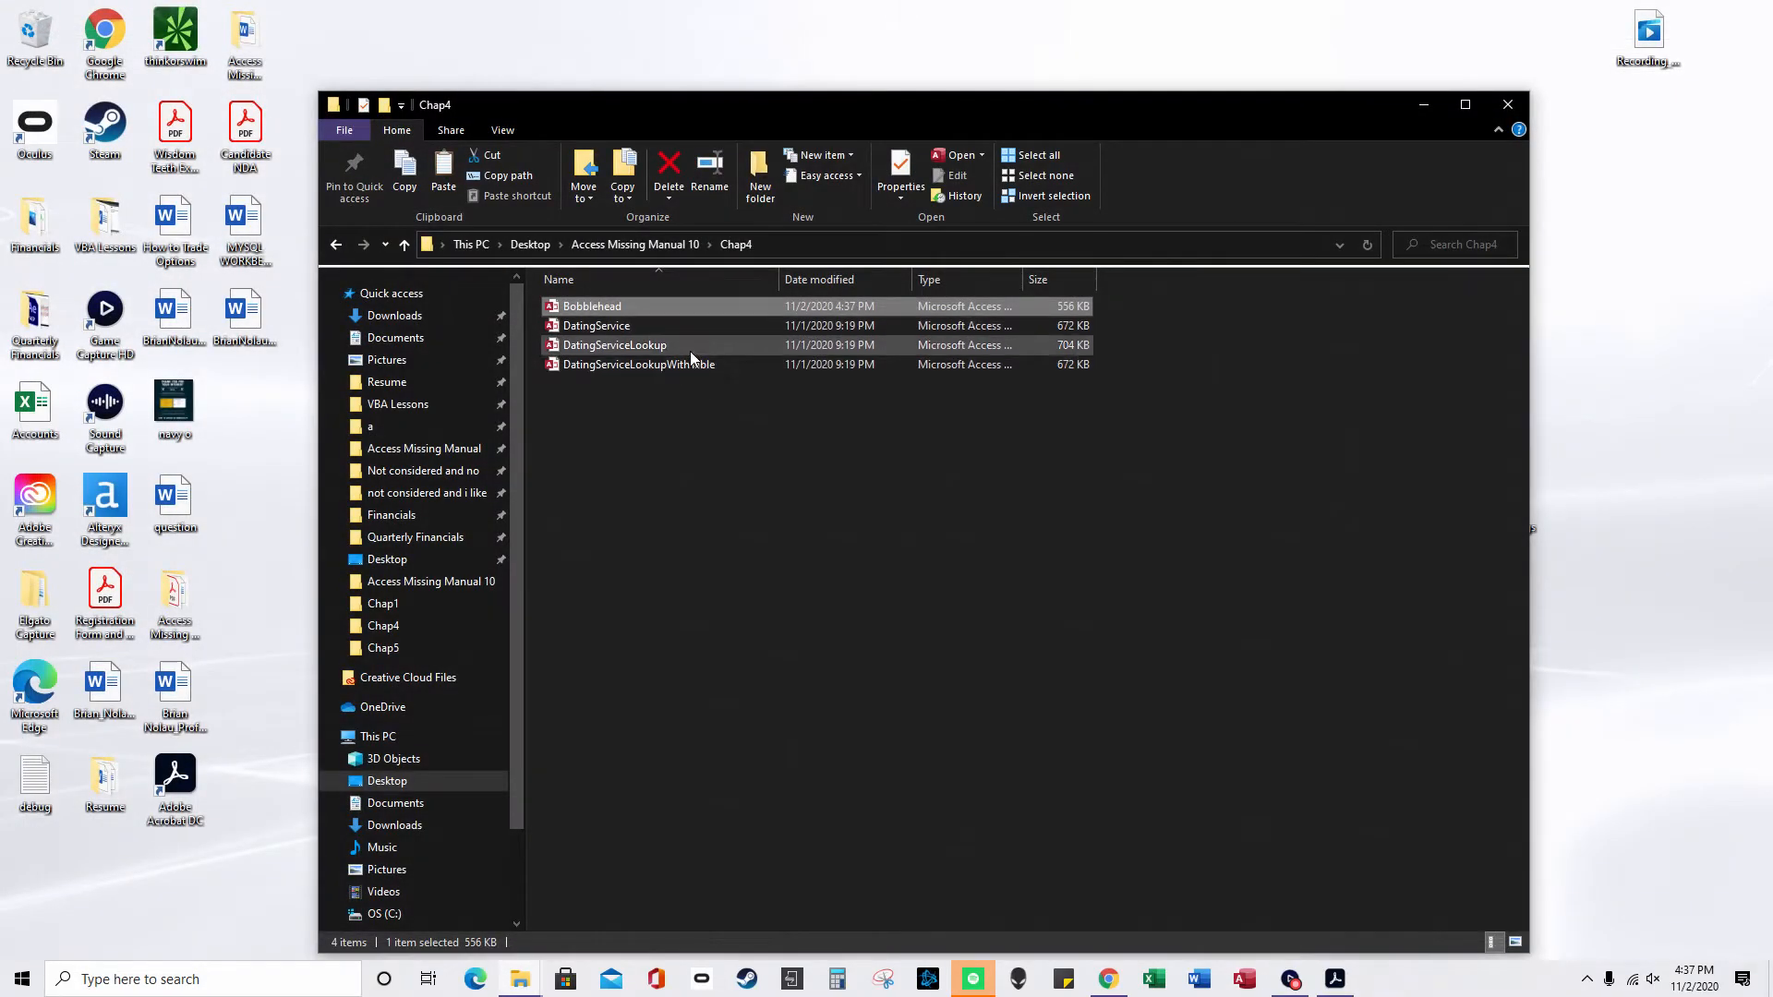
- Open DatingServiceLookup, enable its blocked content, and open the Bachelors table
left_click(690, 352)
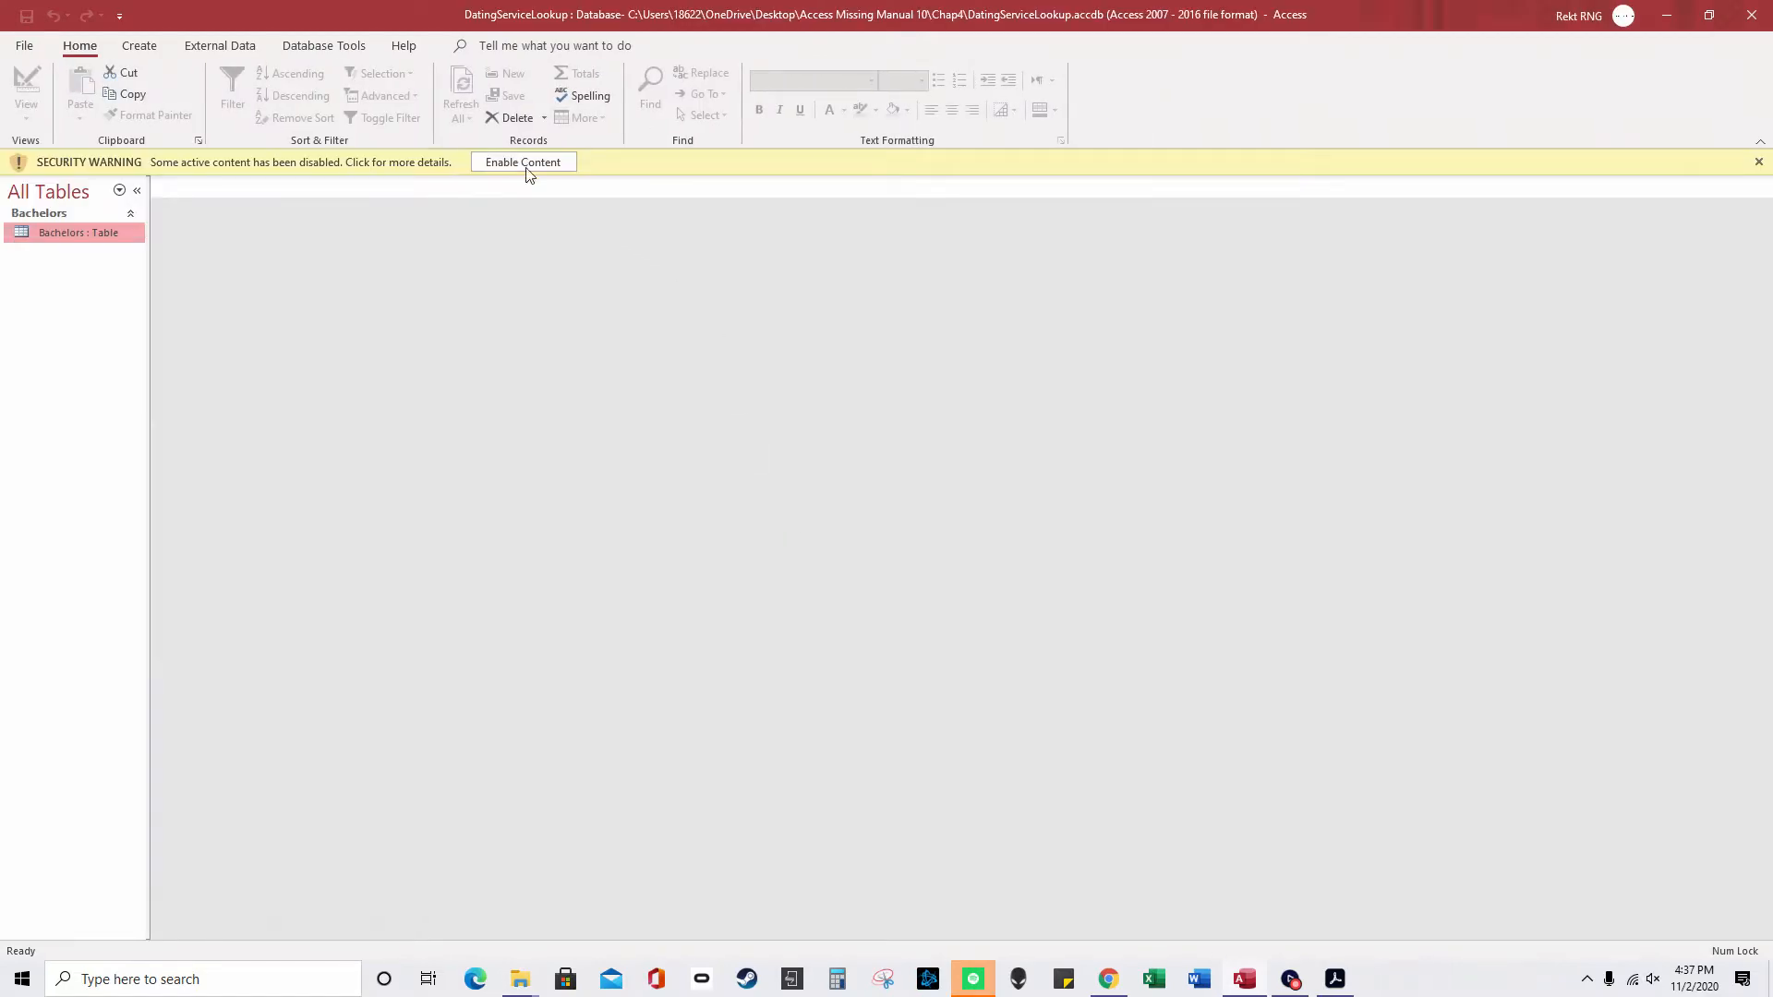
left_click(534, 170)
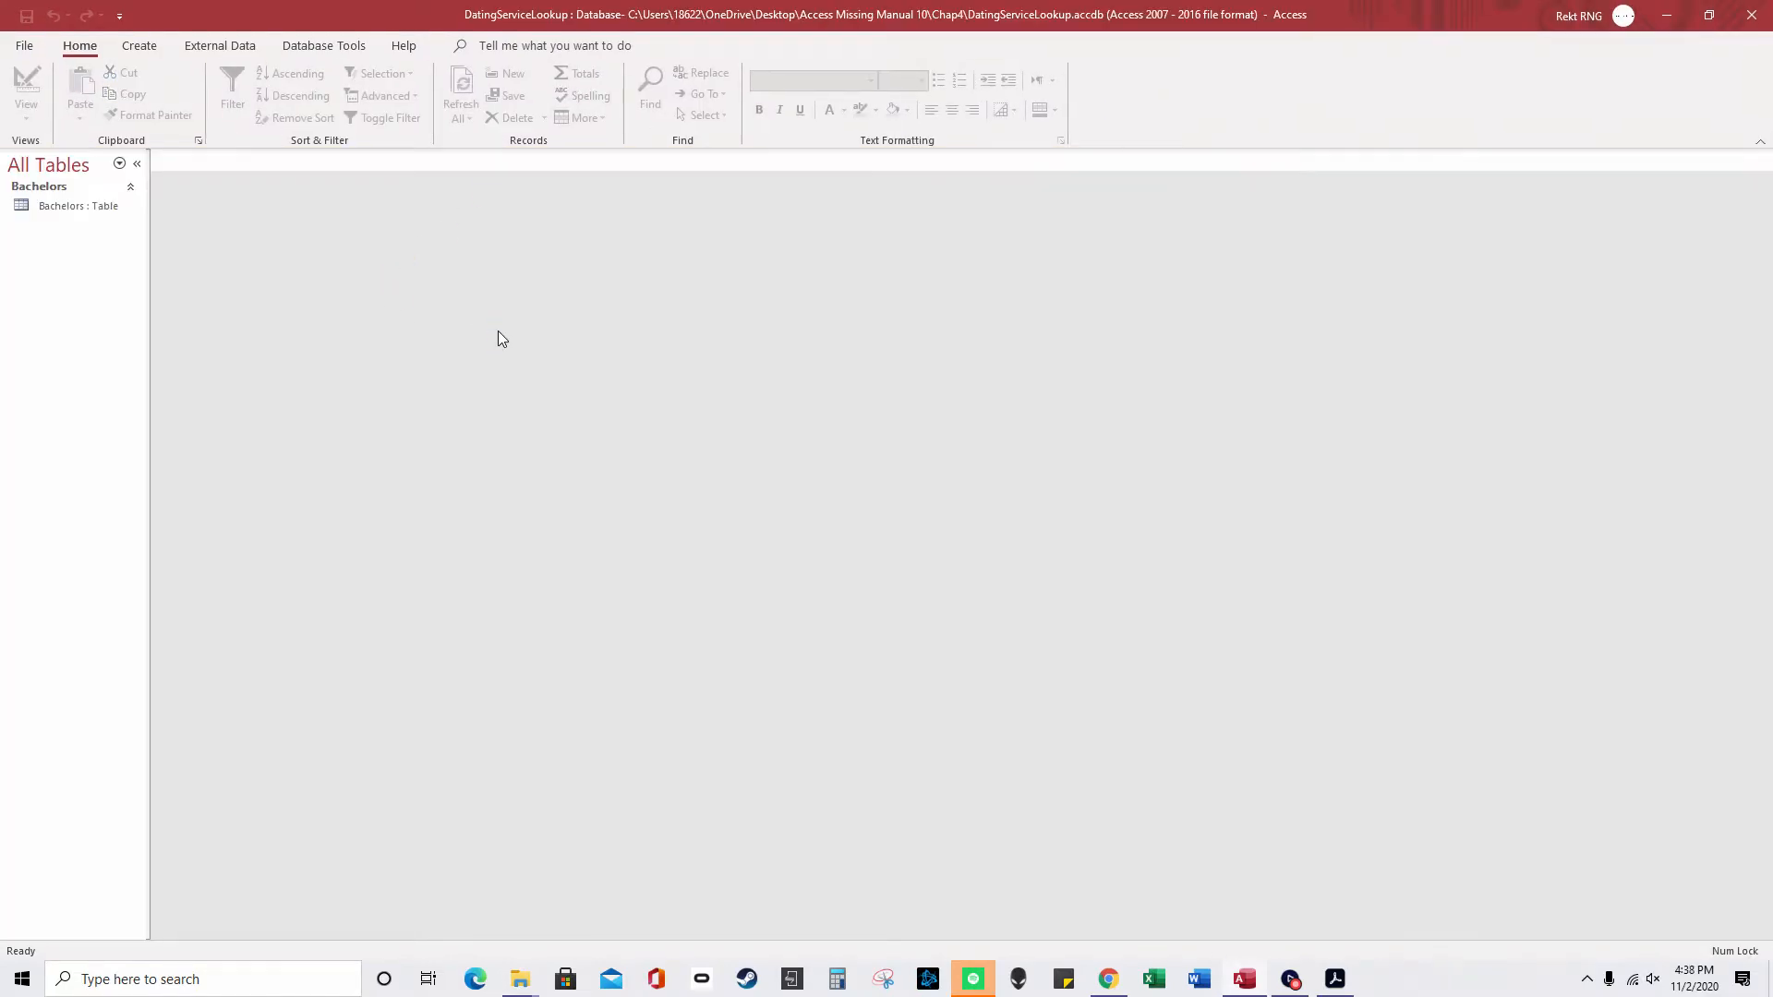
double_click(103, 205)
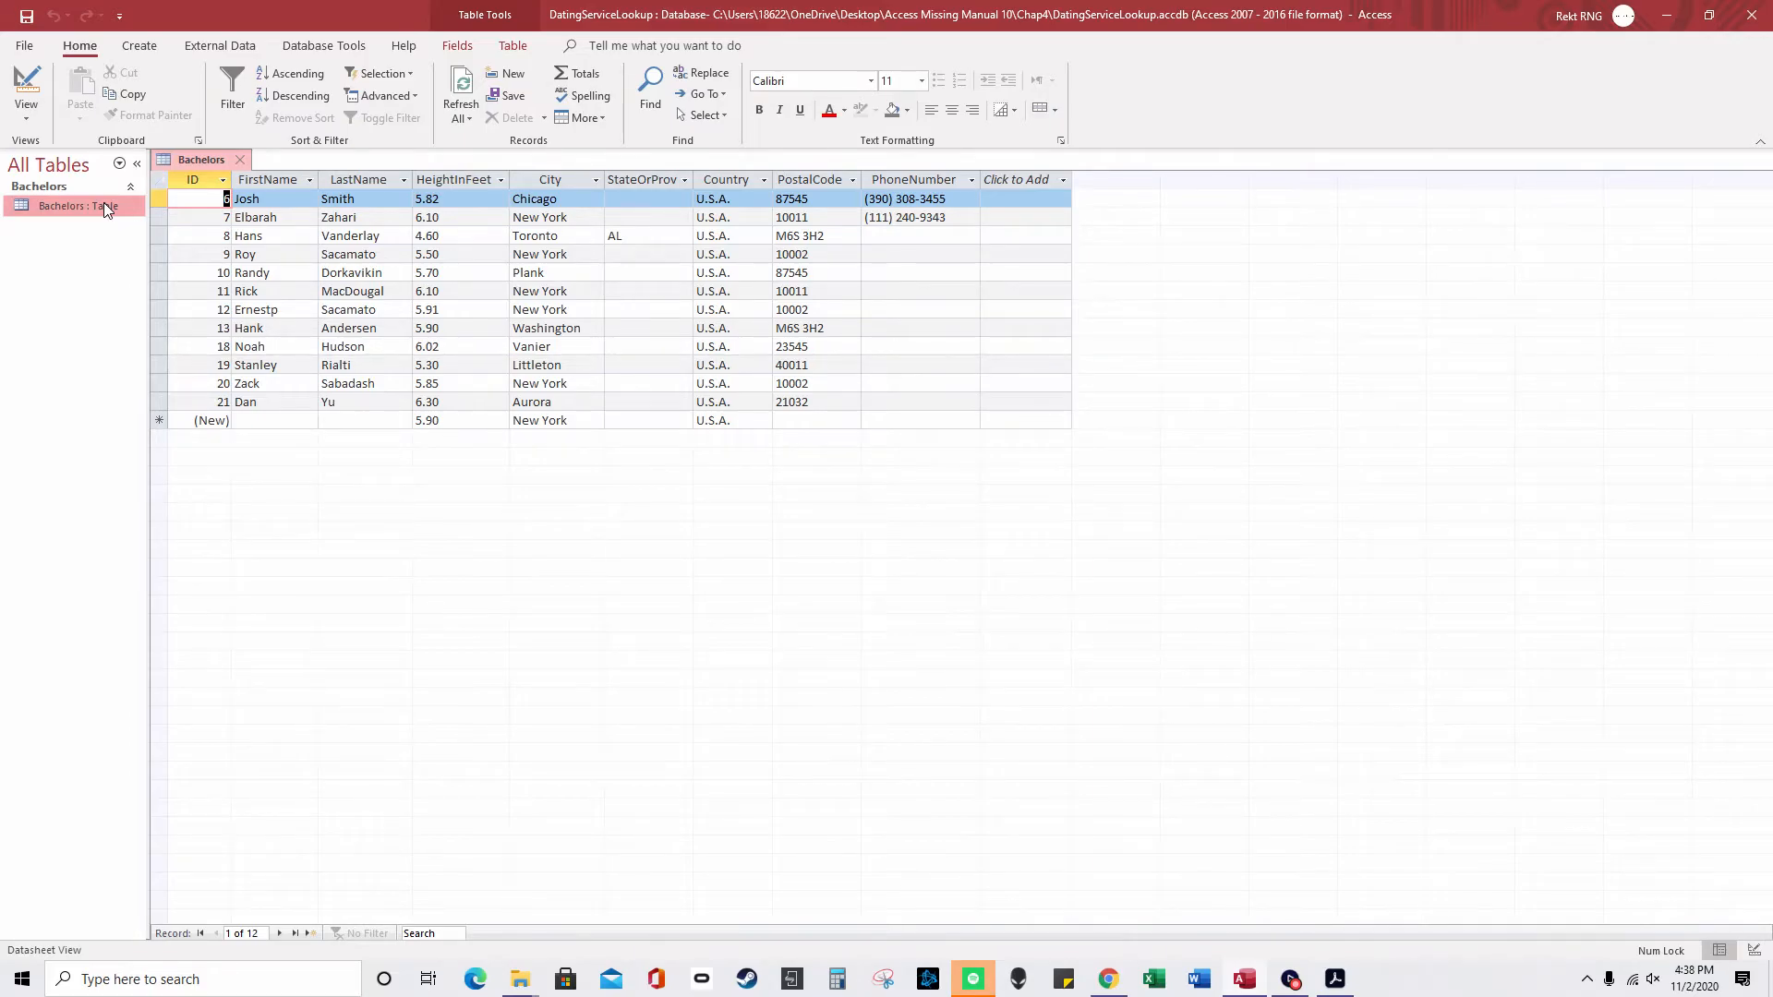
- Open Bachelors in Design view, review the ID field's Indexed property, and list the table's indexes
right_click(220, 166)
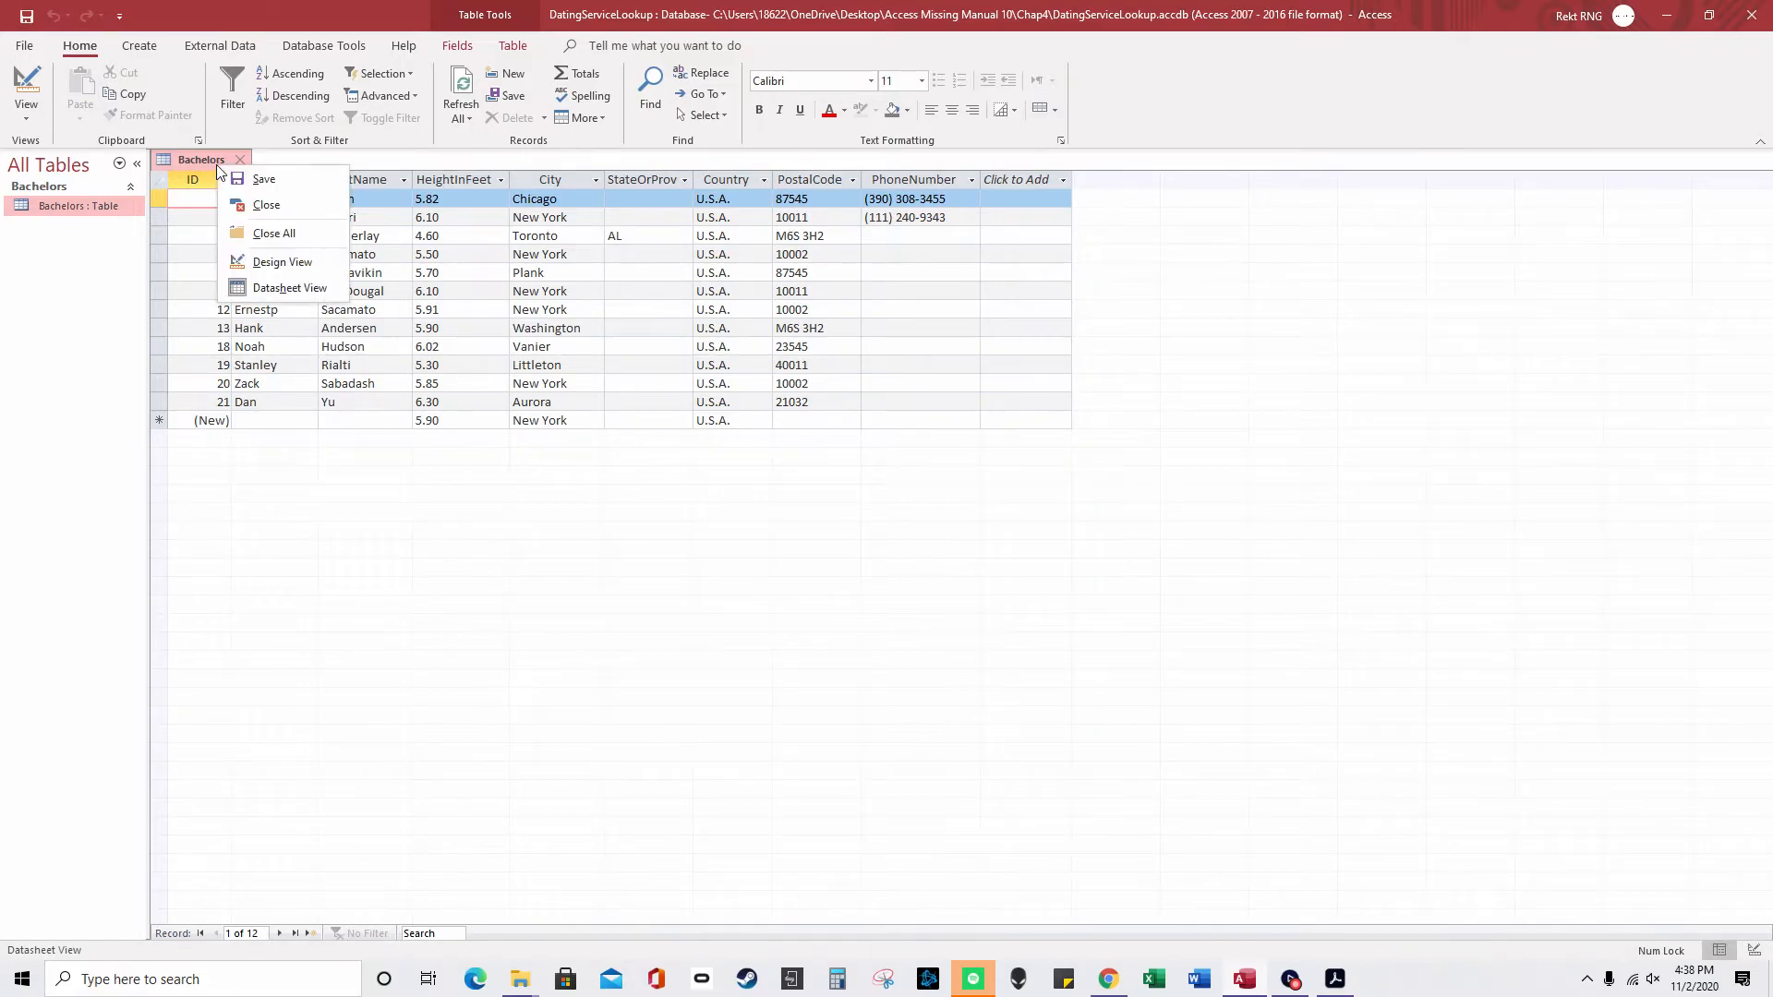
left_click(276, 265)
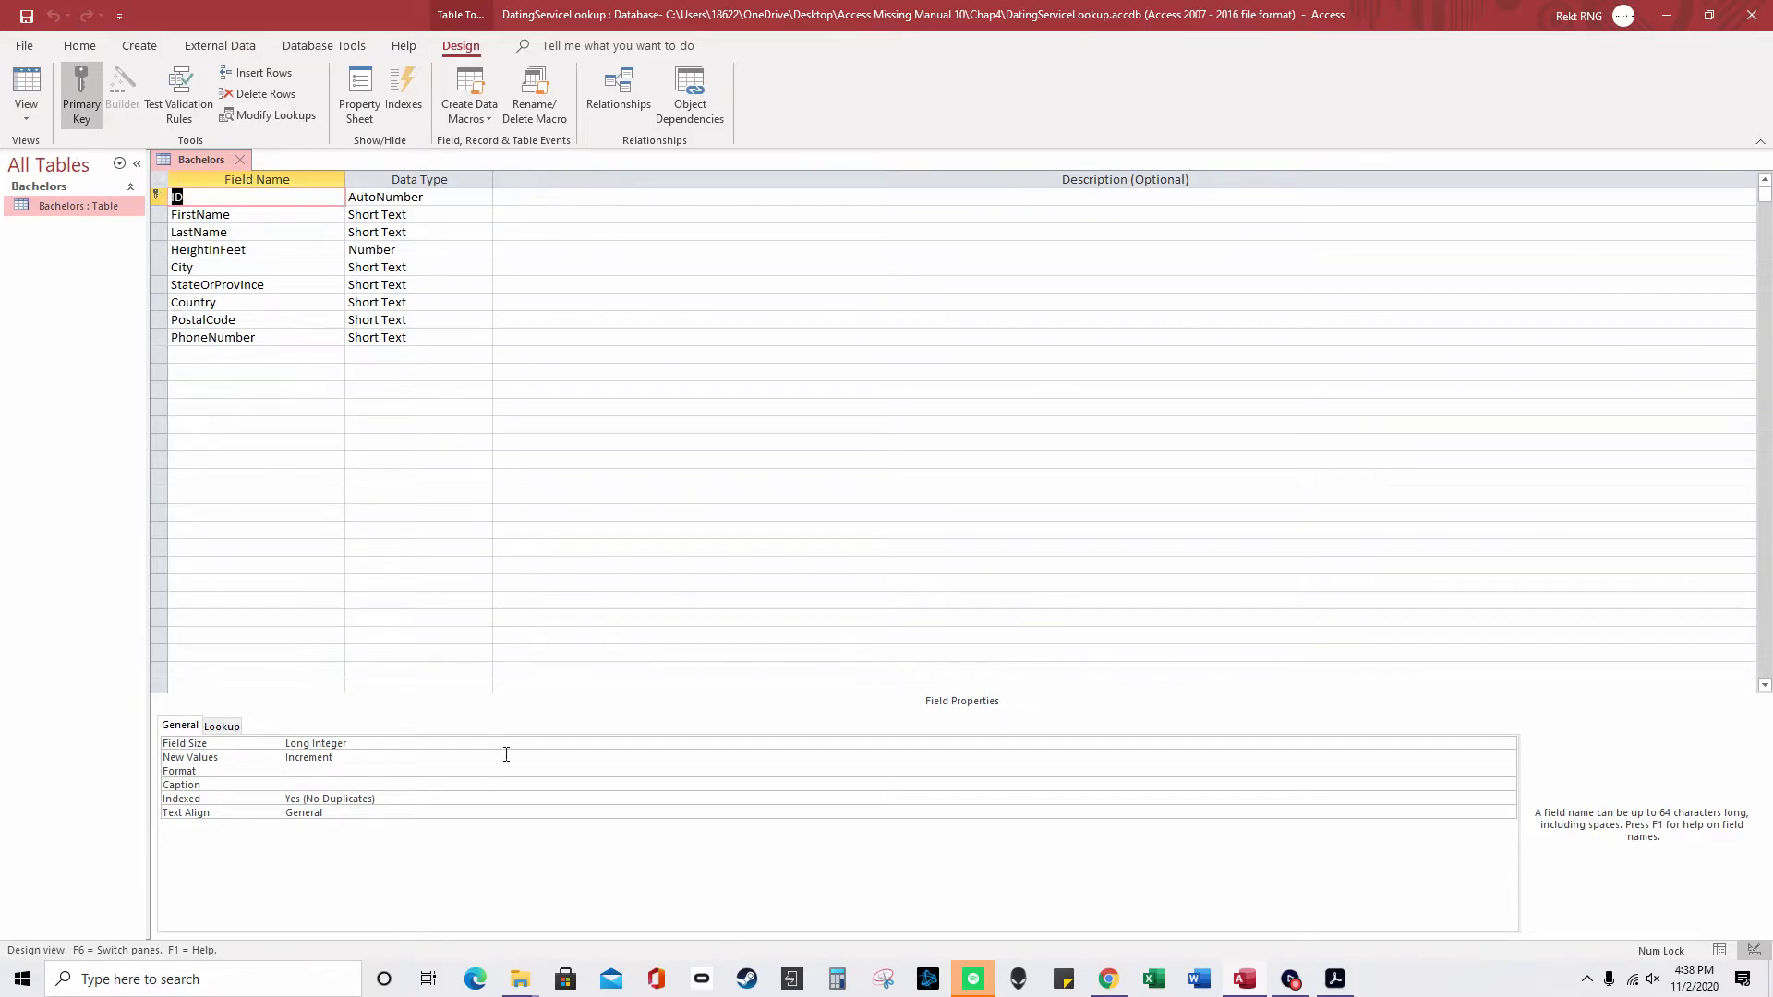
left_click(423, 798)
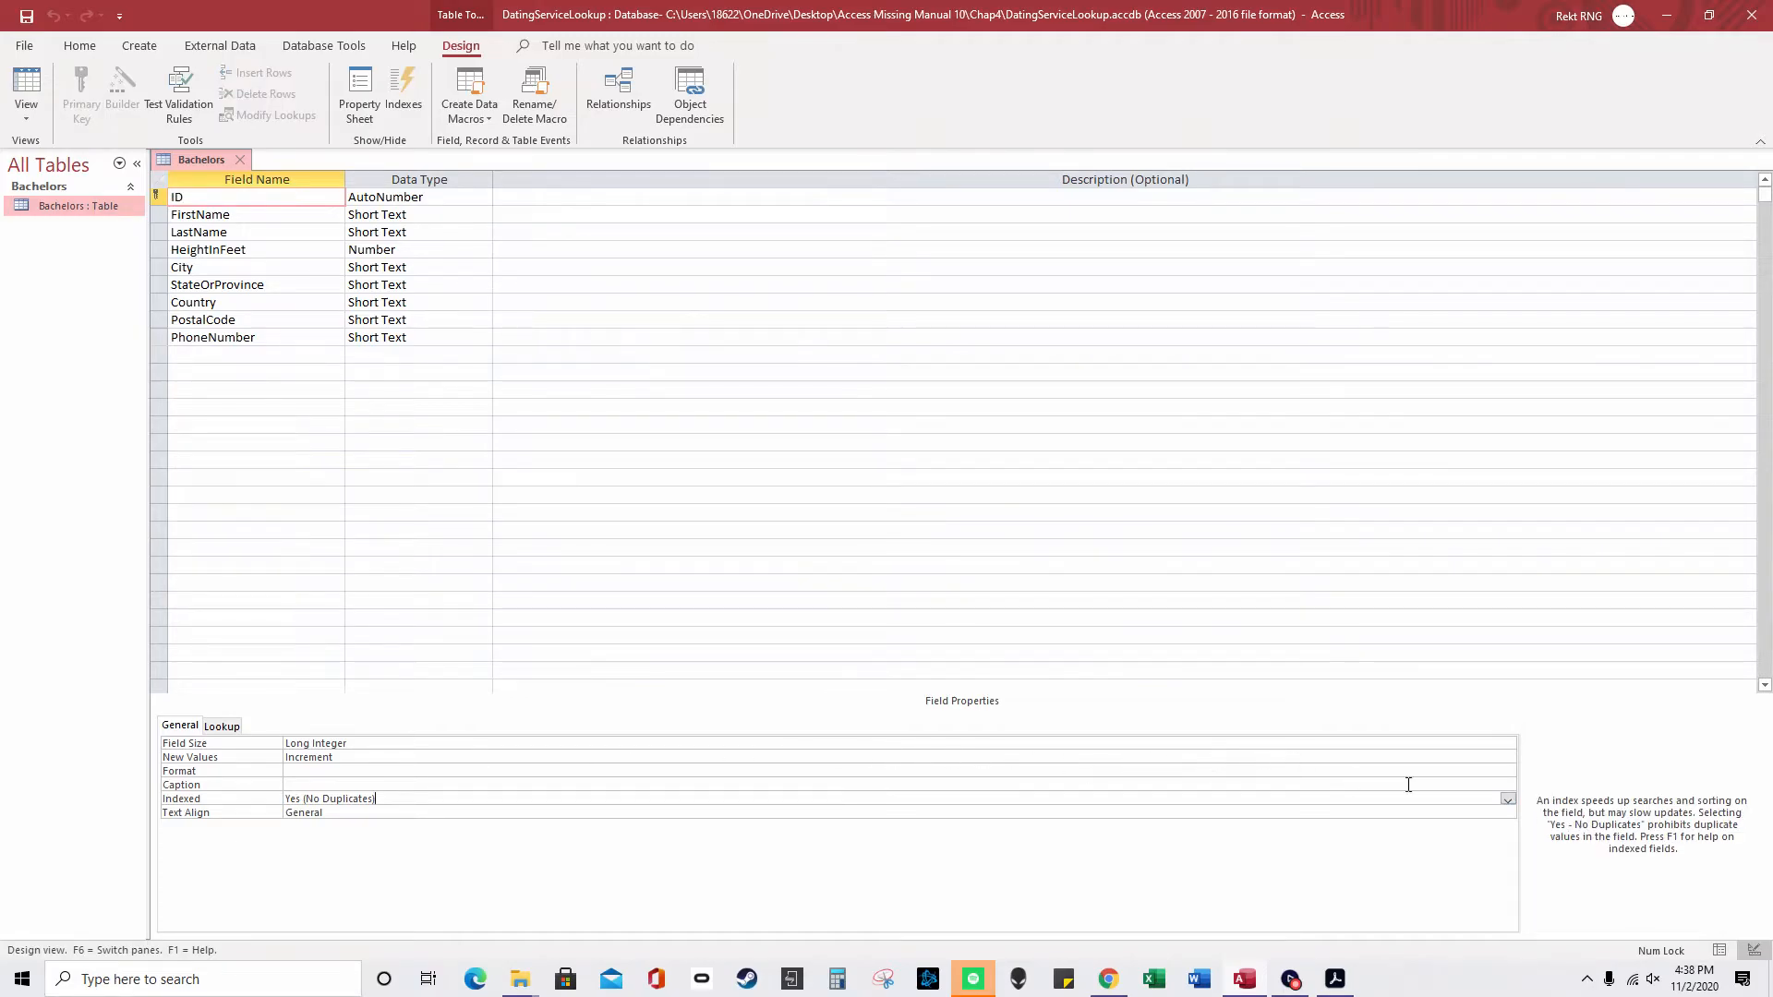
left_click(1507, 799)
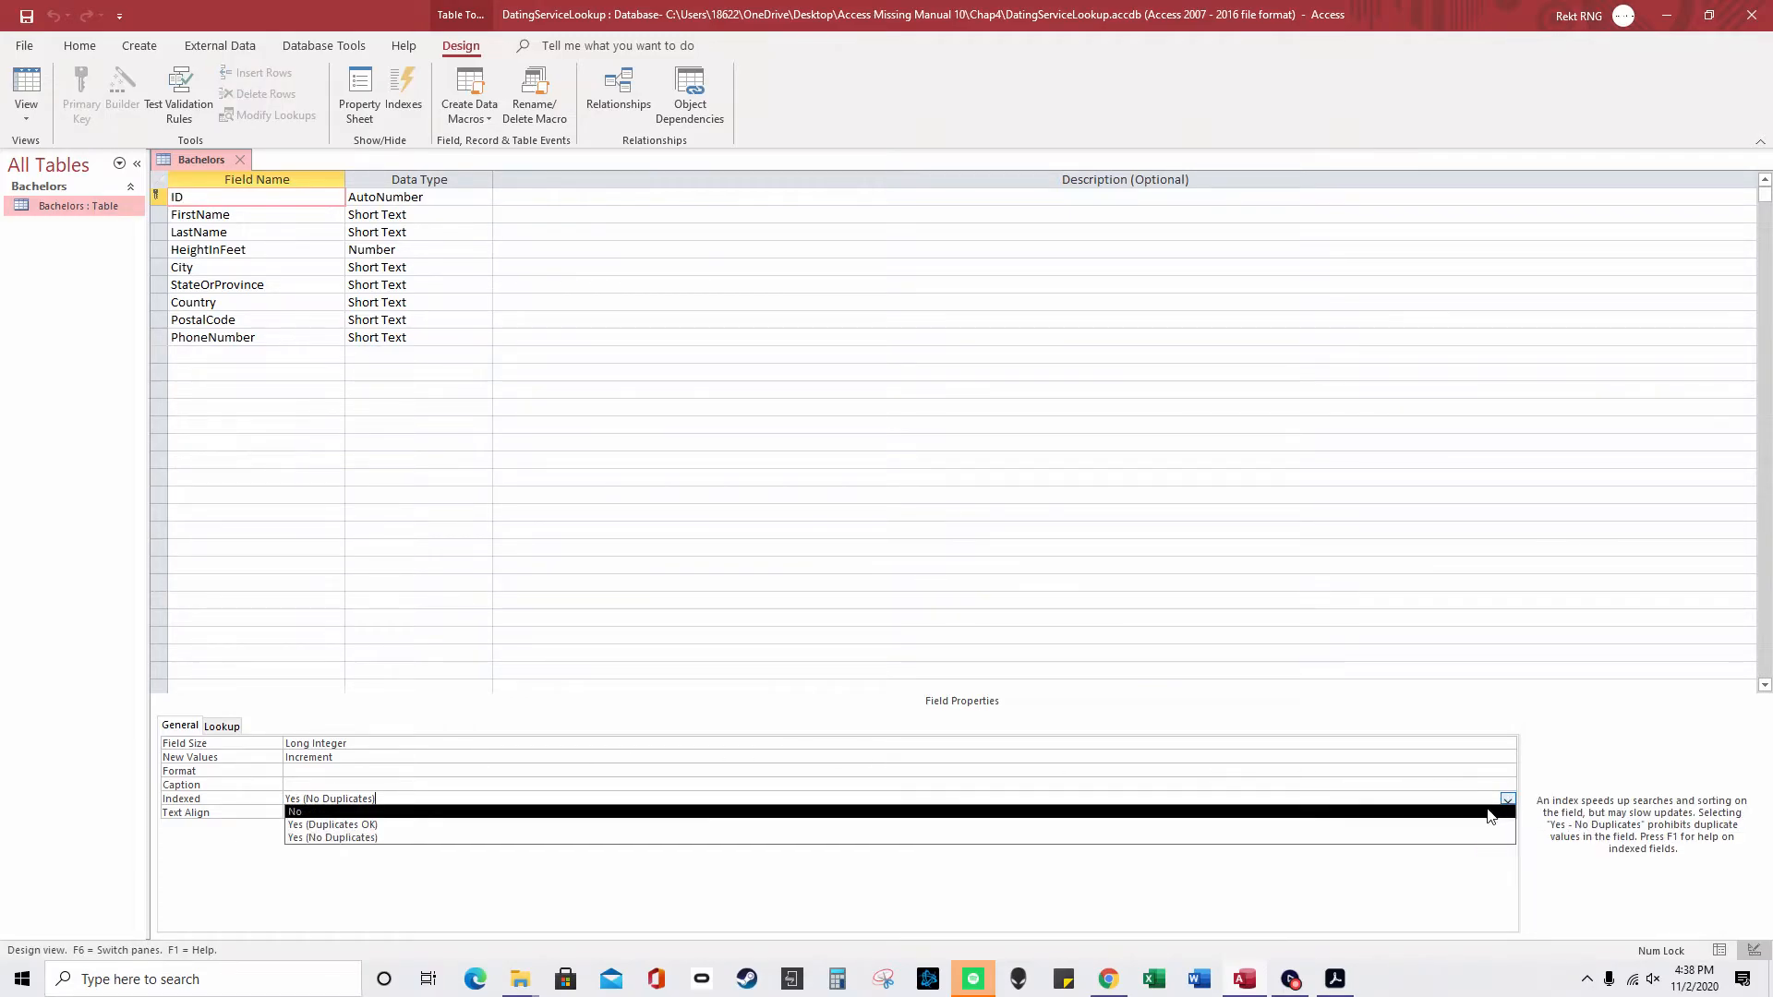
left_click(752, 772)
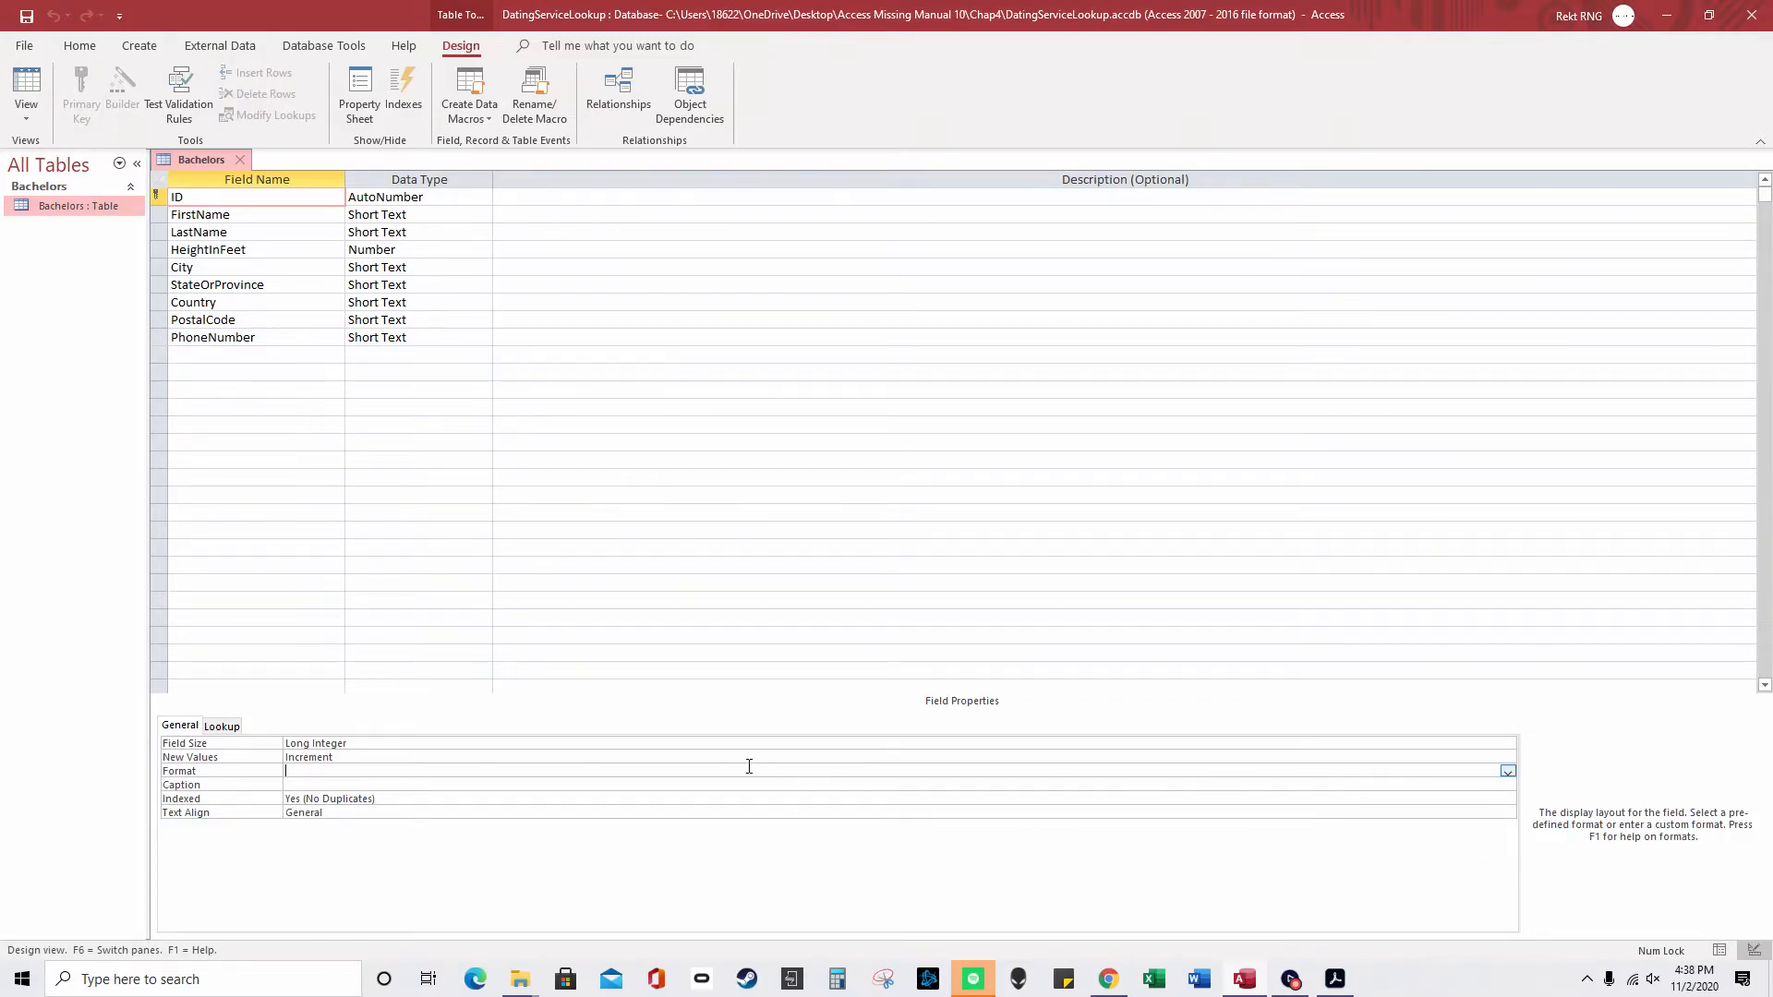
left_click(461, 803)
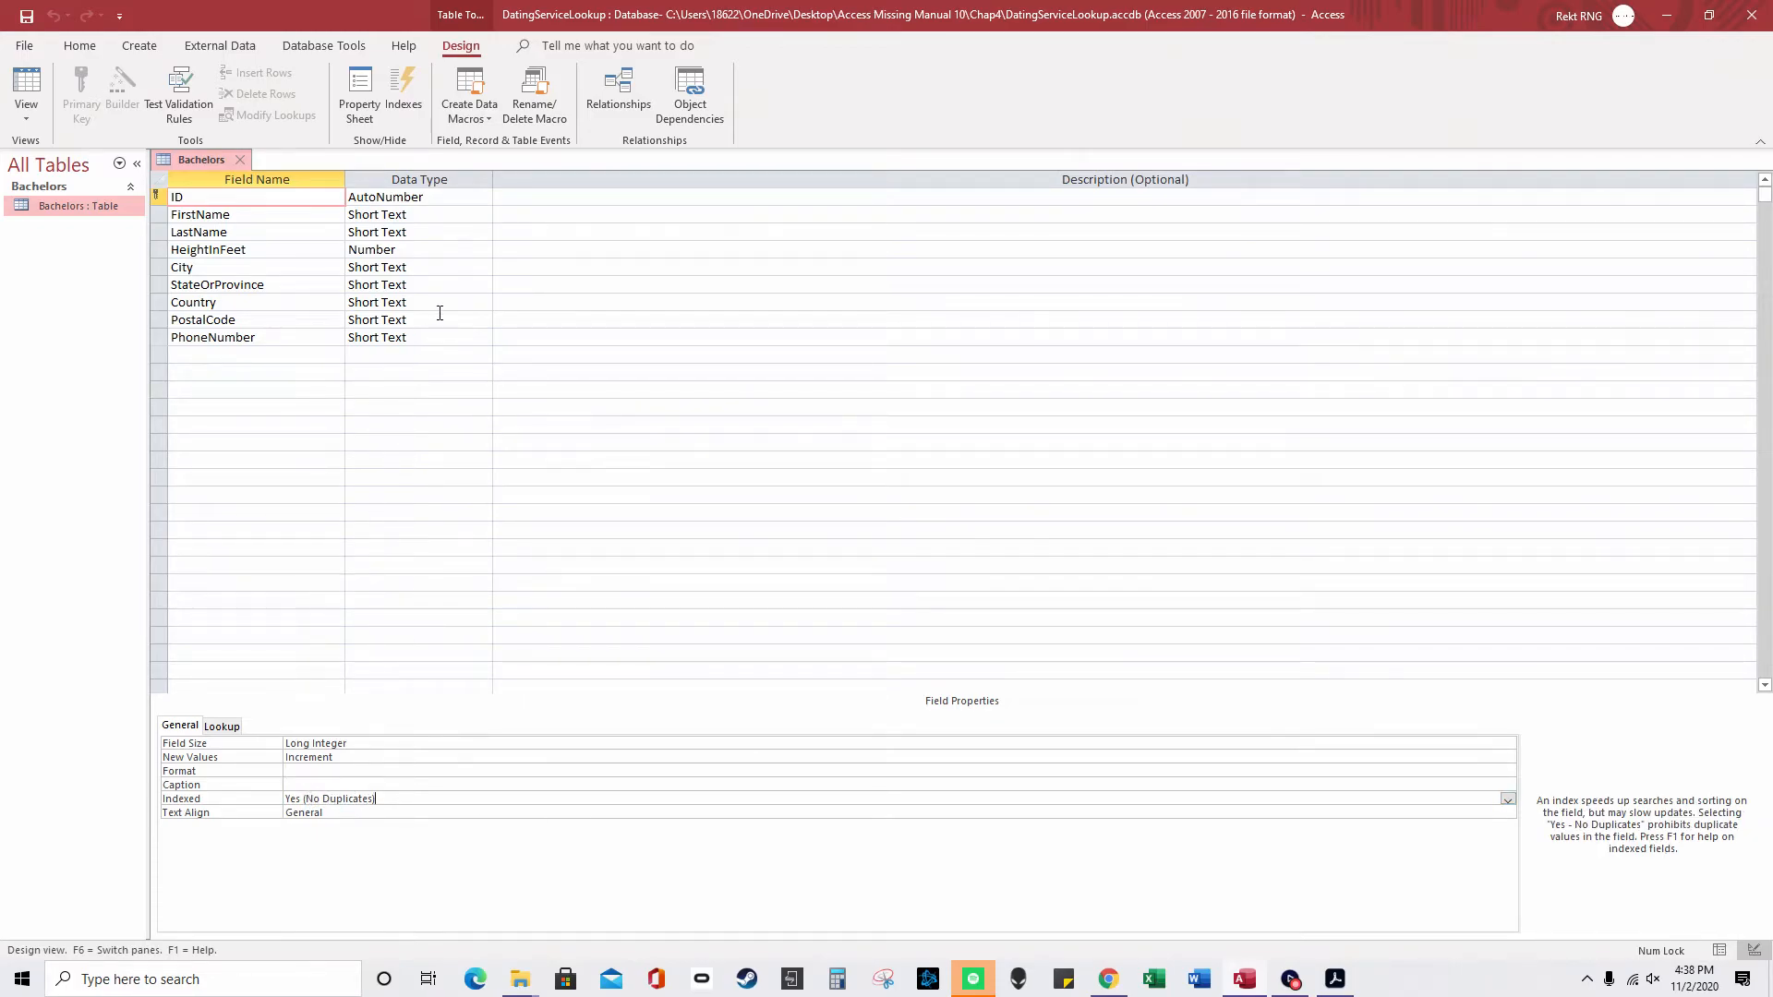
left_click(401, 86)
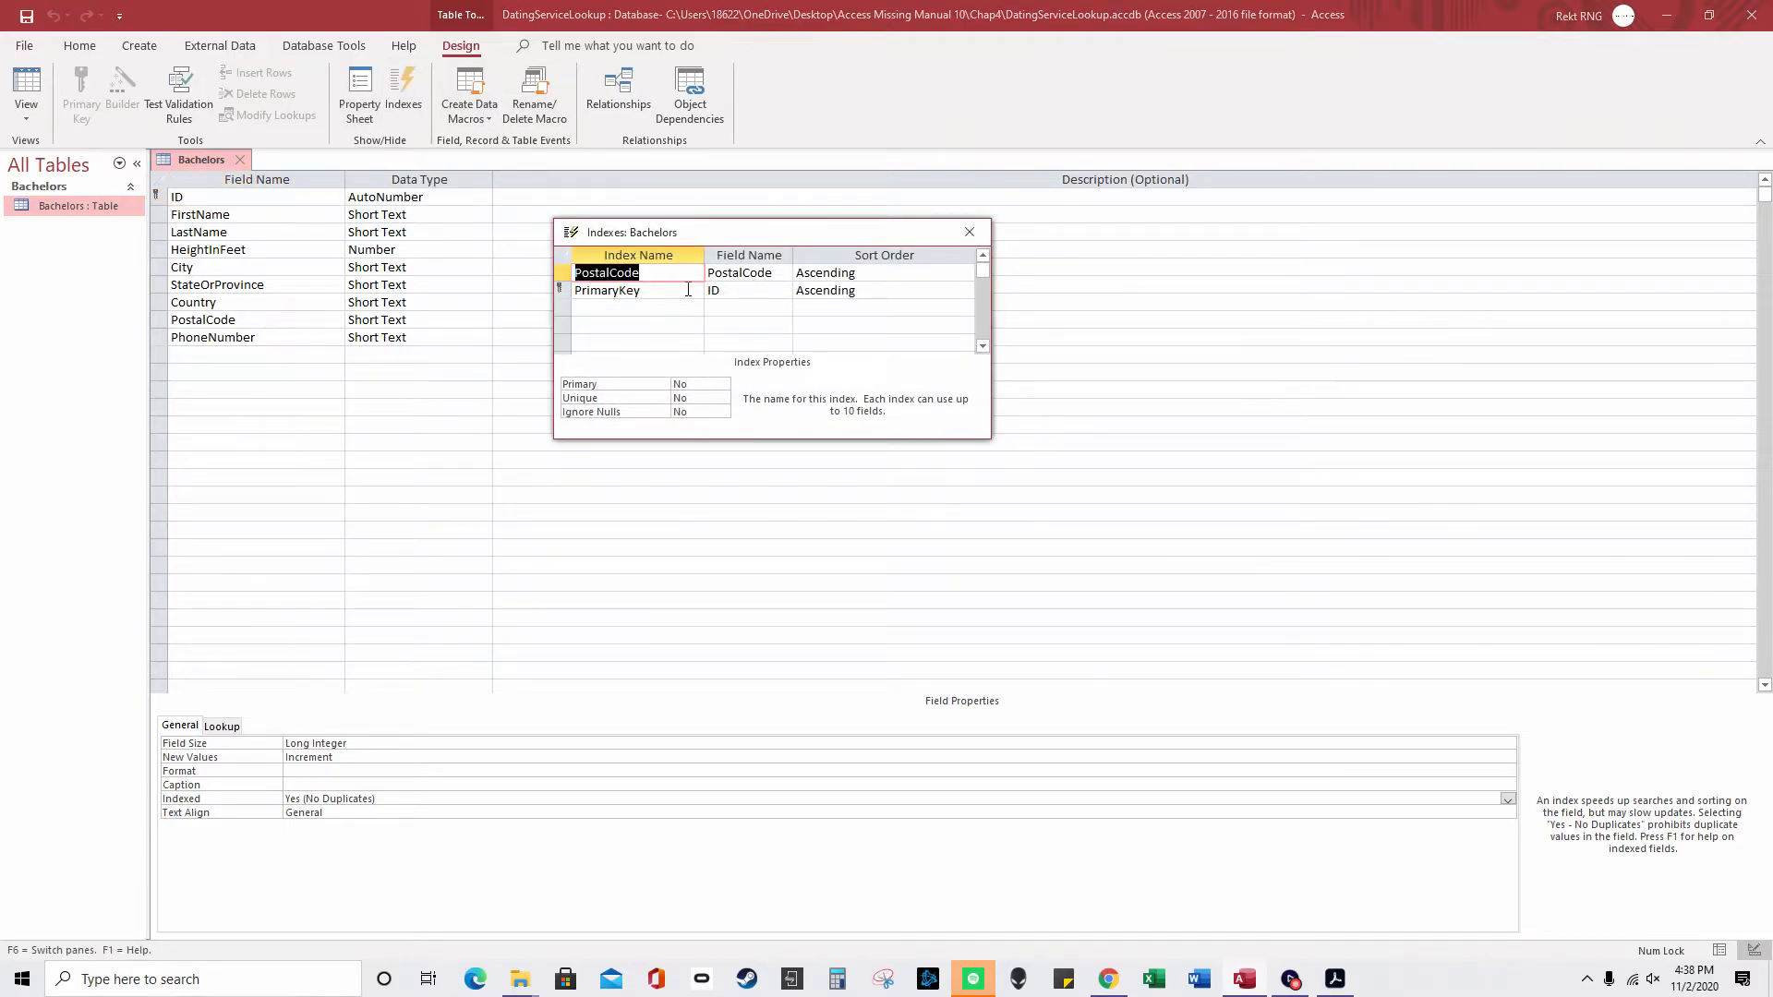
- Review the existing PrimaryKey and PostalCode index entries and their Primary, Unique and Ignore Nulls settings
key("Down")
left_click(727, 290)
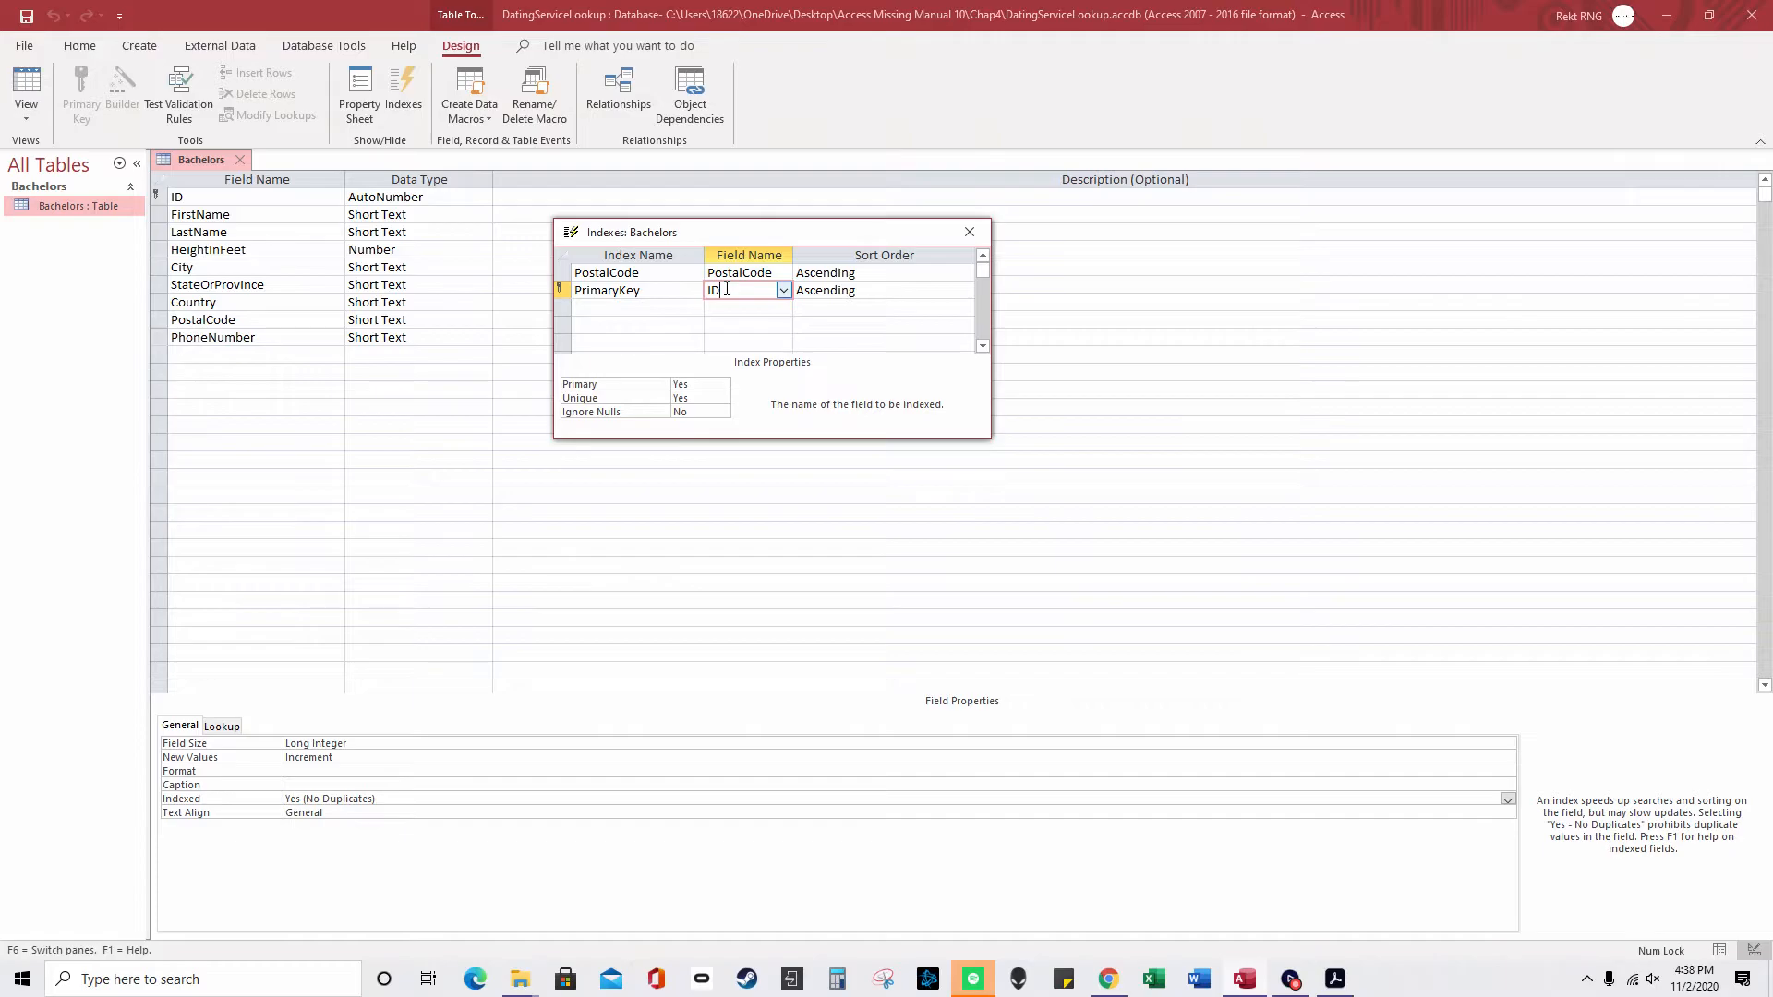
left_click(628, 386)
left_click(721, 398)
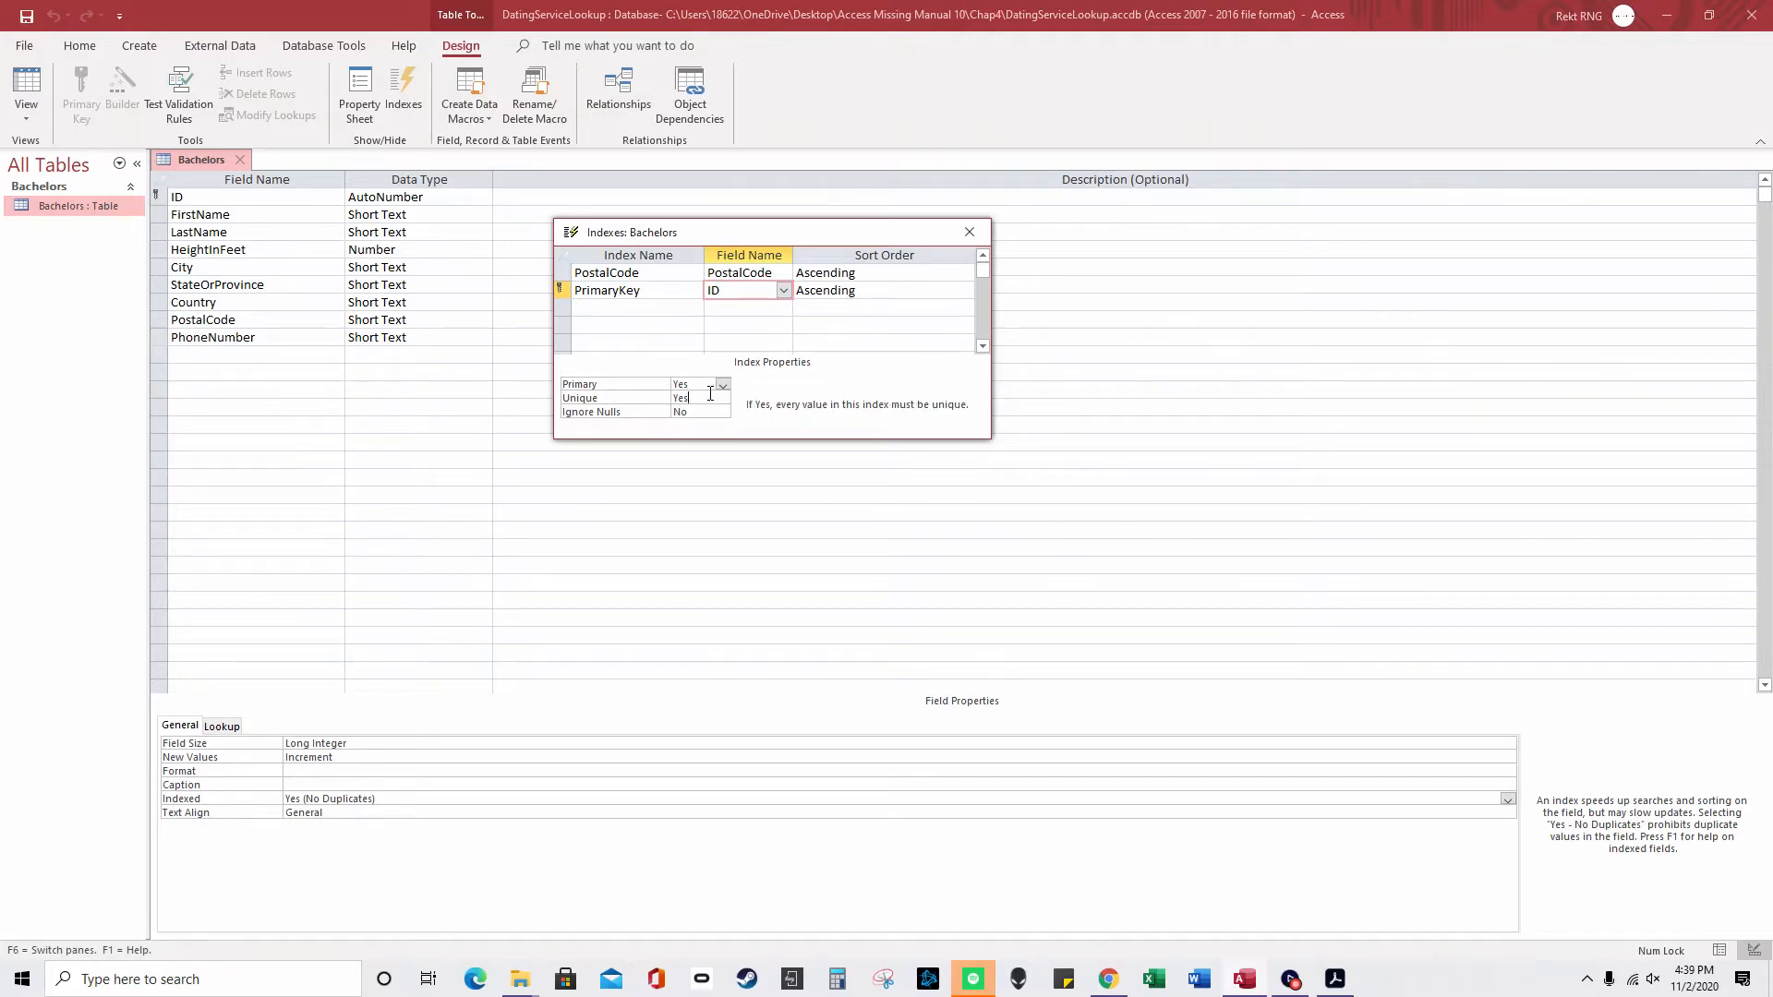
left_click(700, 413)
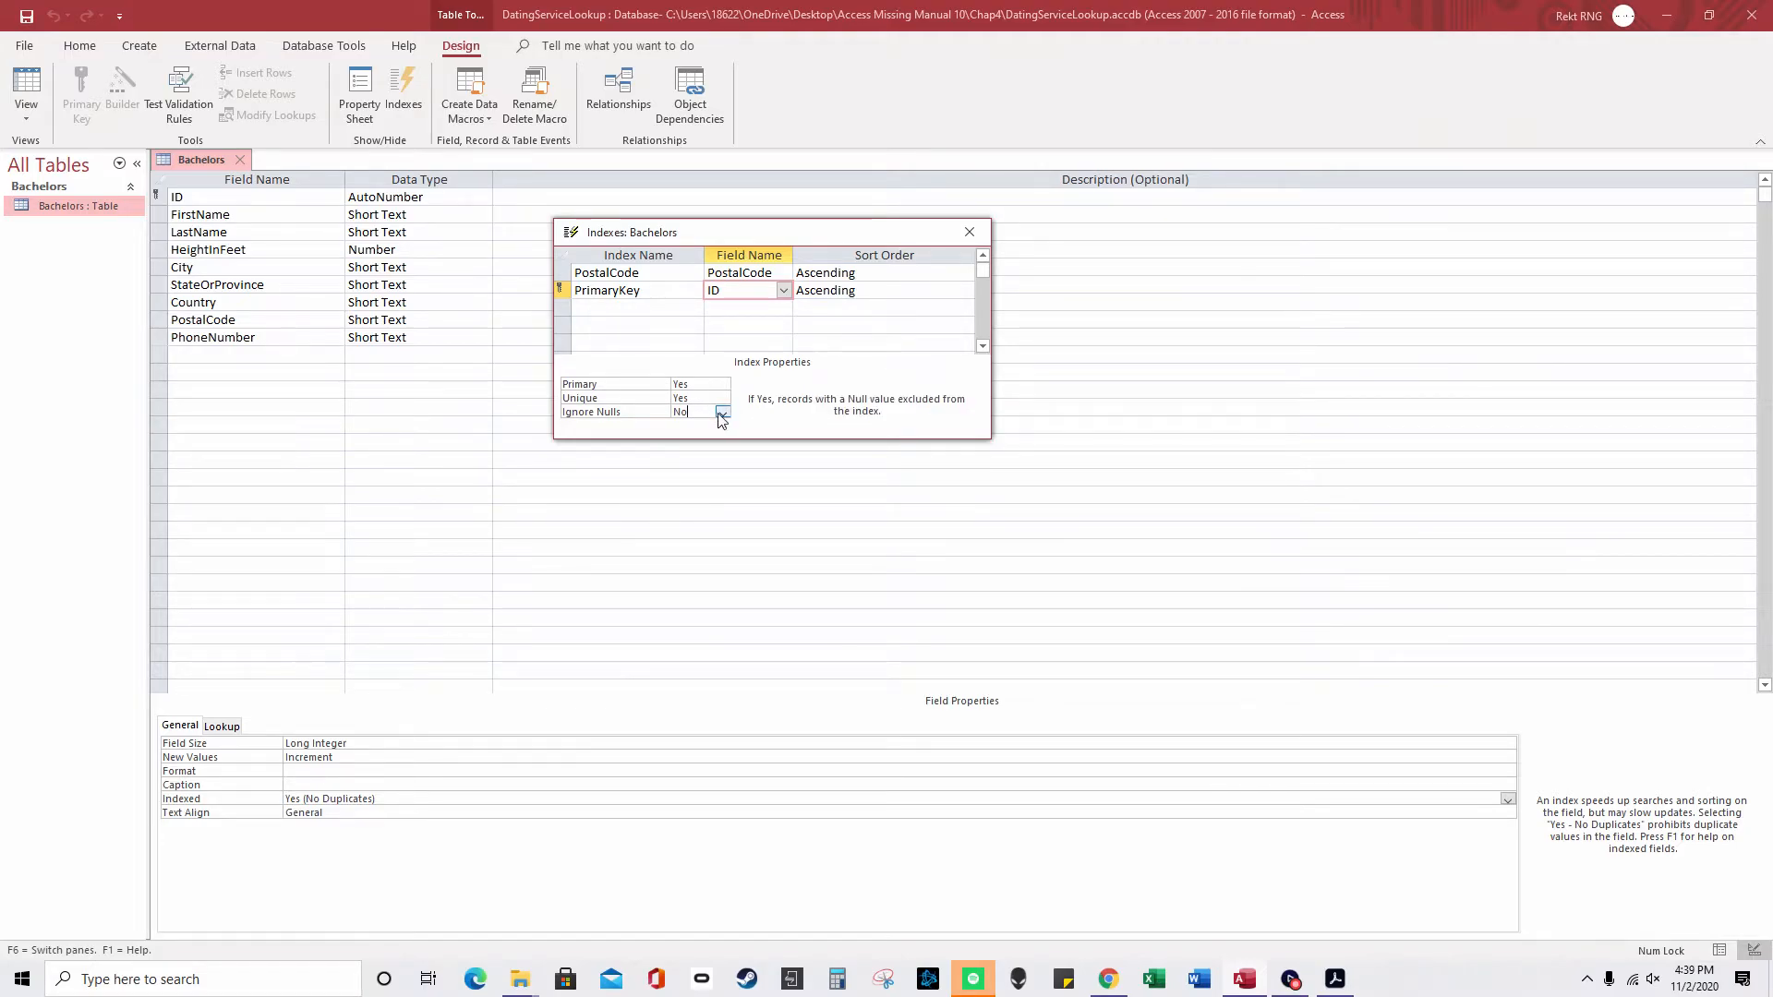
left_click(729, 277)
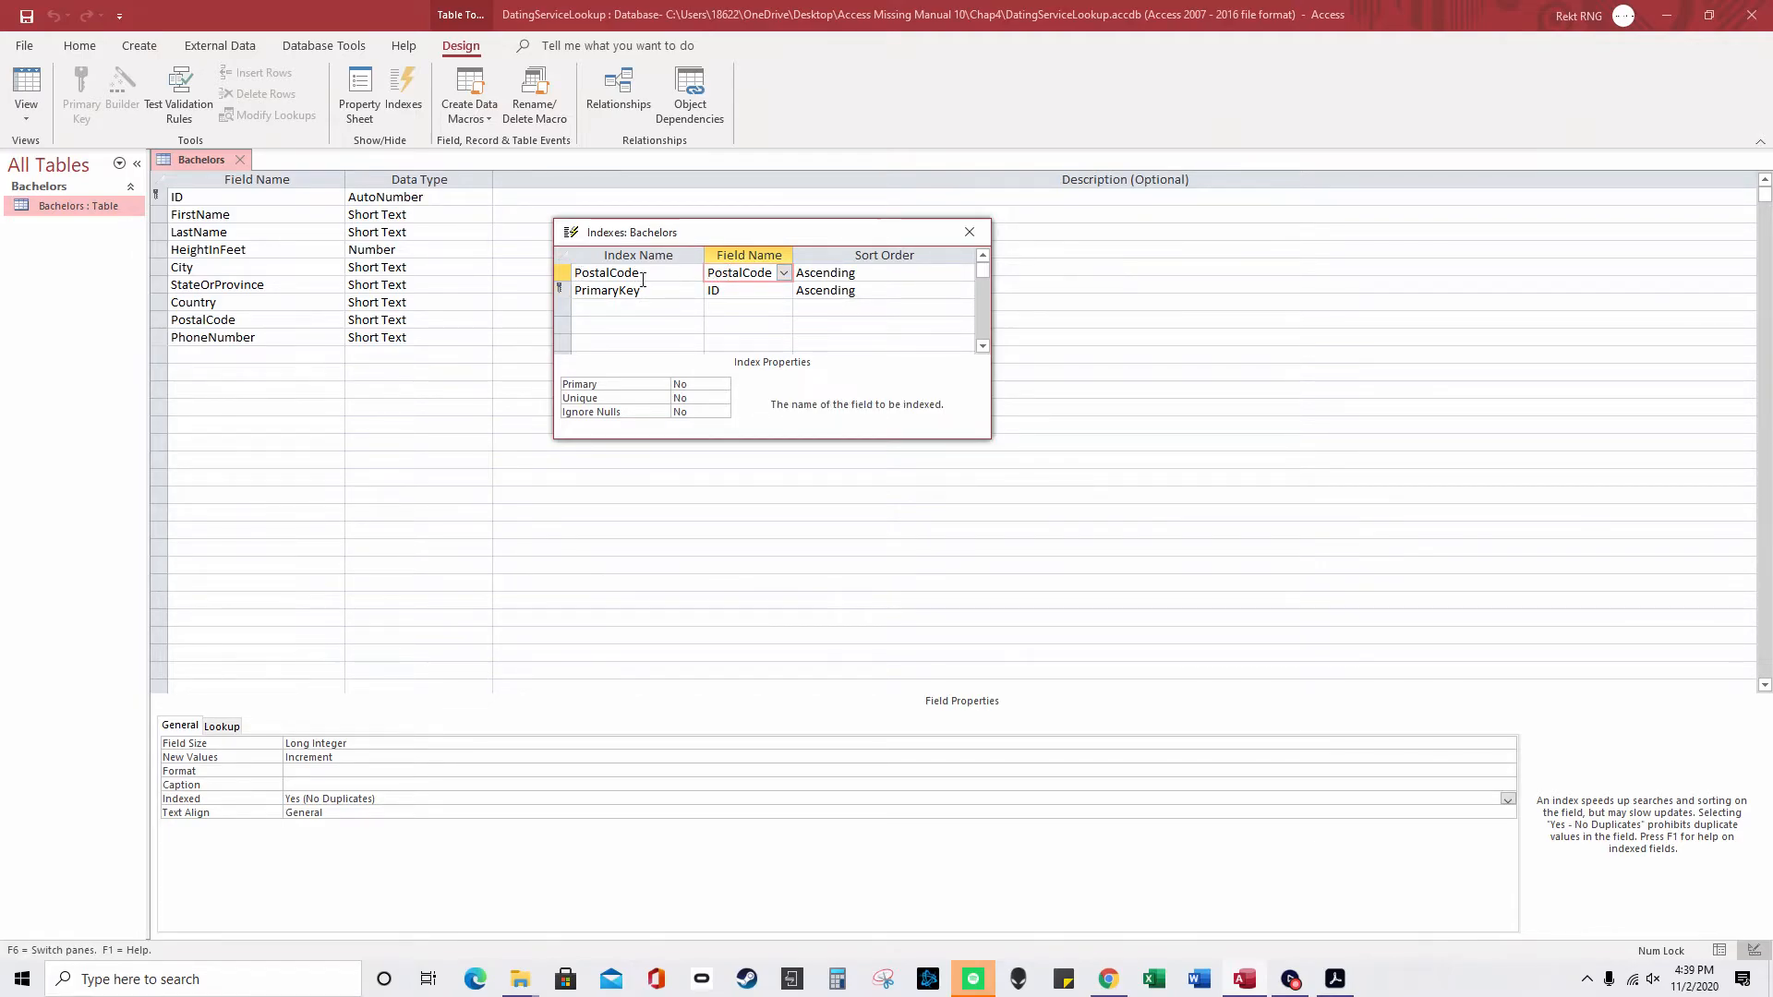
left_click(562, 273)
right_click(568, 274)
left_click(563, 274)
right_click(564, 274)
left_click(559, 271)
left_click(562, 270)
right_click(562, 272)
left_click(562, 275)
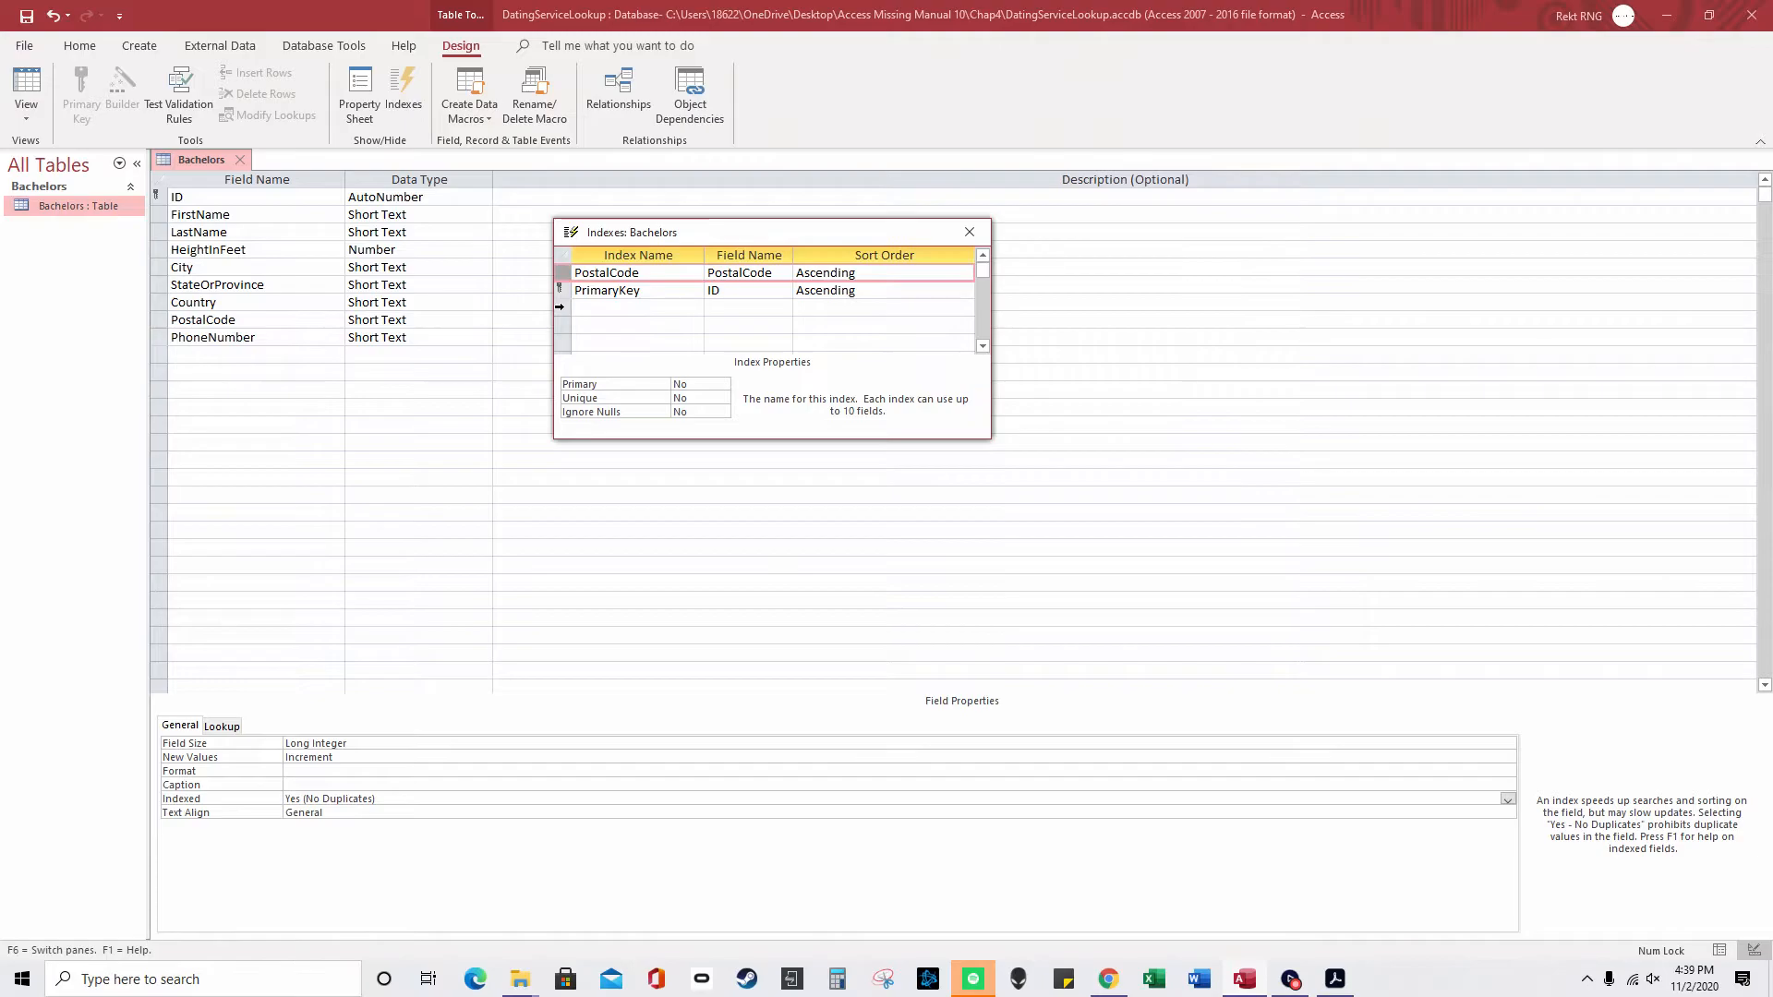
- Add a new index using the FirstName field followed by the LastName field
left_click(599, 310)
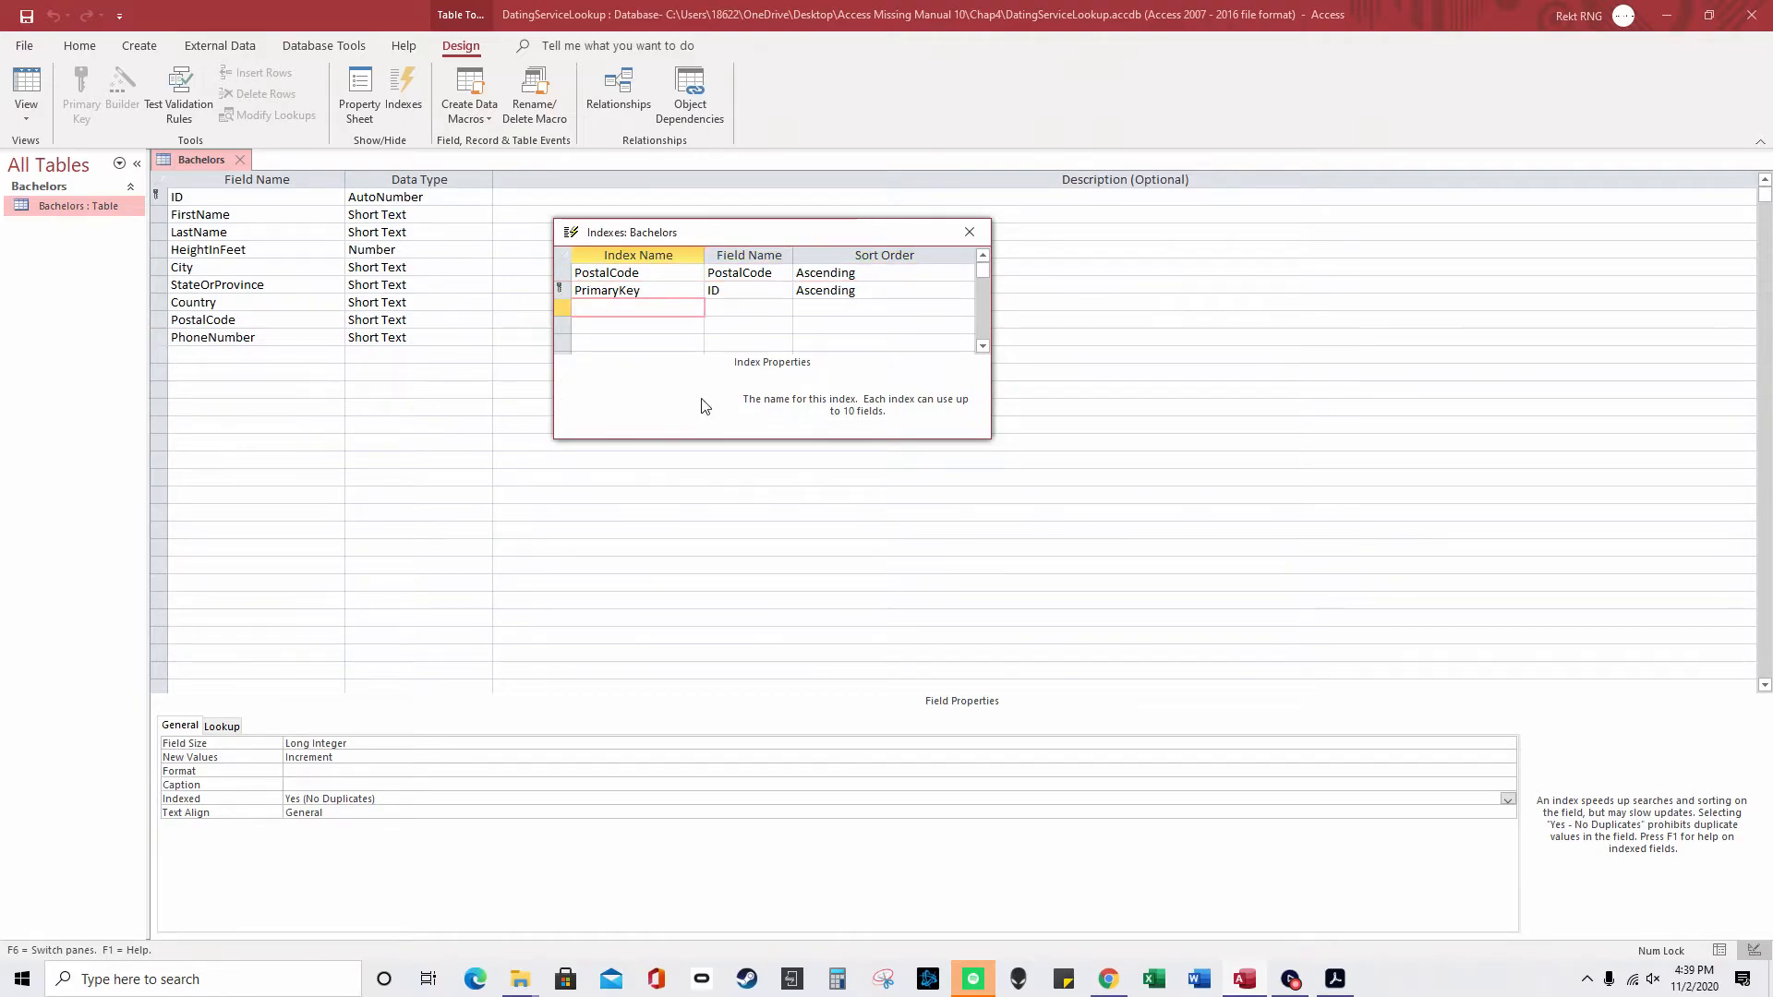
type("FirstName")
key("Tab")
key("Tab")
key("Tab")
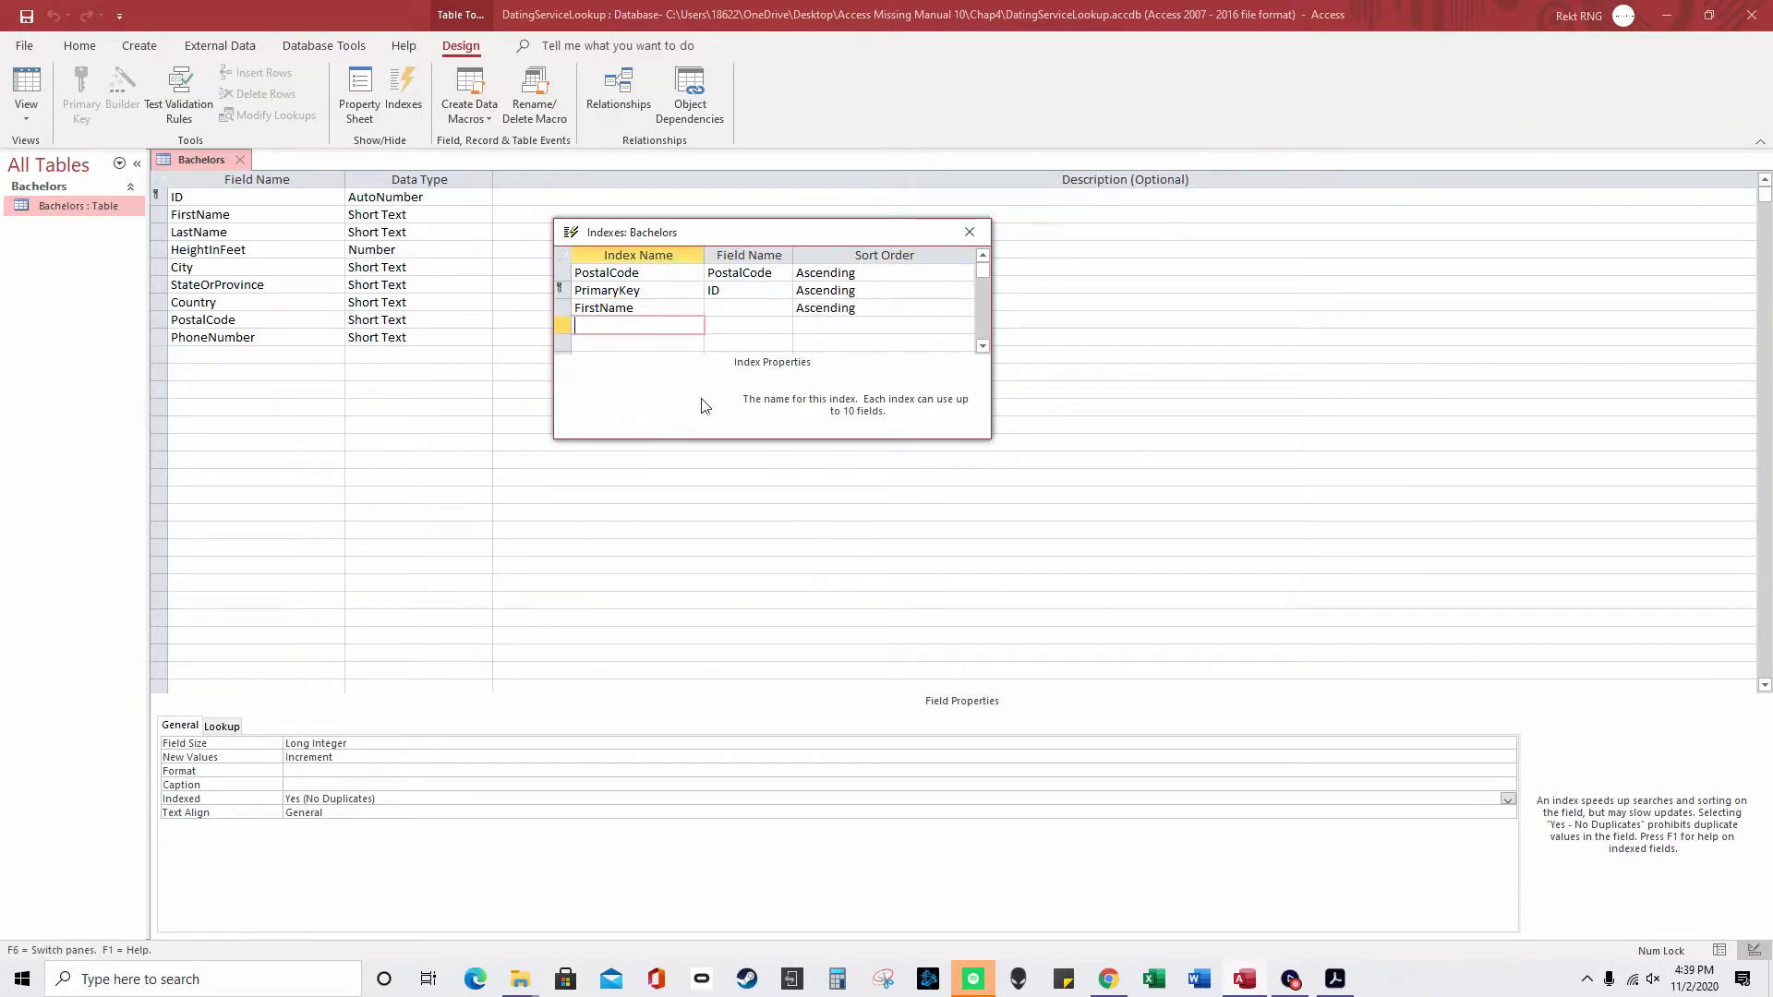
type("LastName")
key("BackSpace")
key("BackSpace")
key("BackSpace")
key("BackSpace")
key("BackSpace")
key("BackSpace")
key("BackSpace")
key("BackSpace")
key("Tab")
left_click(783, 325)
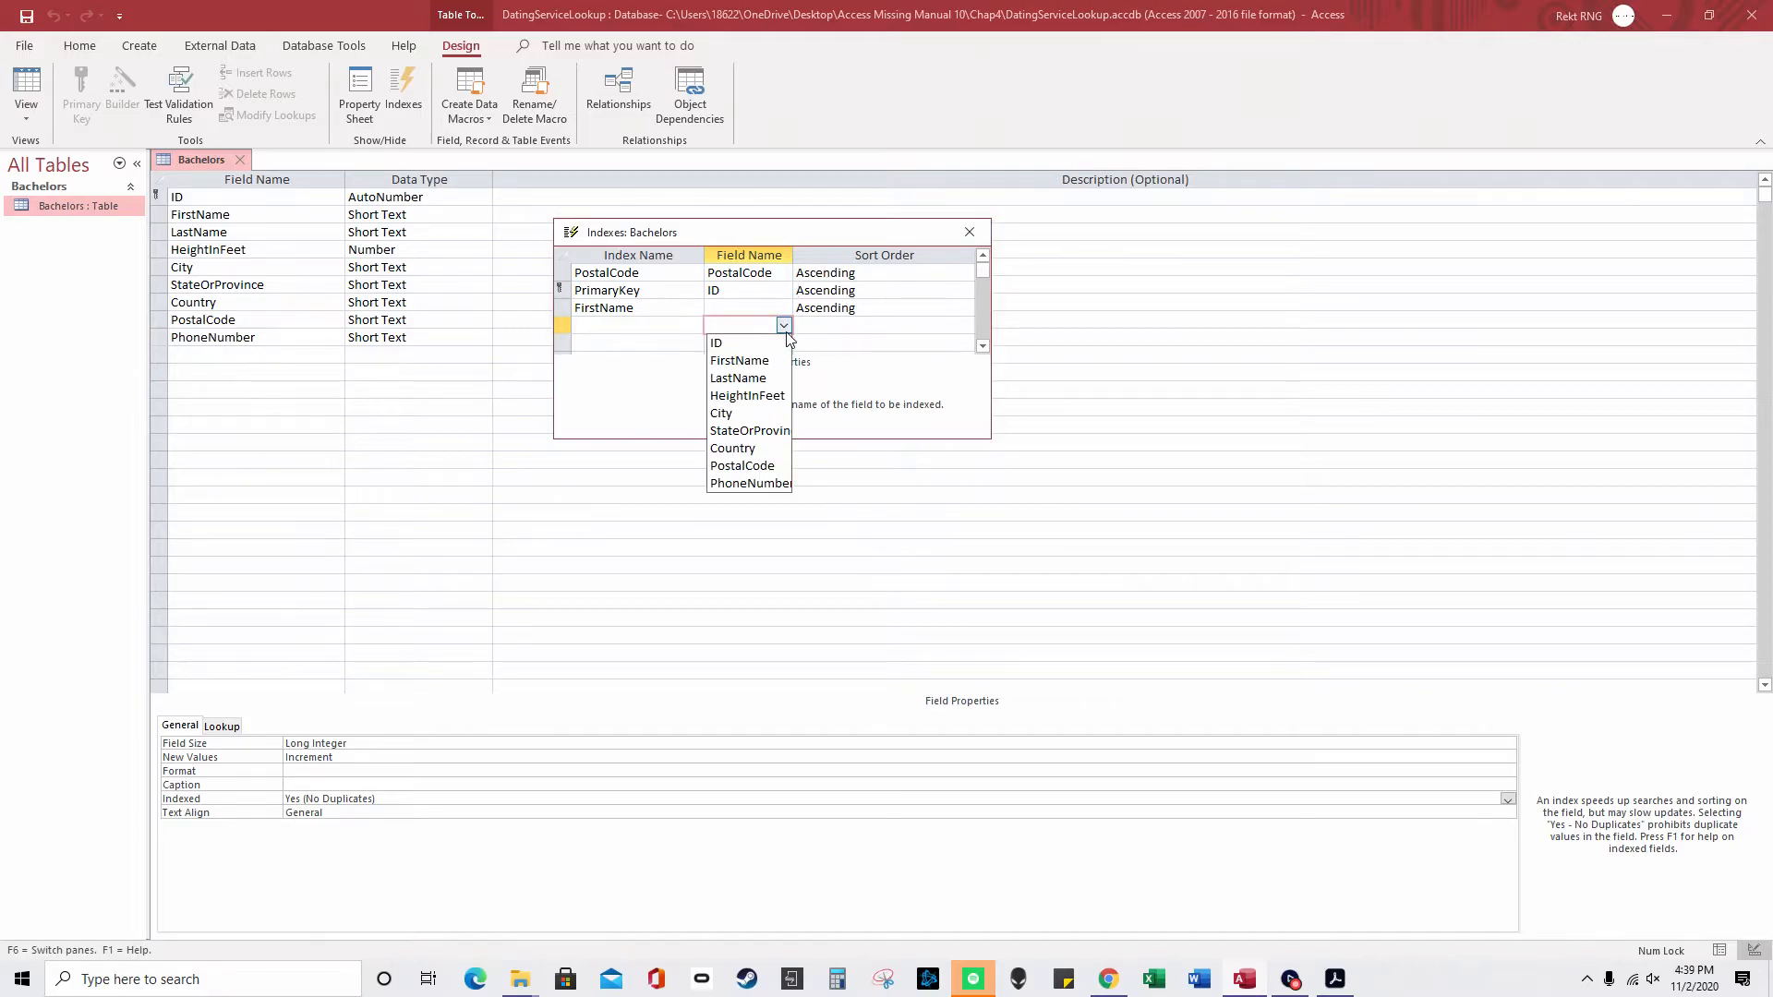
left_click(739, 378)
left_click(783, 308)
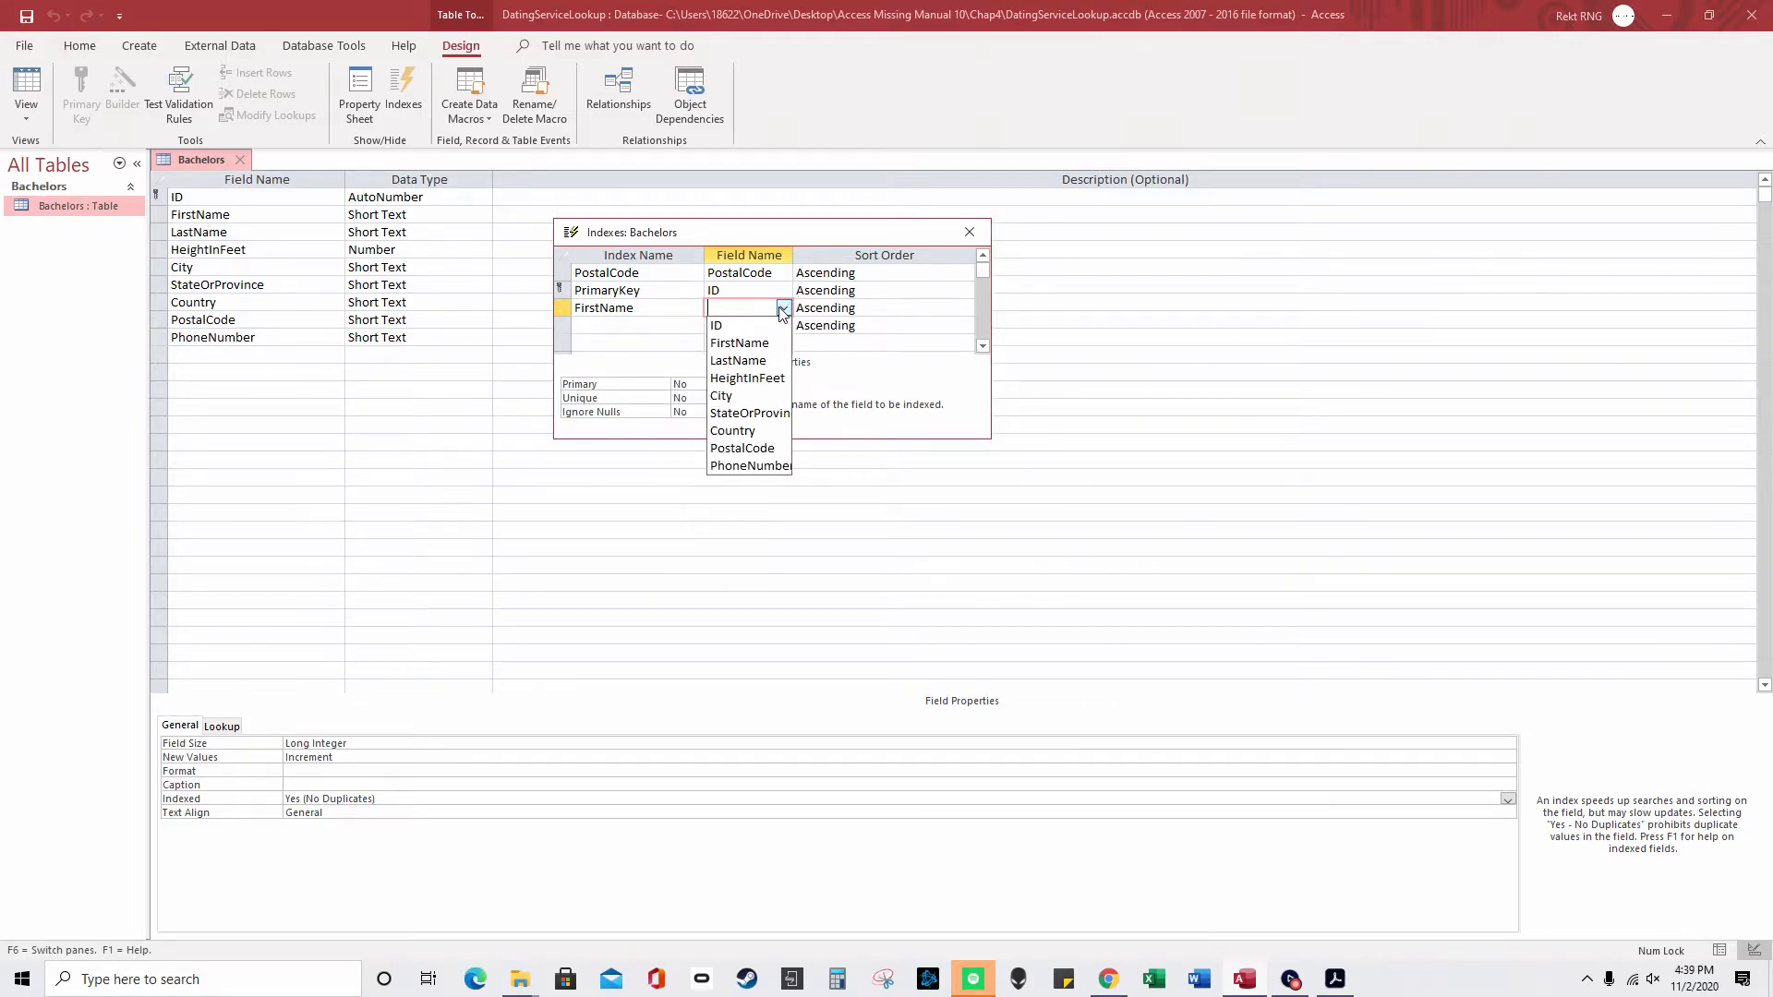
left_click(739, 342)
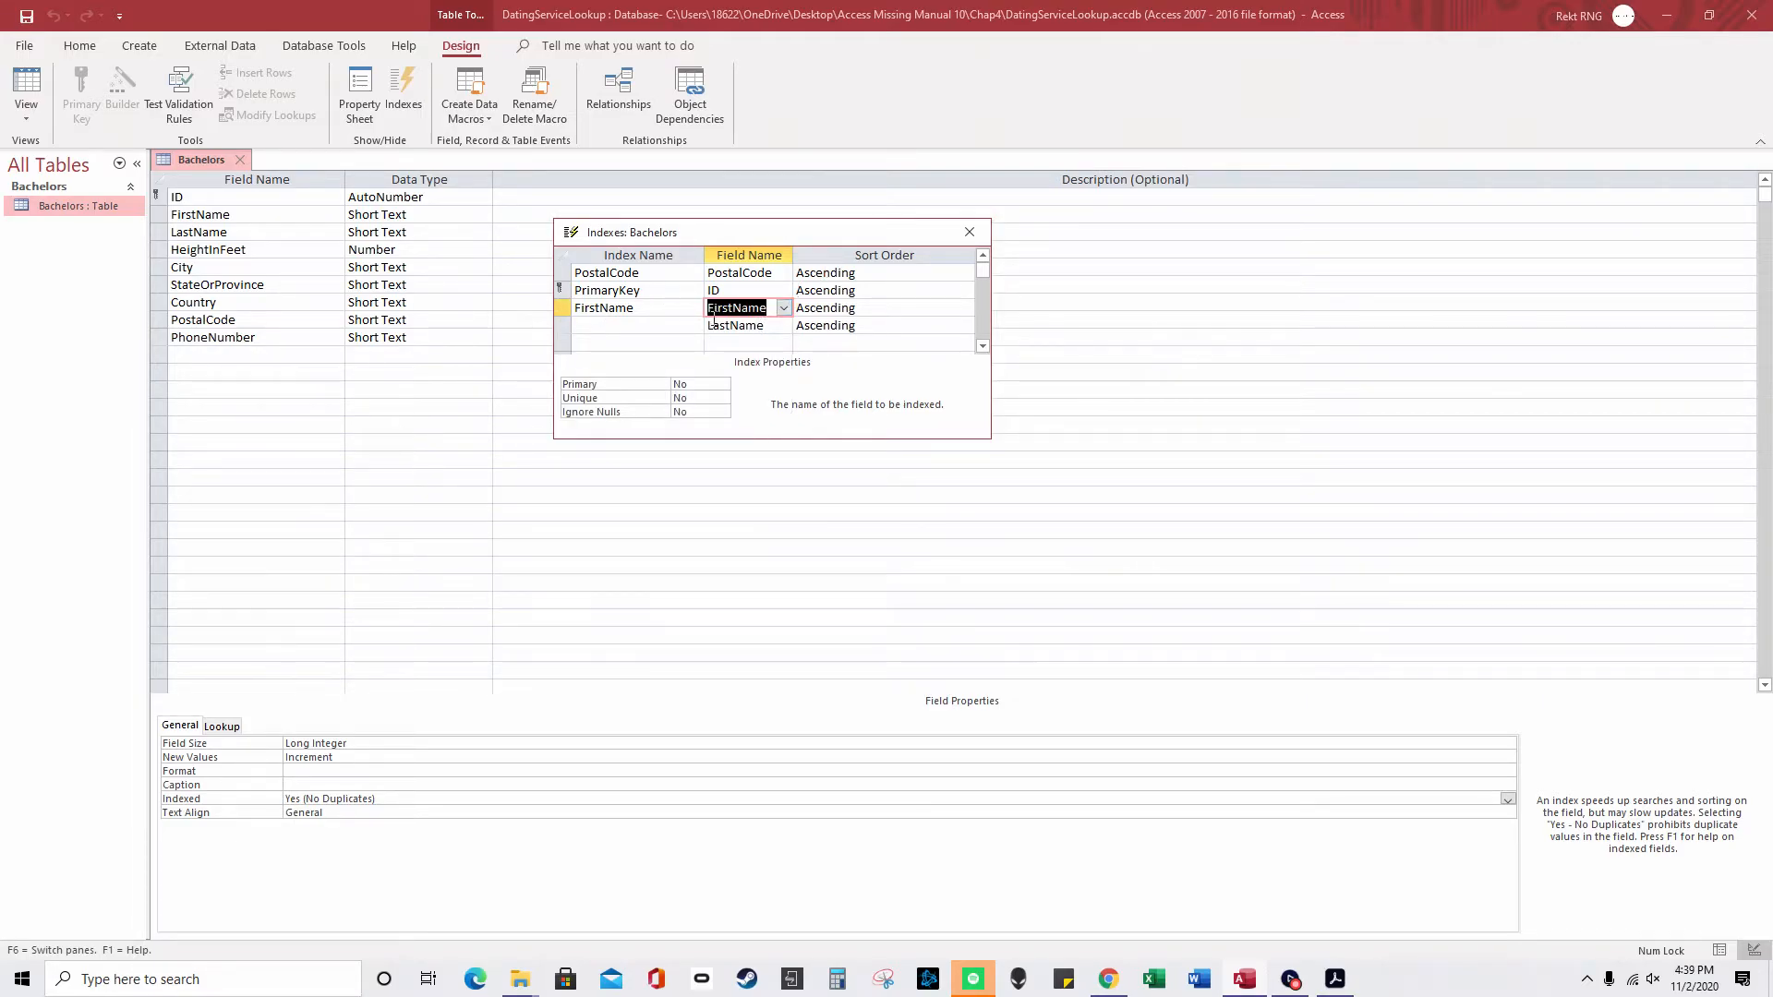
- Name the new index FN+LN, set Unique to Yes, and close the Indexes dialog
left_click(656, 307)
type("+Last")
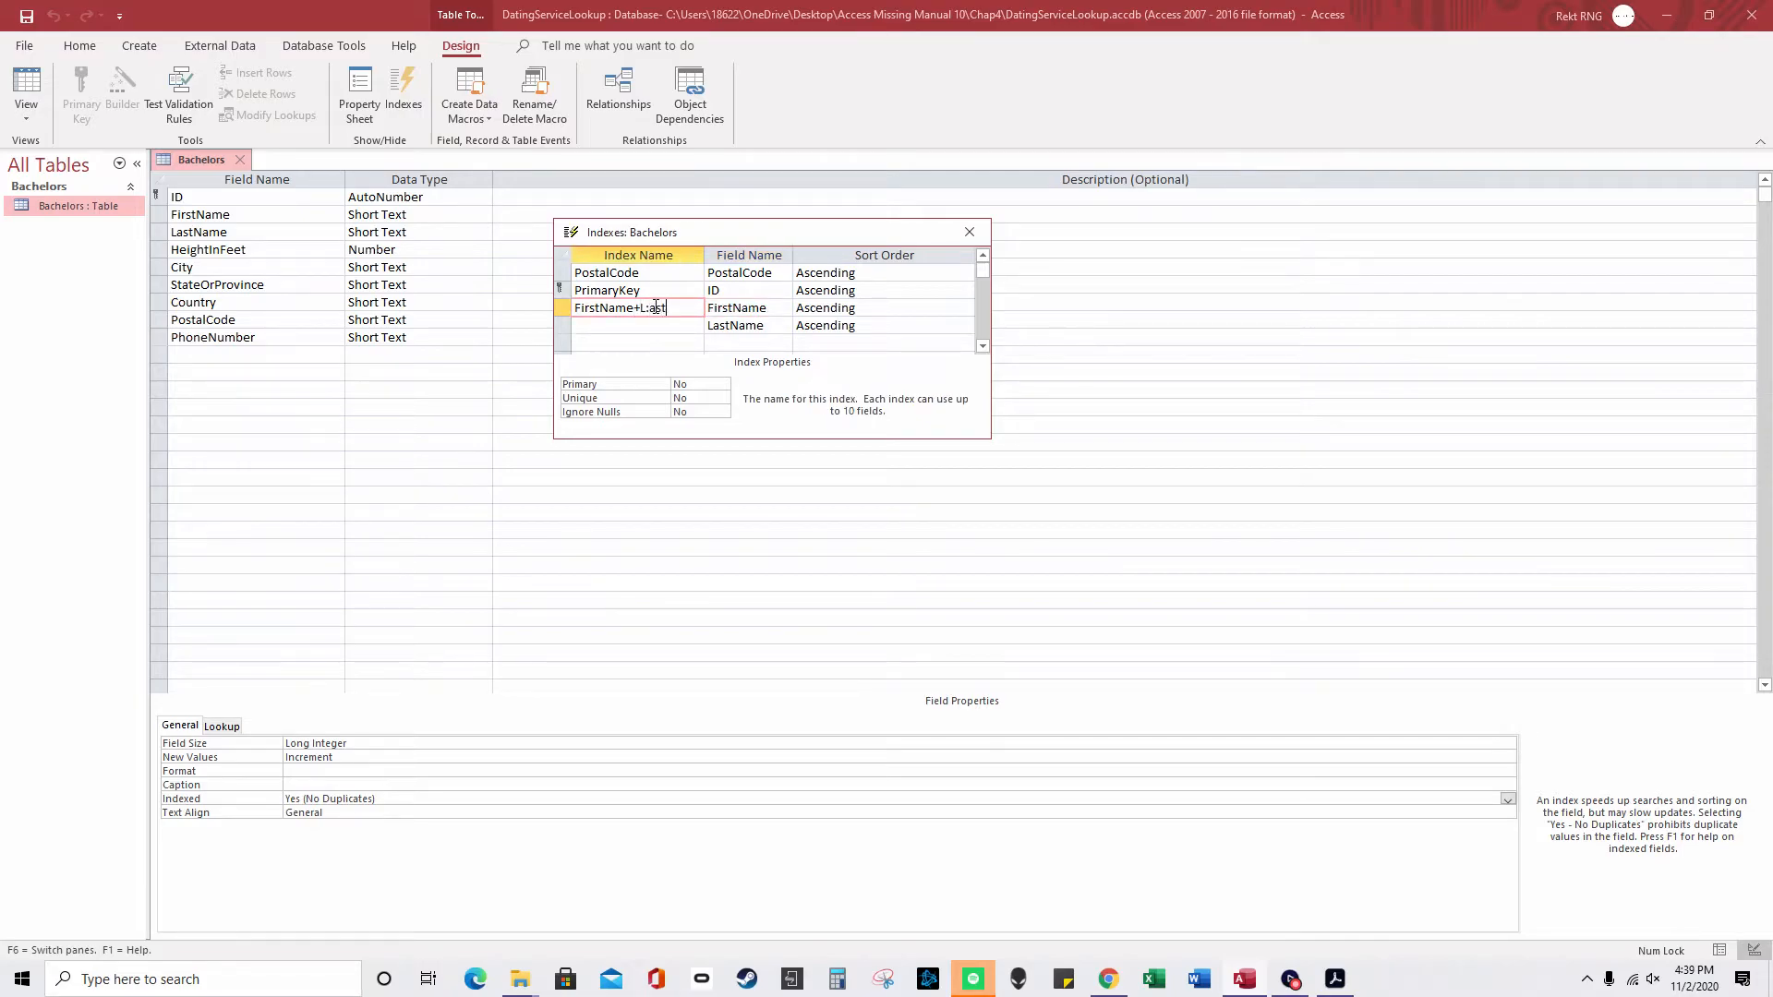
key("BackSpace")
key("BackSpace")
key("BackSpace")
type("astName")
left_click_drag(698, 308, 566, 294)
type("FN+LN")
key("Tab")
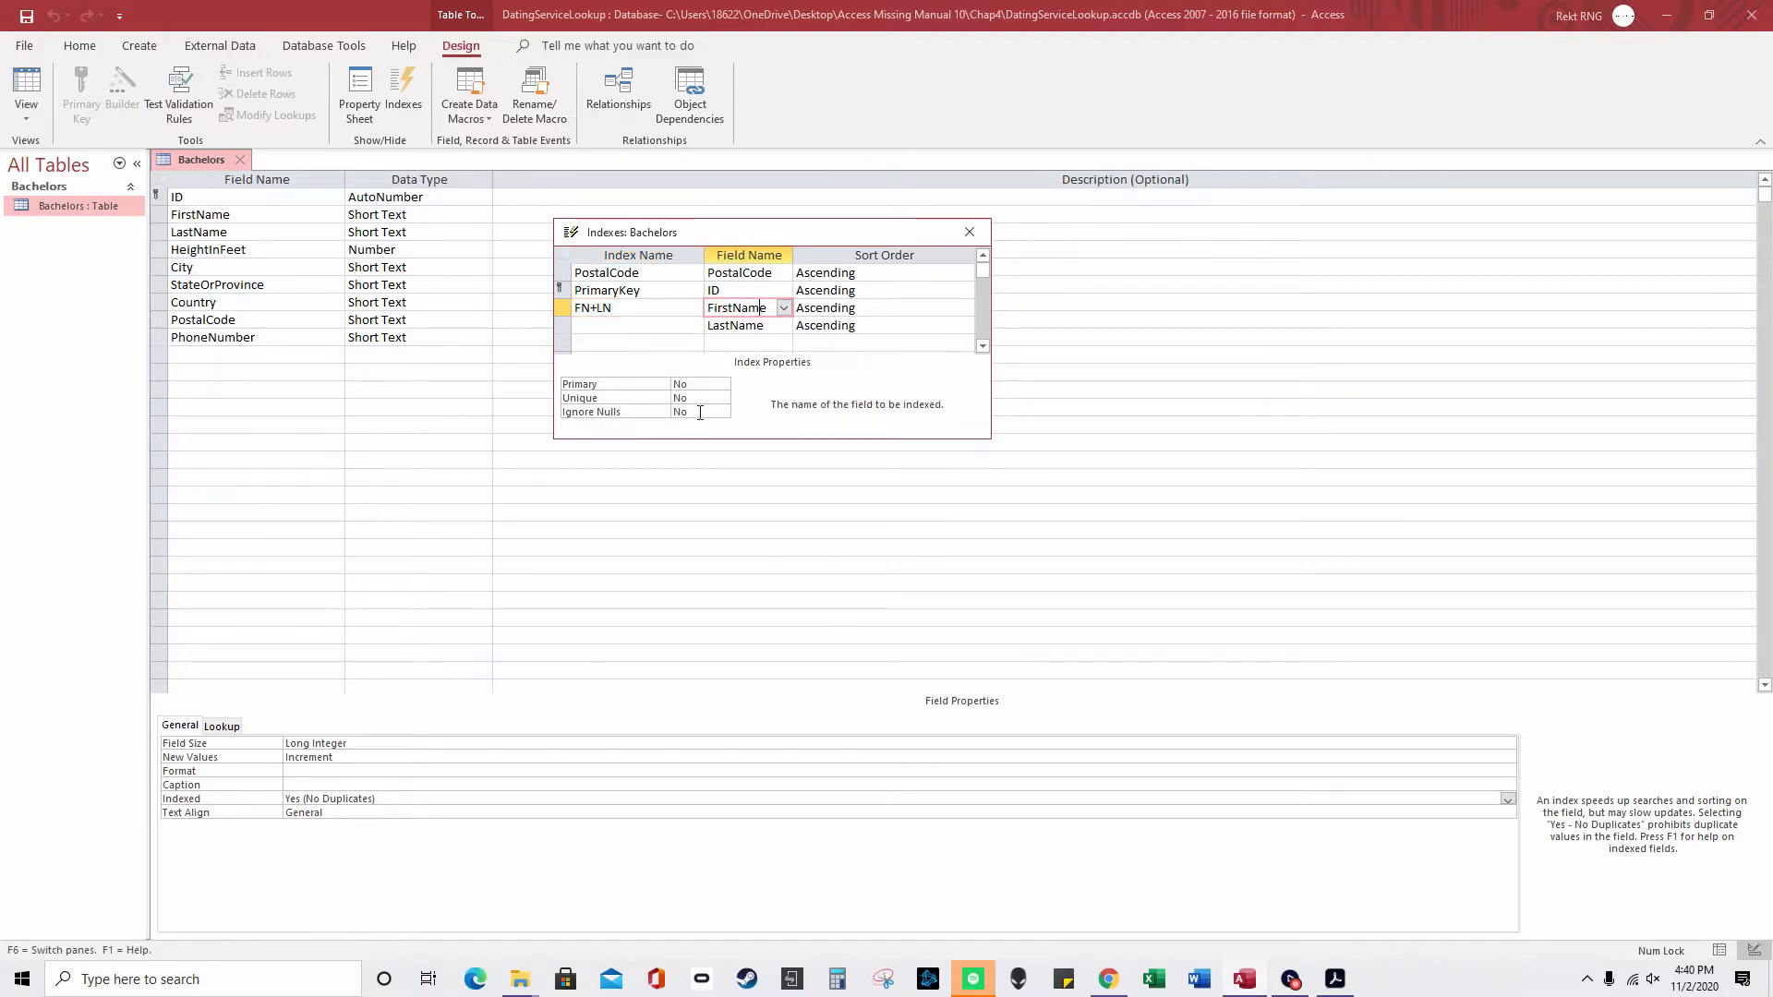
left_click(712, 395)
left_click(722, 399)
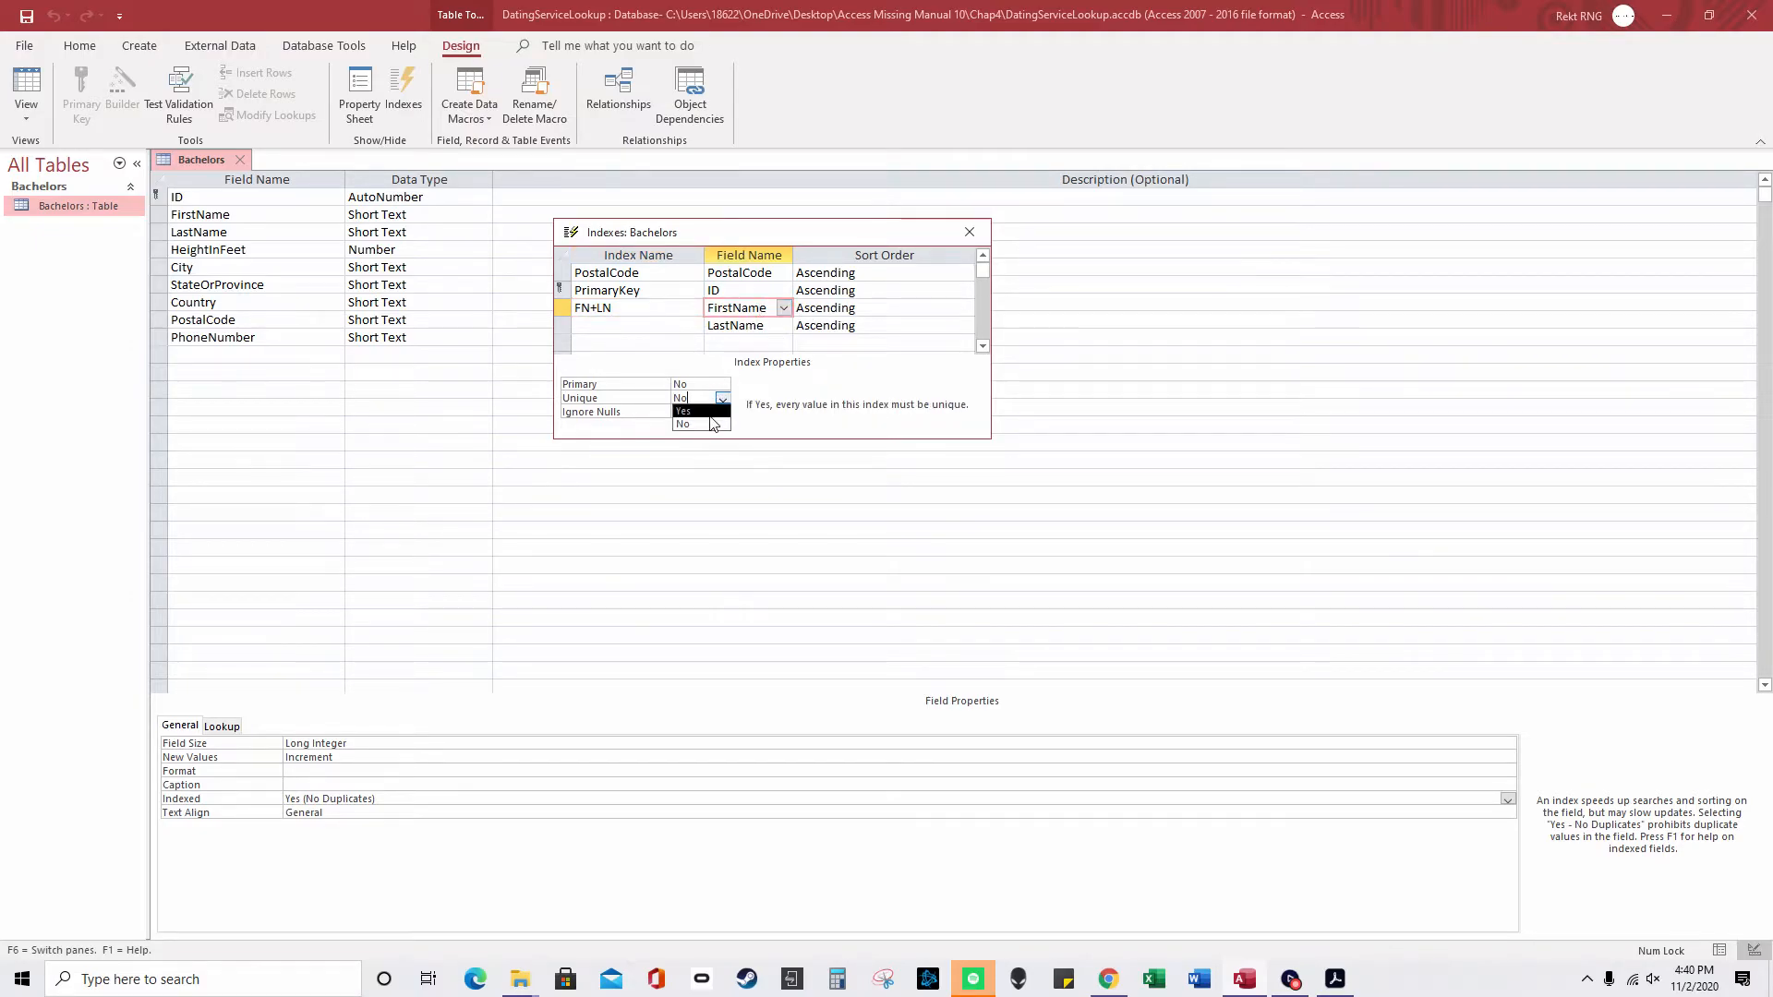
left_click(711, 413)
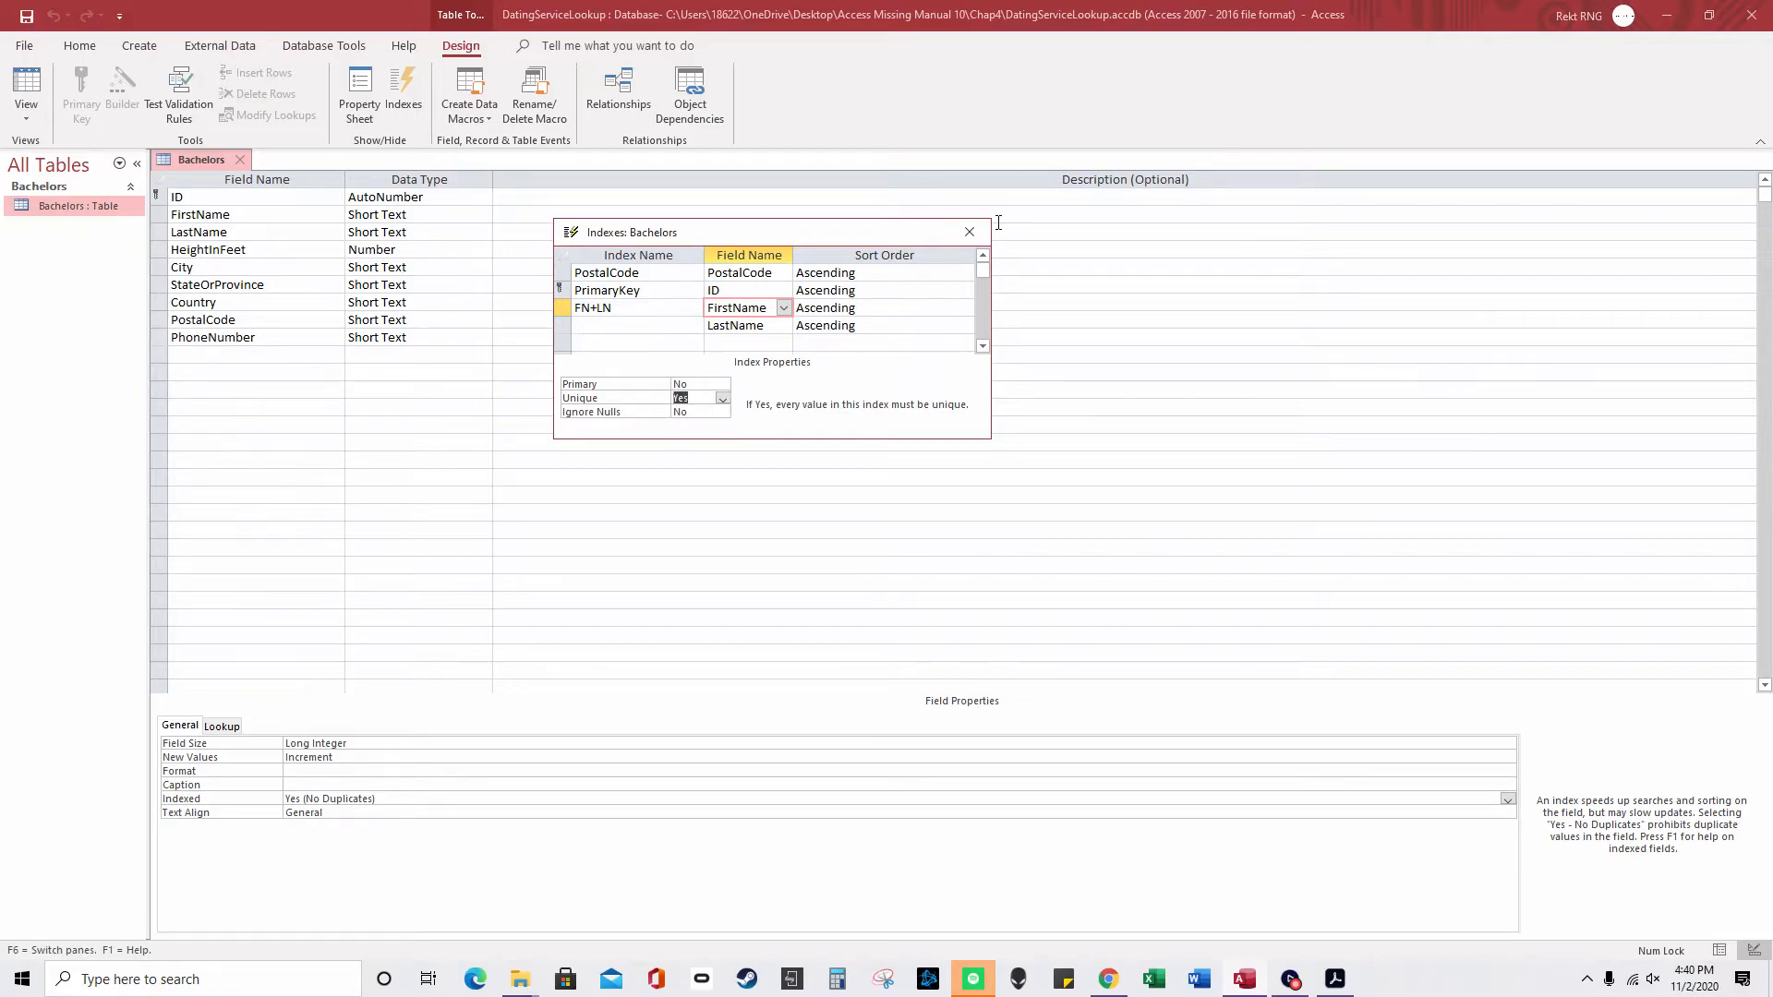
left_click(969, 232)
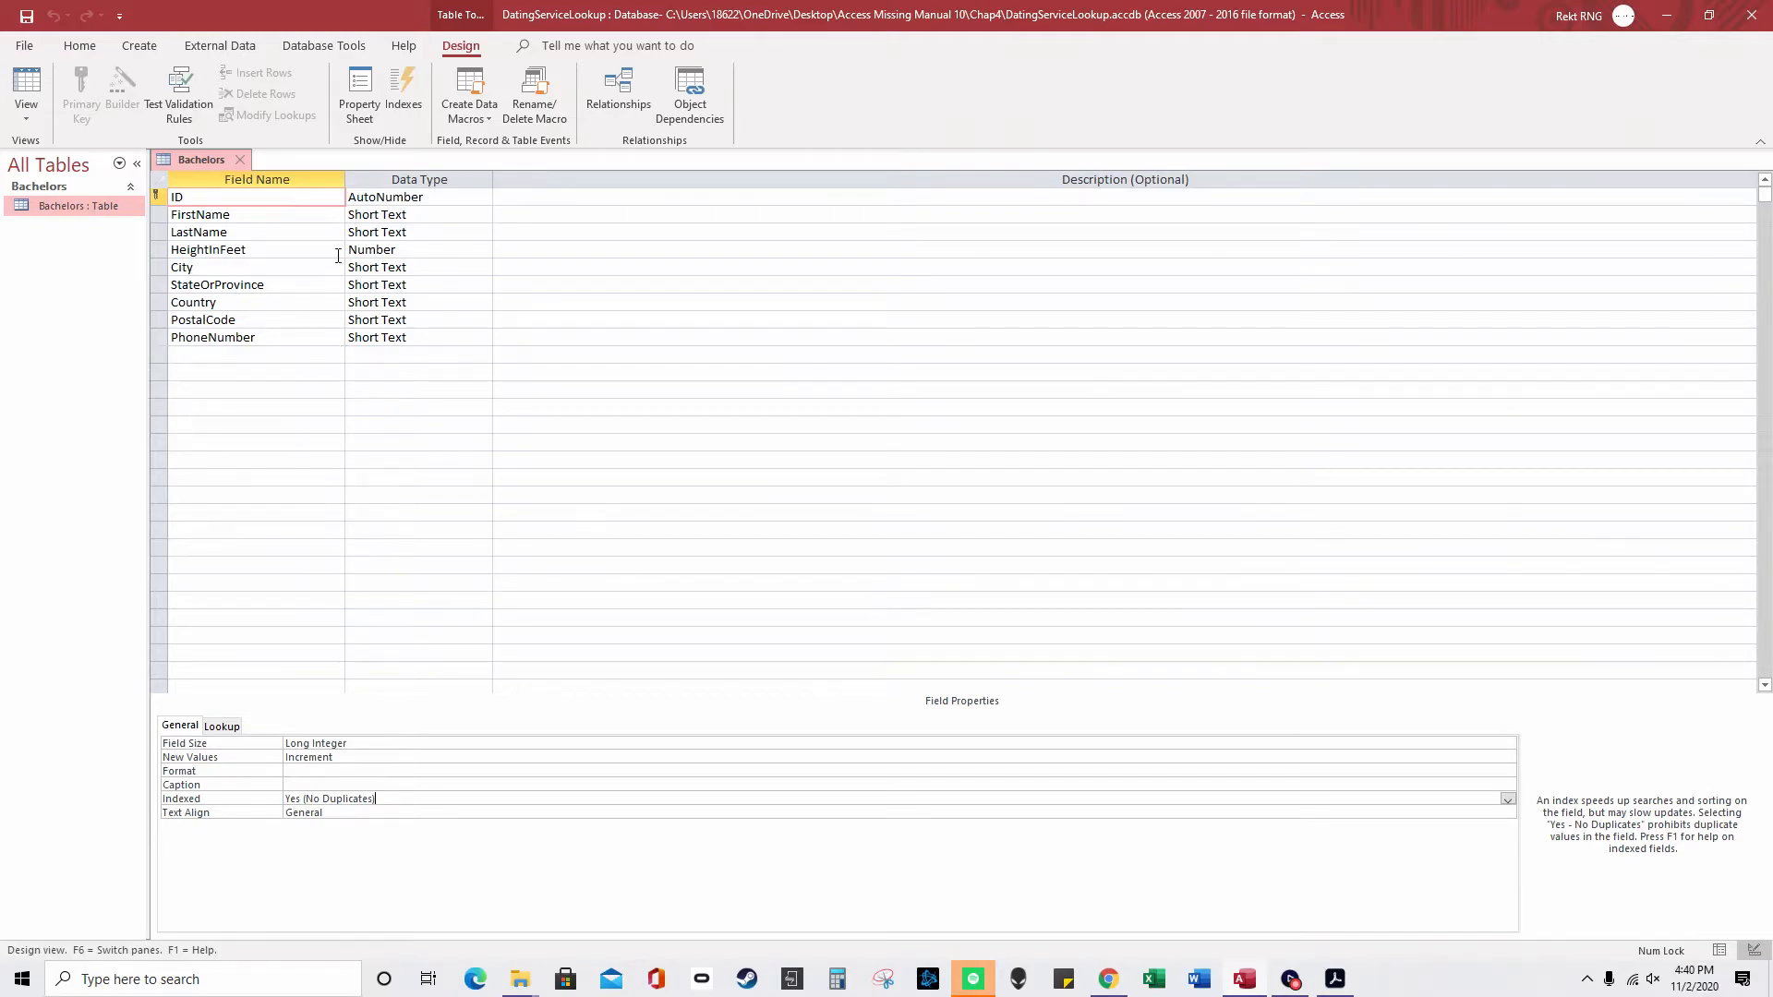
- Return Bachelors to Datasheet view, saving the design changes
left_click(311, 216)
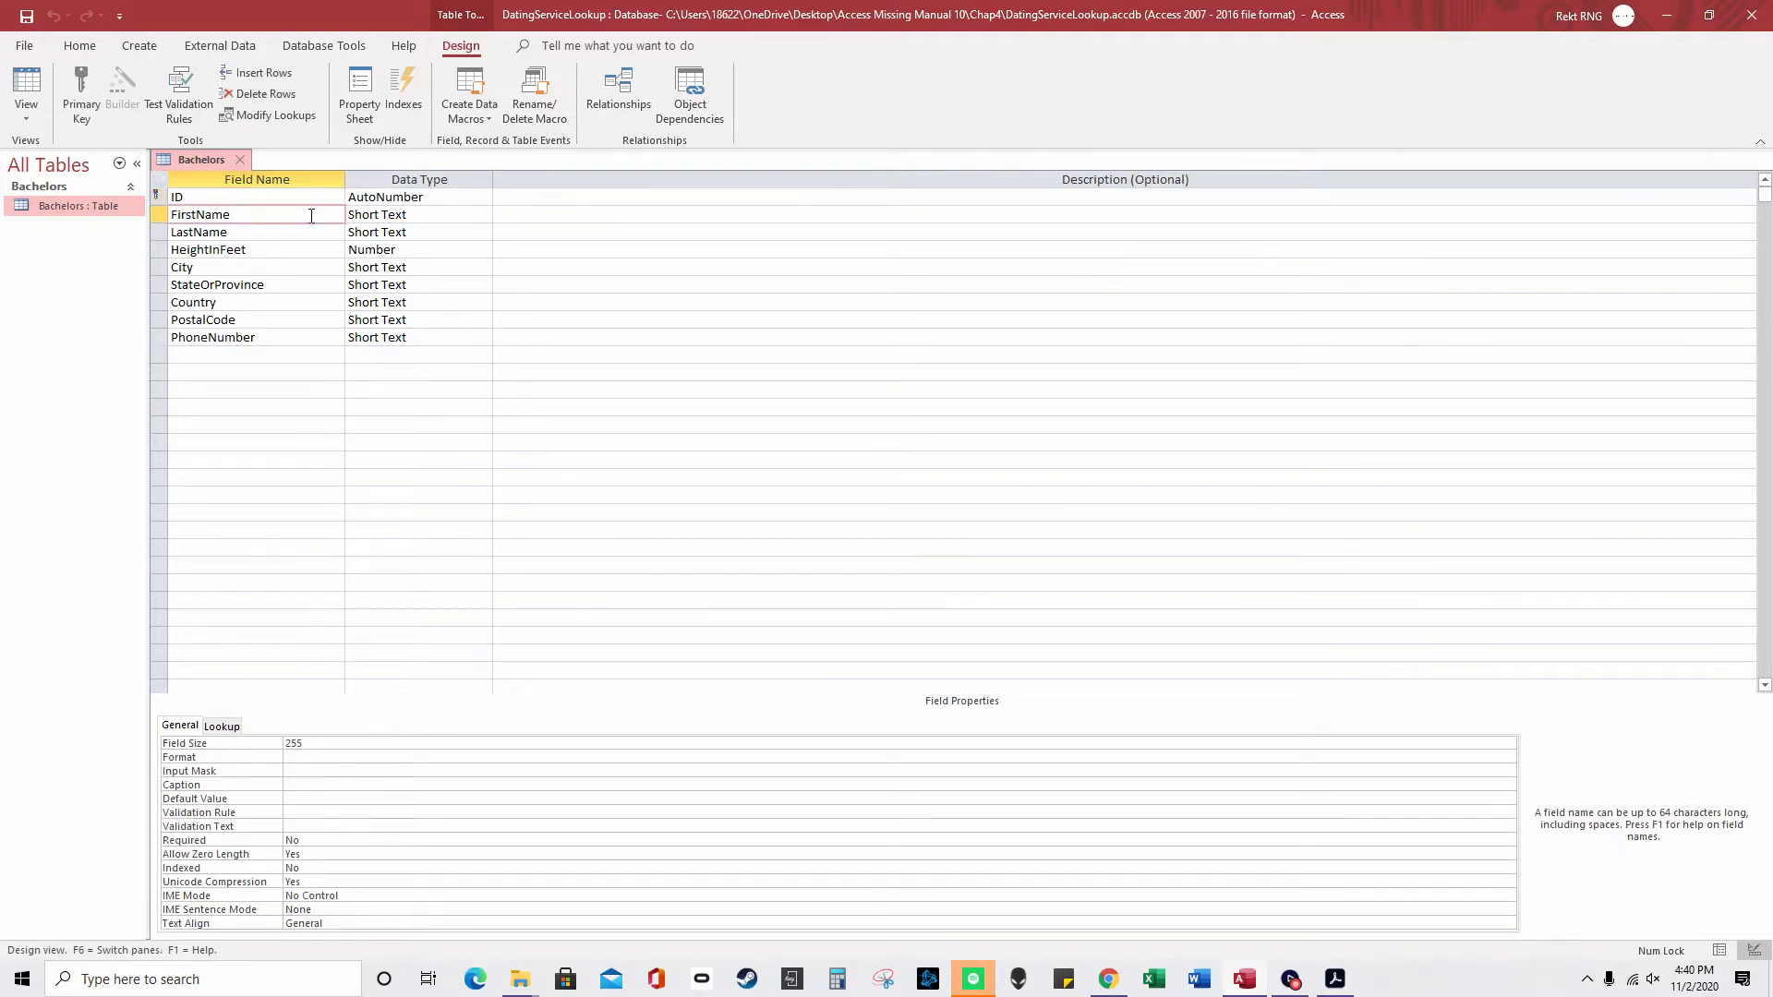
right_click(181, 157)
left_click(259, 284)
left_click(861, 545)
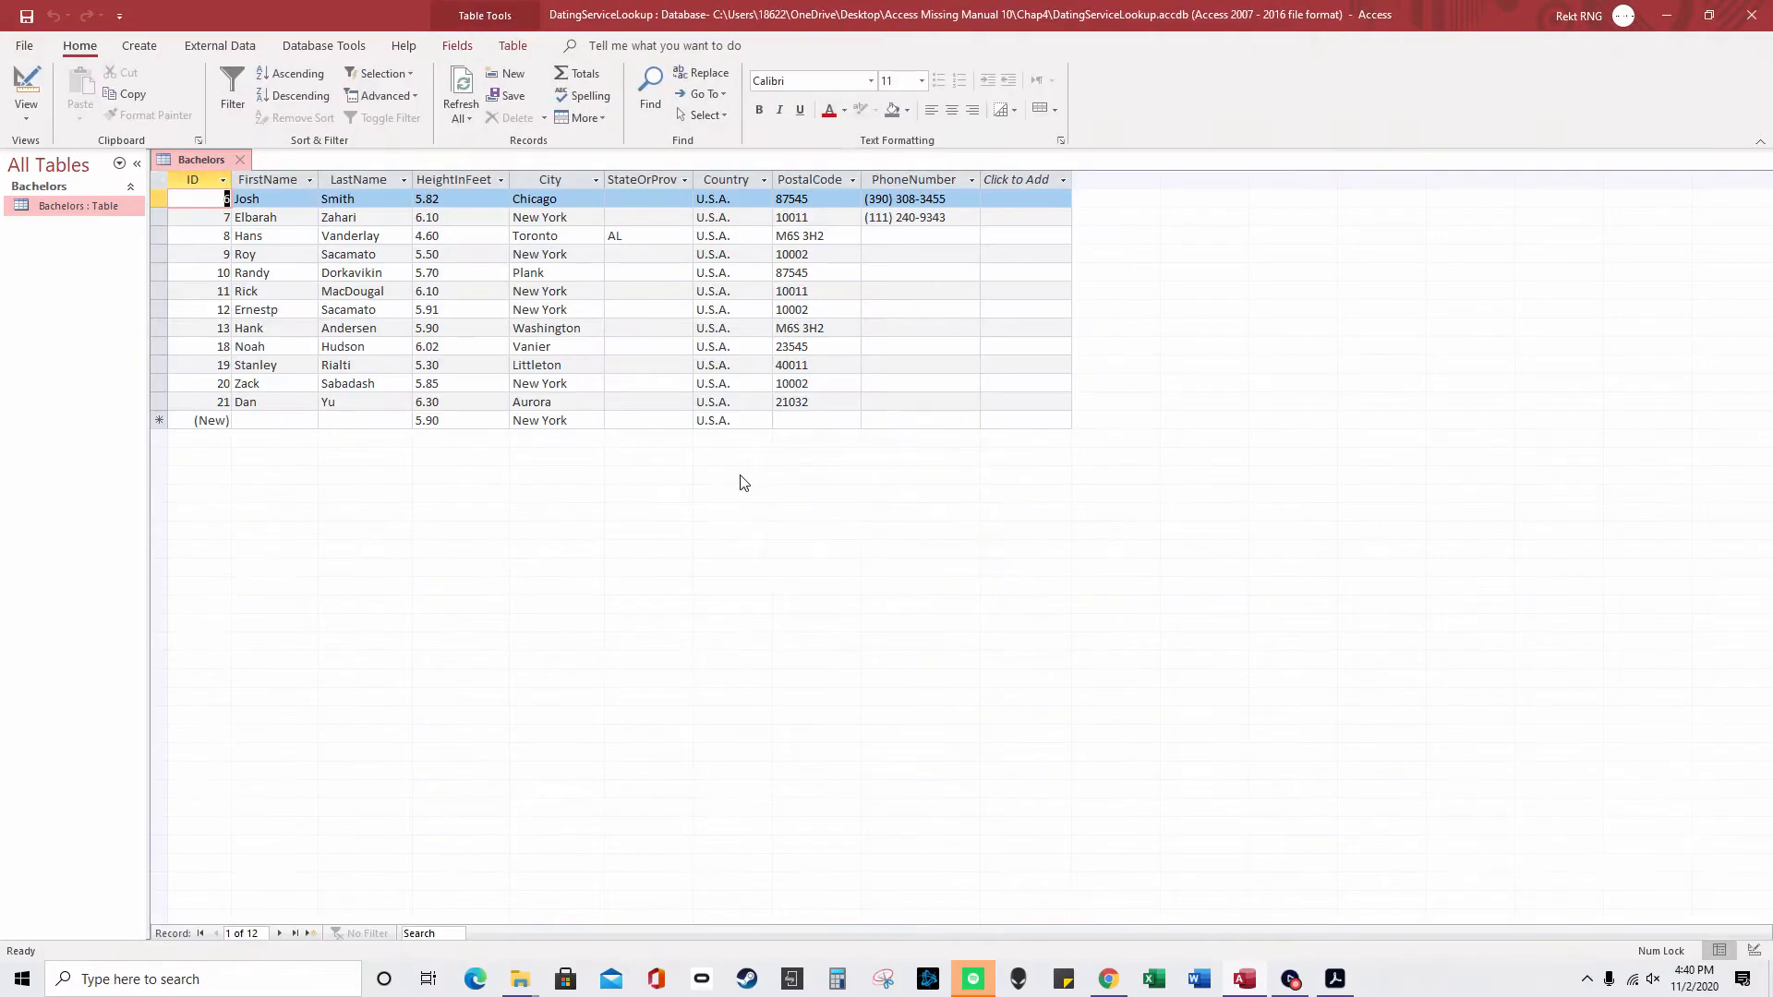
- Enter a new record whose first and last names duplicate an existing bachelor, then try saving it
left_click(274, 420)
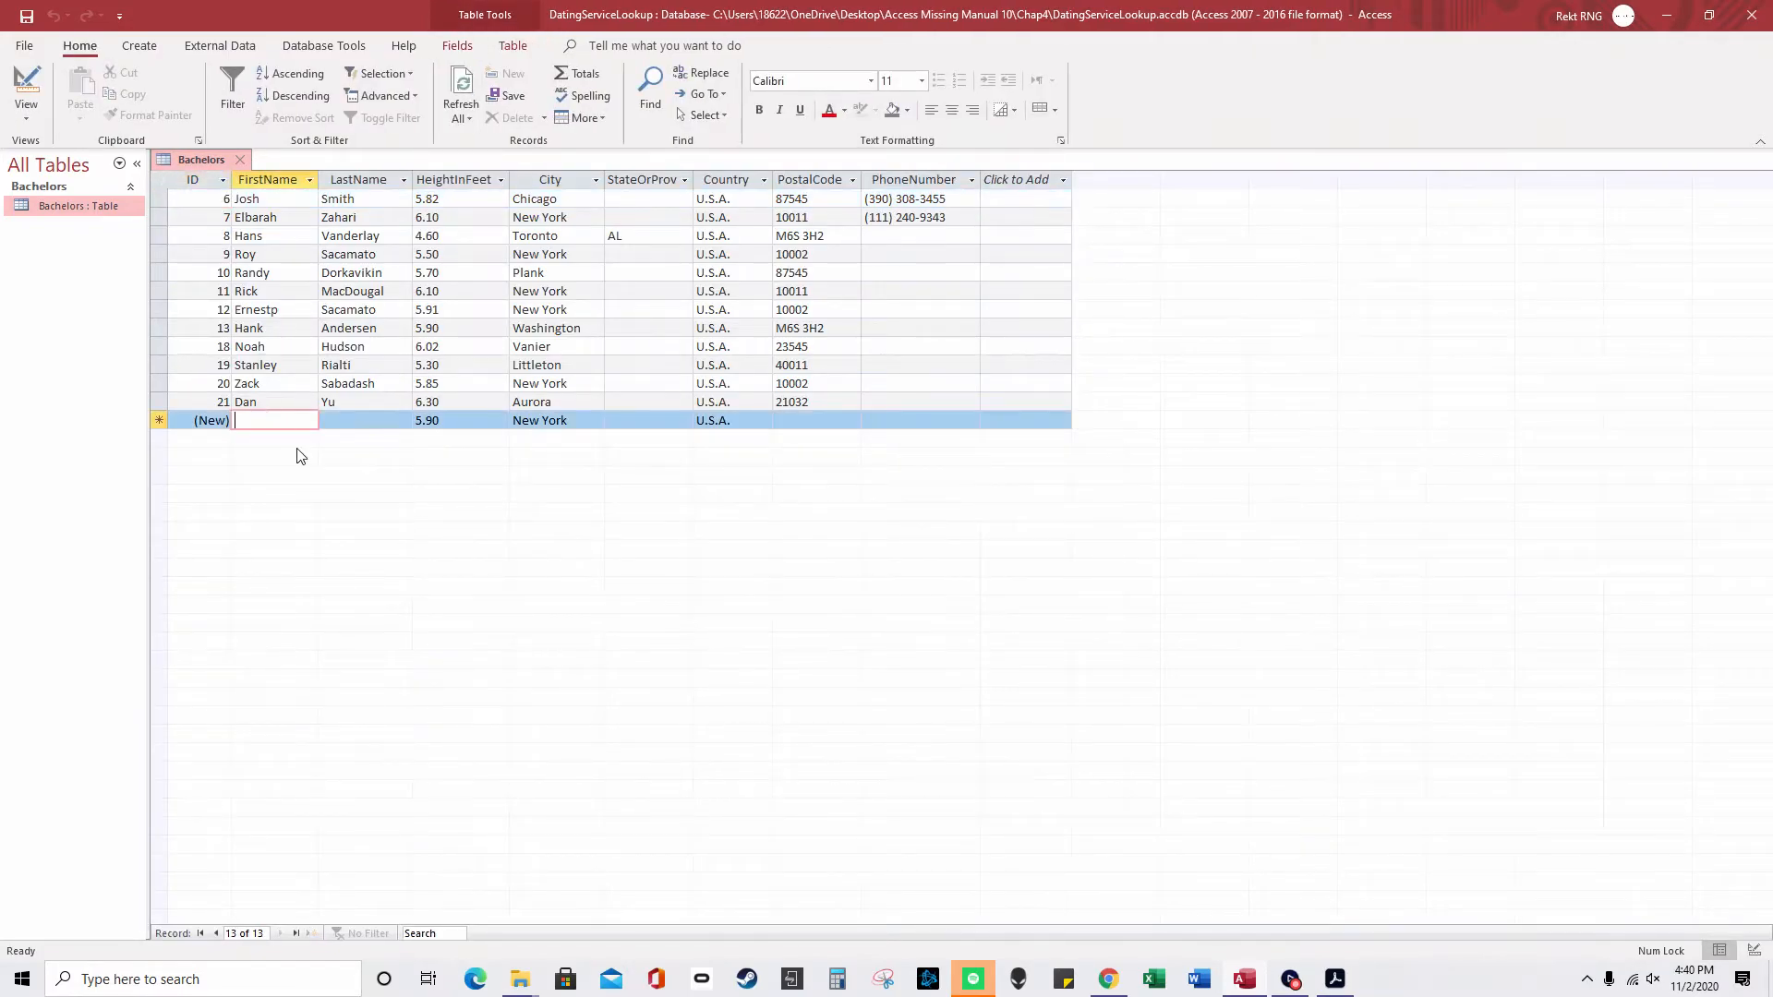
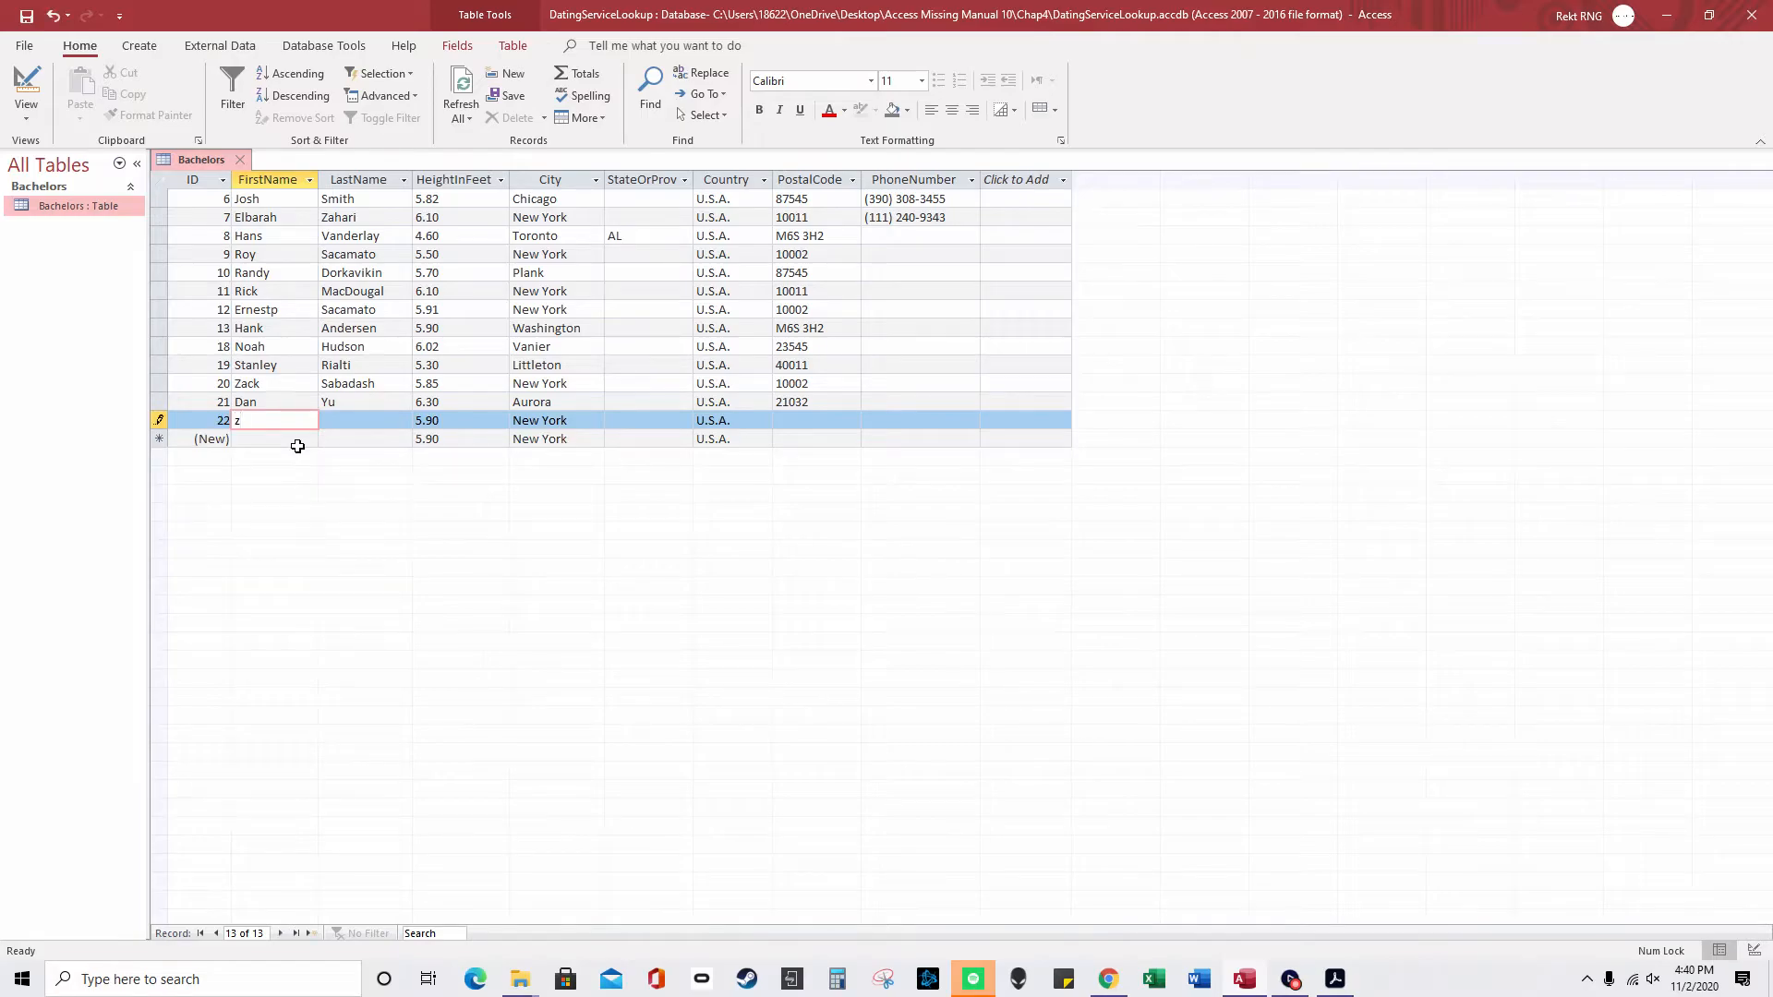
key("Tab")
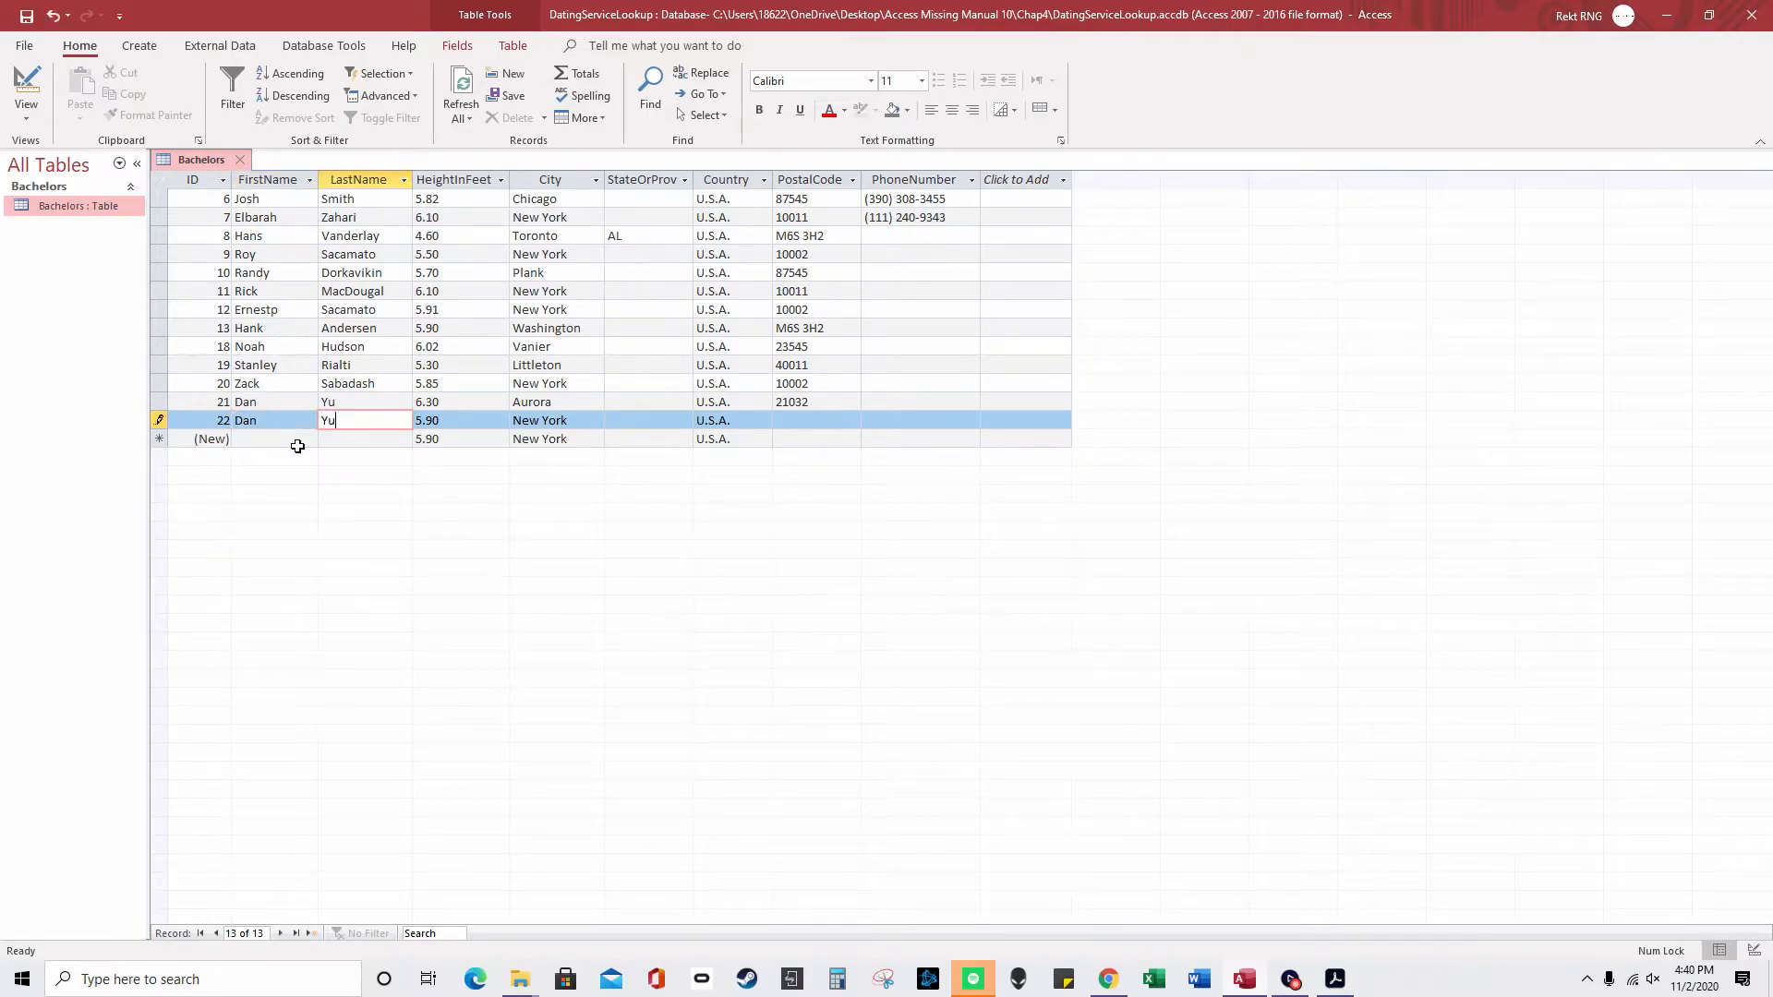
key("Tab")
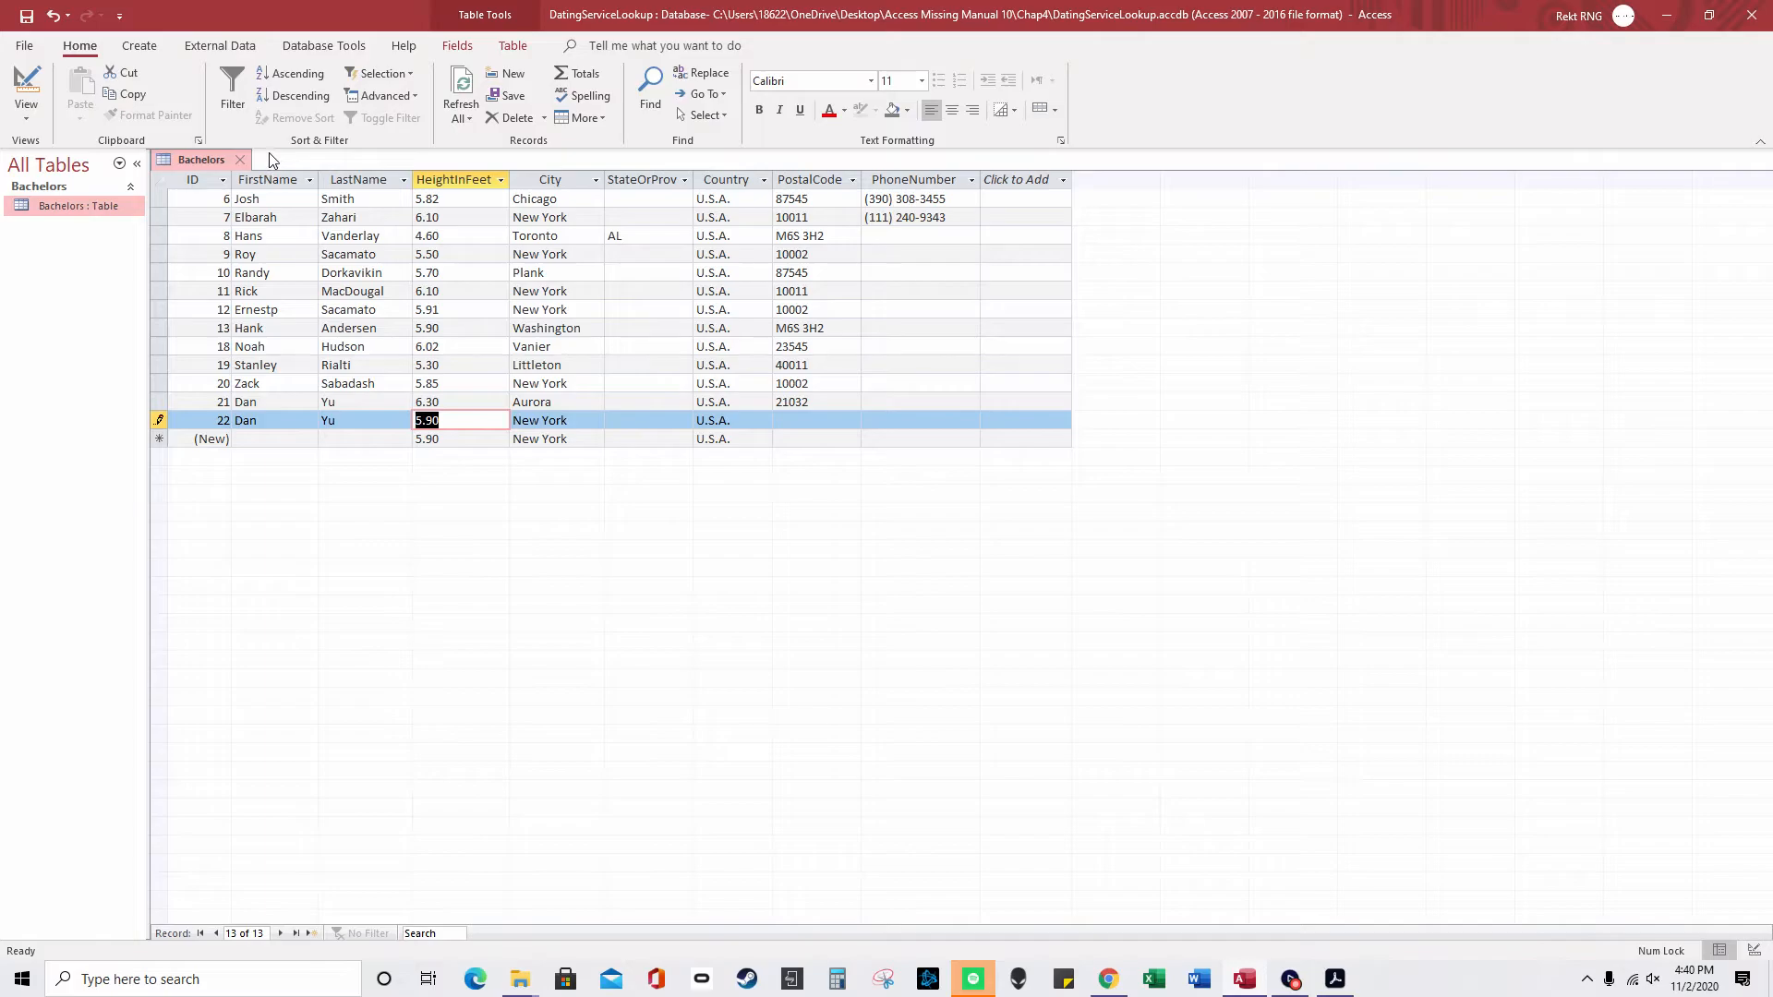
left_click(239, 159)
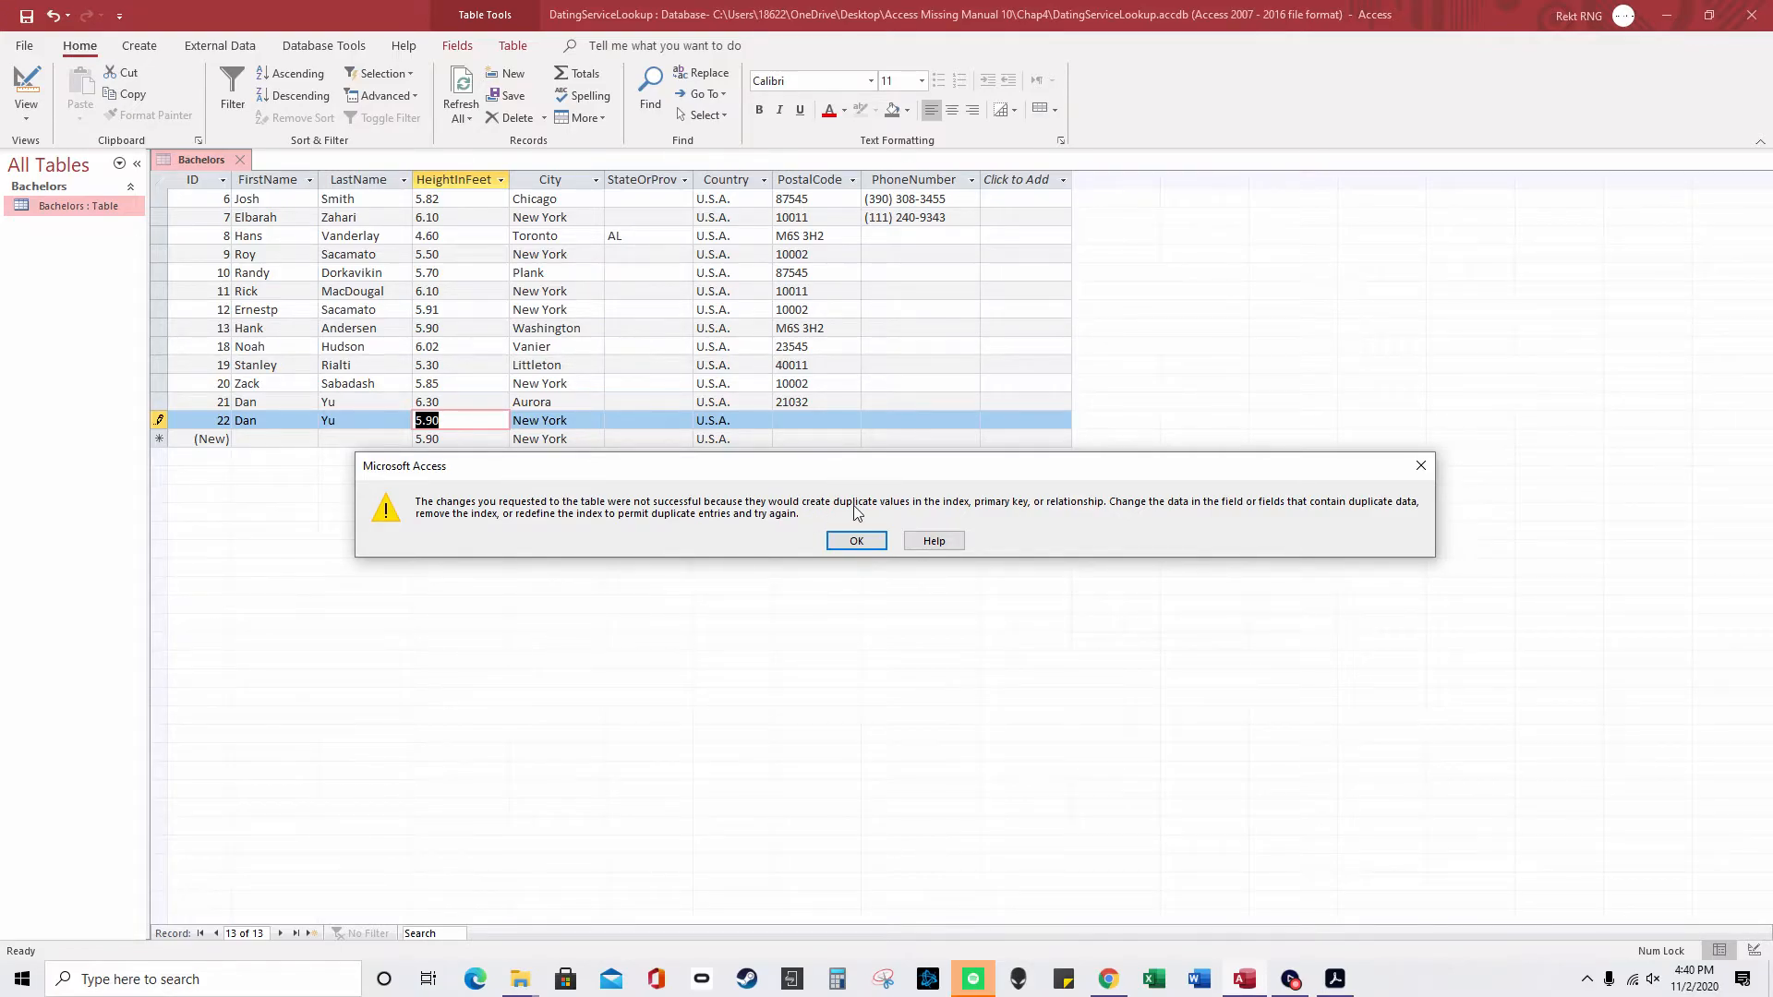
- Dismiss the duplicate-value error, keep the table open, and retype record 22's last name
left_click(864, 540)
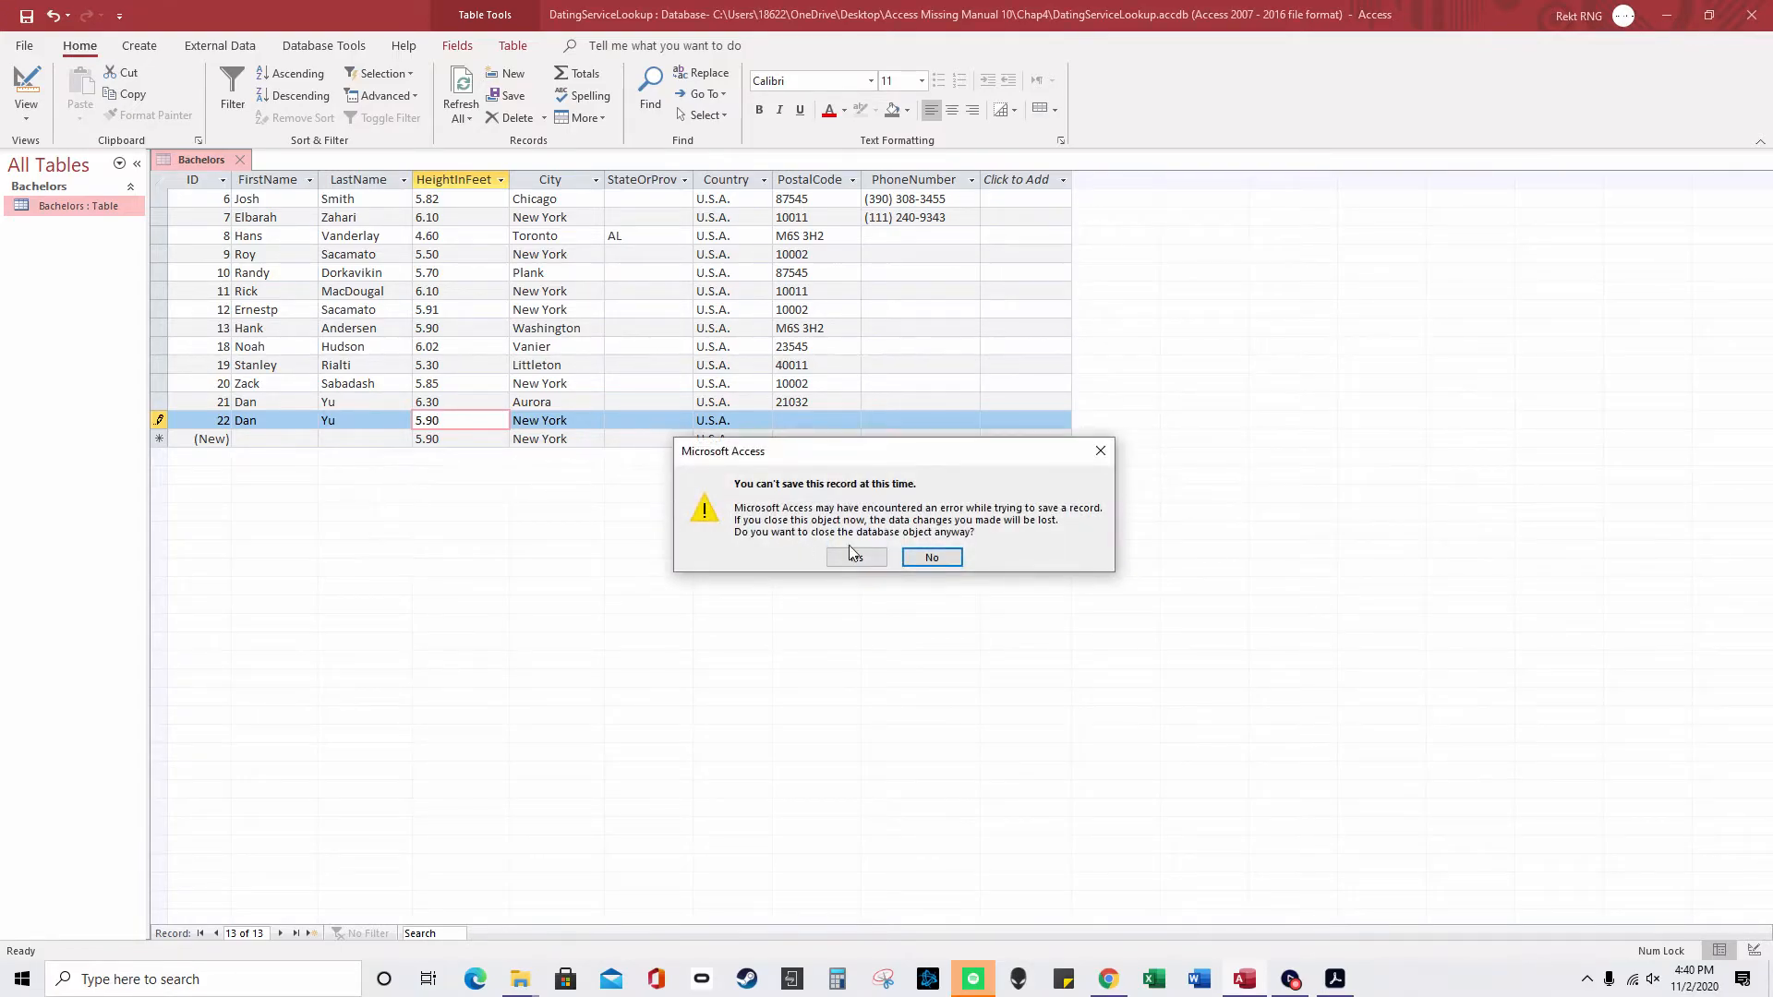
left_click(951, 559)
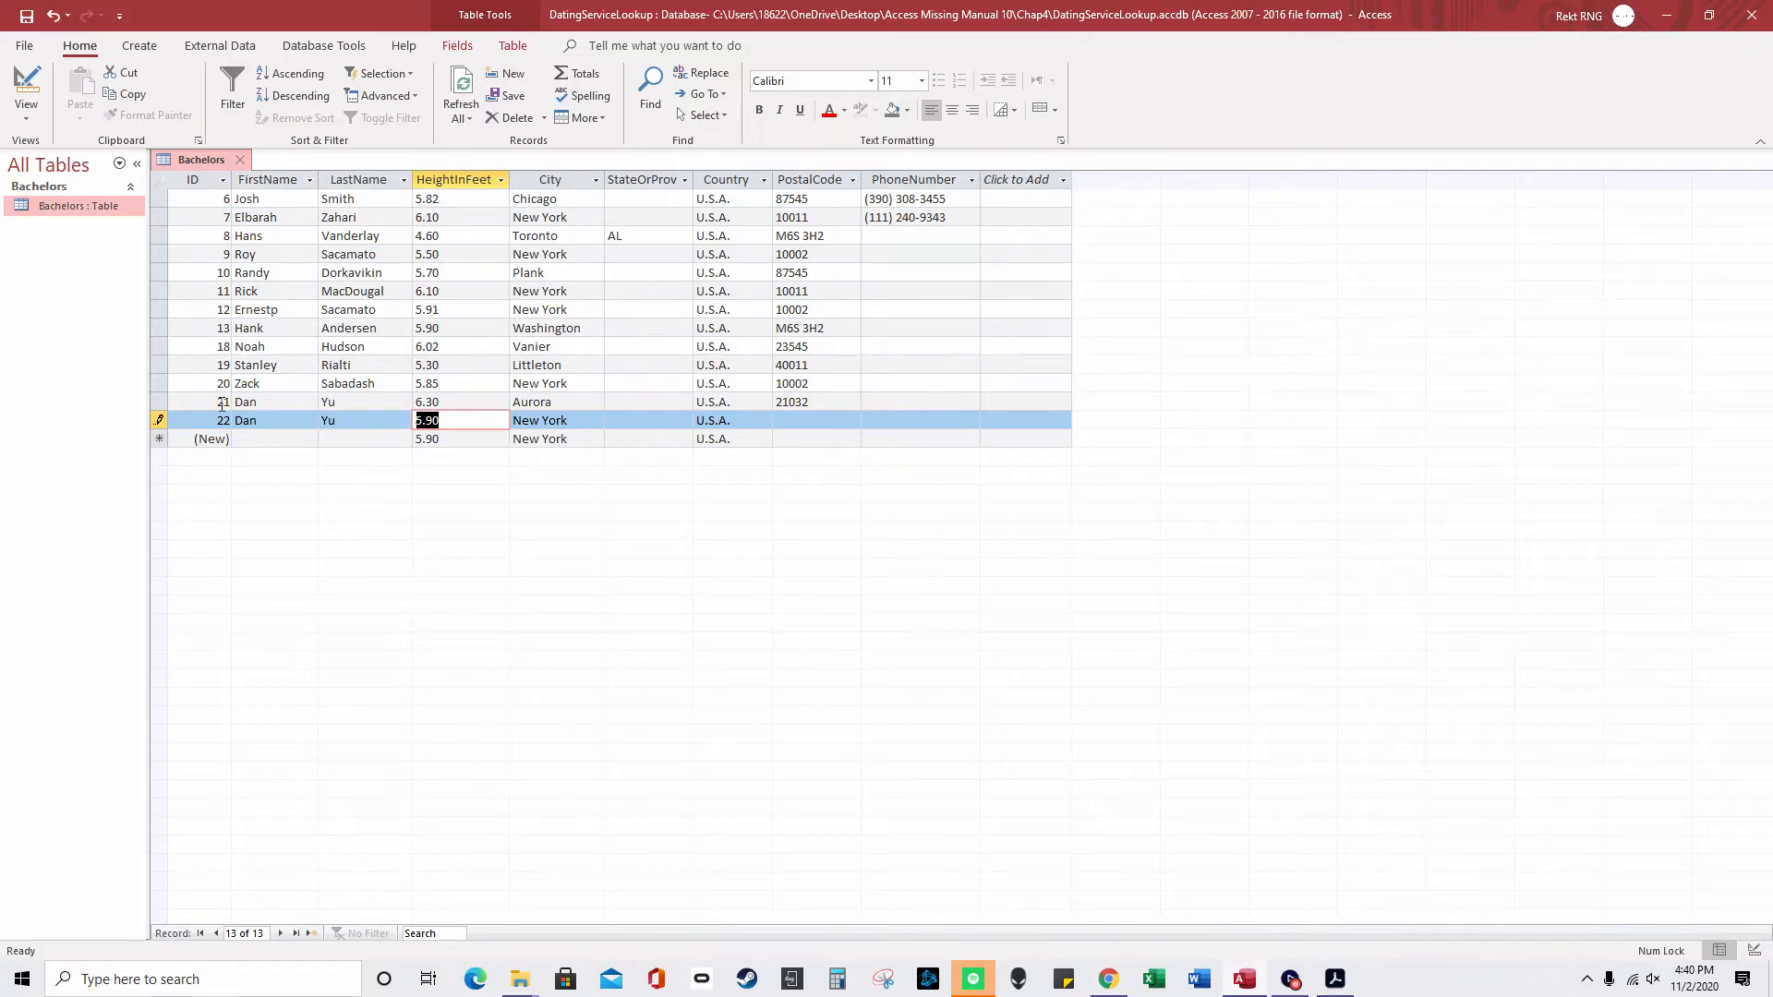
left_click(331, 421)
key("BackSpace")
key("BackSpace")
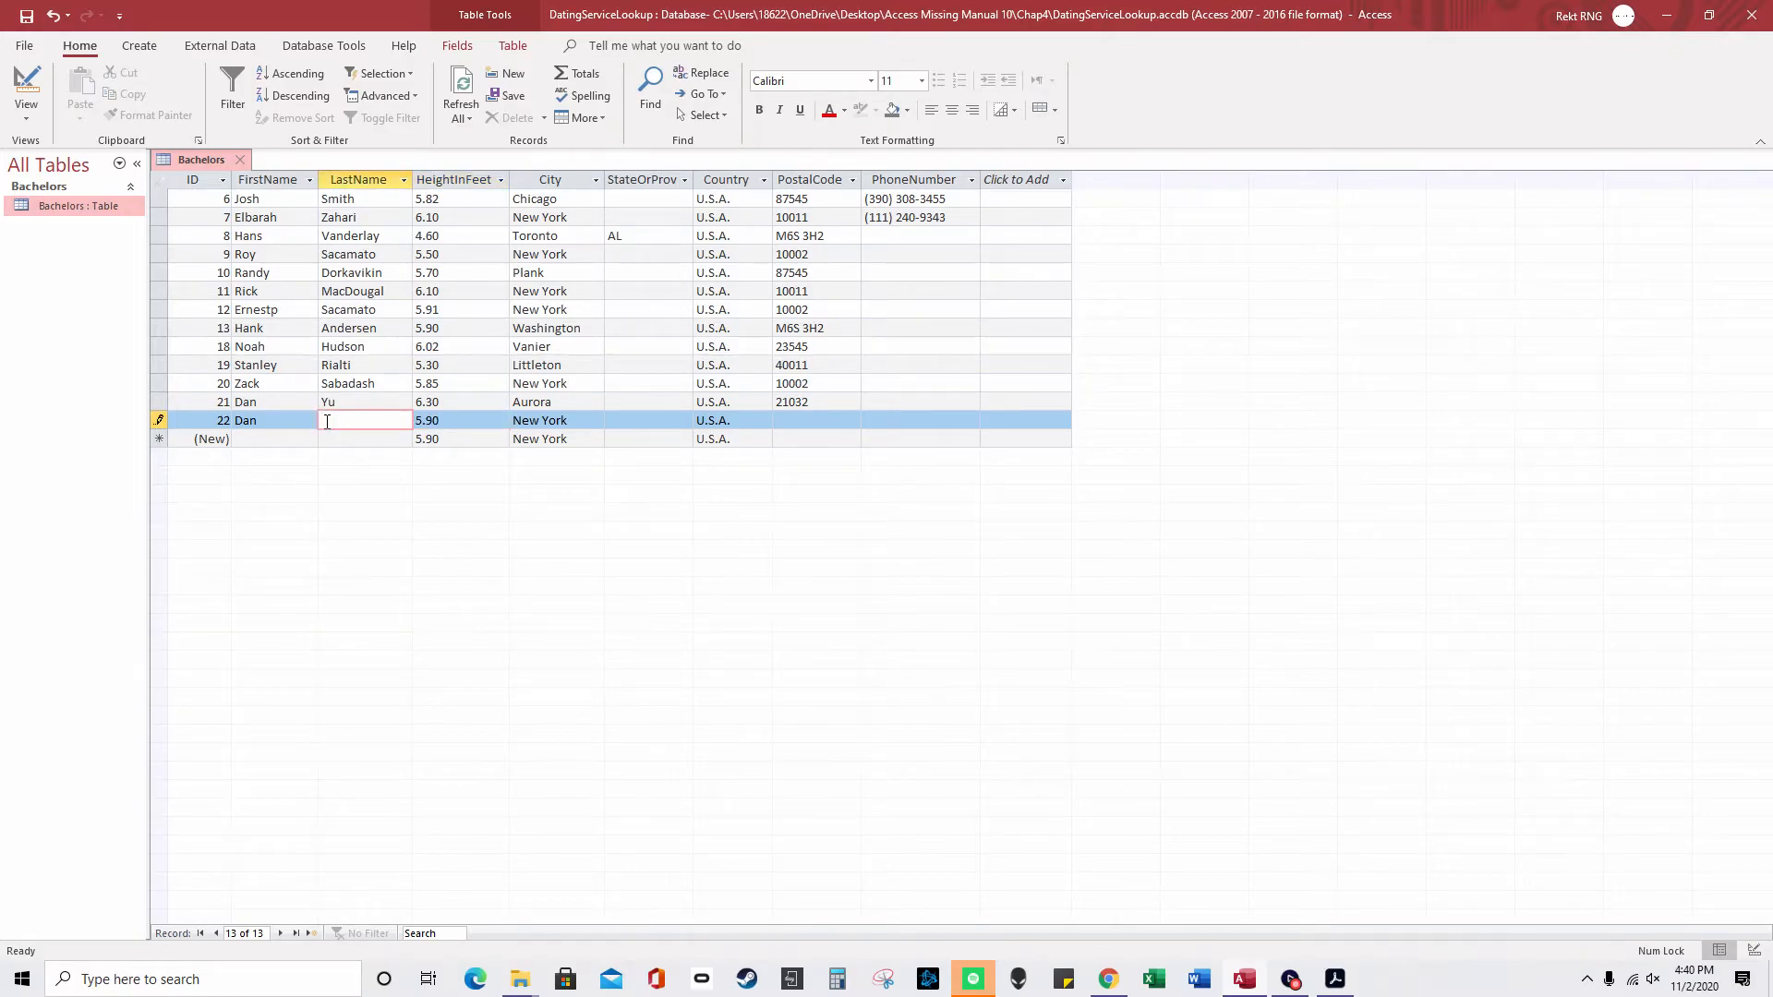
type("Yu")
key("Tab")
- Close and reopen the Bachelors table, then check record 22's changed last name
left_click(244, 159)
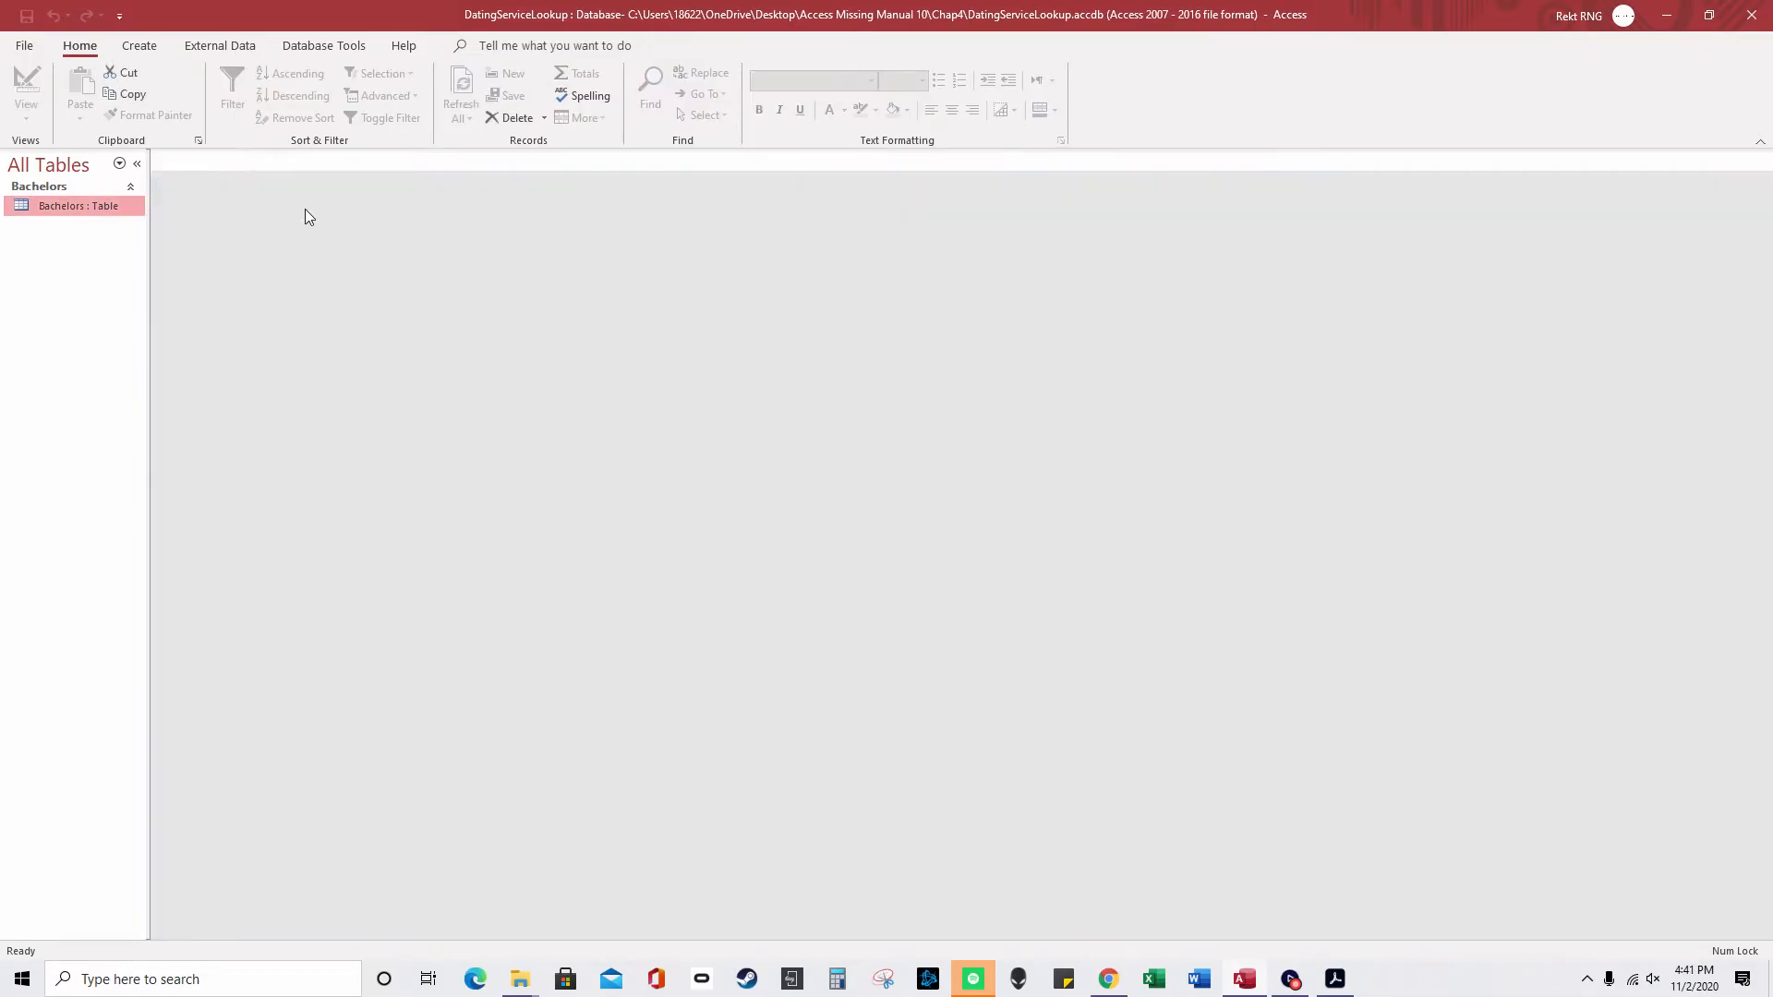
double_click(102, 210)
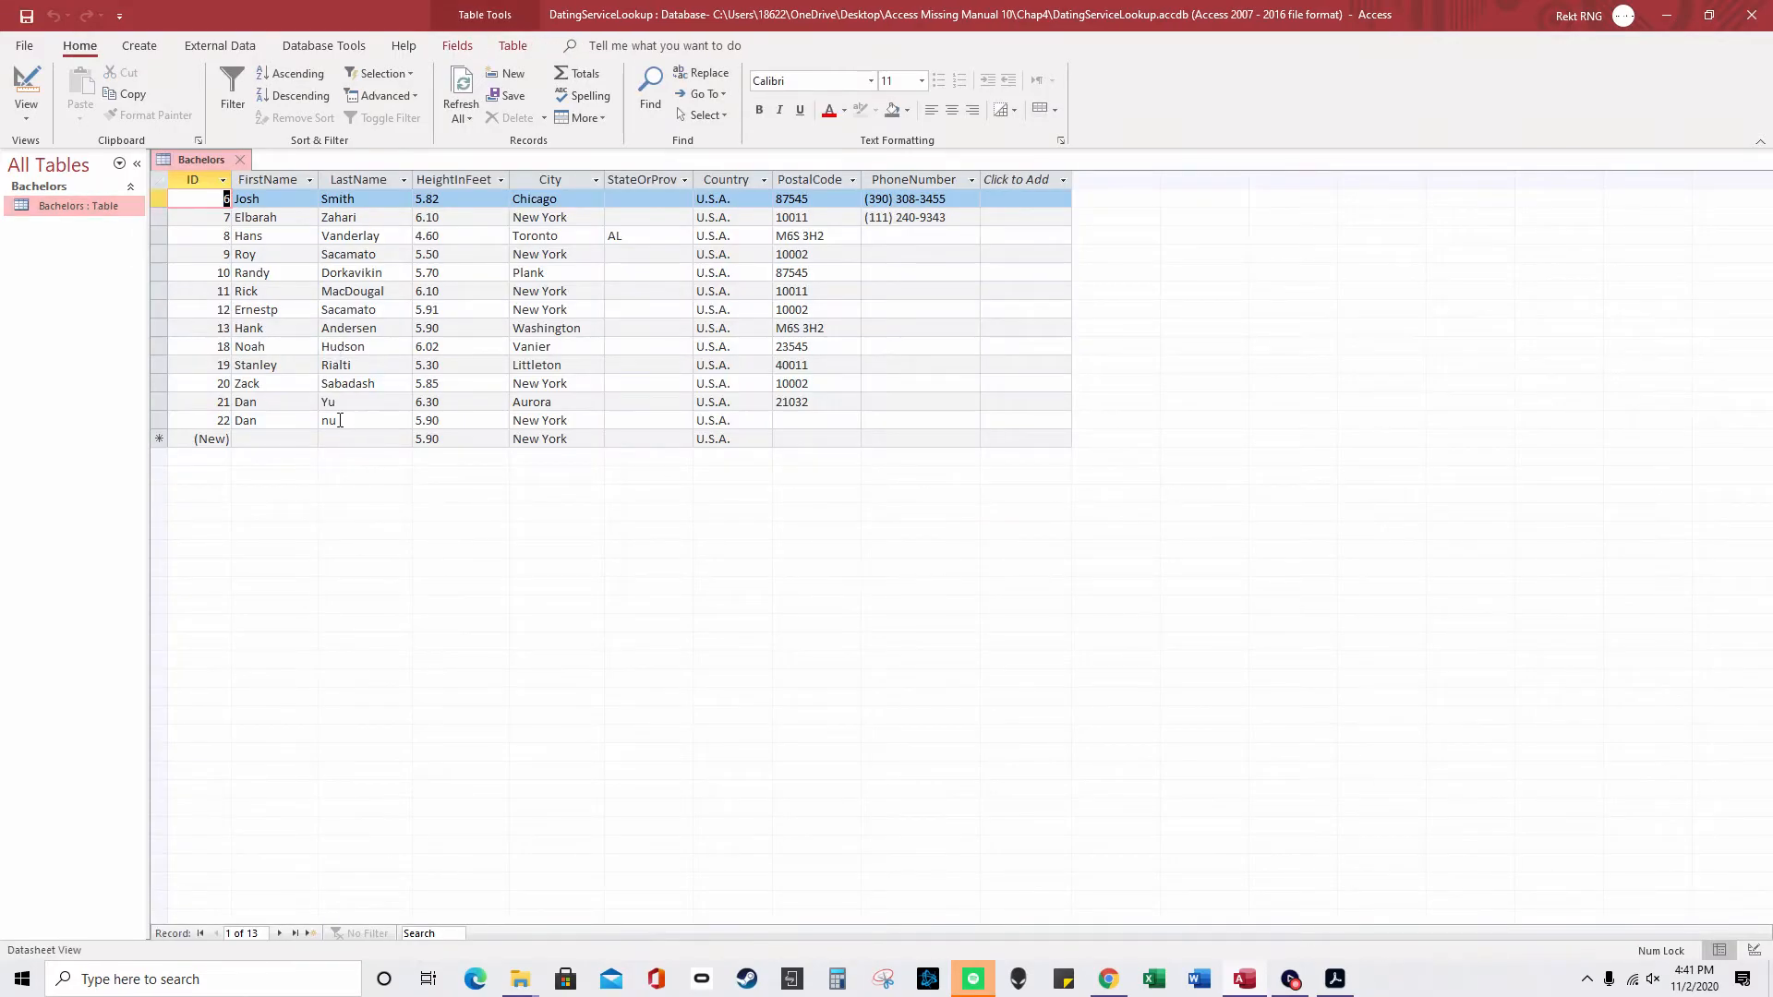
left_click(334, 420)
right_click(216, 161)
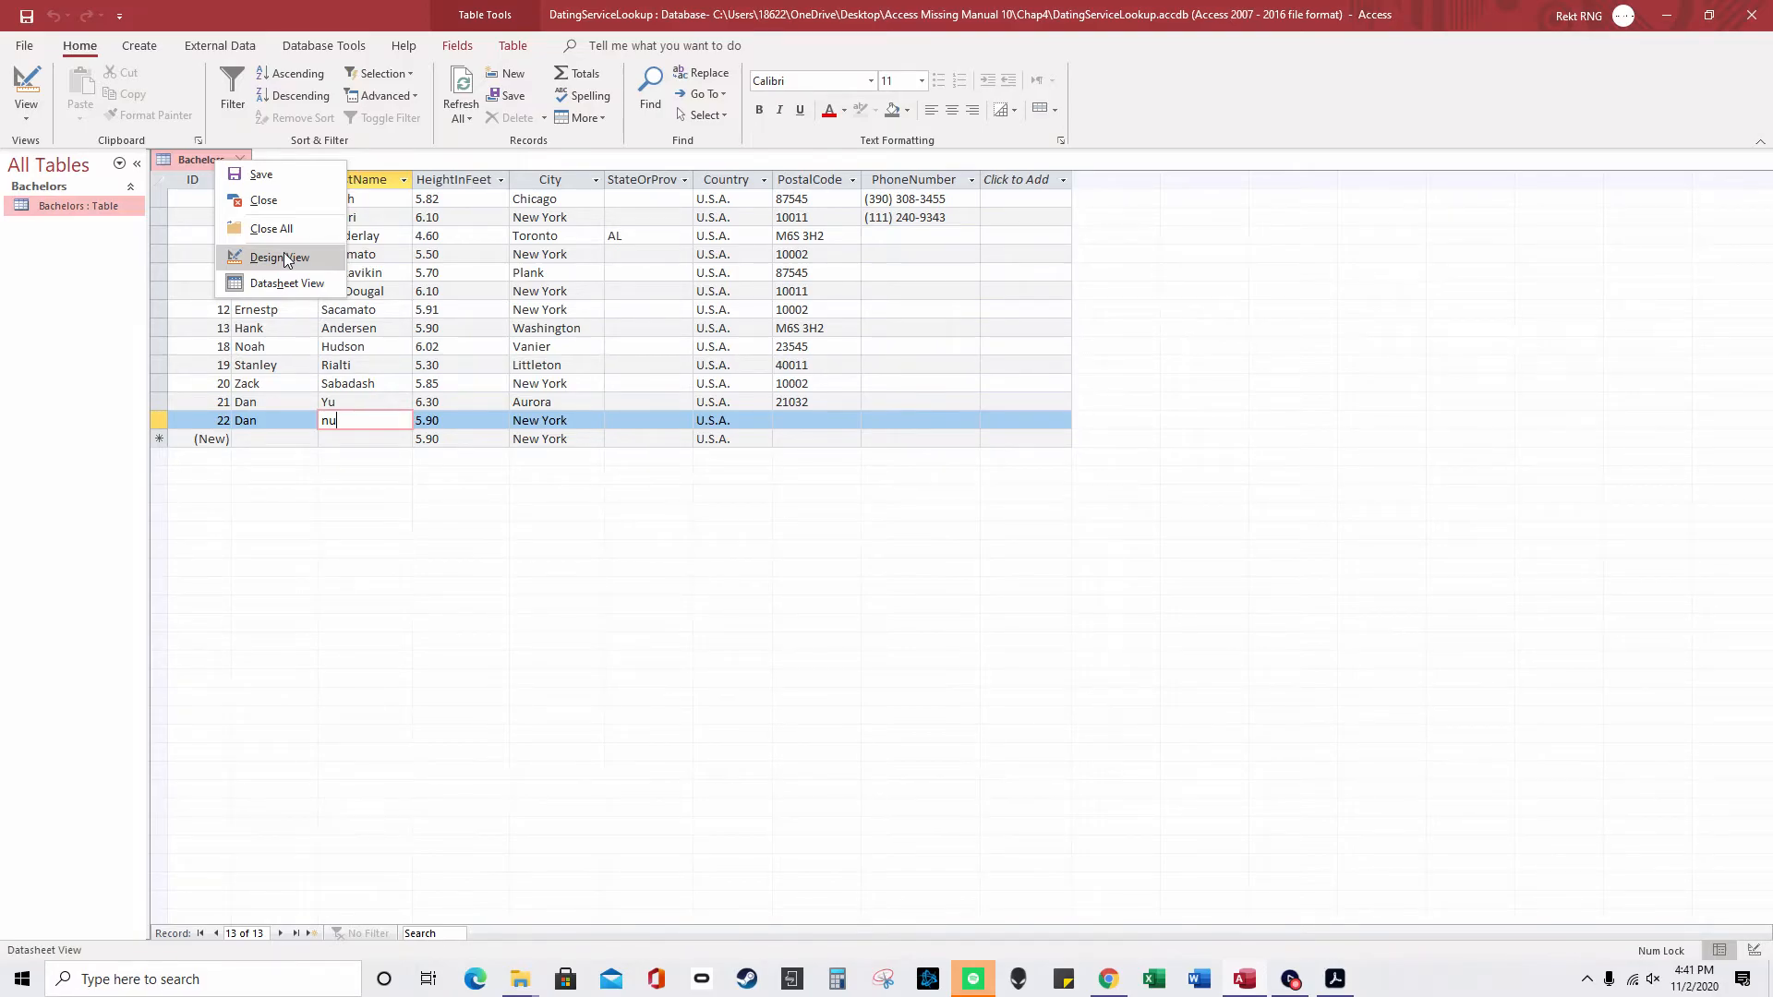
key("Escape")
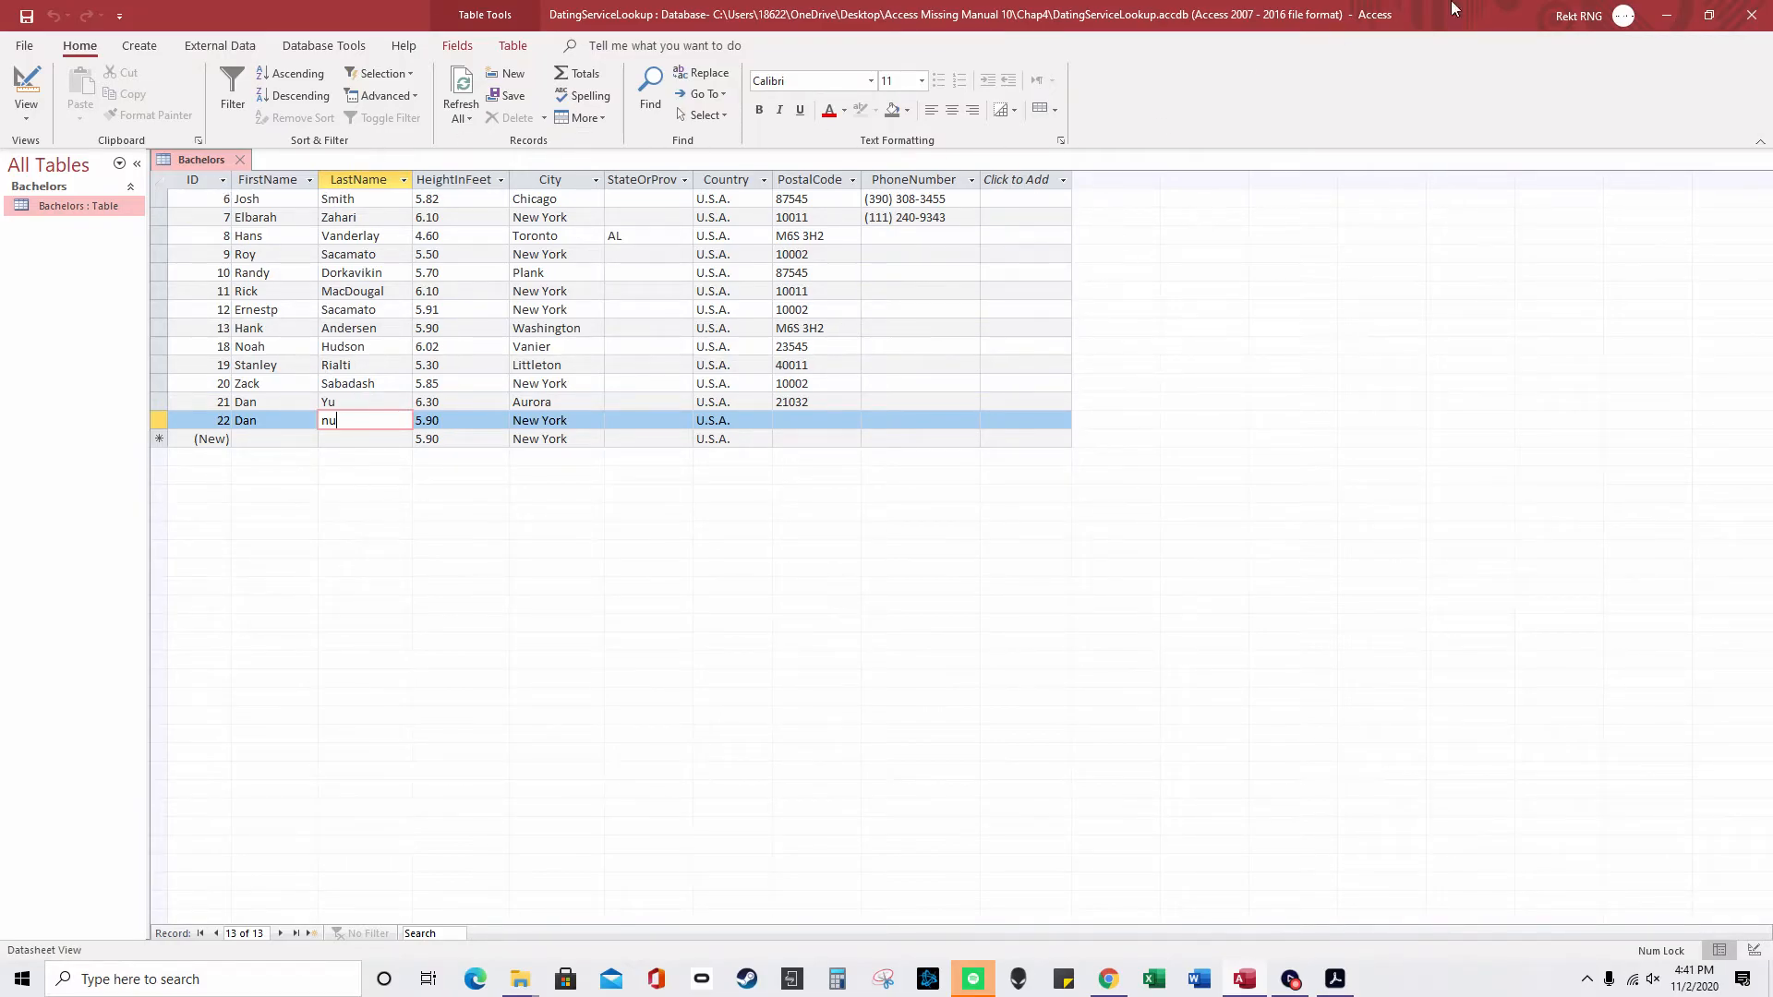
- Close Access and open BobbleheadRelationships from the Chap5\2 folder with content enabled
left_click(1766, 12)
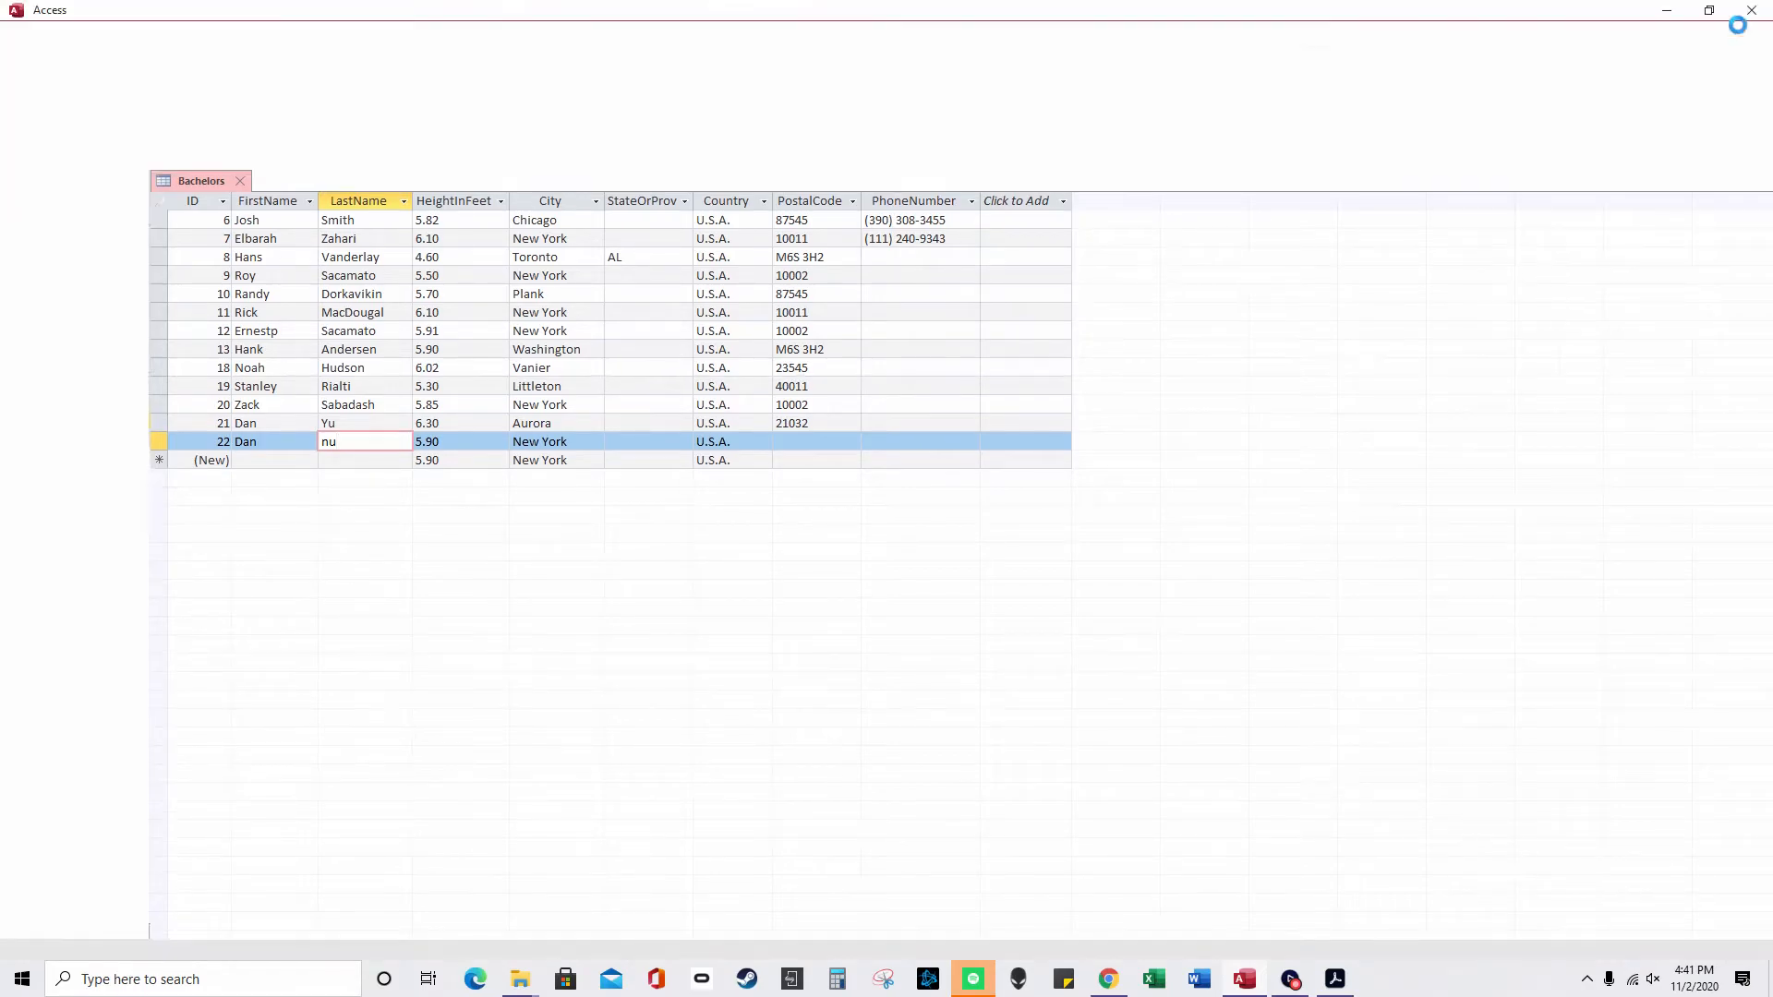
left_click(667, 244)
double_click(634, 384)
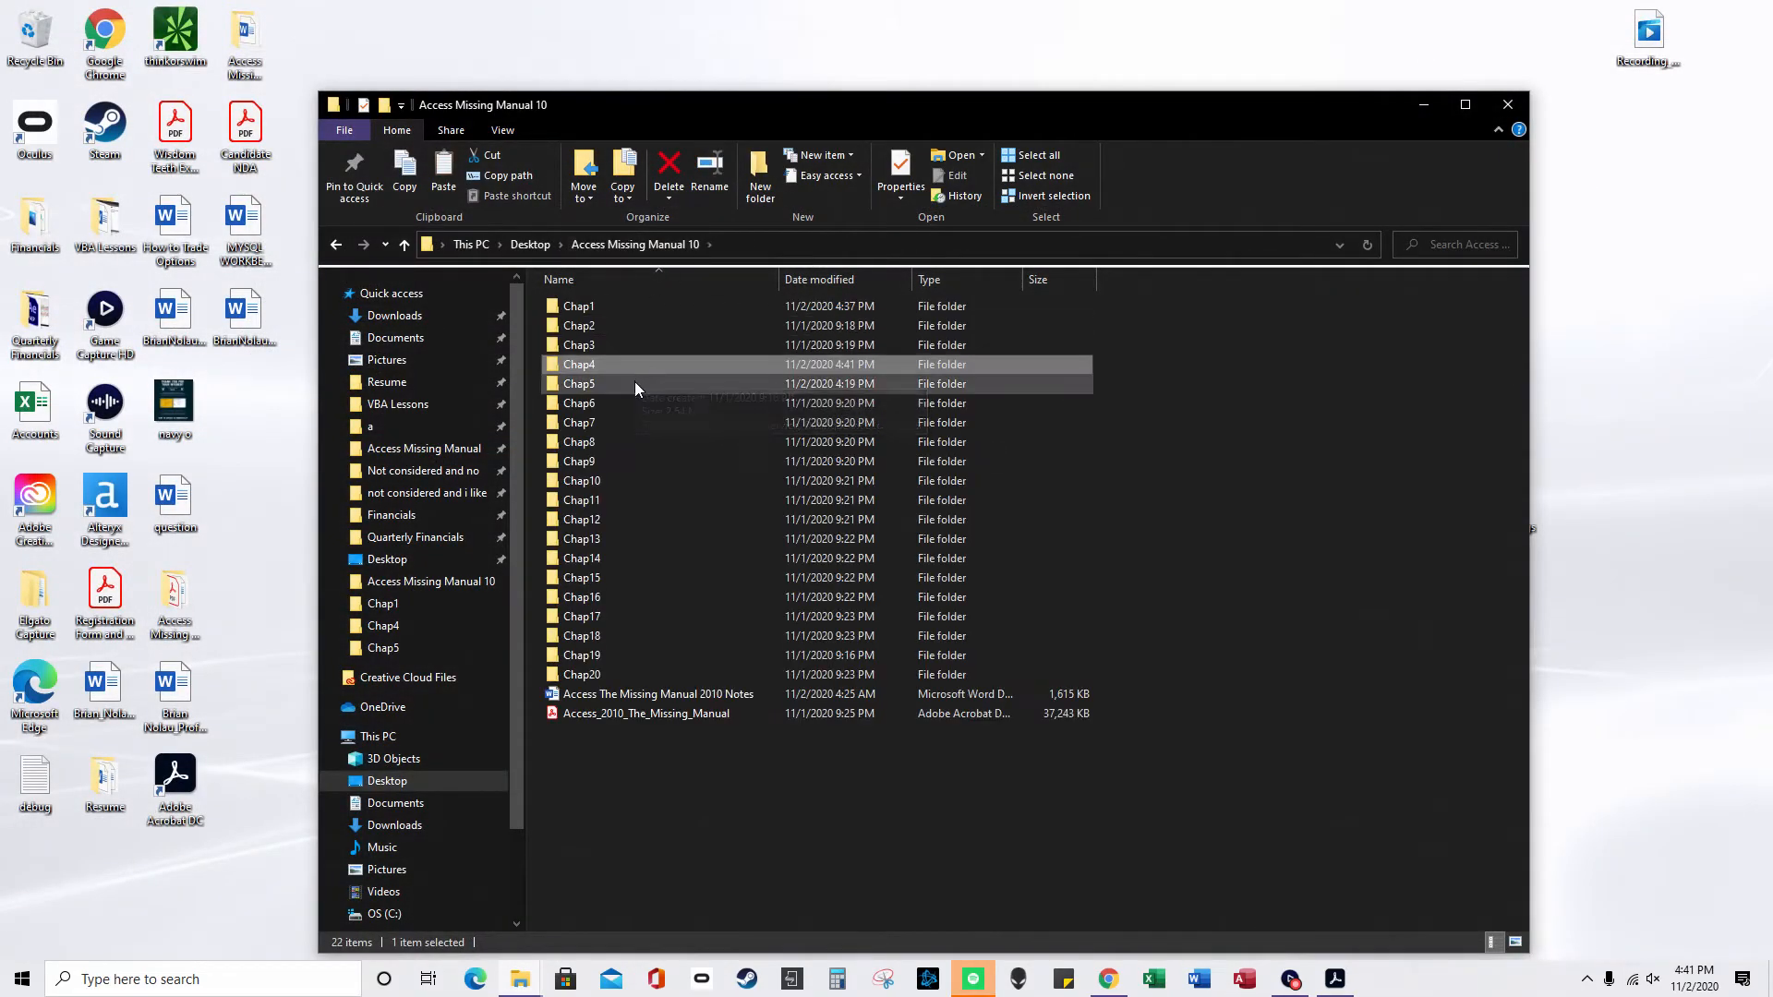
double_click(613, 308)
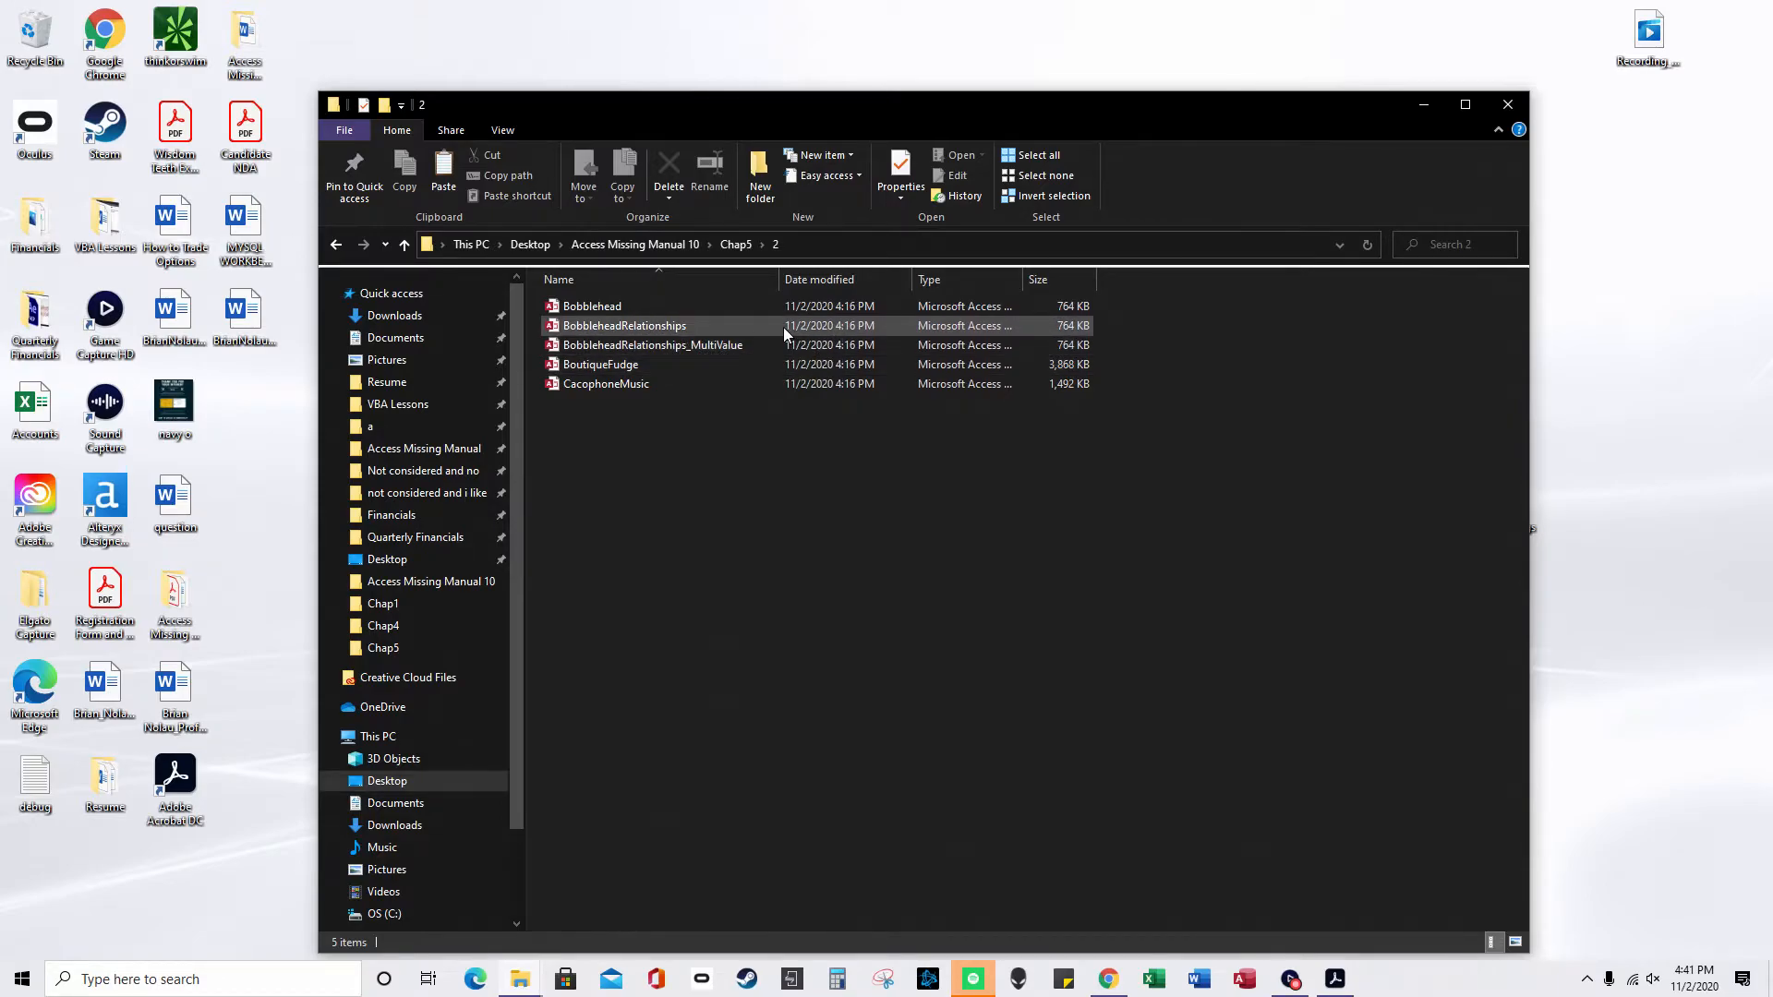
left_click(783, 327)
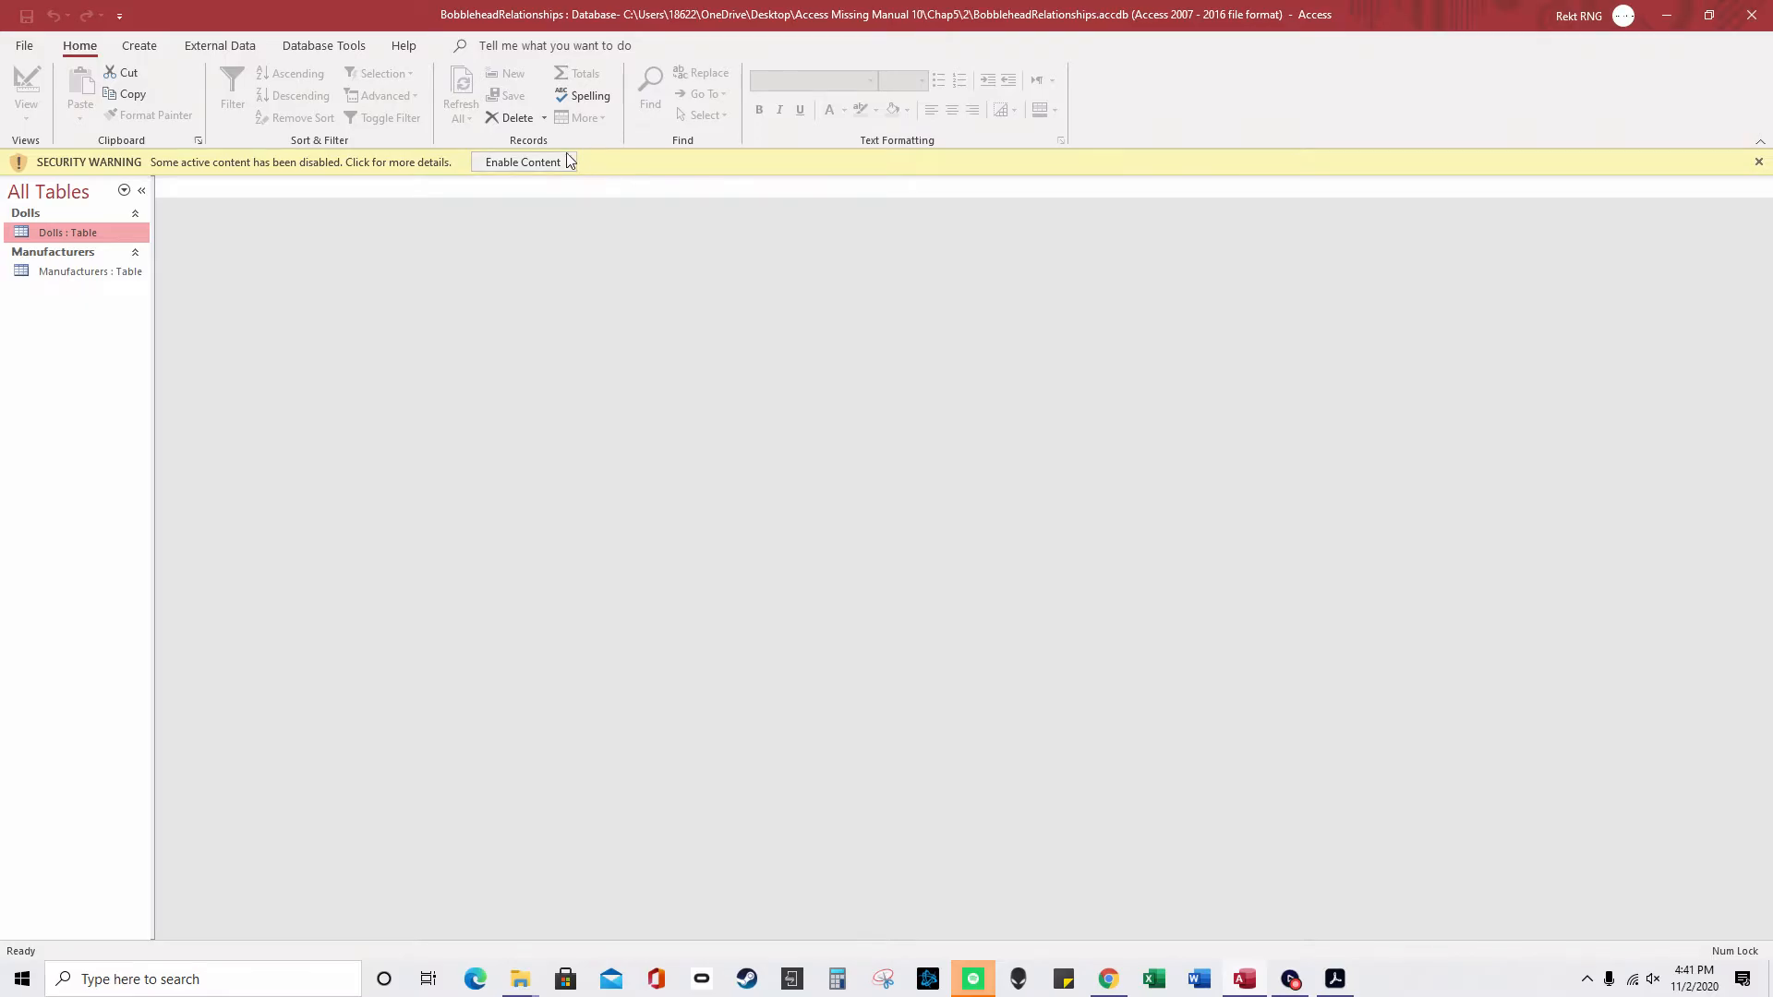
left_click(567, 161)
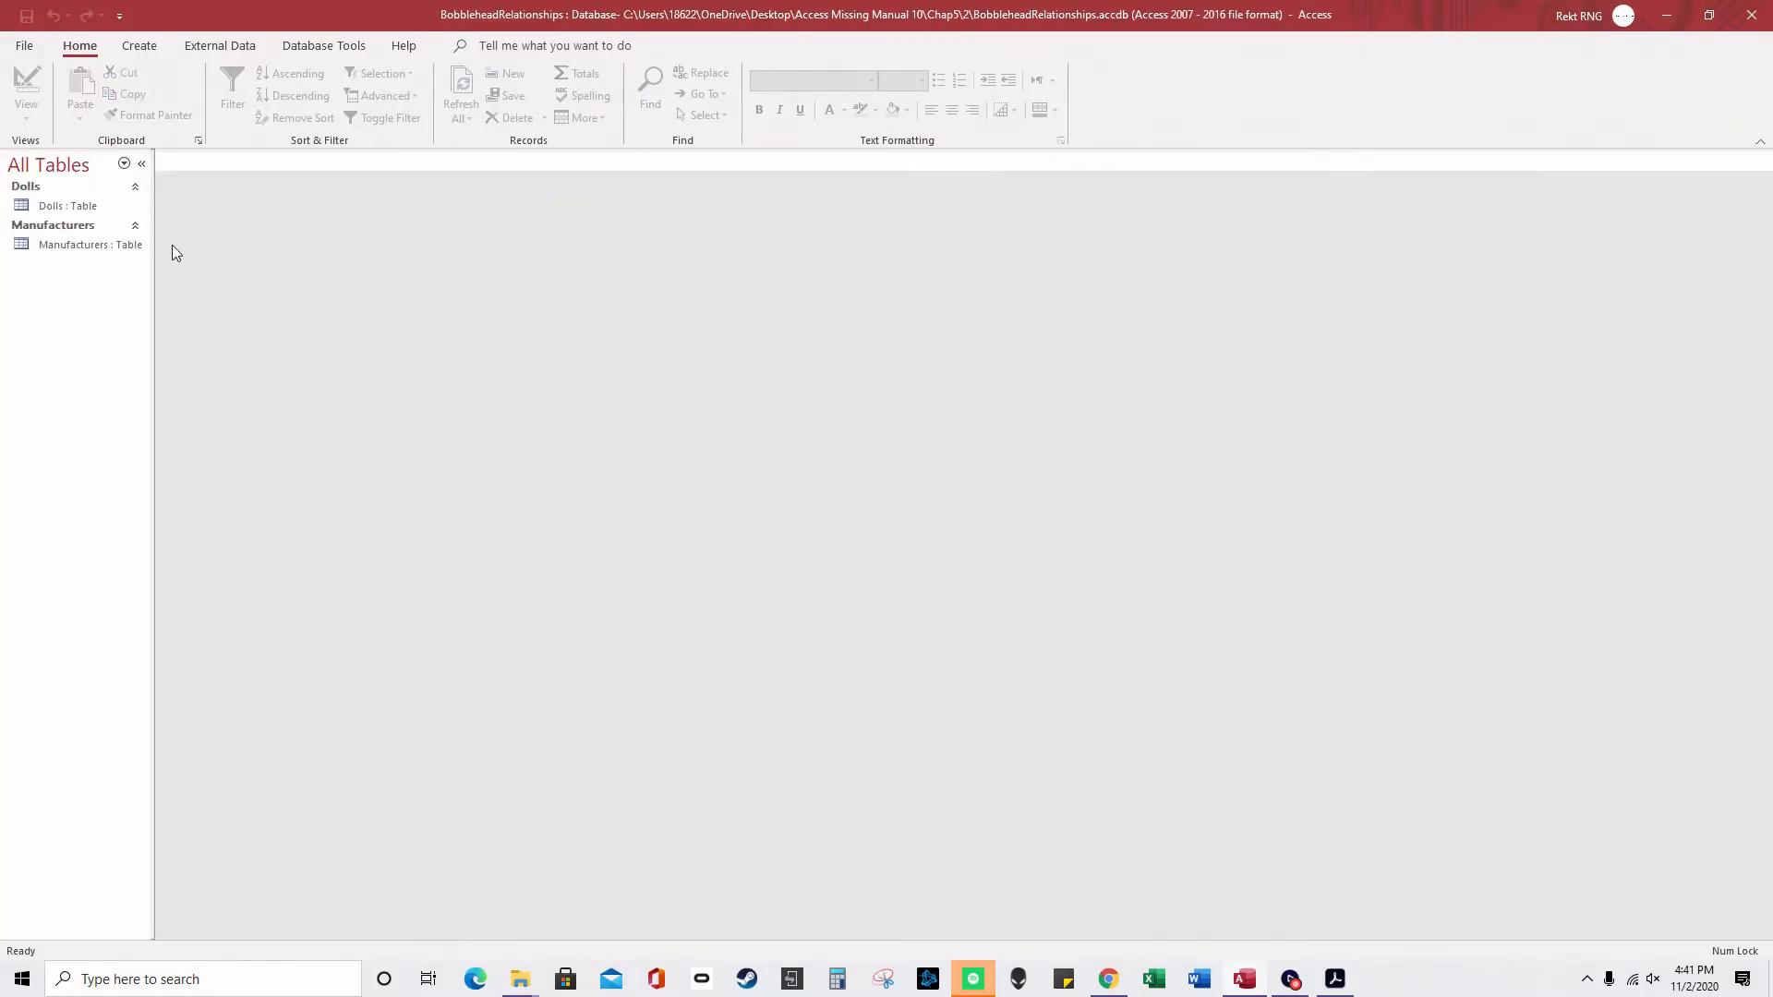
- Open Dolls and Manufacturers, expand Fictional Industries' dolls subdatasheet, then close Manufacturers and Access
left_click(112, 207)
double_click(113, 207)
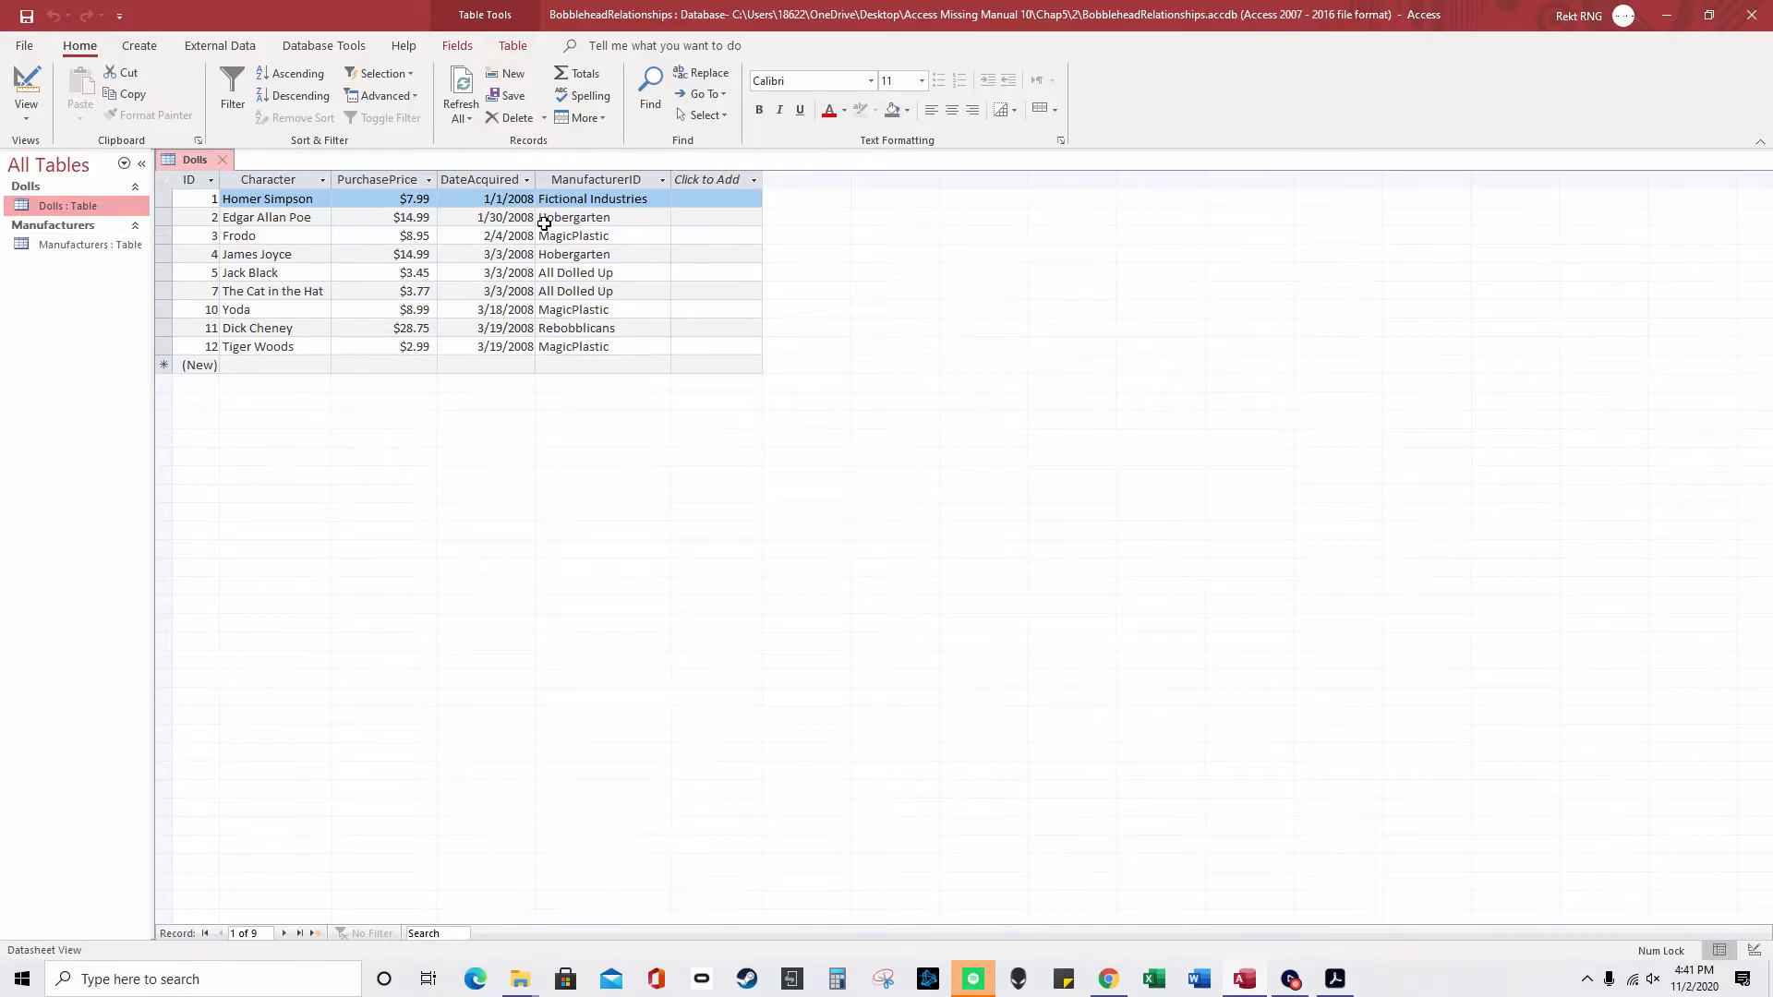
double_click(100, 256)
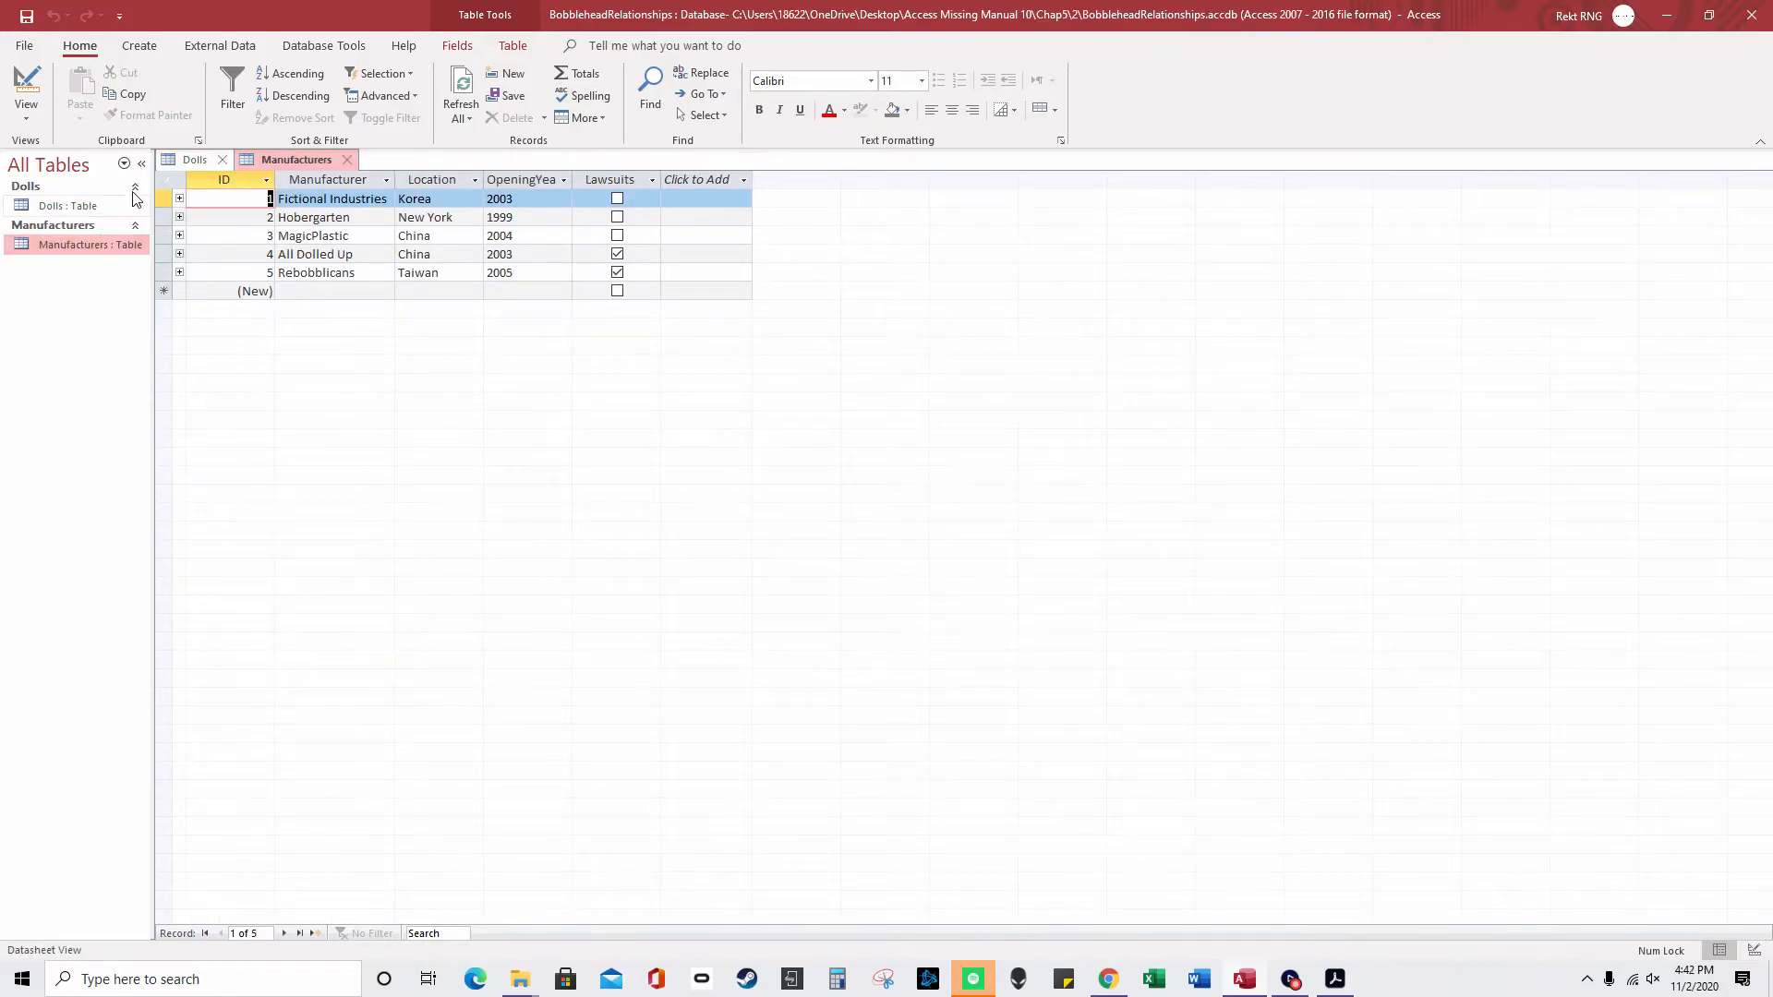
left_click(179, 199)
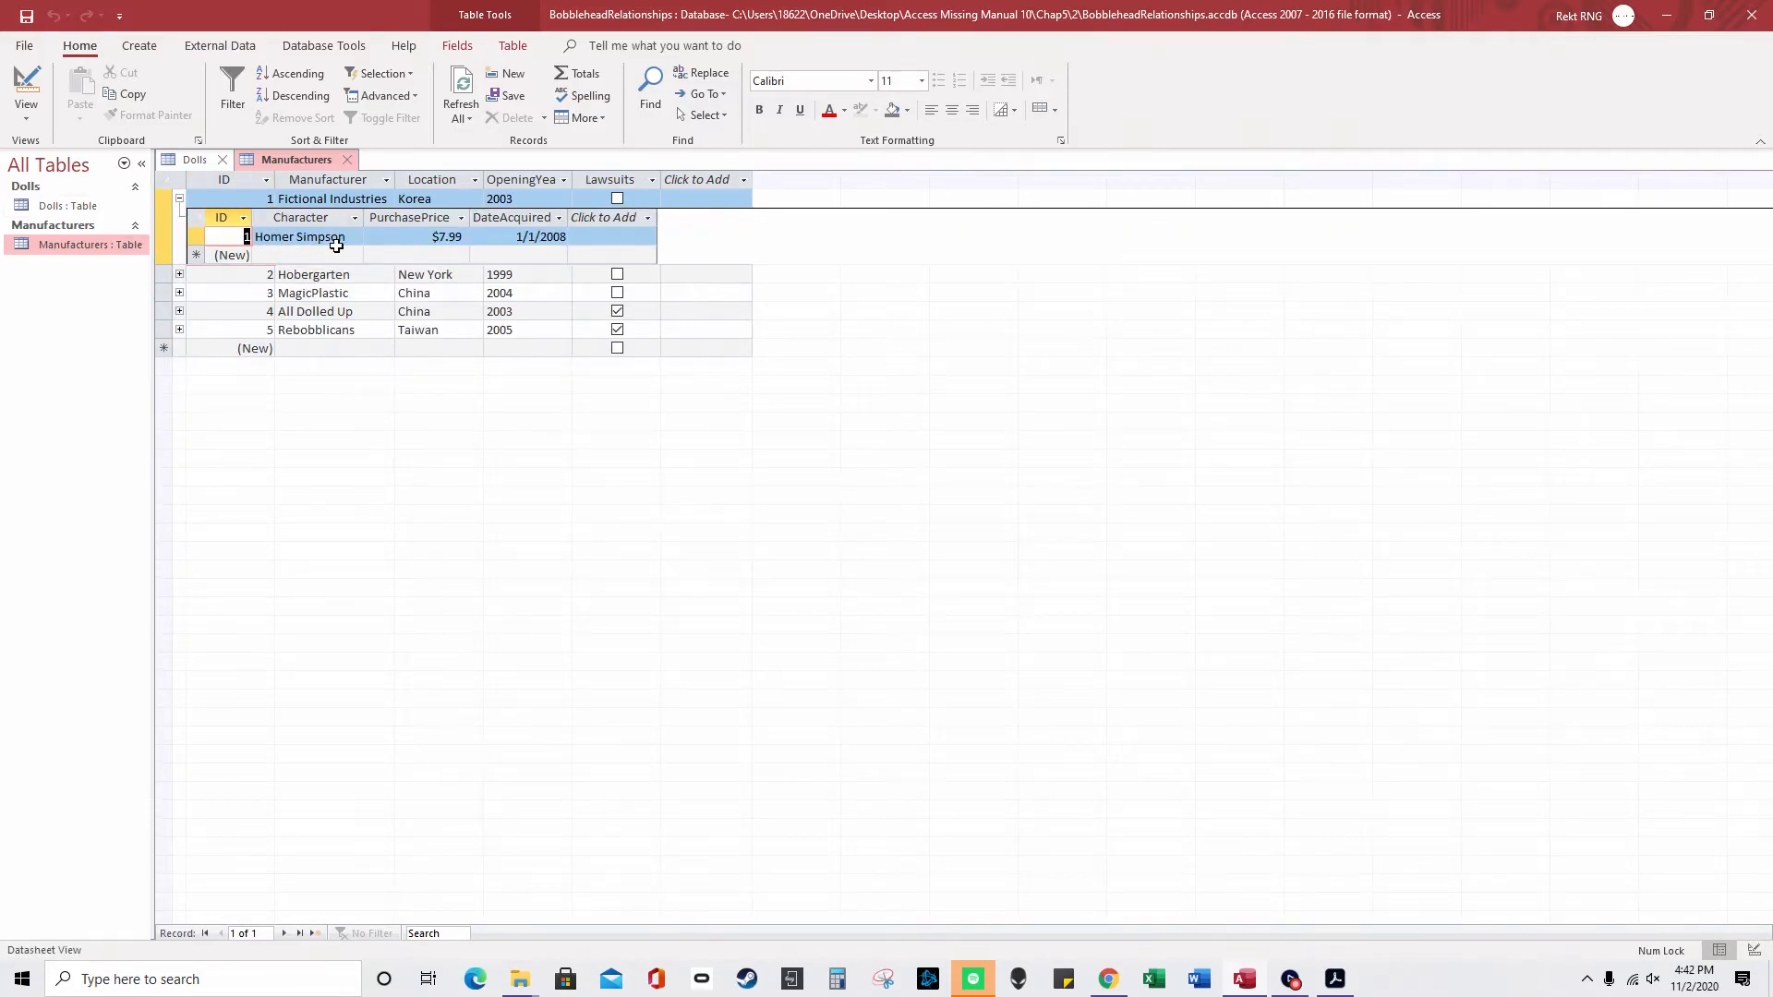
left_click(346, 161)
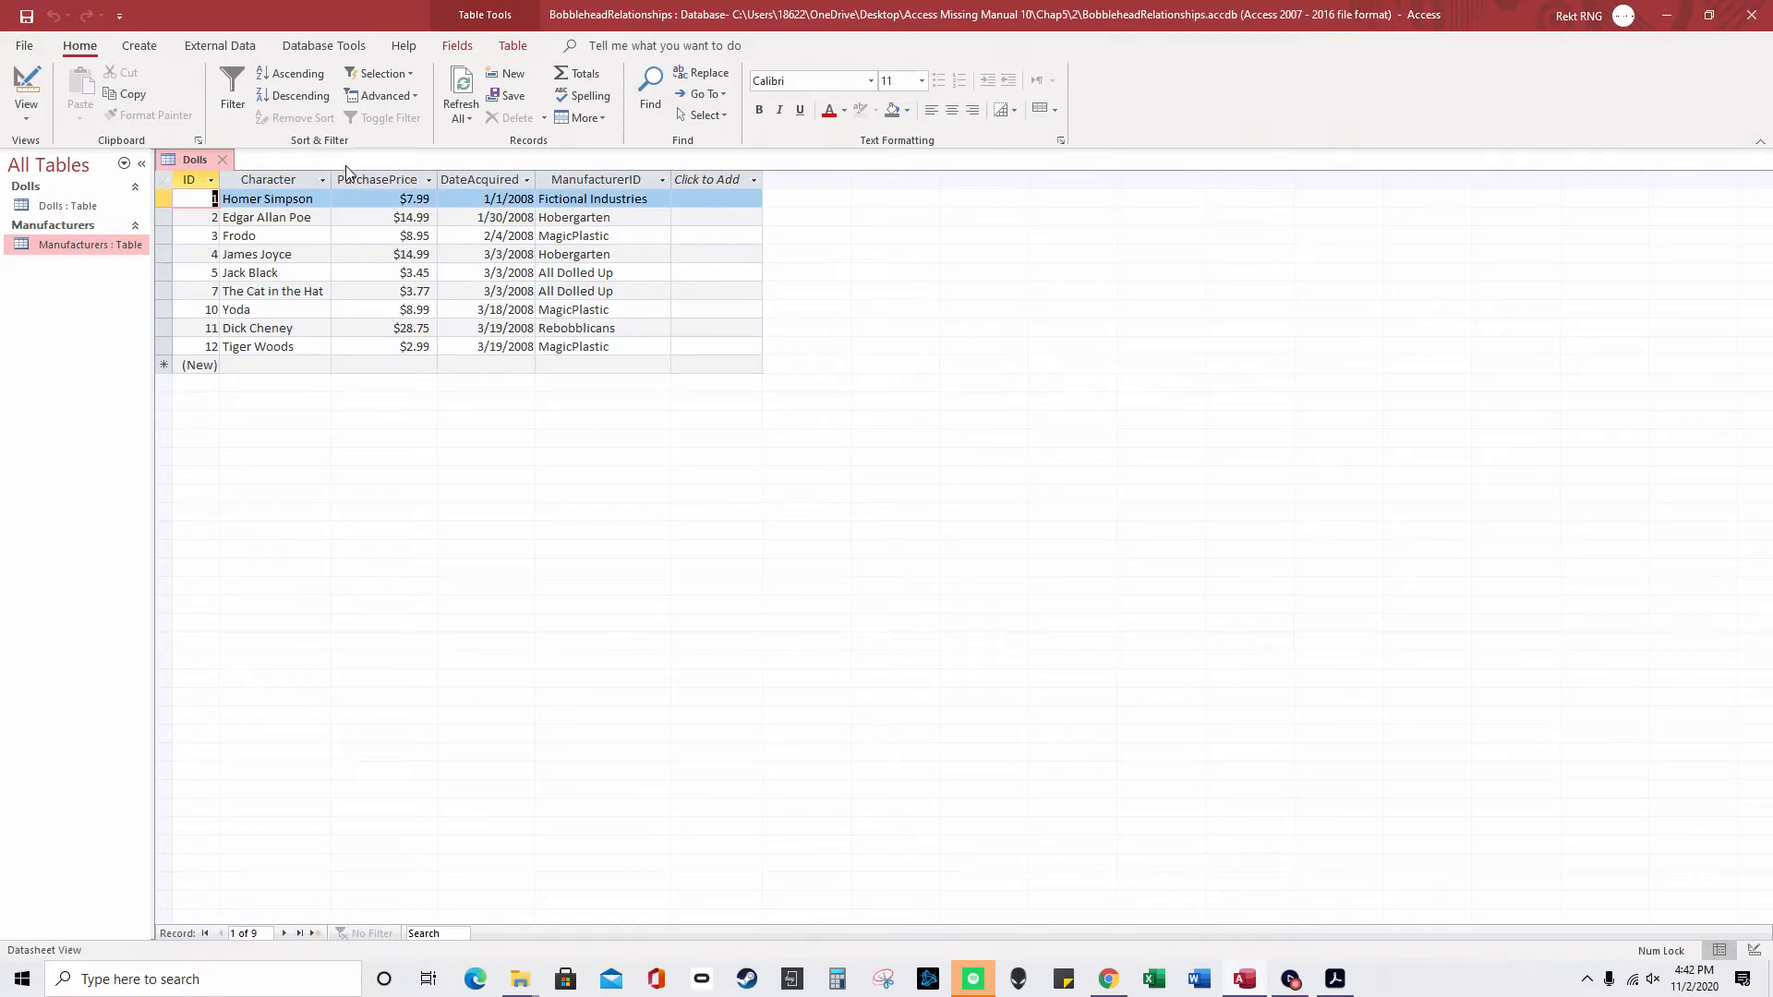
left_click(1750, 19)
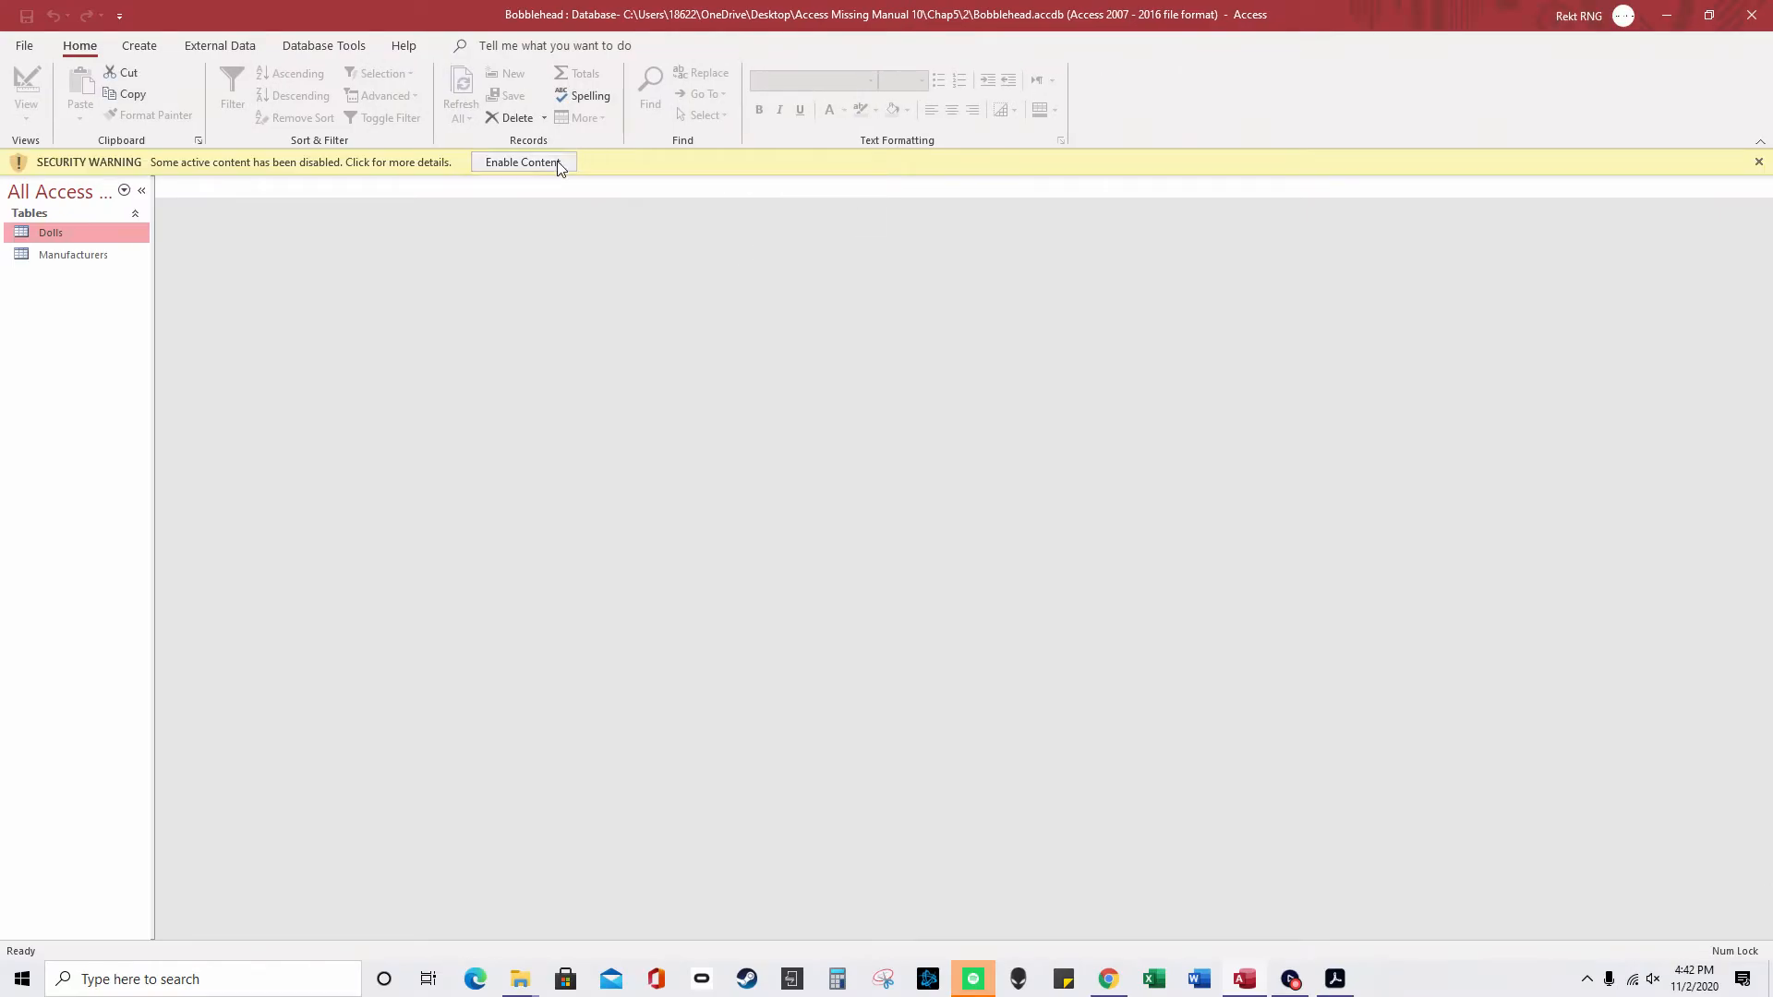
- Enable content in Bobblehead and open both the Dolls and Manufacturers tables
left_click(559, 164)
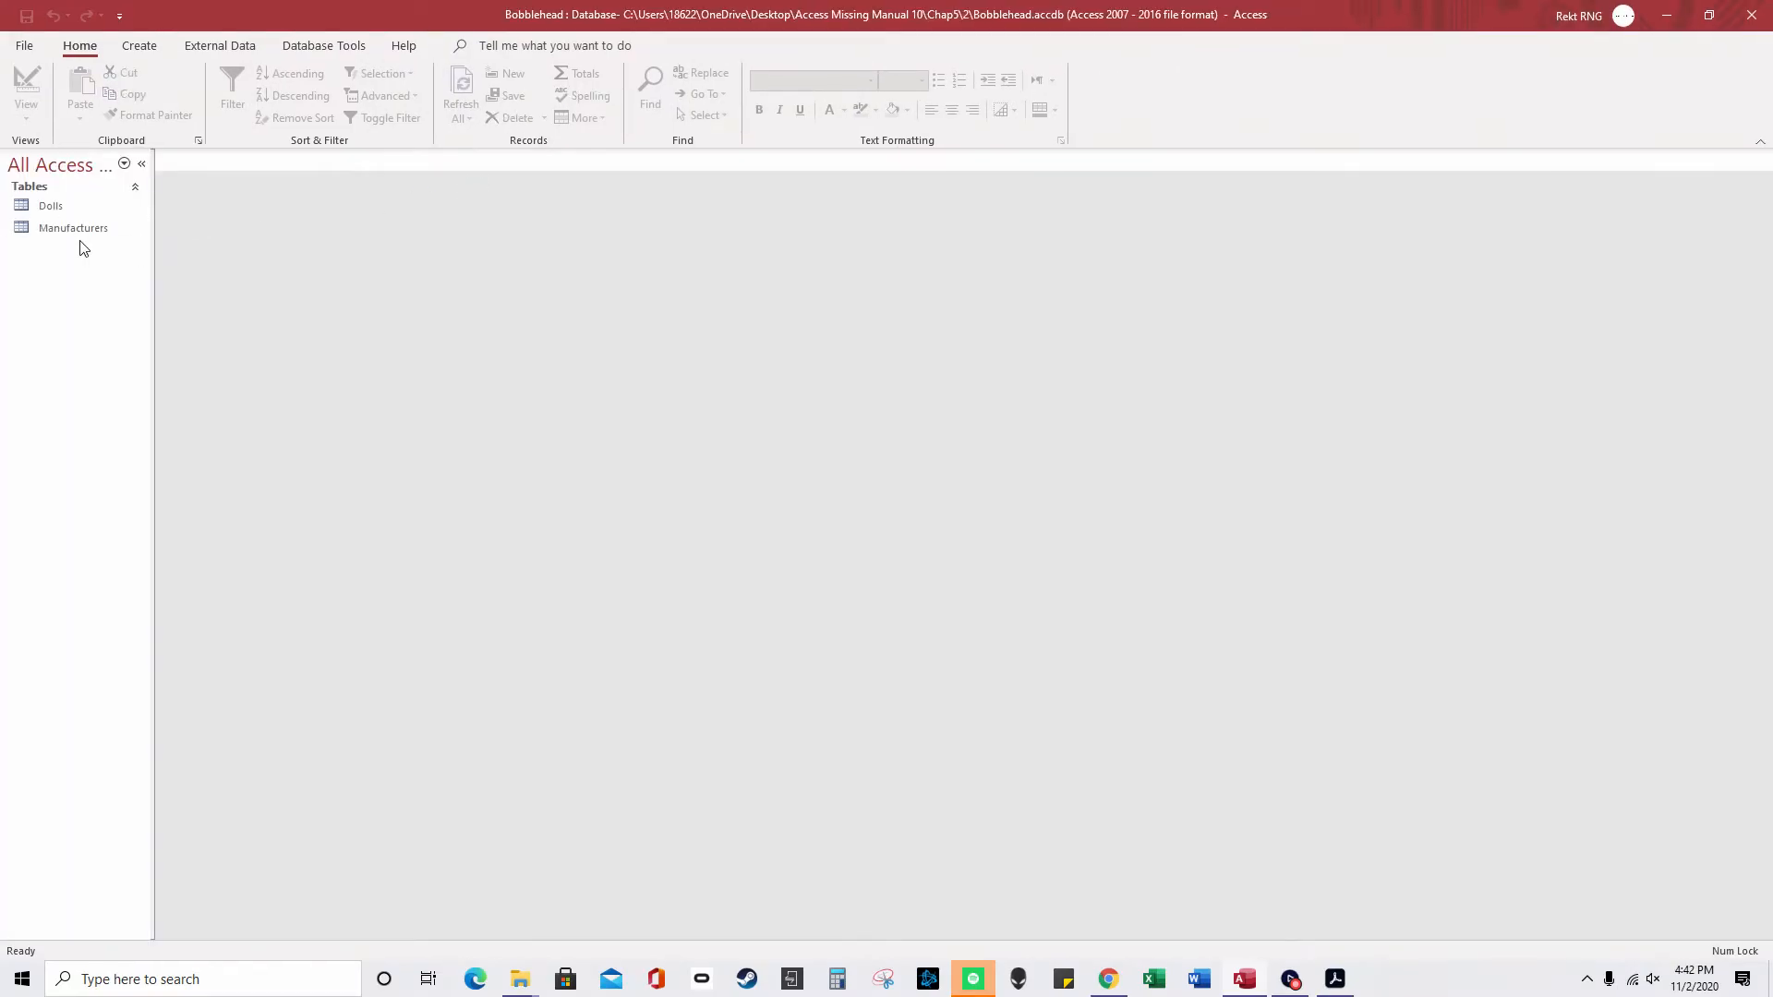
double_click(54, 205)
double_click(73, 225)
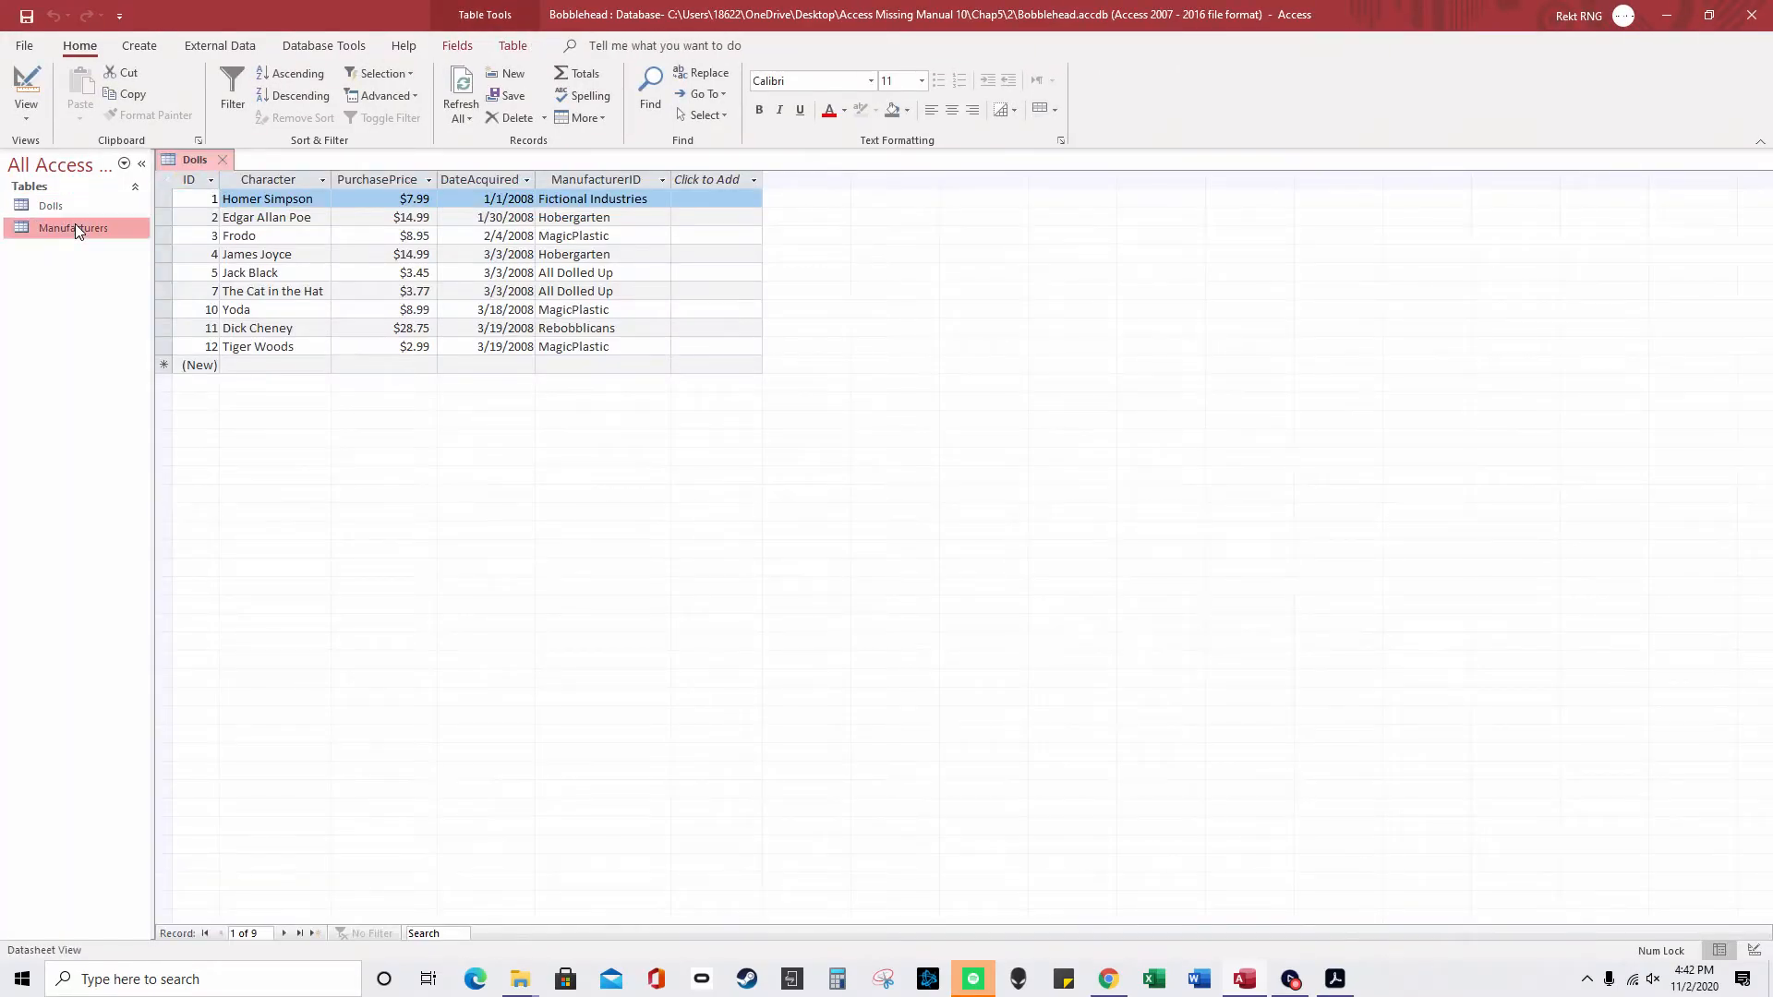
double_click(75, 211)
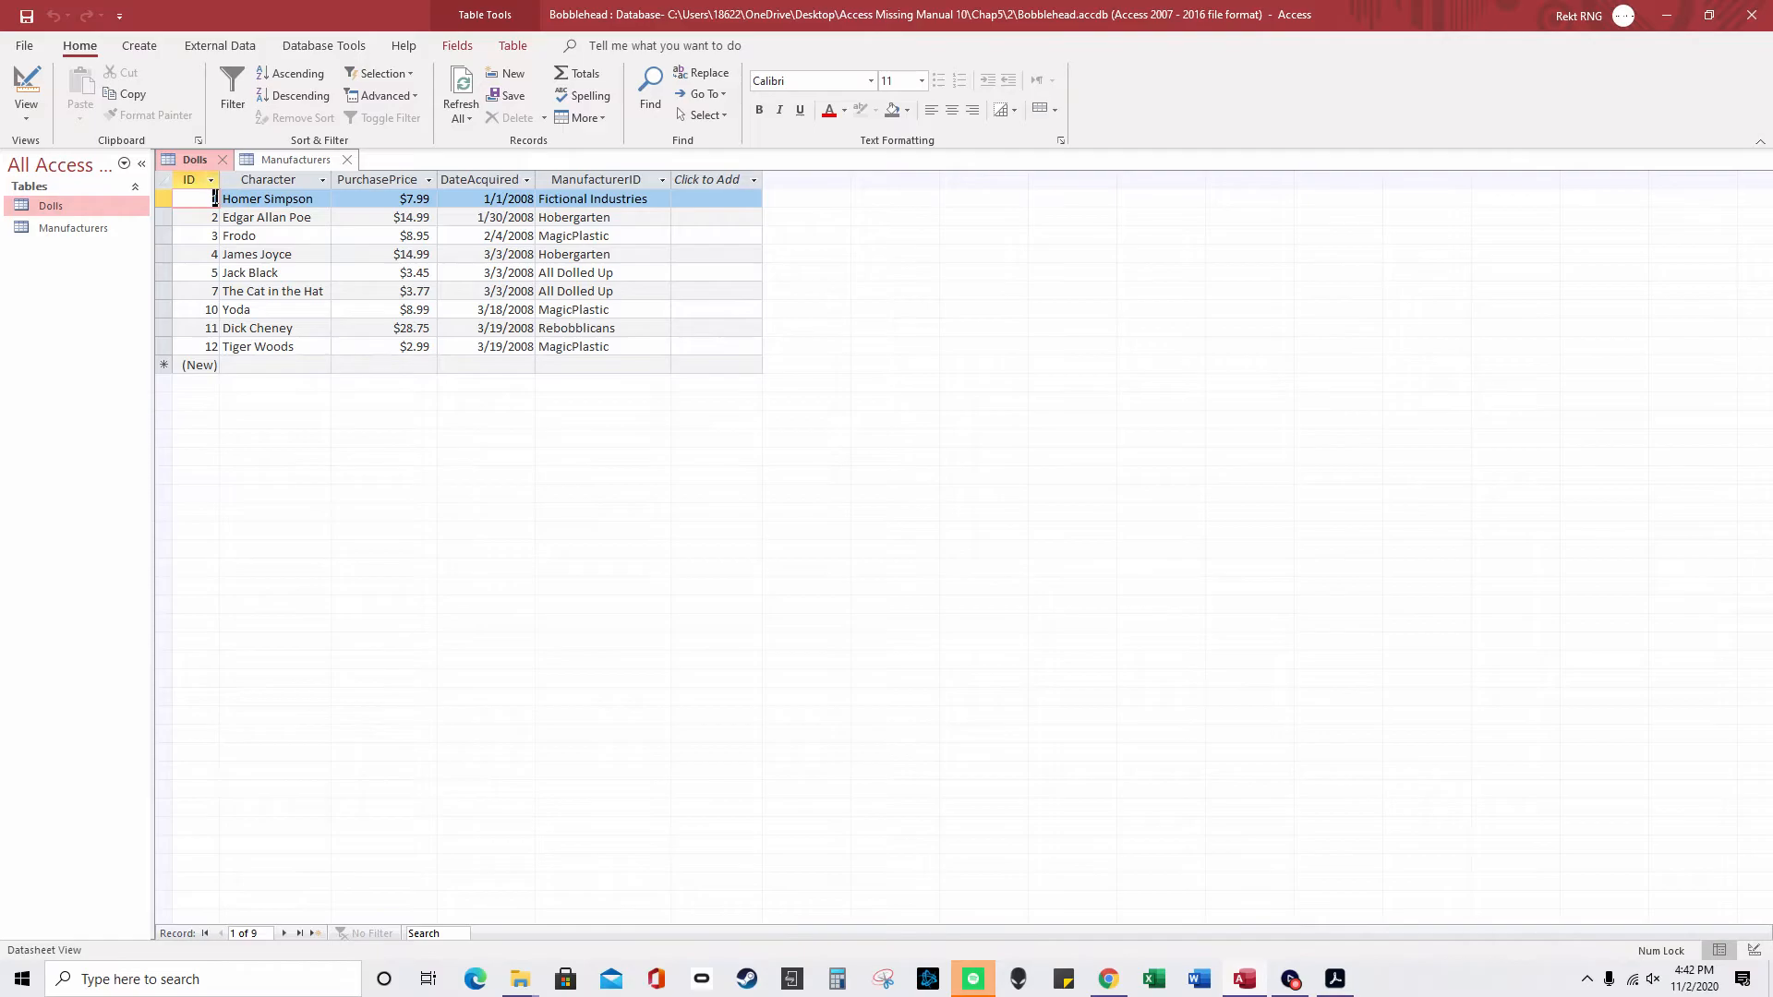
left_click(264, 163)
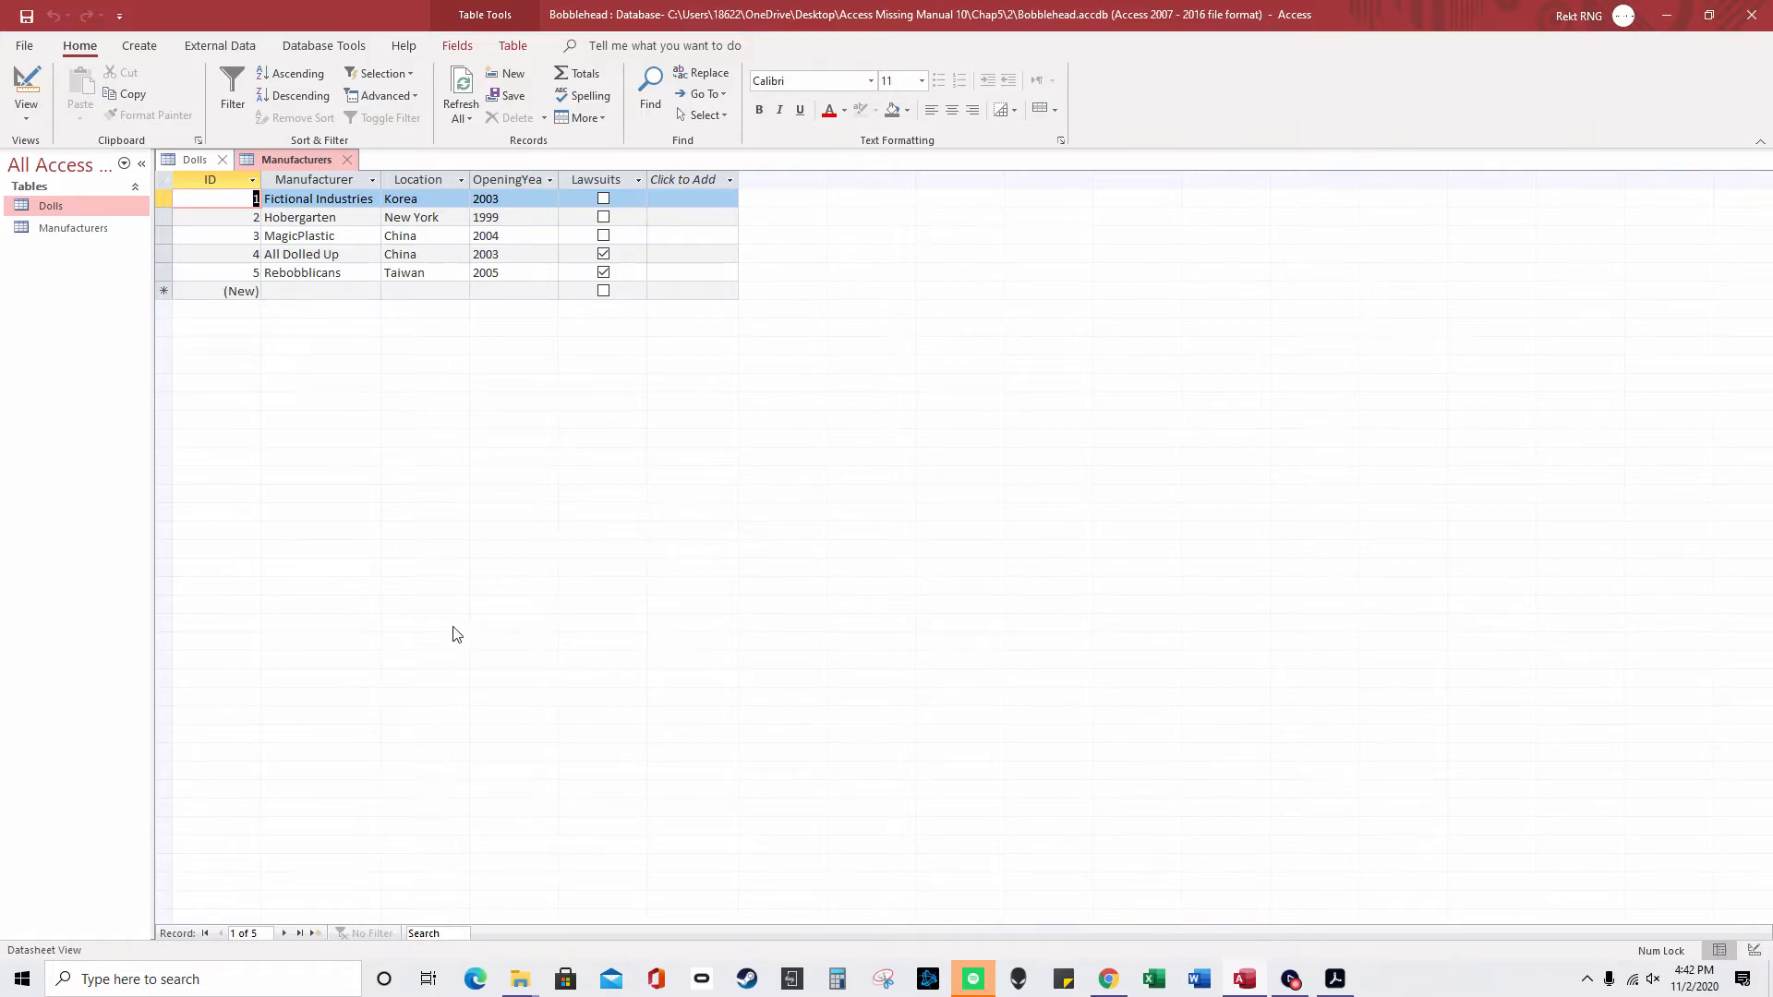
left_click(196, 160)
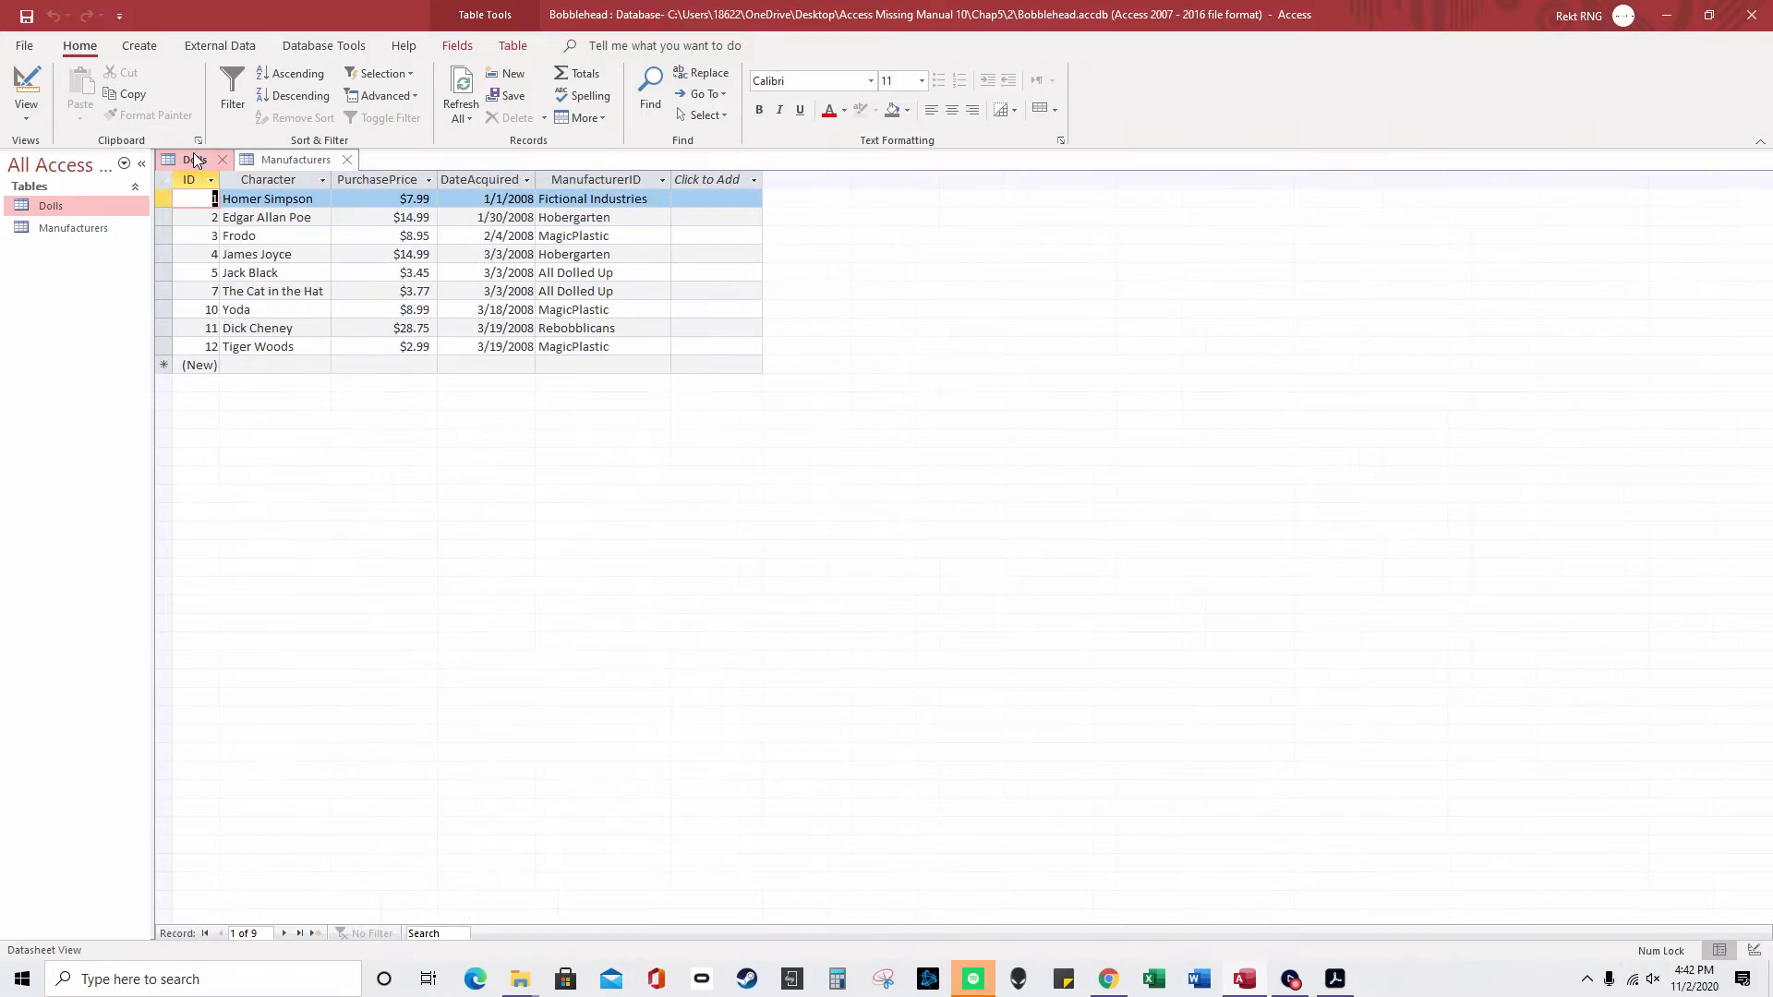
- Check record 1's ManufacturerID dropdown in Dolls, then bring Manufacturers to the front
left_click(621, 199)
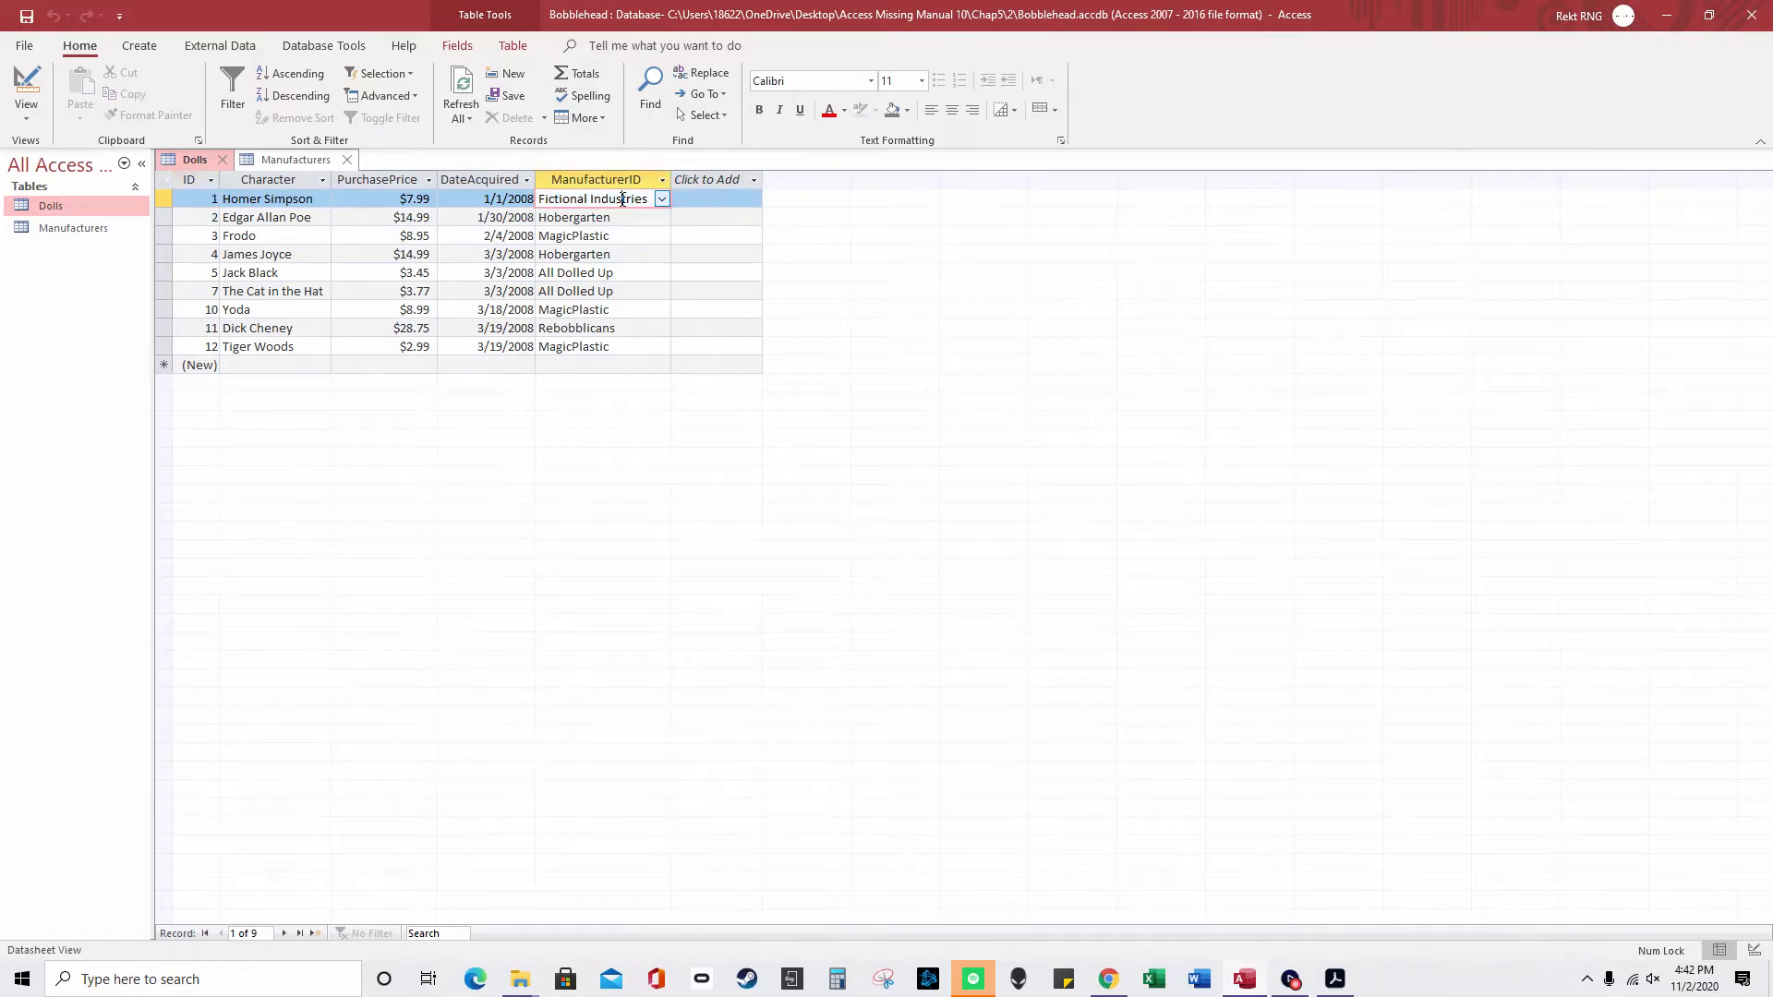
left_click(662, 199)
left_click(717, 217)
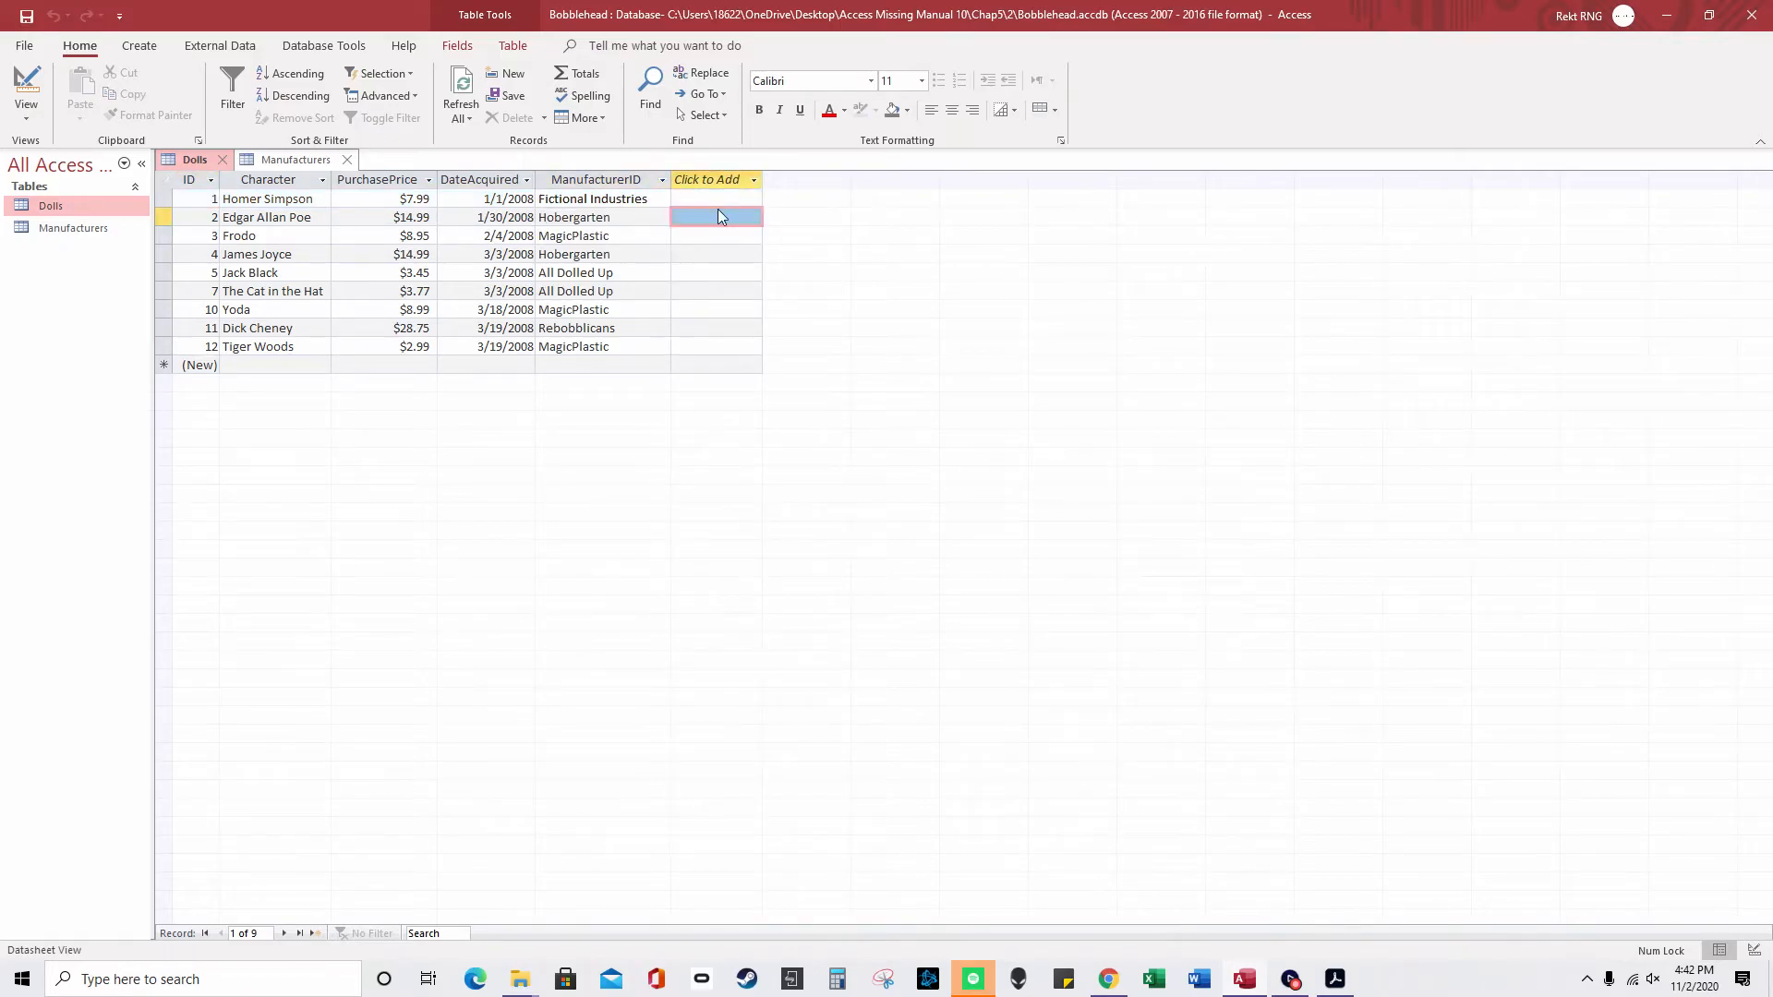
left_click(304, 160)
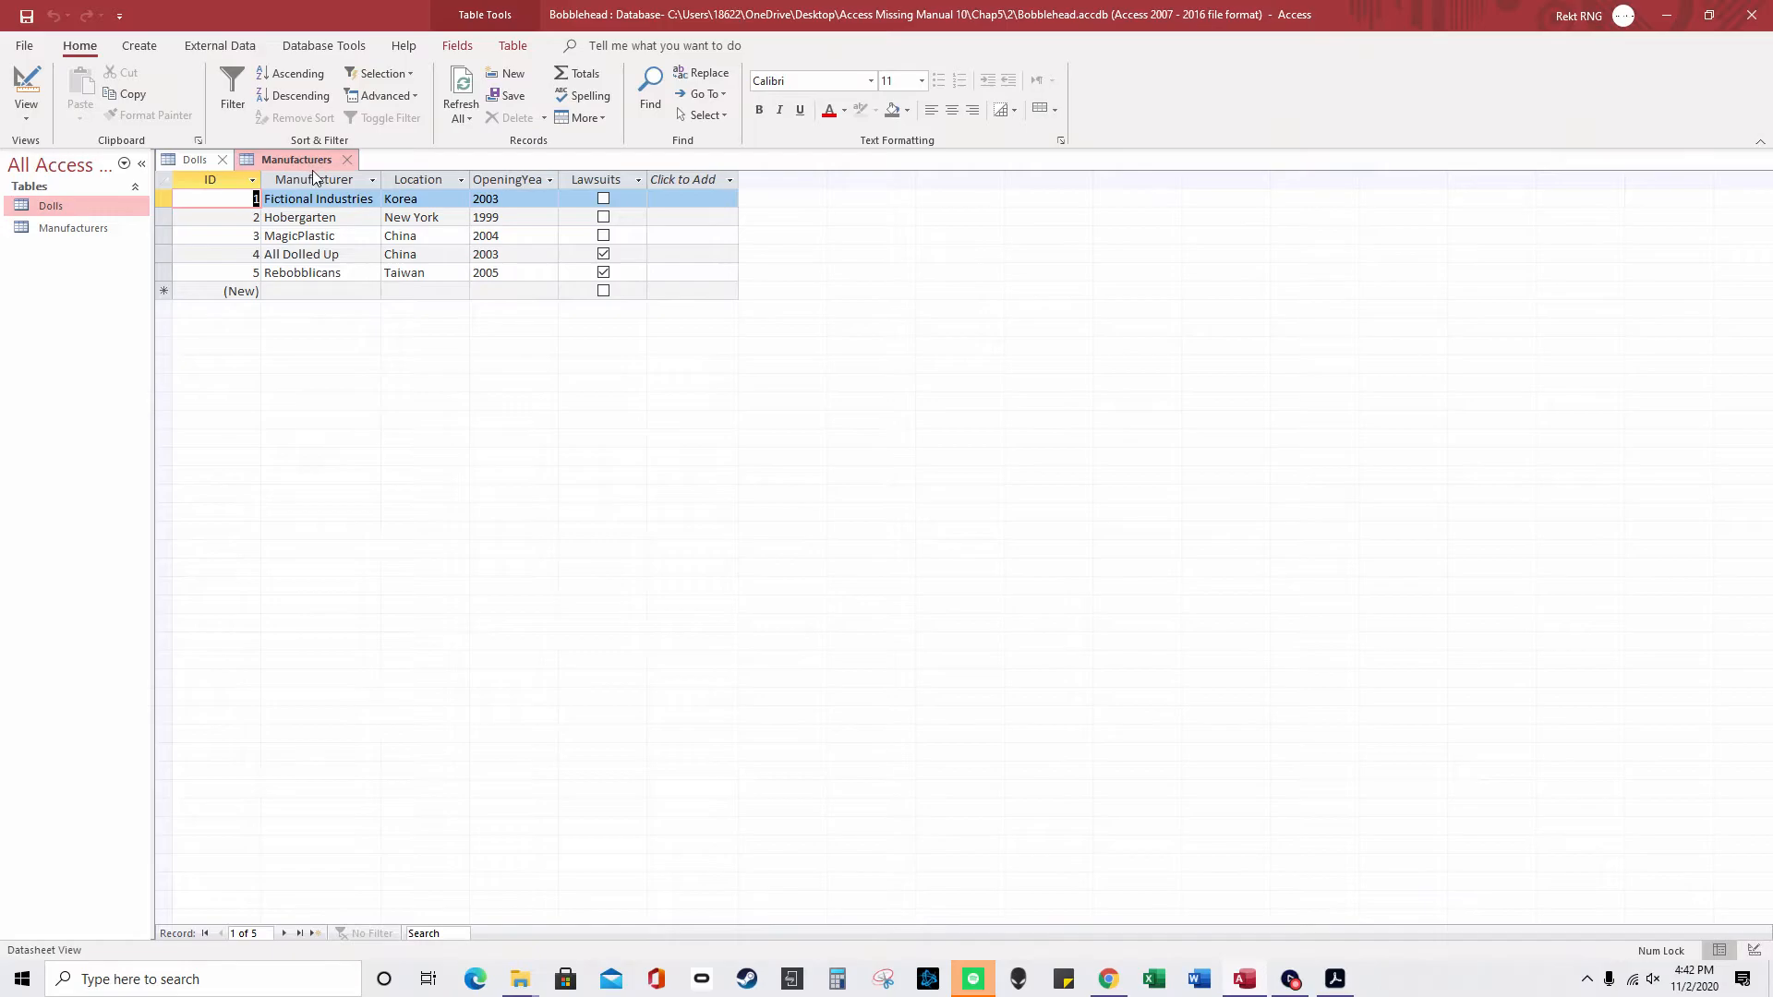
- In Relationships, link Manufacturers.ID to Dolls.ManufacturerID and tick Enforce Referential Integrity
left_click(323, 46)
left_click(240, 117)
left_click_drag(439, 201, 570, 198)
left_click_drag(259, 217, 399, 339)
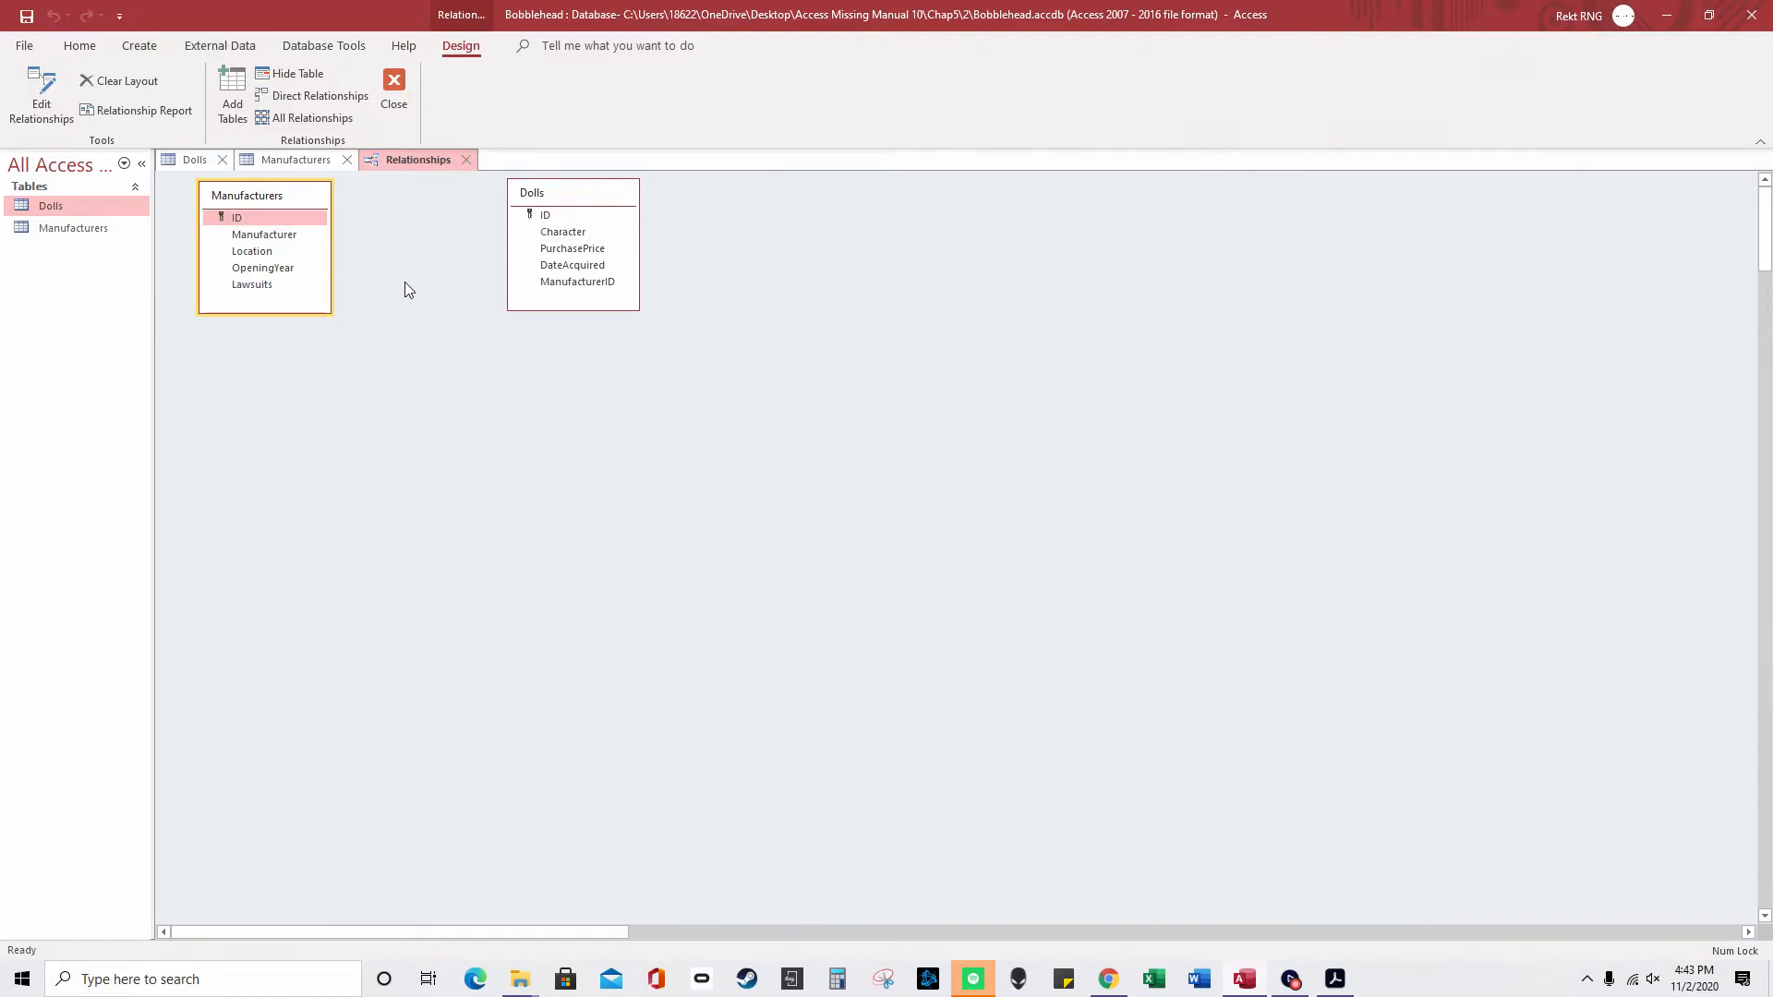
mouse_move(272, 218)
left_mouse_down()
mouse_move(595, 288)
mouse_move(243, 218)
left_mouse_up()
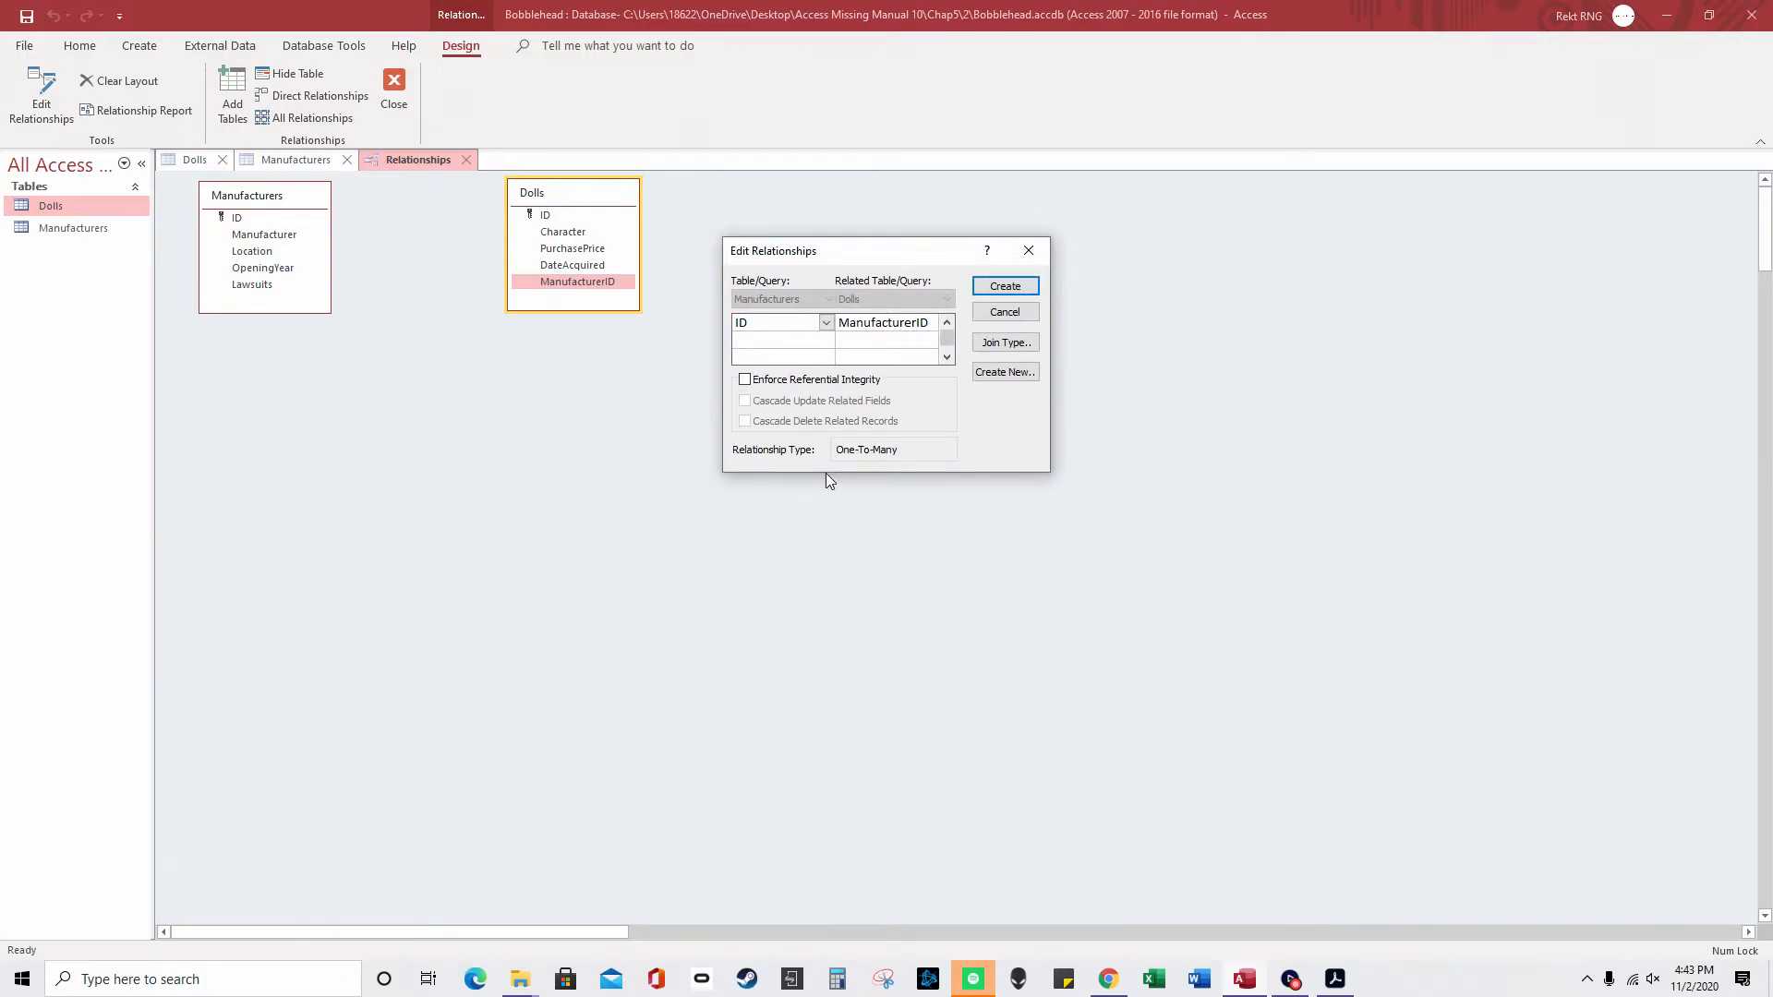
left_click(825, 382)
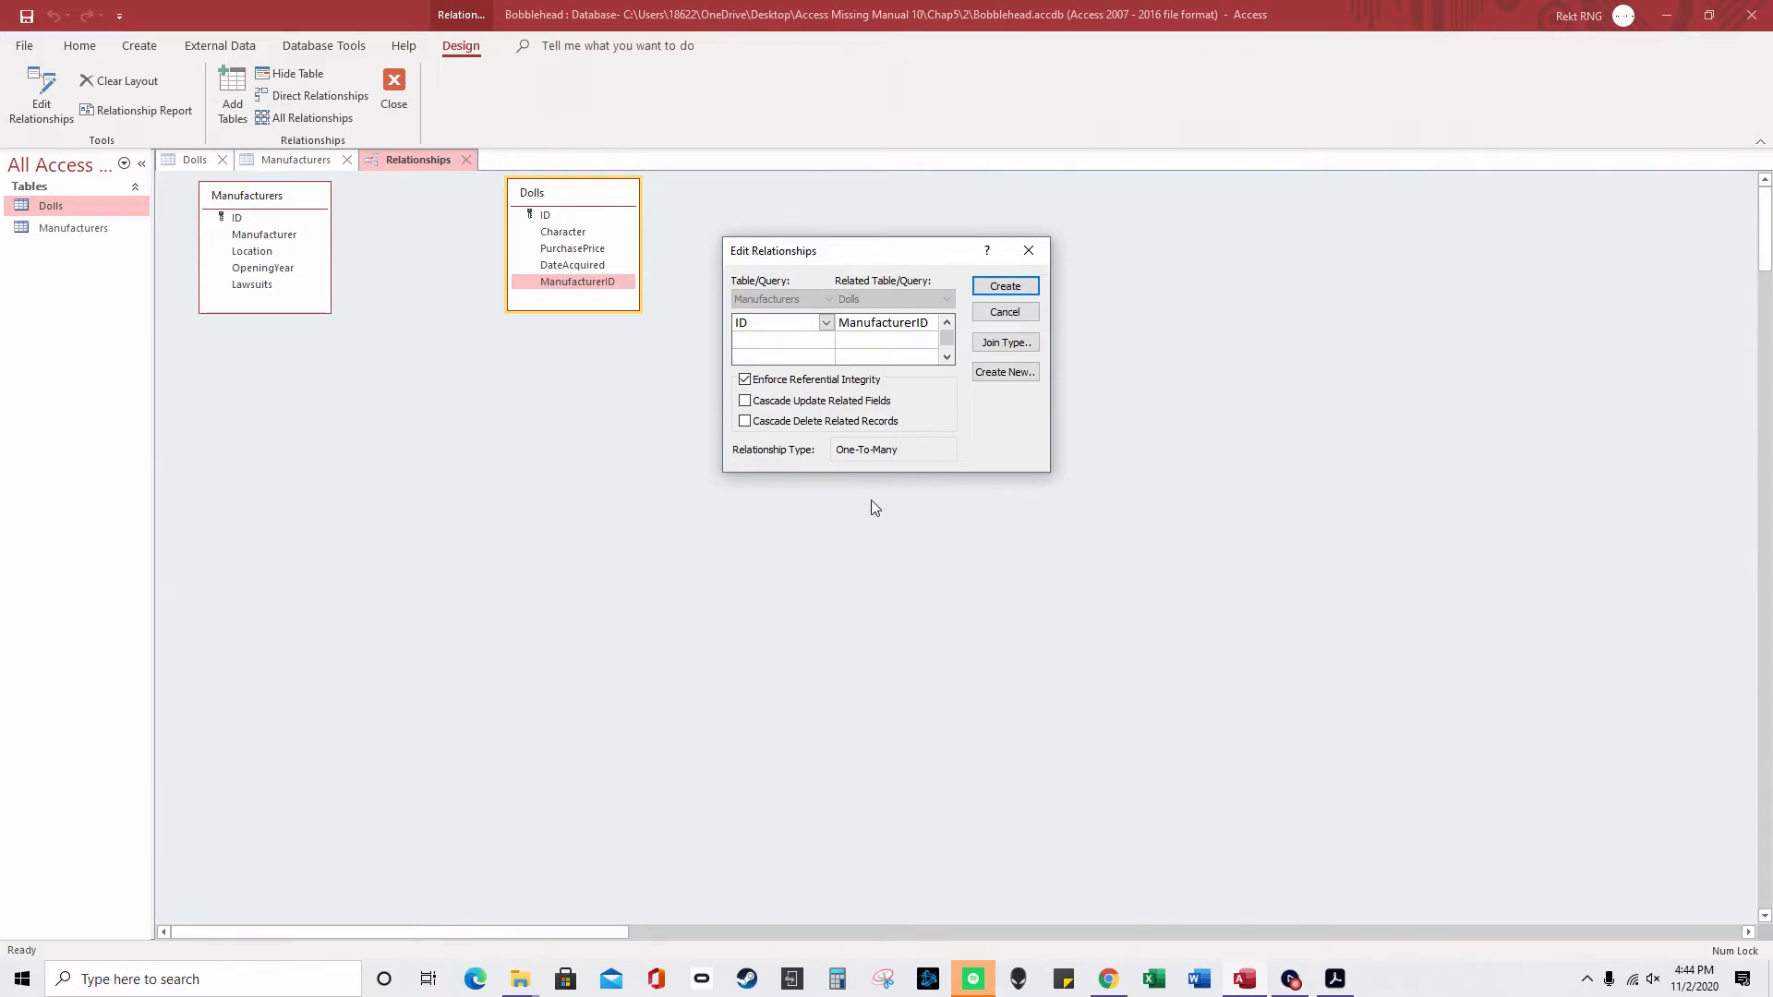
- Dismiss the table-lock error and close the open Manufacturers and Dolls datasheets
left_click(1026, 290)
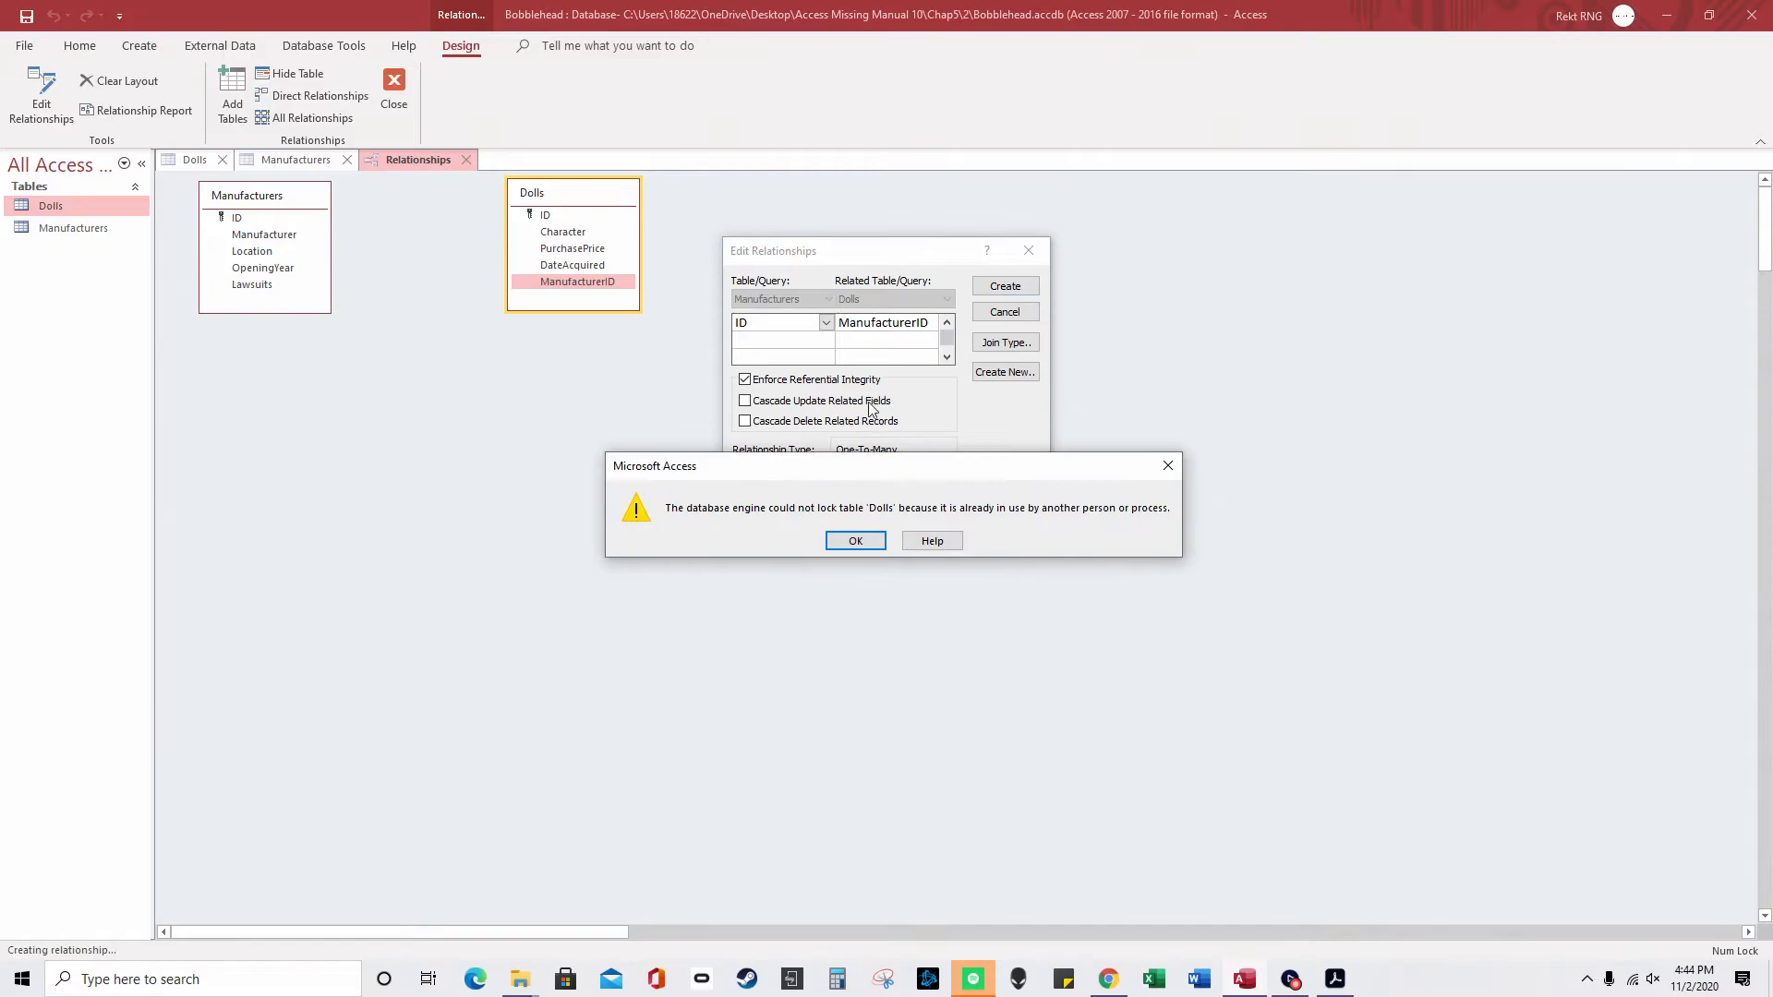
left_click(856, 542)
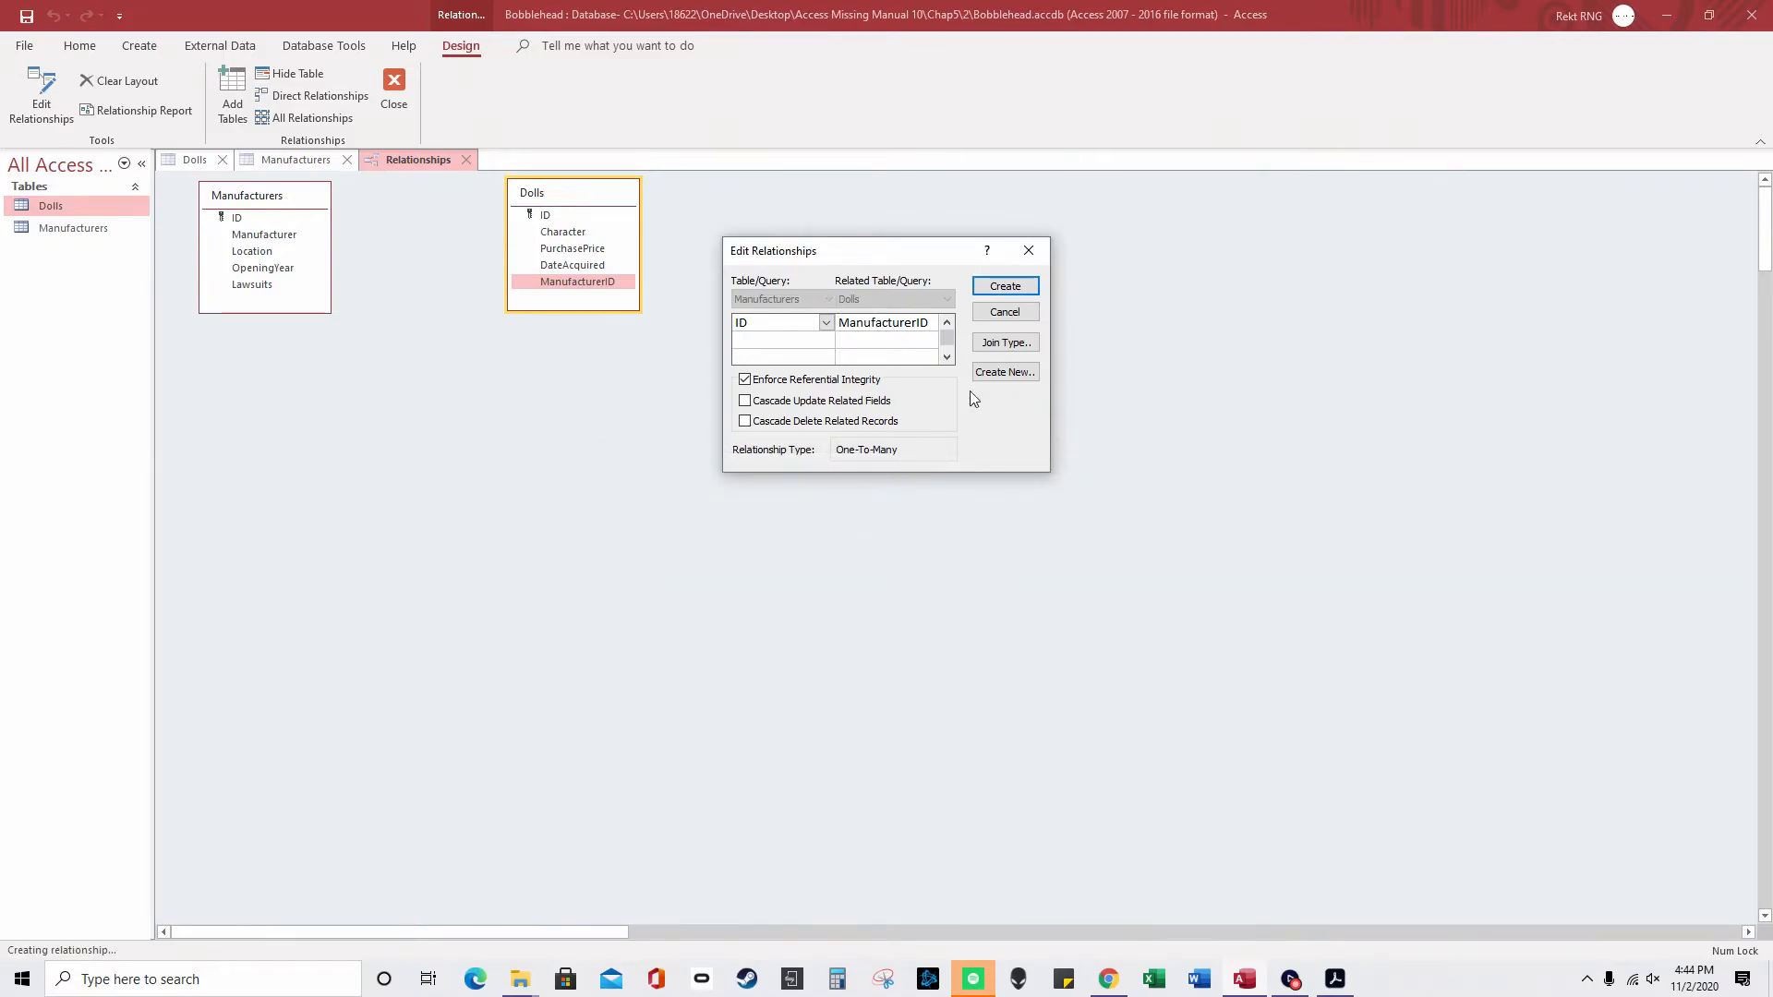
left_click(1003, 312)
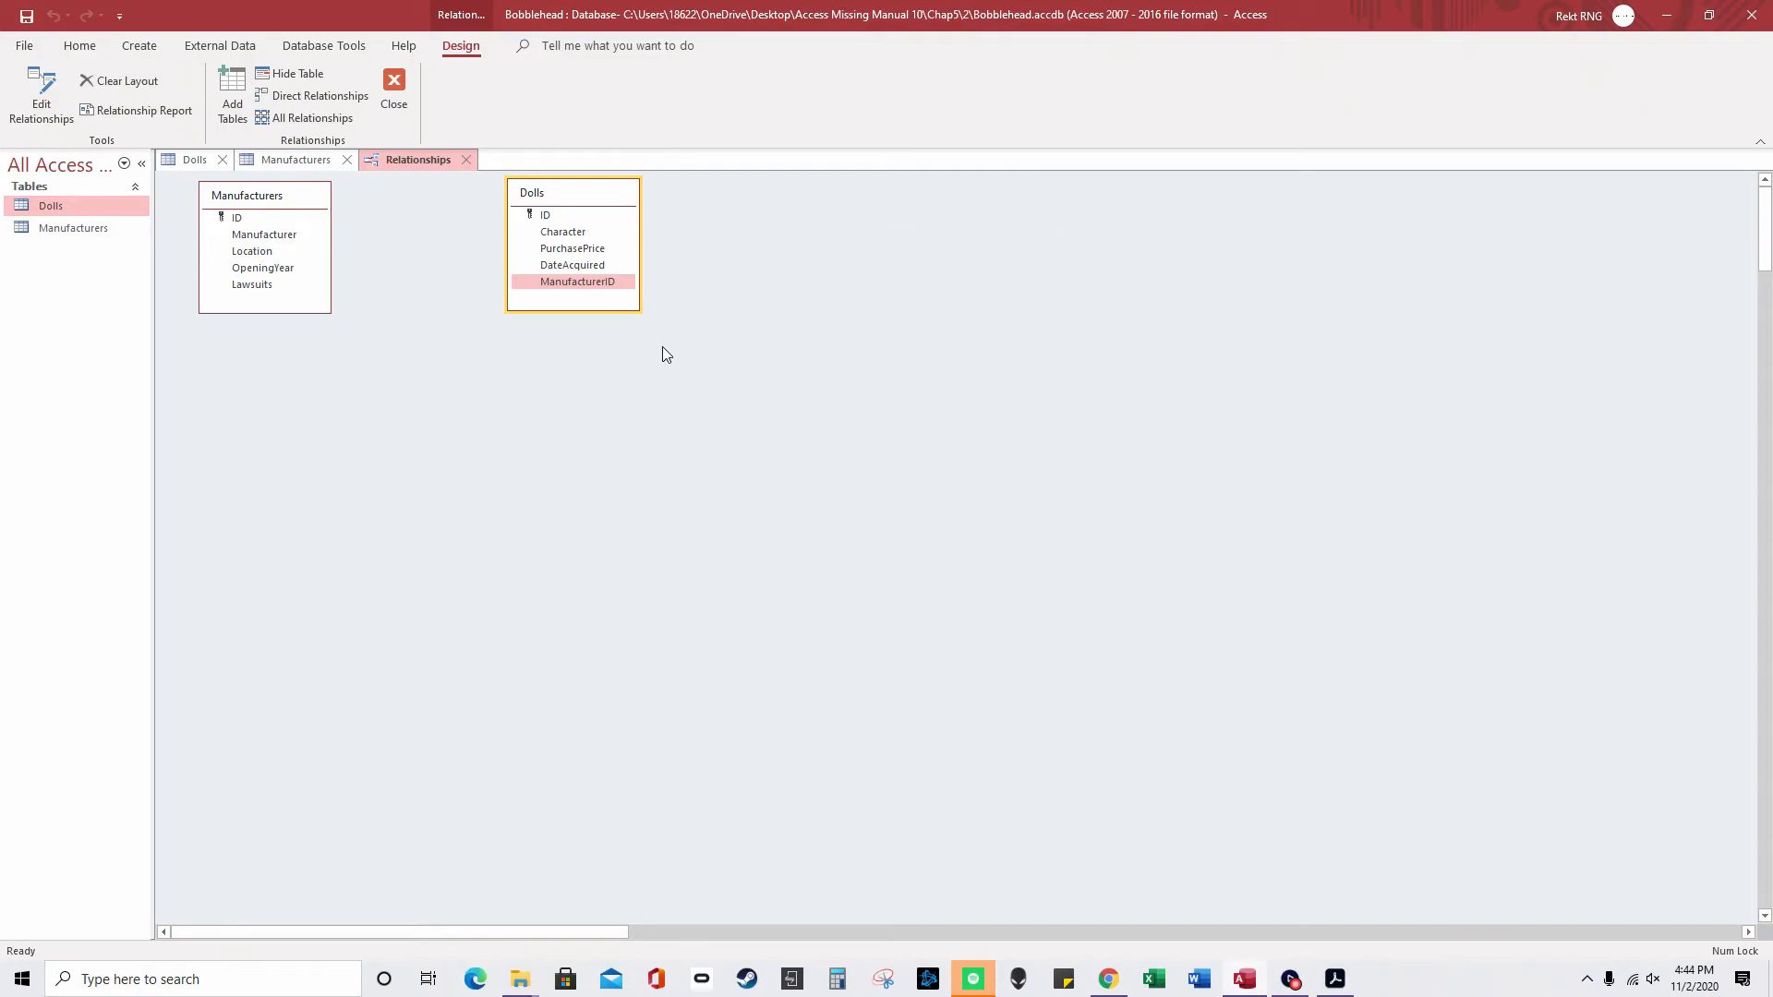
left_click(346, 159)
left_click(222, 159)
- Link Manufacturers ID to Dolls ManufacturerID with referential integrity enforced
left_click_drag(239, 218, 581, 282)
left_click(841, 380)
left_click(1005, 286)
- Reposition the Dolls and Manufacturers tables side by side in the diagram
left_click_drag(558, 193, 465, 193)
left_click(304, 202)
left_click_drag(304, 201, 332, 202)
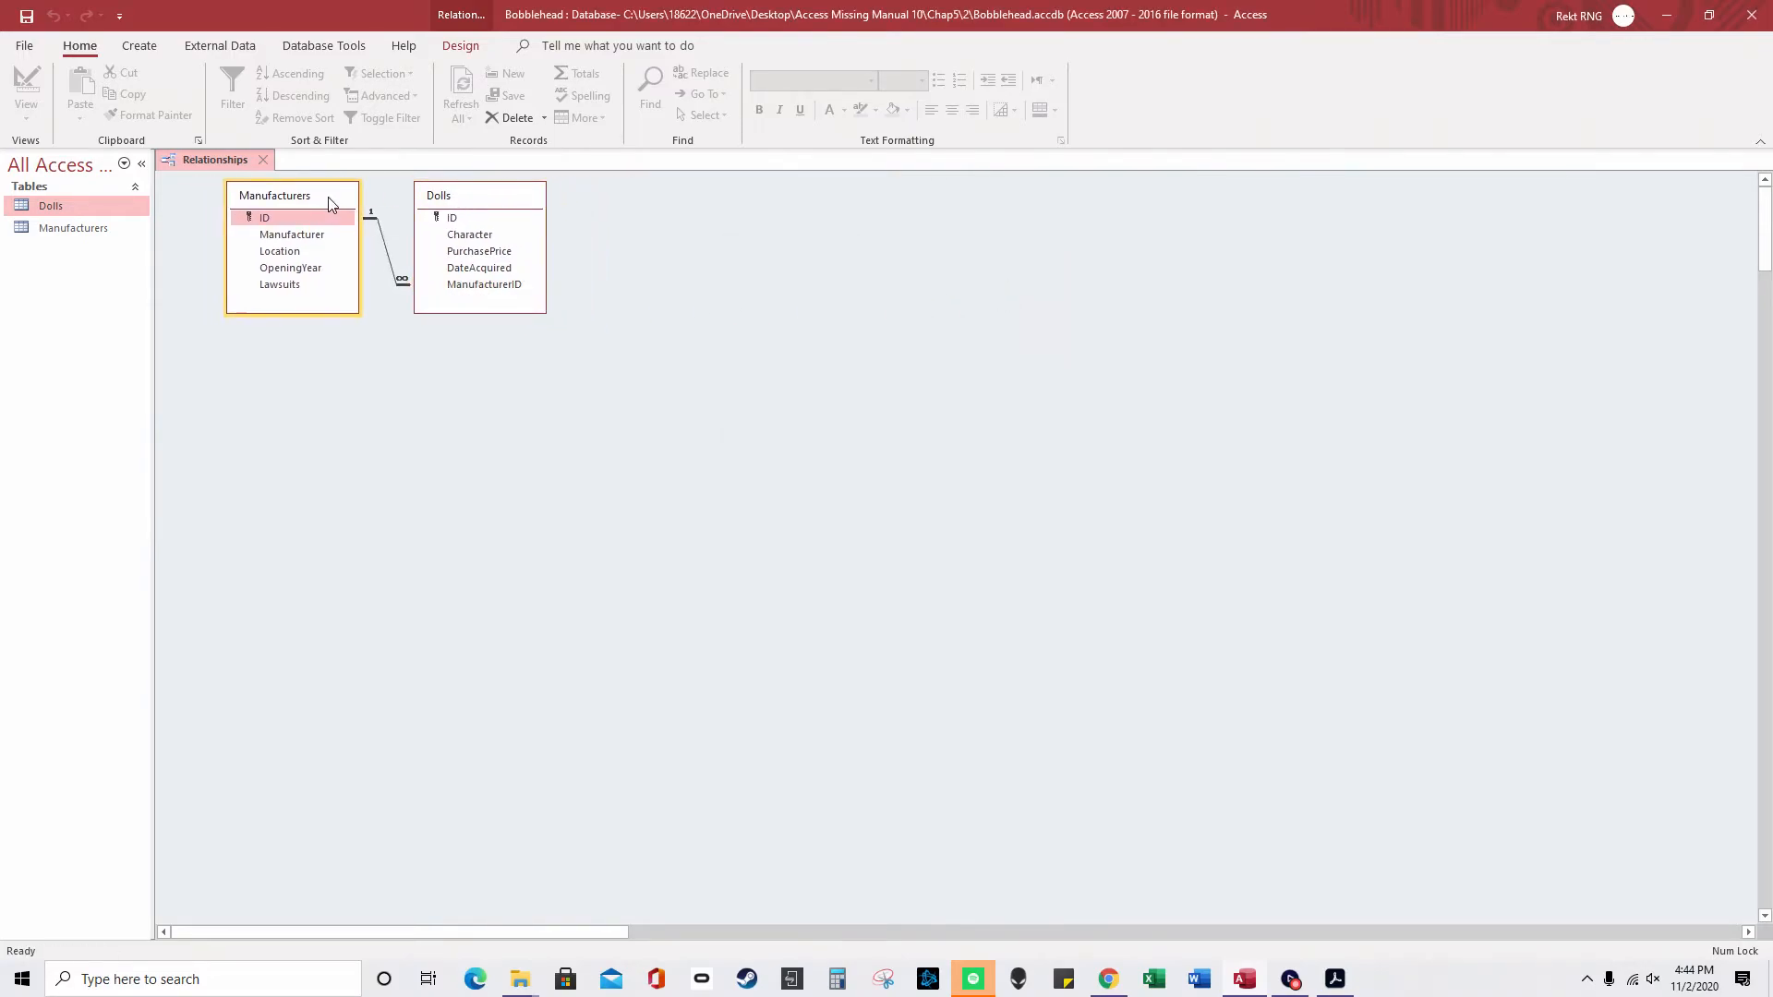
left_click_drag(463, 201, 490, 201)
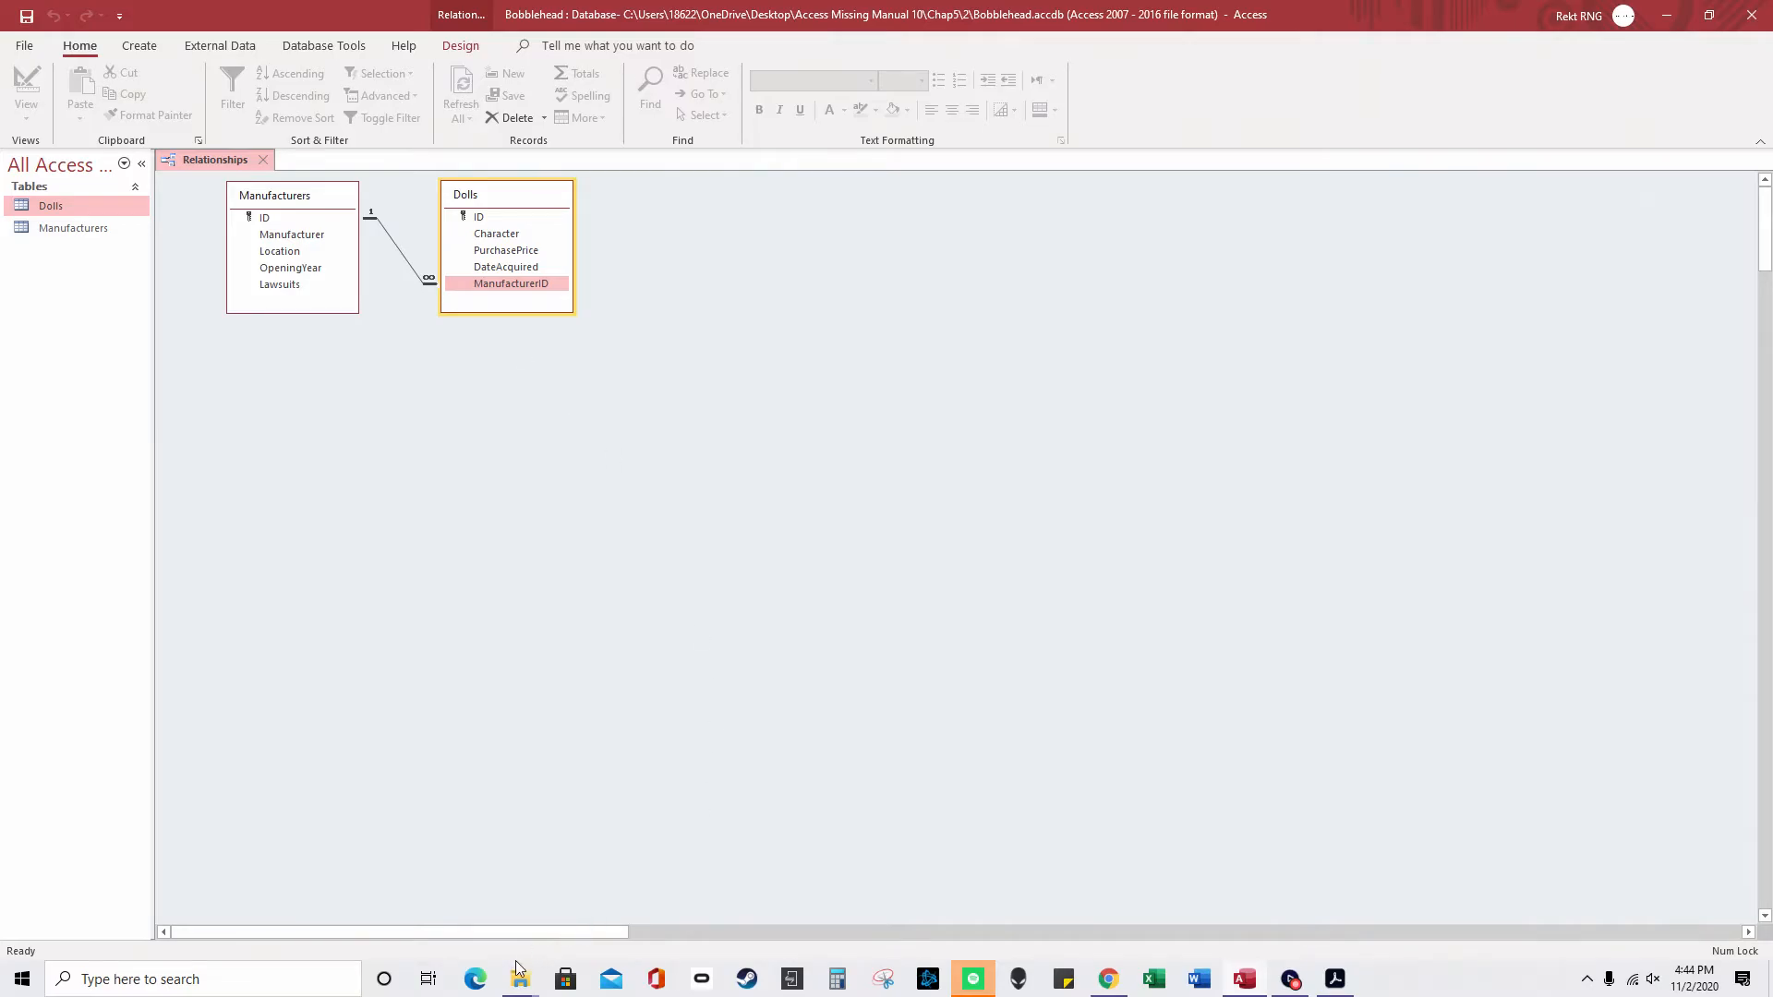
mouse_move(517, 976)
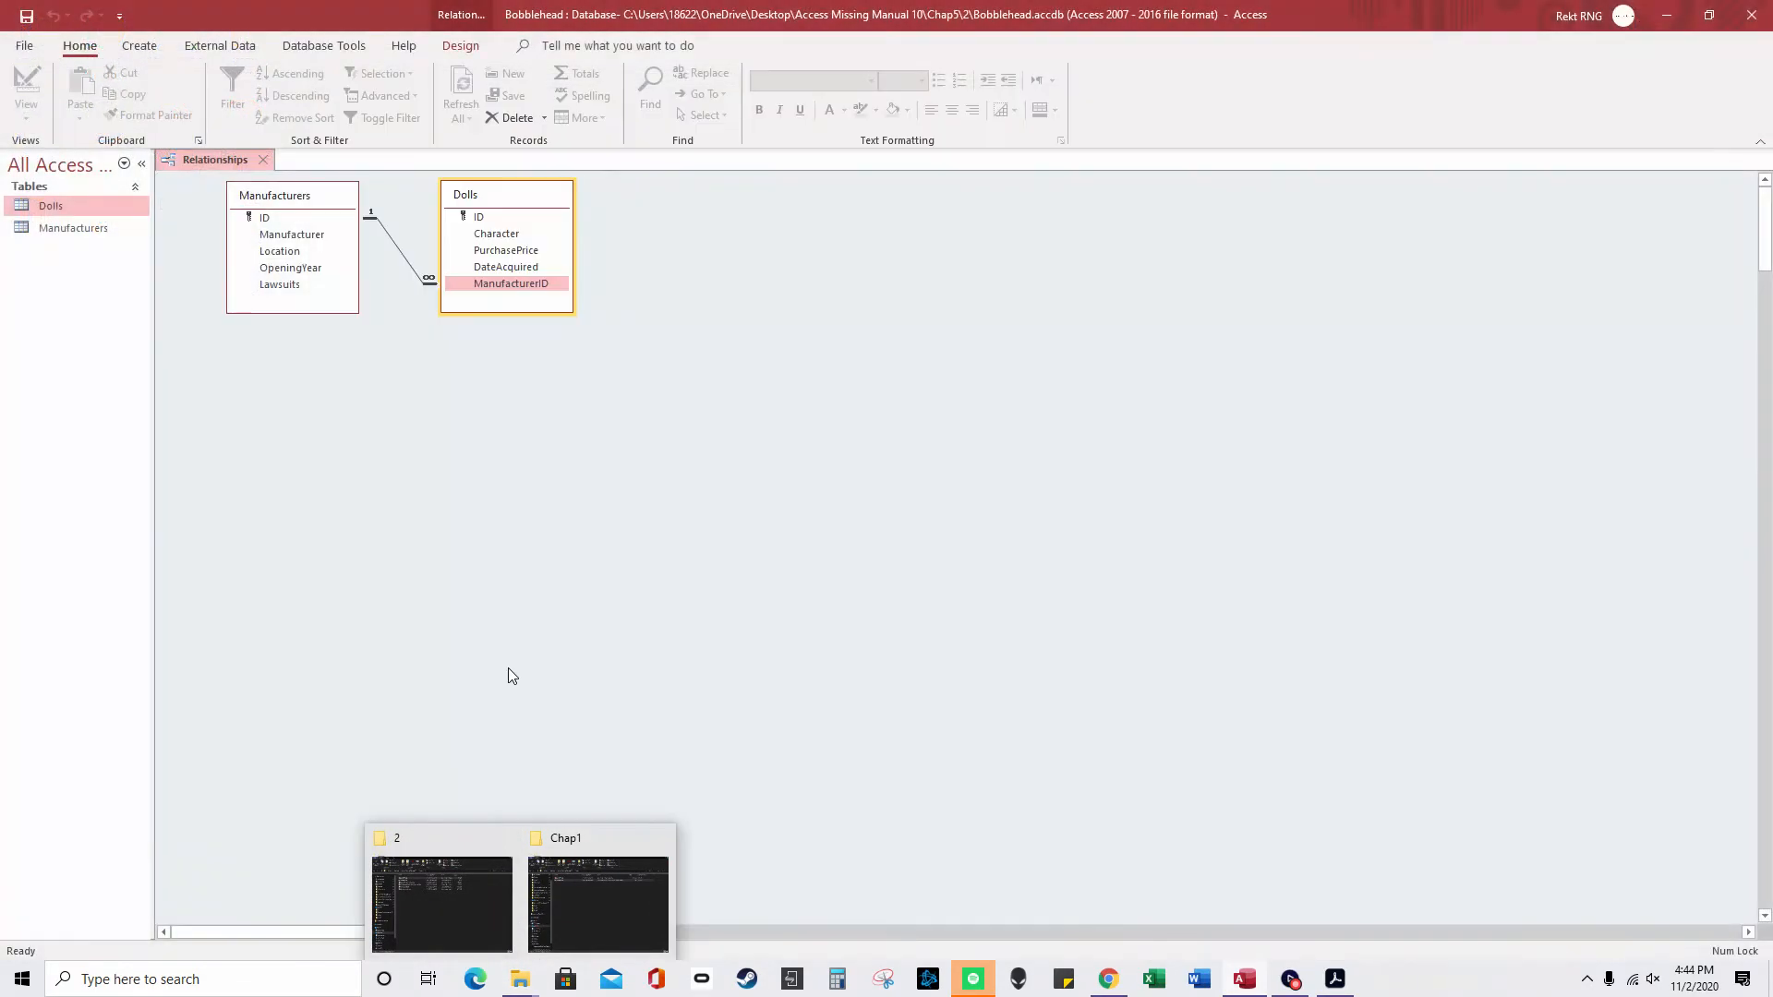
left_click(512, 597)
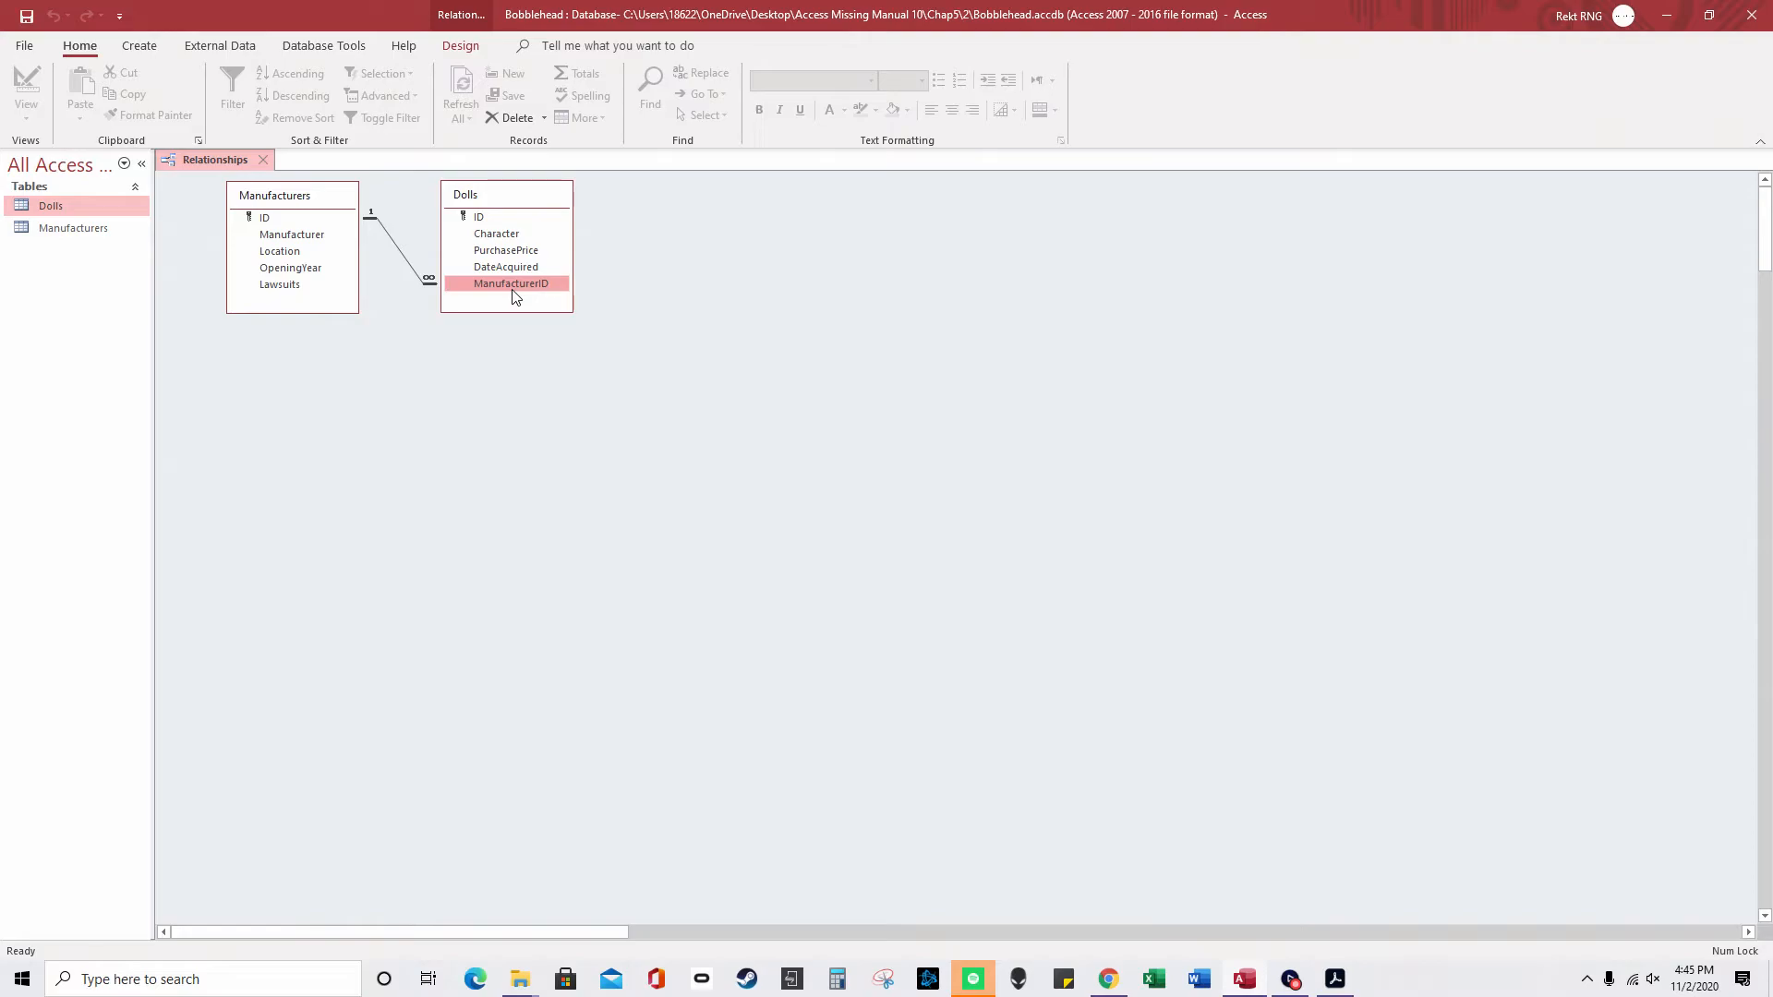
- Try Query Design and the Simple Query Wizard, discarding Query1 and cancelling the wizard
left_click(139, 46)
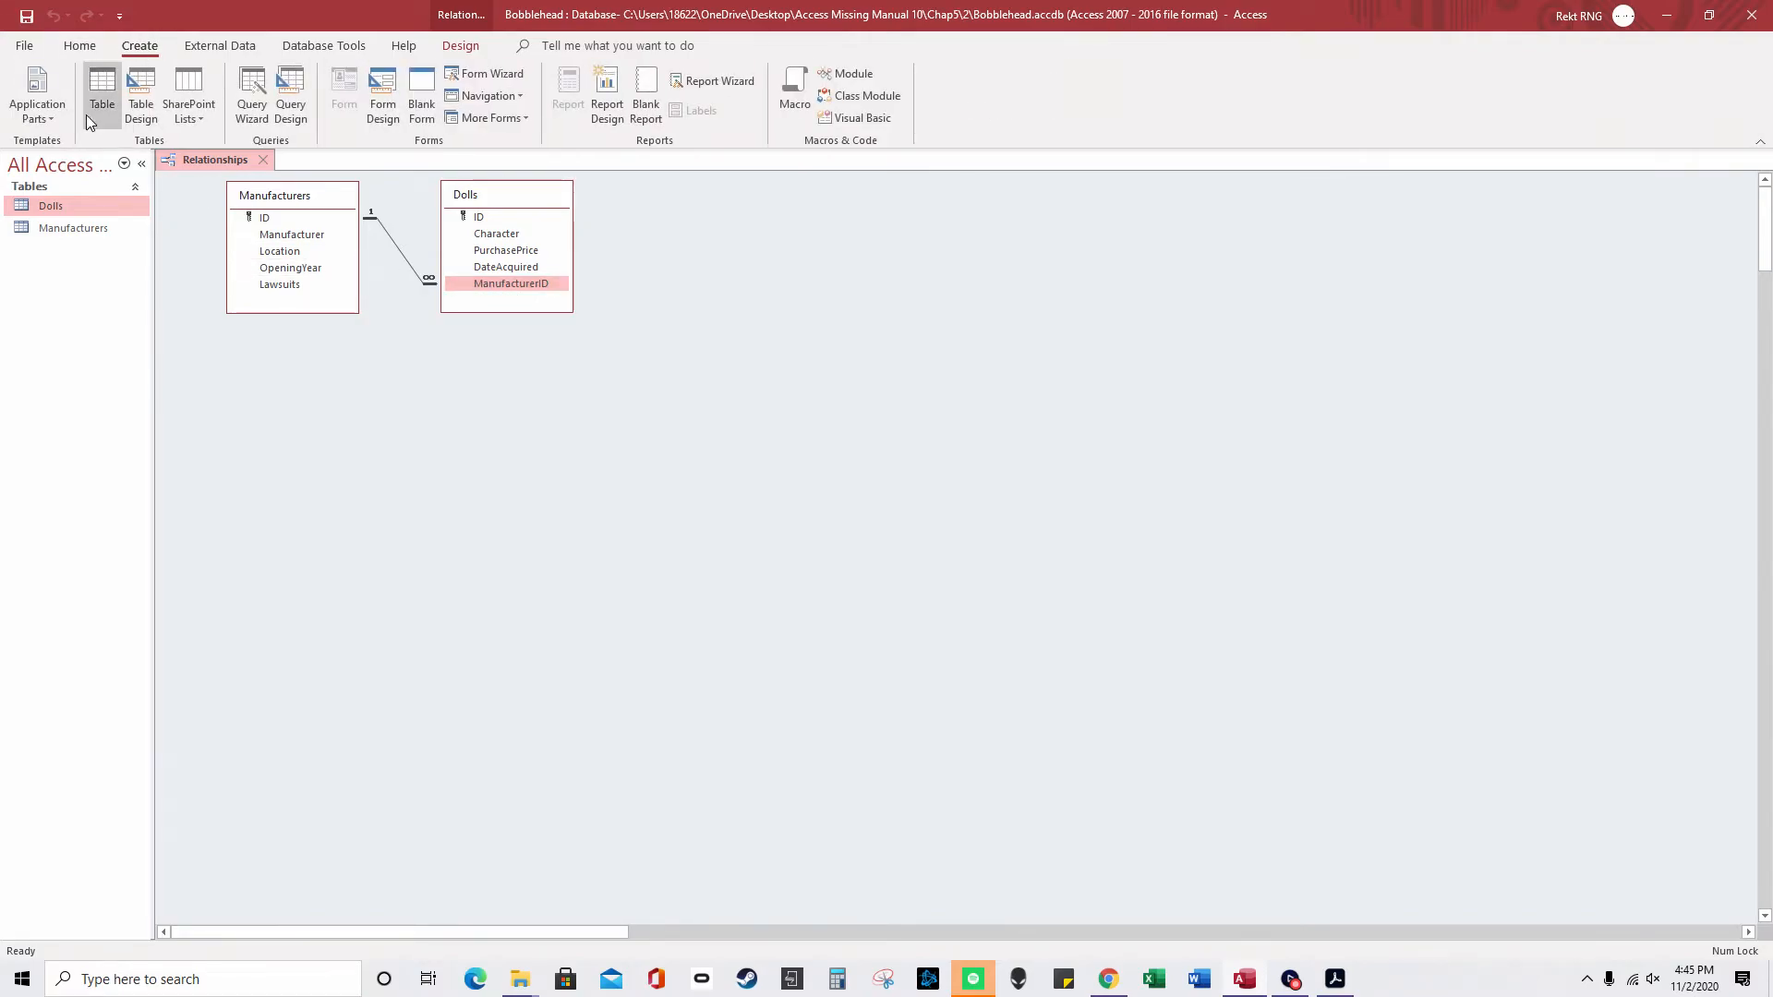
left_click(298, 113)
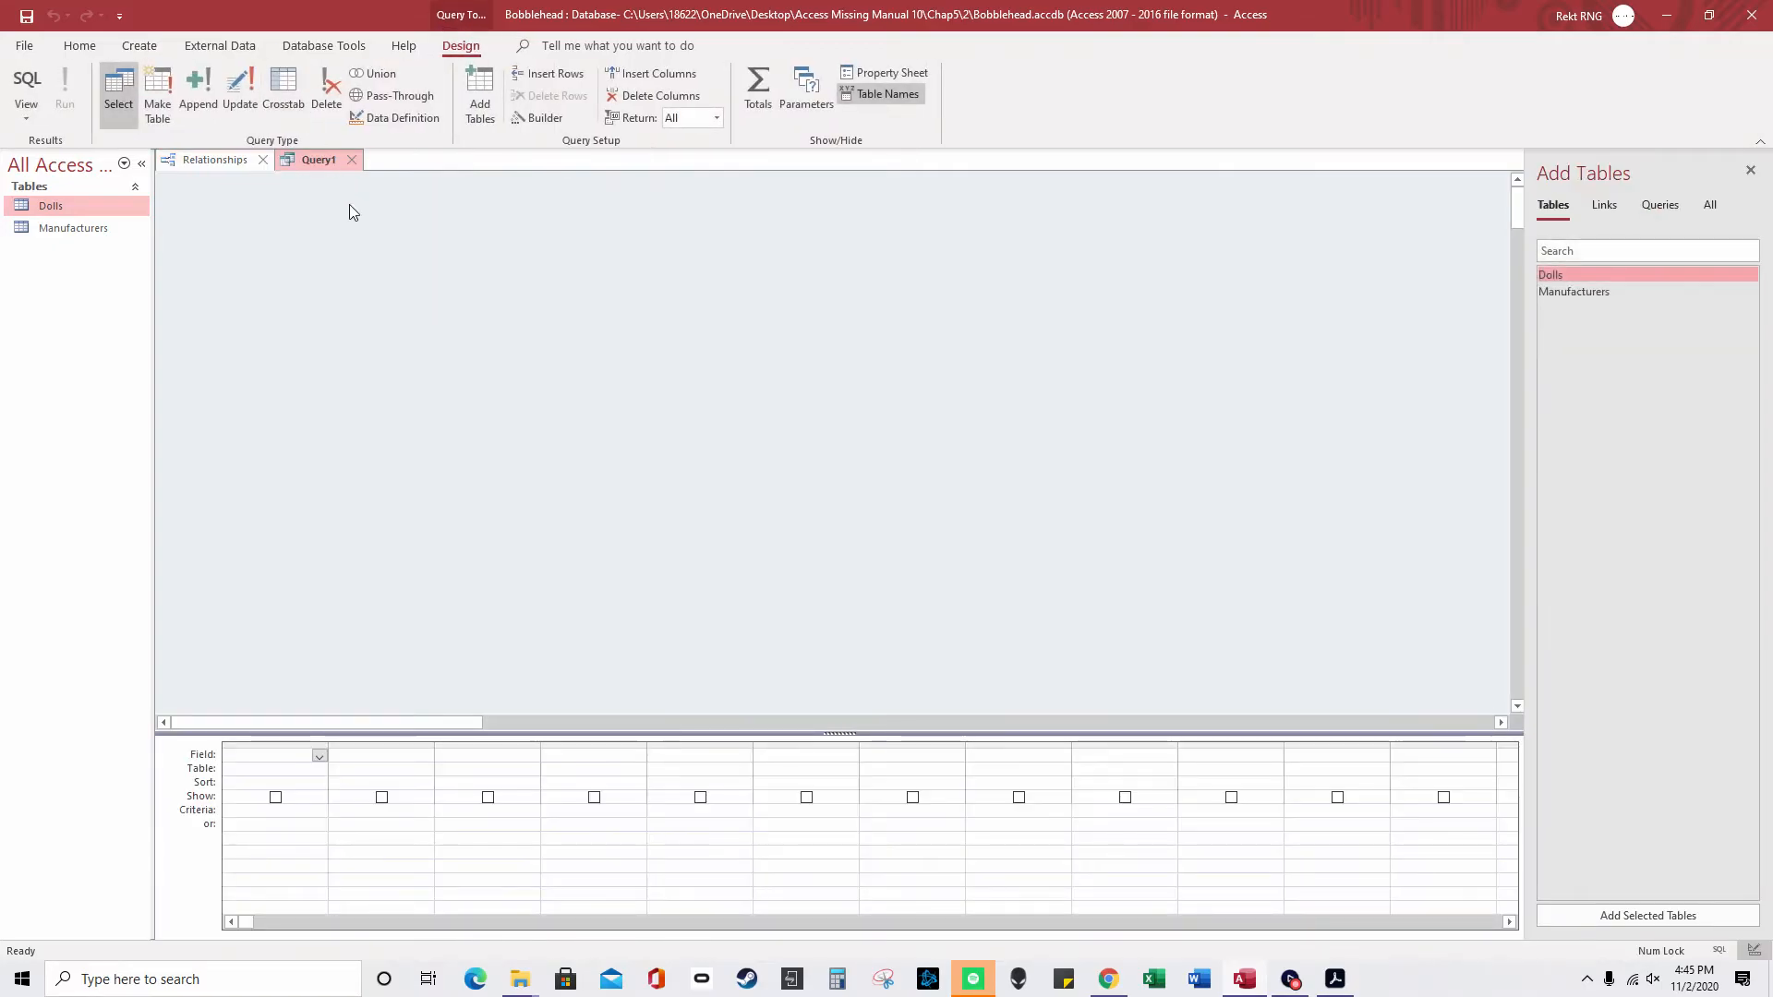
left_click(80, 46)
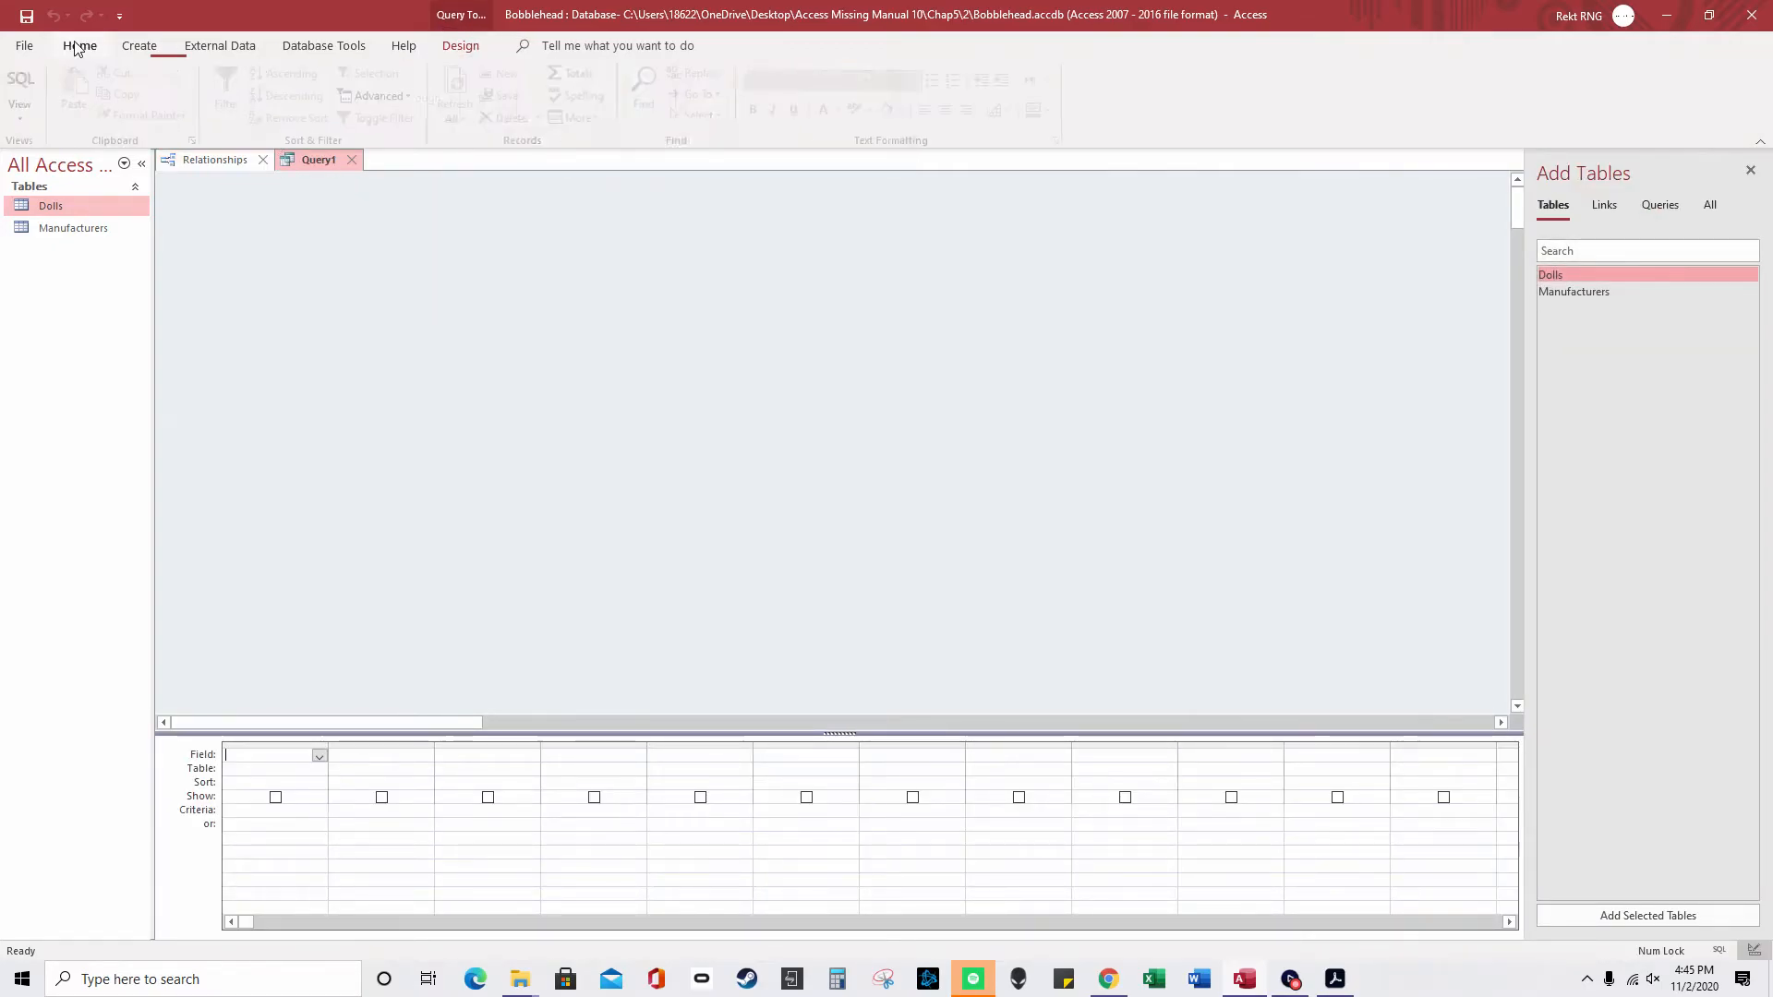
left_click(139, 46)
left_click(258, 120)
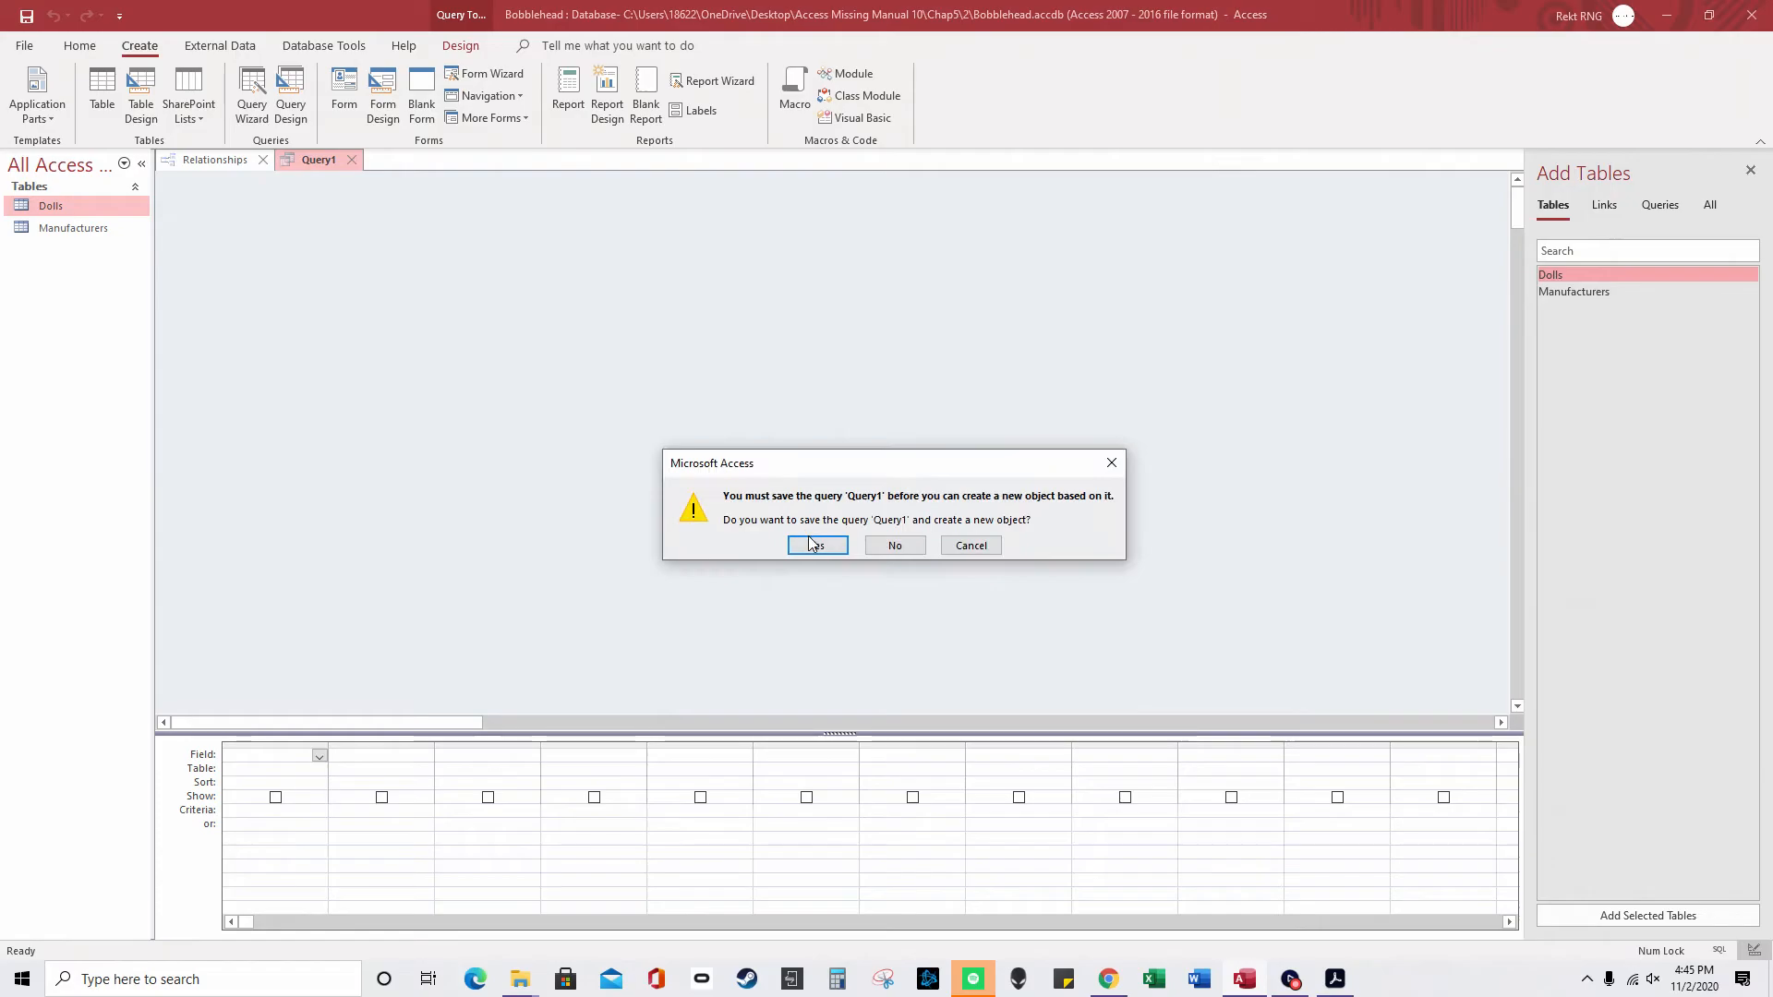
left_click(891, 546)
left_click(351, 159)
left_click(252, 97)
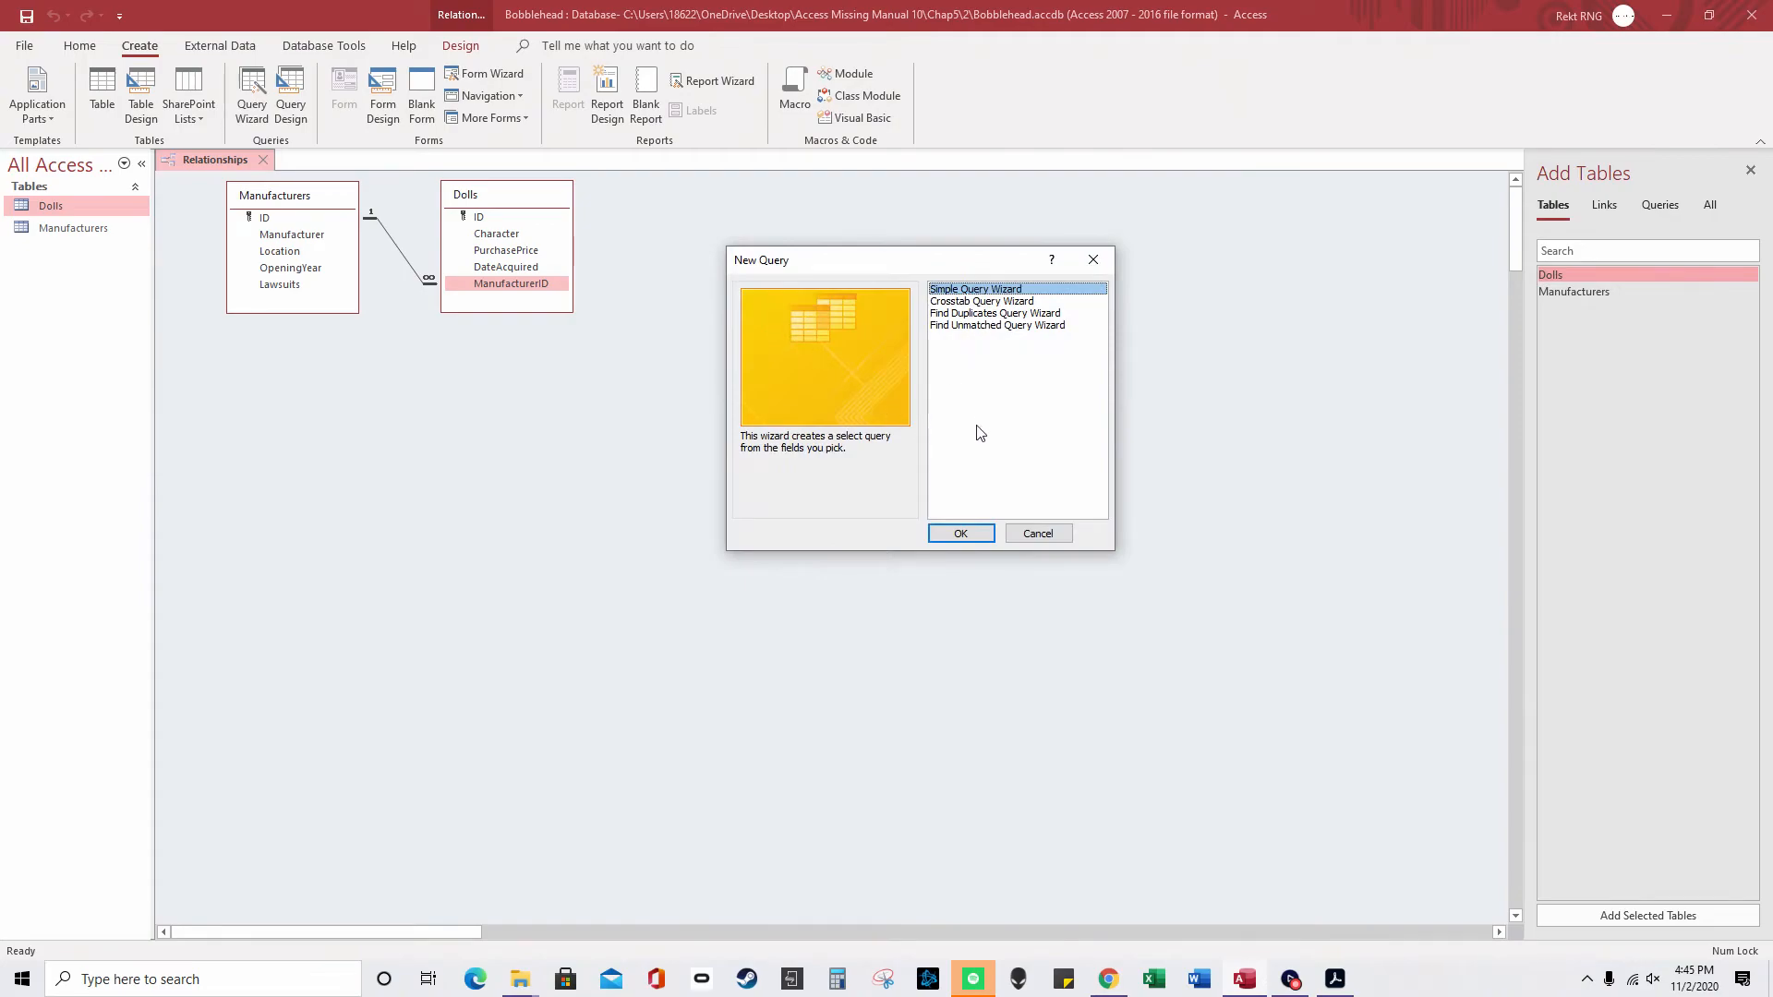
left_click(966, 535)
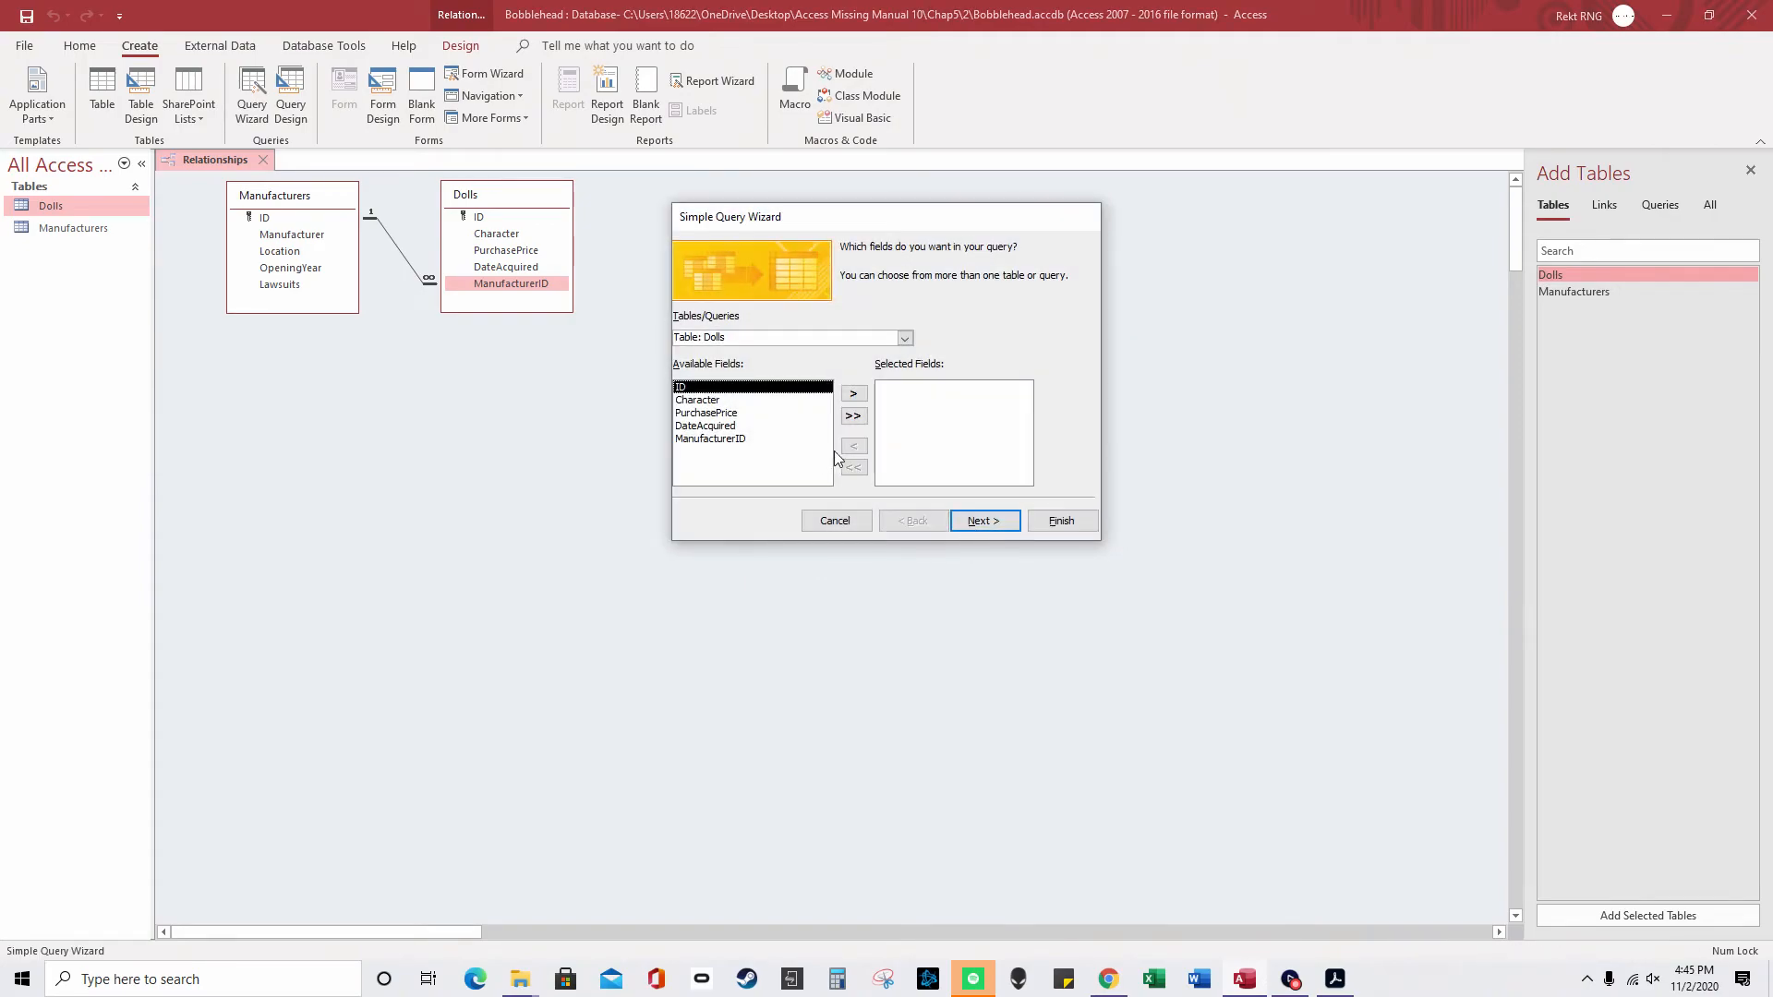
left_click(835, 521)
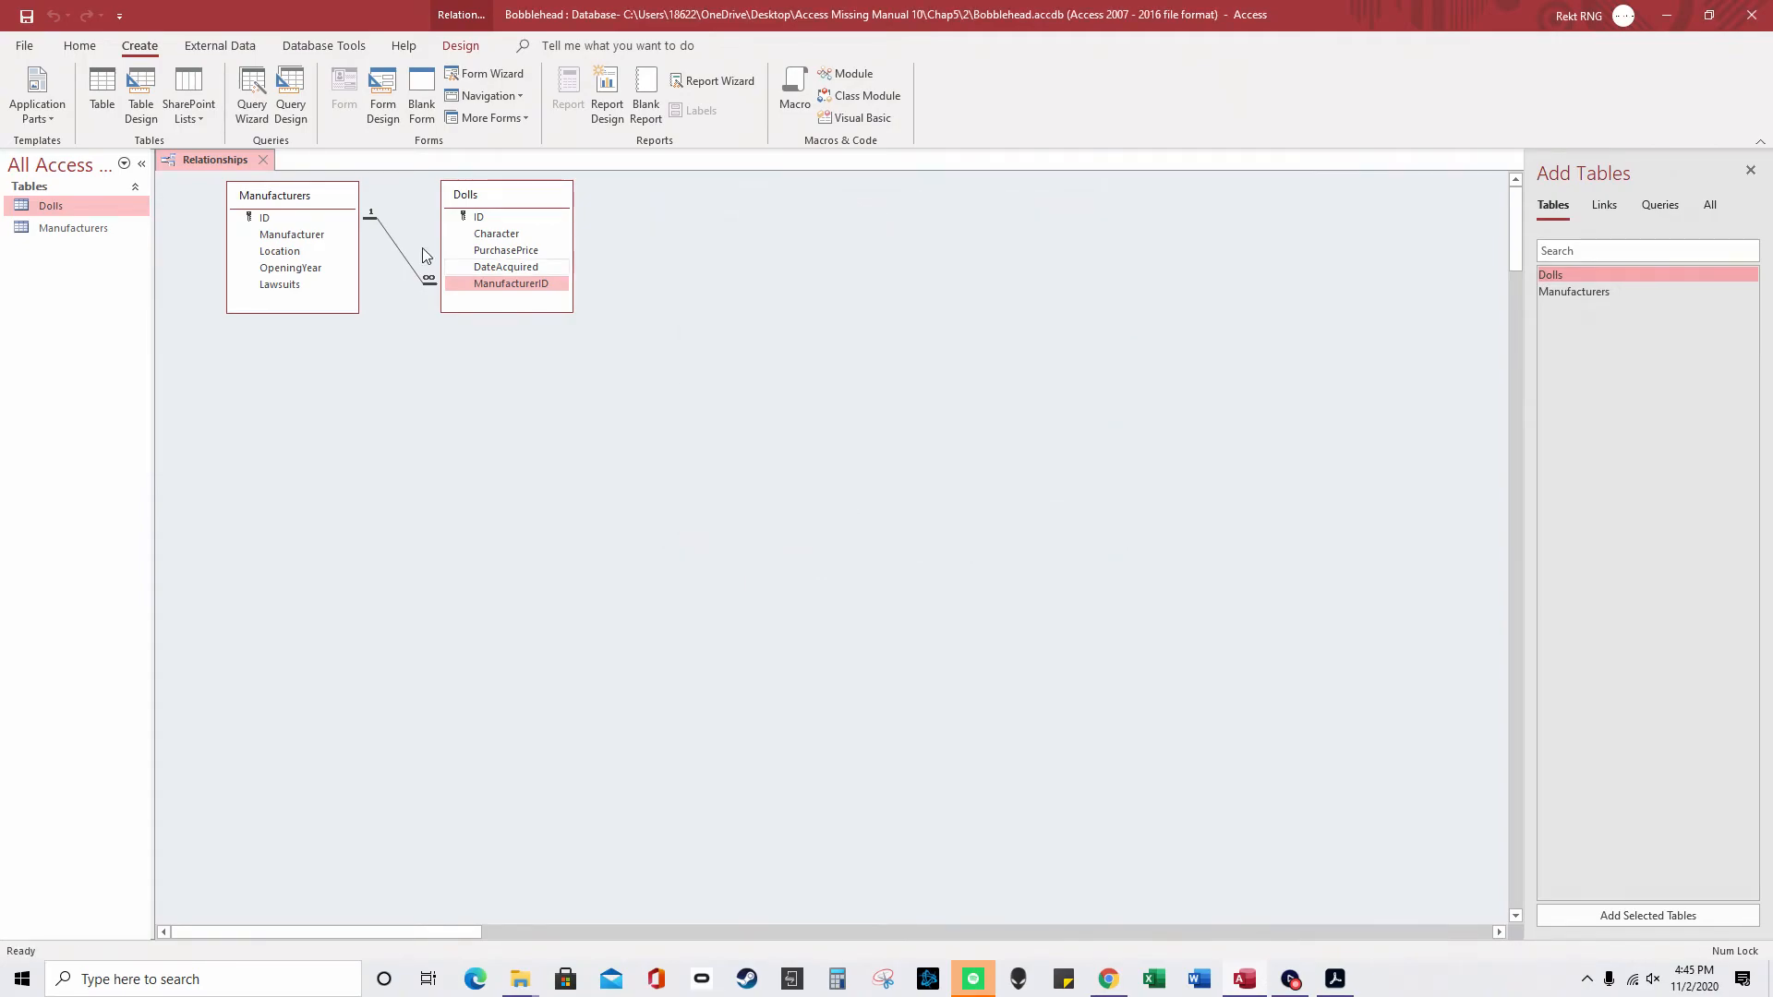
- Start a new design-view query with the Dolls and Manufacturers tables placed side by side
left_click(290, 97)
right_click(655, 335)
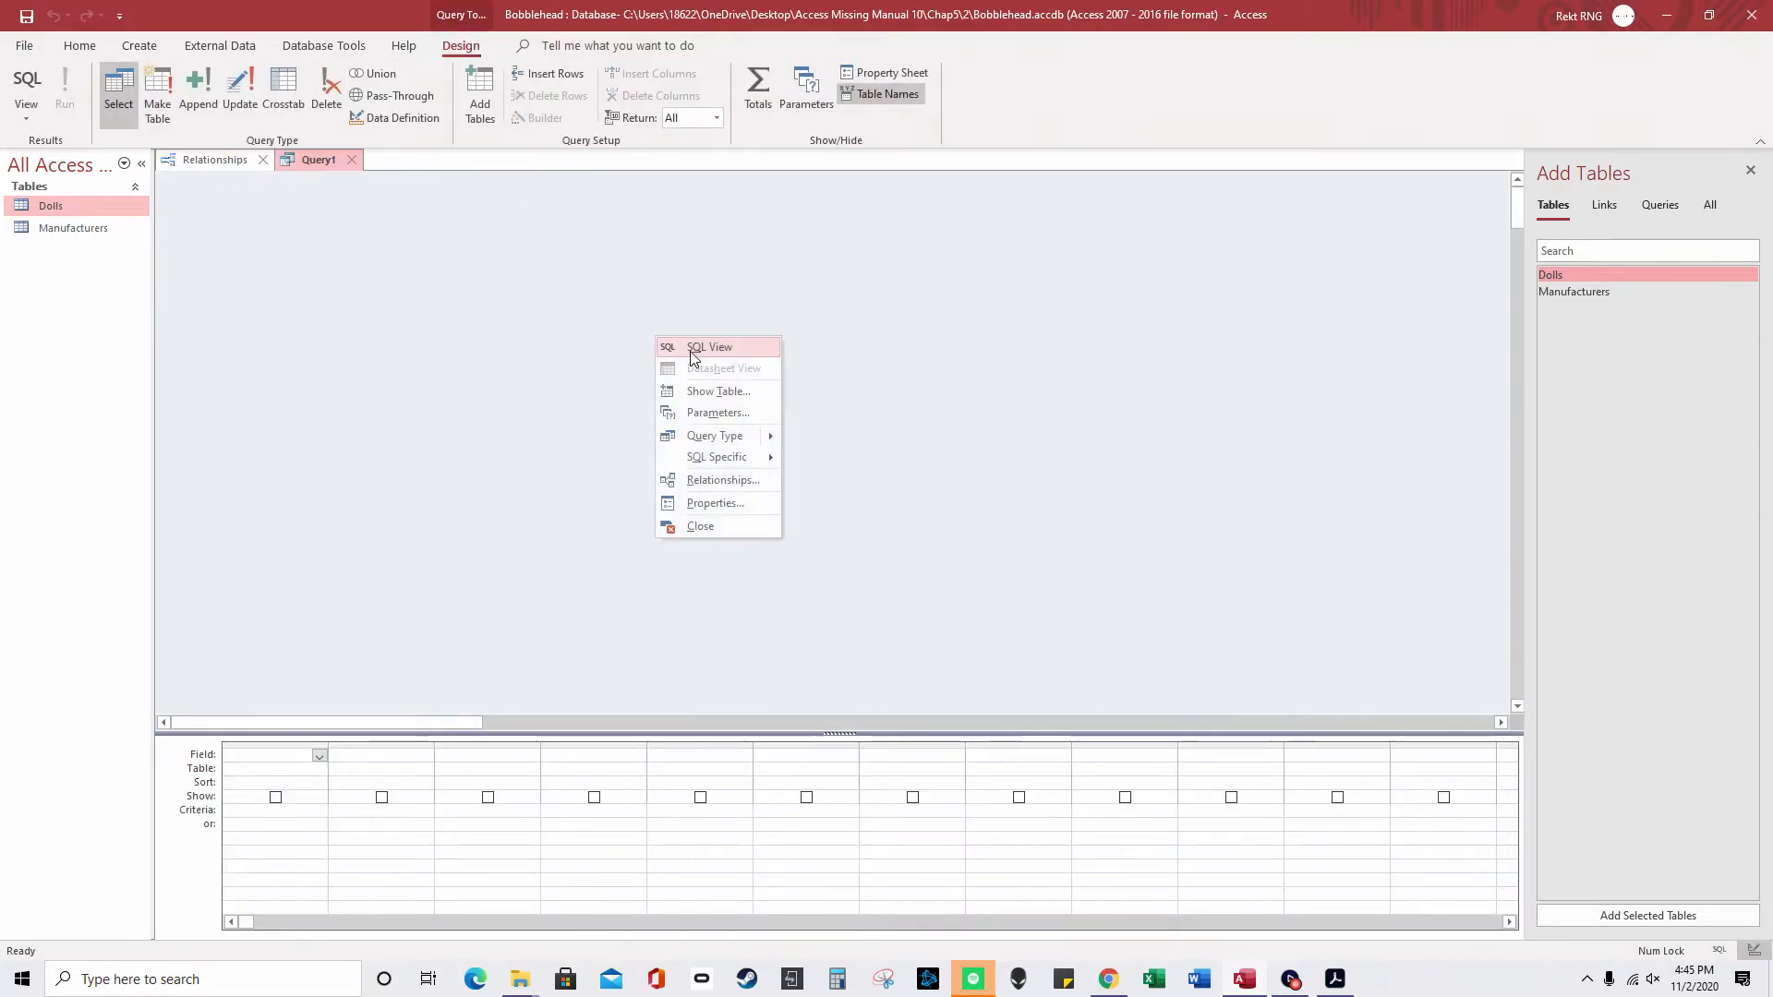
left_click(738, 390)
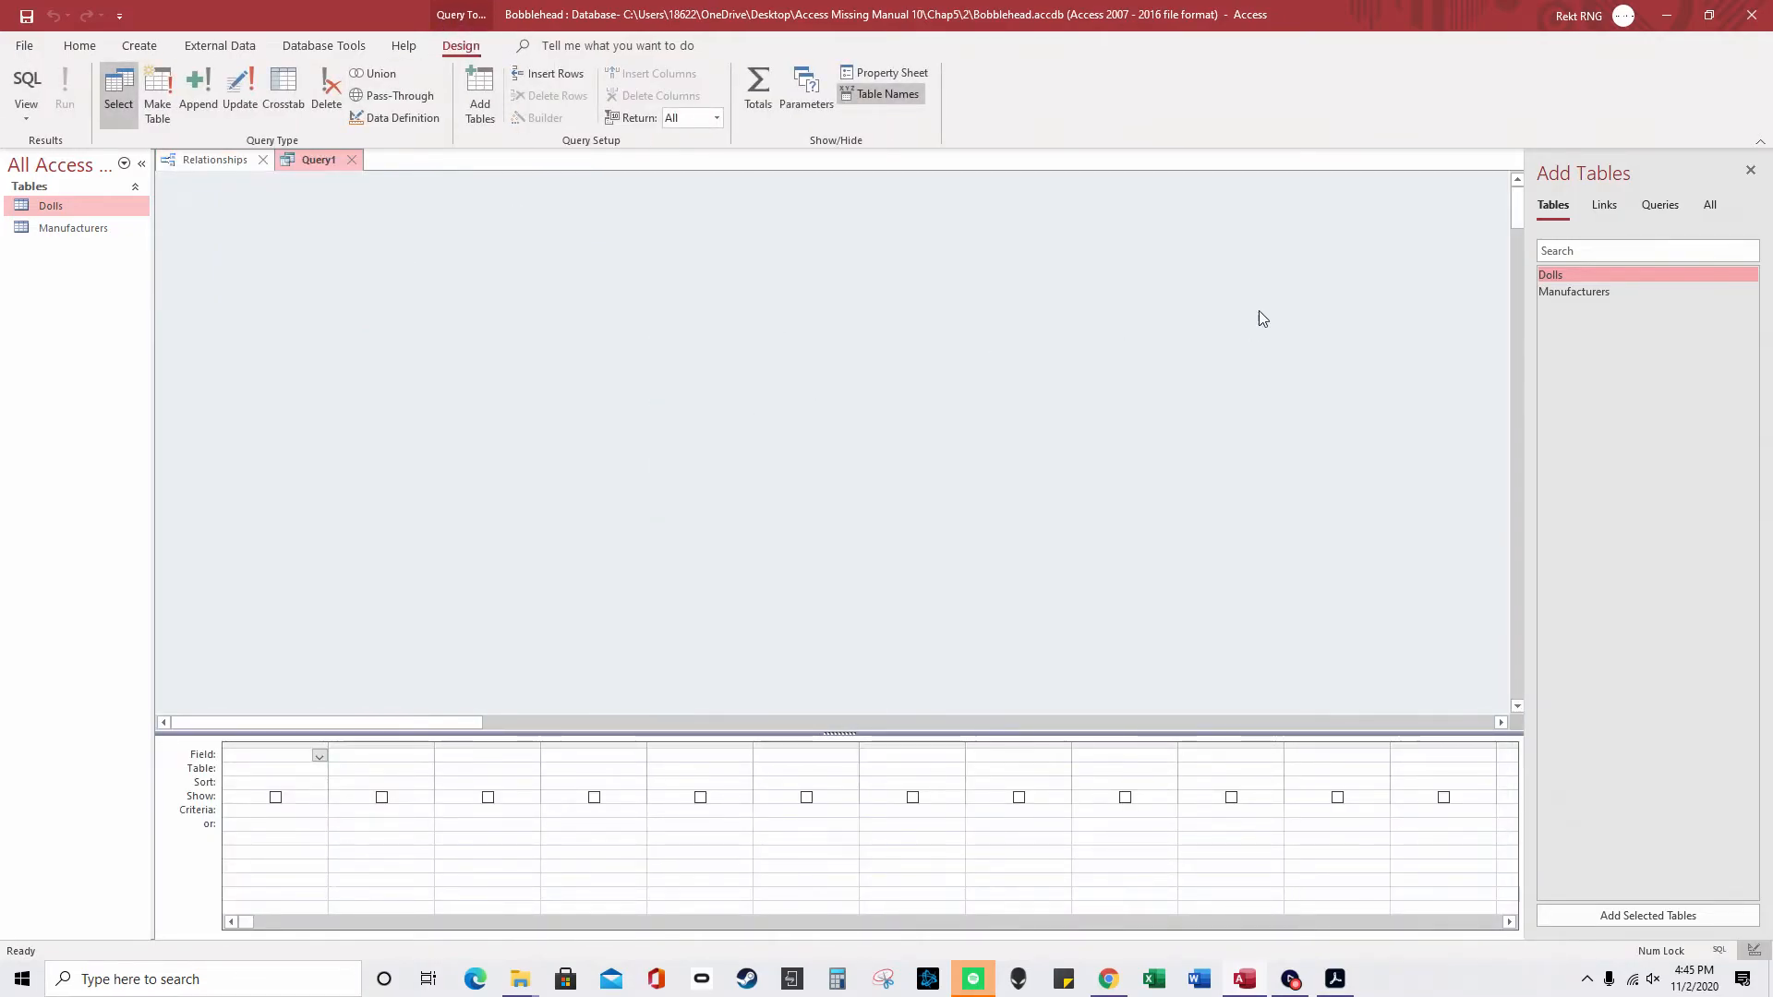
left_click_drag(1570, 276, 792, 381)
left_click_drag(1634, 288, 528, 384)
left_click_drag(845, 385, 787, 386)
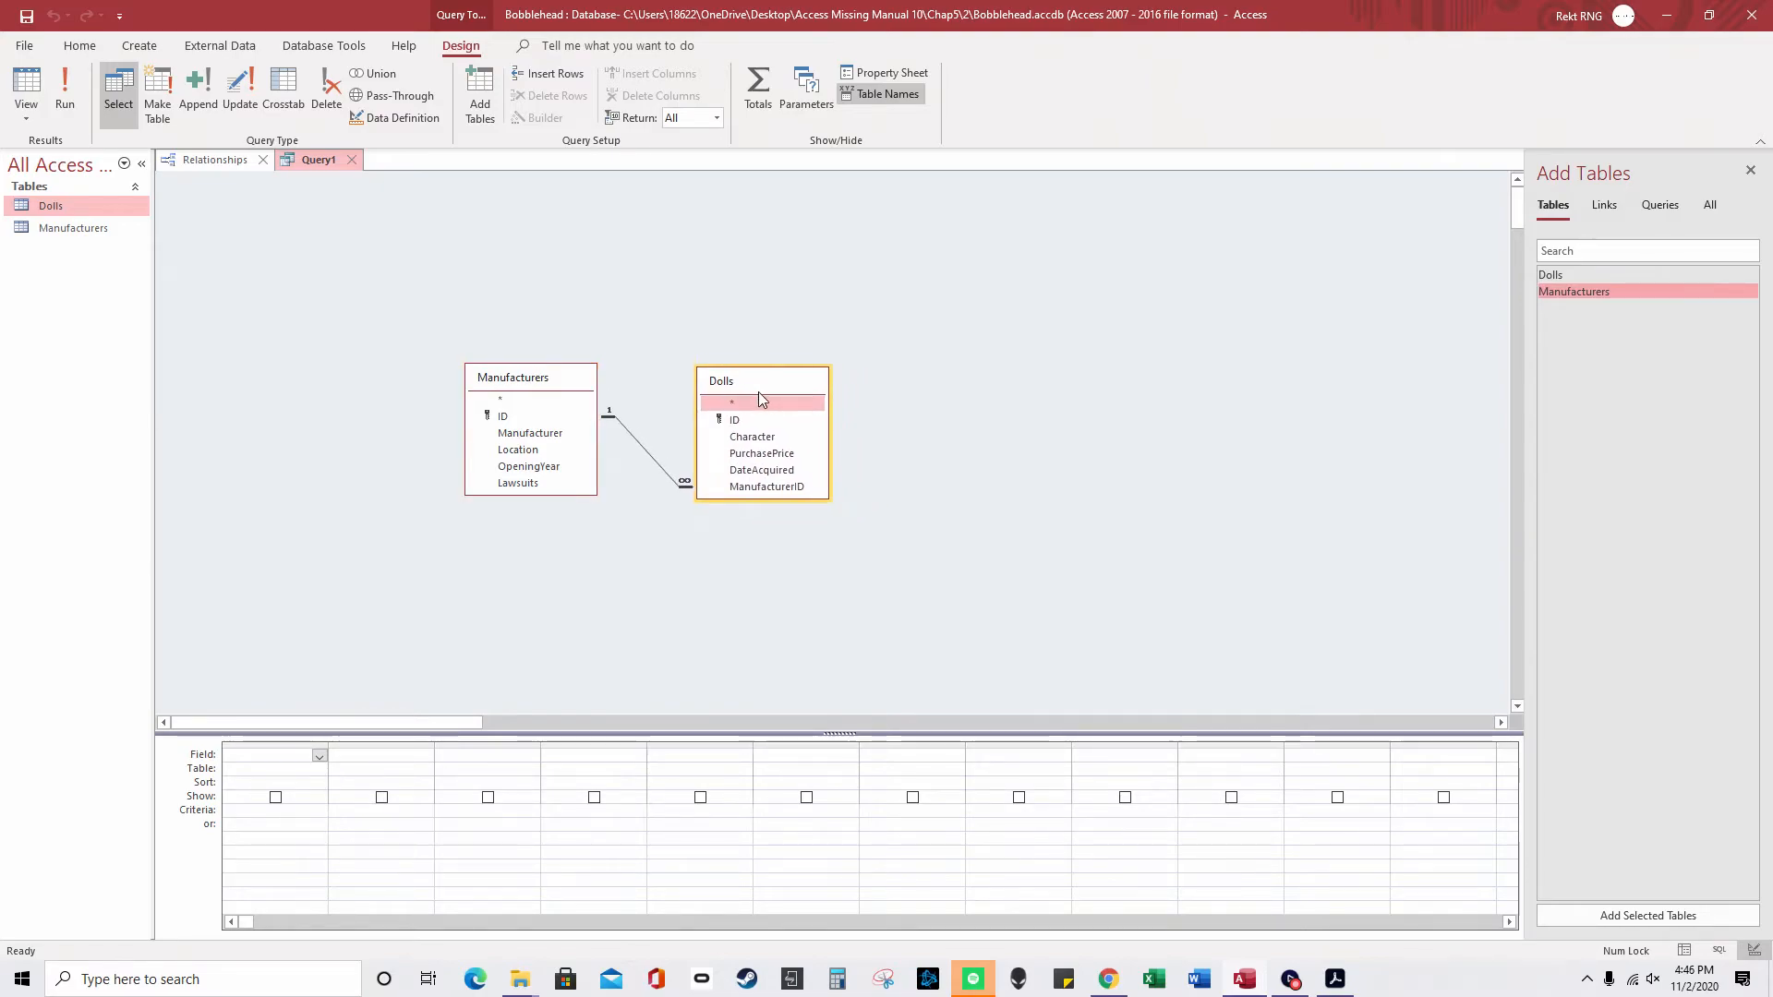
- Add Manufacturer, Character and DateAcquired to the query grid and run it
double_click(554, 433)
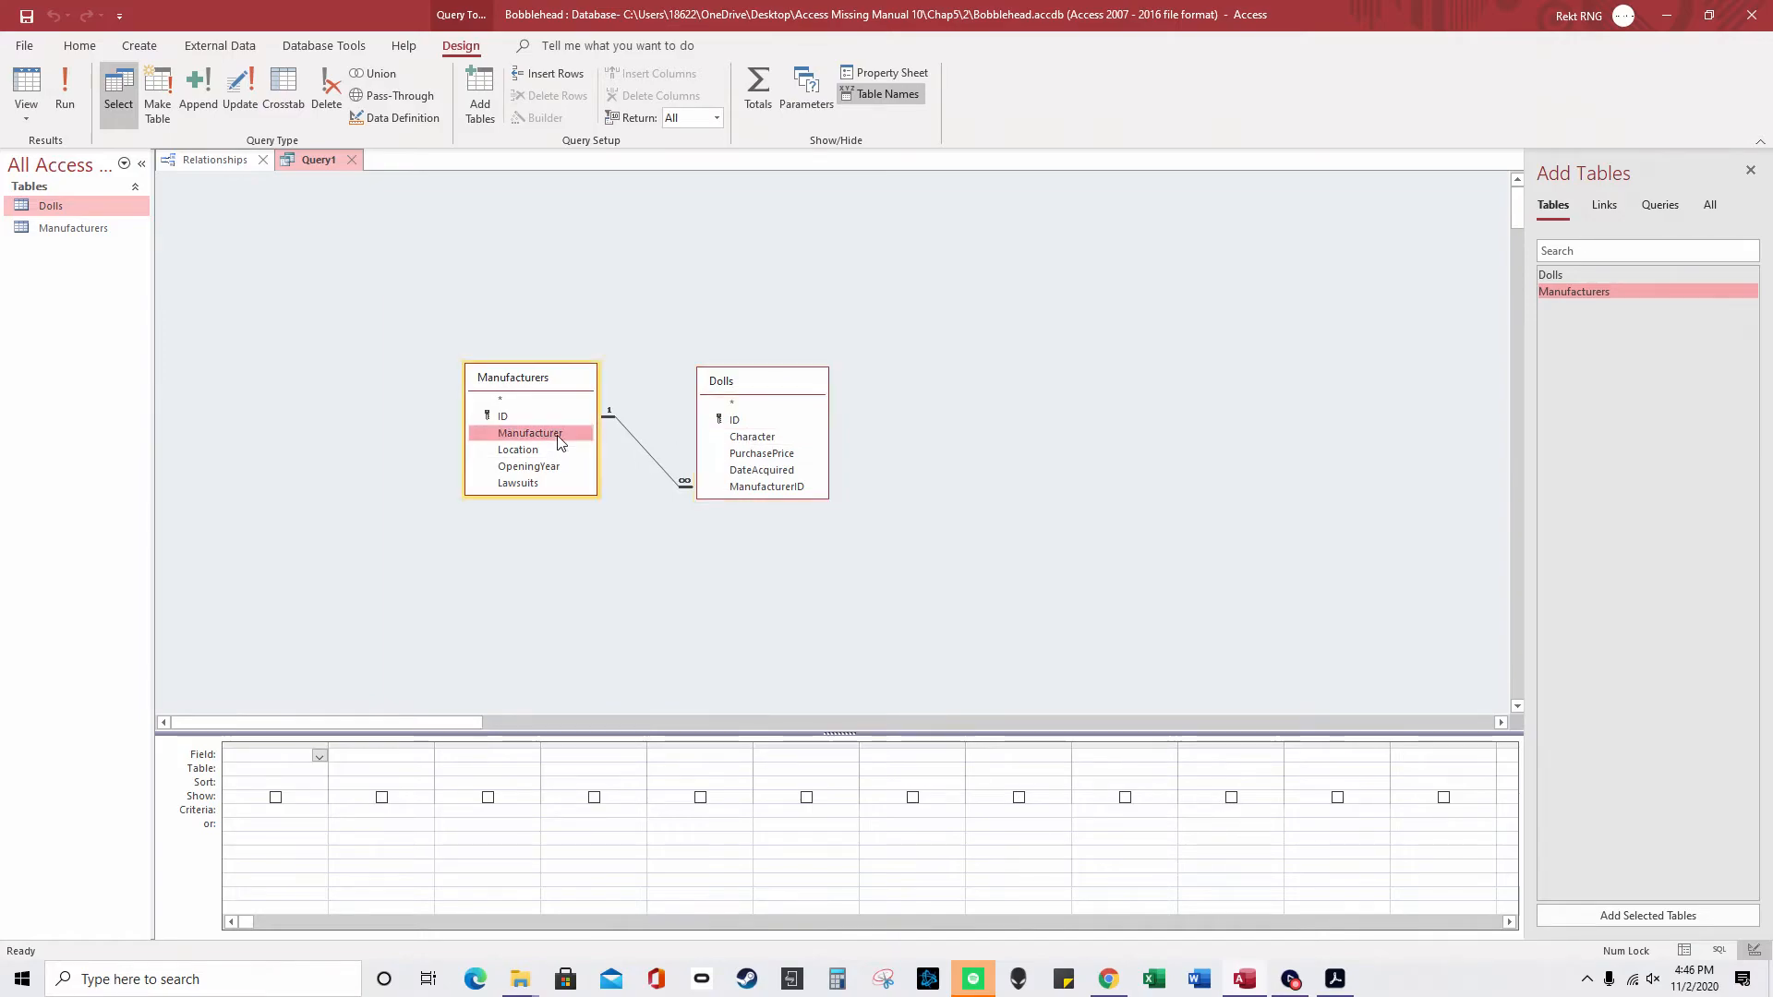
left_click(784, 472)
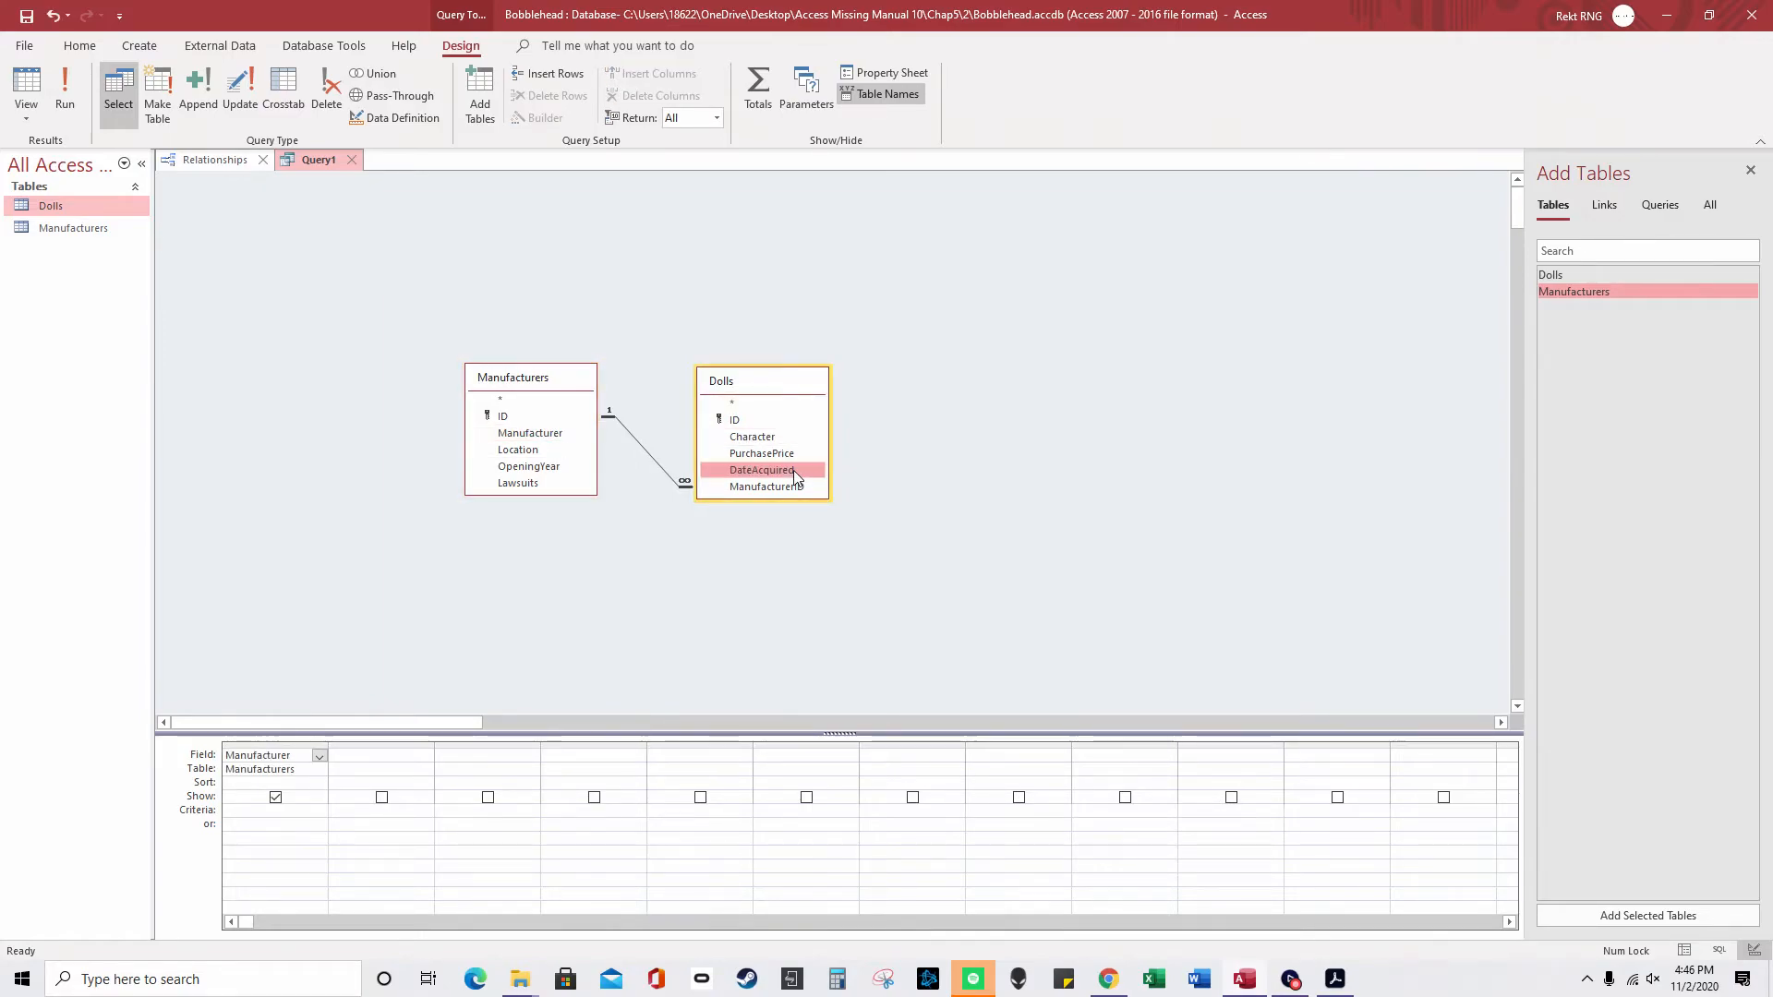
double_click(755, 438)
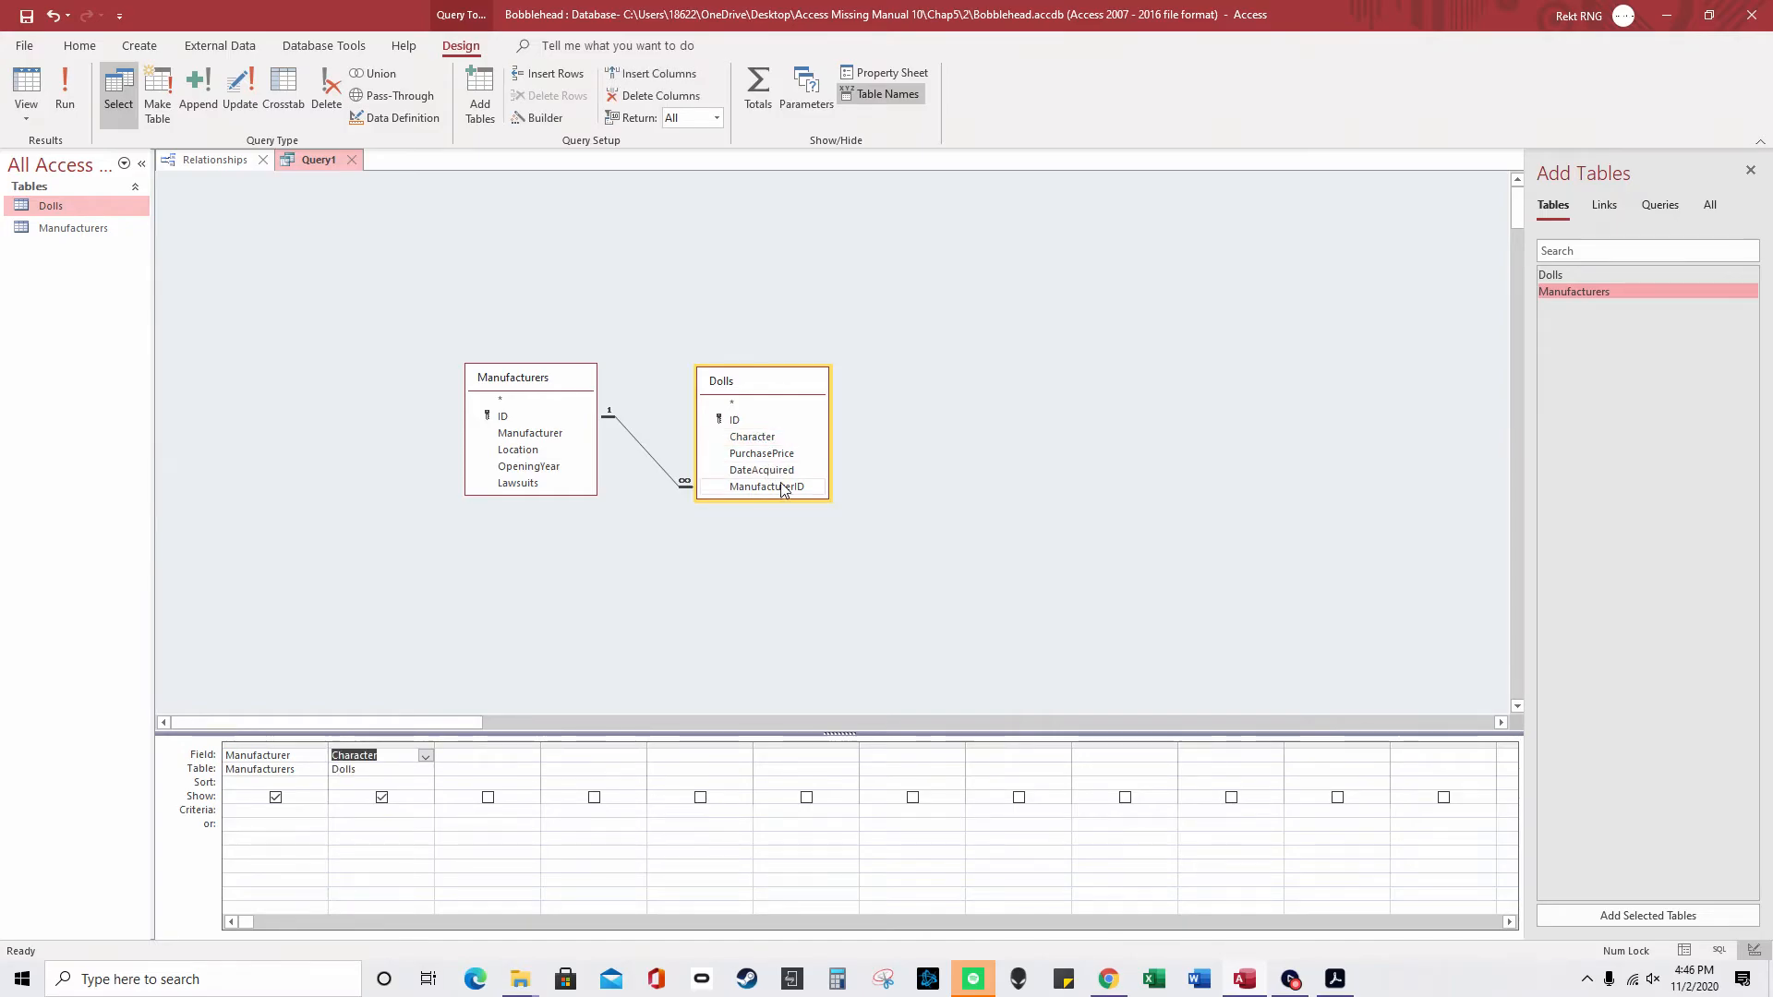
double_click(772, 471)
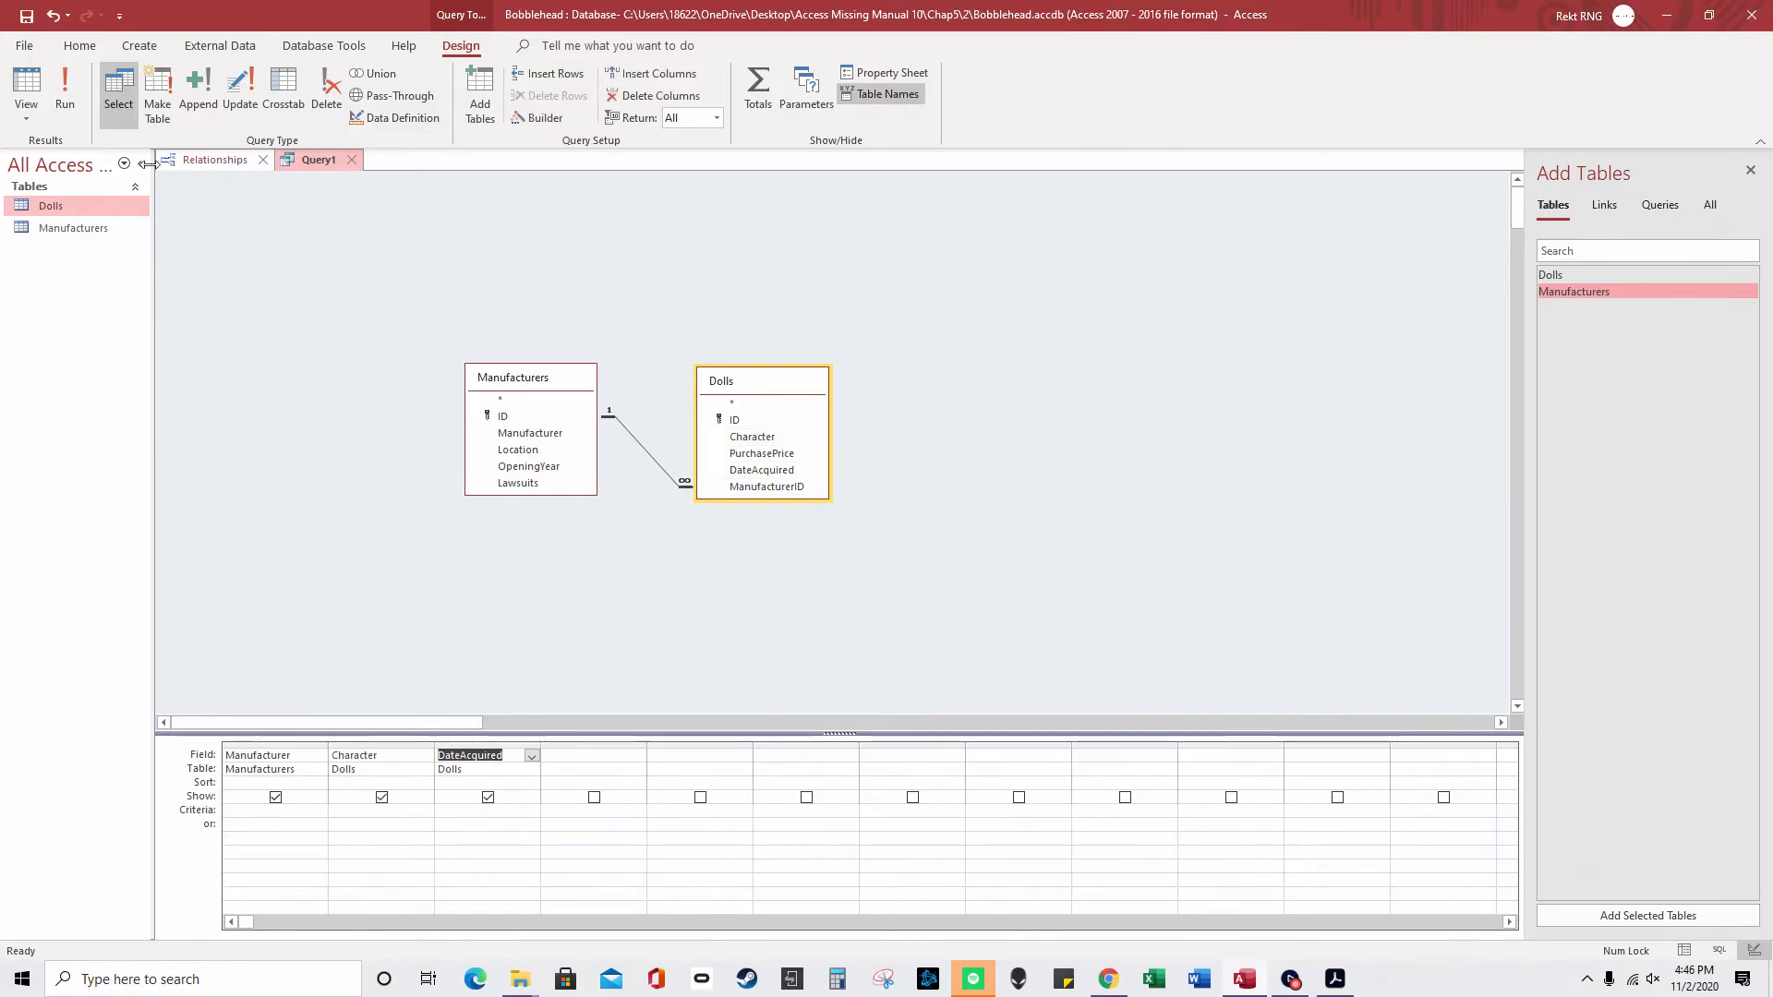
left_click(65, 93)
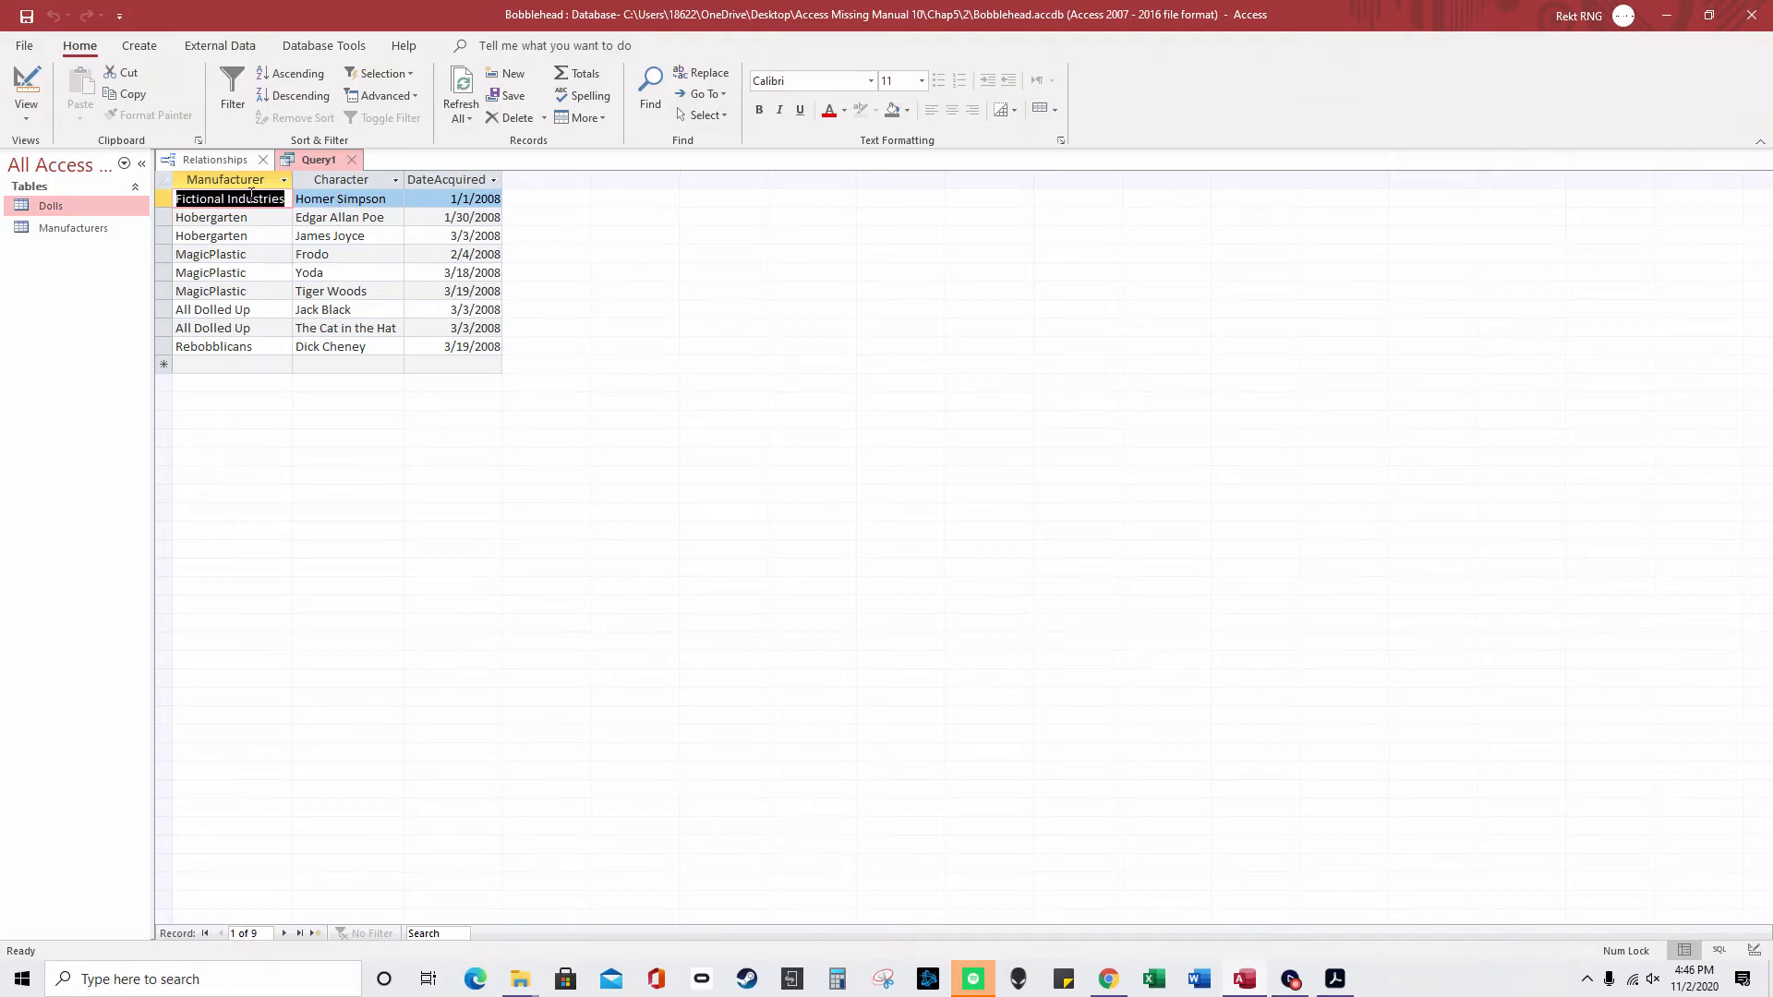
- Review the Manufacturer, Character and DateAcquired result columns, then return to Relationships
left_click(240, 181)
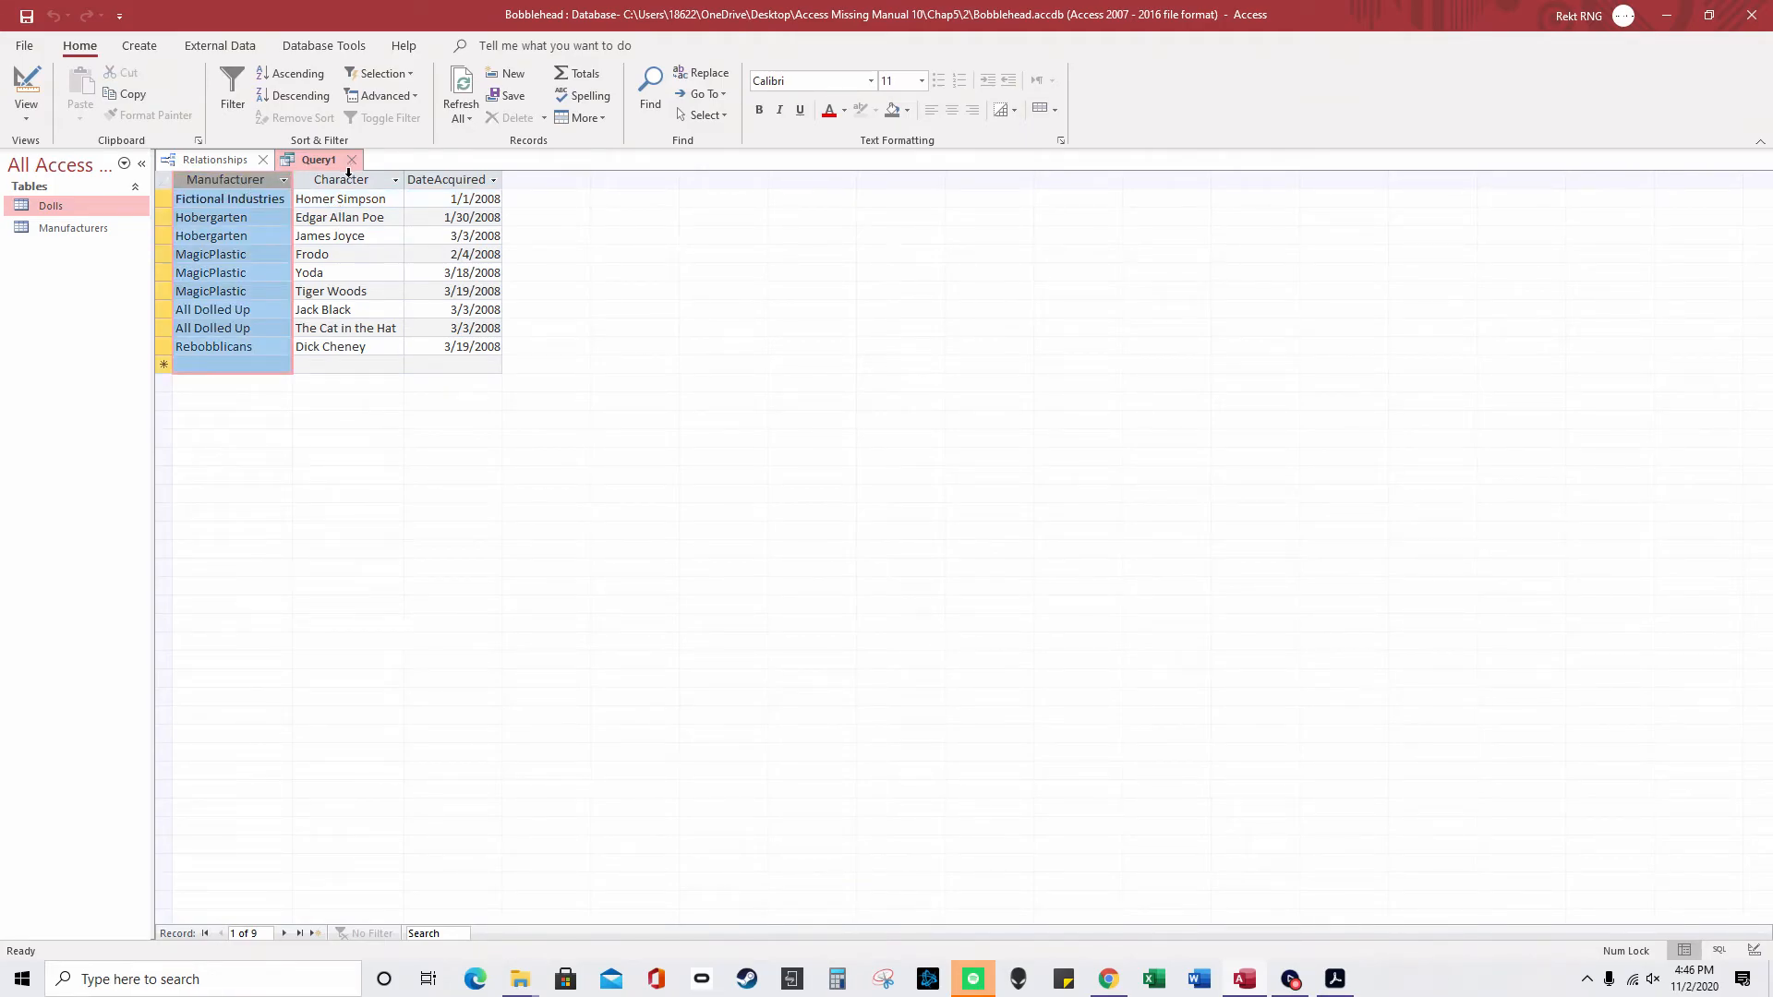
left_click(348, 174)
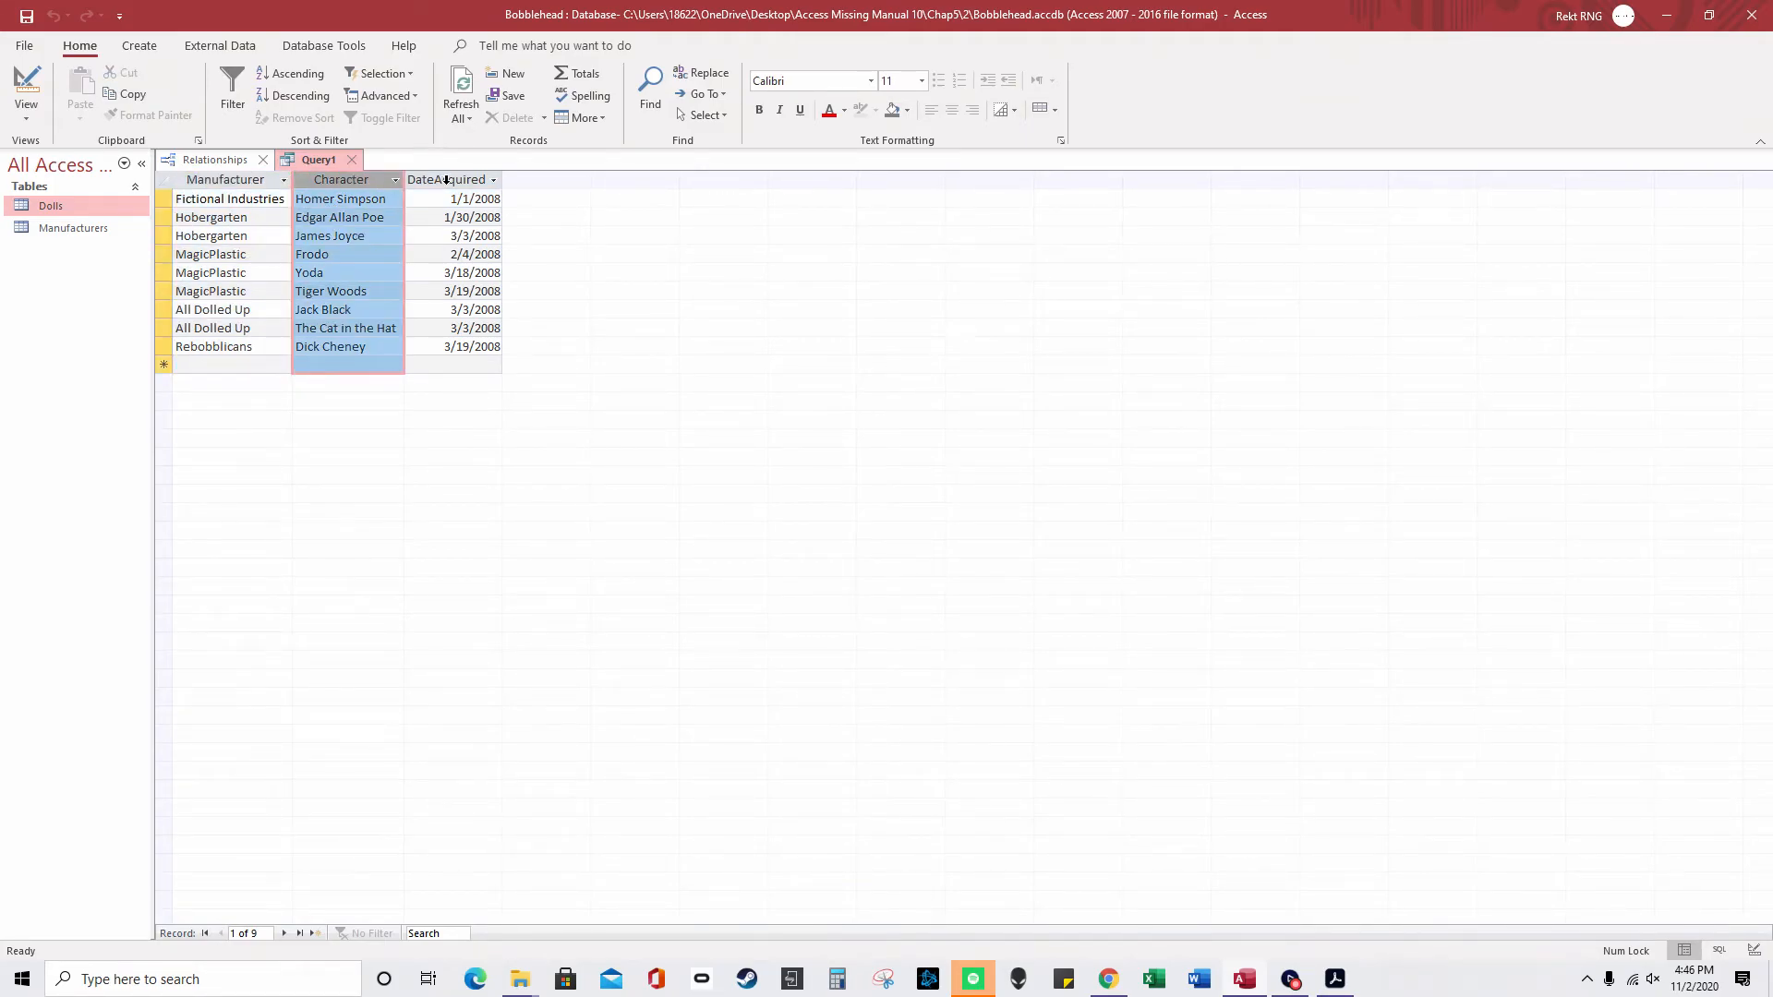
left_click(447, 180)
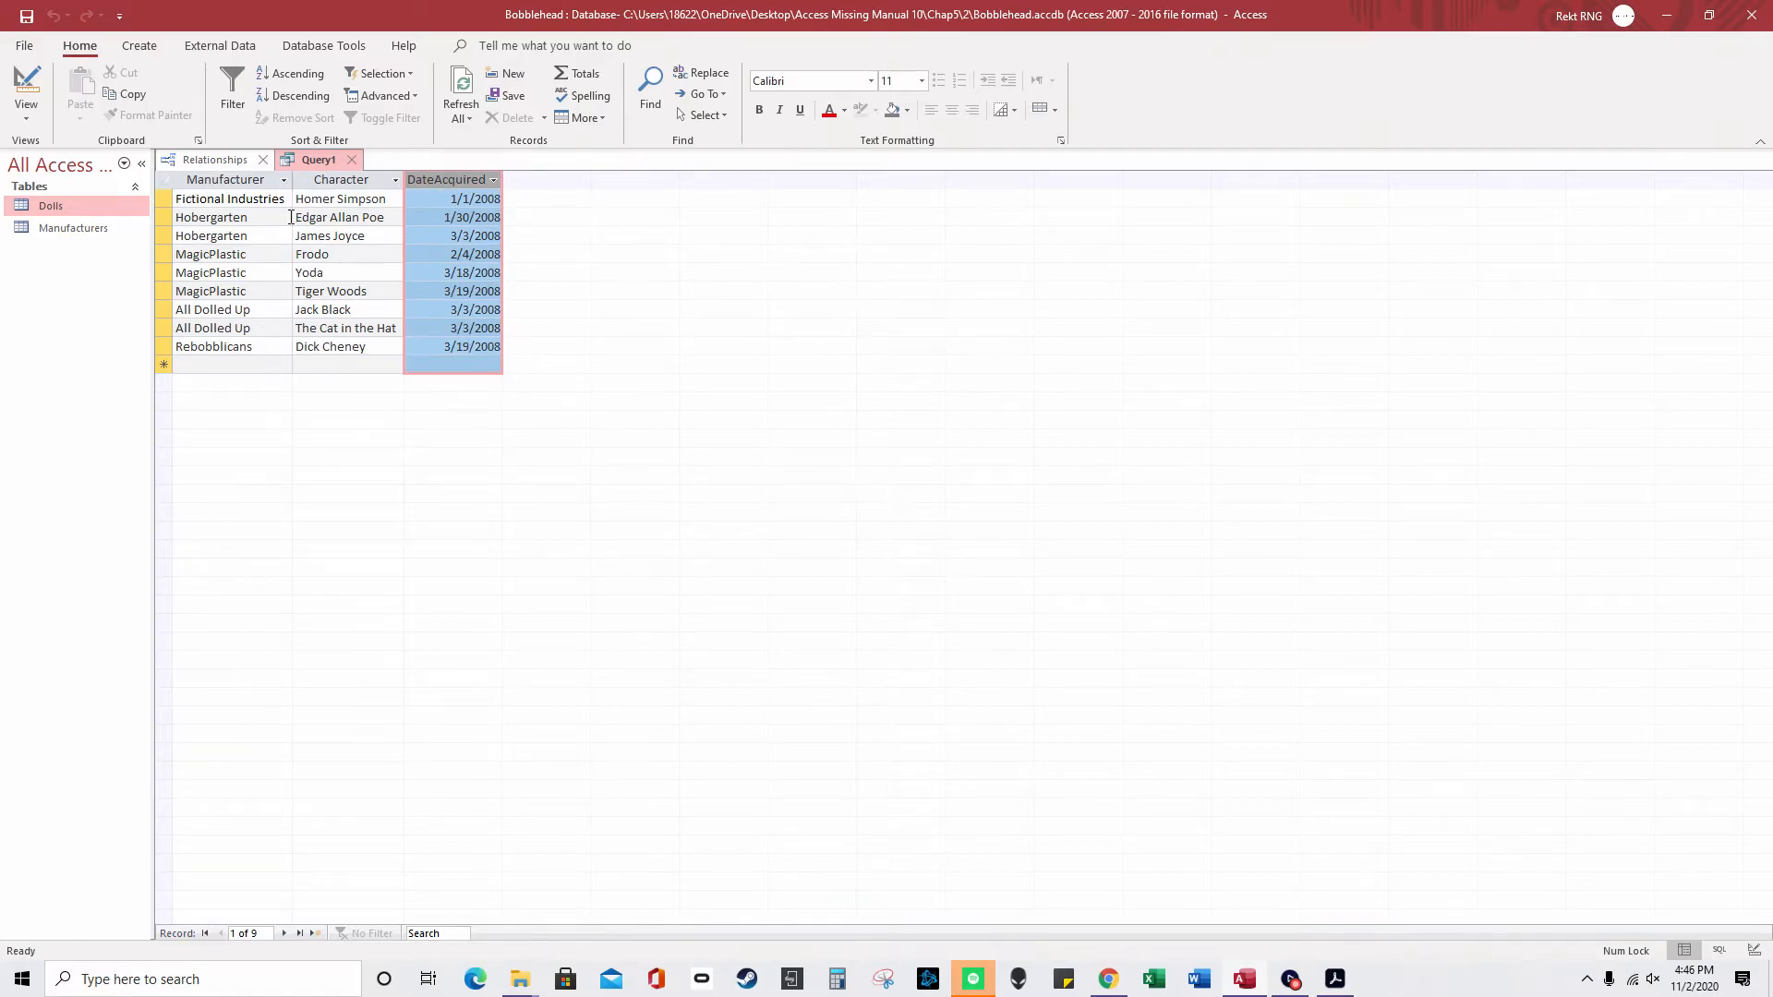
left_click(221, 161)
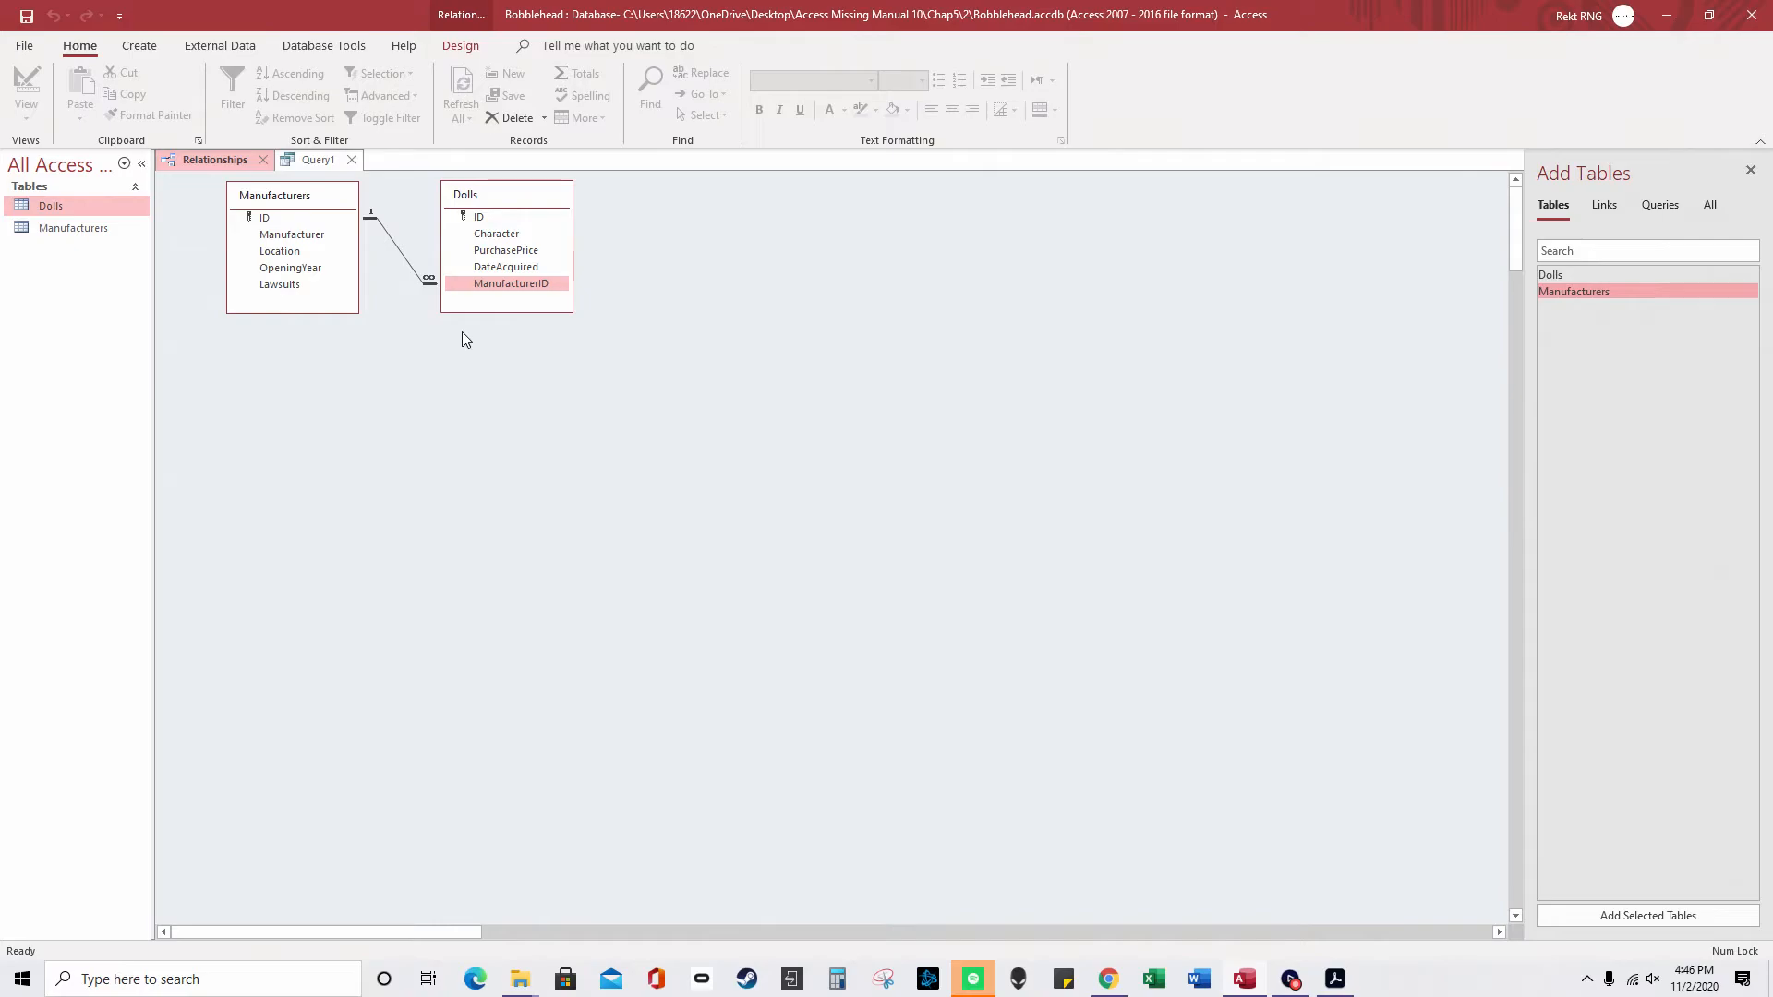
- Drag Manufacturers ID onto Dolls ManufacturerID, then open the Dolls table datasheet
left_click(320, 222)
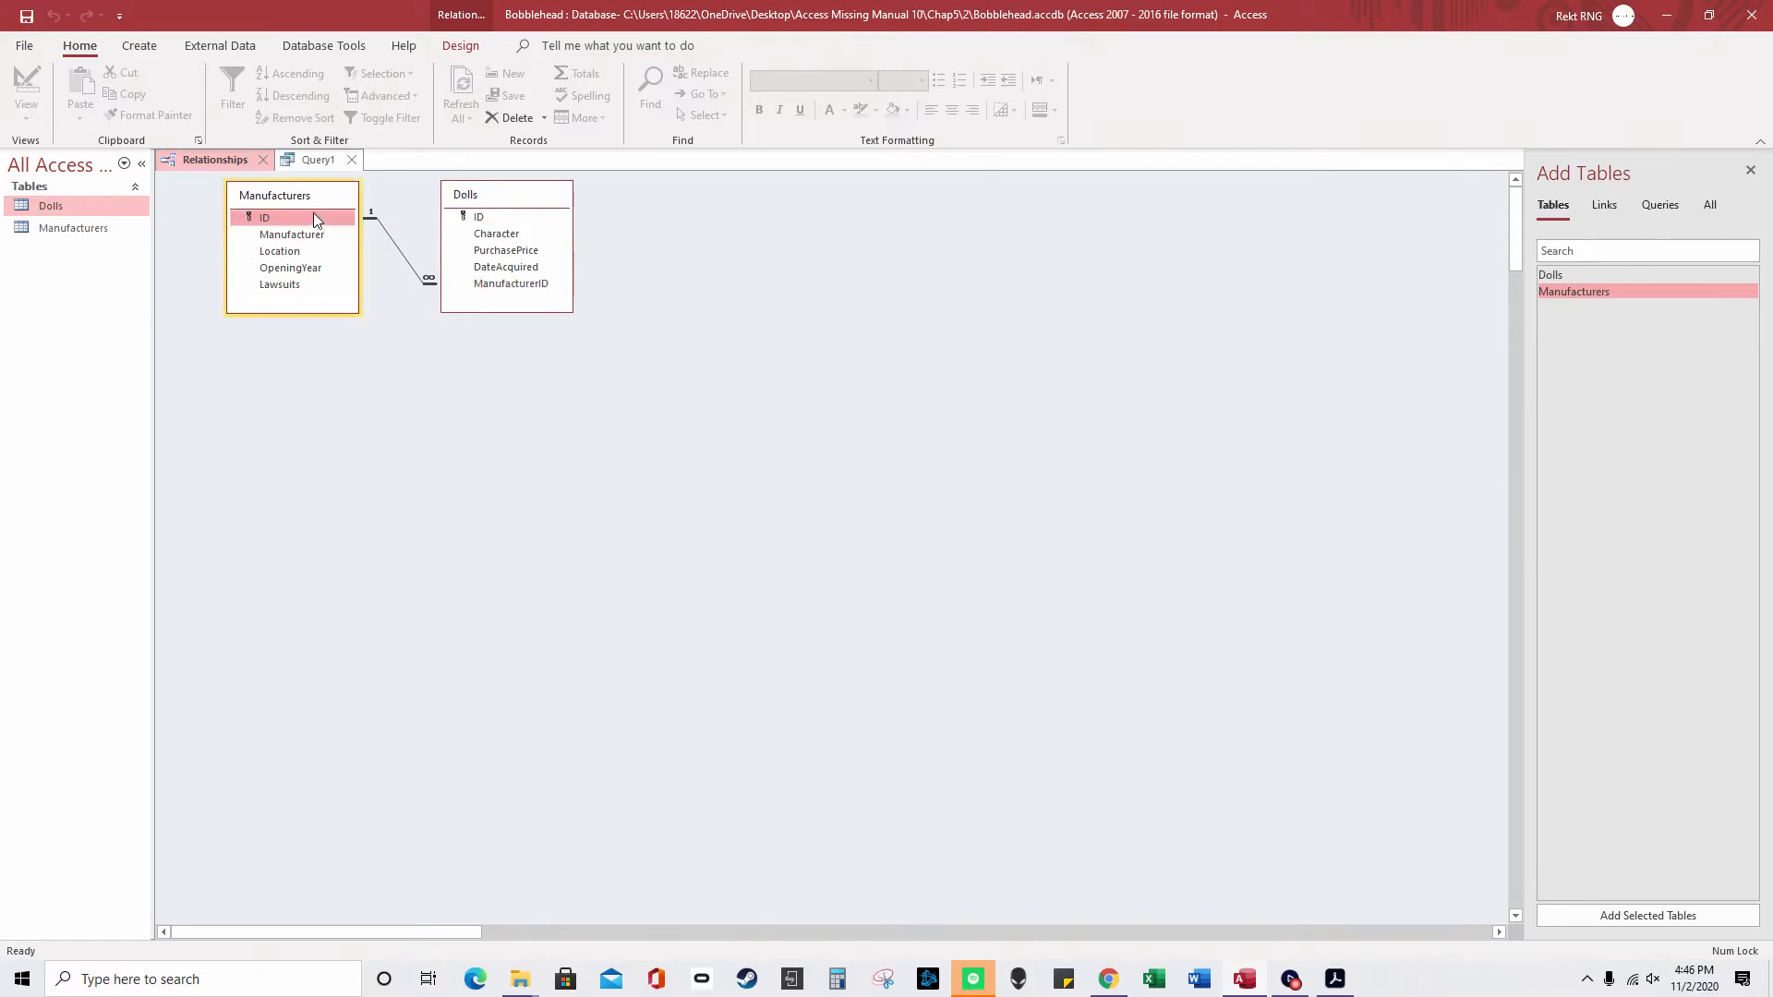
left_click(265, 218)
left_click_drag(302, 220, 491, 289)
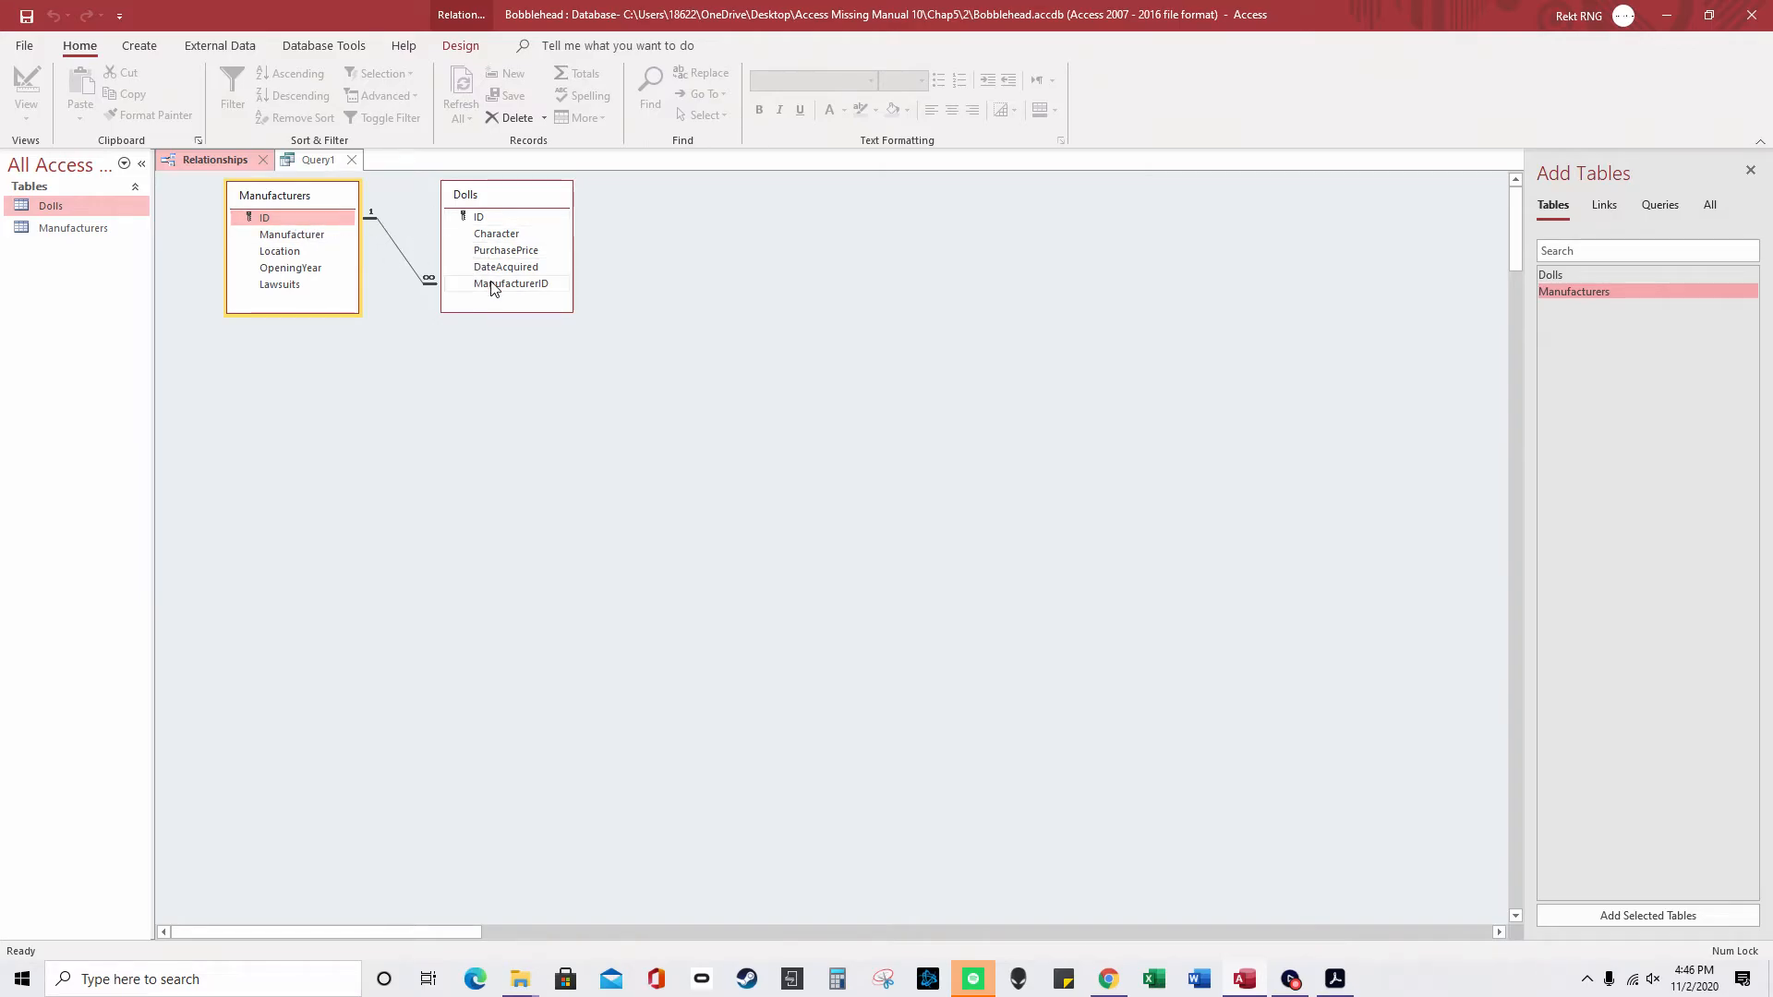
left_click(311, 161)
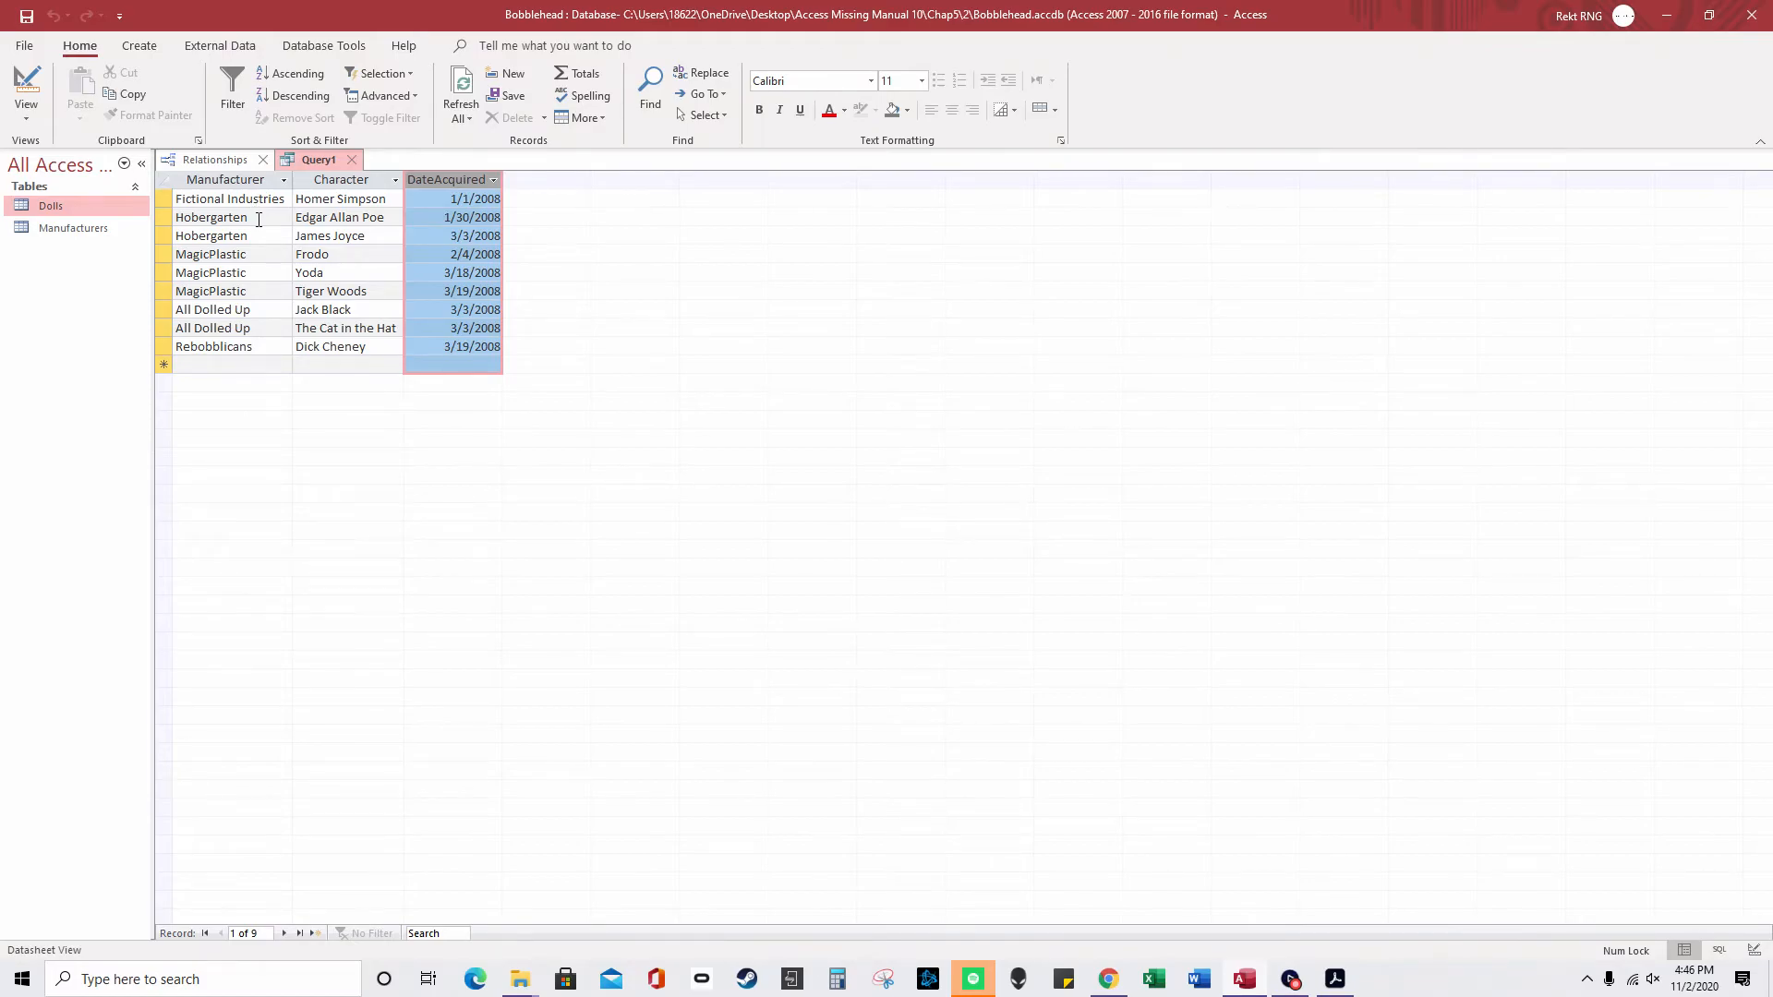
double_click(64, 206)
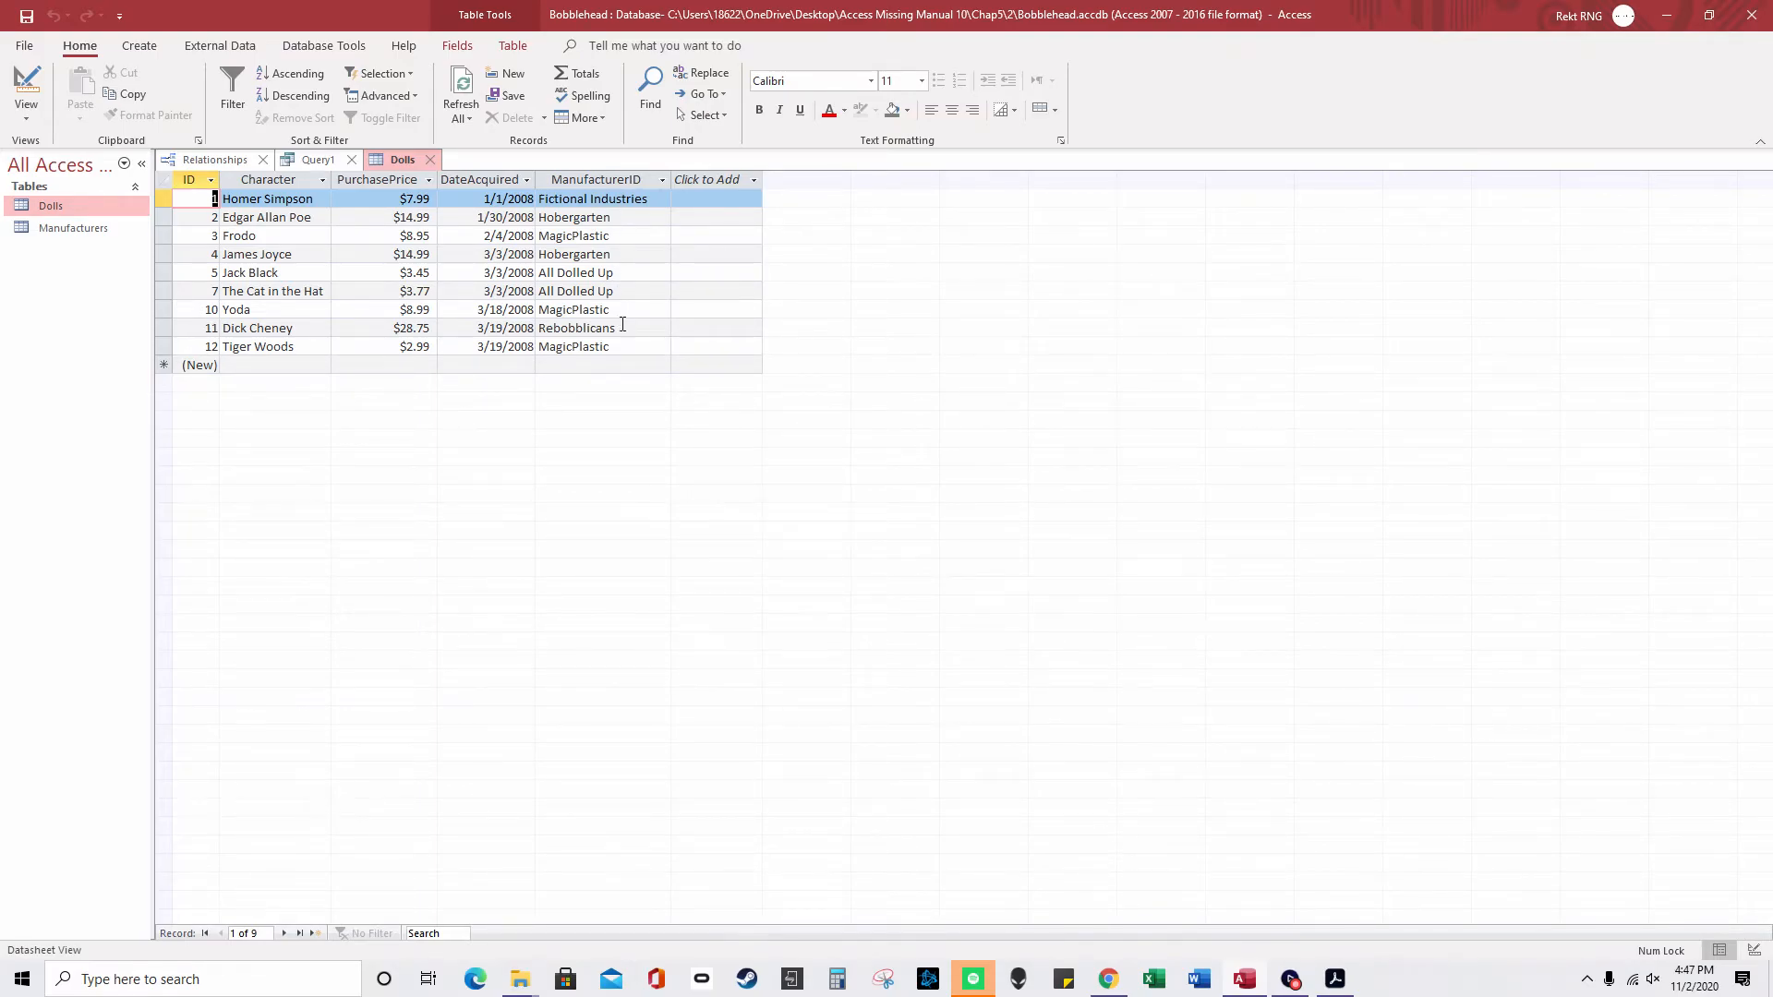
- Inspect Dick Cheney's manufacturer in Dolls and the Rebobblicans row in Query1
double_click(622, 325)
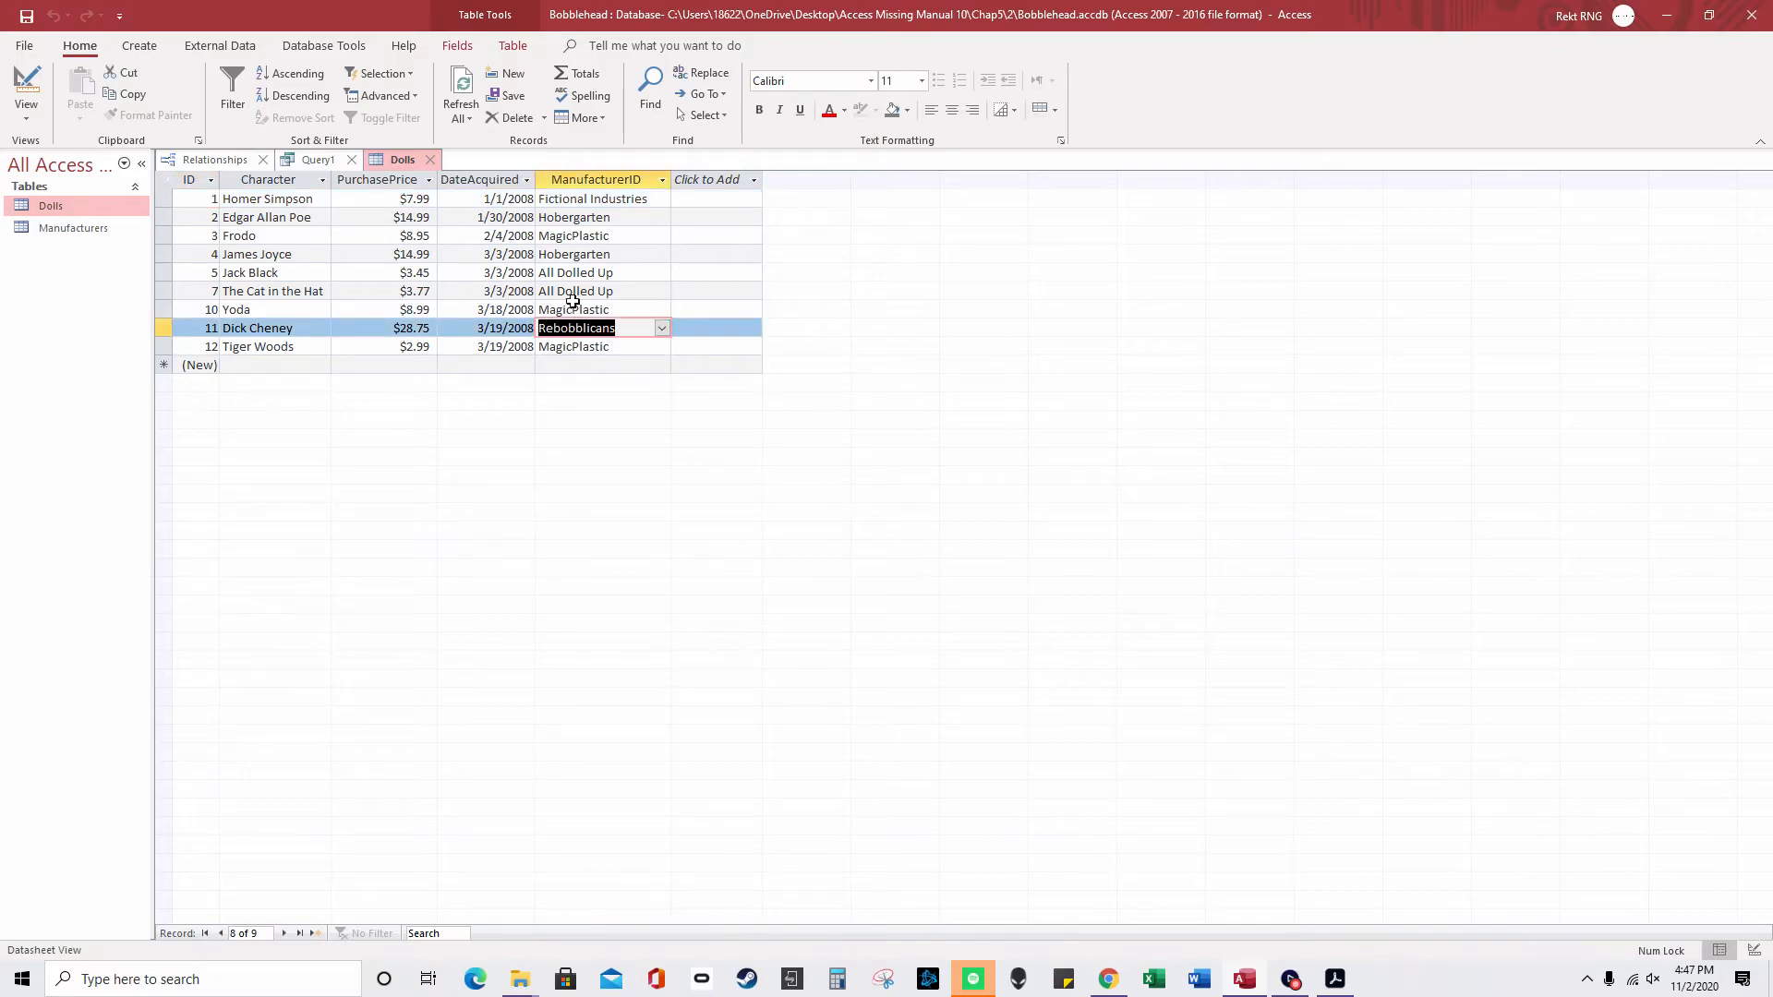
left_click(323, 162)
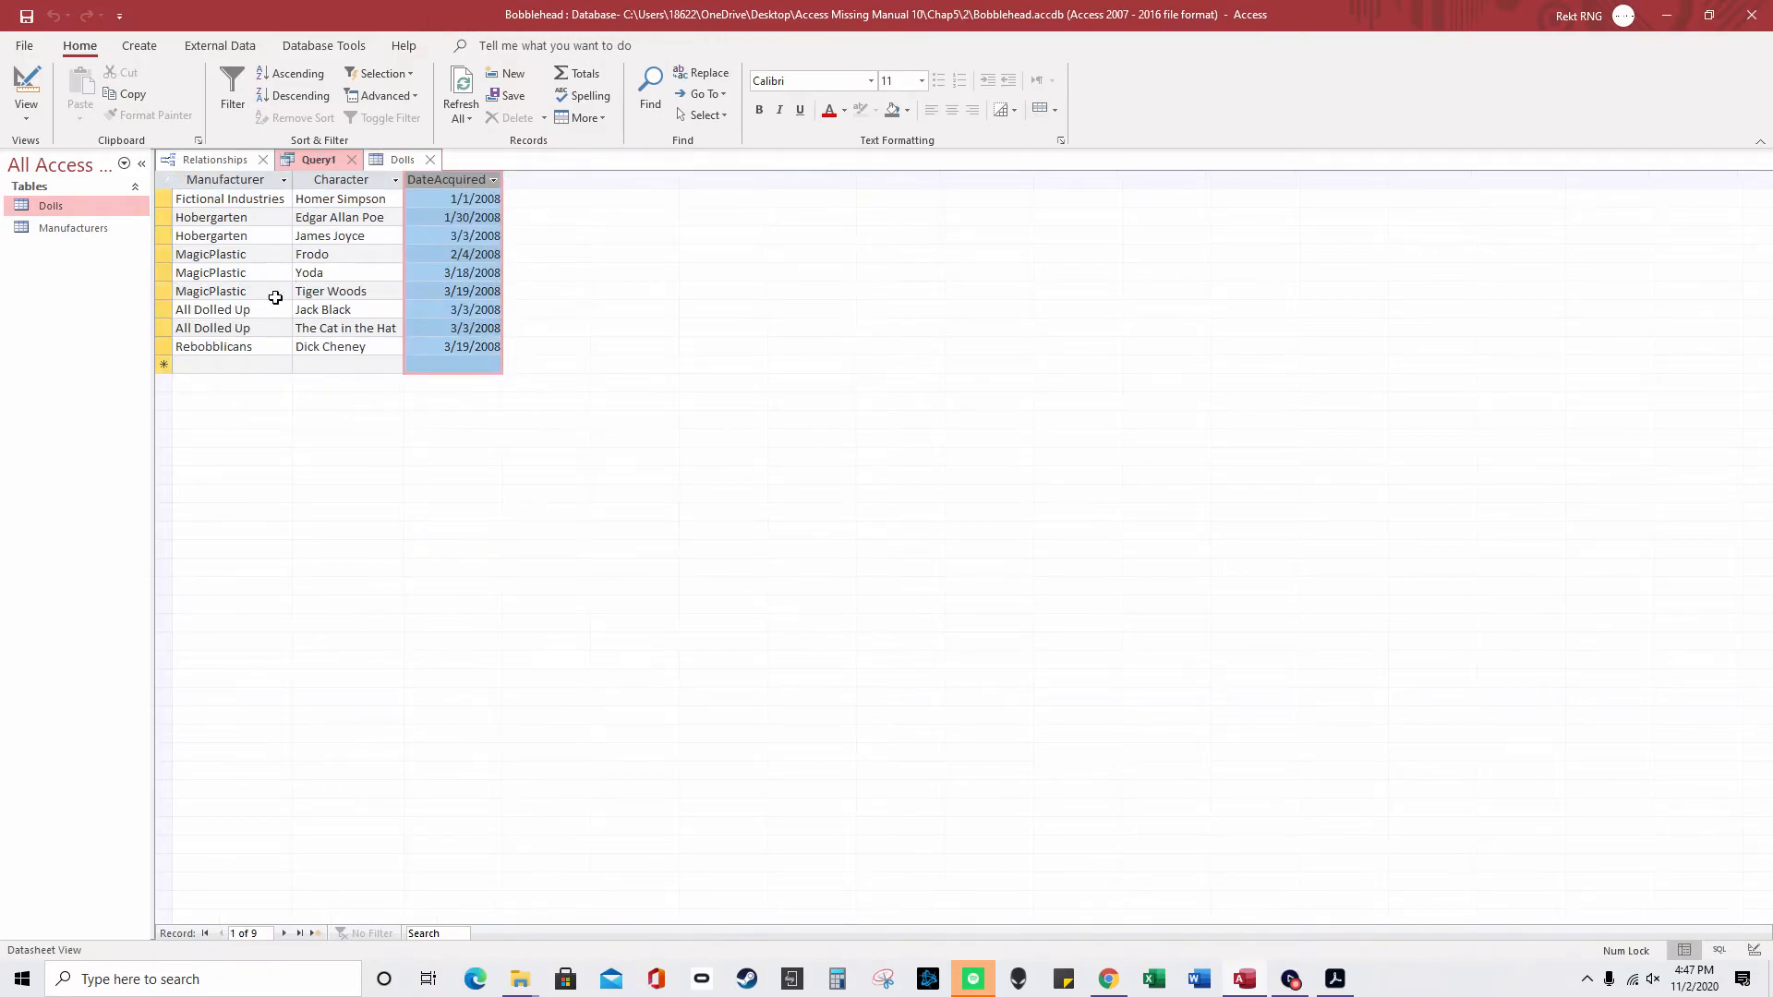
double_click(256, 345)
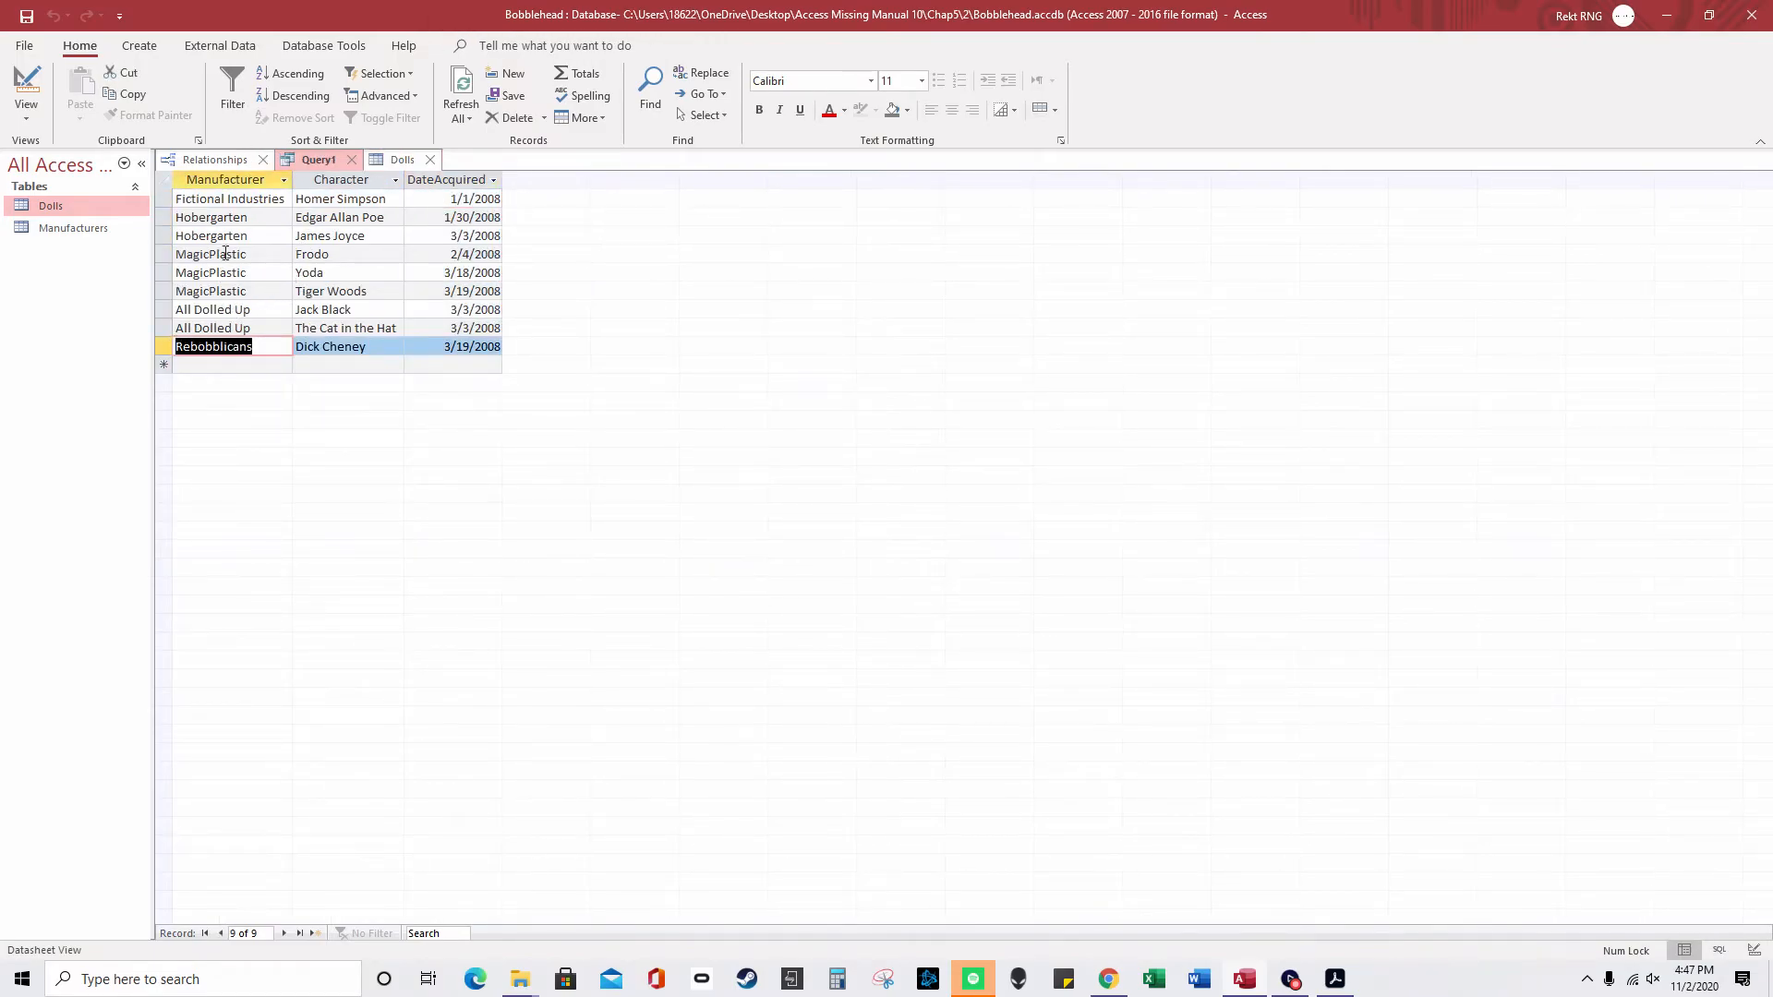
- Sort Query1 by Manufacturer ascending and view the sorted results
right_click(300, 161)
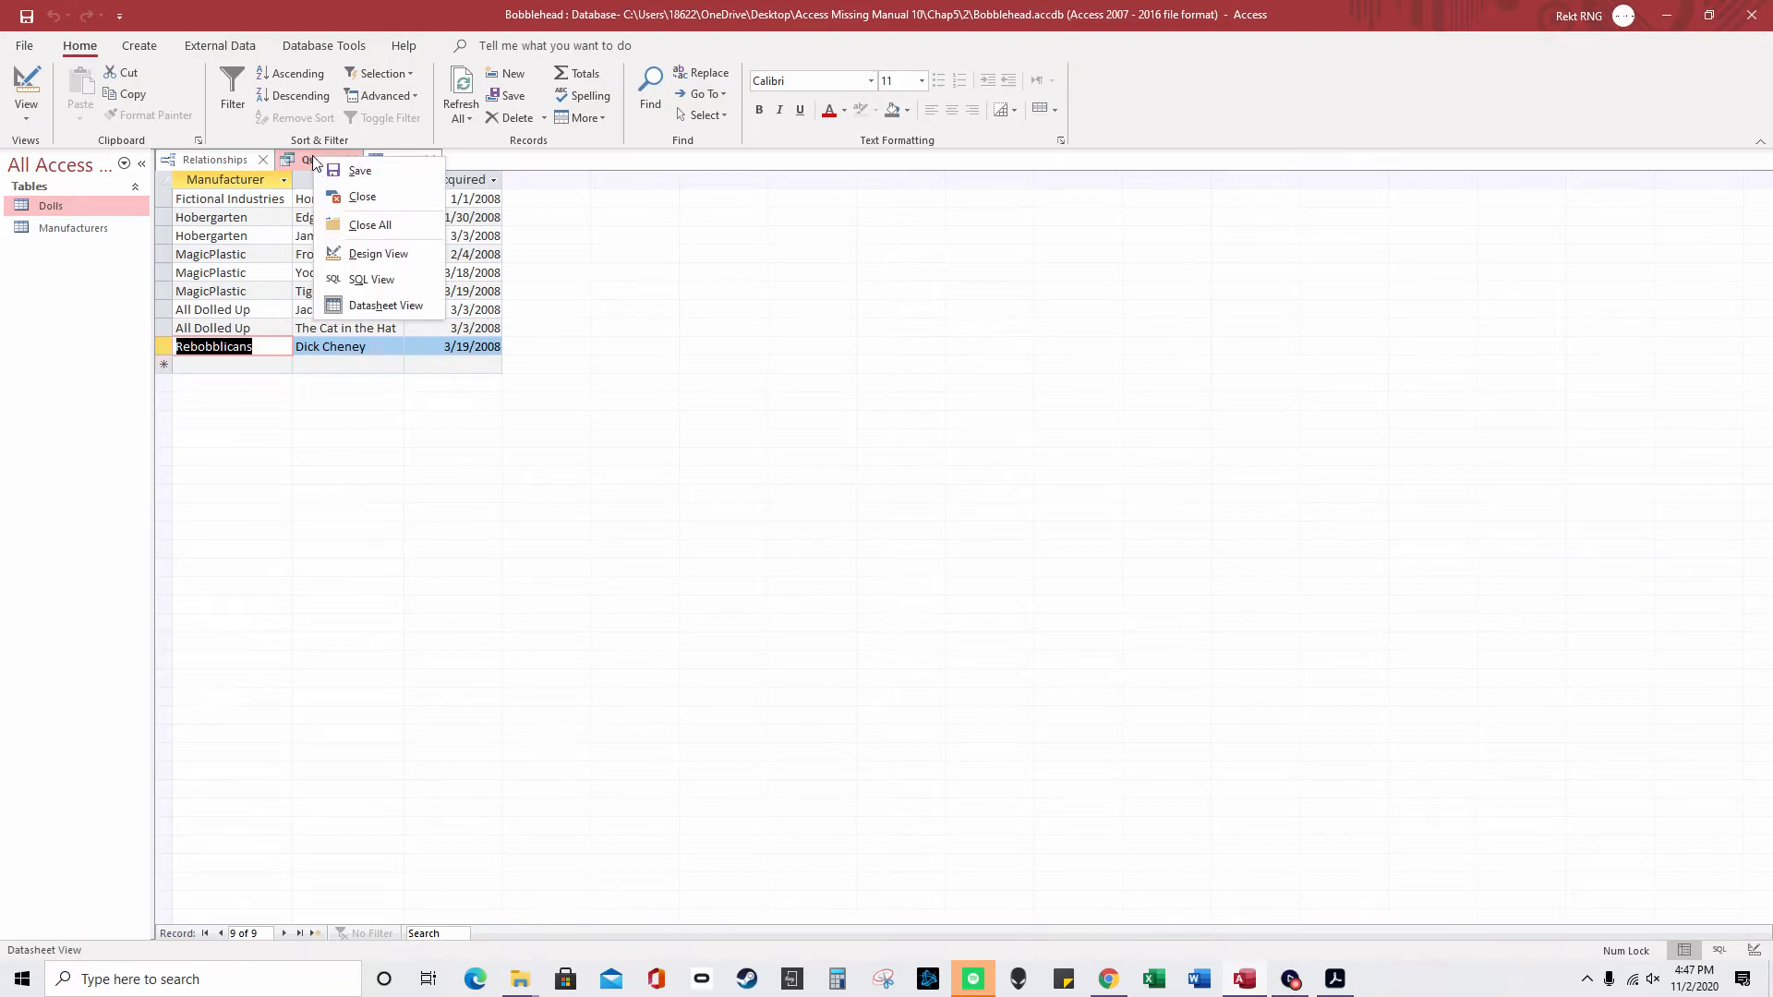
left_click(377, 269)
left_click(314, 783)
left_click(318, 784)
left_click(254, 796)
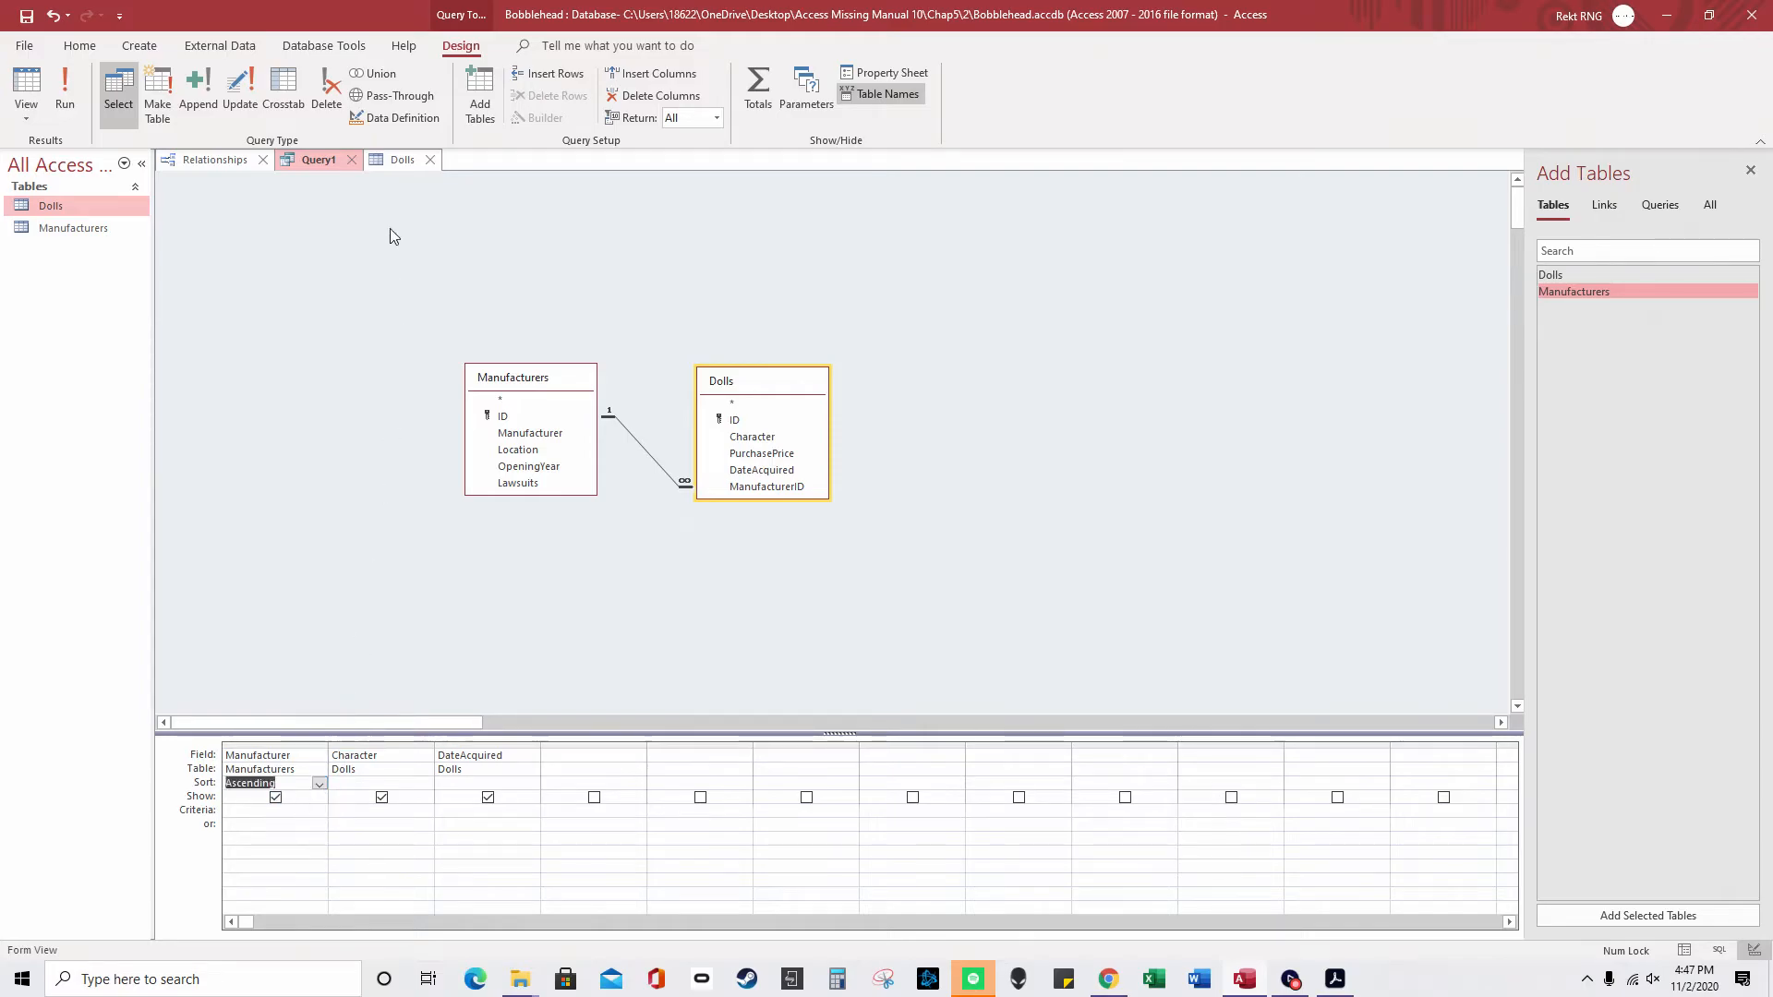
right_click(324, 159)
left_click(398, 308)
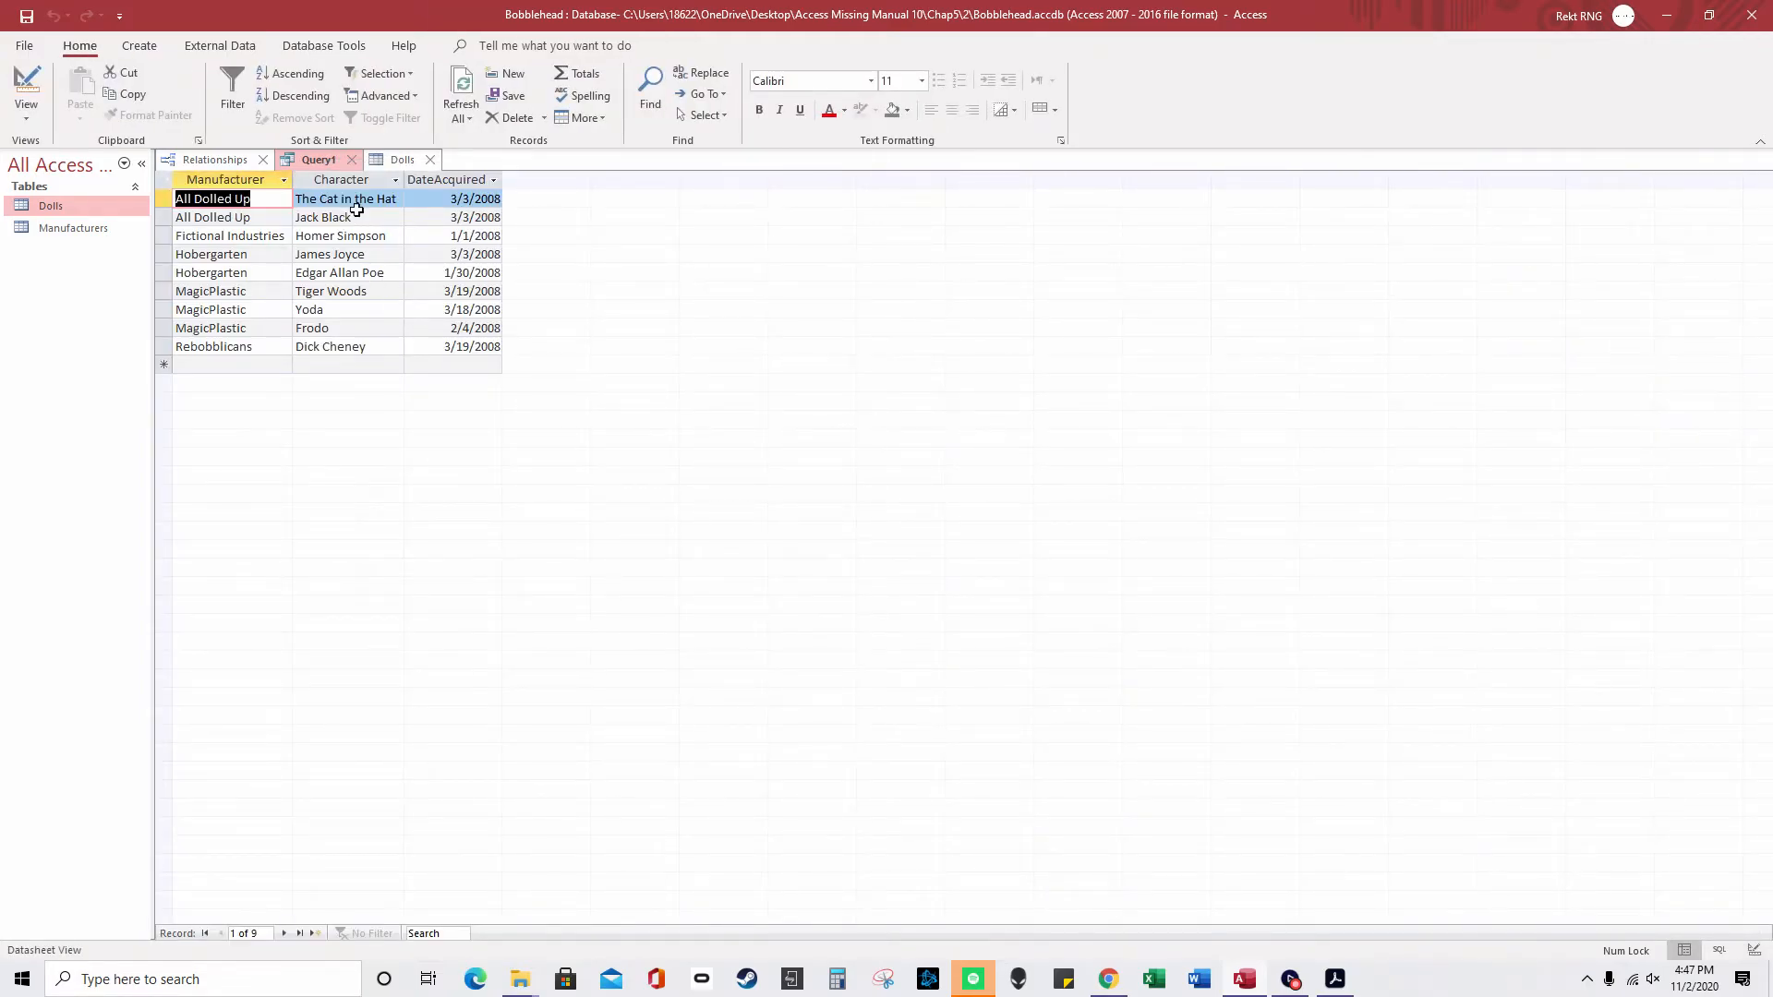
- Compare the Dolls table with Query1, then open the Manufacturers table
left_click(400, 161)
left_click(323, 160)
left_click(397, 160)
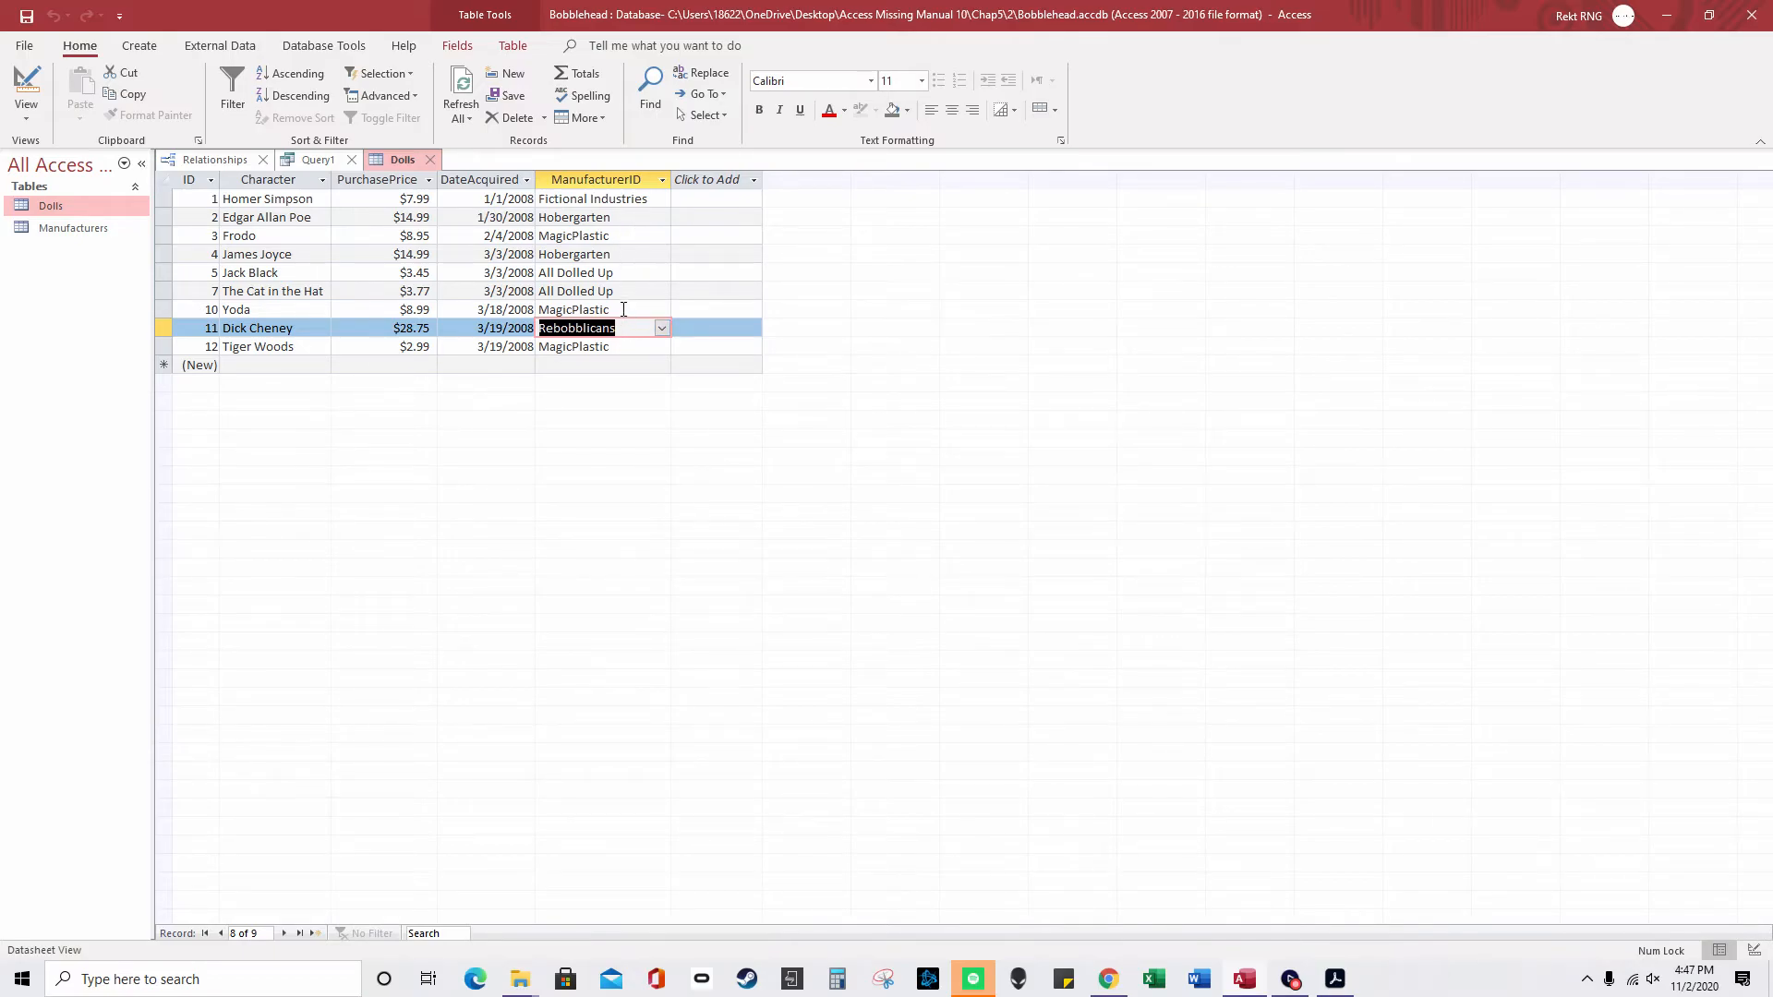
left_click(319, 179)
left_click(316, 159)
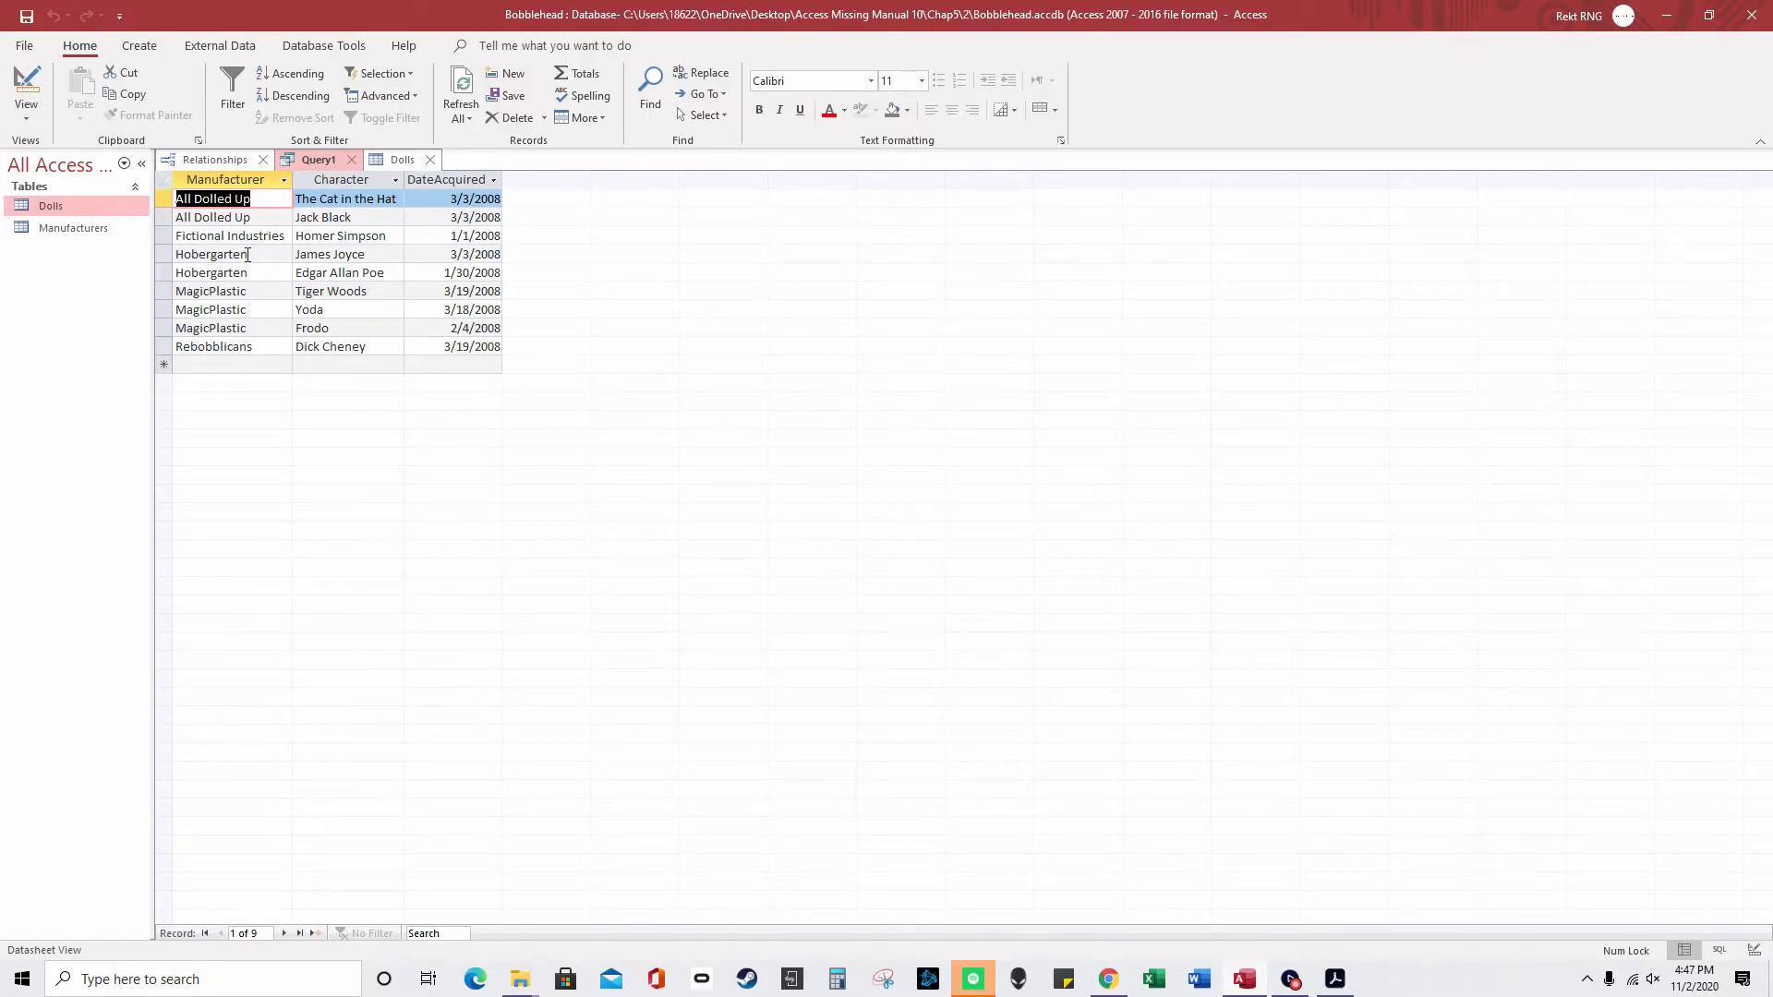
double_click(63, 228)
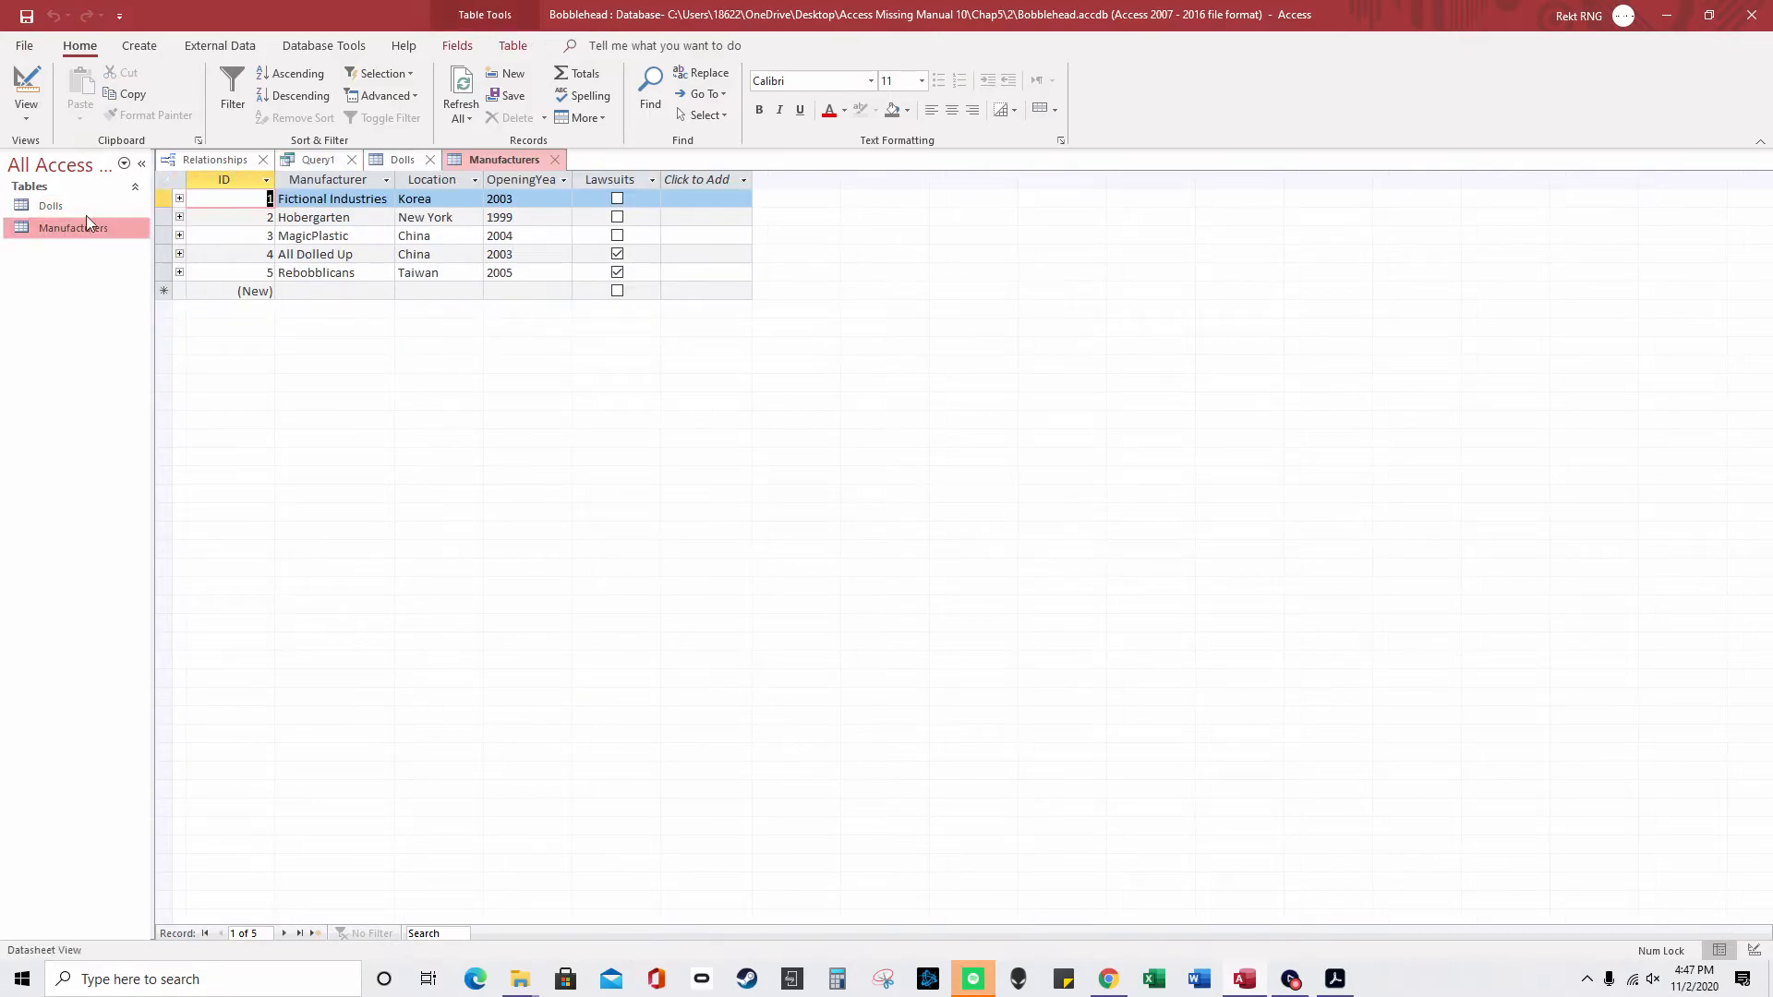
- Expand and collapse MagicPlastic's dolls, then inspect Yoda, Tiger Woods and Frodo's manufacturers
left_click(179, 236)
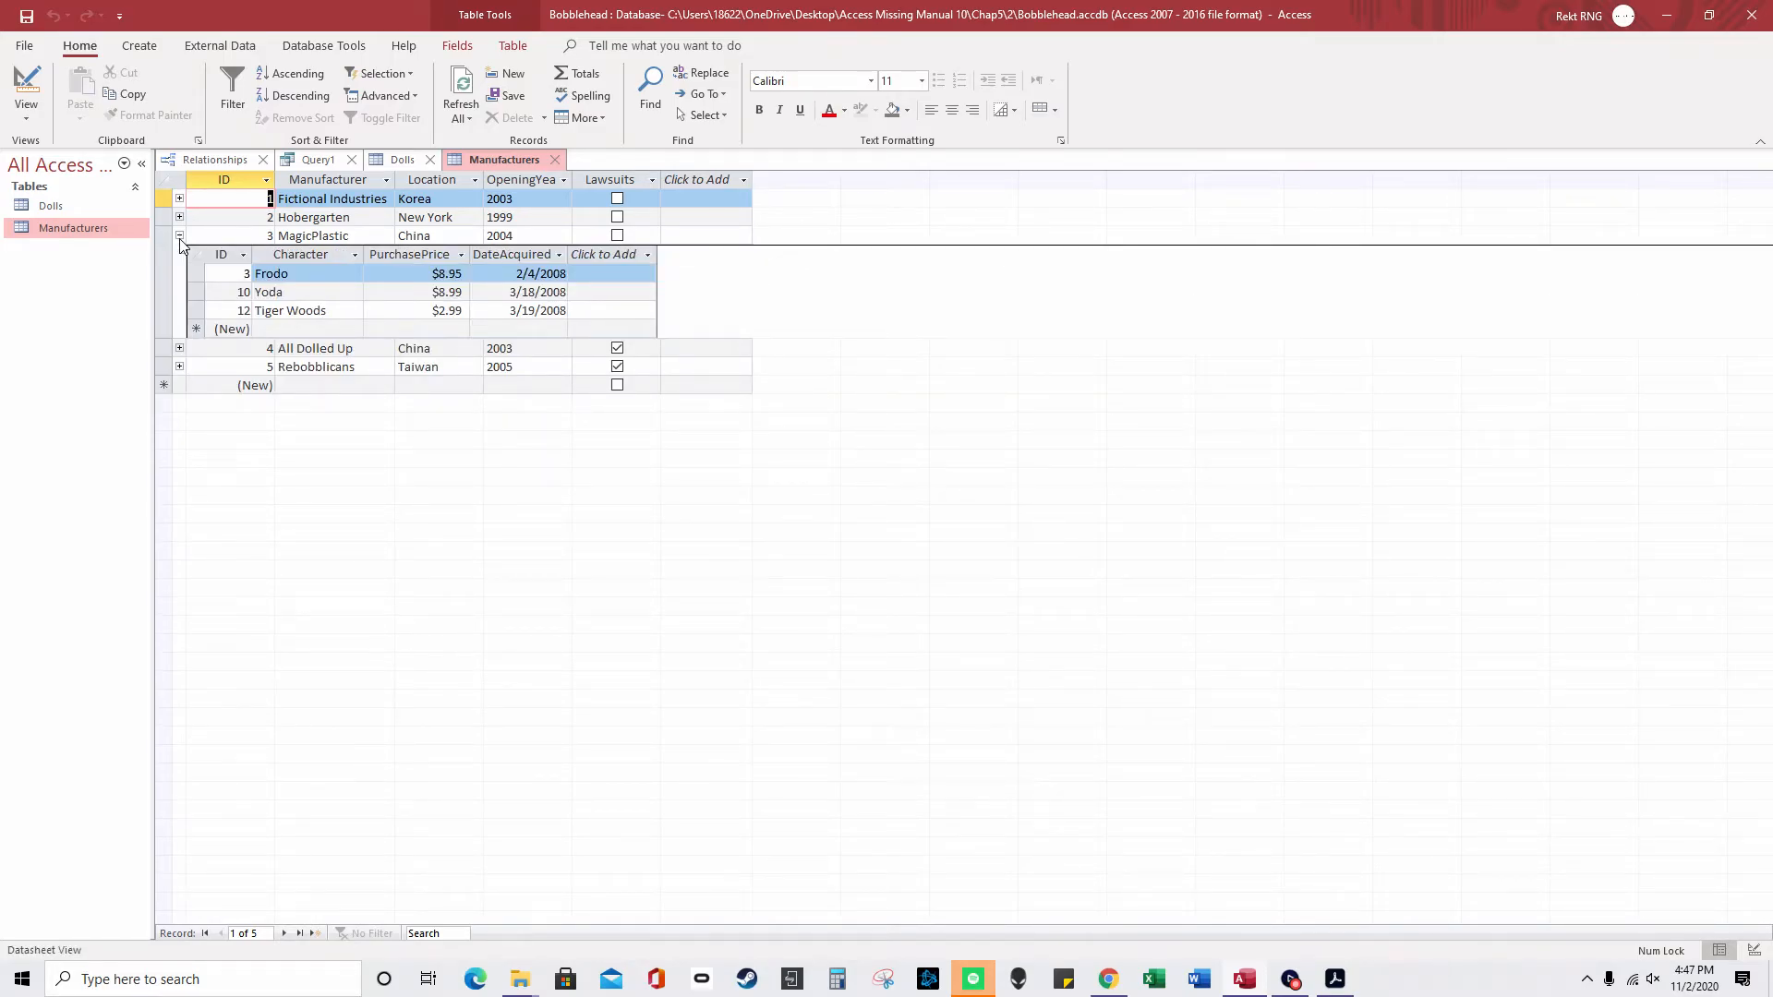
left_click(179, 236)
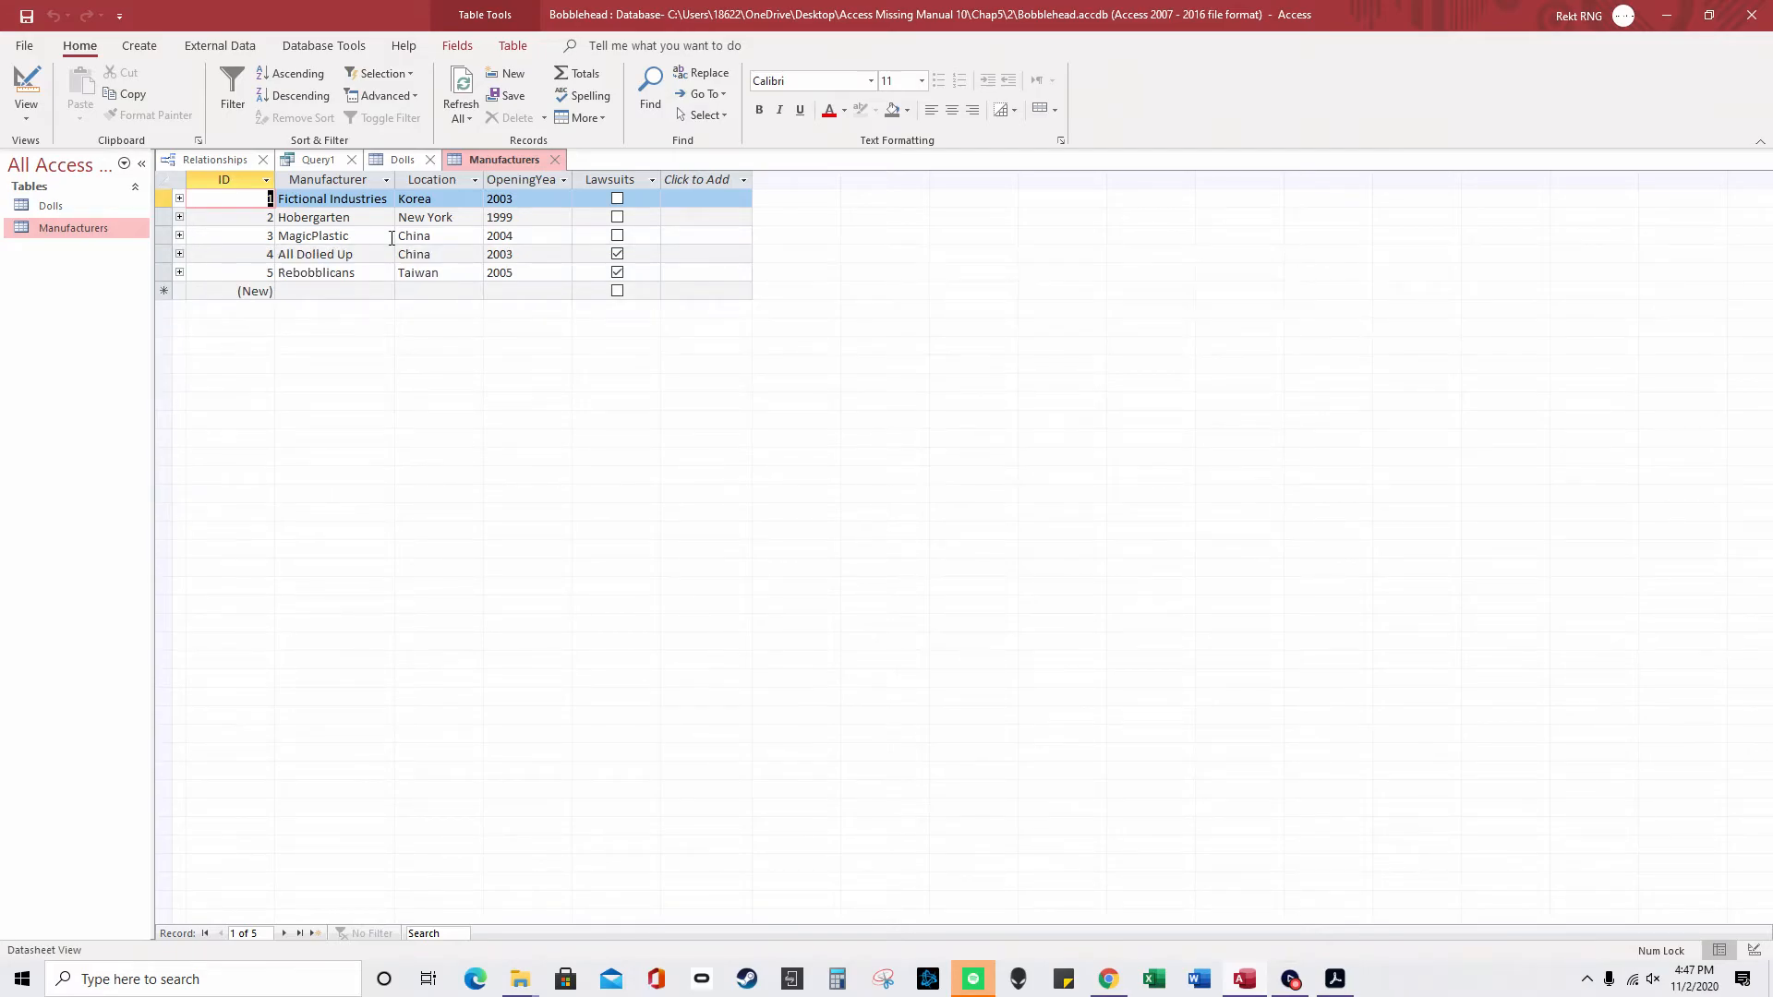
left_click(404, 161)
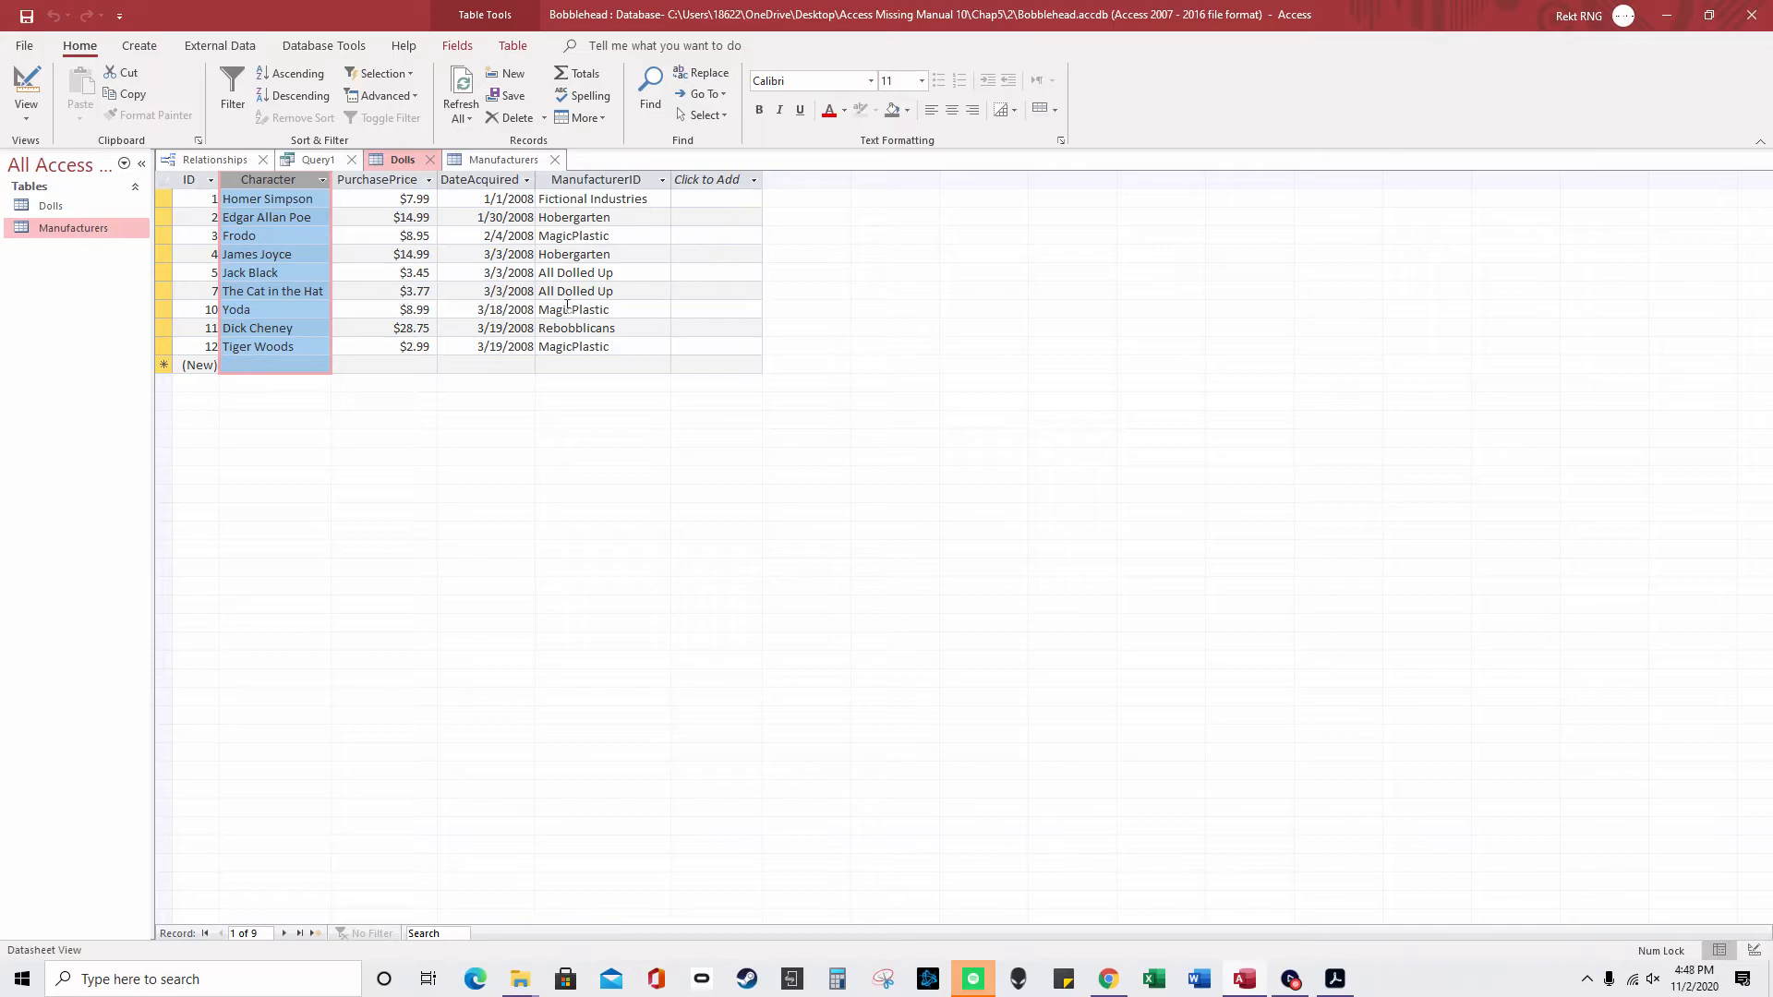
double_click(605, 309)
double_click(611, 347)
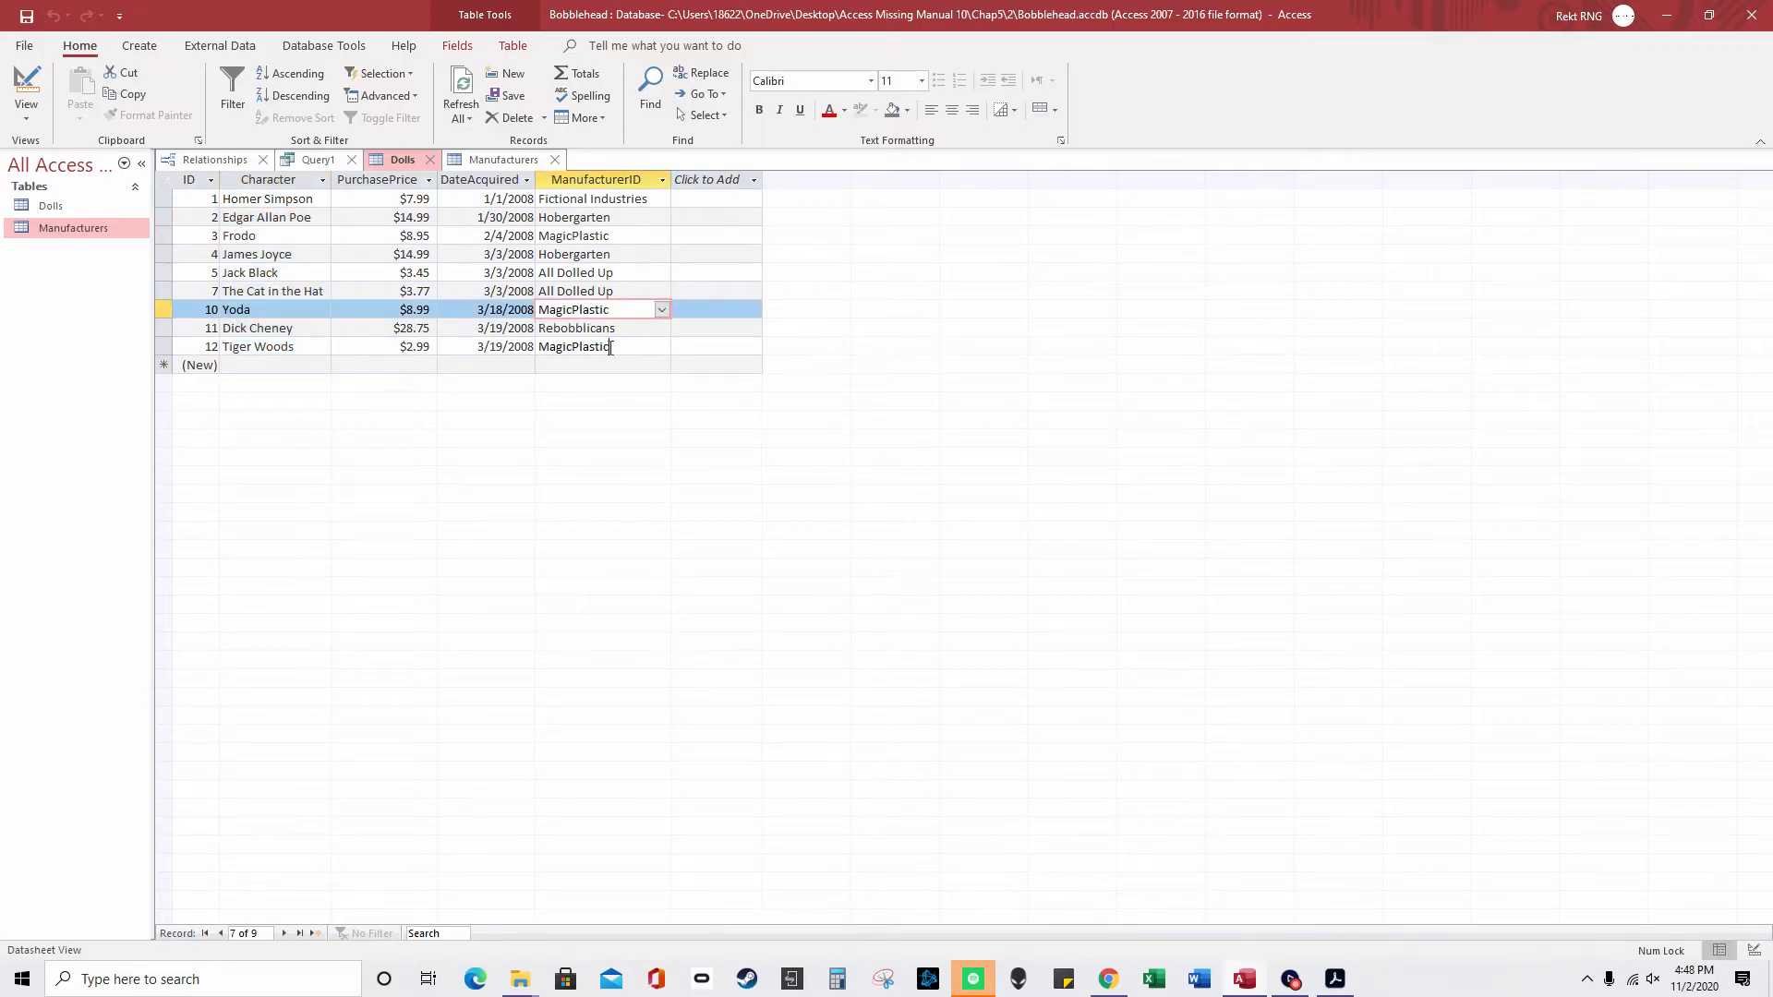
double_click(611, 237)
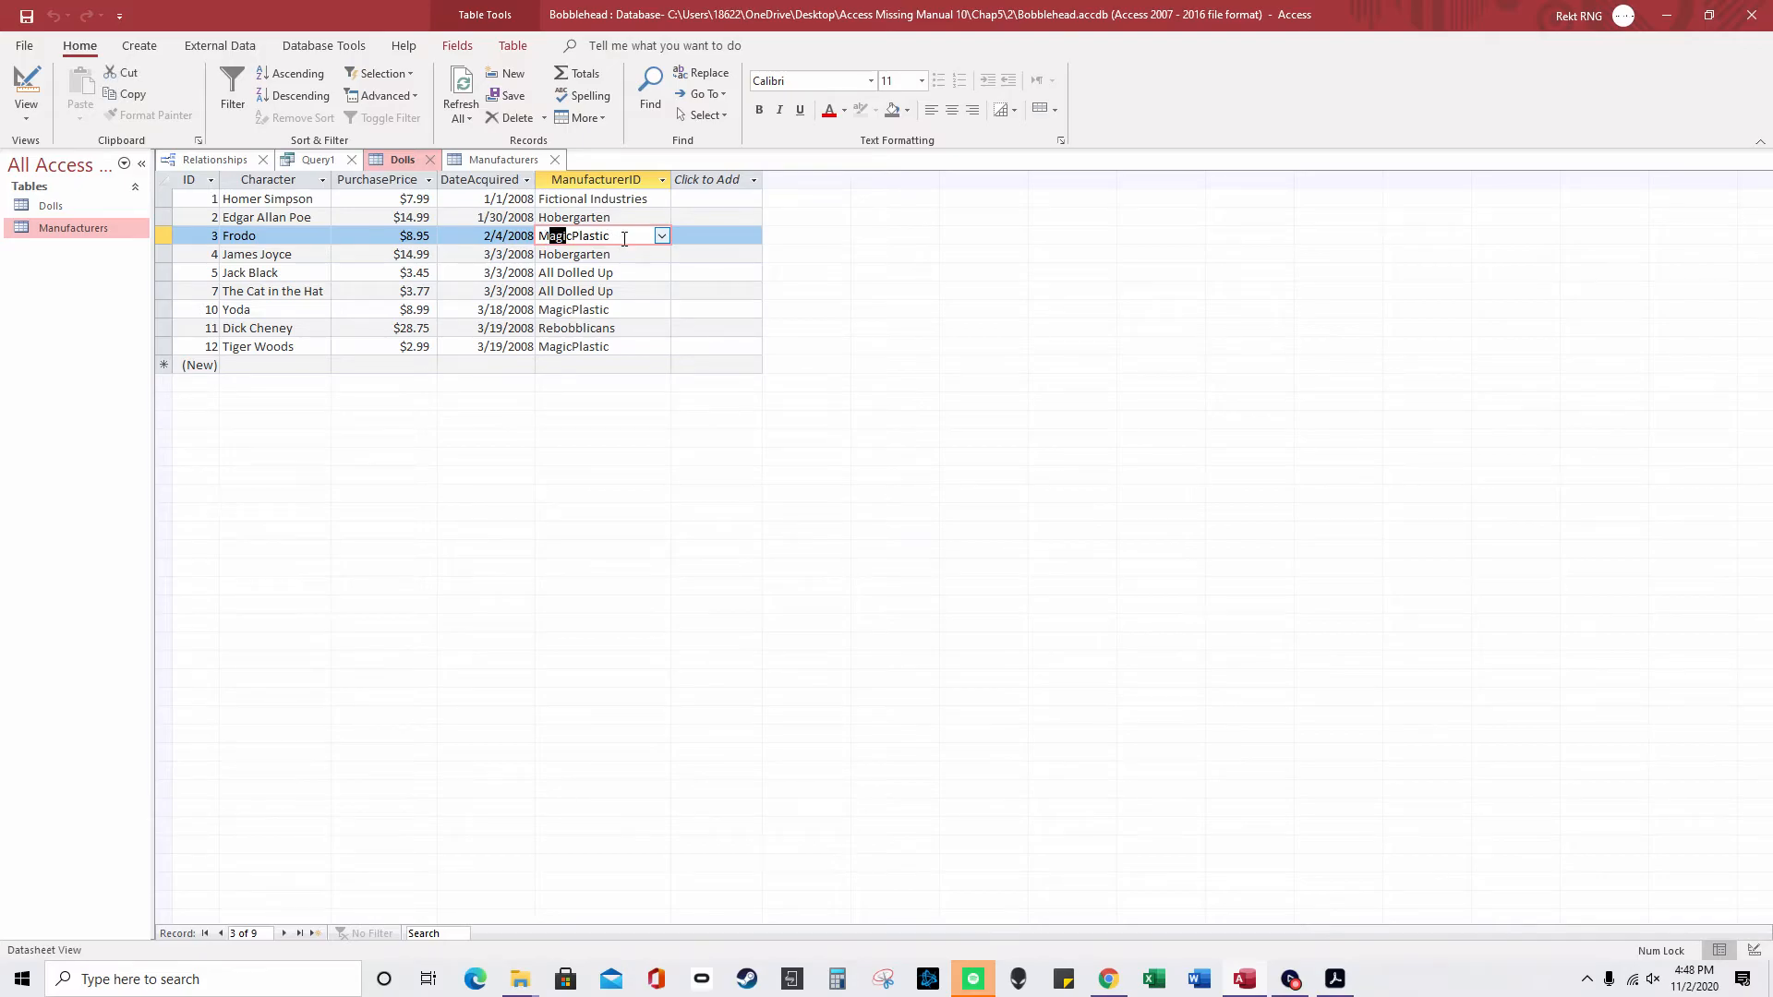
- Select MagicPlastic's name in Manufacturers, then view the relationships diagram
left_click(513, 162)
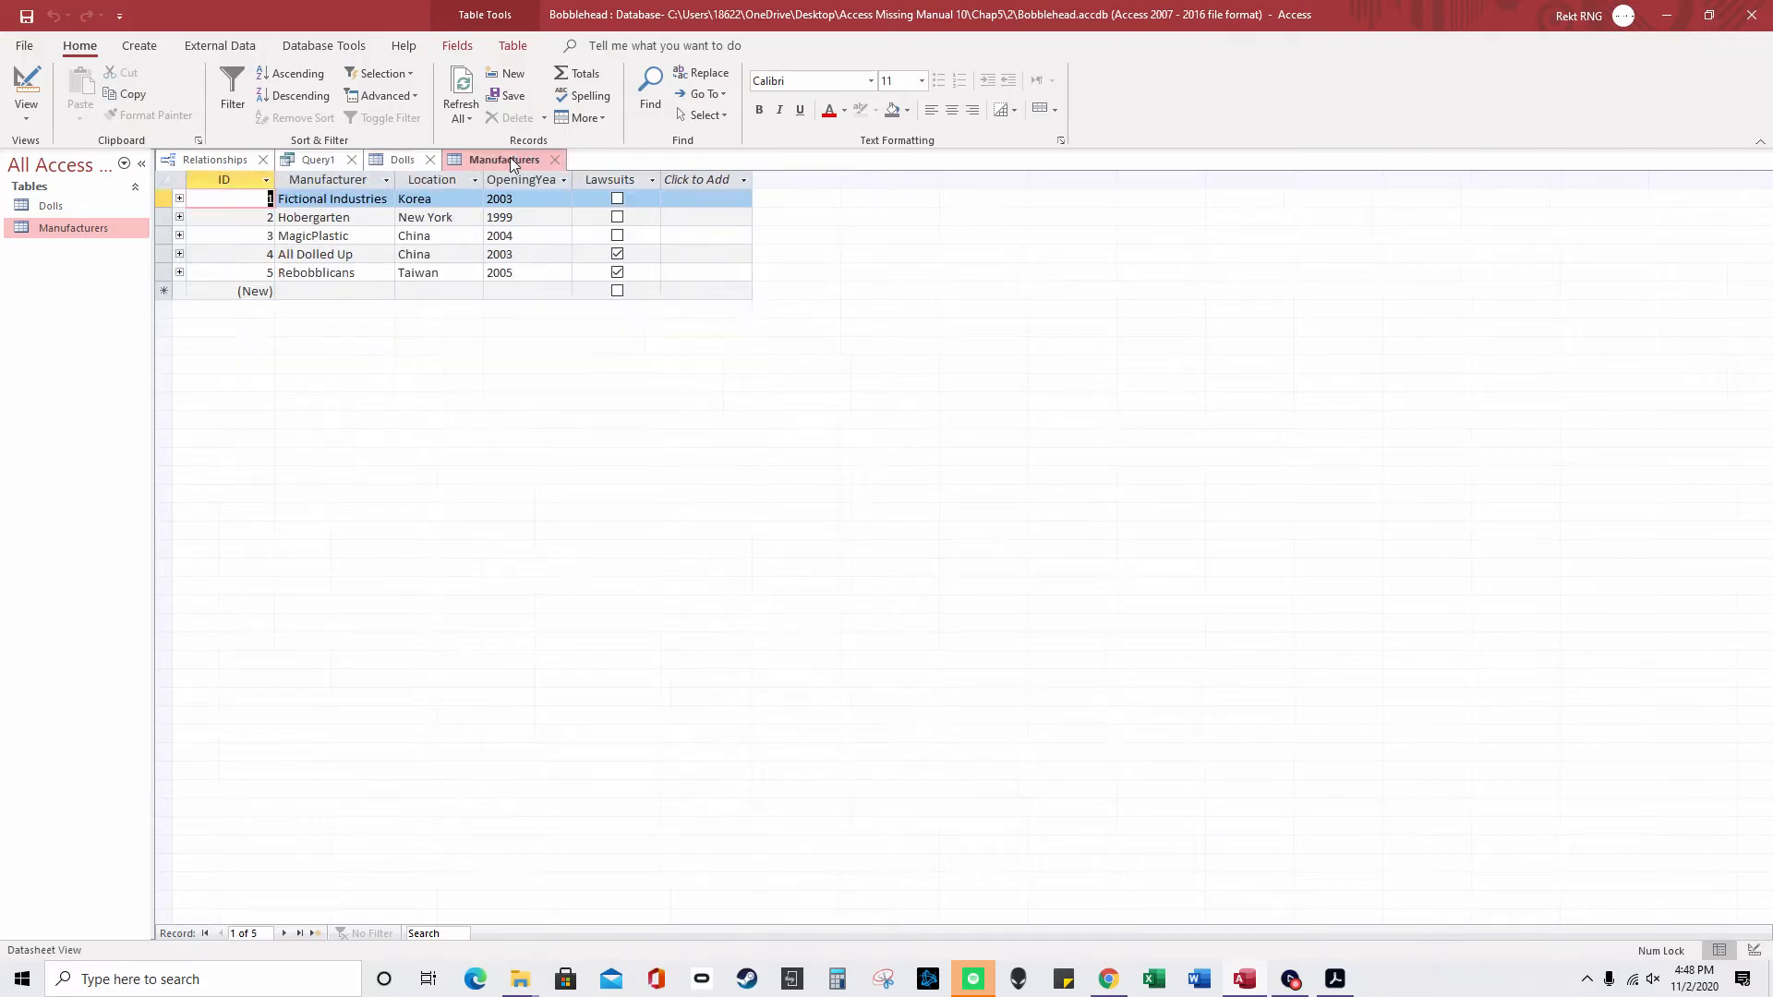
left_click_drag(367, 237, 277, 237)
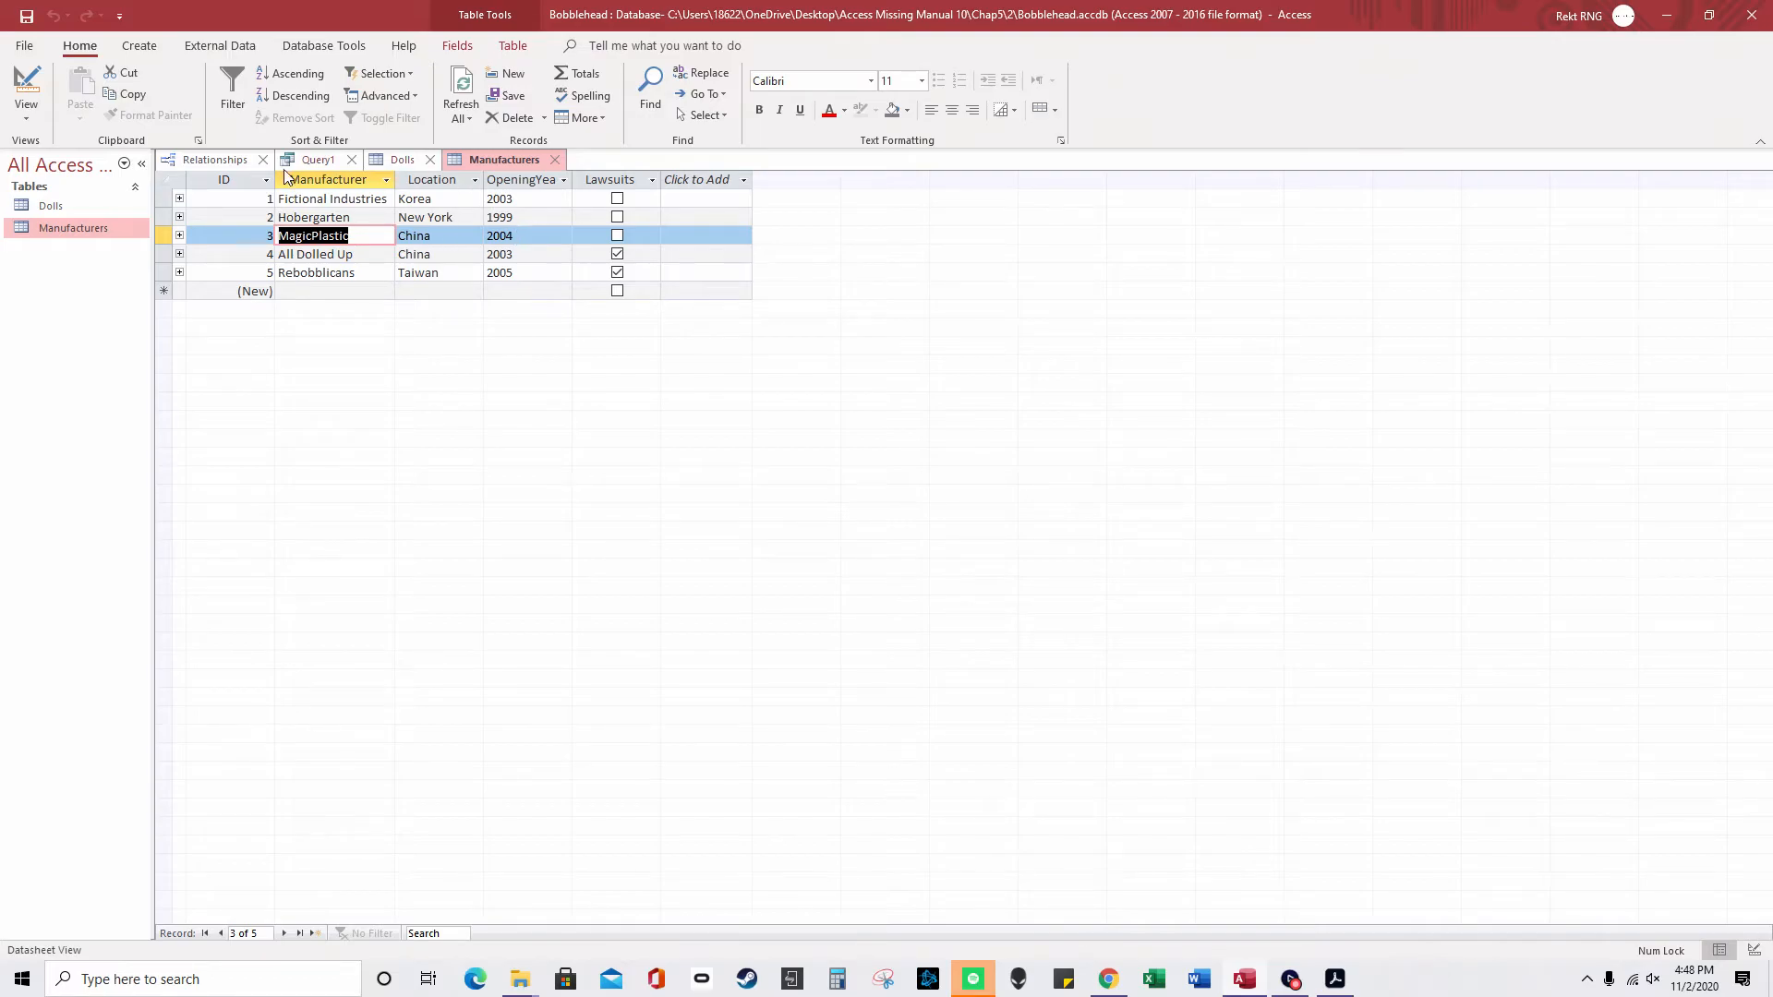
left_click(228, 162)
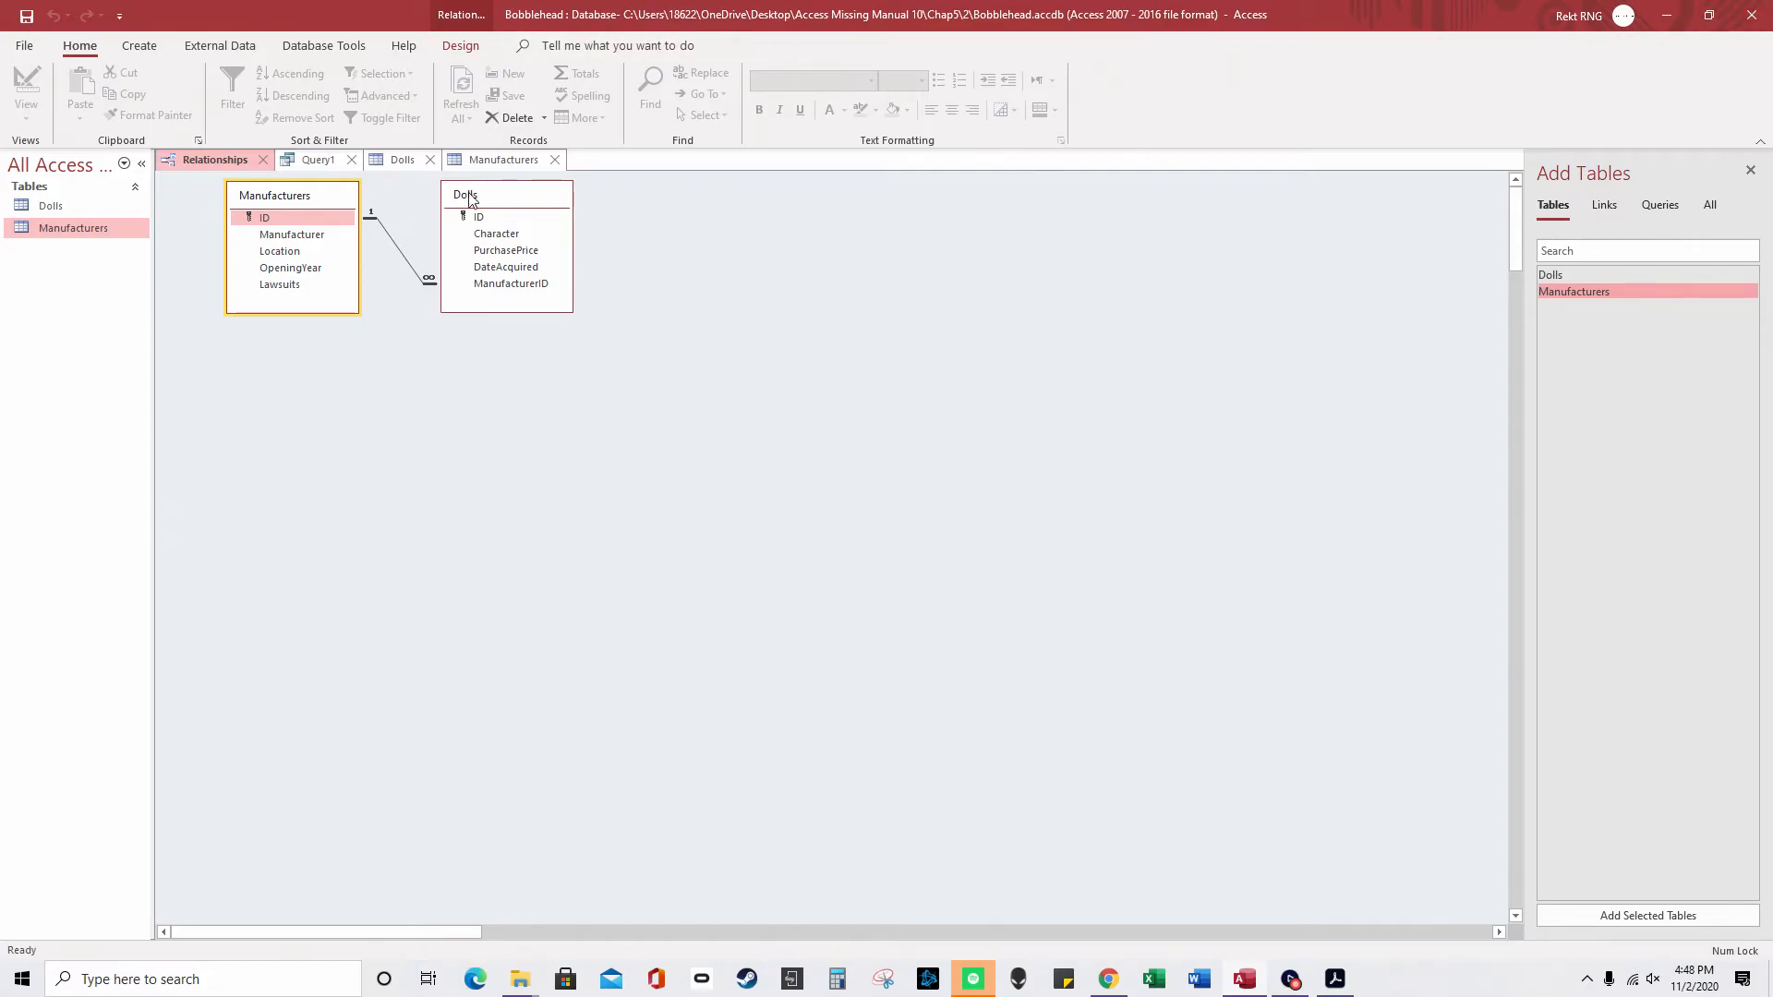
- Close Manufacturers, Query1 and Relationships without saving changes
left_click(381, 161)
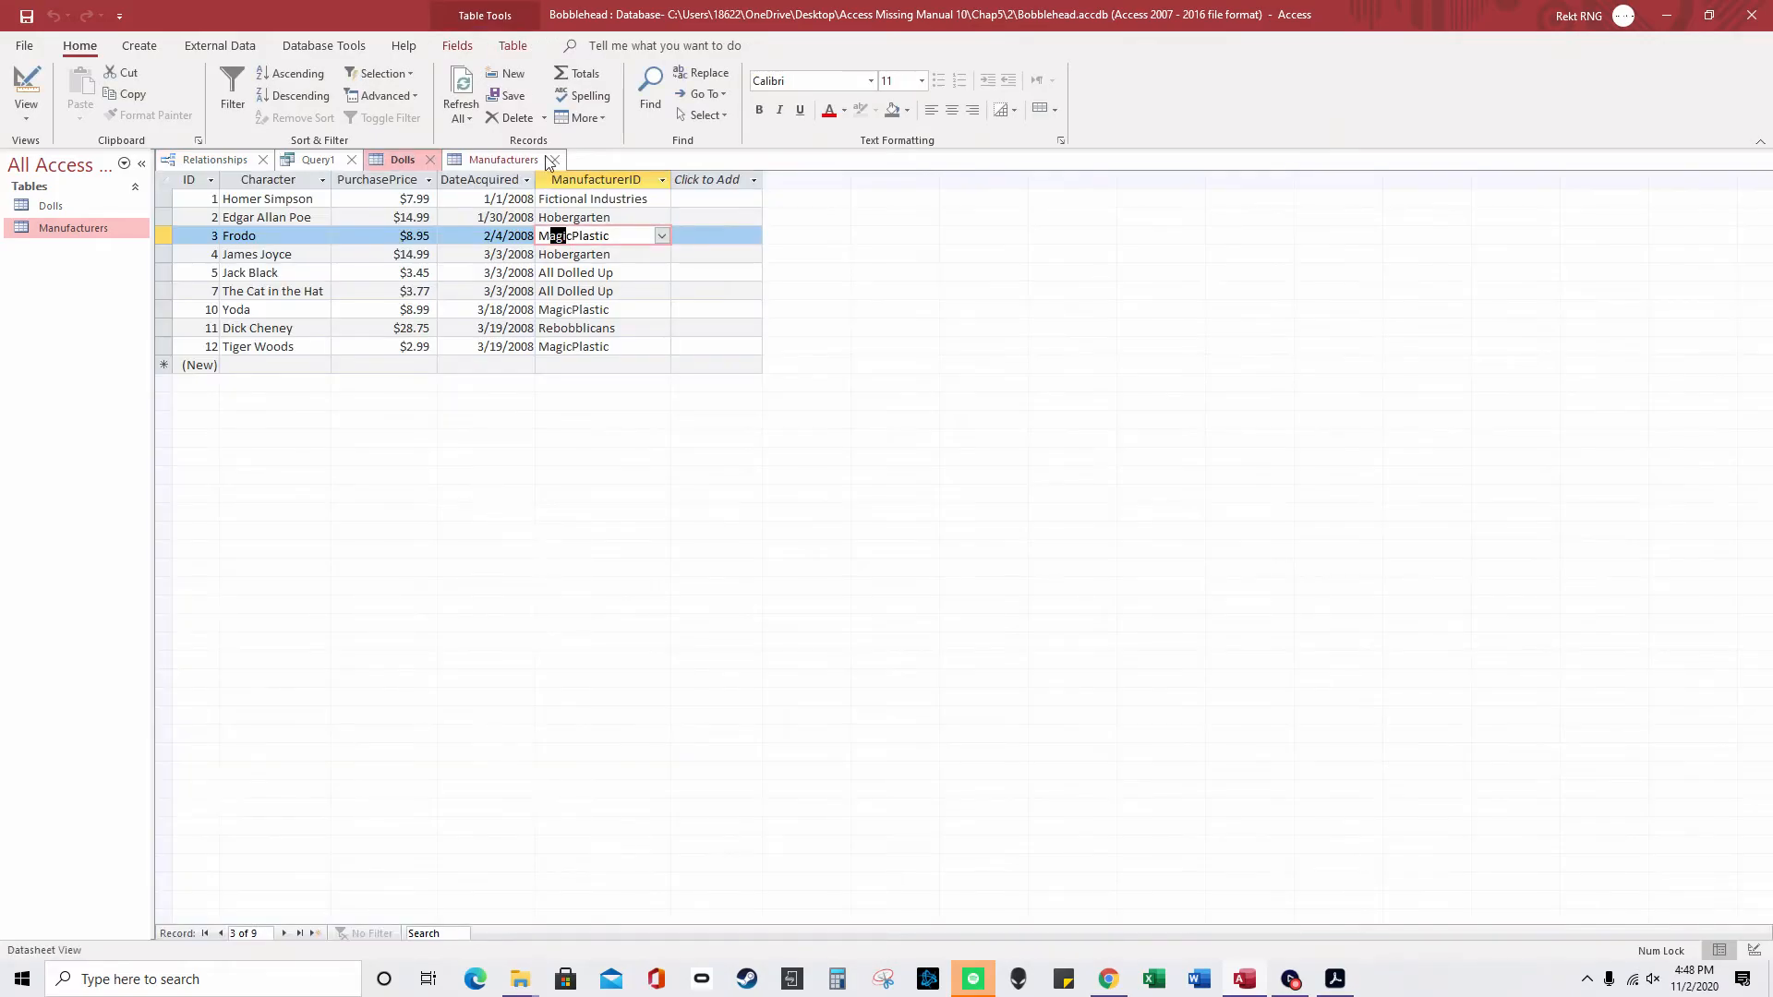
left_click(555, 160)
left_click(351, 160)
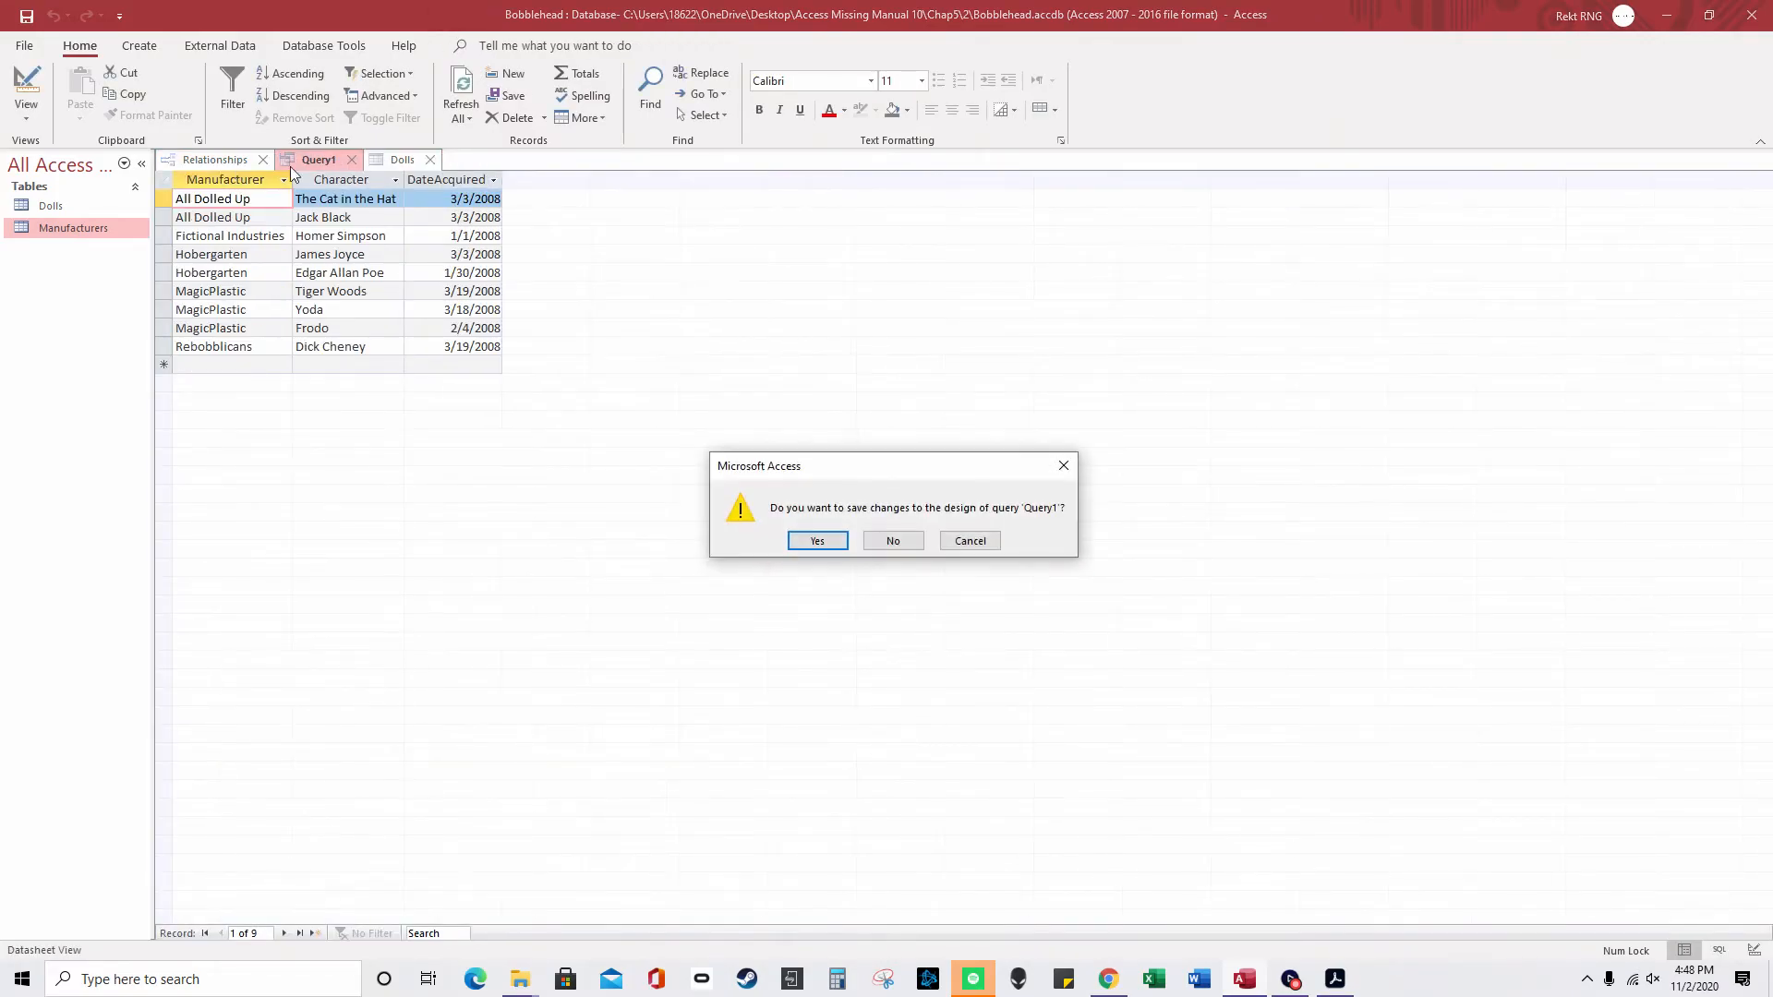
left_click(892, 539)
left_click(264, 161)
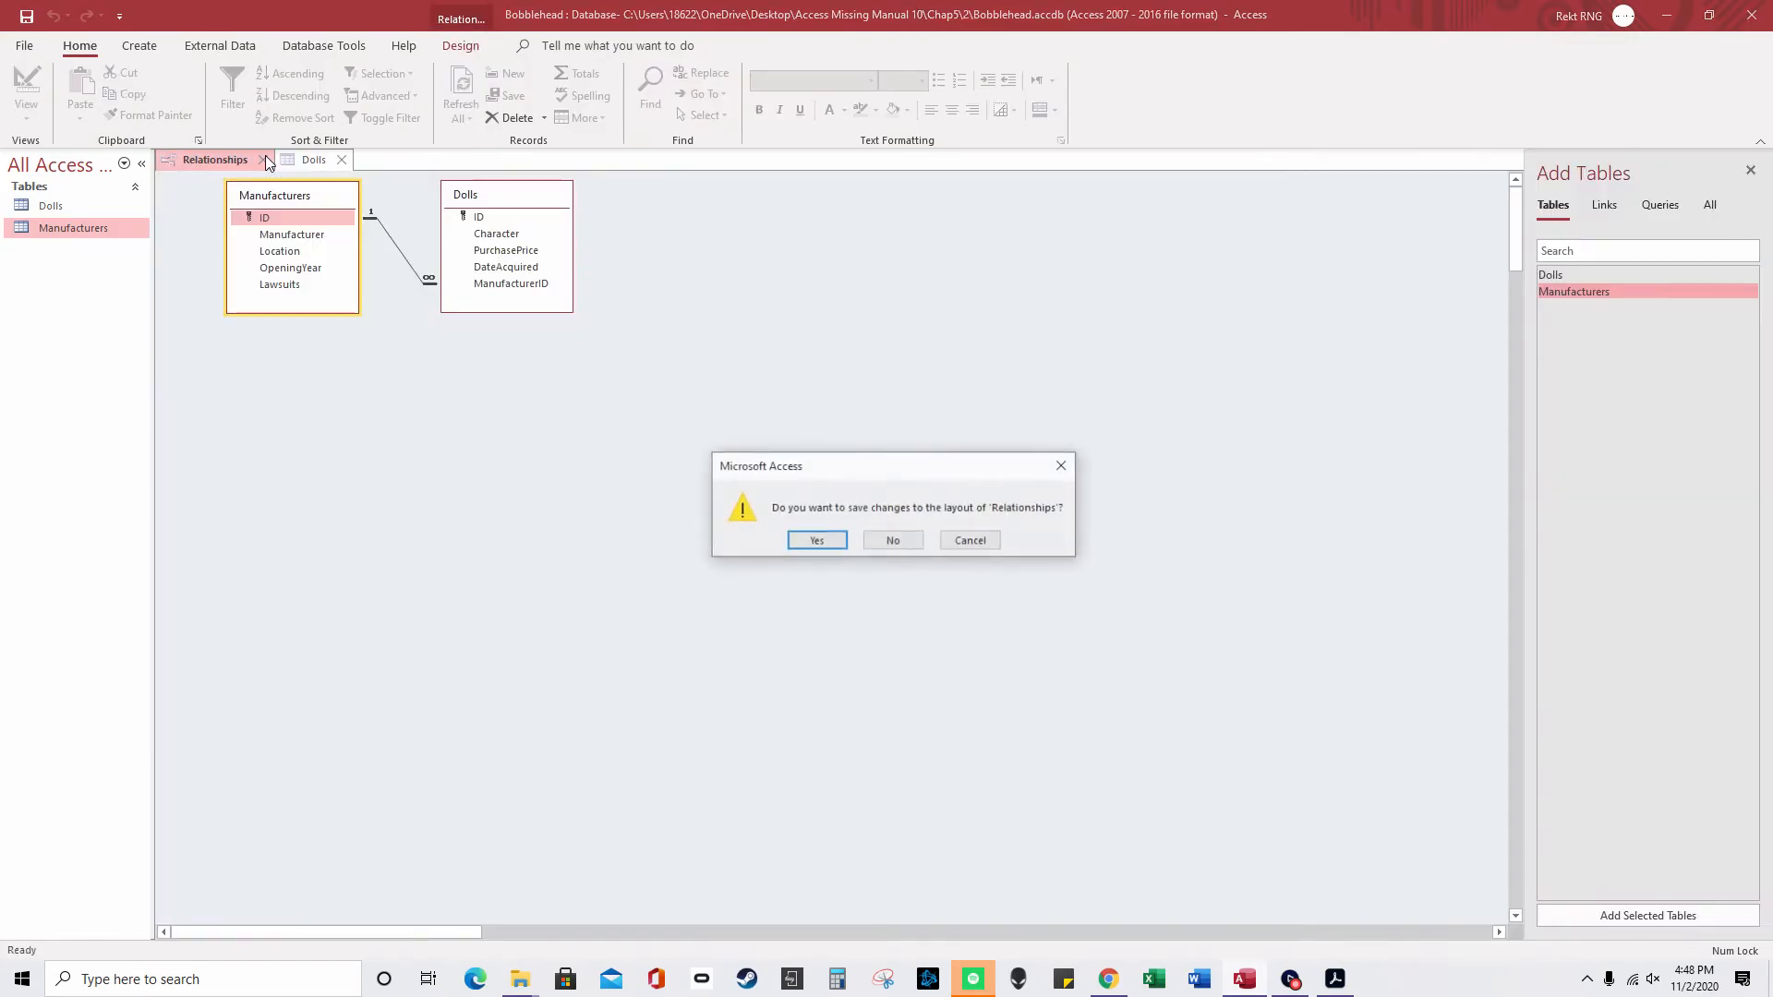
left_click(971, 543)
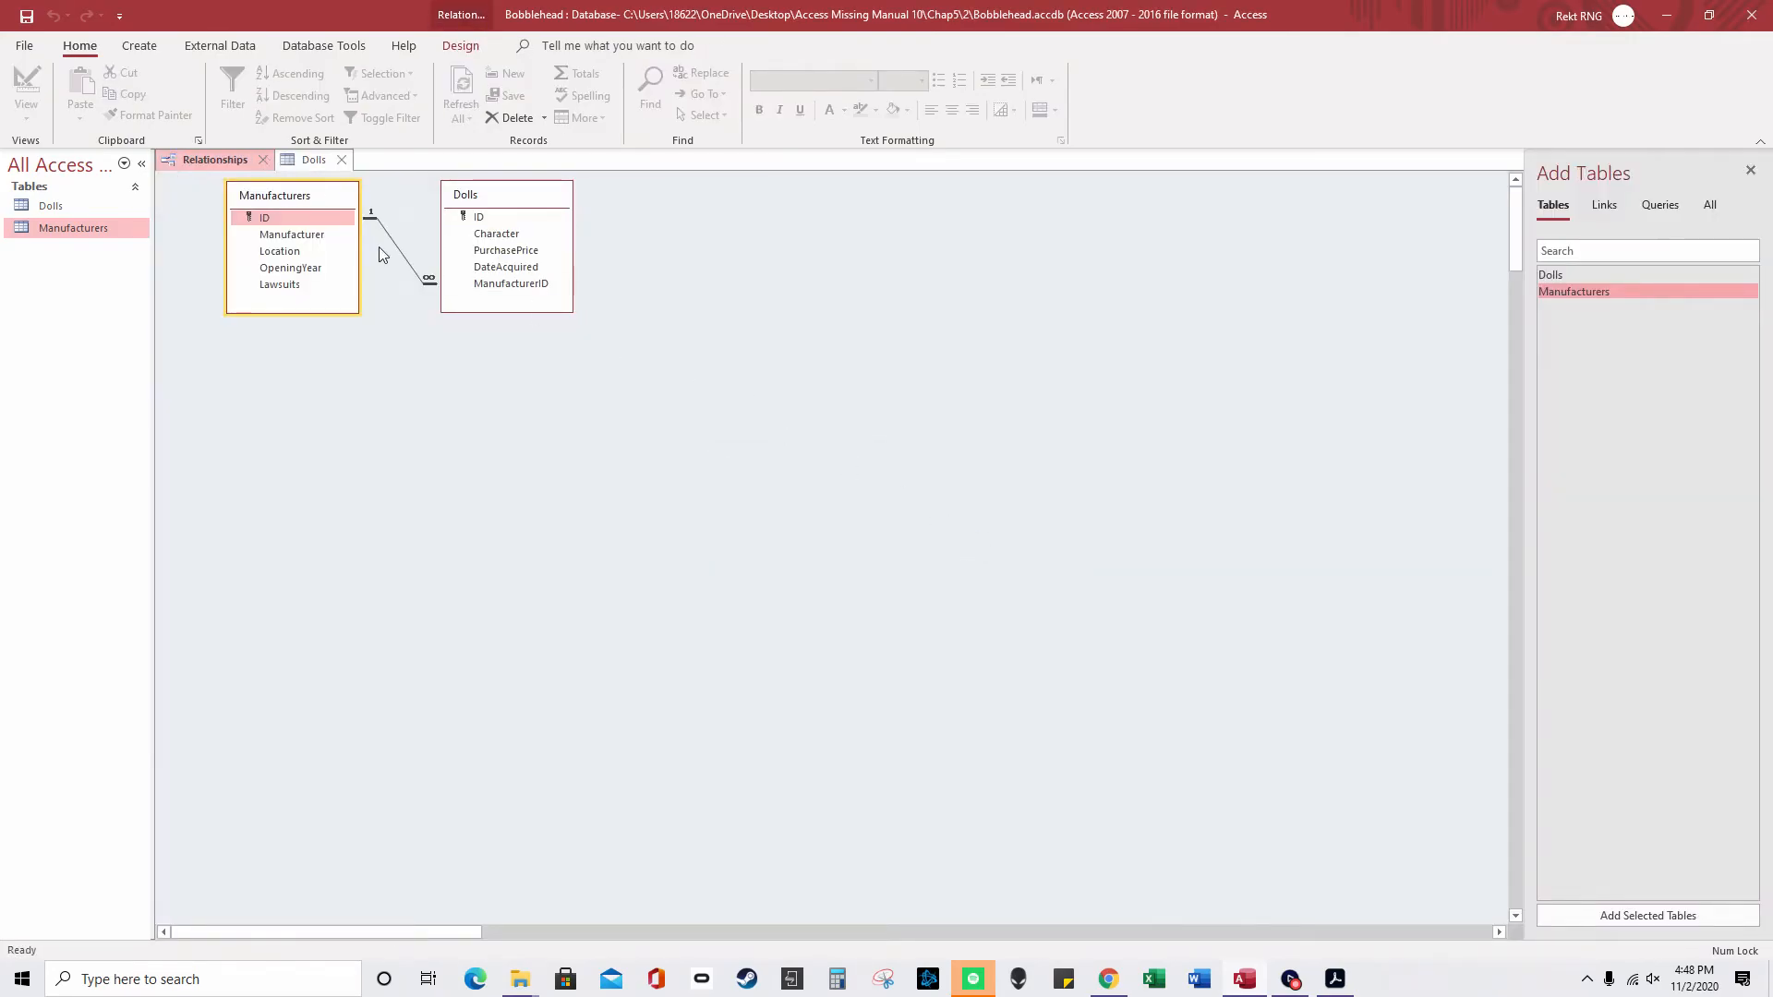
left_click(264, 161)
left_click(873, 542)
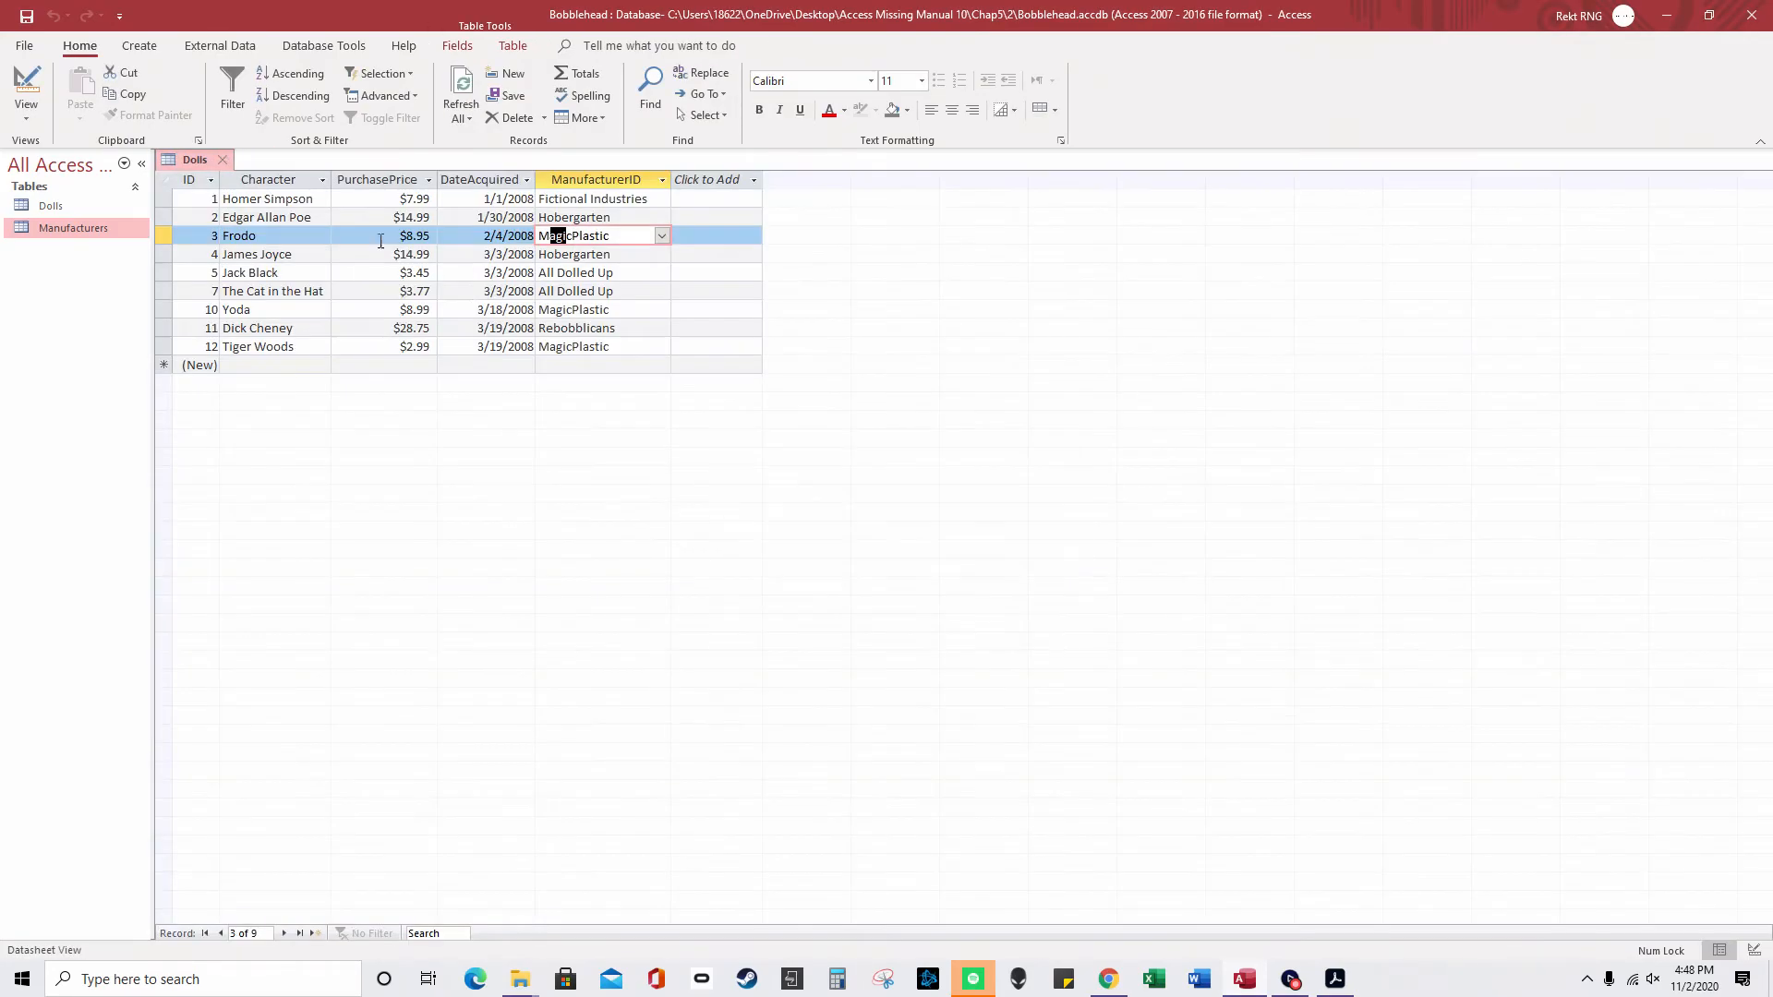
- Check ManufacturerID's data type in Dolls design, then reopen the datasheet and select Fictional Industries
right_click(212, 161)
left_click(272, 252)
left_click(475, 268)
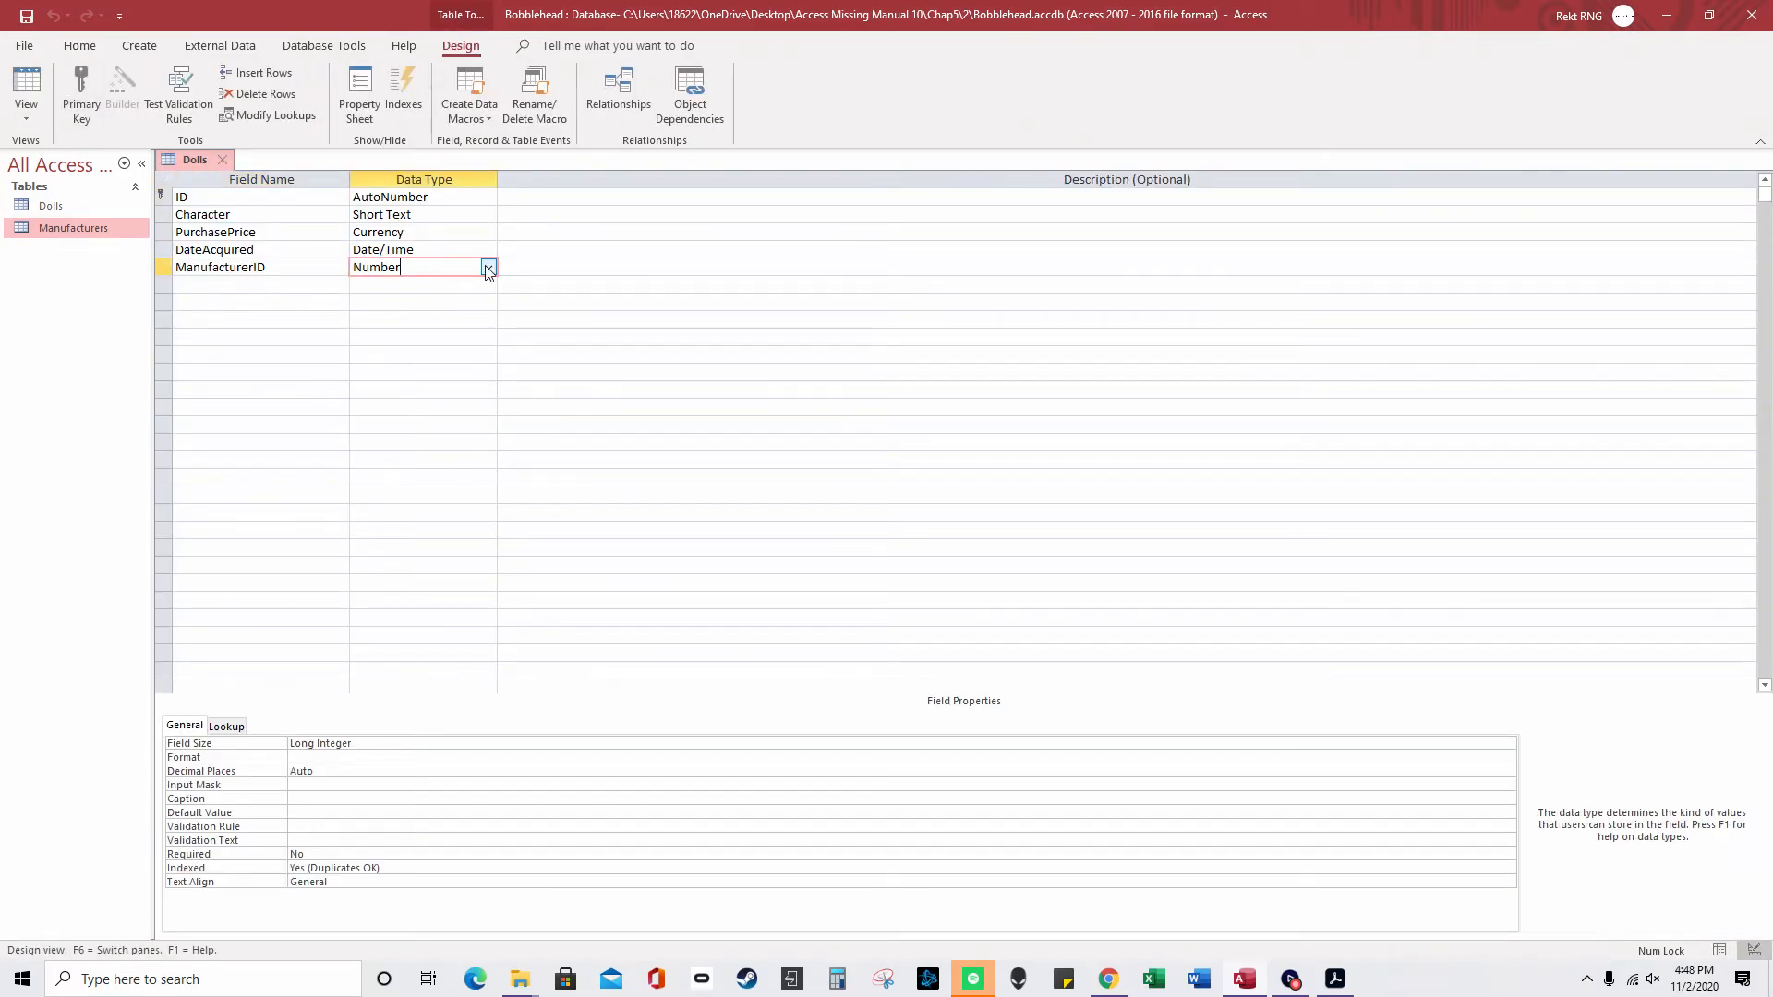
left_click(487, 268)
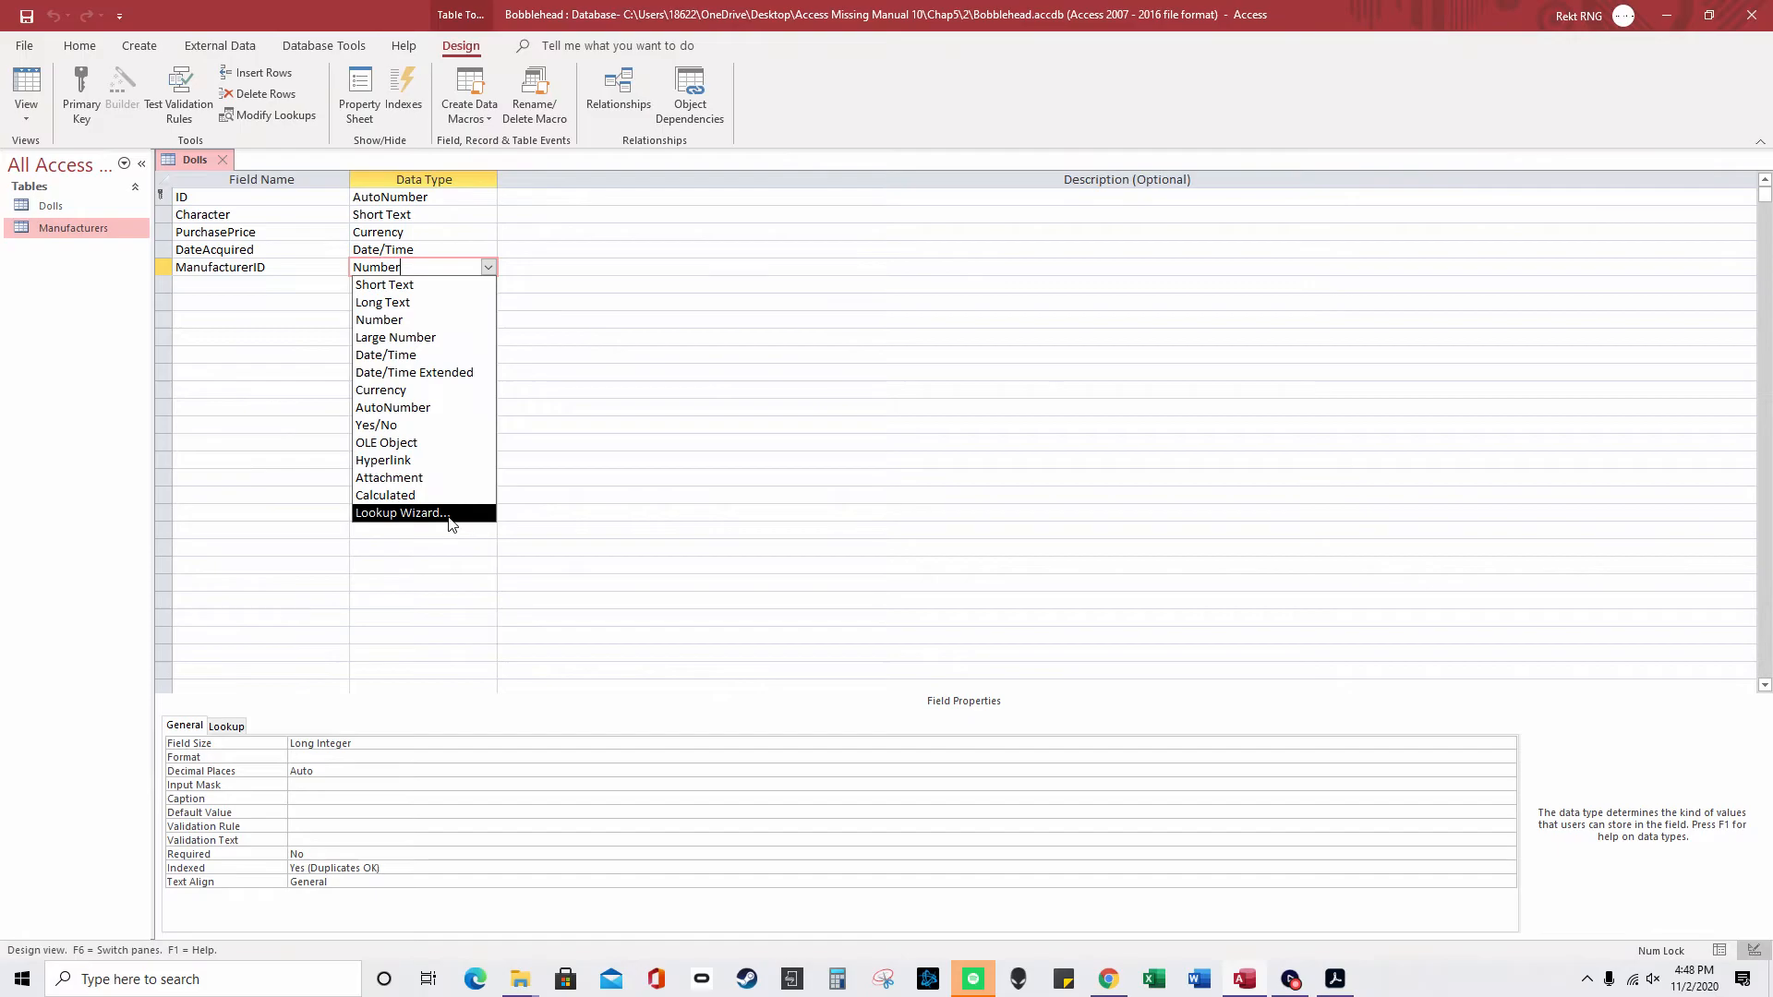
double_click(51, 205)
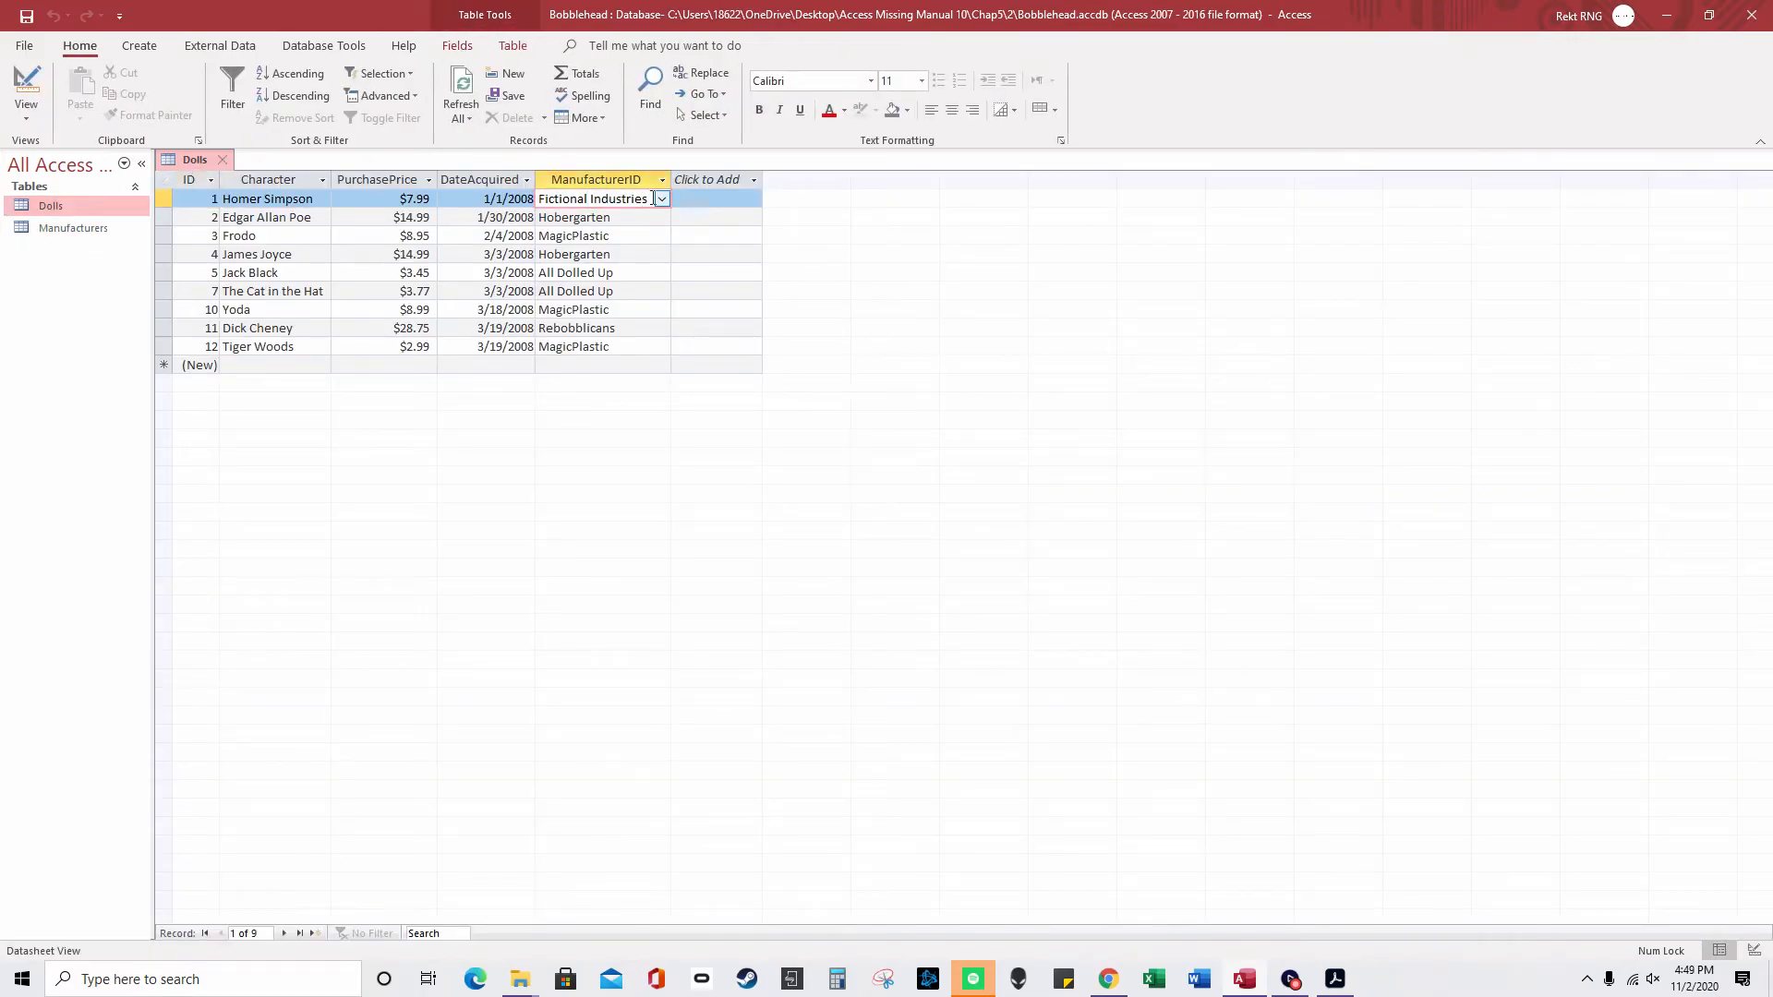
left_click_drag(653, 199, 537, 199)
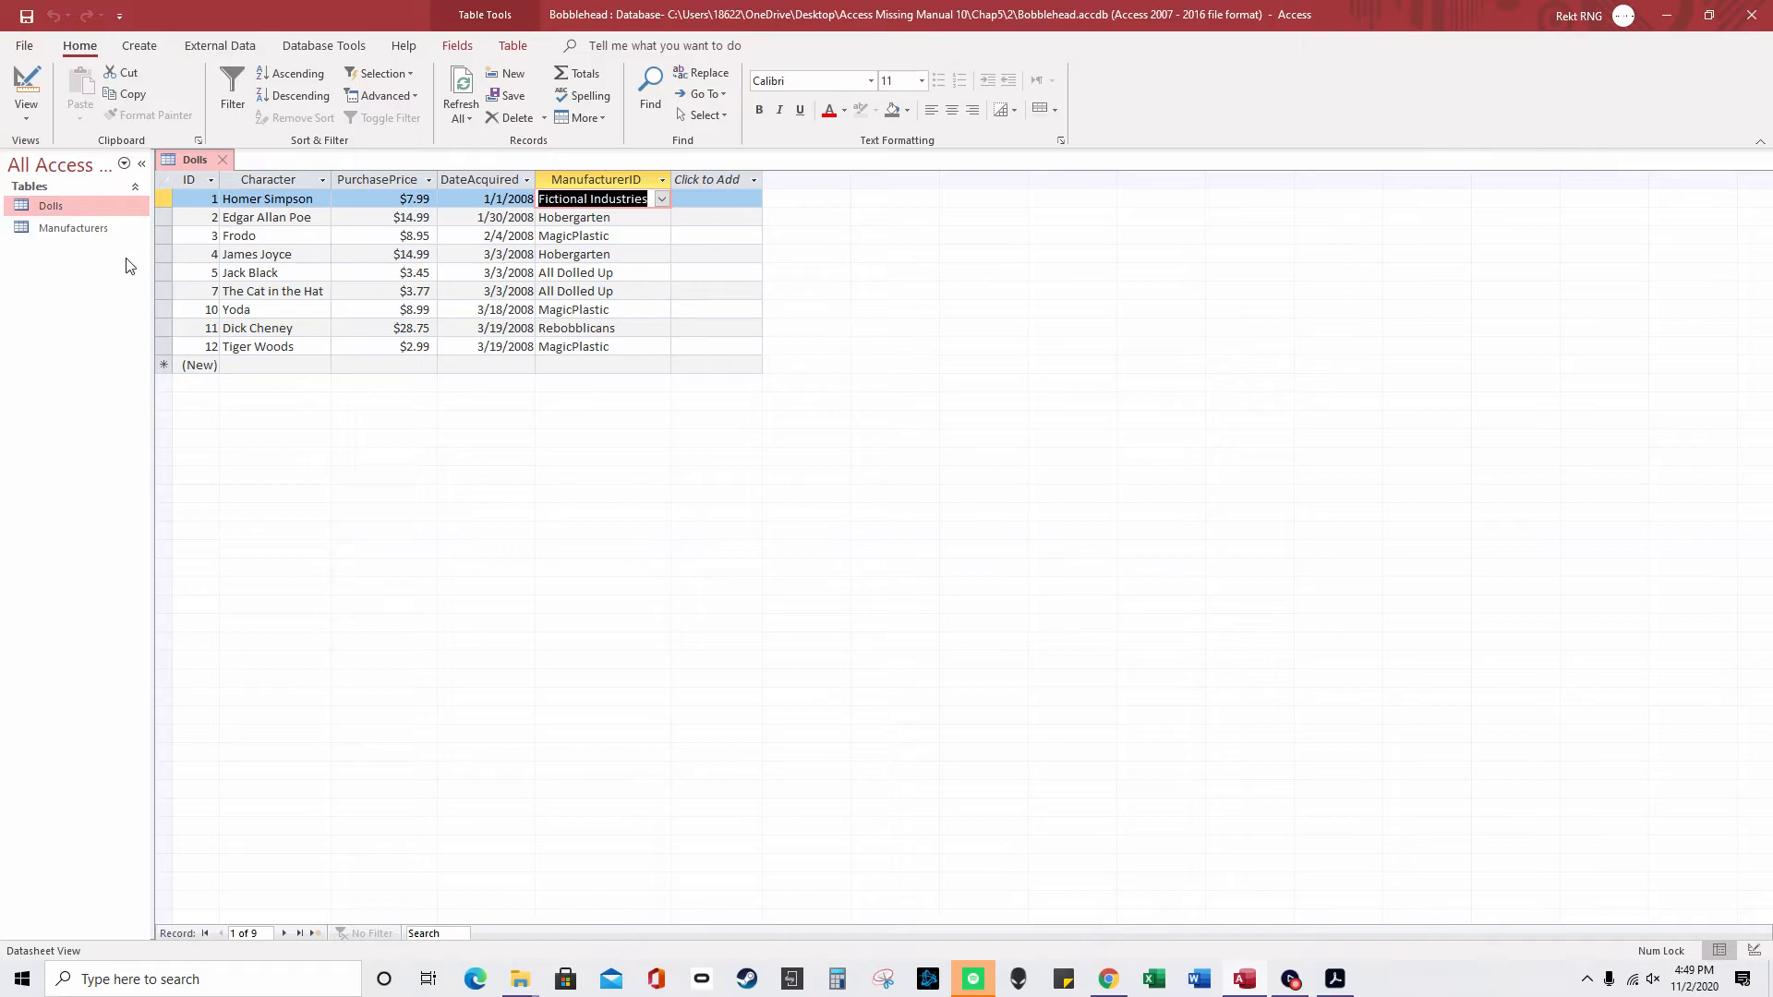
- Open Manufacturers, then type 1 in a Dolls ManufacturerID cell and cancel with Esc
double_click(83, 228)
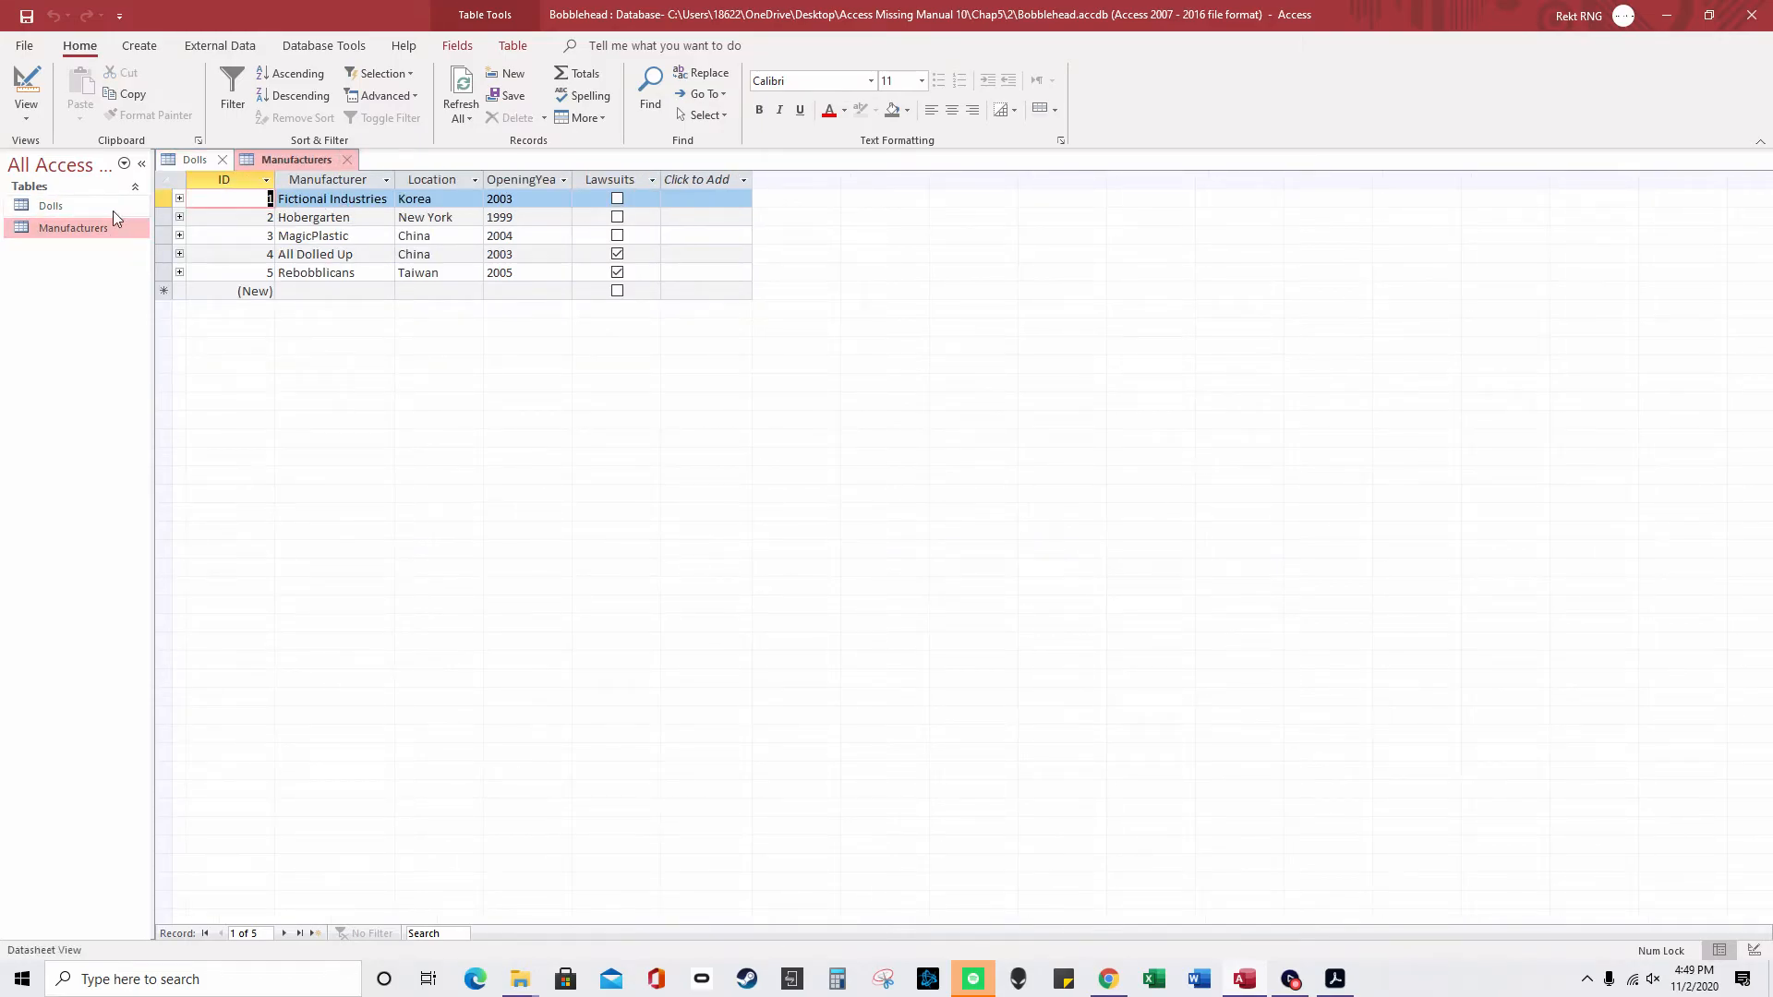
double_click(114, 209)
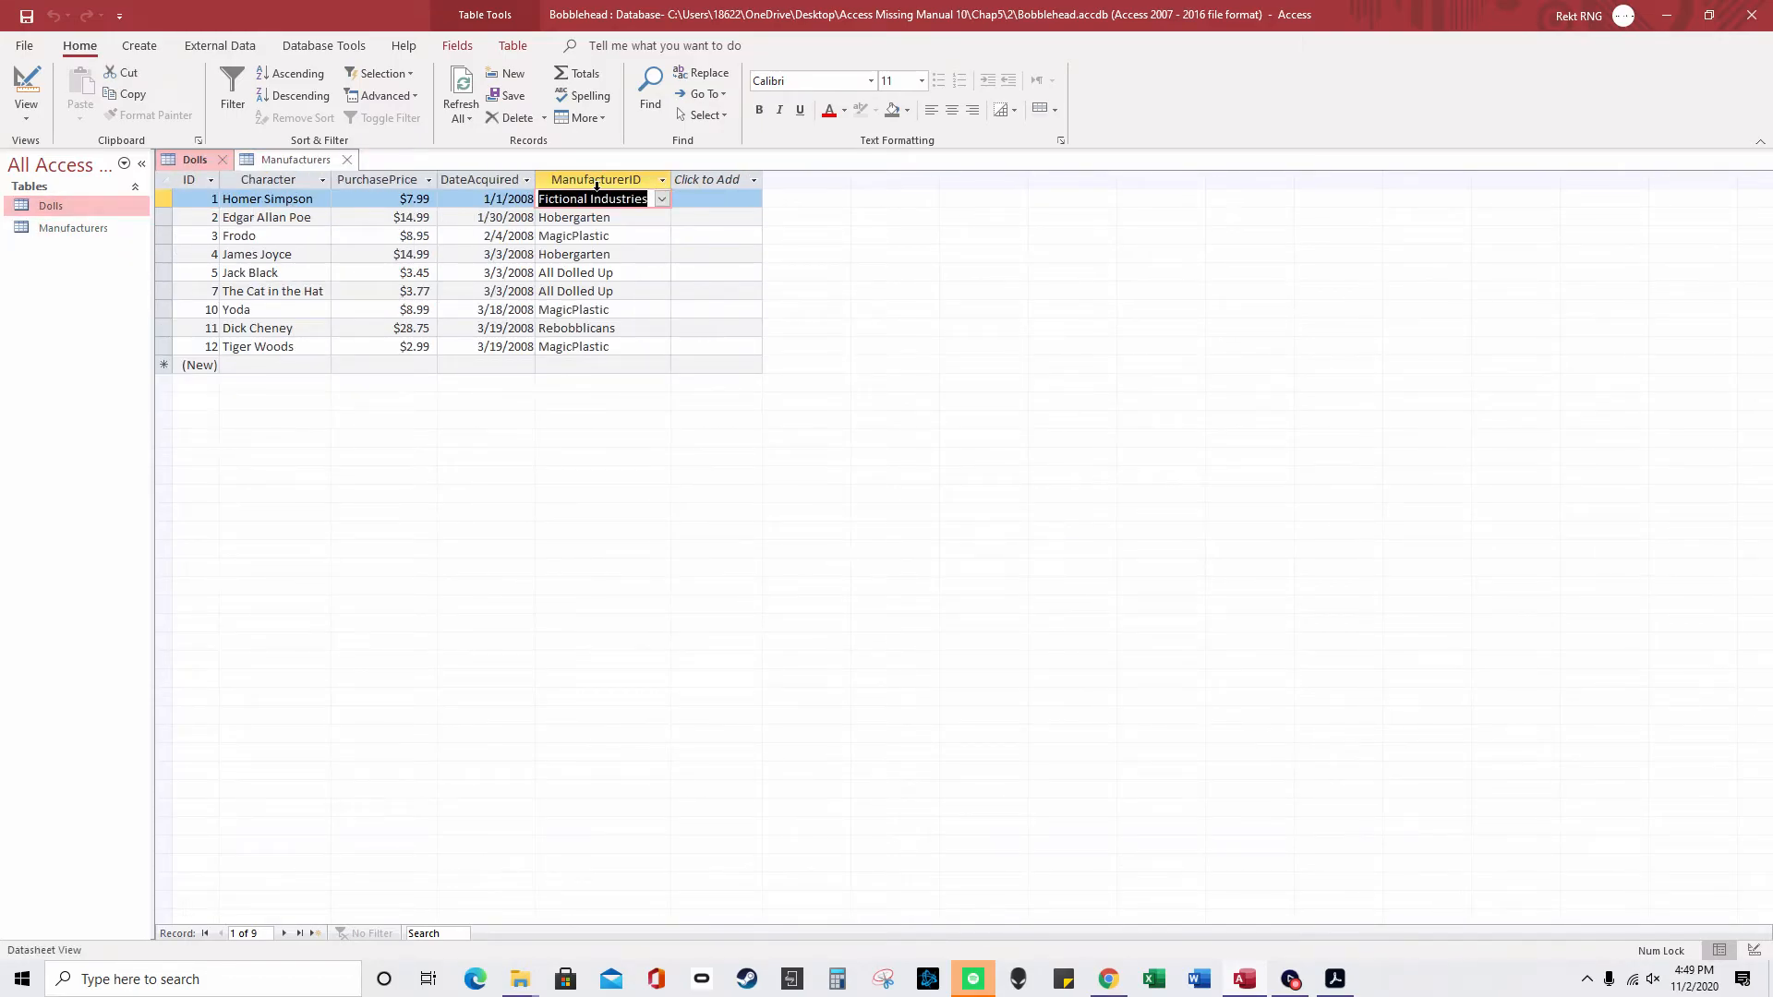
type("1")
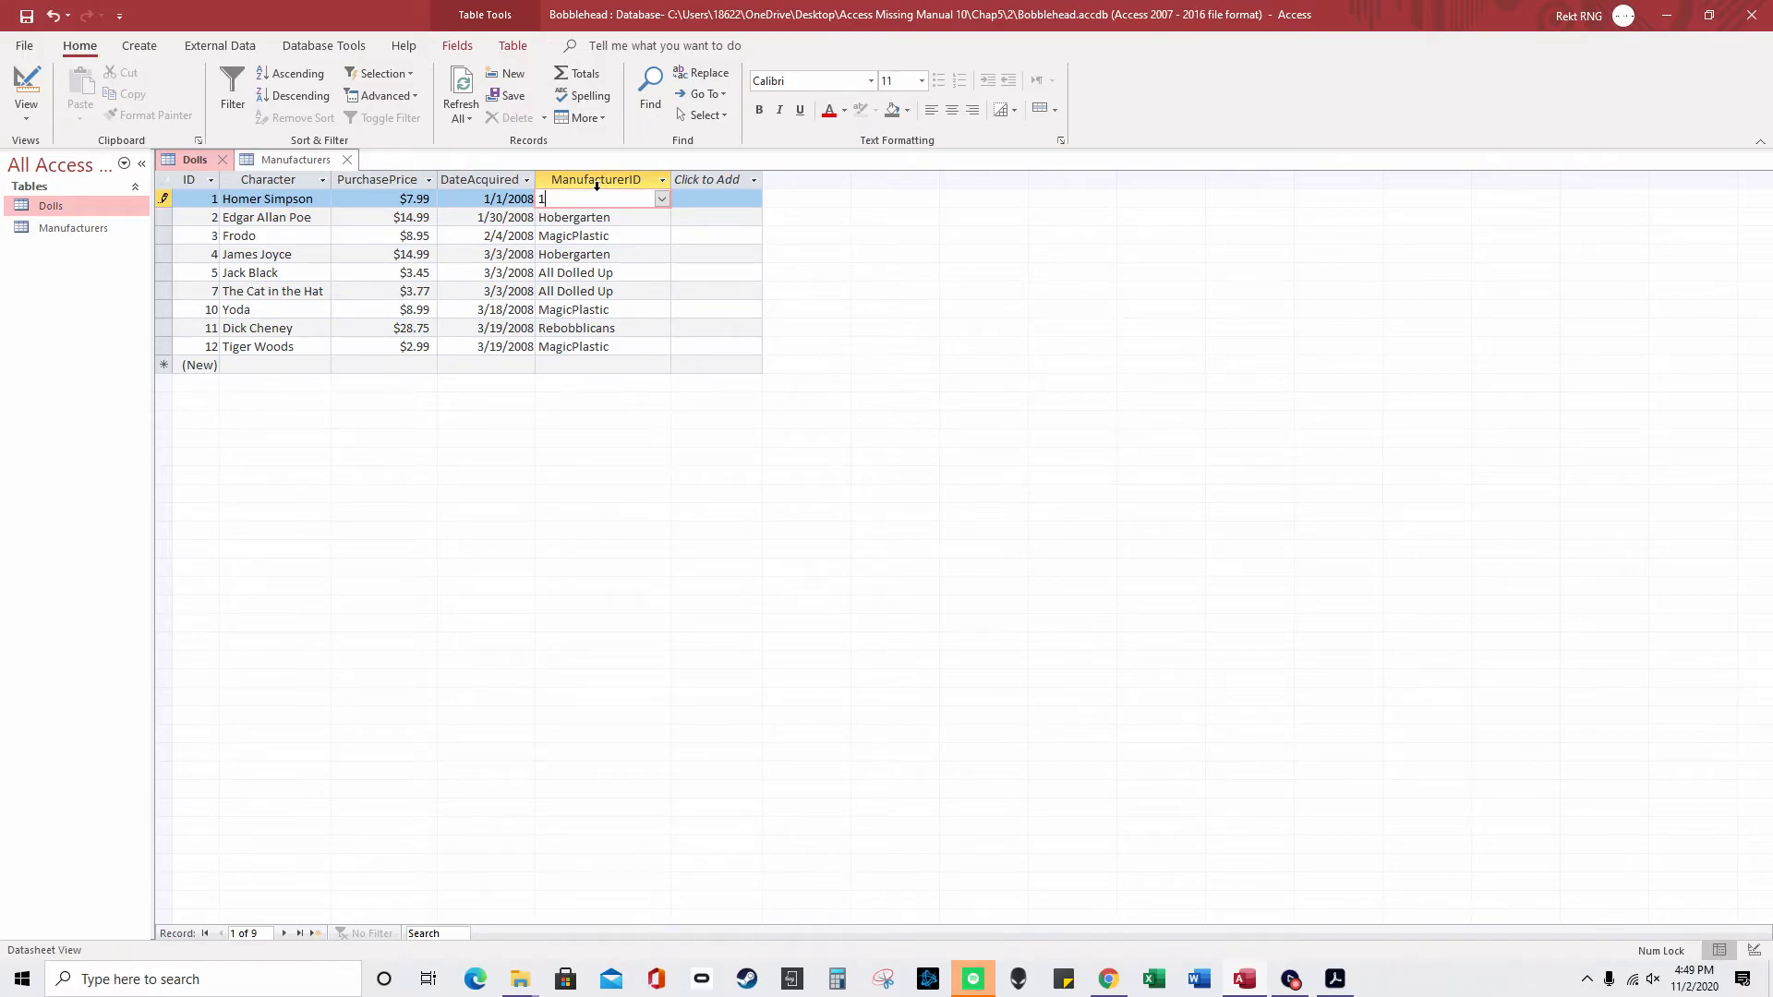
key("Escape")
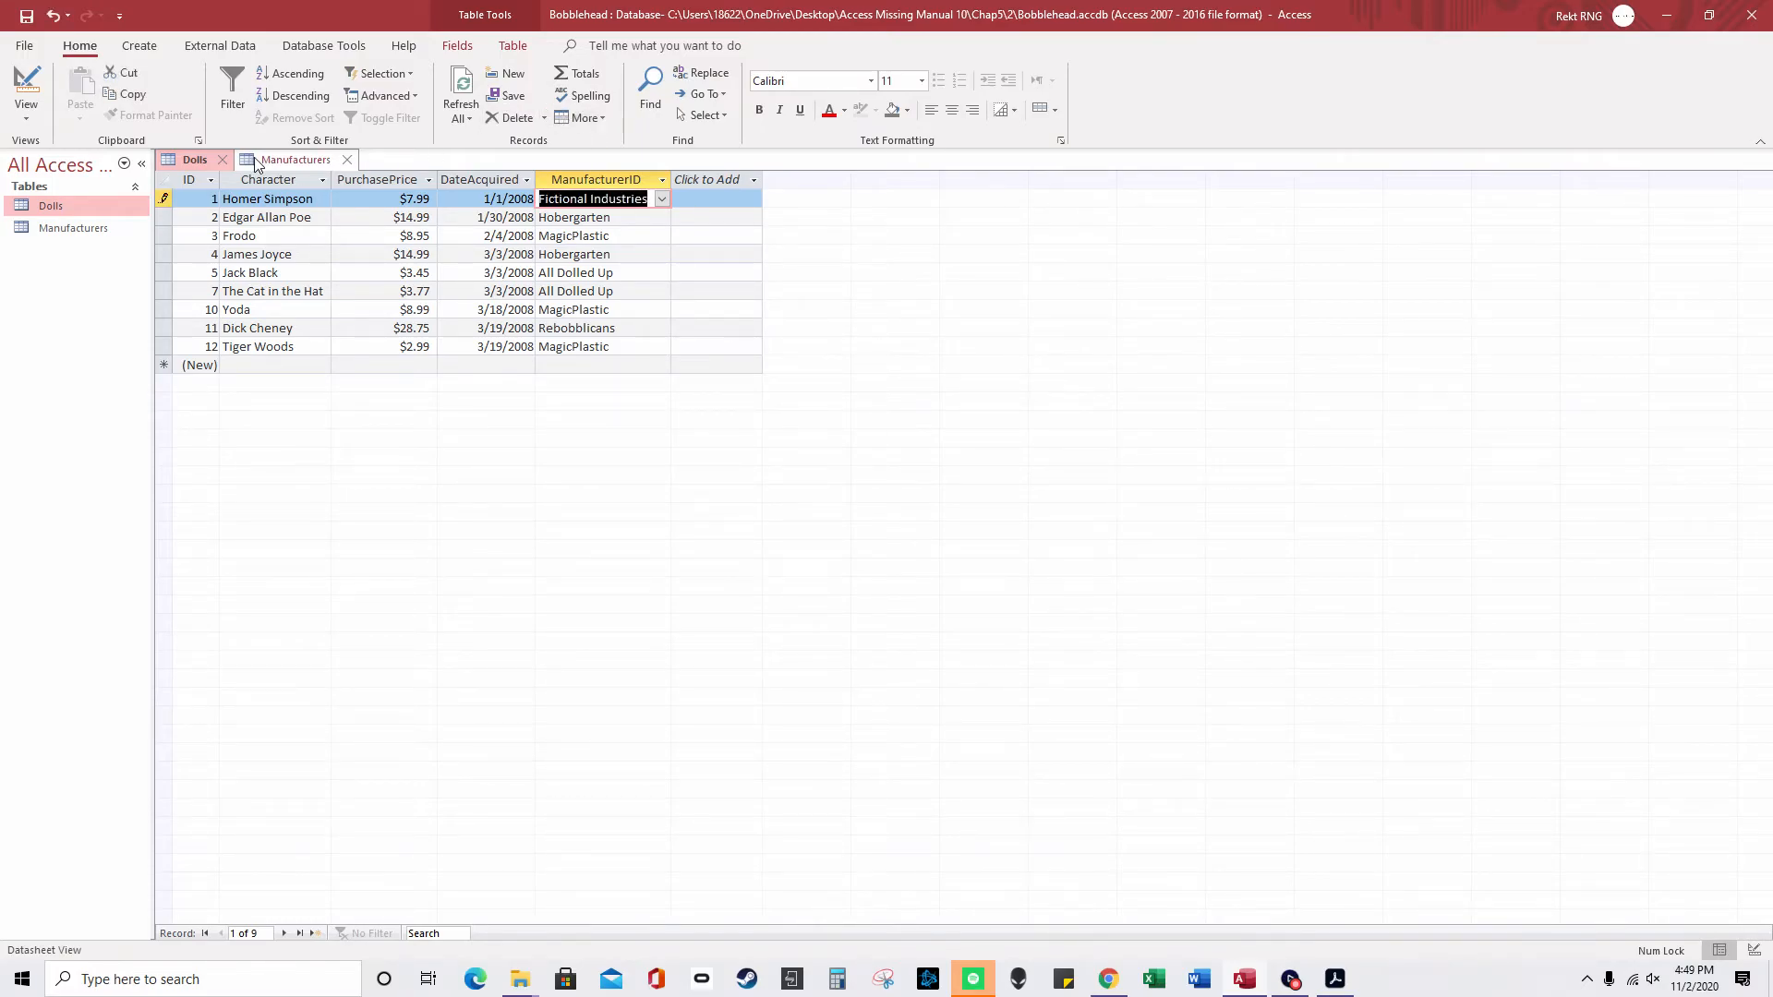
- Close Manufacturers and switch the Dolls table to Design view
left_click(347, 160)
right_click(198, 162)
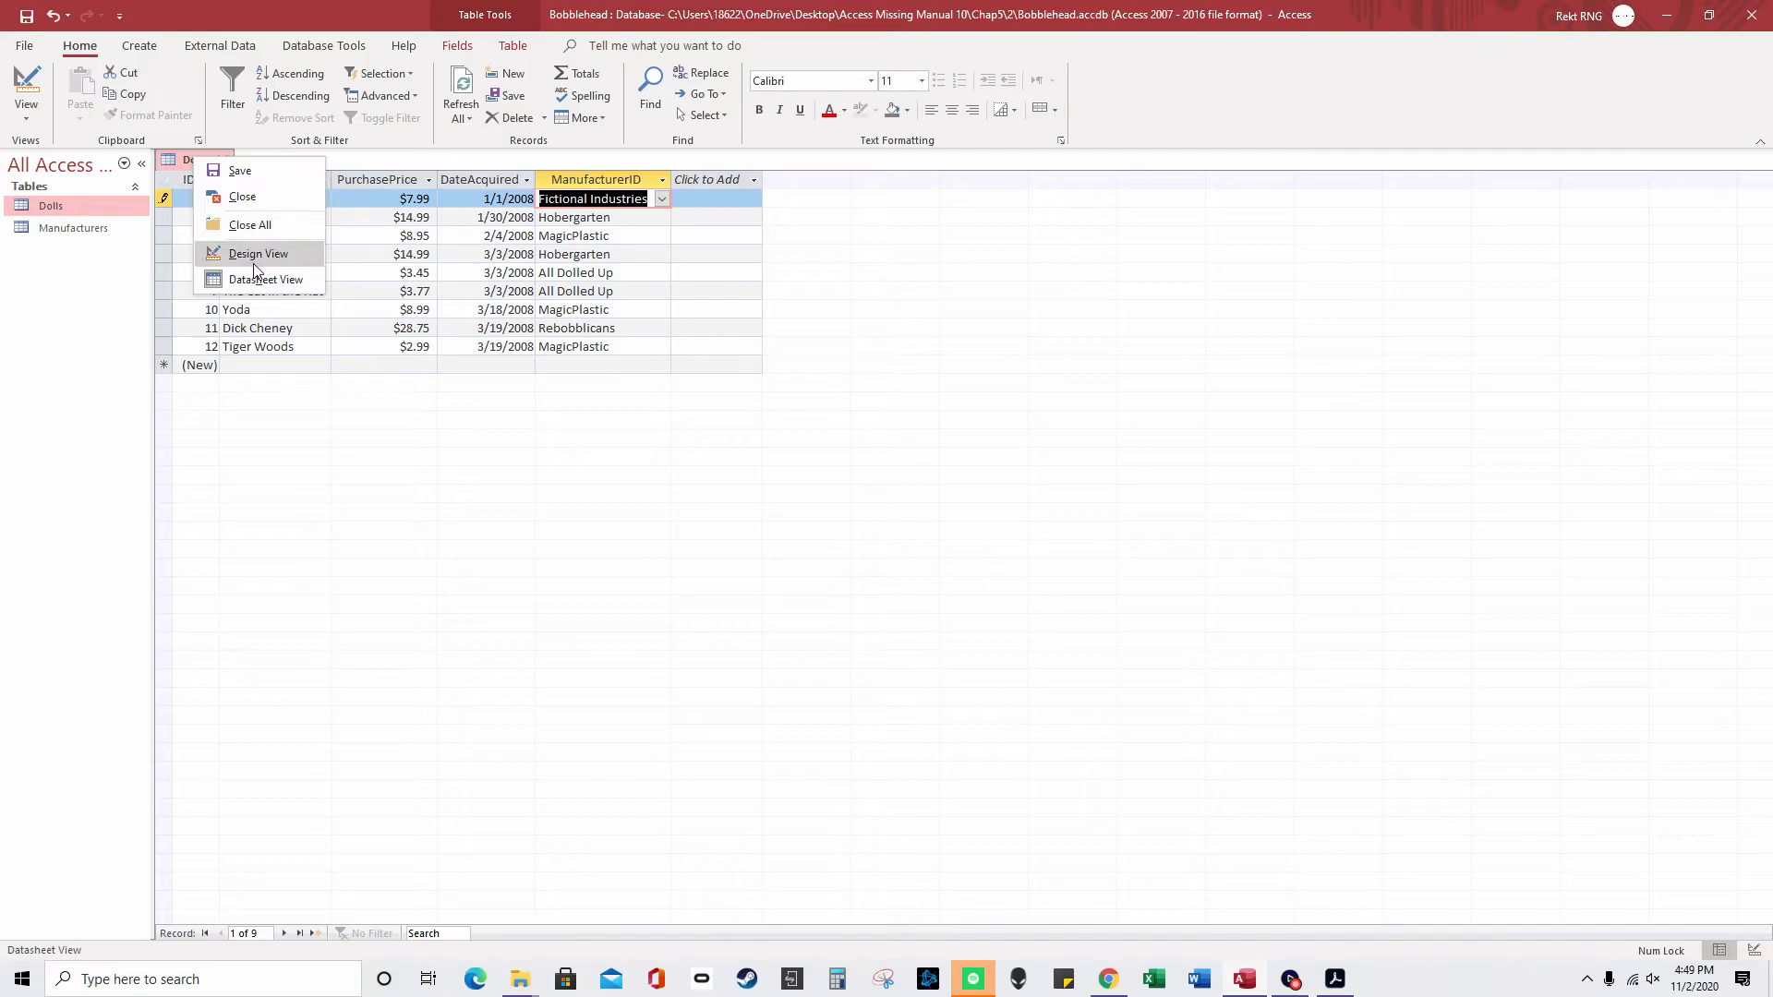
left_click(253, 261)
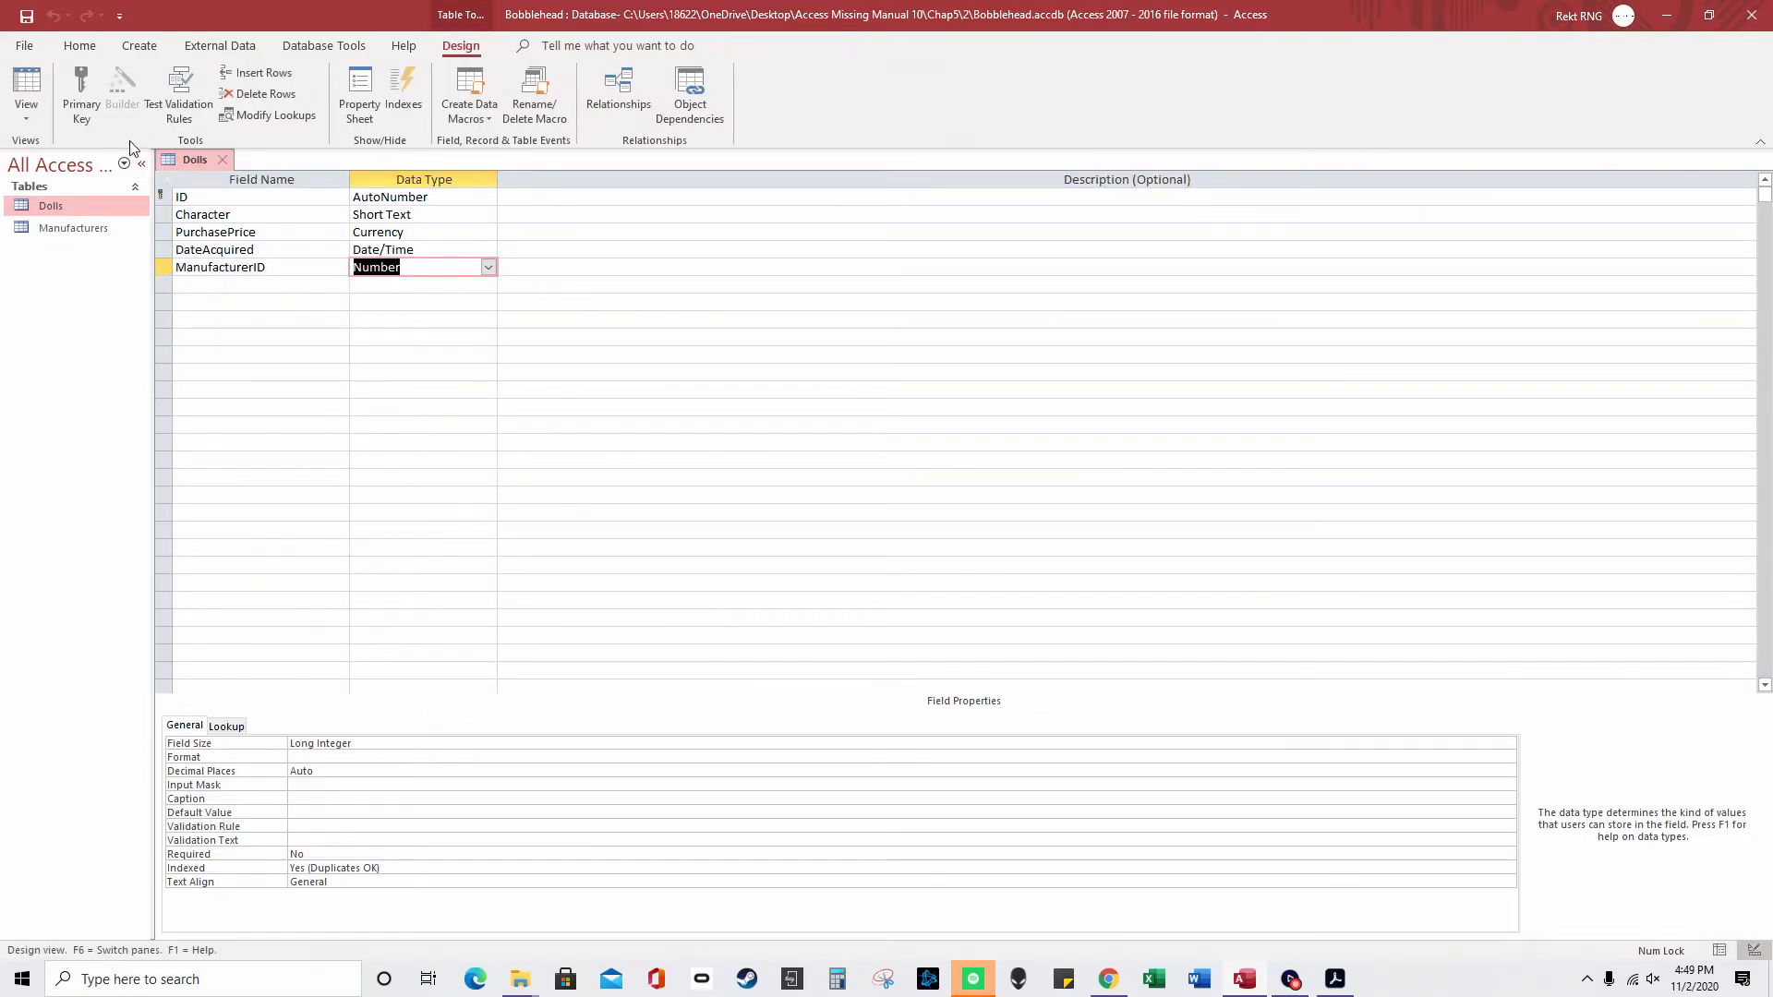
left_click(323, 45)
left_click(240, 43)
left_click(324, 45)
left_click(247, 85)
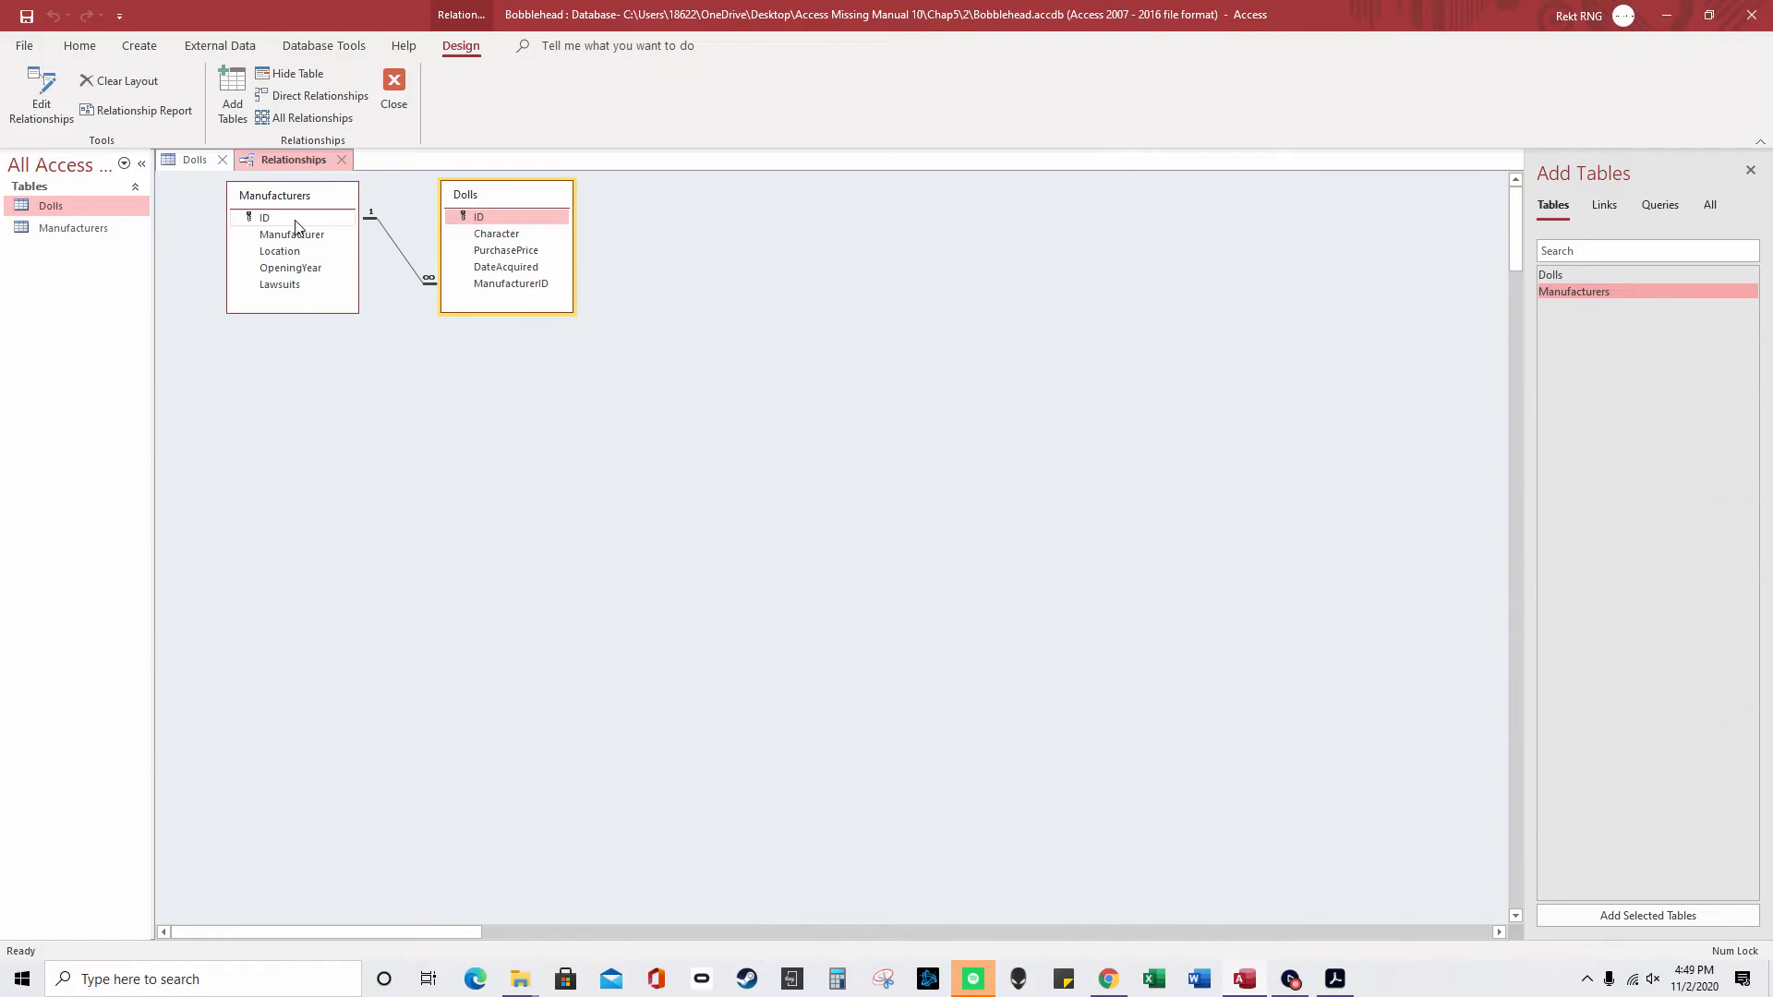
left_click(341, 159)
left_click(487, 268)
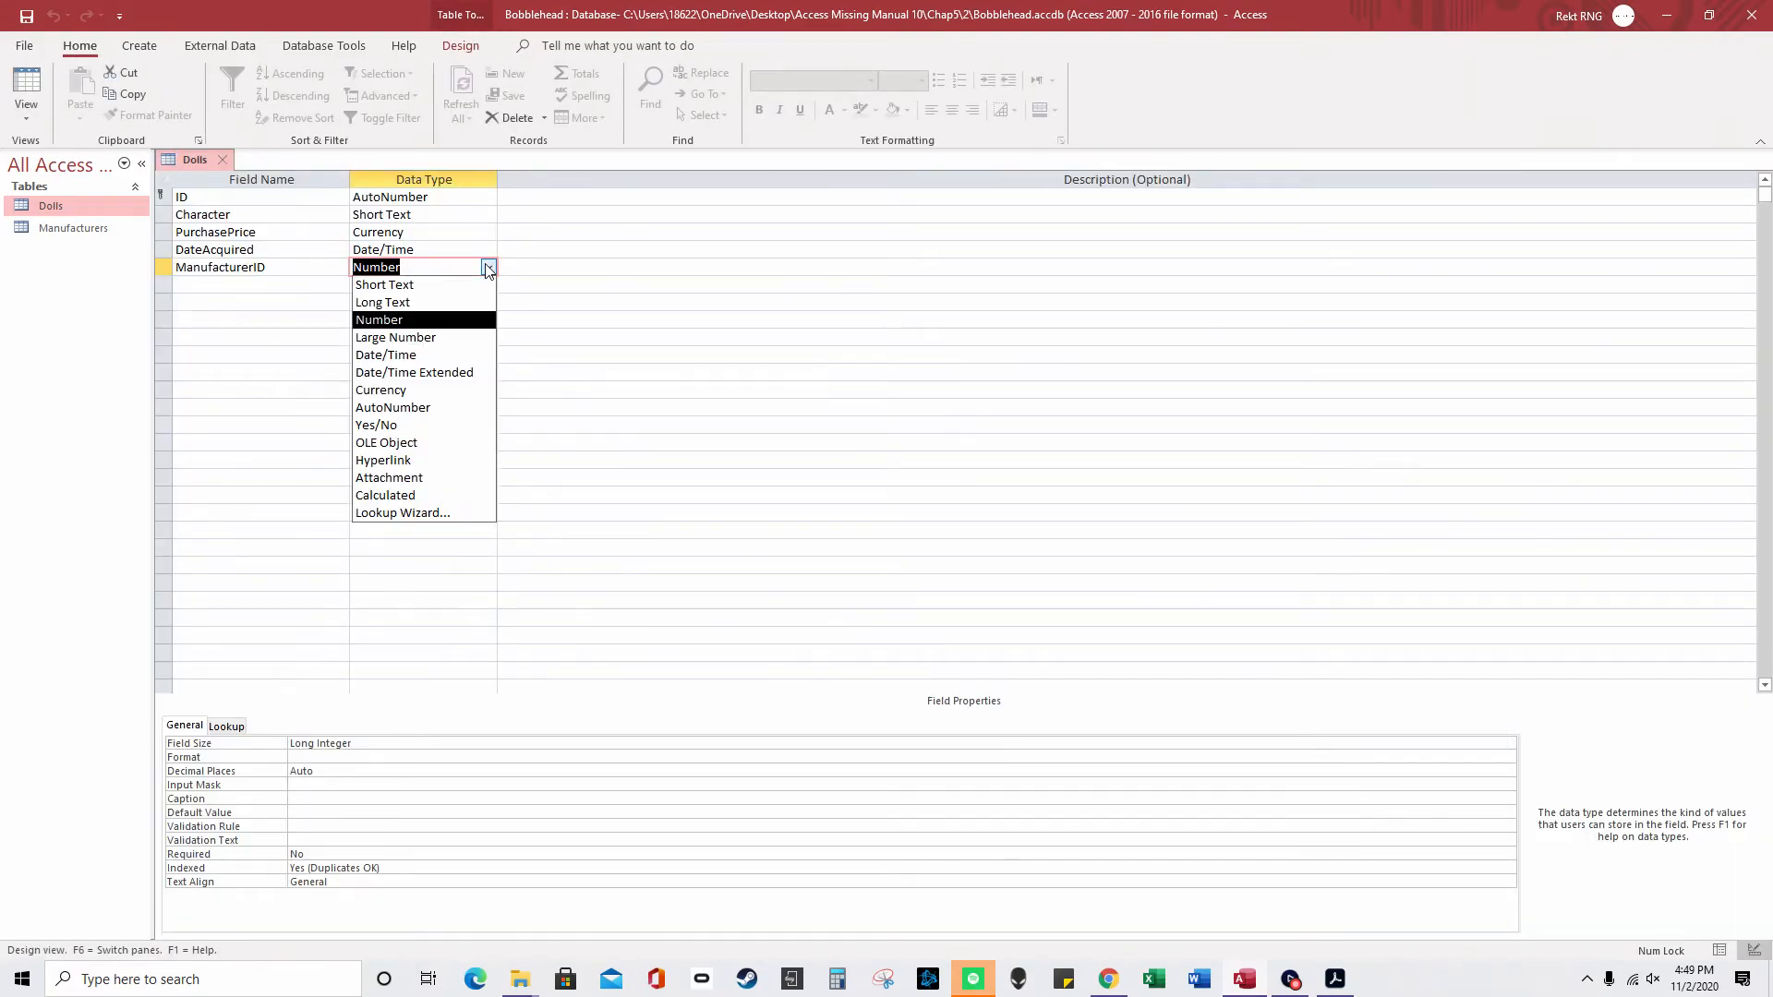
left_click(473, 514)
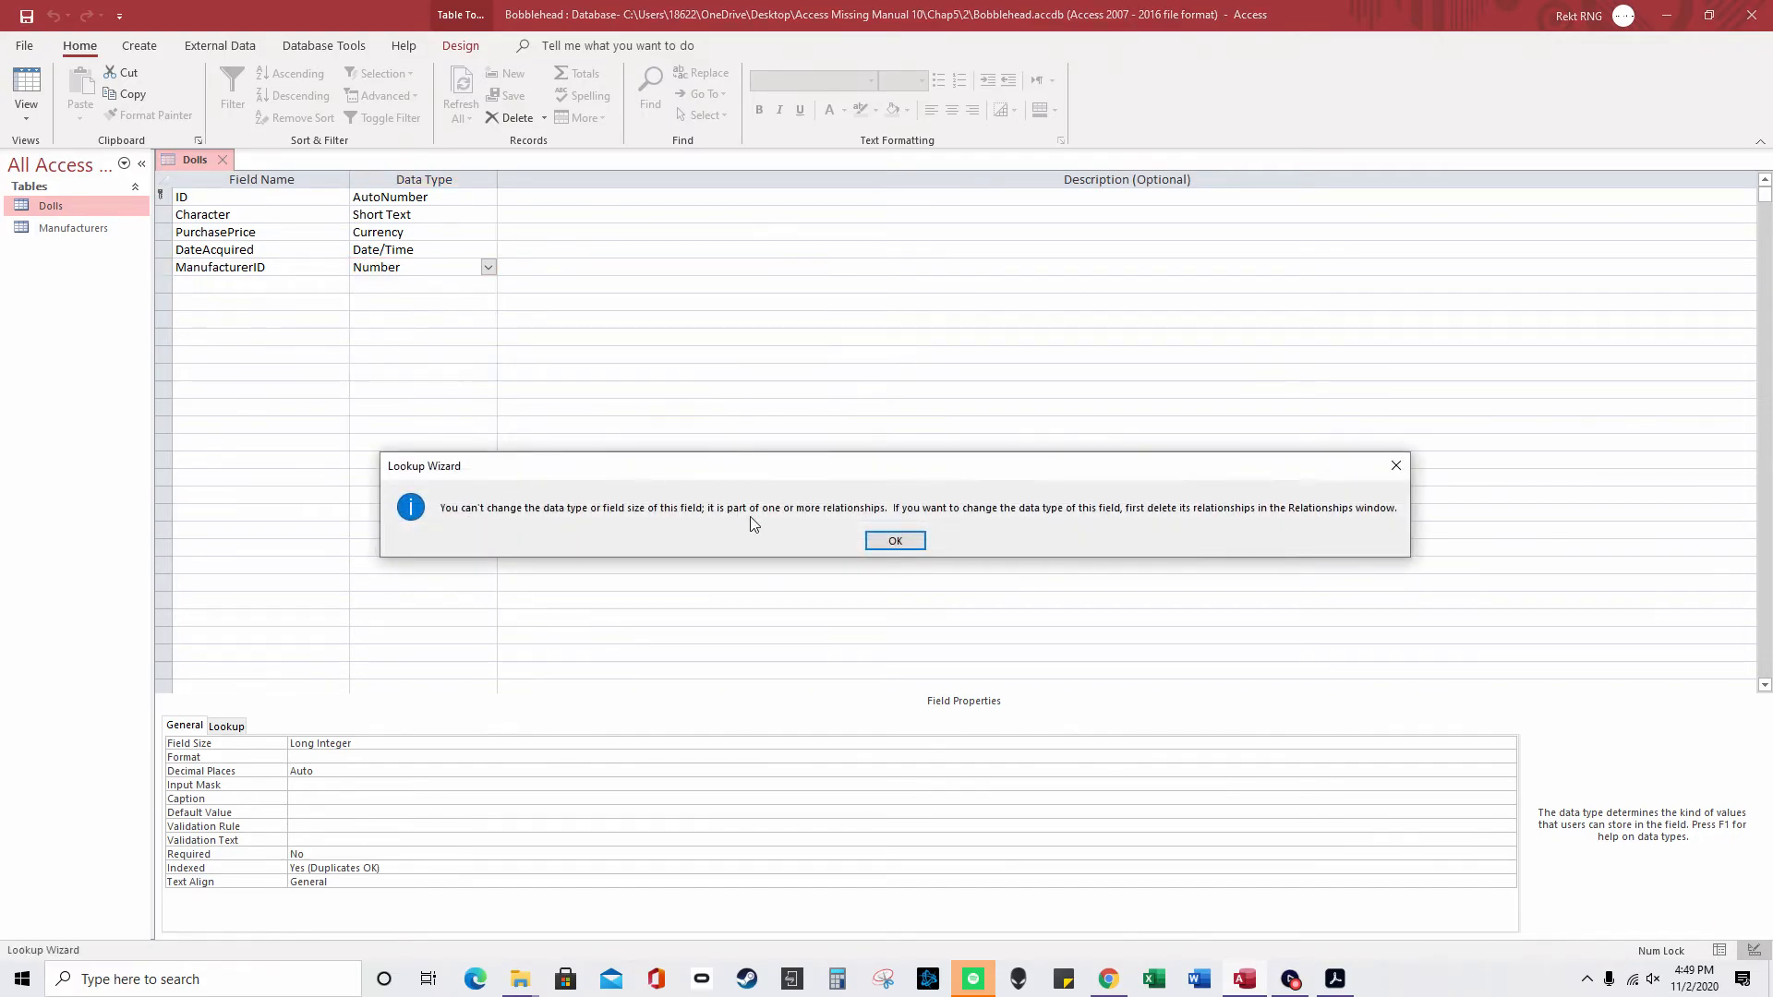
left_click(894, 542)
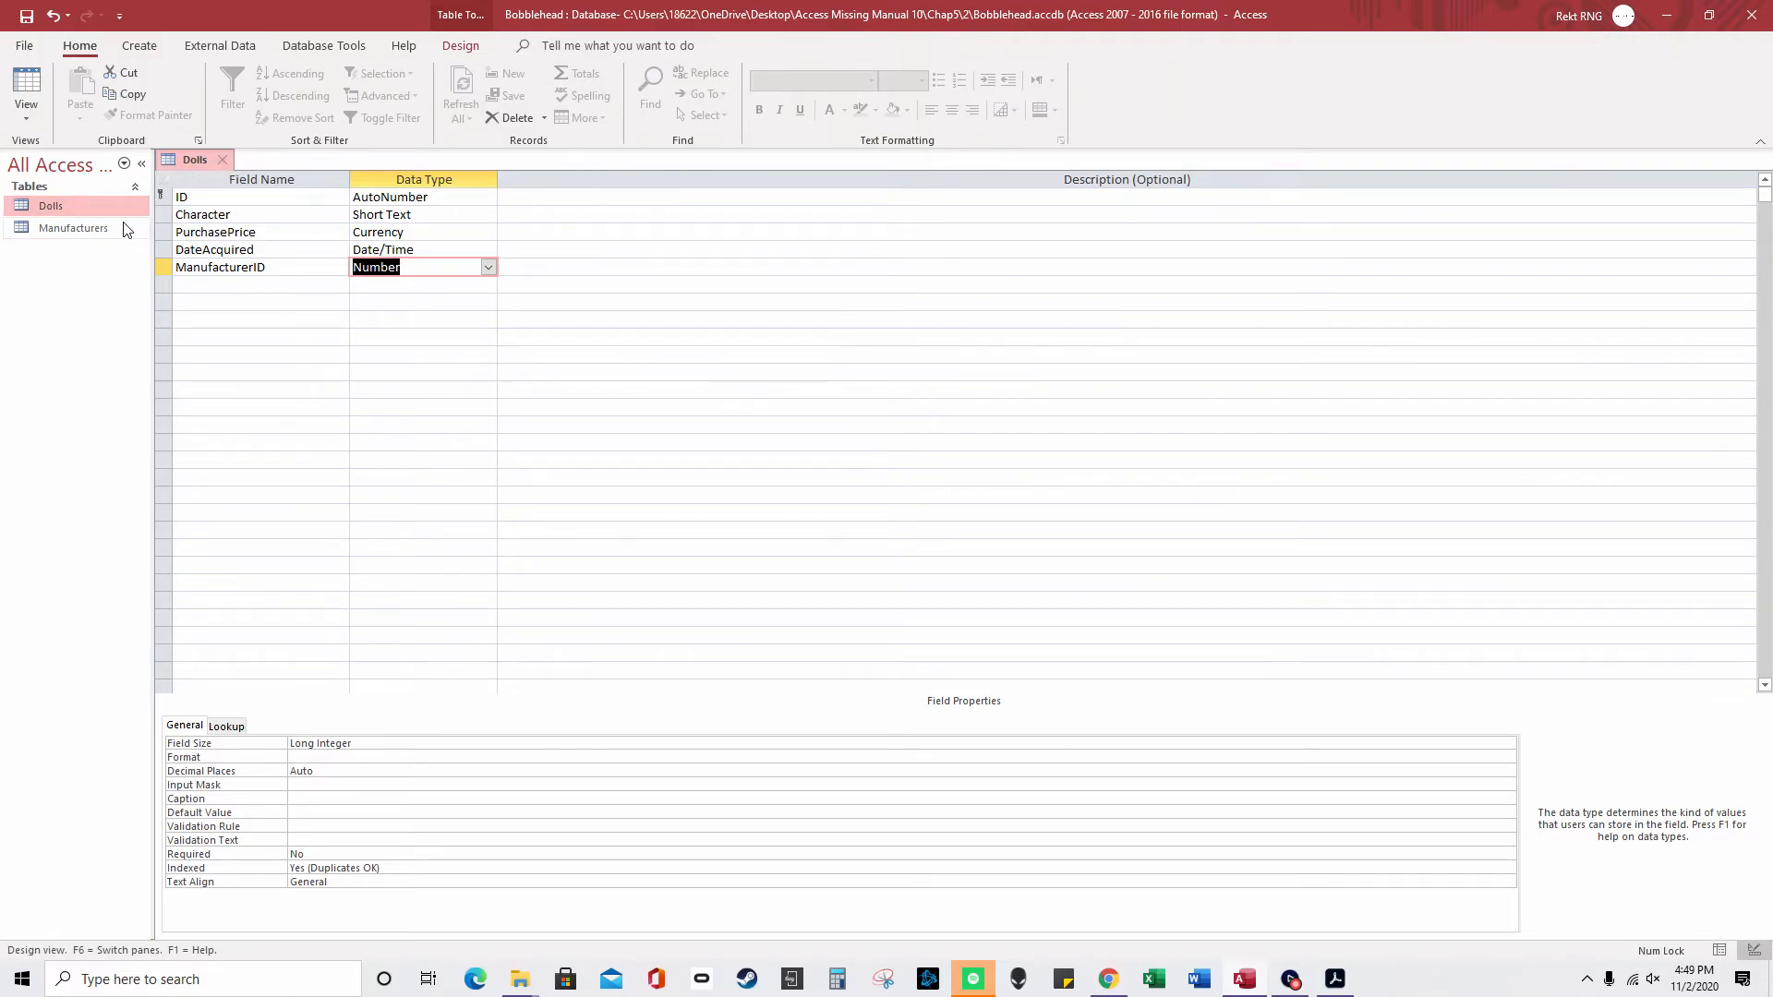
- Open Relationships and try deleting the Manufacturers–Dolls link, hitting a table-locked error
left_click(323, 45)
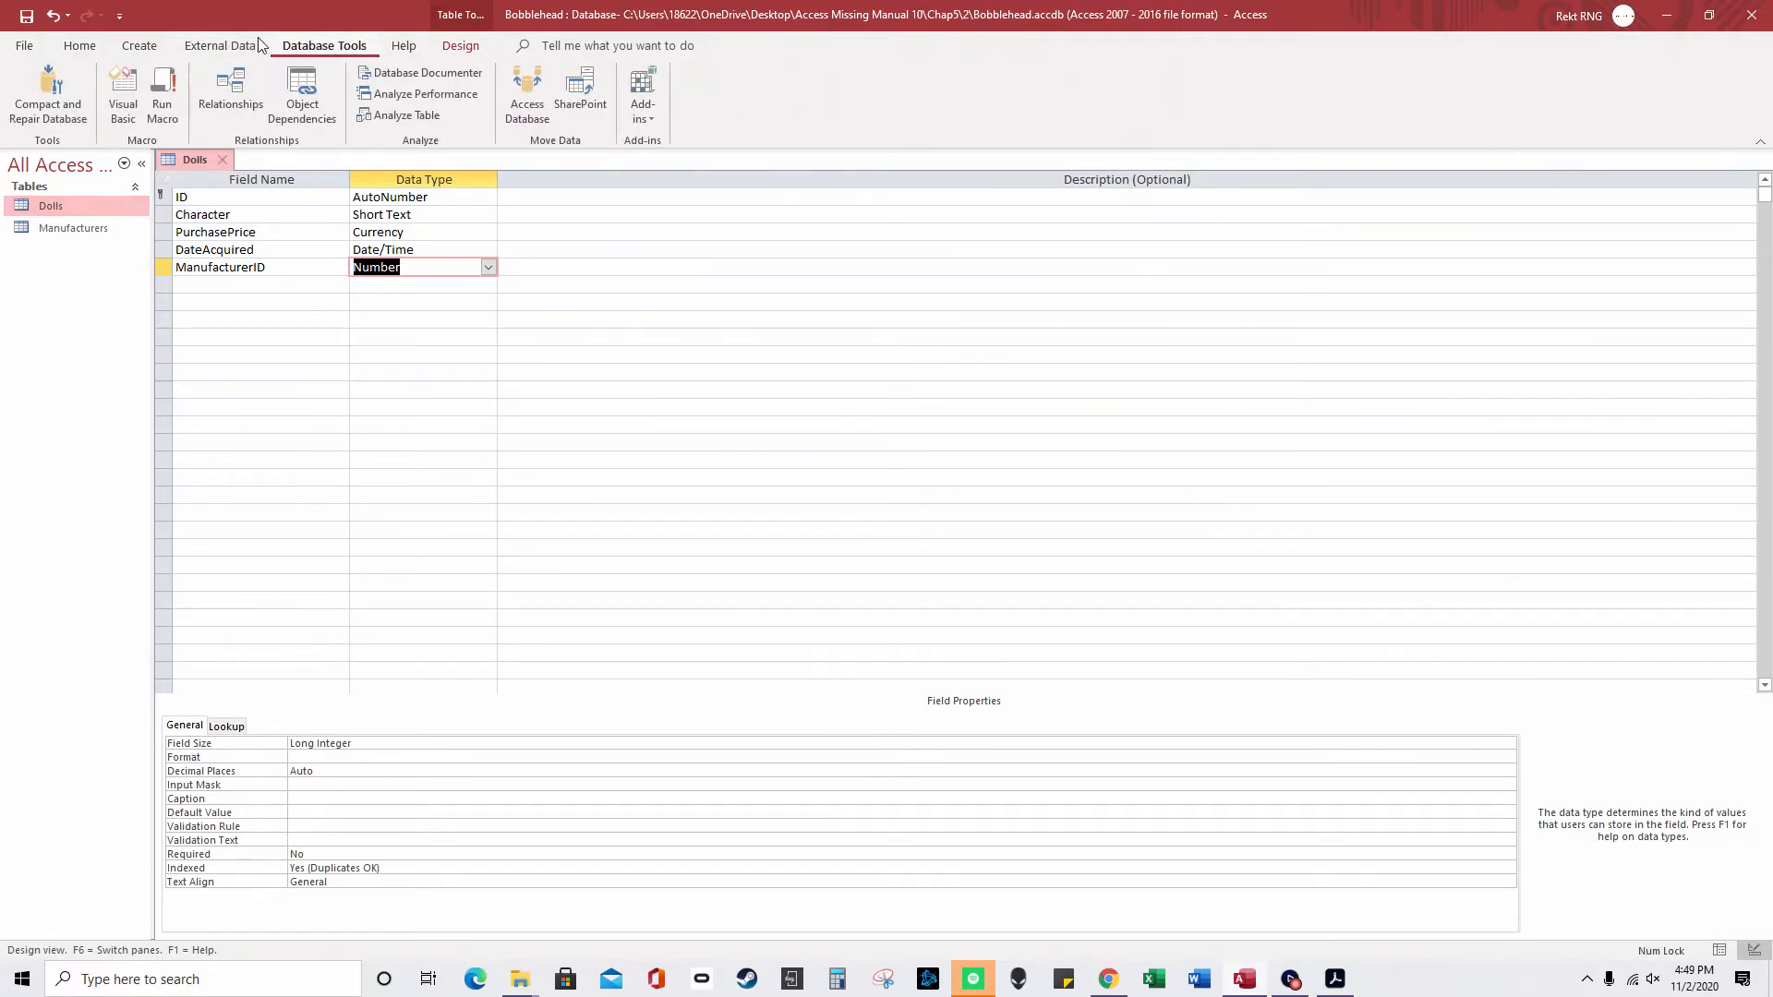
left_click(231, 102)
left_click(406, 259)
right_click(406, 258)
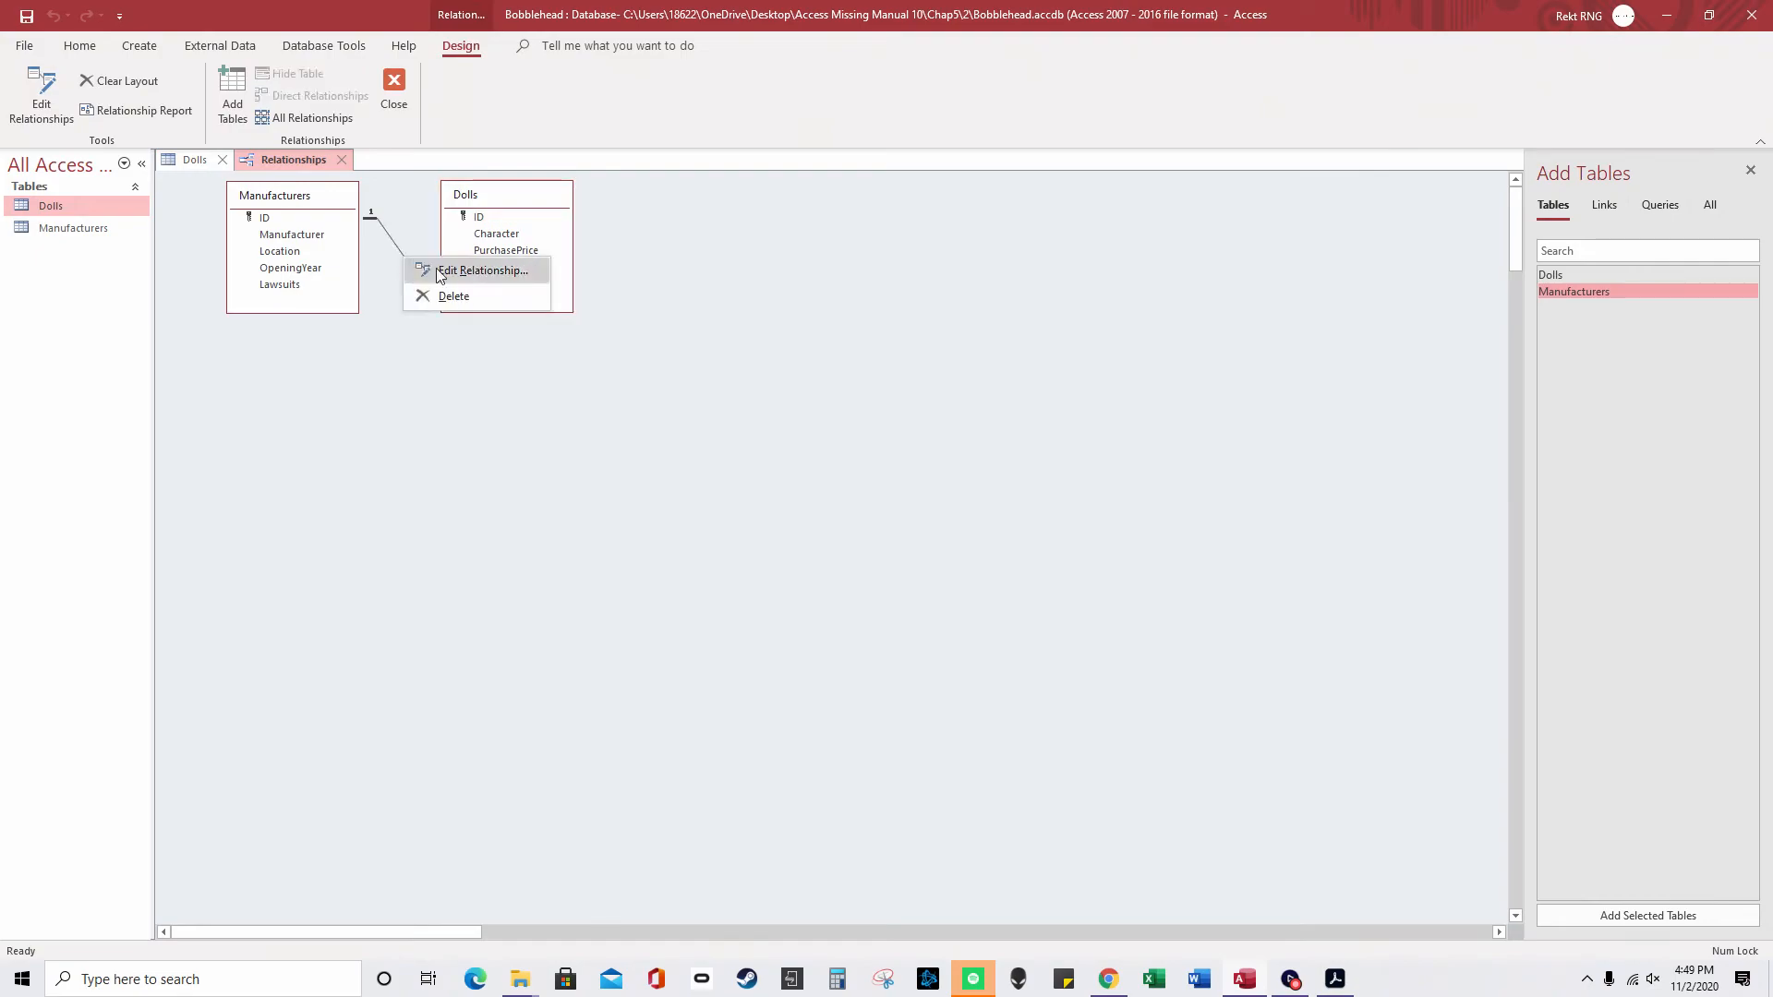
left_click(455, 292)
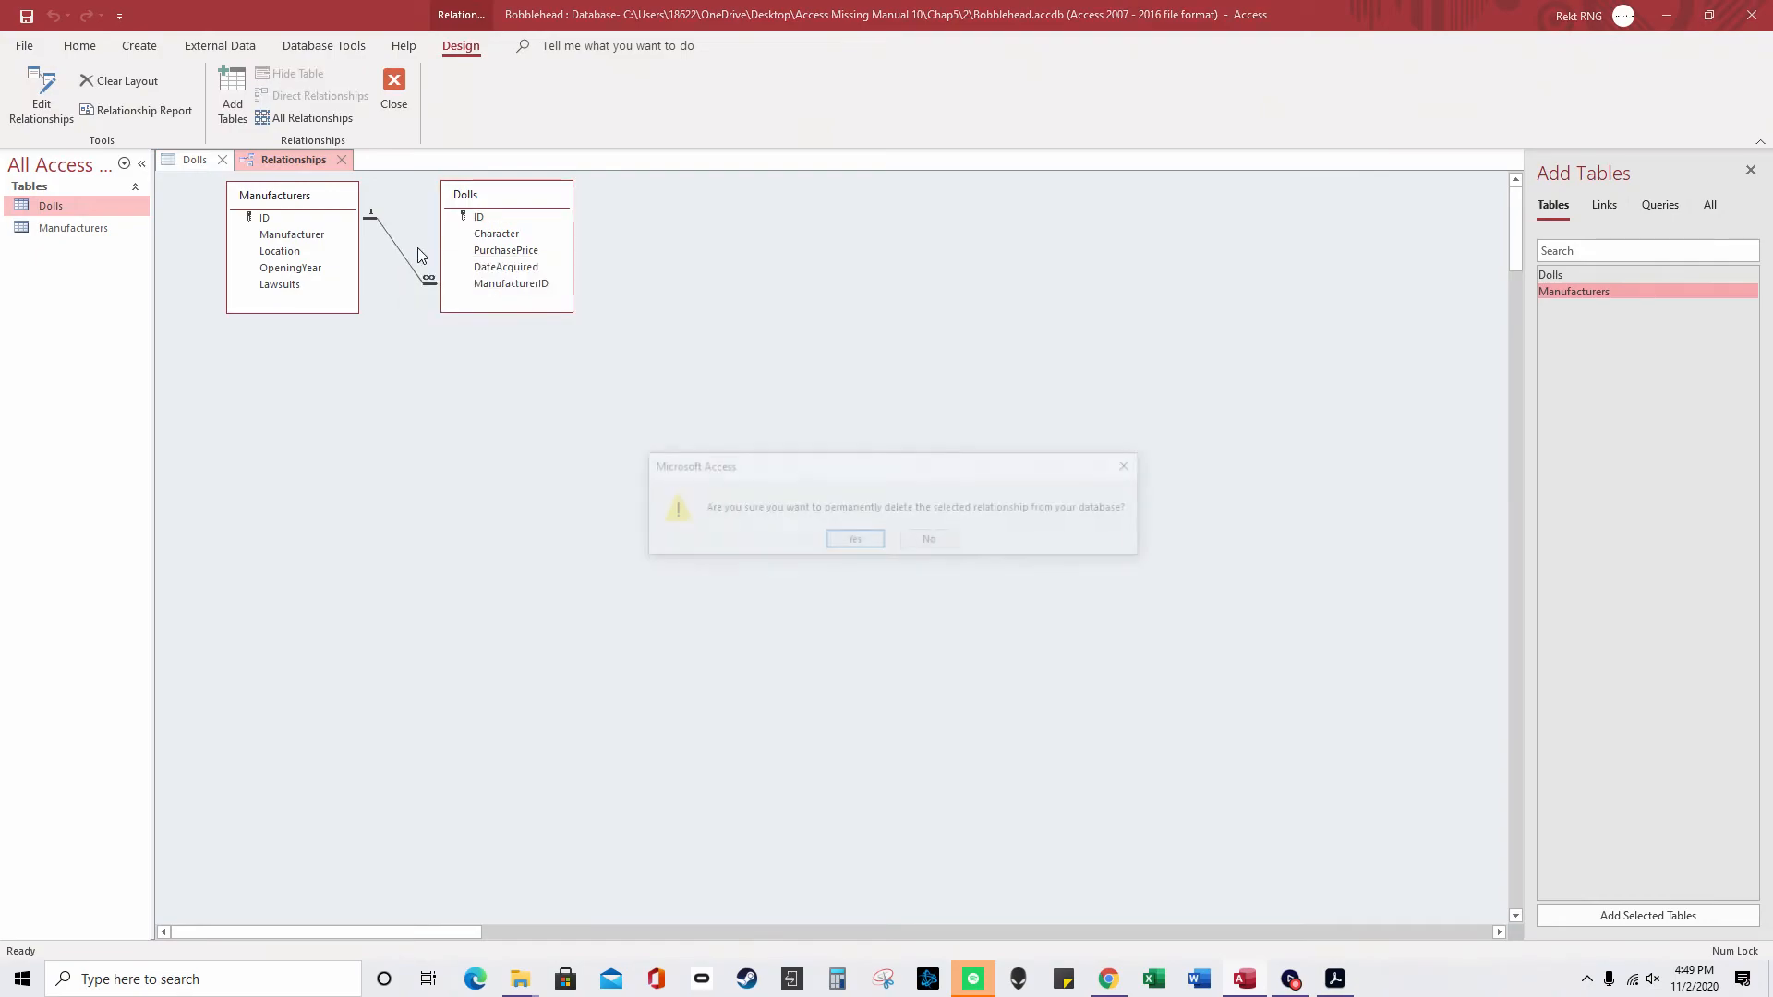
left_click(847, 539)
left_click(855, 541)
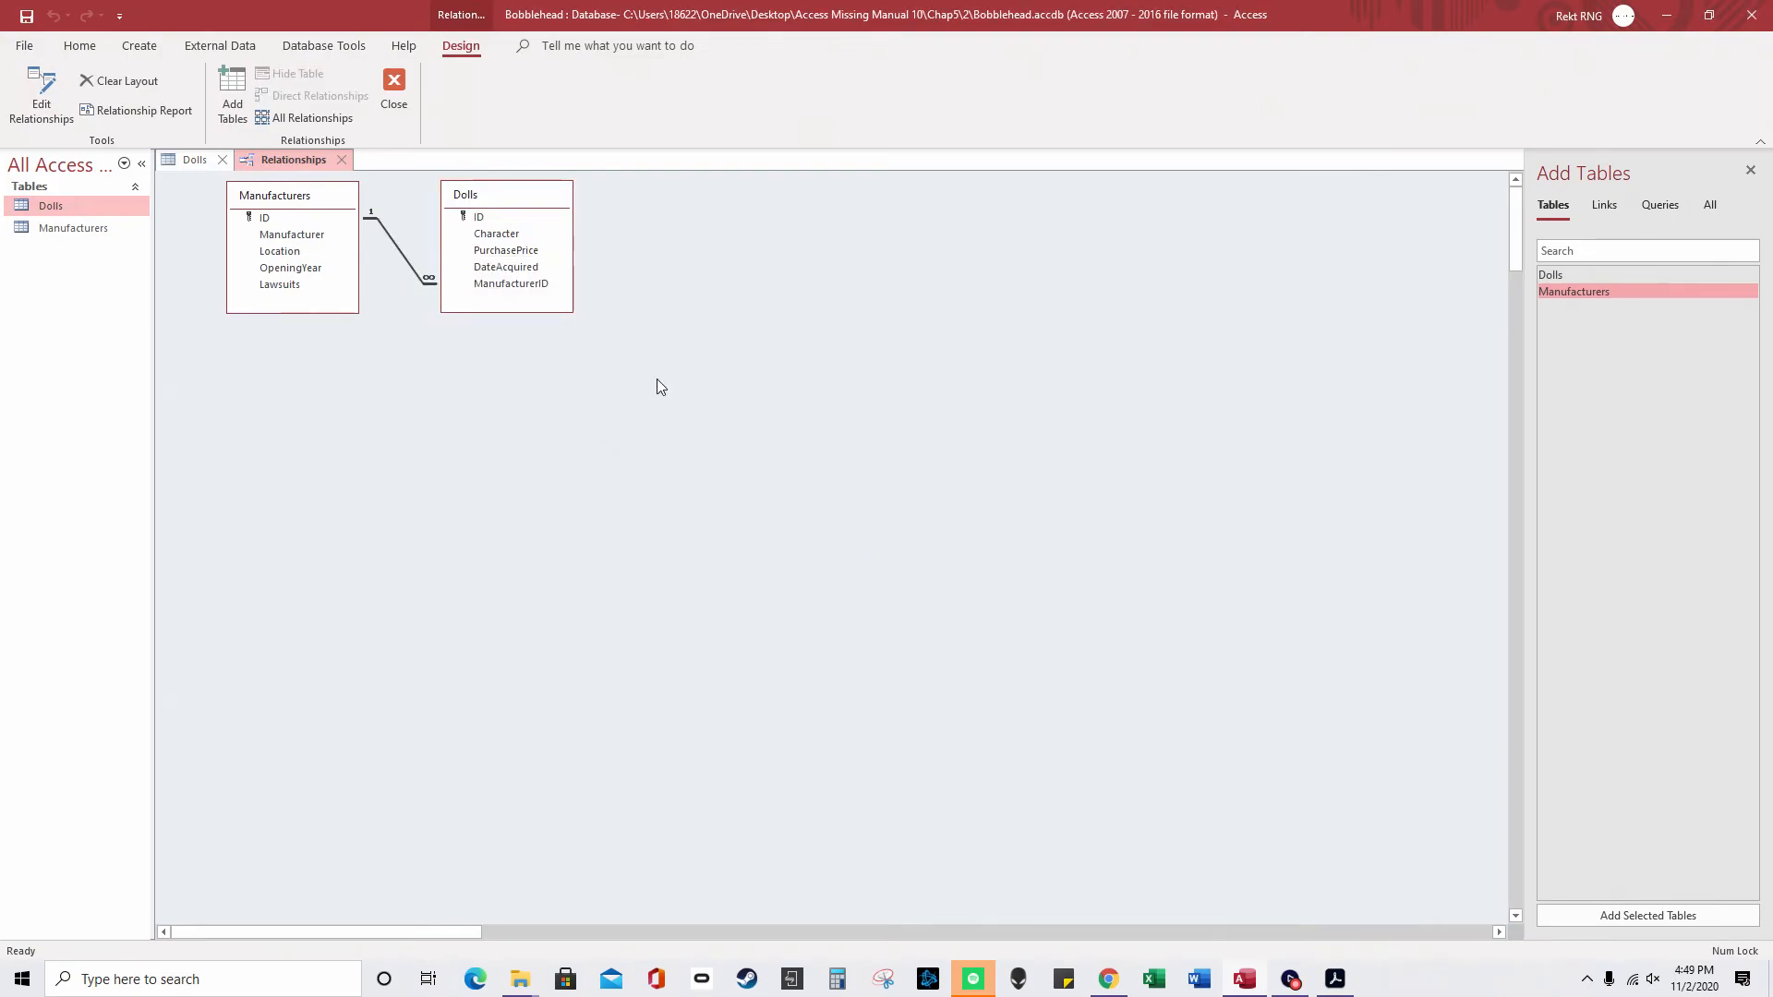
- Close the Dolls design tab, then delete the Manufacturers–Dolls relationship and confirm
left_click(222, 160)
left_click(893, 541)
right_click(390, 231)
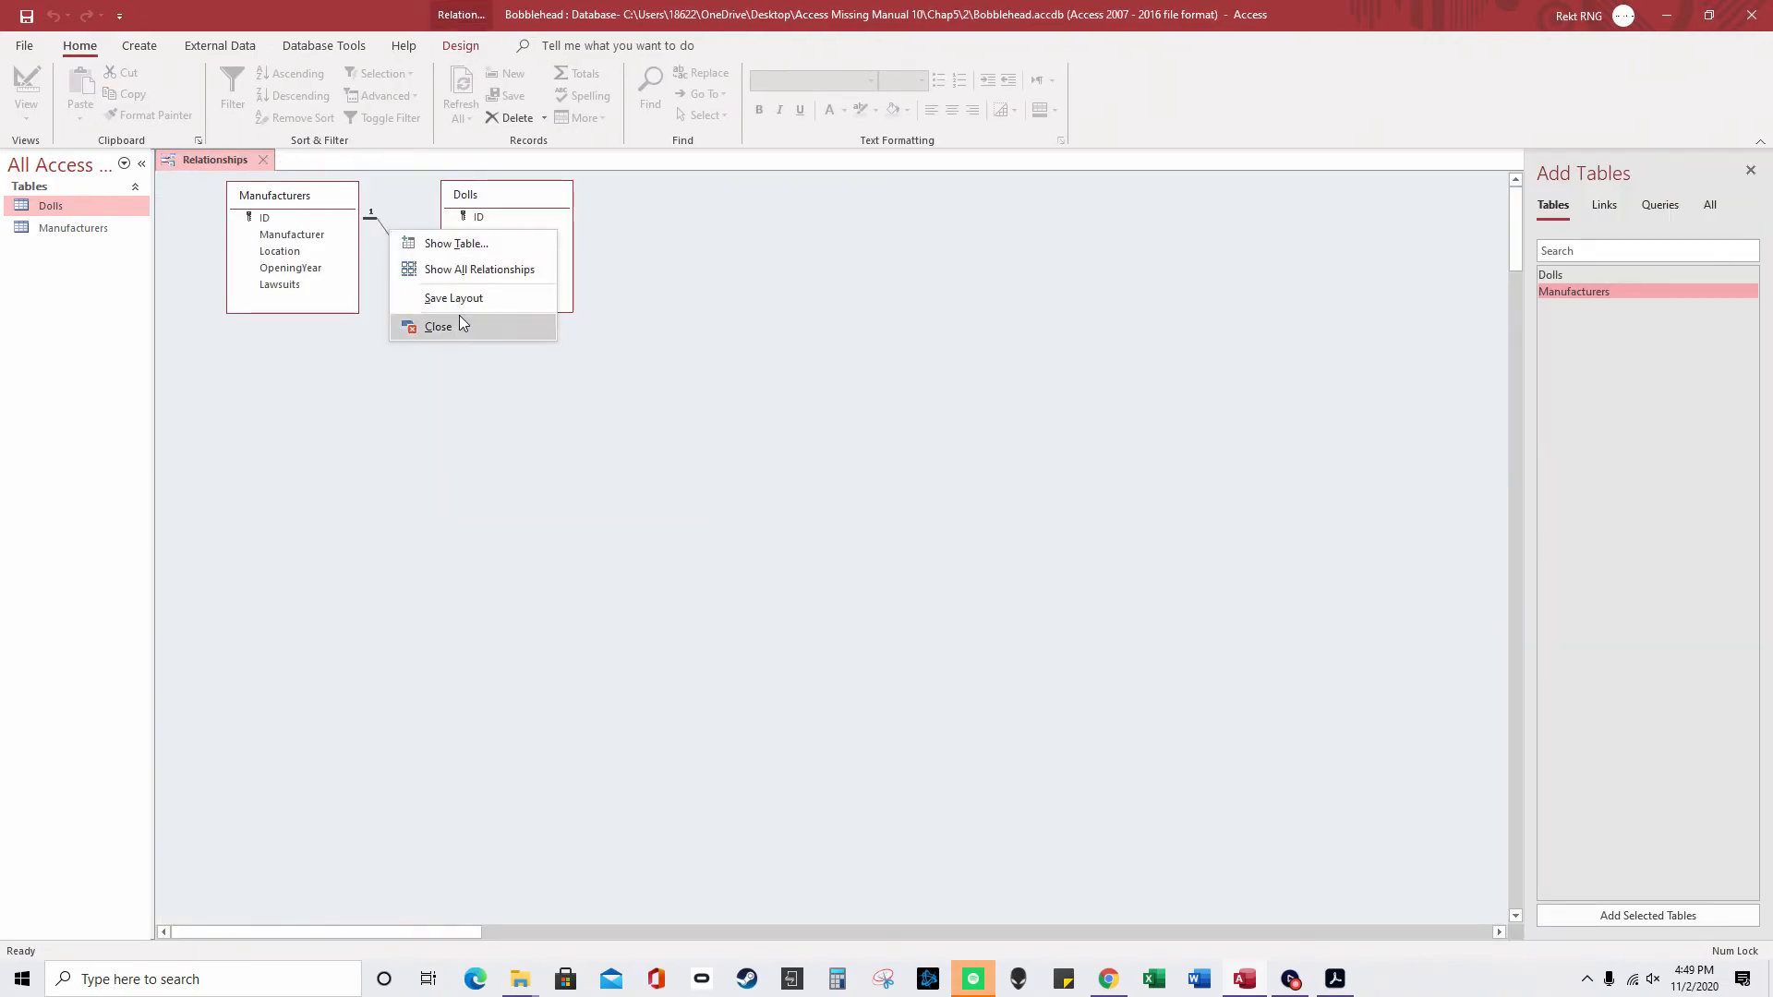
left_click(380, 217)
right_click(379, 220)
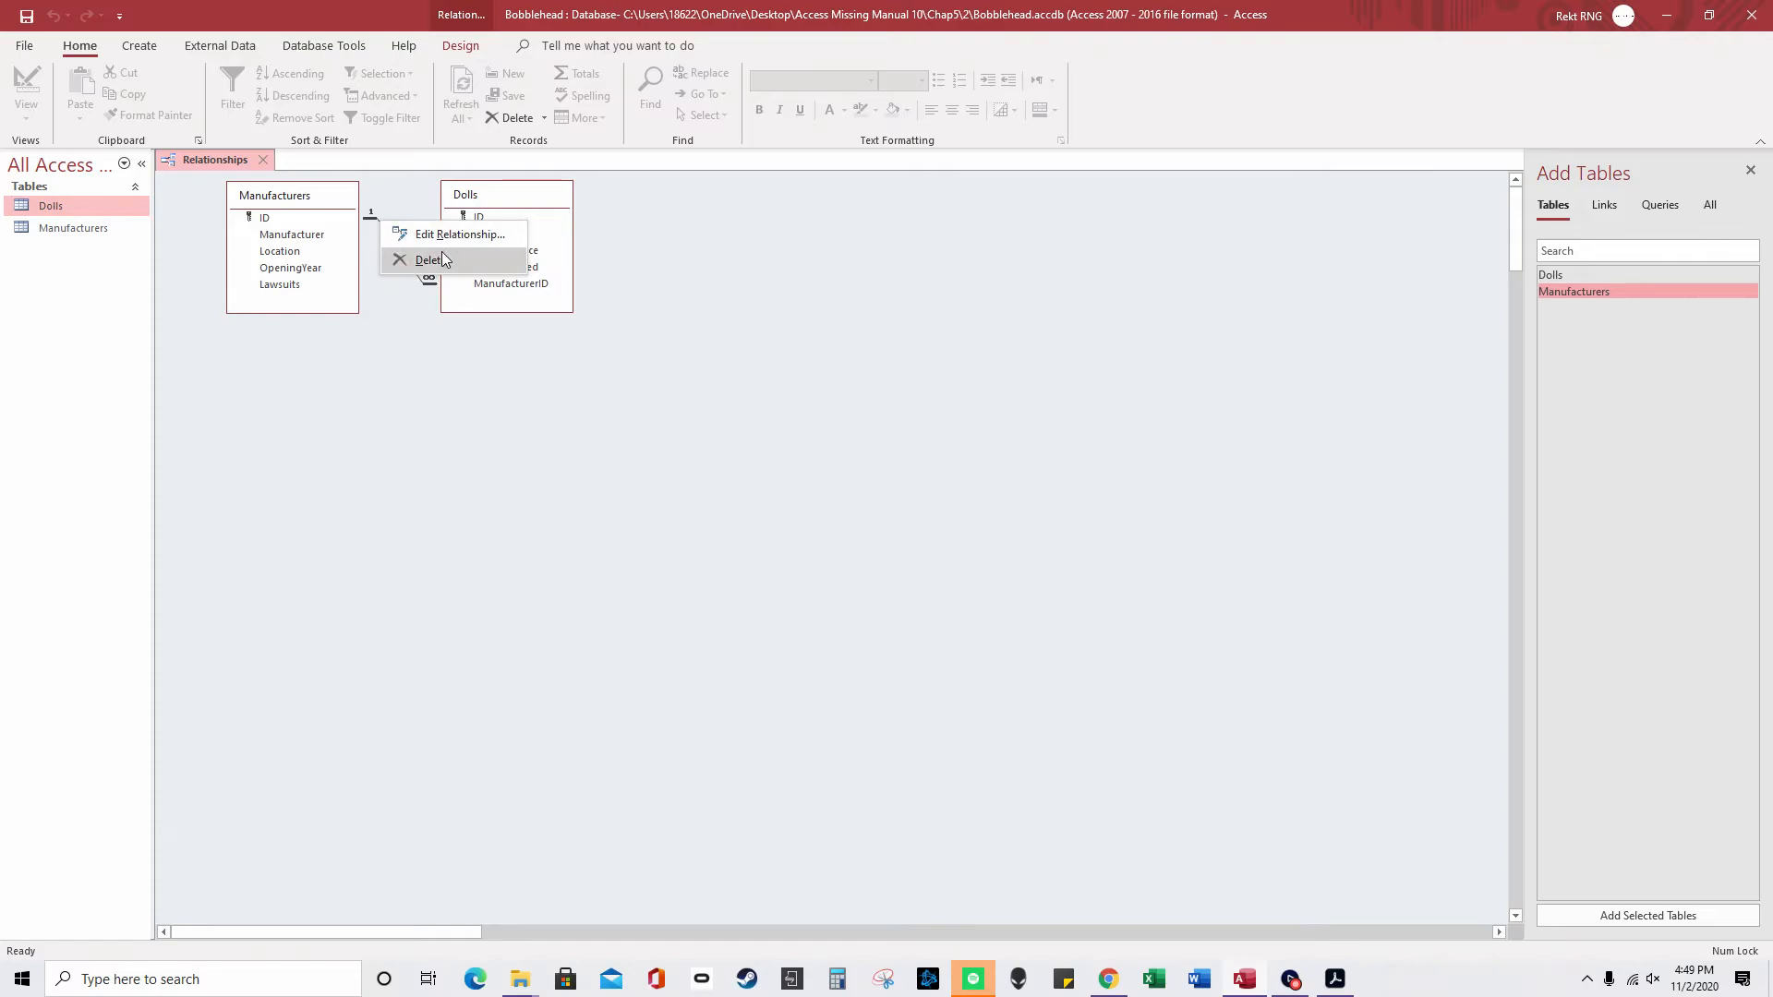
left_click(408, 258)
left_click(845, 540)
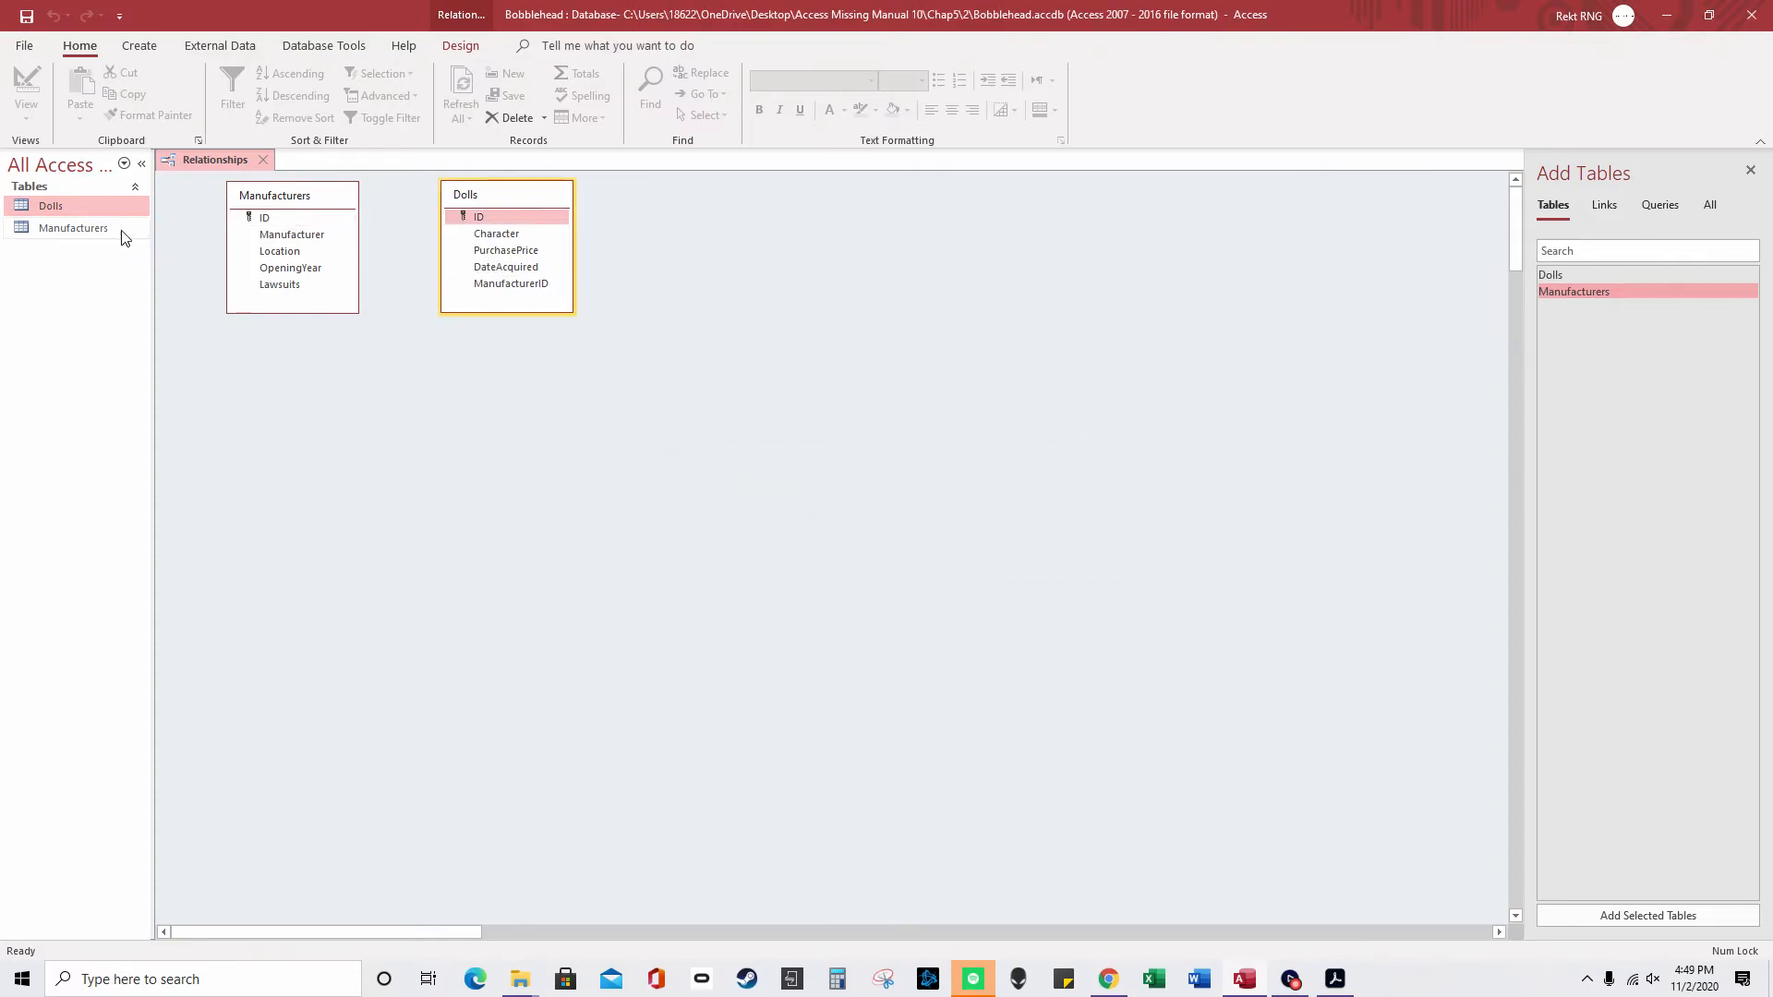
- Close Relationships, open Dolls in Design view and start the Lookup Wizard on ManufacturerID
left_click(262, 159)
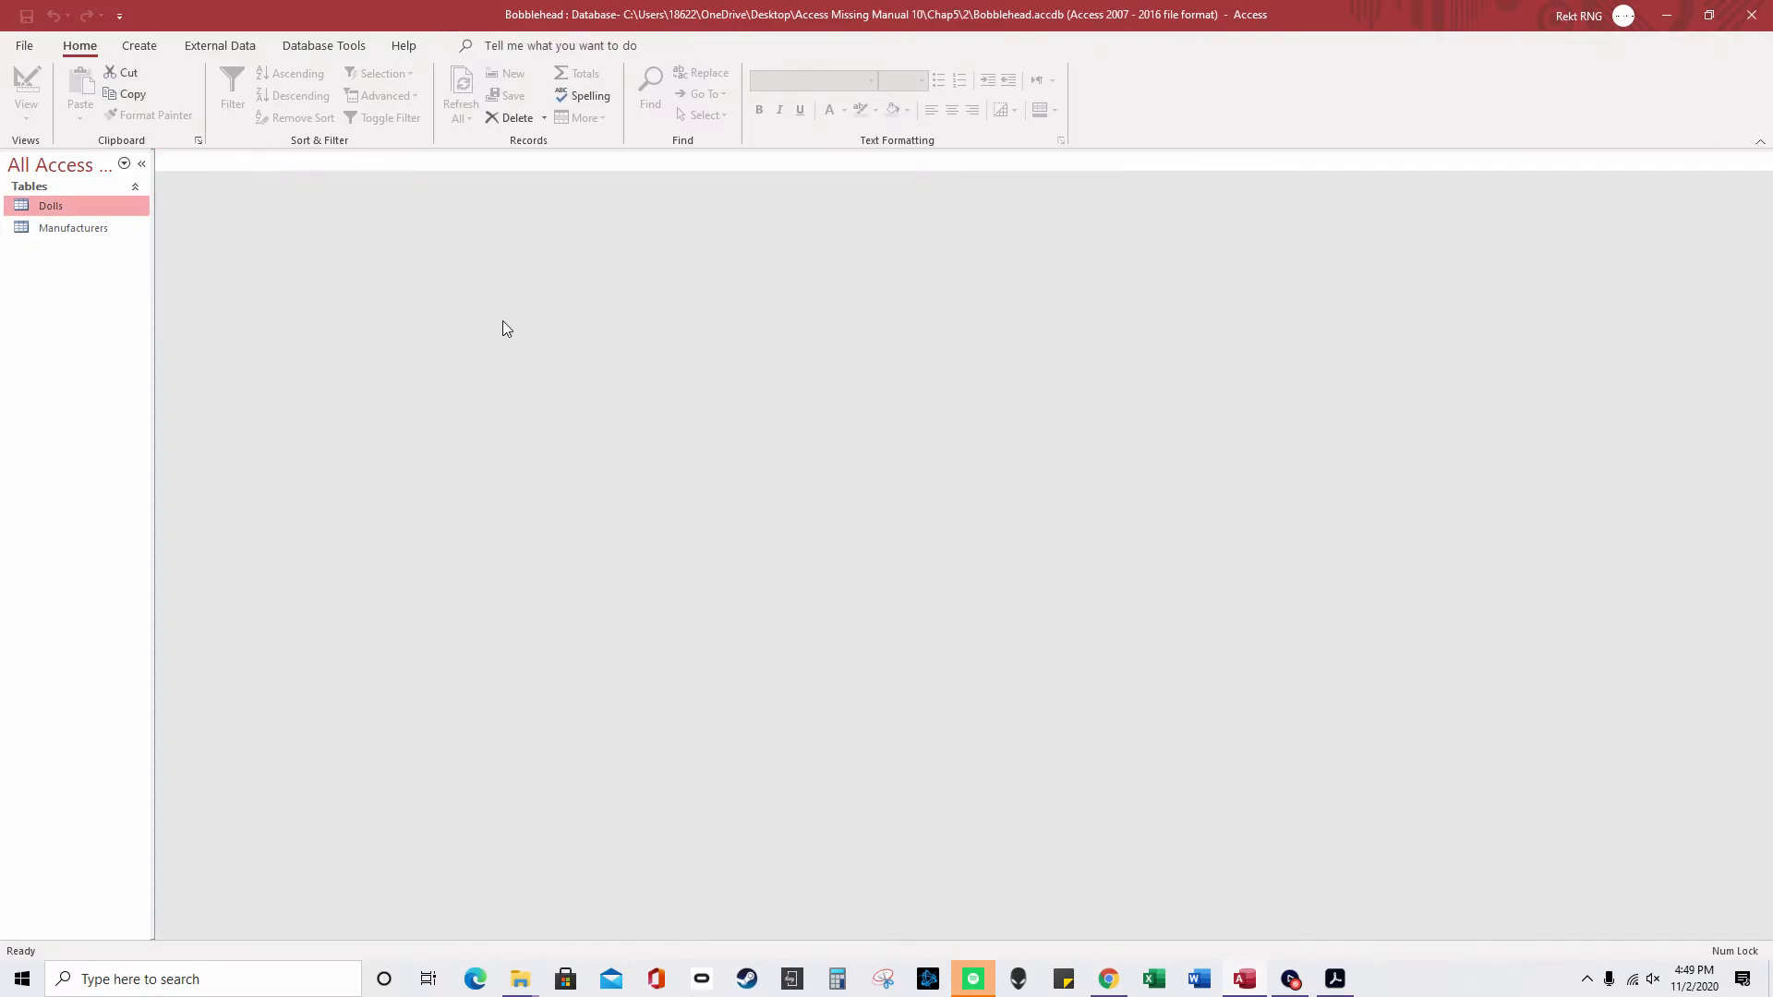
double_click(72, 203)
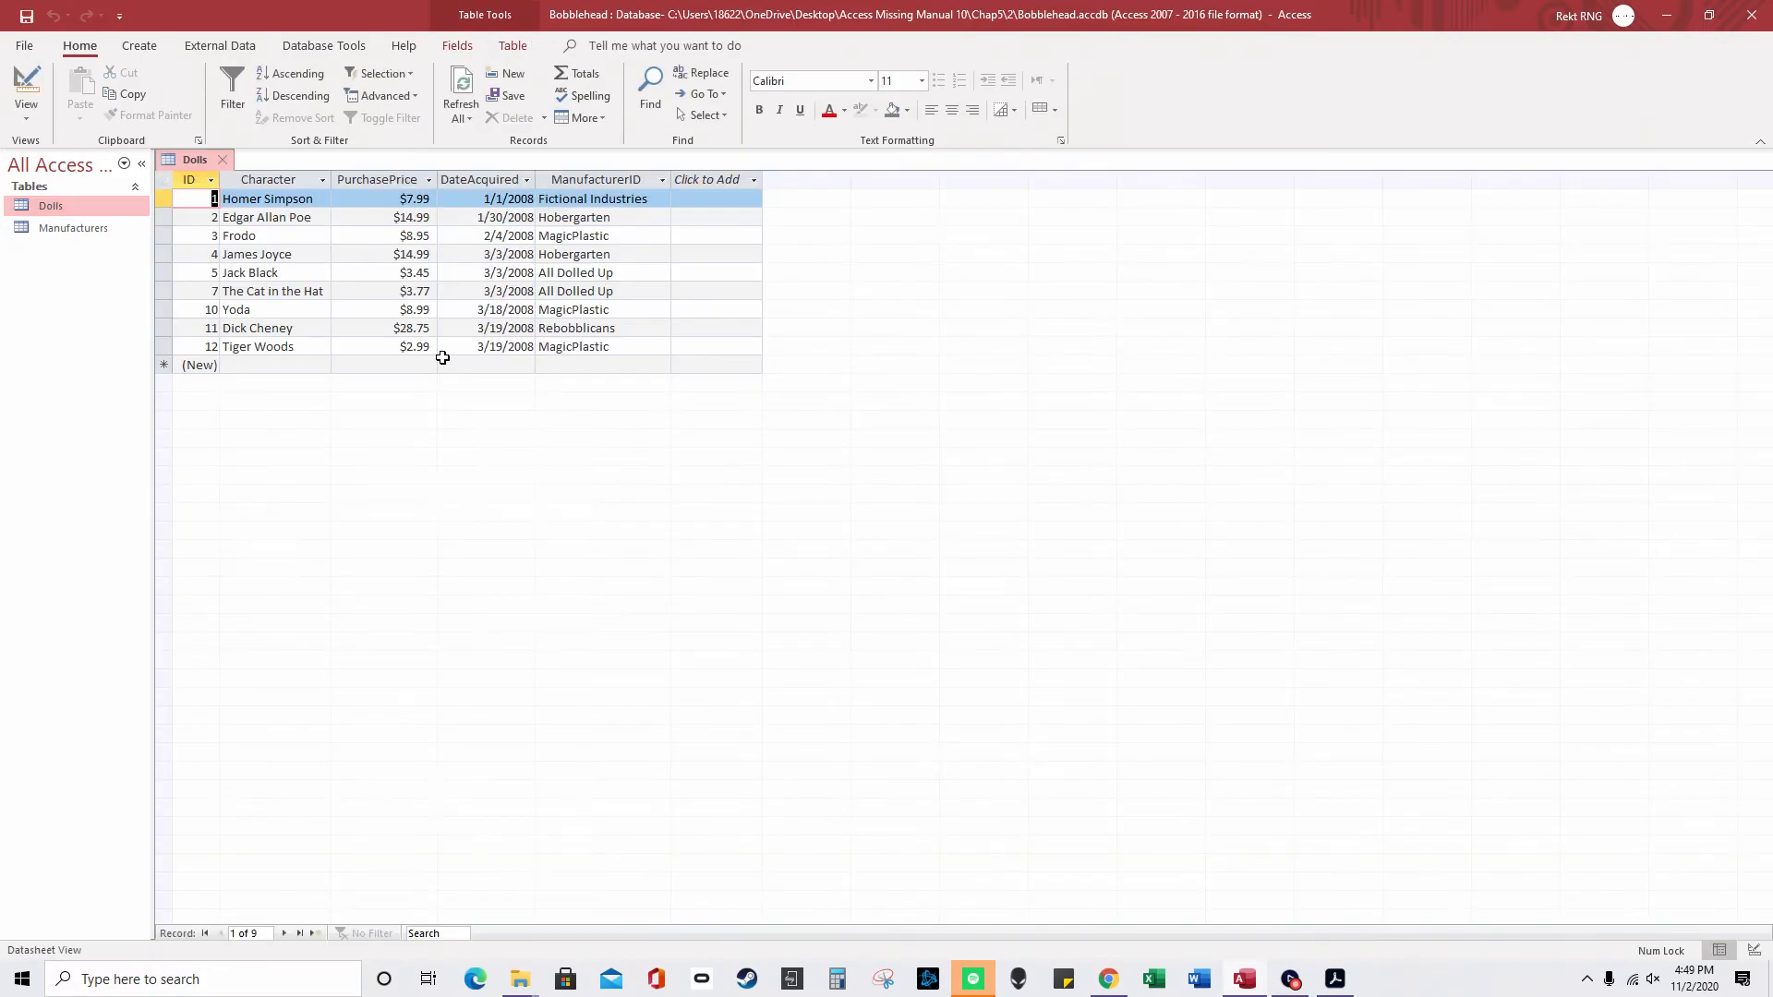
right_click(197, 162)
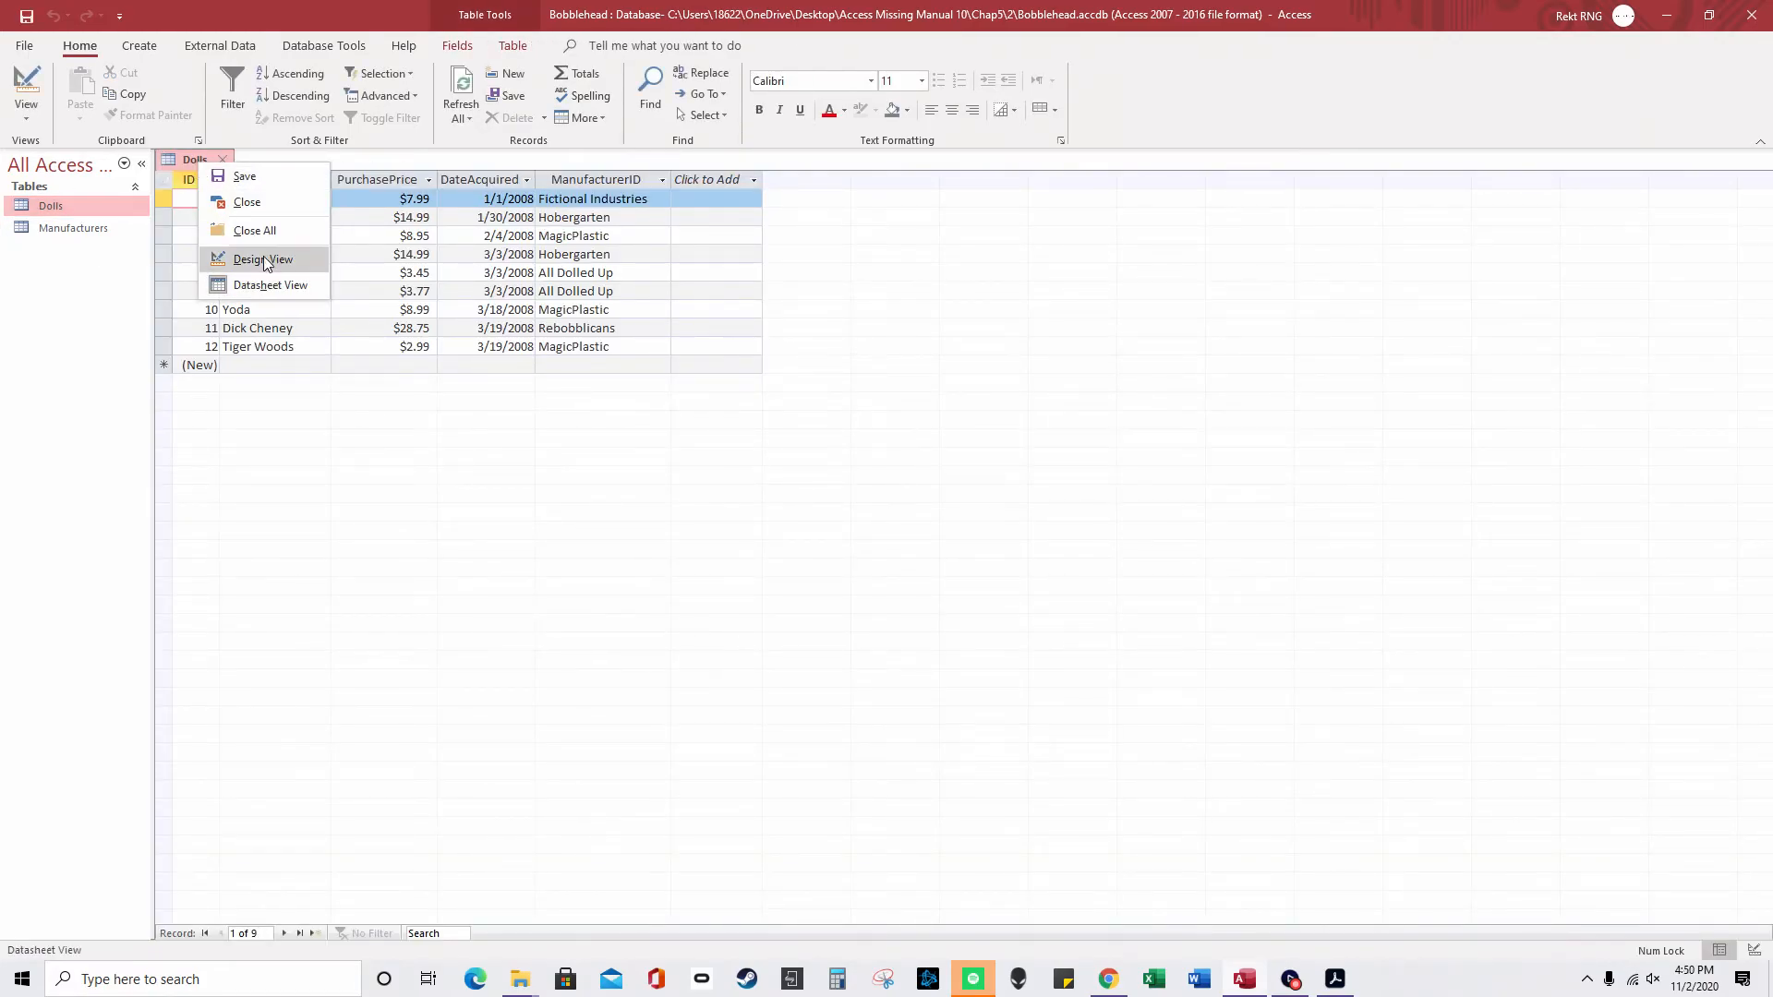
left_click(263, 258)
left_click(463, 267)
left_click(487, 267)
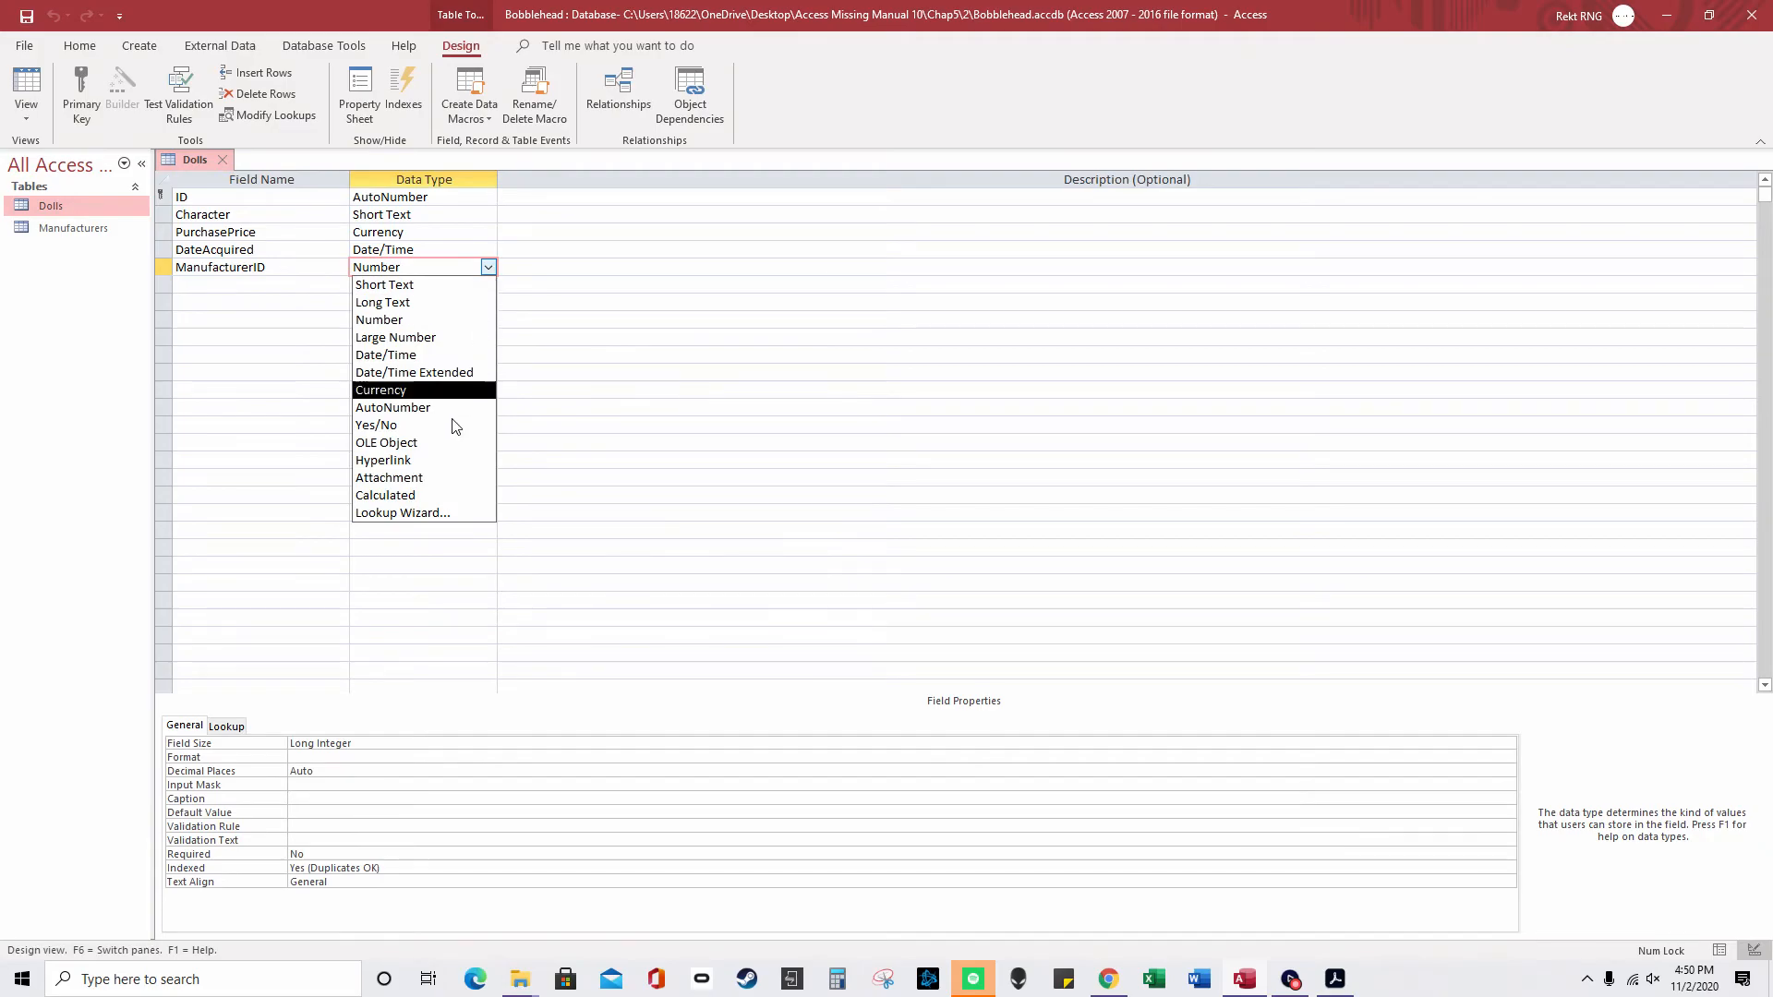
left_click(412, 514)
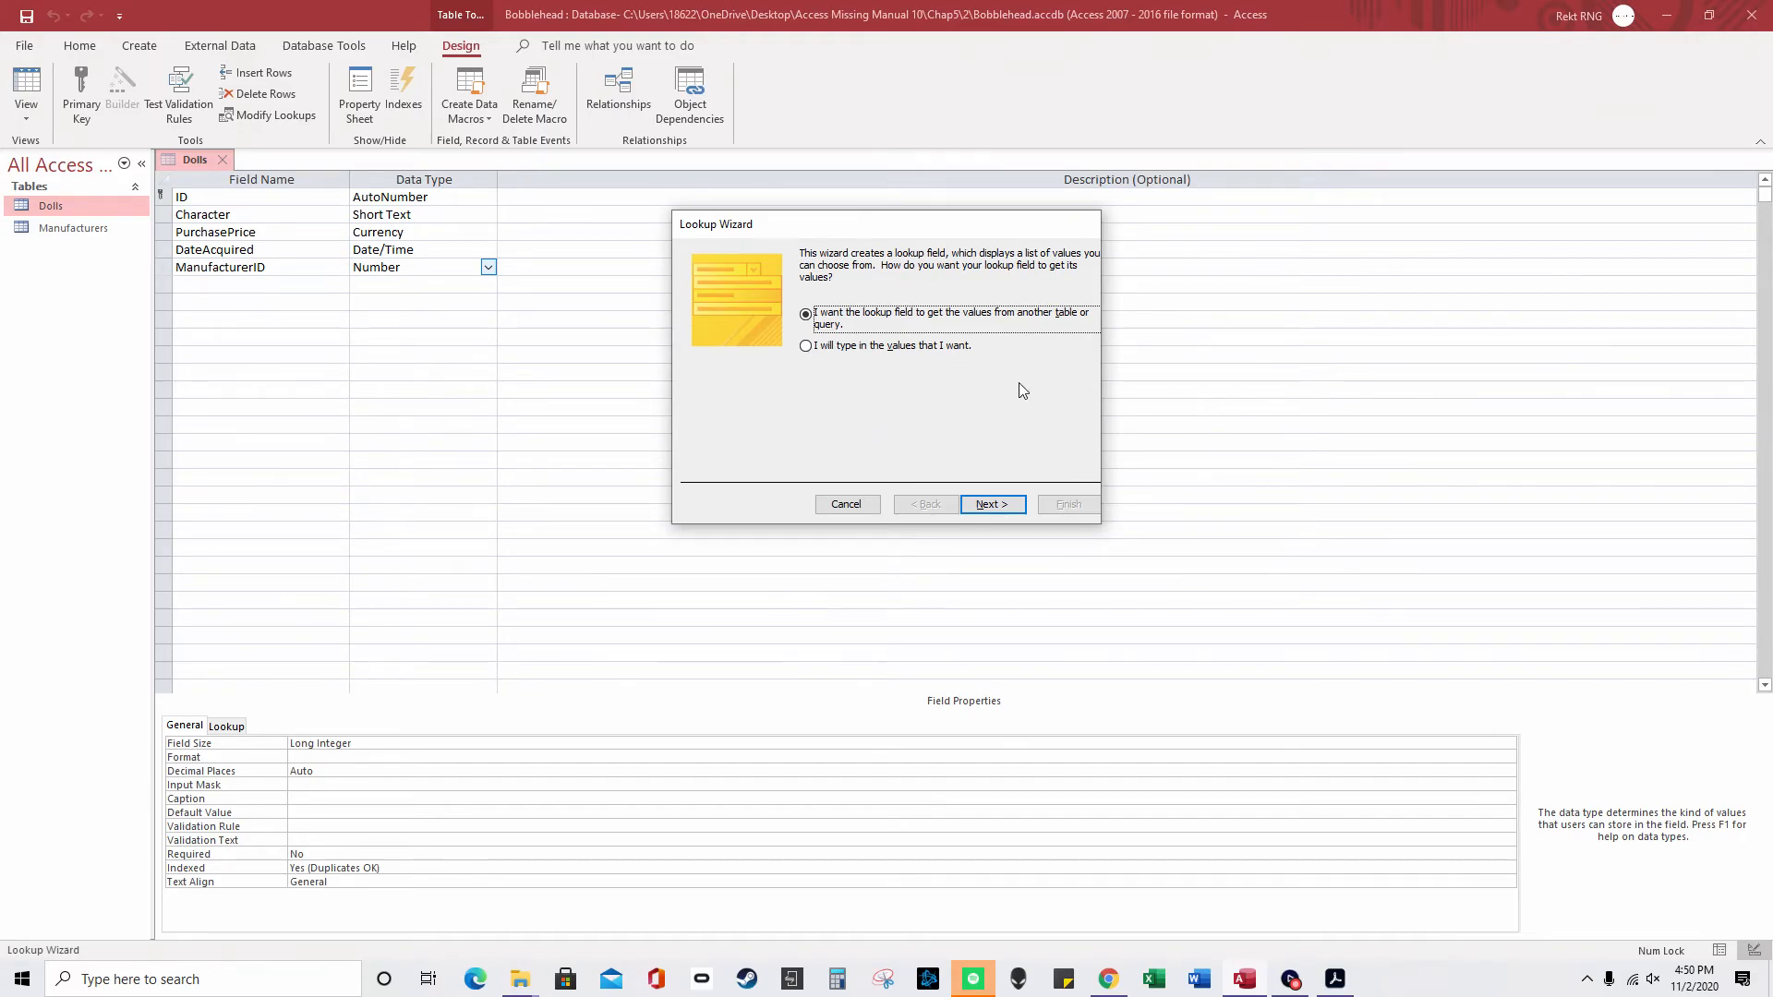
- Choose the Manufacturers table with its ID and Manufacturer fields as the lookup source
left_click(992, 506)
left_click(923, 506)
left_click(992, 504)
left_click(850, 304)
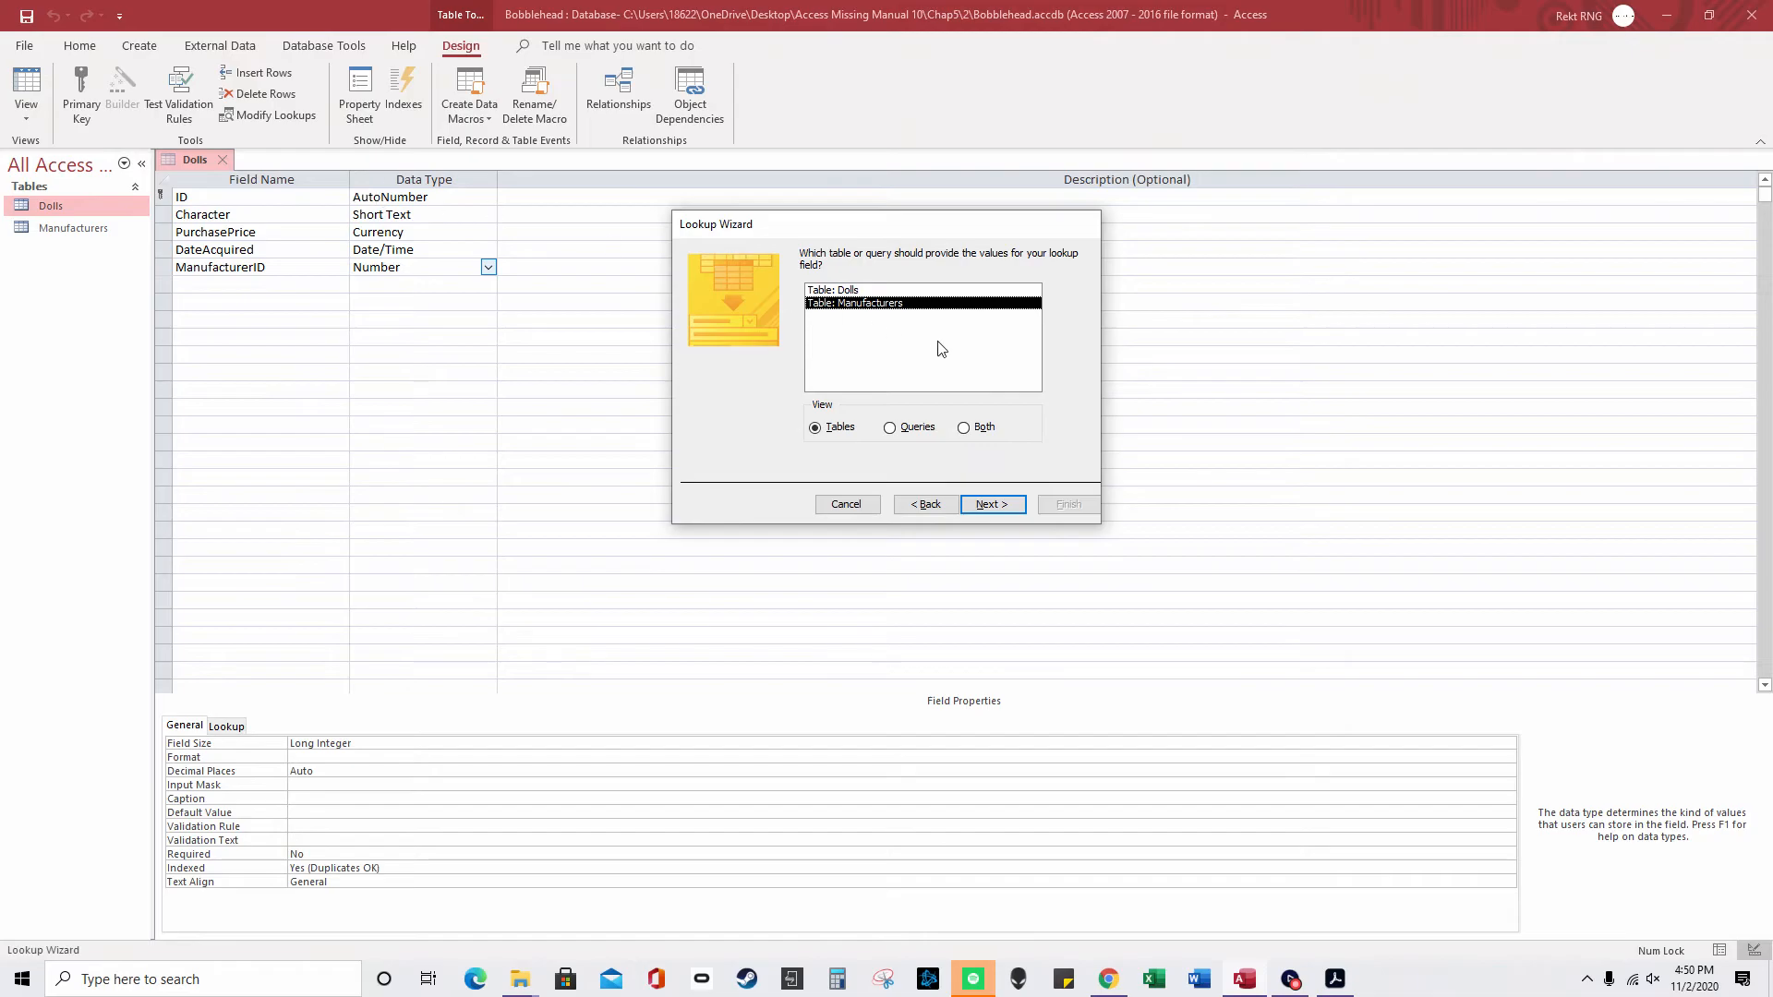
left_click(992, 505)
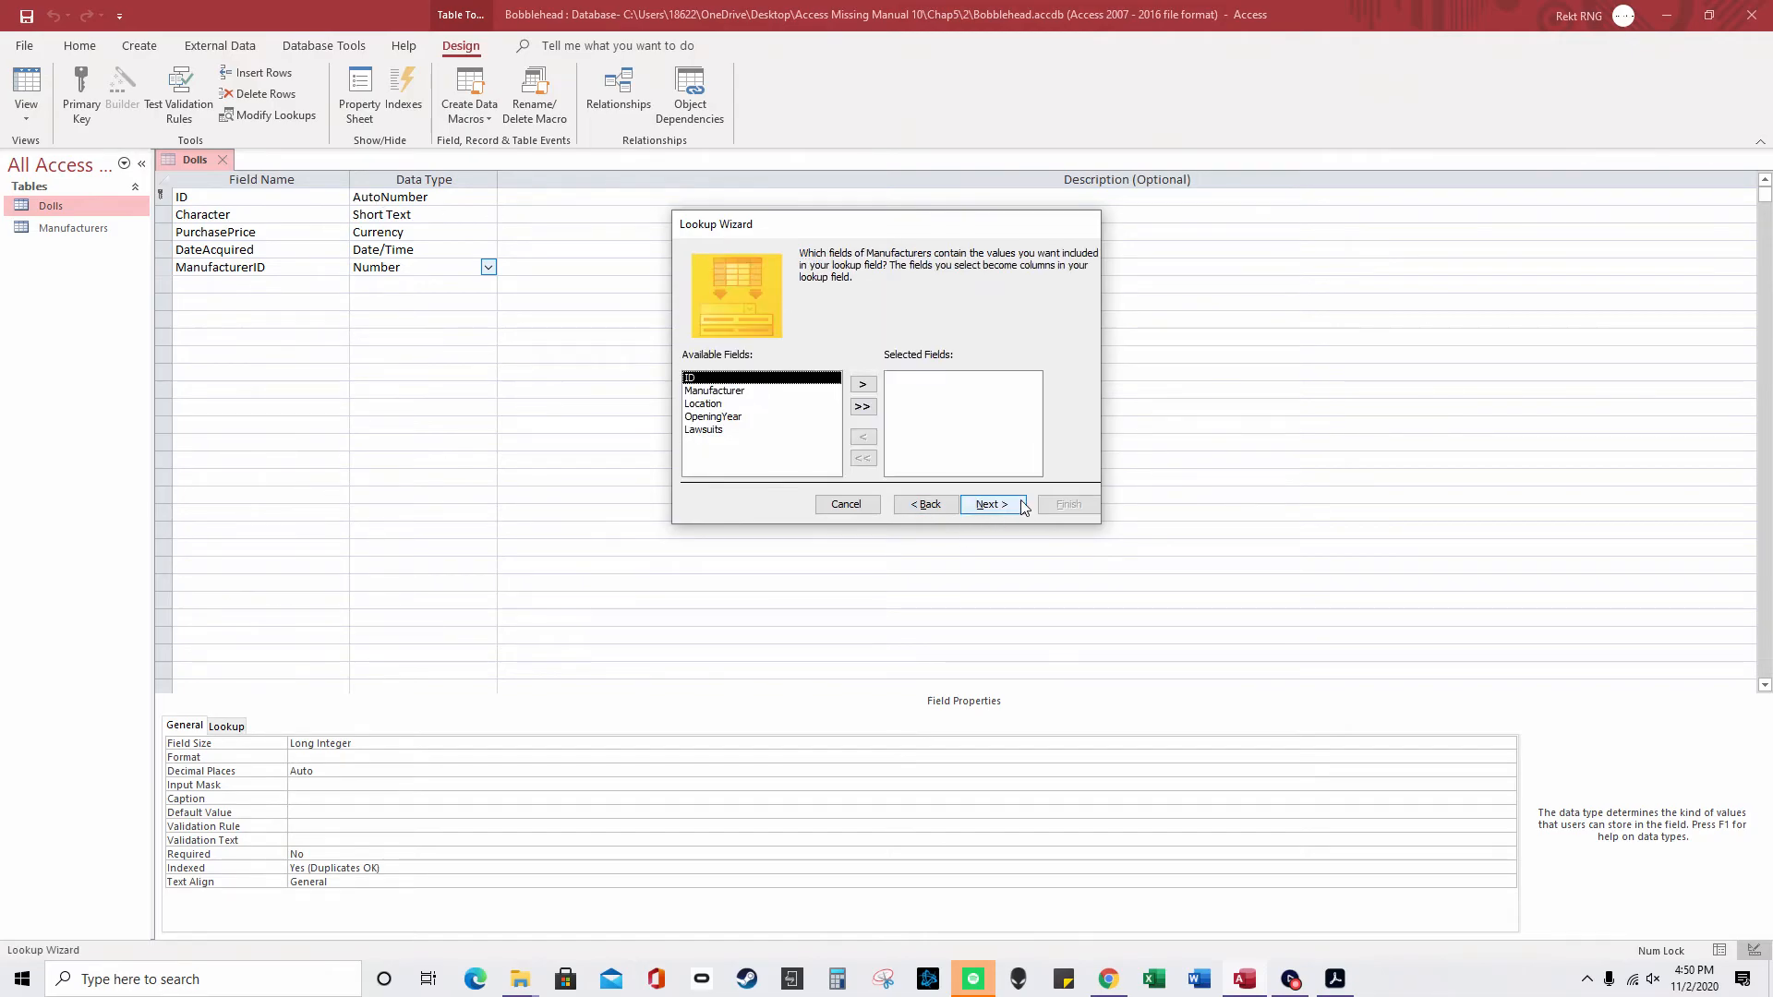
left_click(862, 384)
left_click(873, 386)
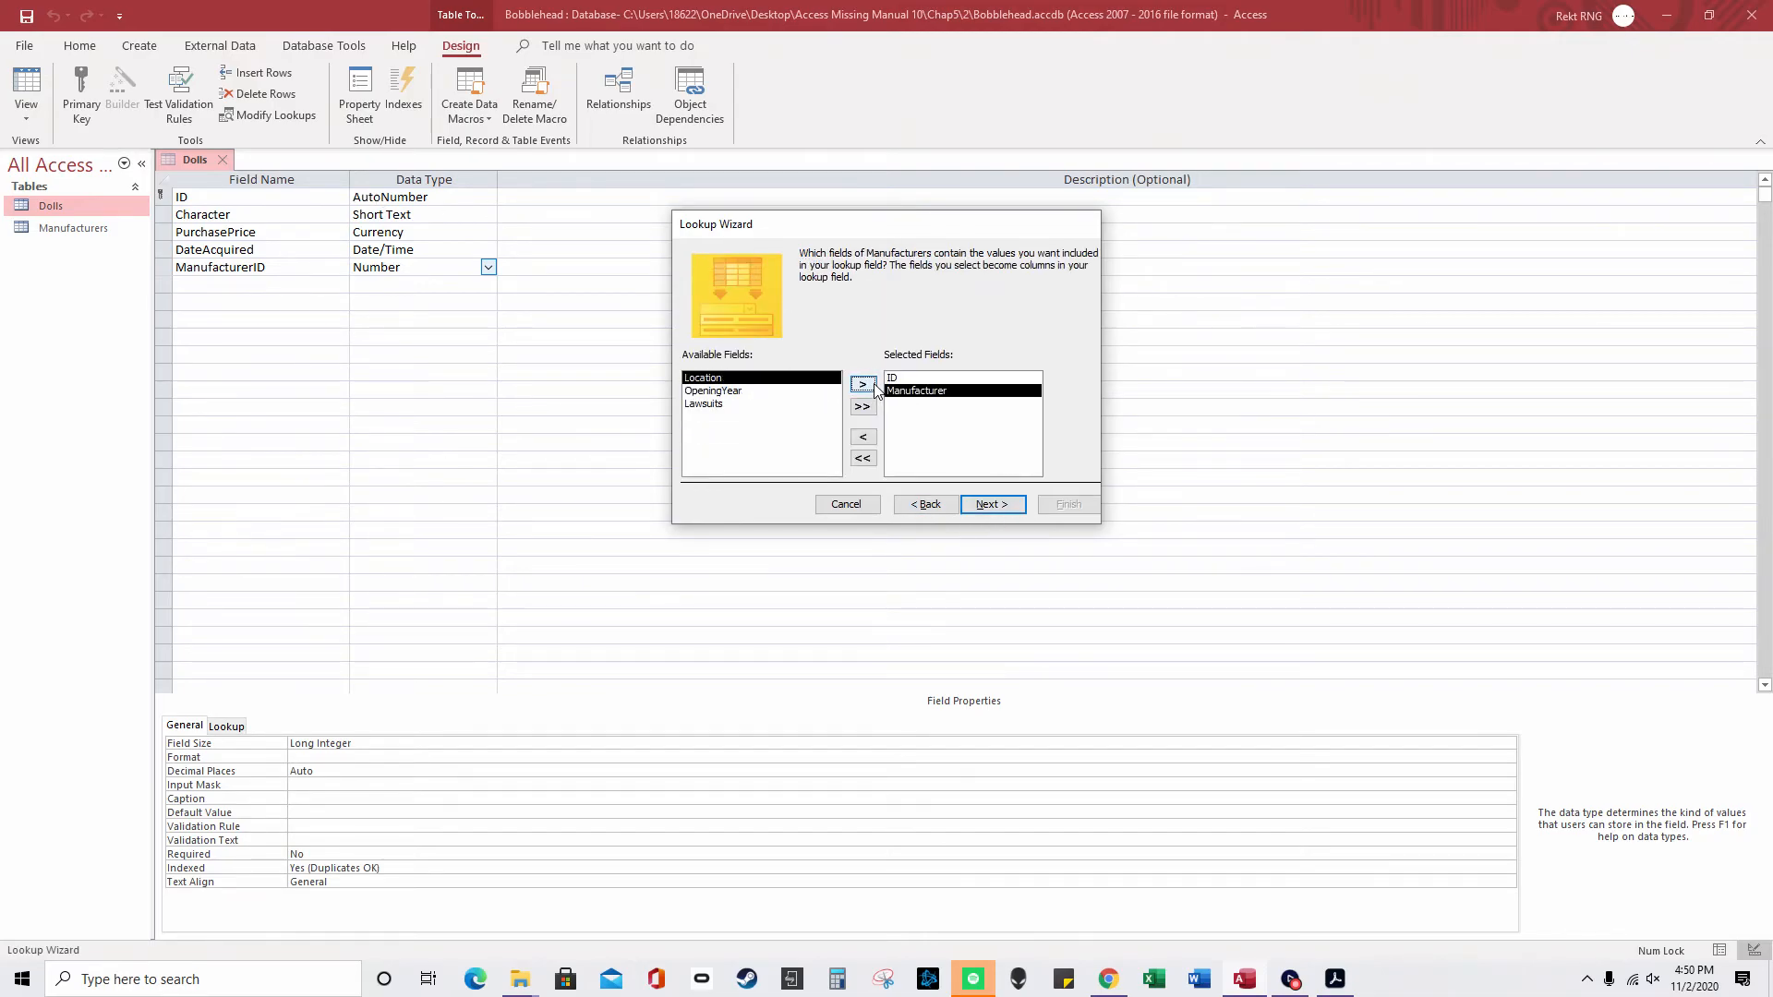
left_click(1003, 508)
- Sort the lookup by Manufacturer, keep the ID key column hidden, finish and save
left_click(835, 314)
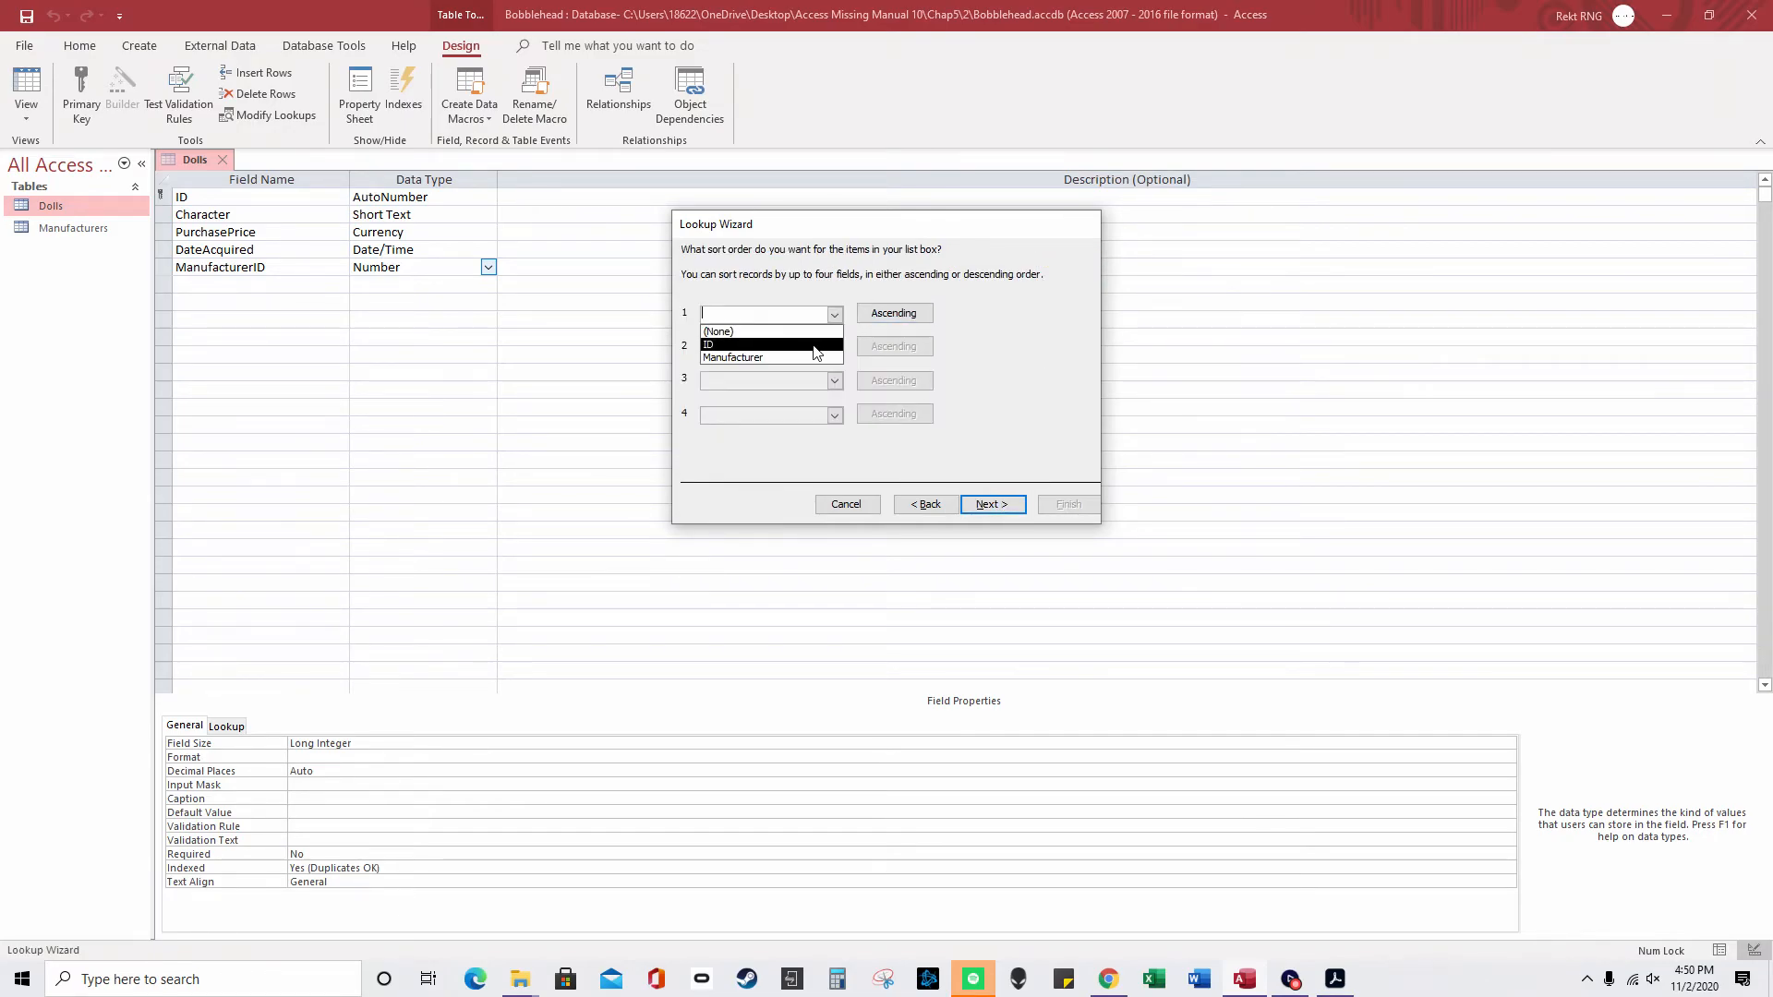
left_click(738, 345)
left_click(992, 505)
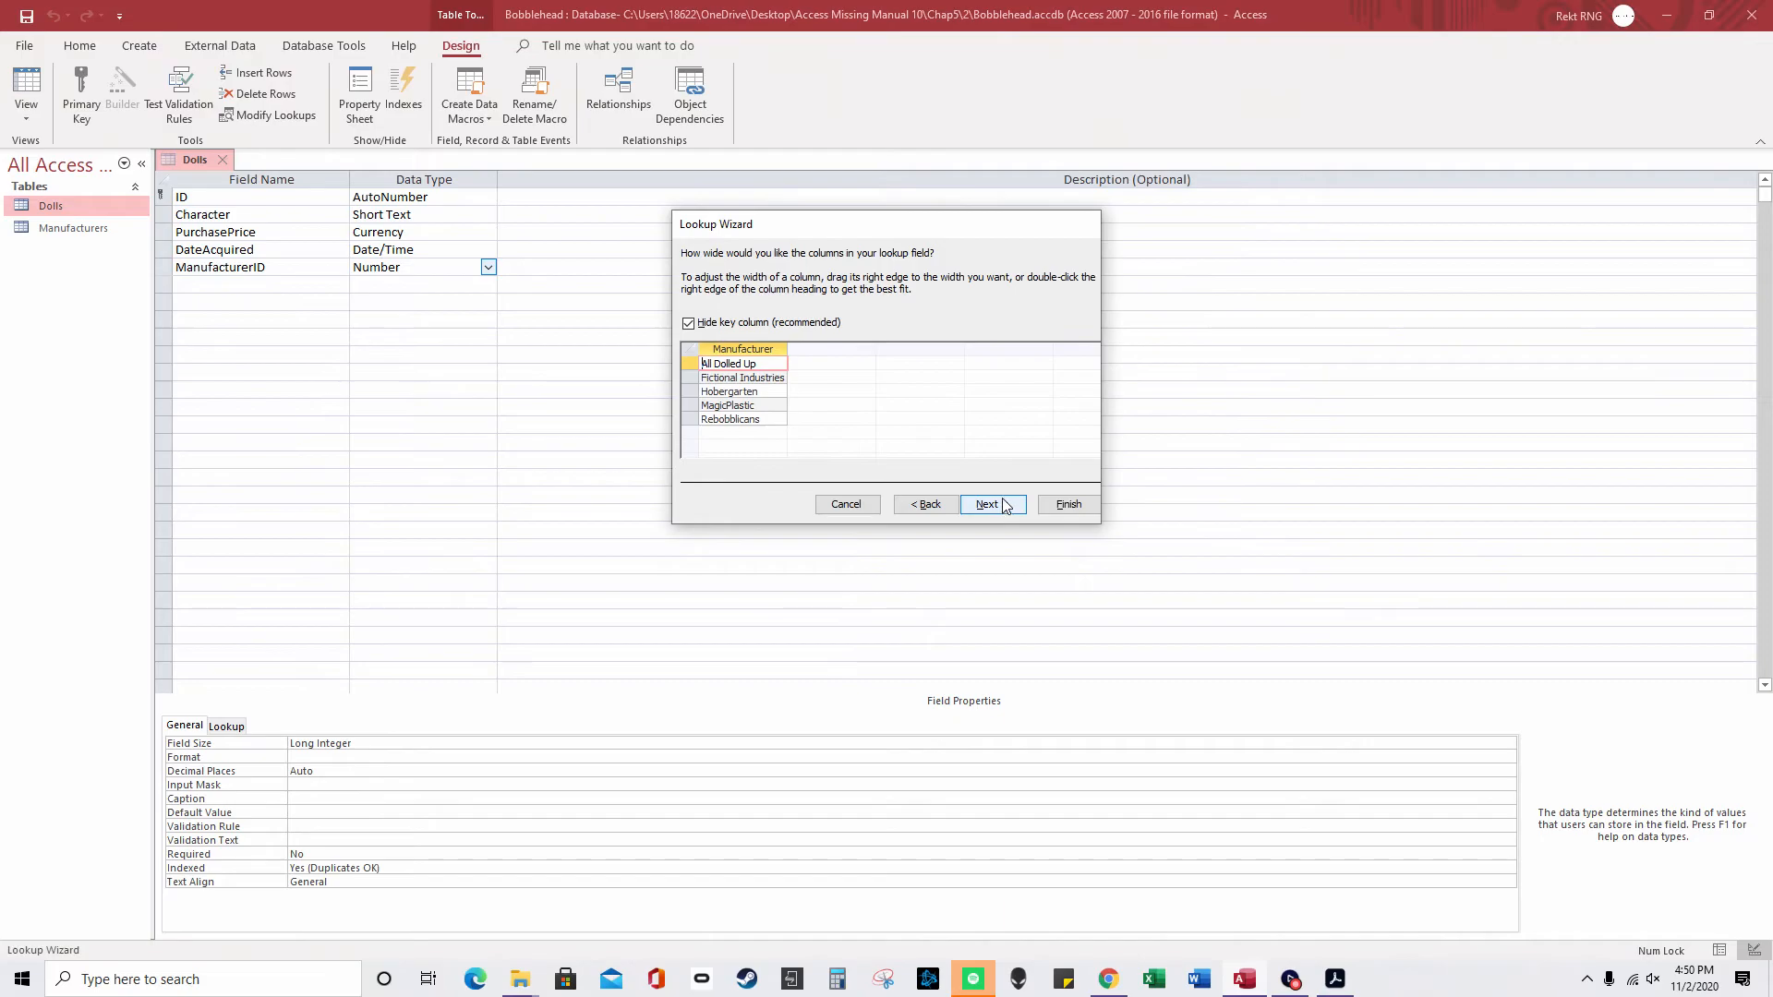
left_click(688, 324)
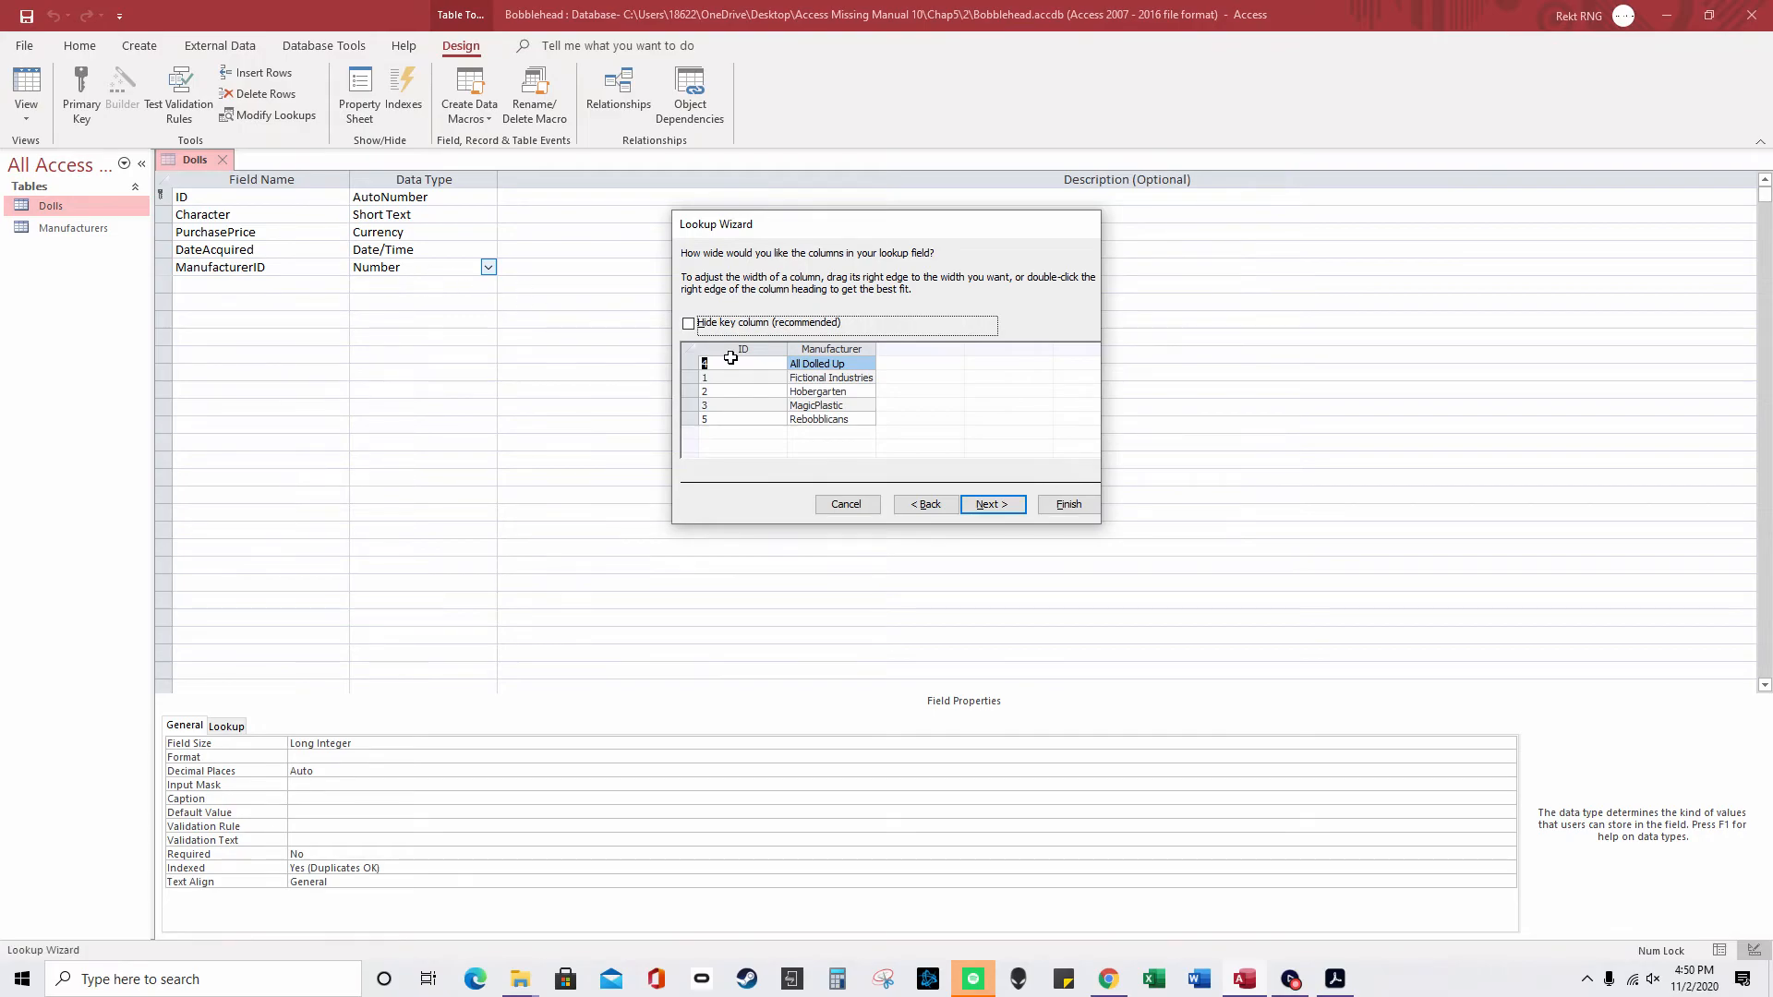
left_click(688, 323)
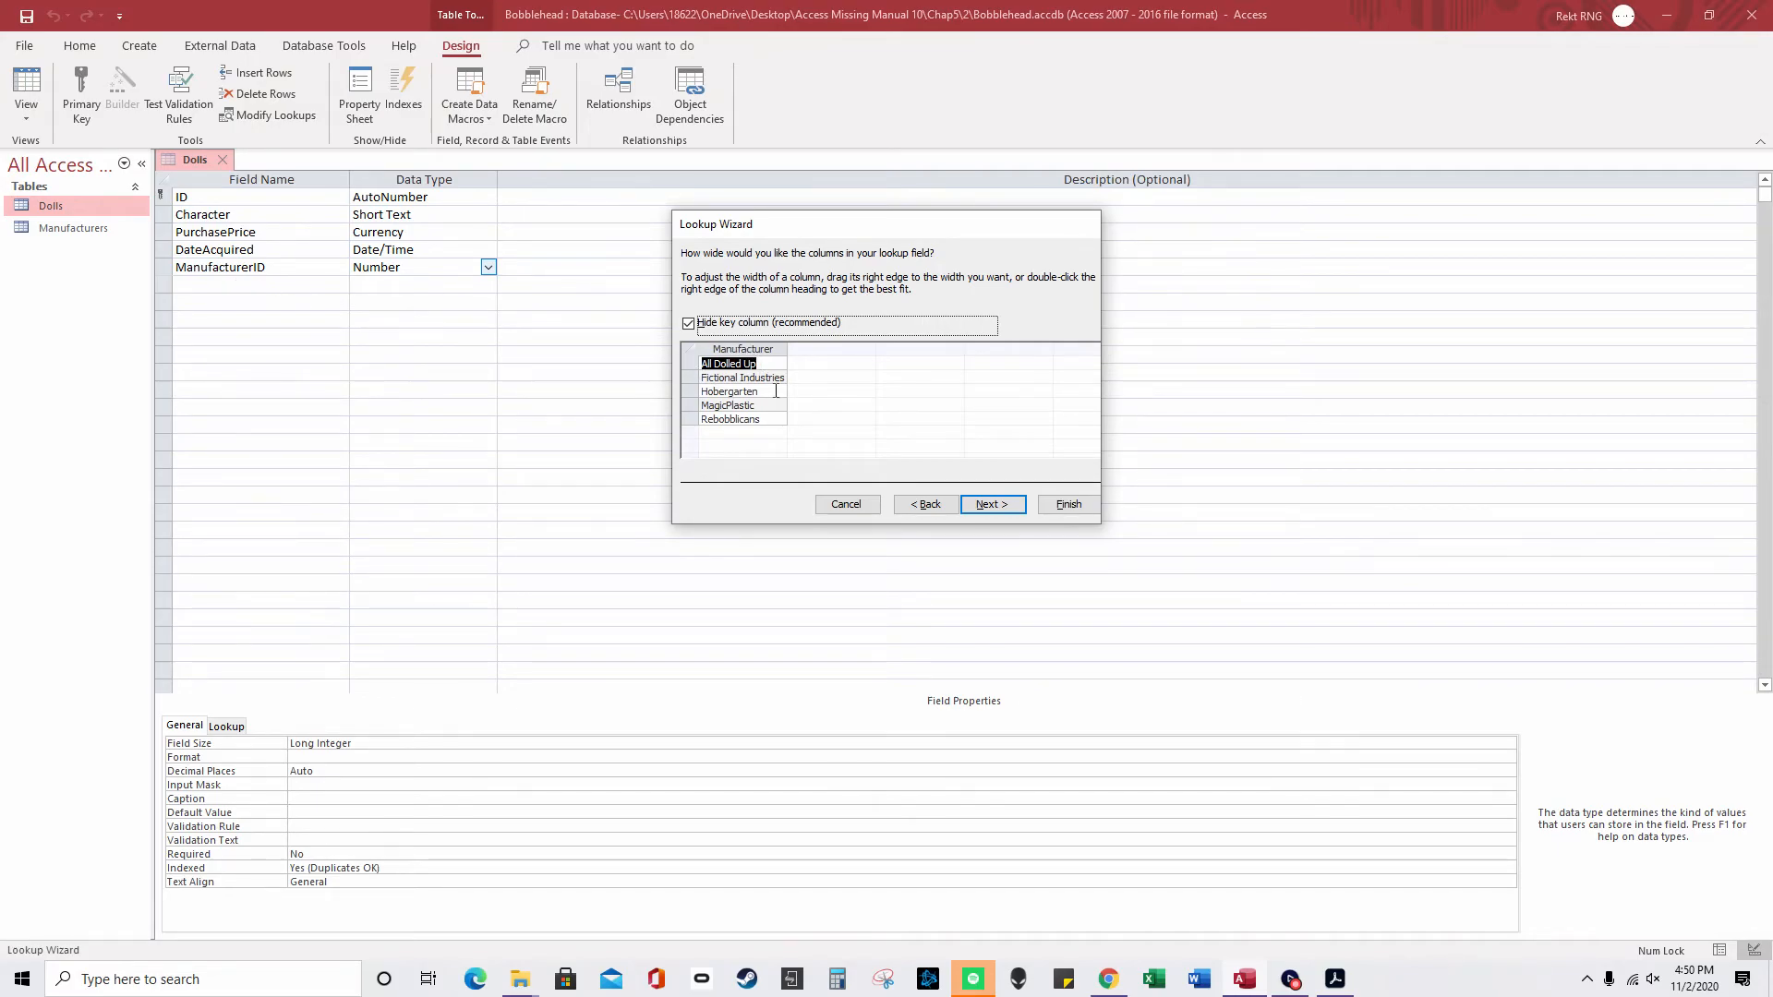
left_click(1006, 511)
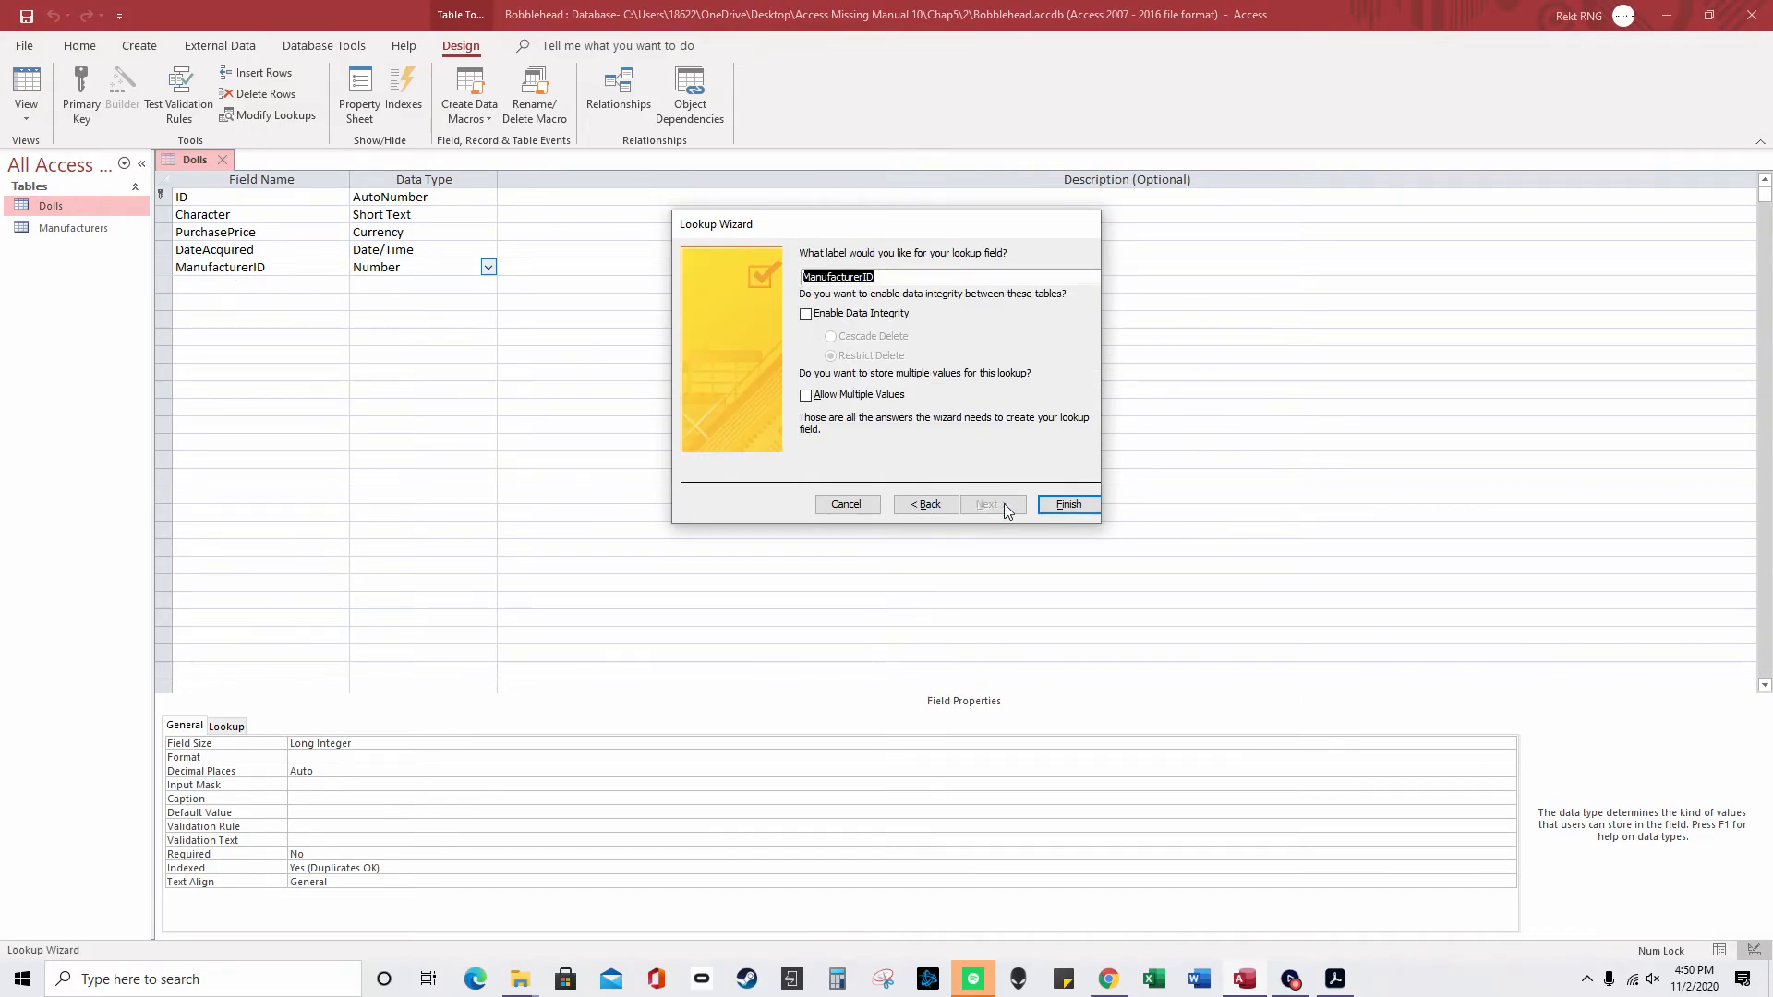
left_click(1062, 508)
left_click(868, 541)
- Save Dolls, switch to Datasheet View and select Fictional Industries in row 1's ManufacturerID
right_click(189, 162)
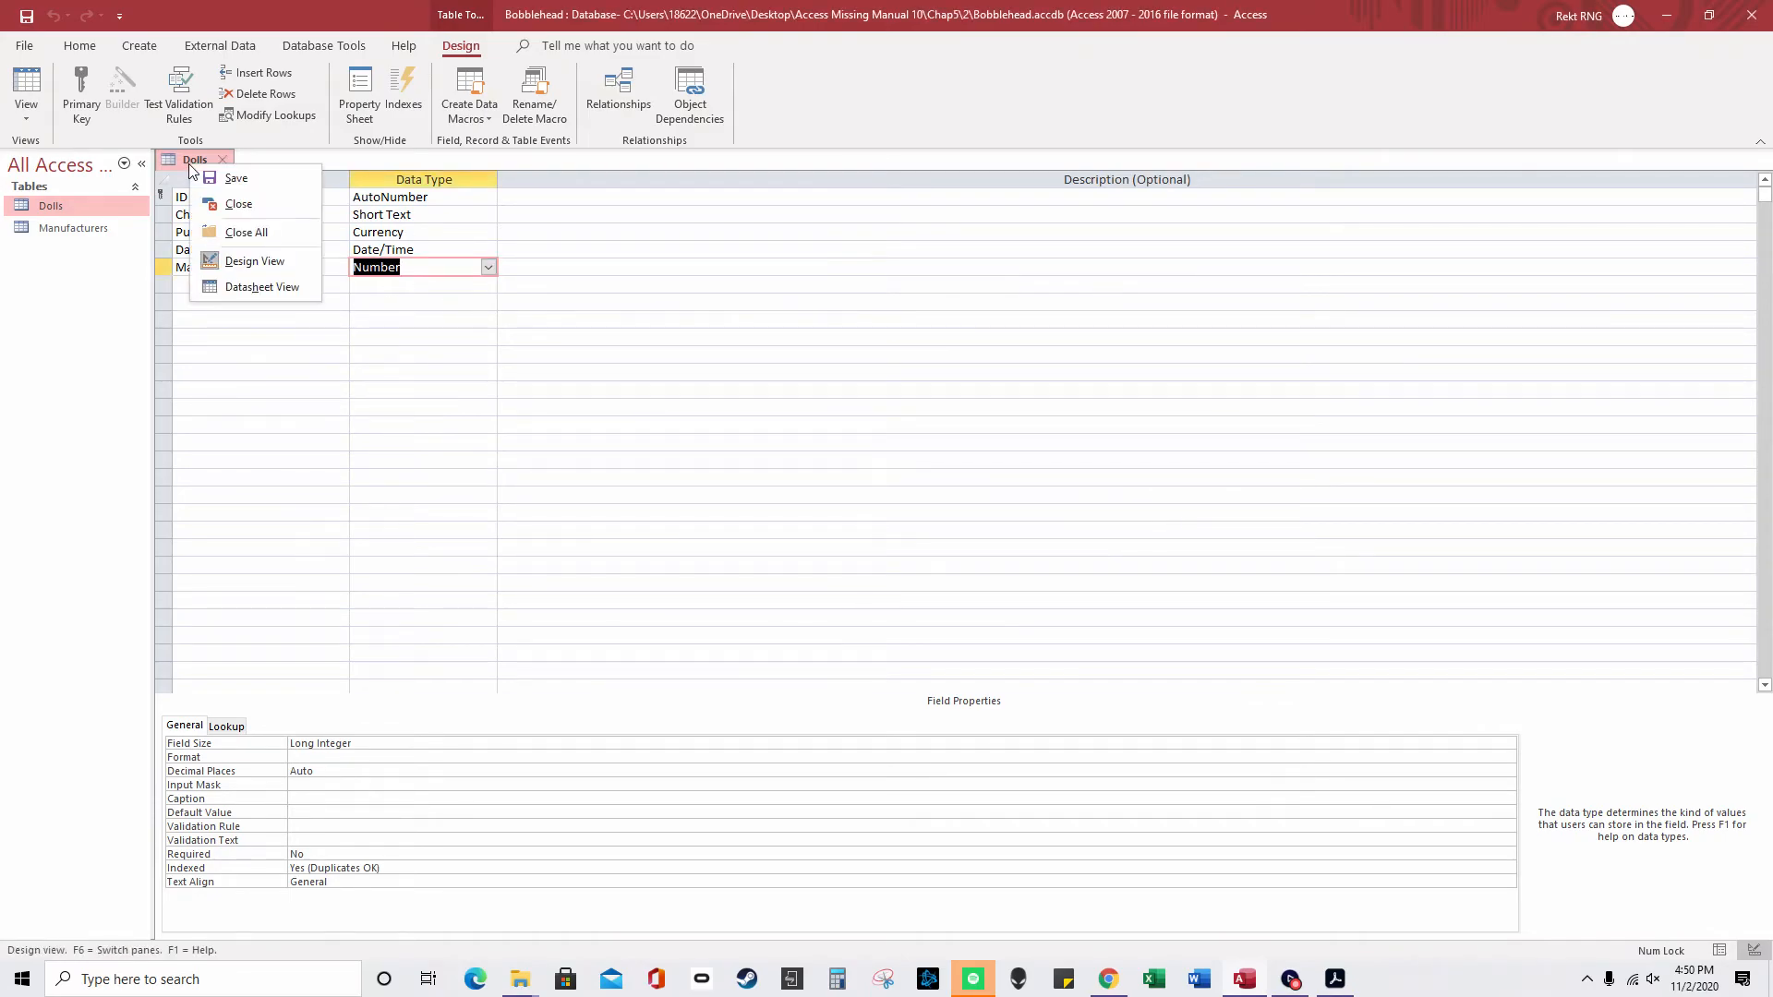
left_click(213, 177)
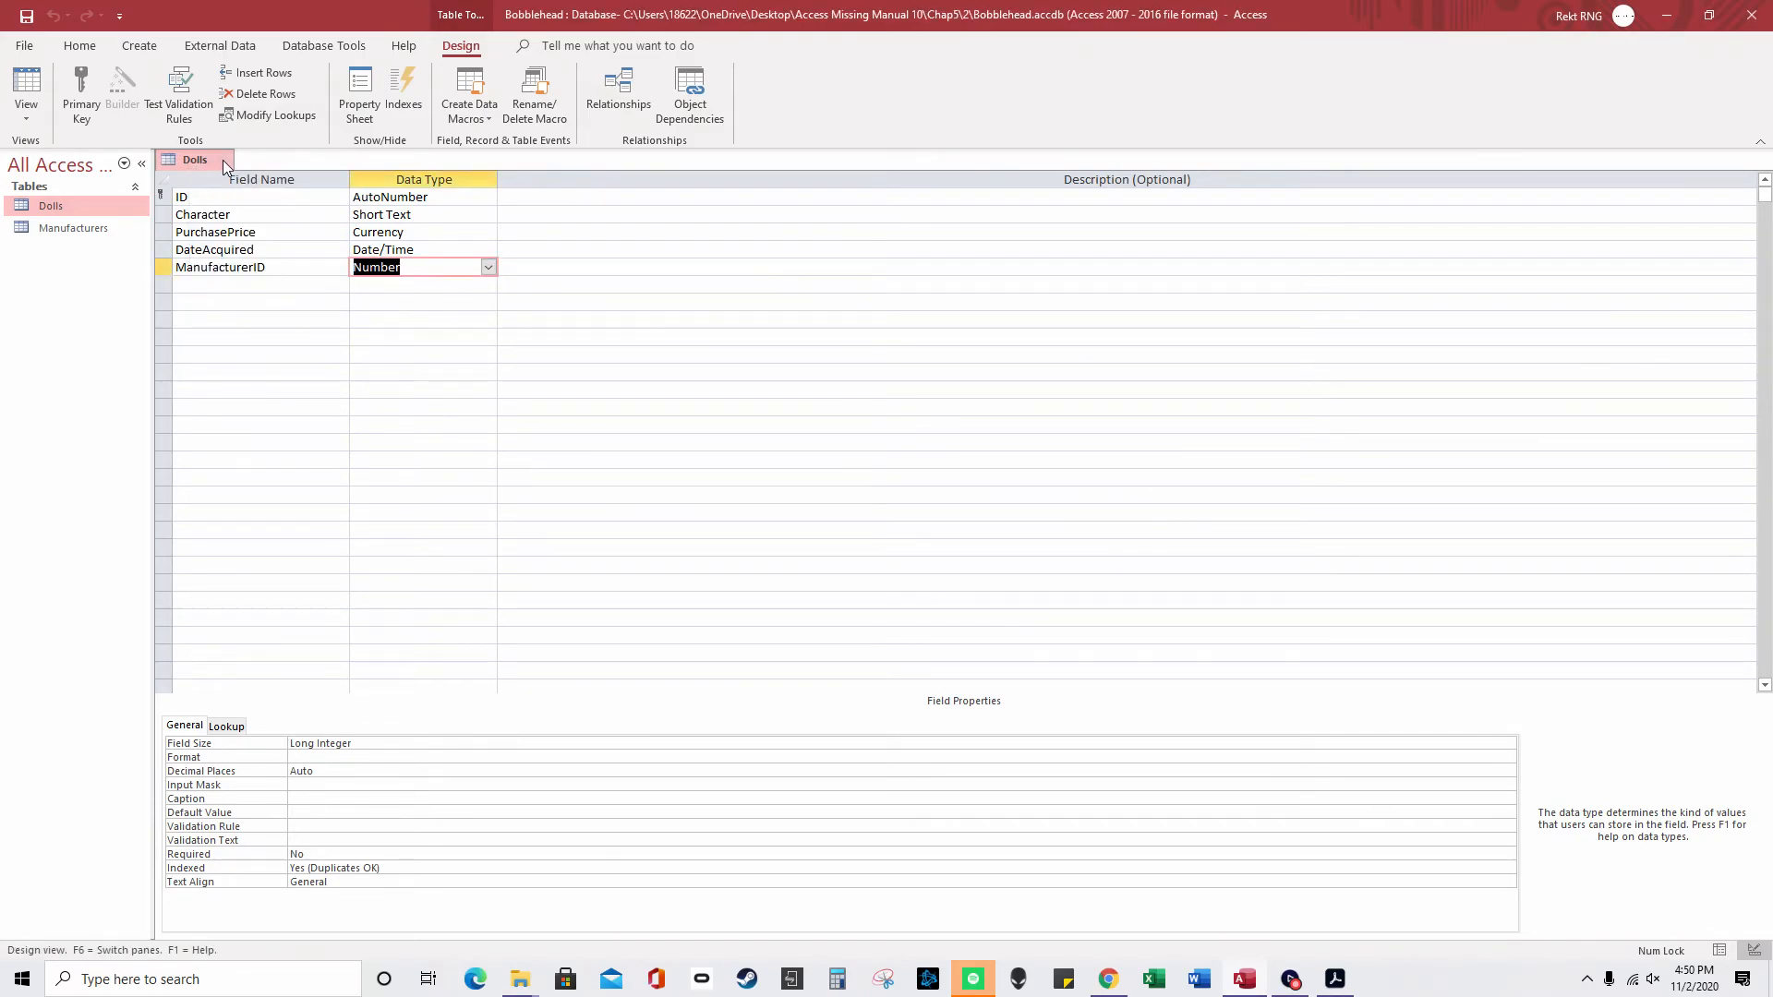
right_click(203, 157)
left_click(277, 280)
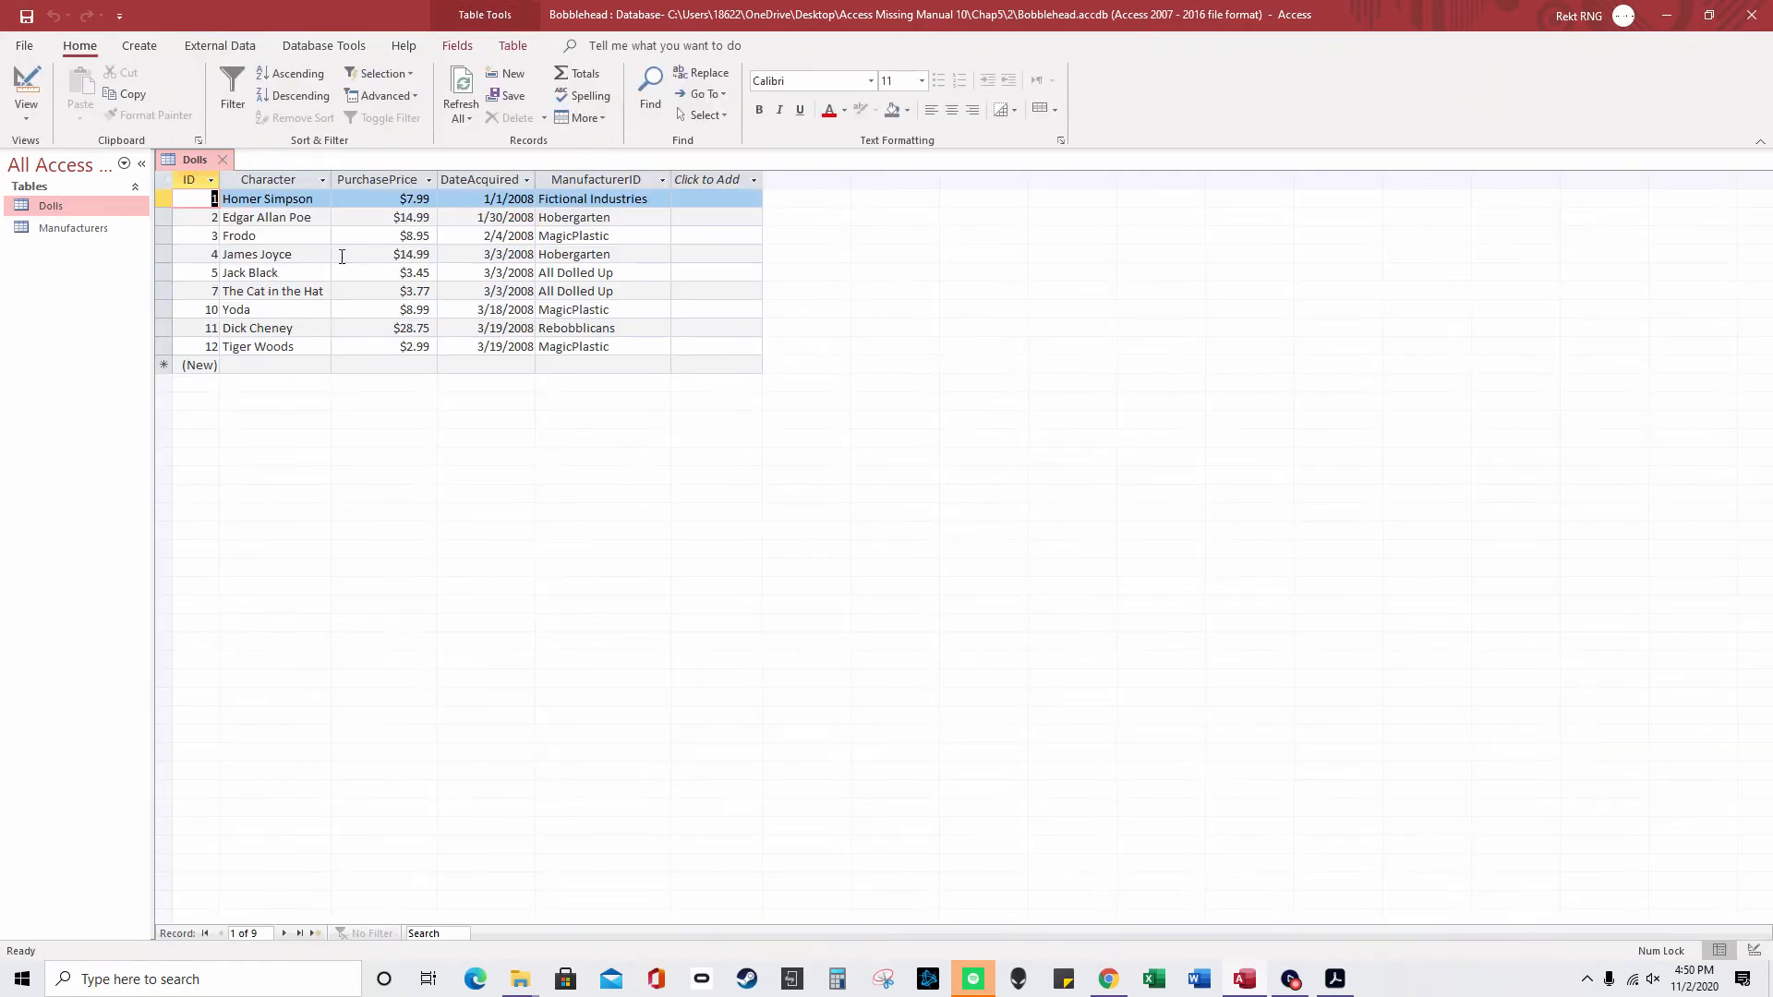
left_click(641, 200)
left_click_drag(649, 198, 538, 199)
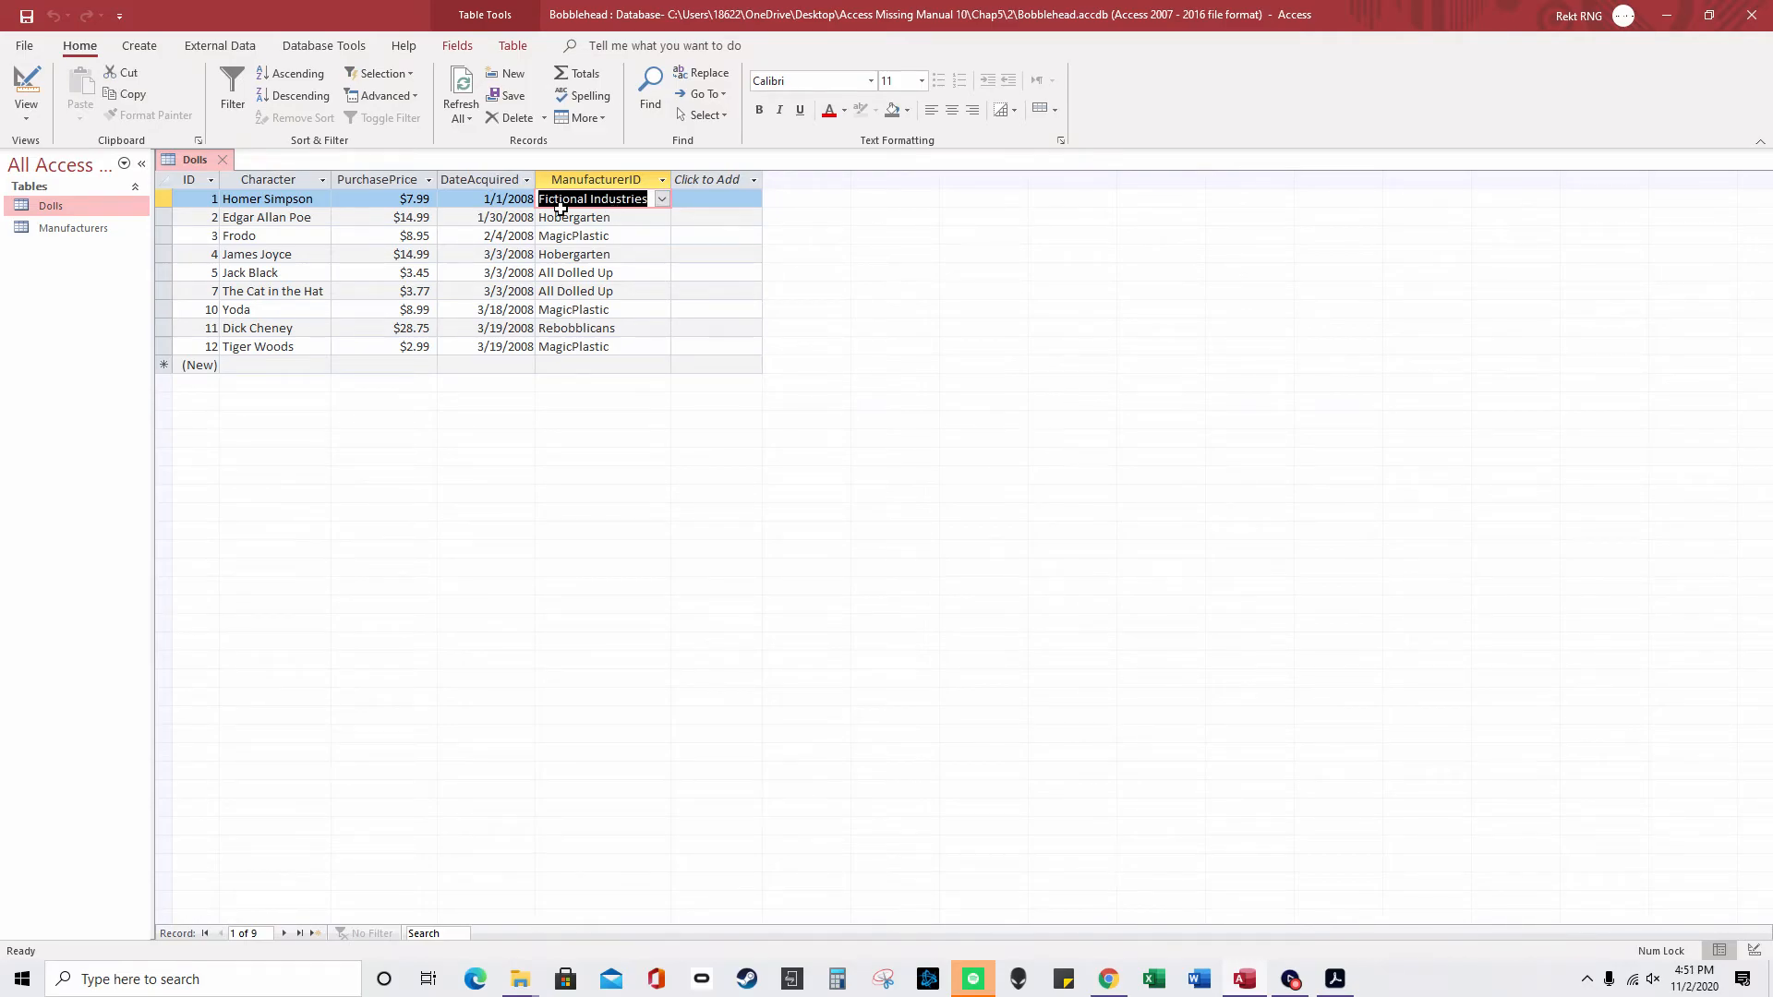
left_click(323, 46)
- Open the Relationships diagram and move the Dolls and Manufacturers tables to the right
left_click(236, 118)
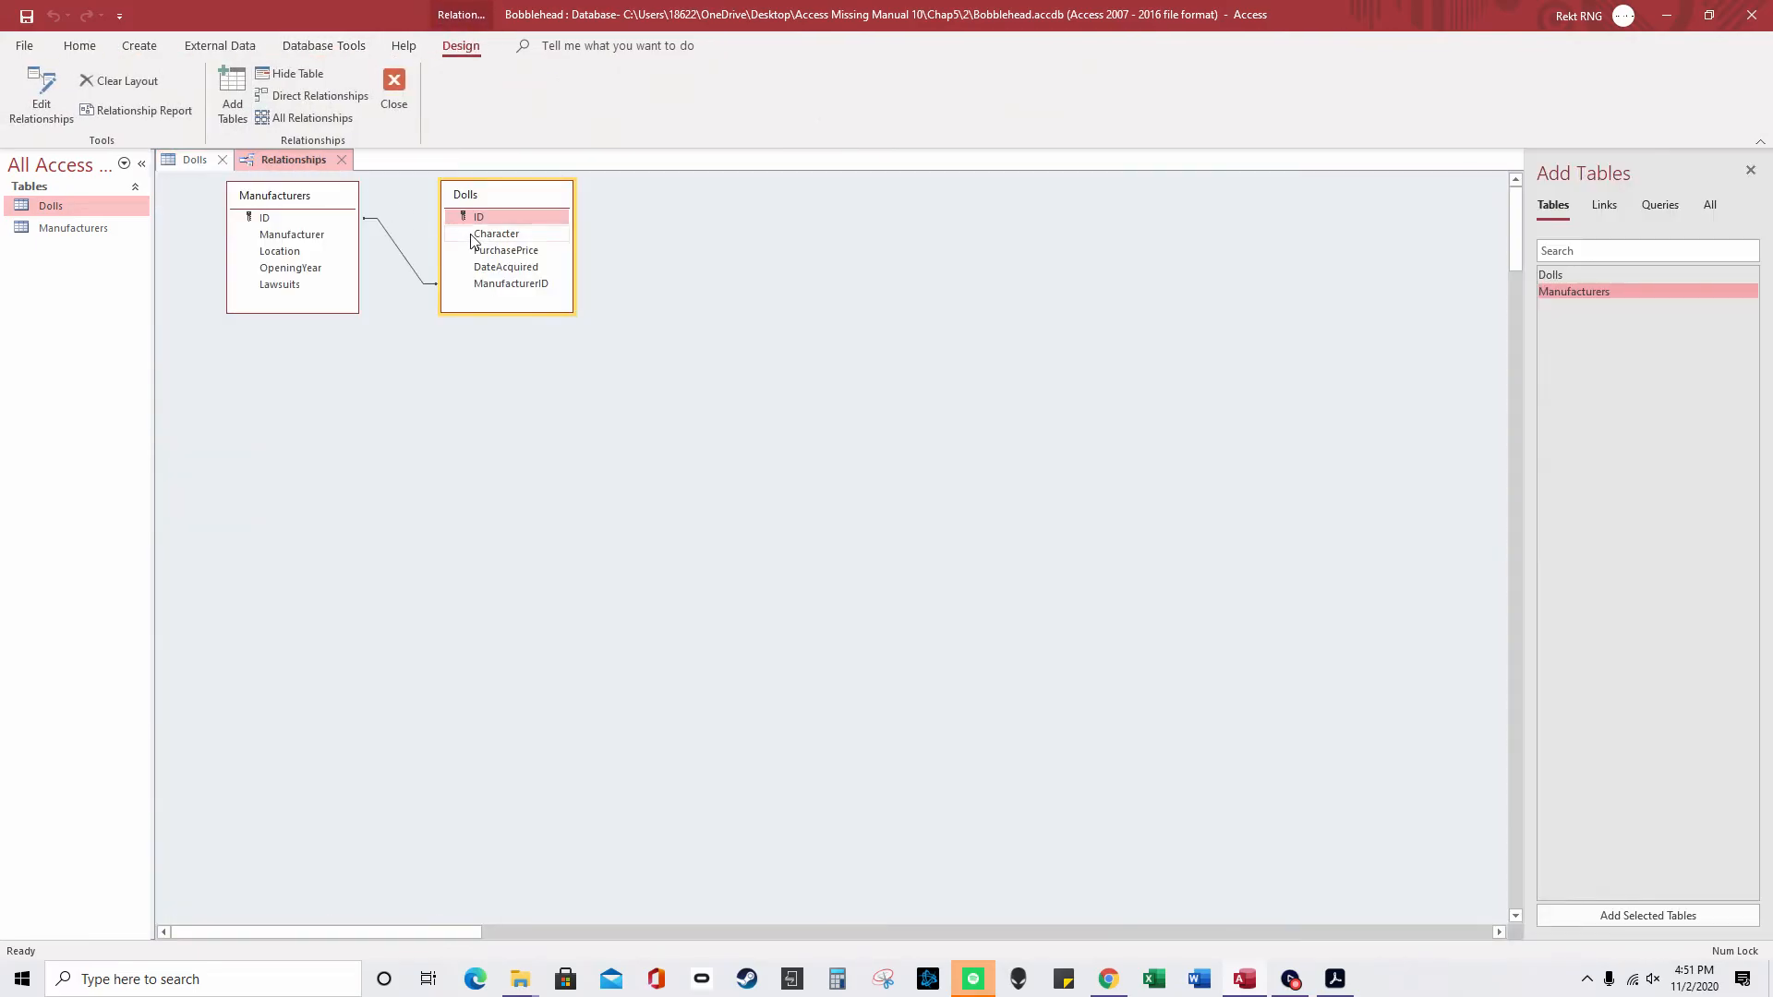
left_click_drag(502, 198, 608, 205)
left_click_drag(317, 197, 379, 190)
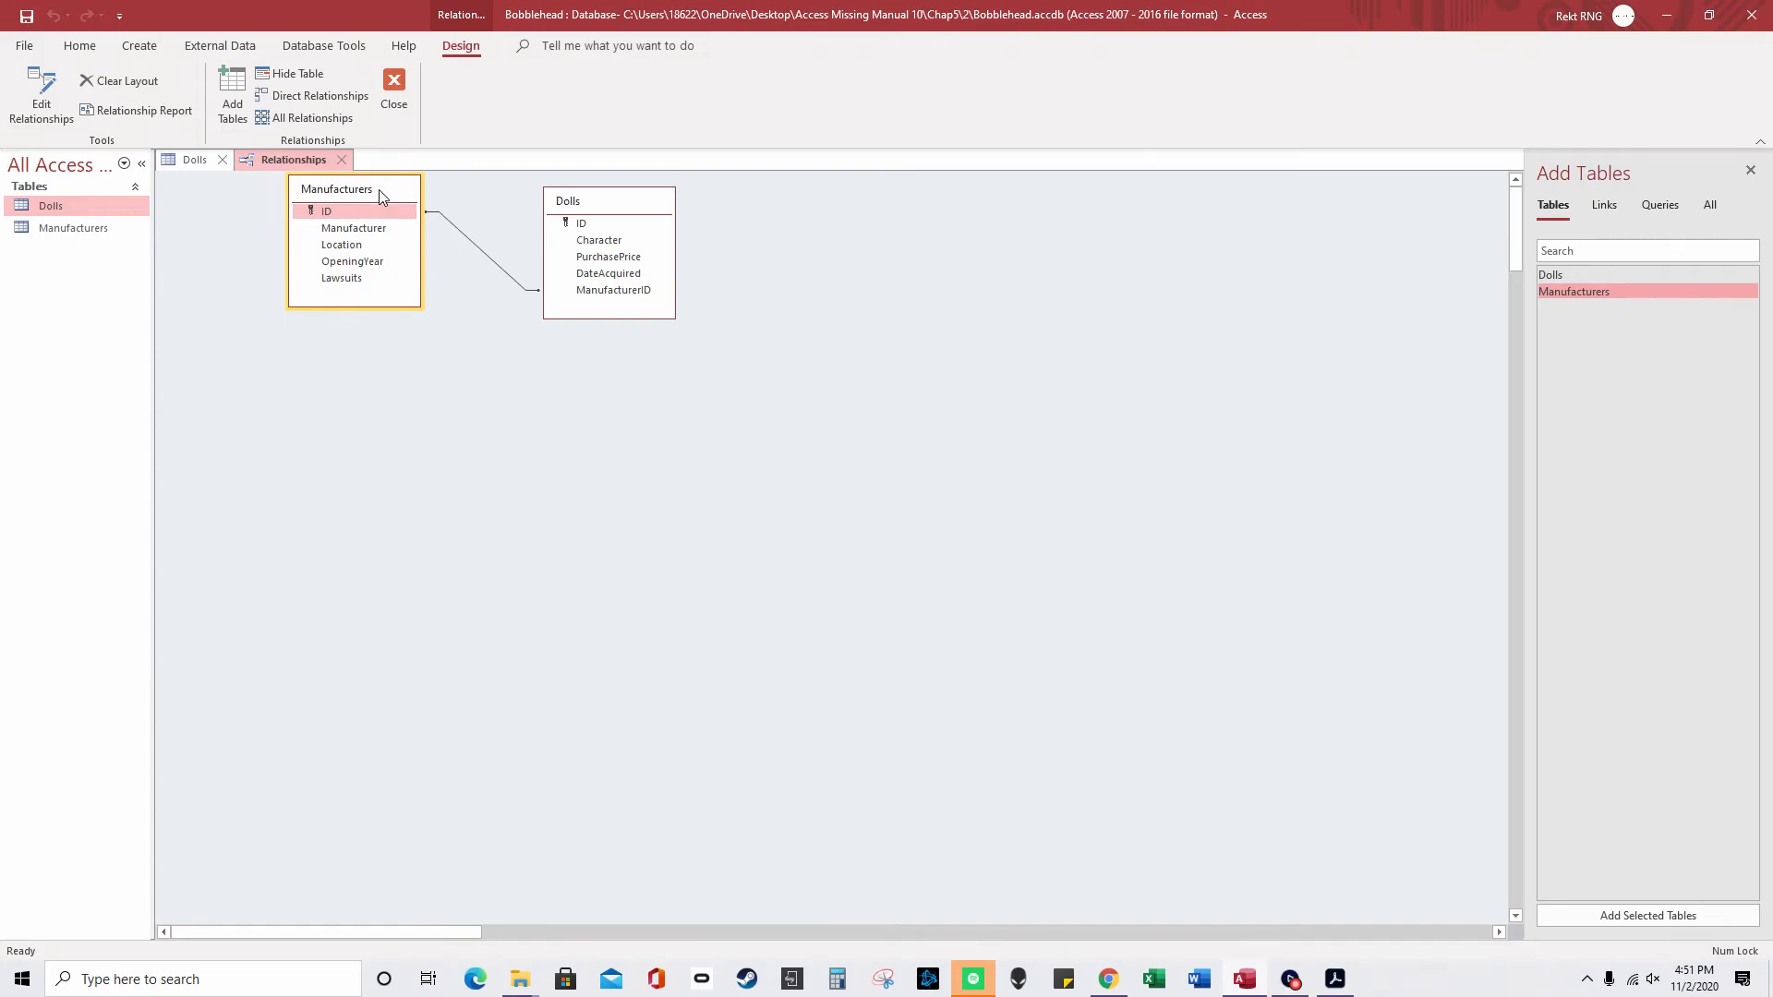
- Inspect the Manufacturers–Dolls relationship unchanged, then nudge the two tables closer together
left_click(447, 220)
right_click(449, 220)
left_click(490, 231)
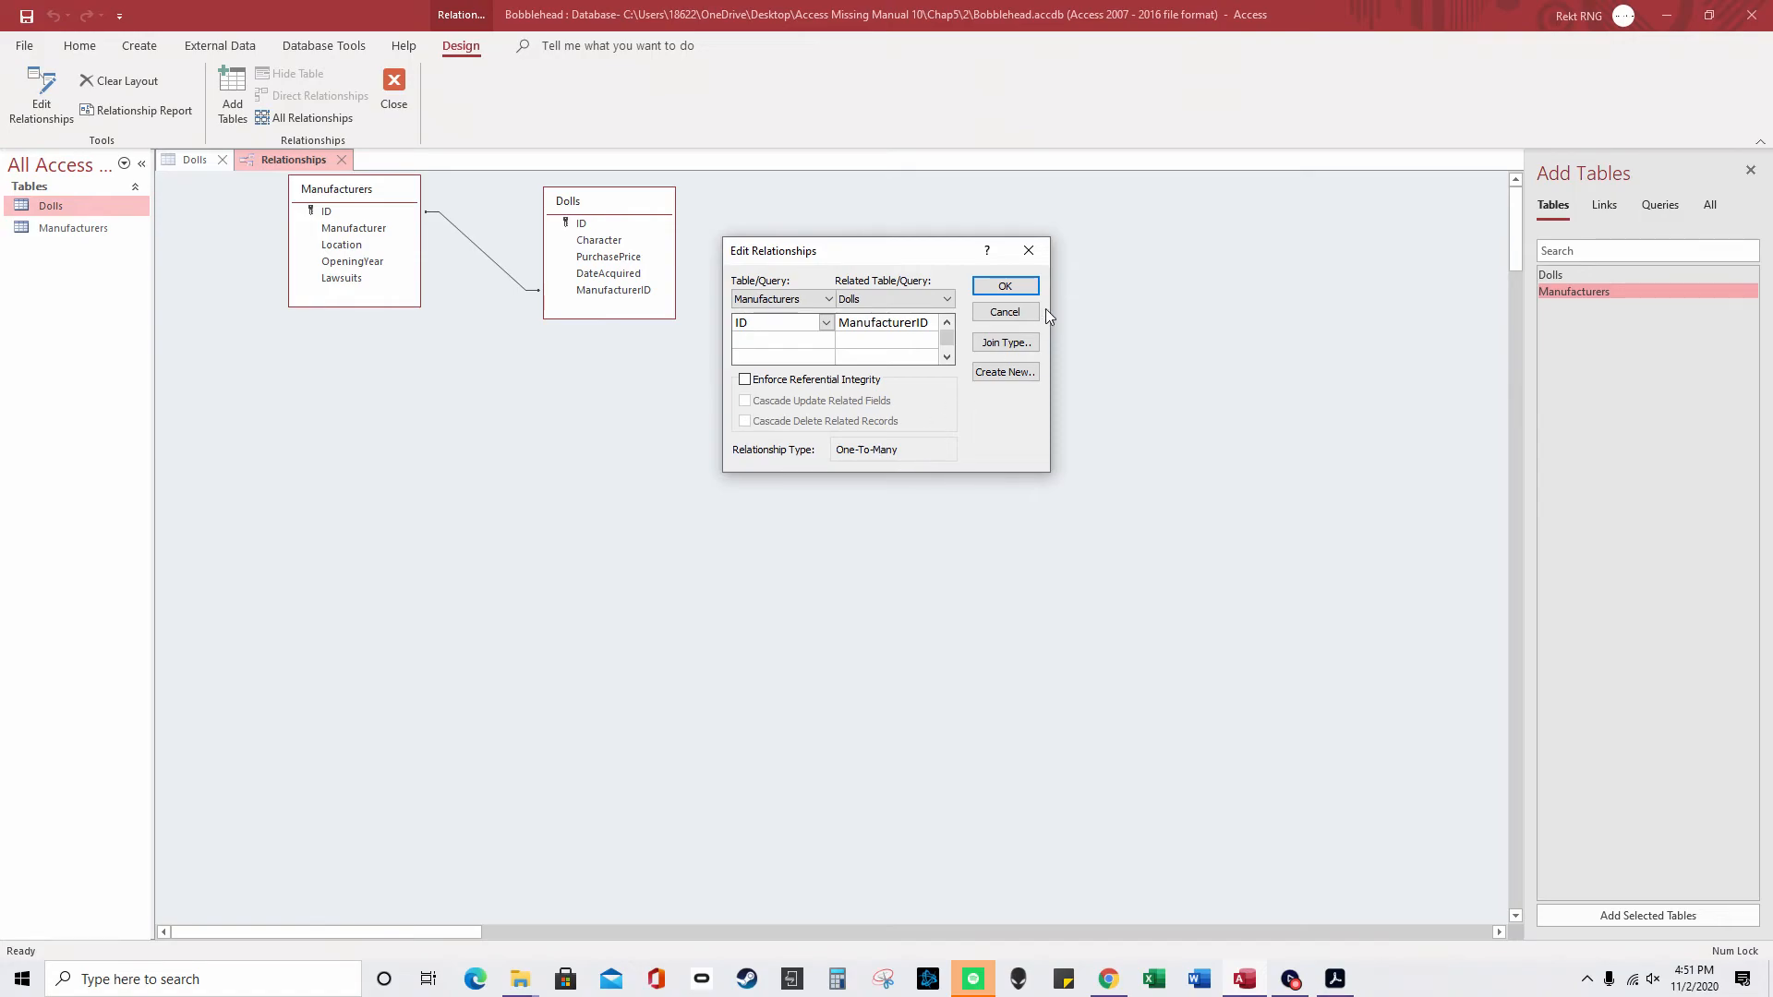
left_click(1031, 259)
left_click_drag(363, 200, 406, 201)
left_click_drag(630, 205, 606, 203)
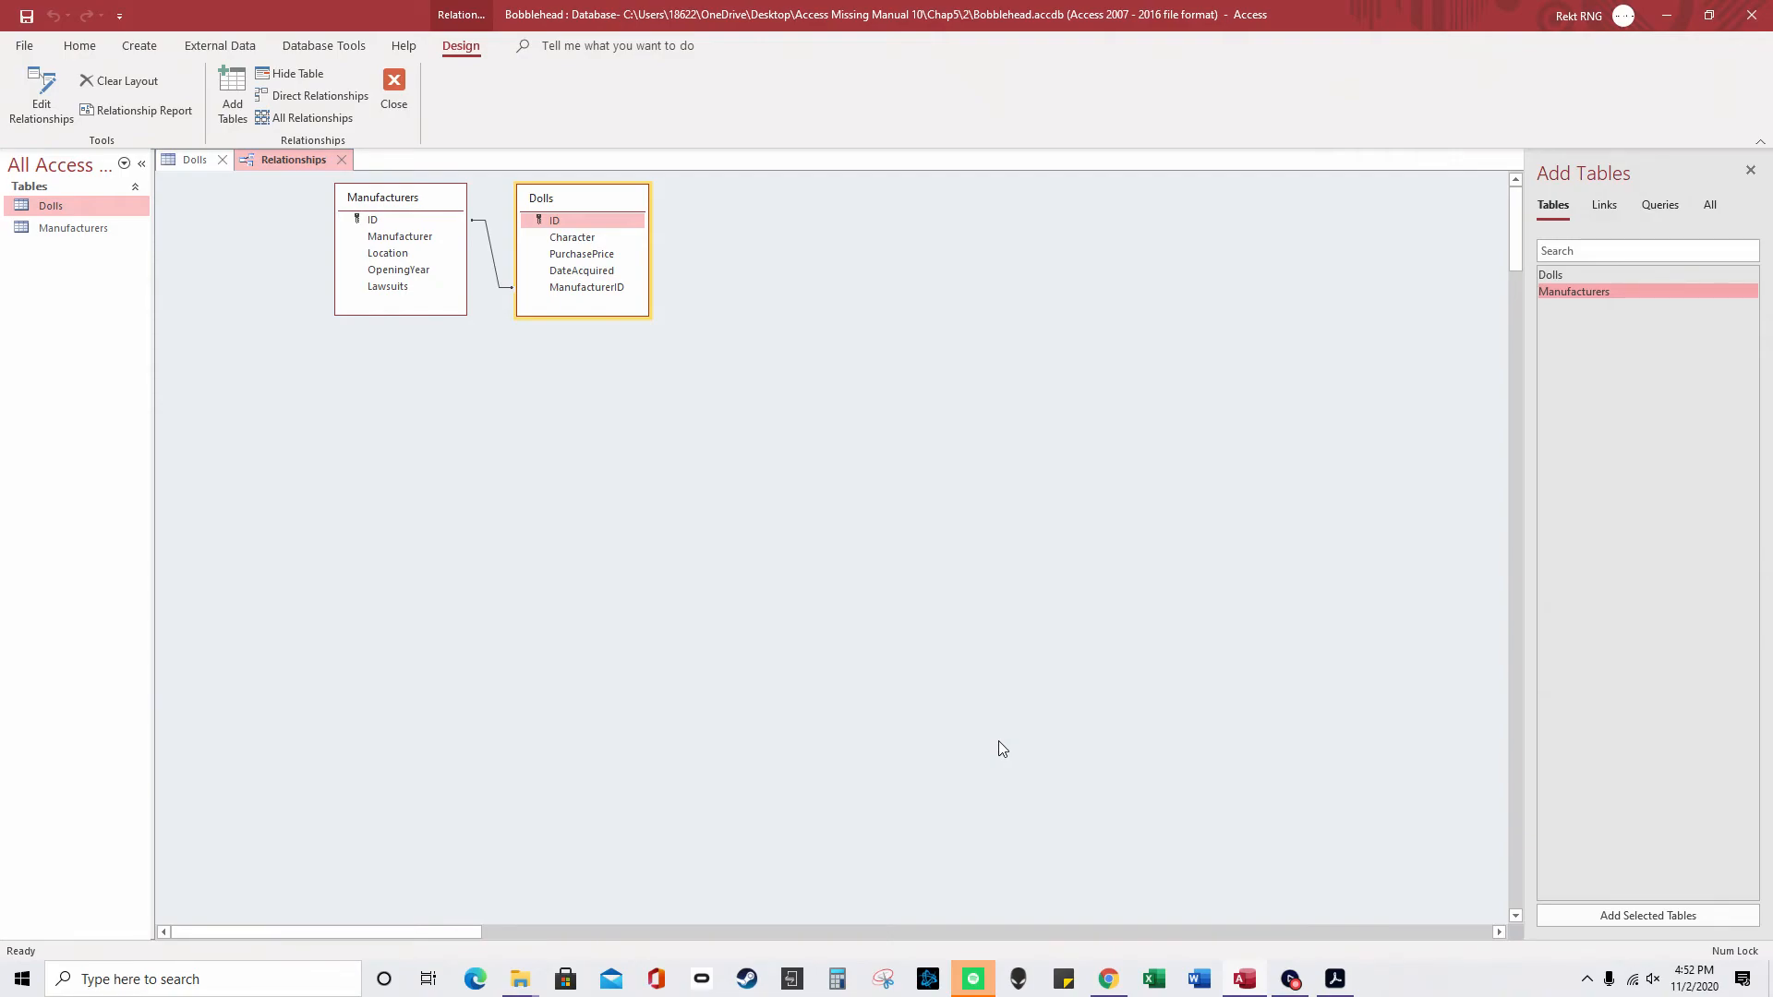
- Look through the ribbon tabs, then close the Relationships diagram and save its layout
left_click(90, 52)
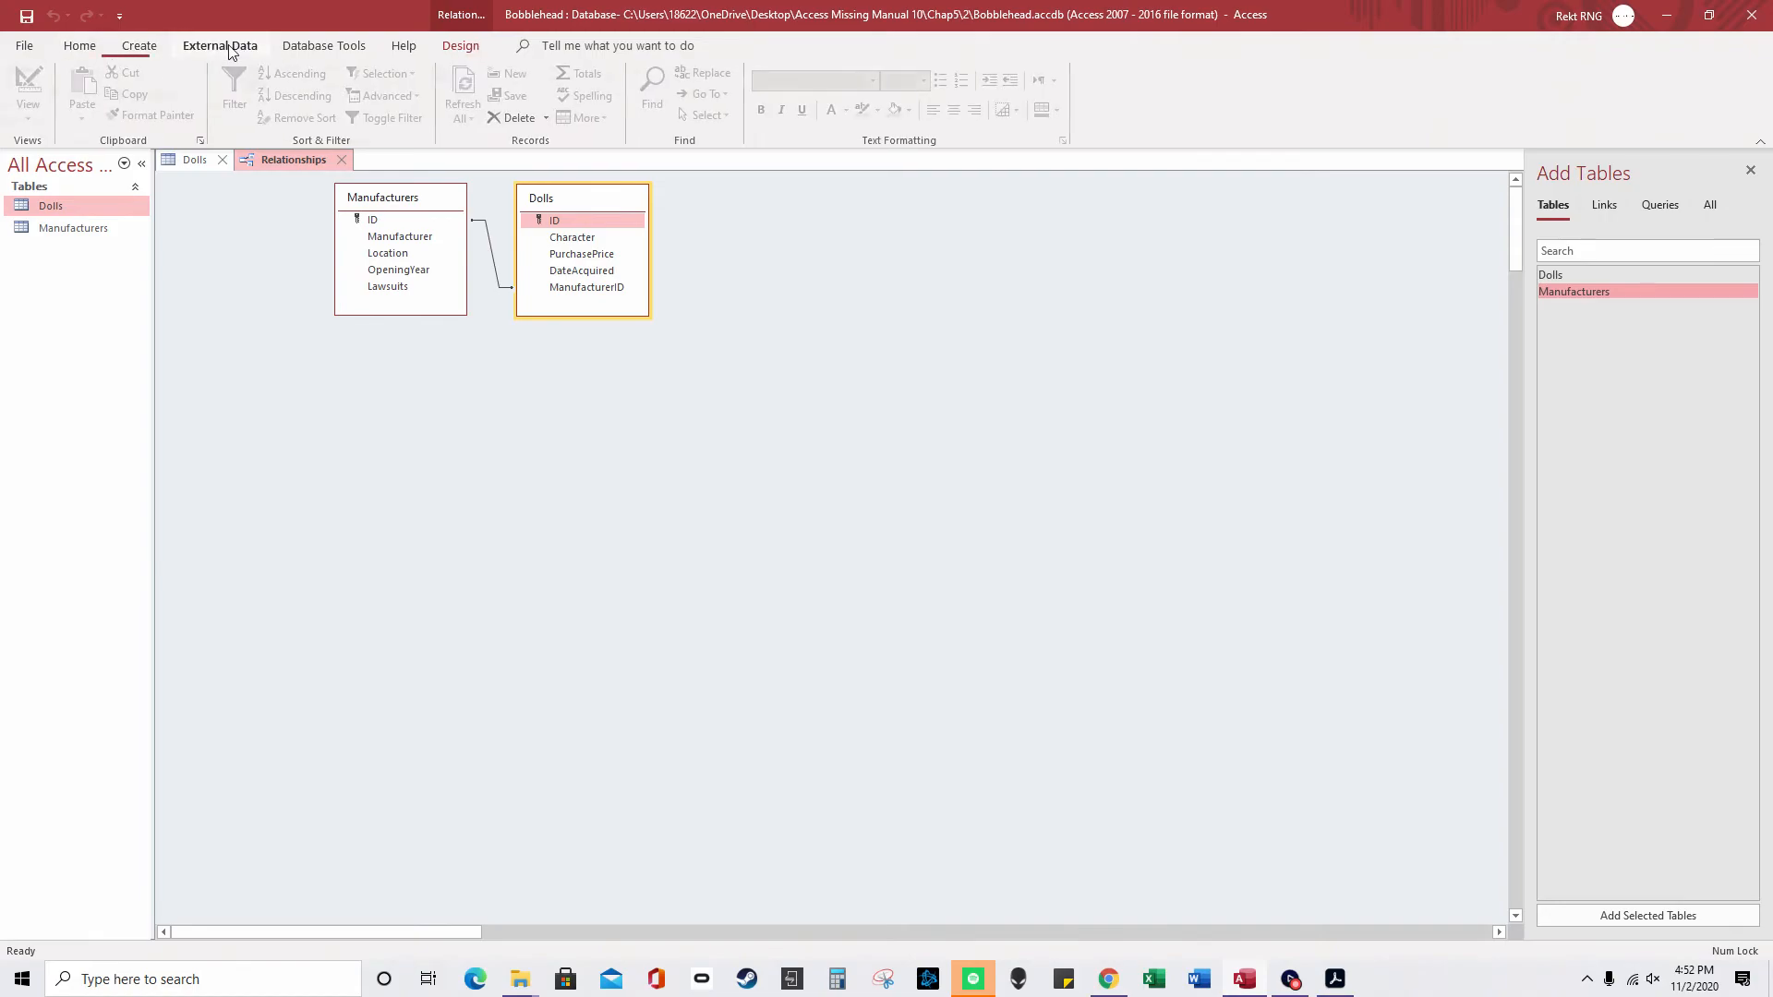
left_click(228, 48)
left_click(146, 48)
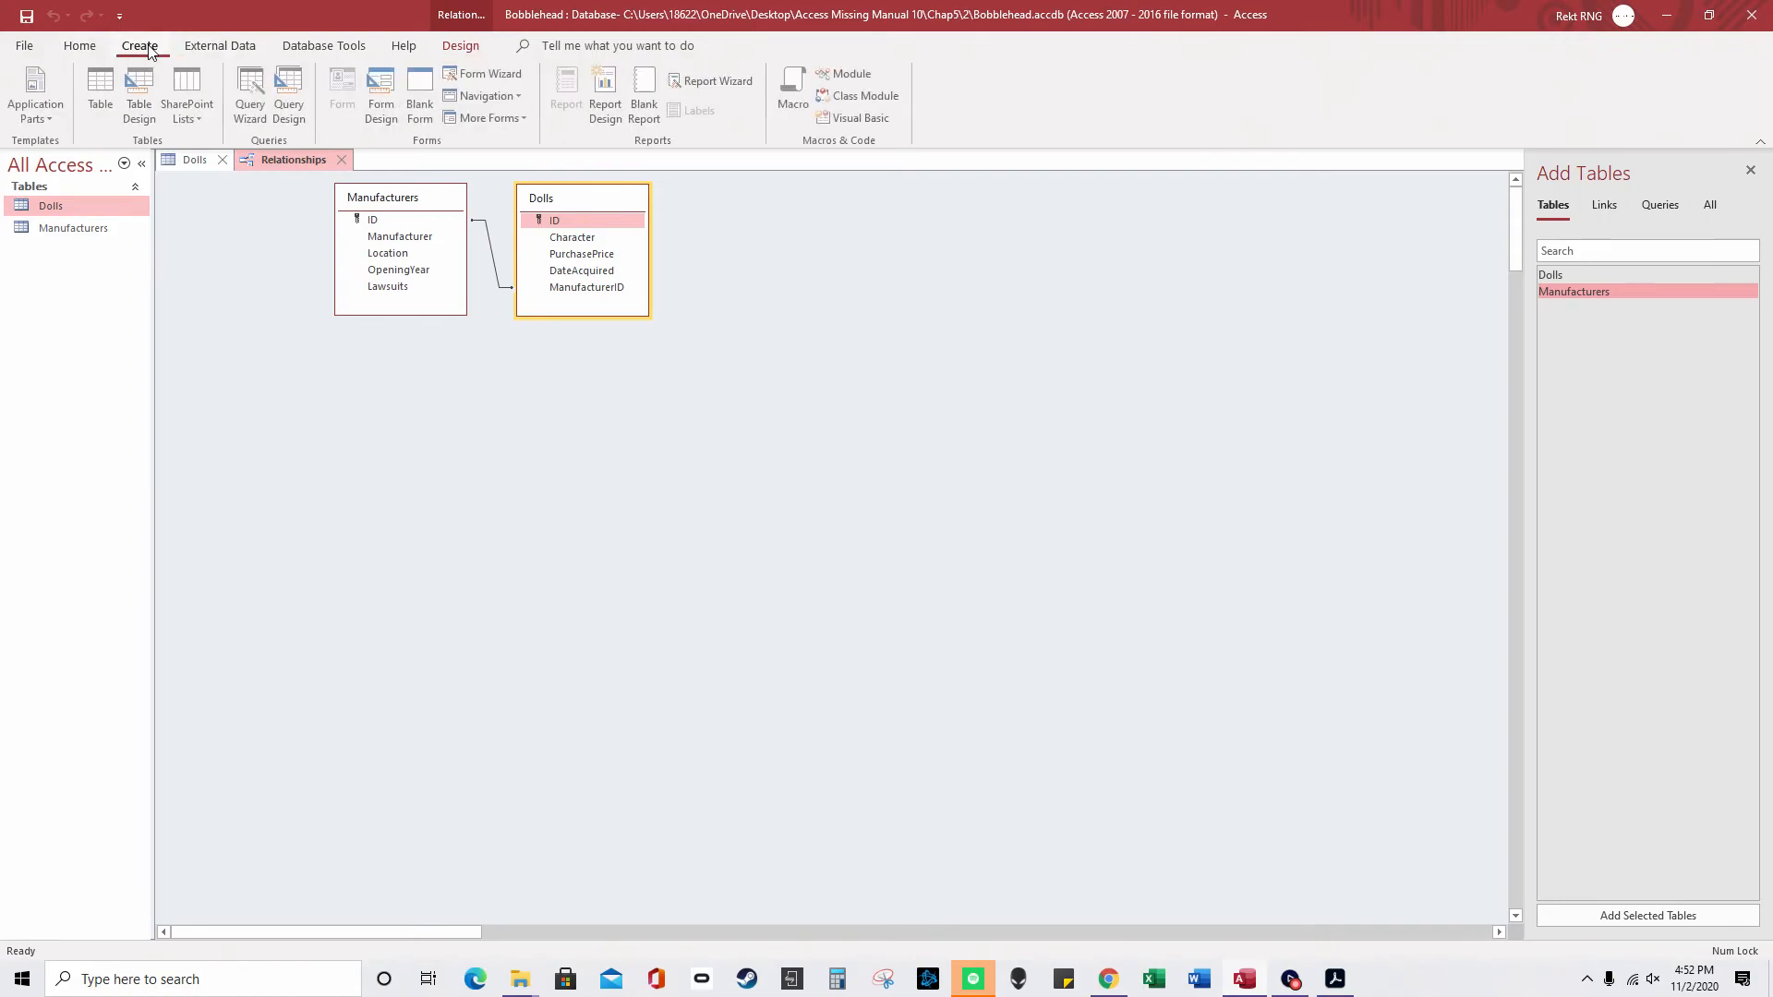
left_click(30, 46)
left_click(23, 53)
left_click(401, 48)
left_click(359, 51)
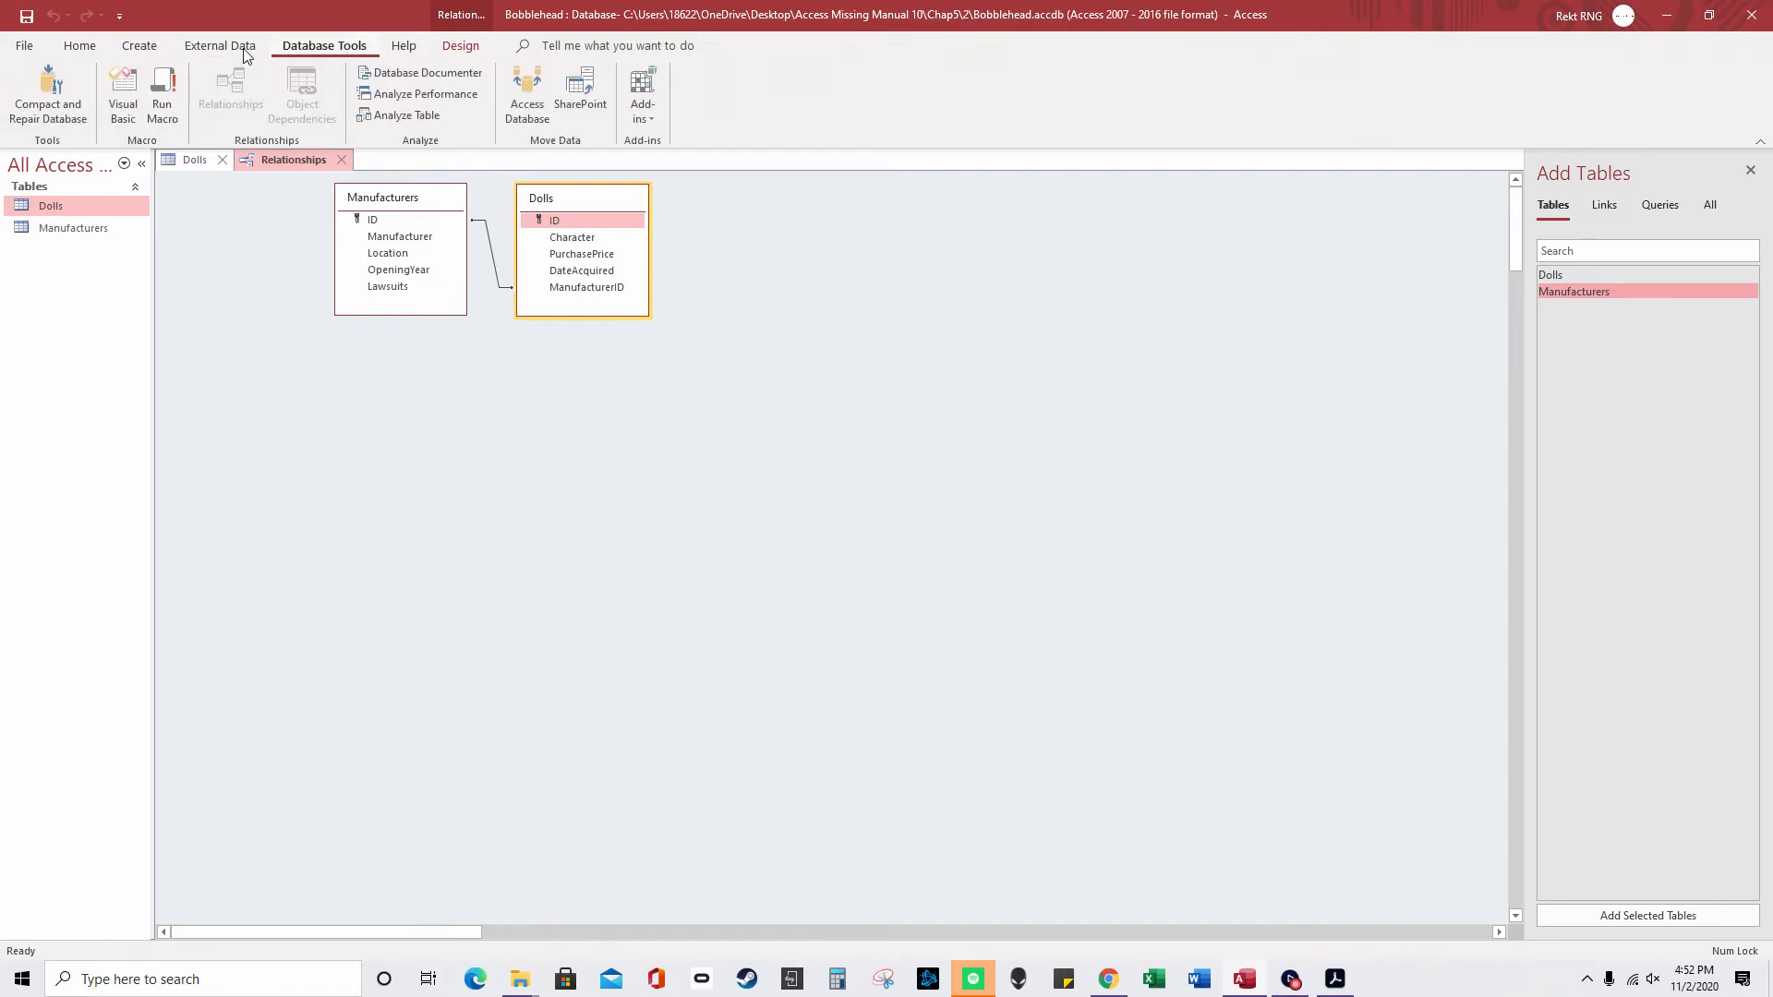
left_click(137, 48)
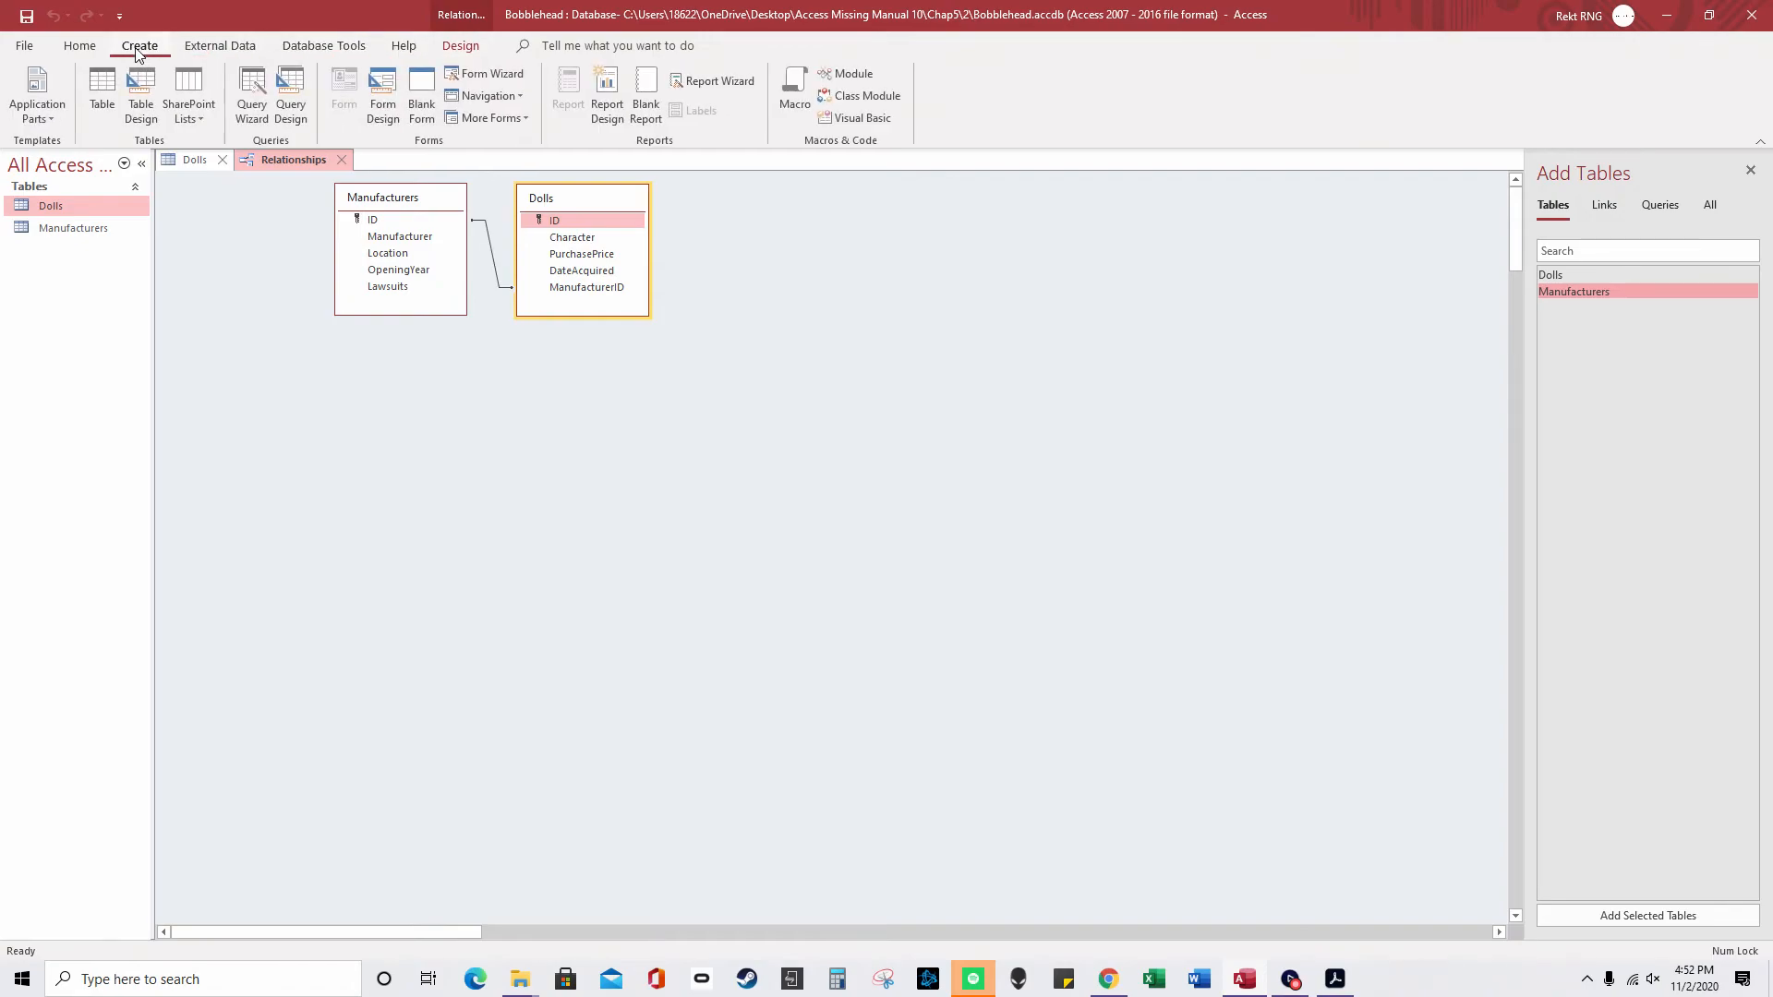
left_click(79, 47)
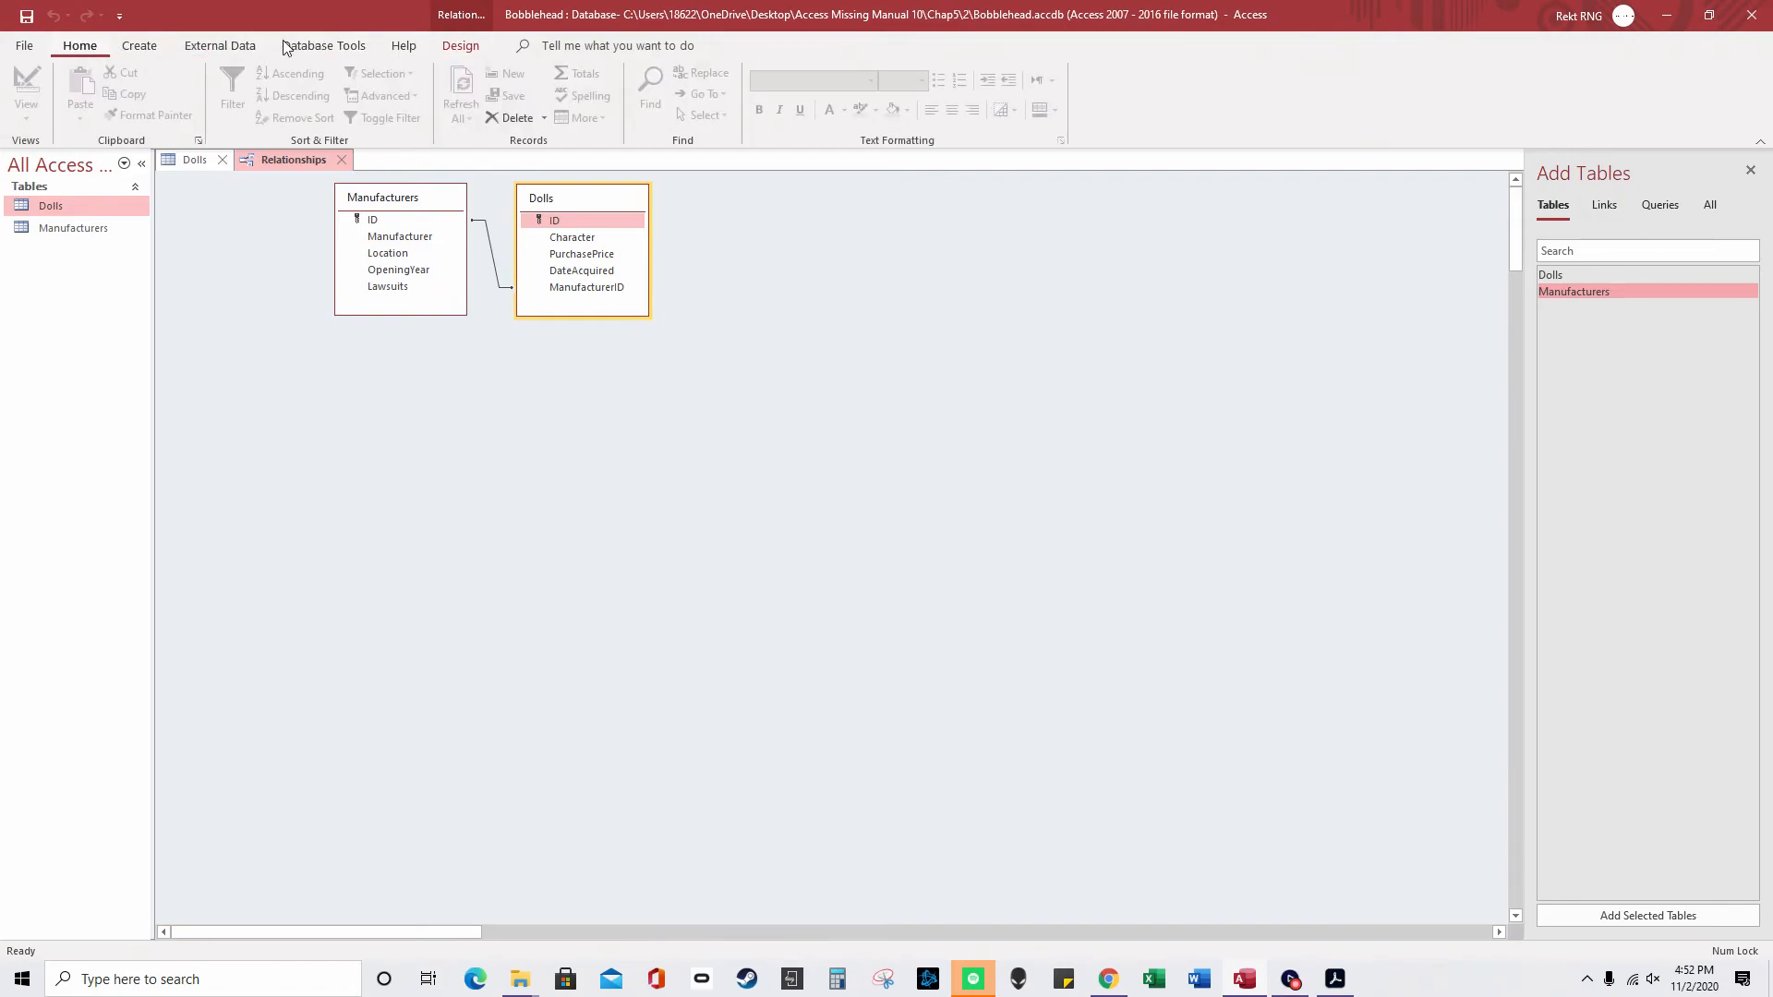
left_click(339, 162)
left_click(837, 545)
- Refresh the Dolls records and expand Fictional Industries' related dolls in the Manufacturers table
left_click(463, 113)
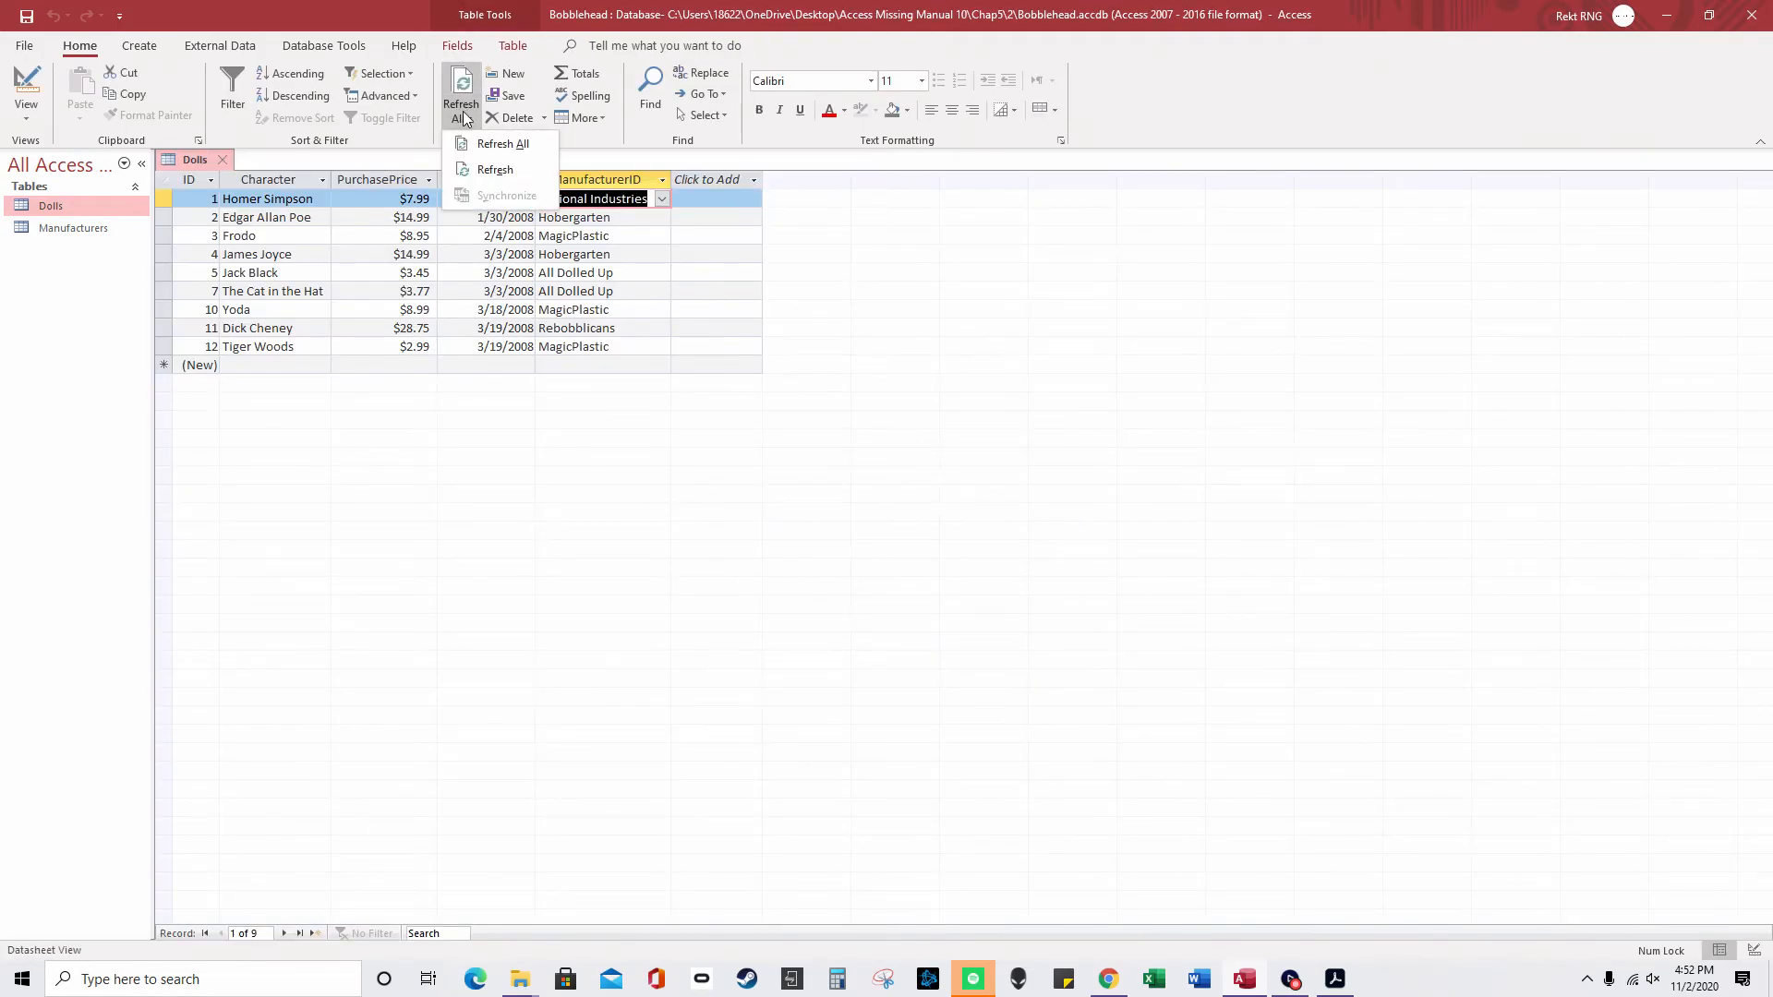
left_click(481, 136)
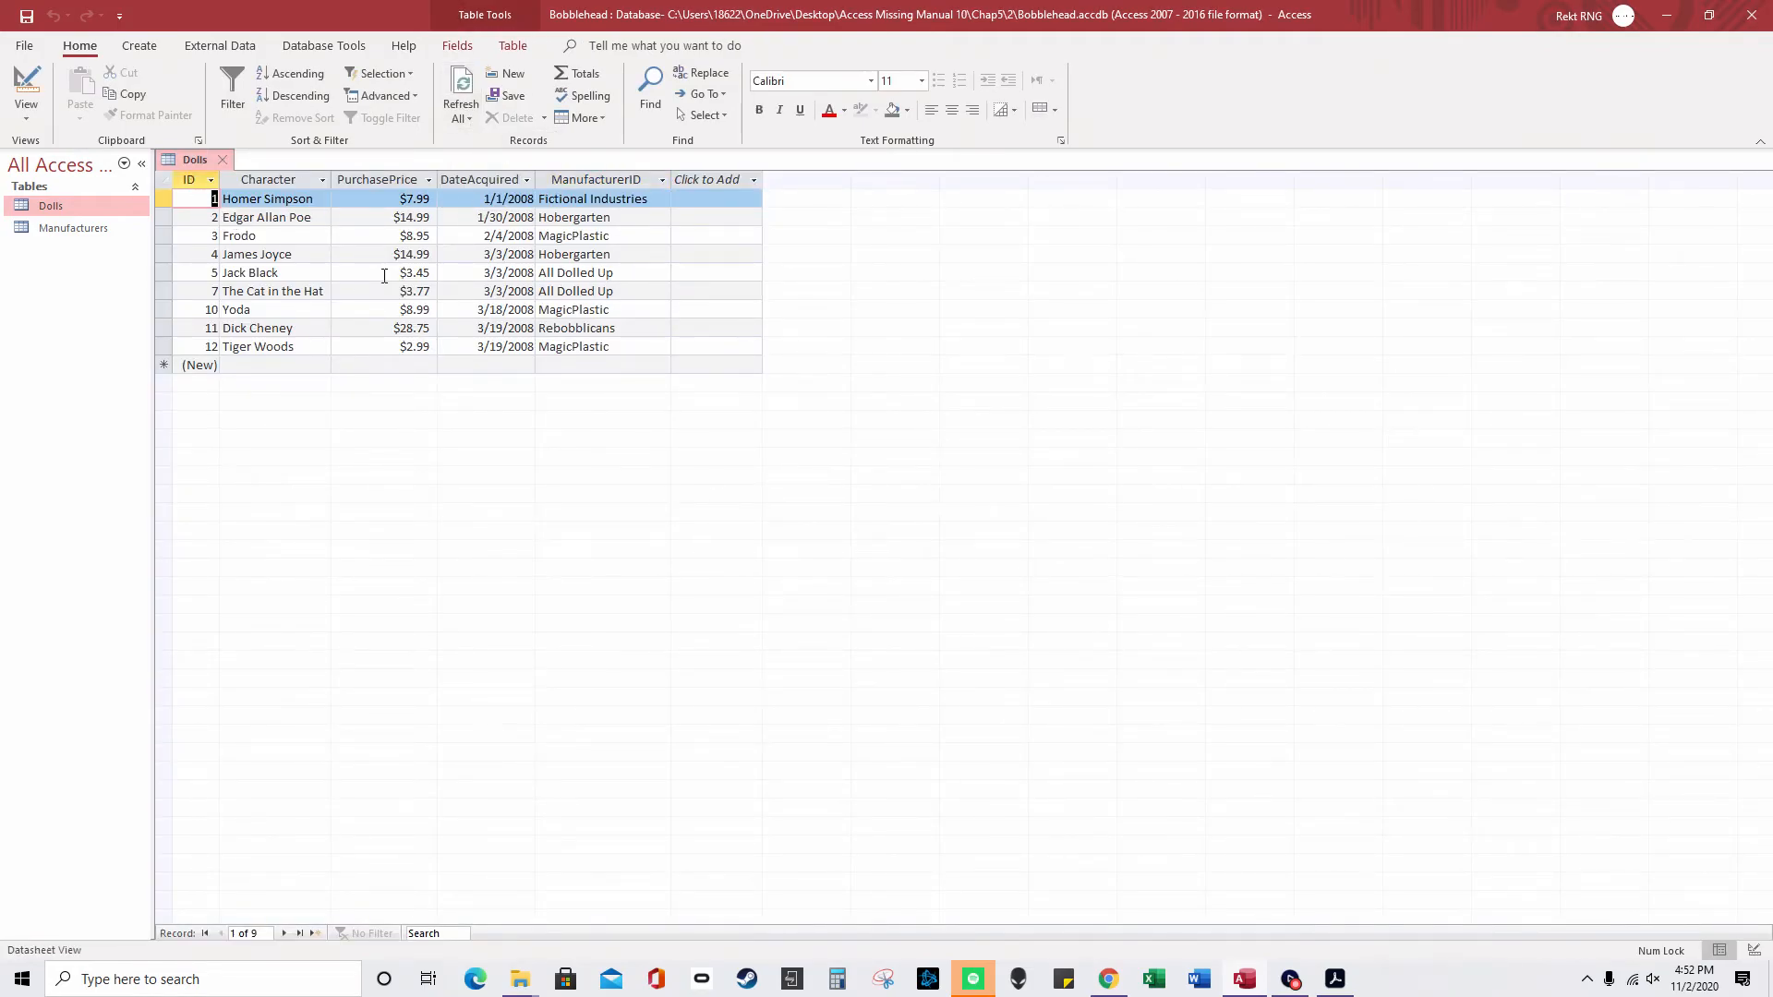
double_click(73, 229)
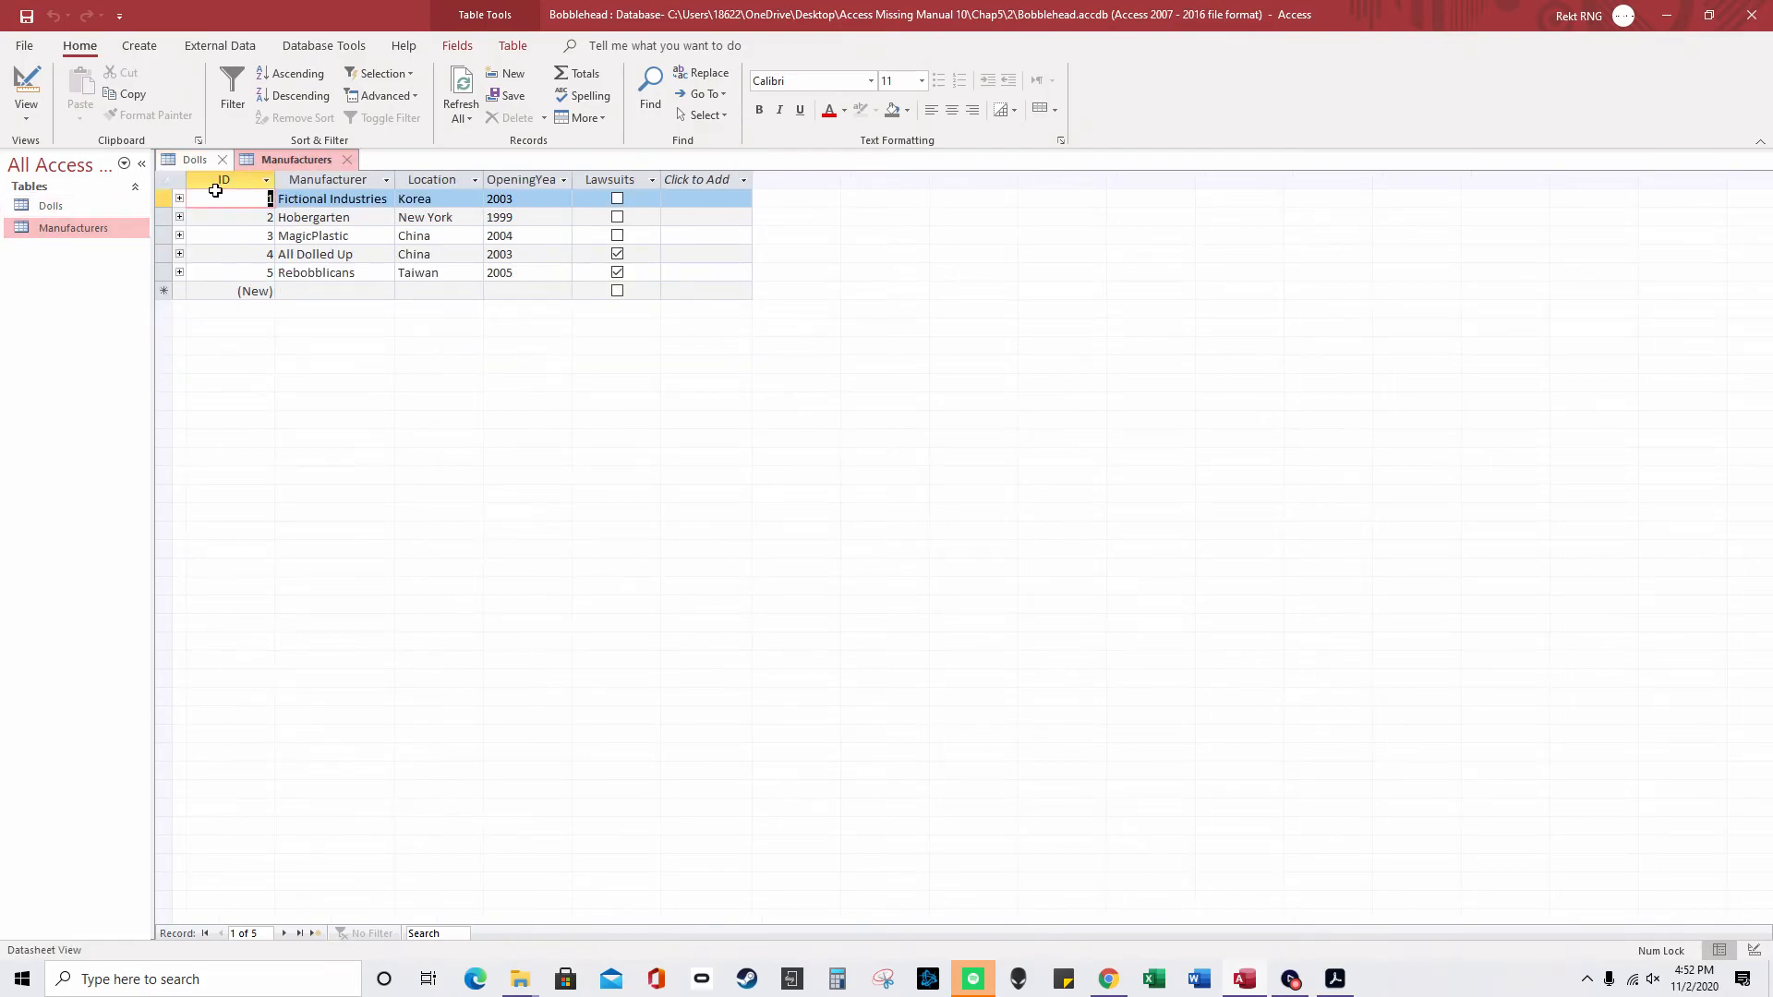
left_click(179, 199)
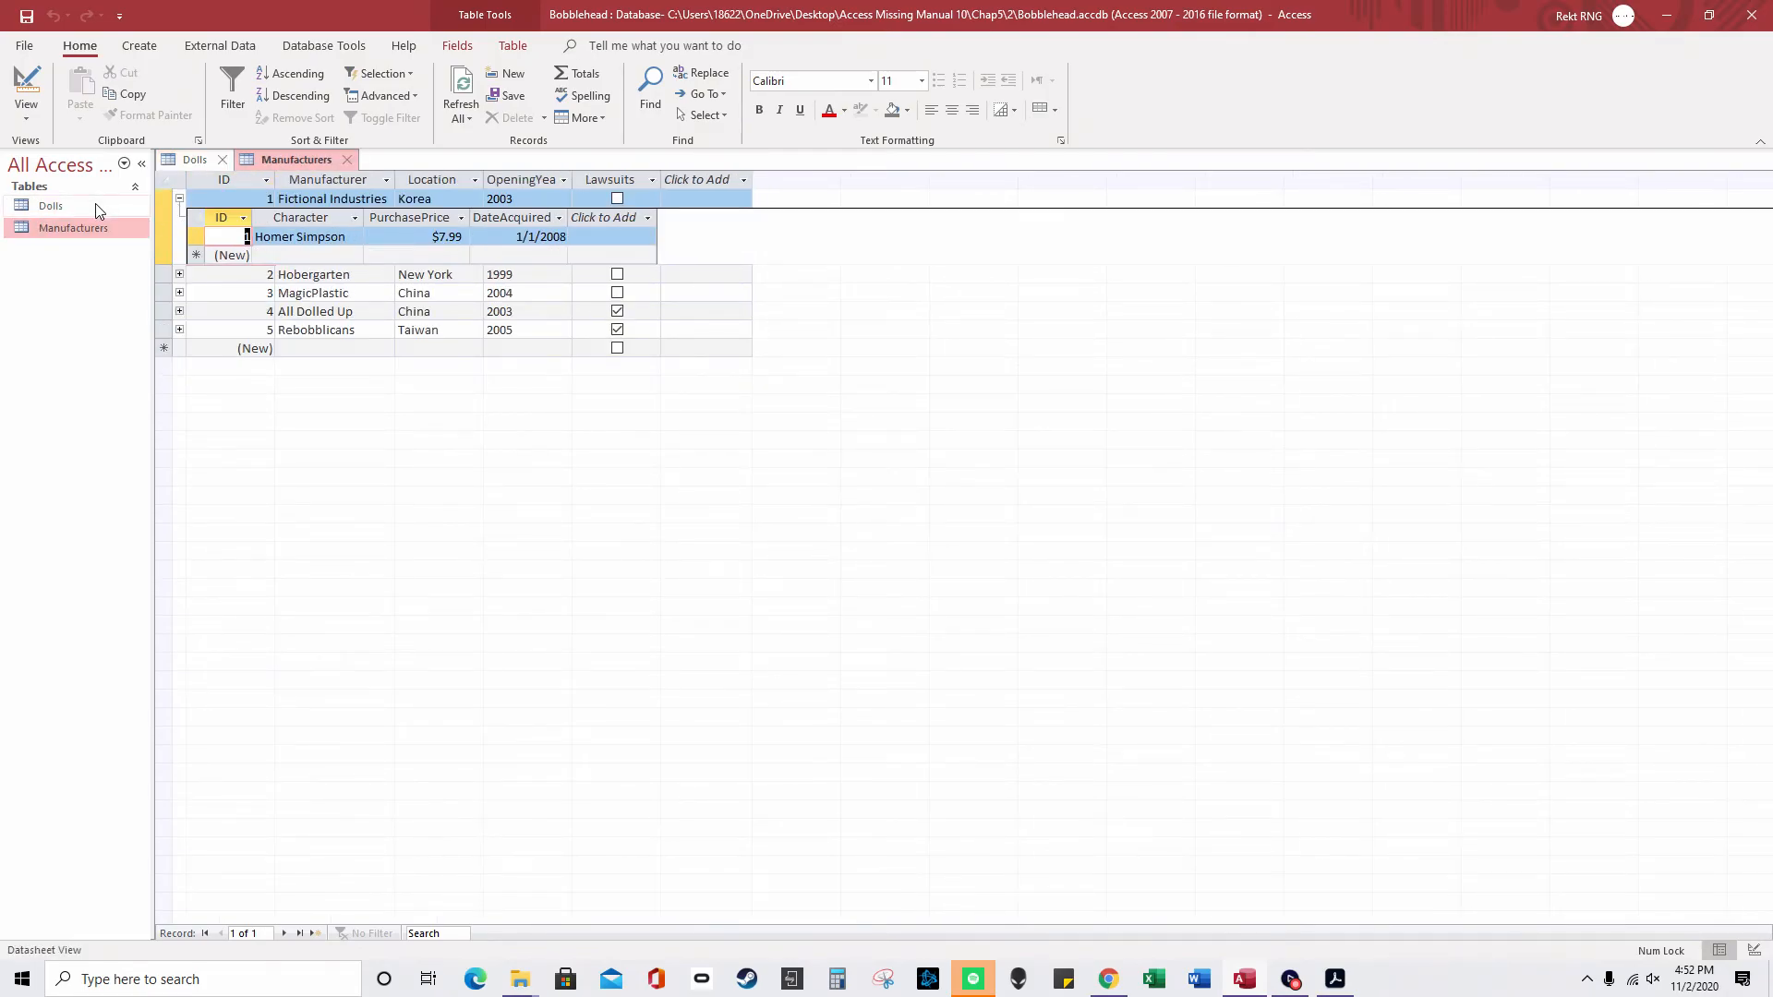
double_click(96, 205)
double_click(103, 227)
- Expand and collapse the related dolls for the other manufacturers, then close Bobblehead
left_click(180, 275)
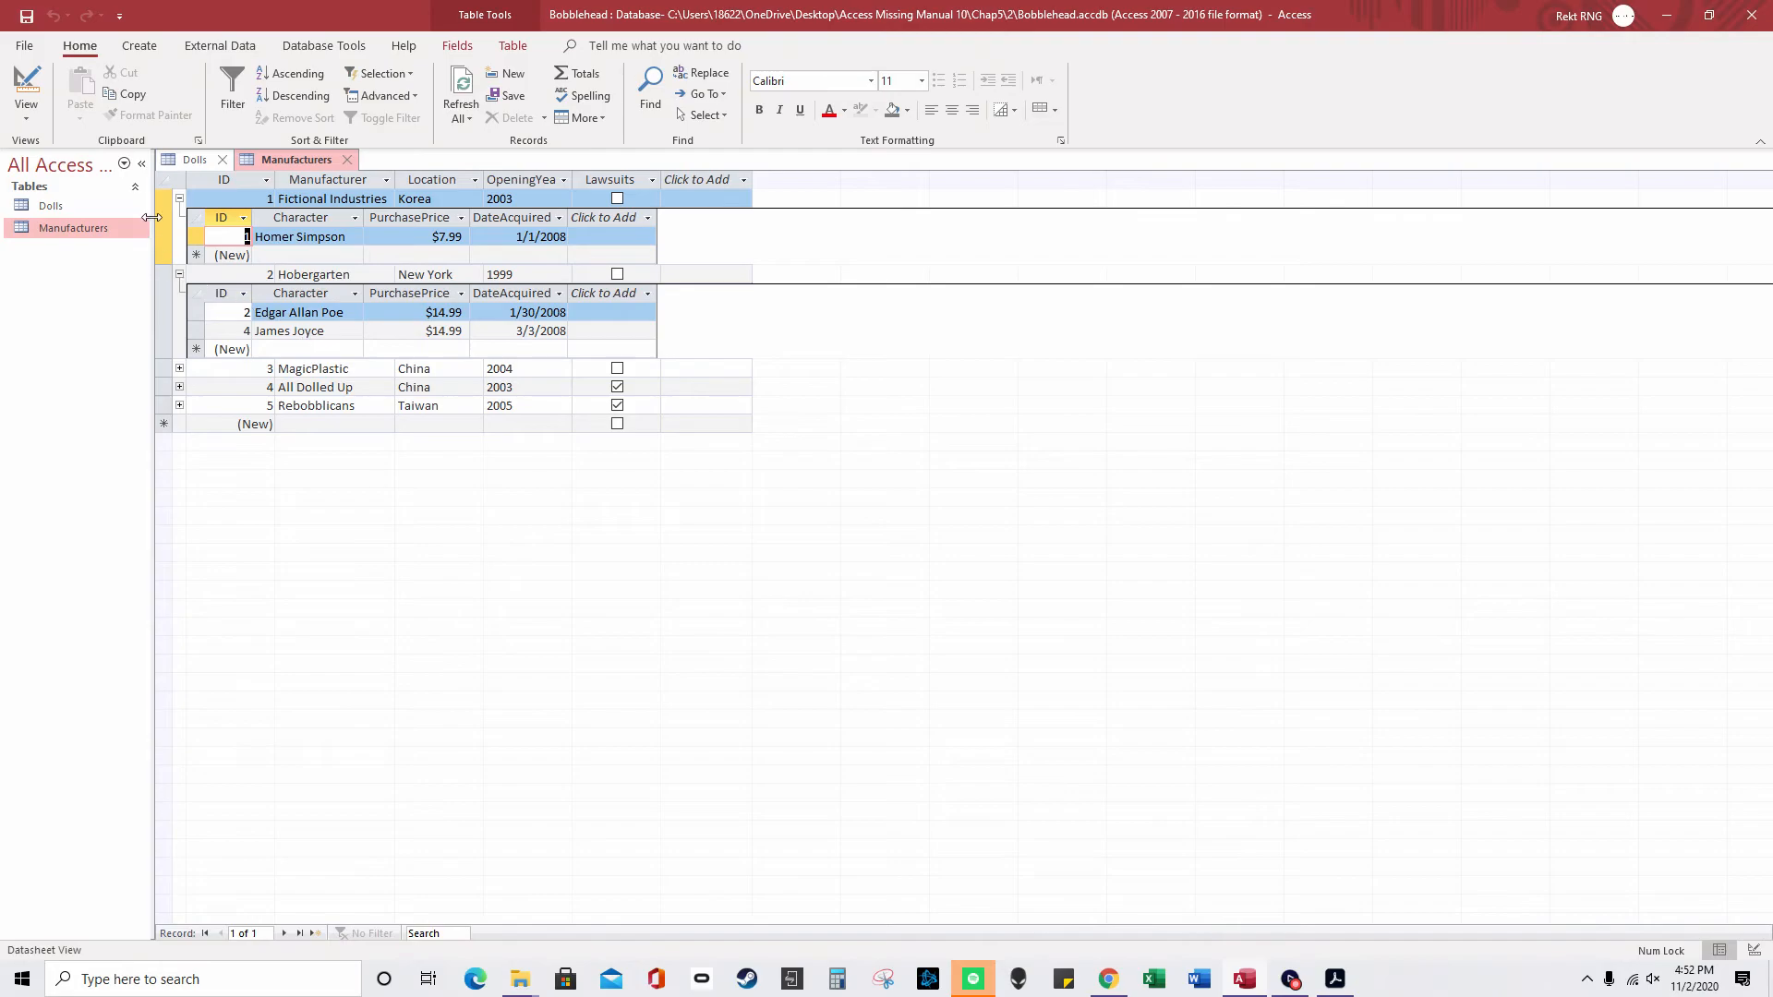
left_click(179, 199)
left_click(180, 218)
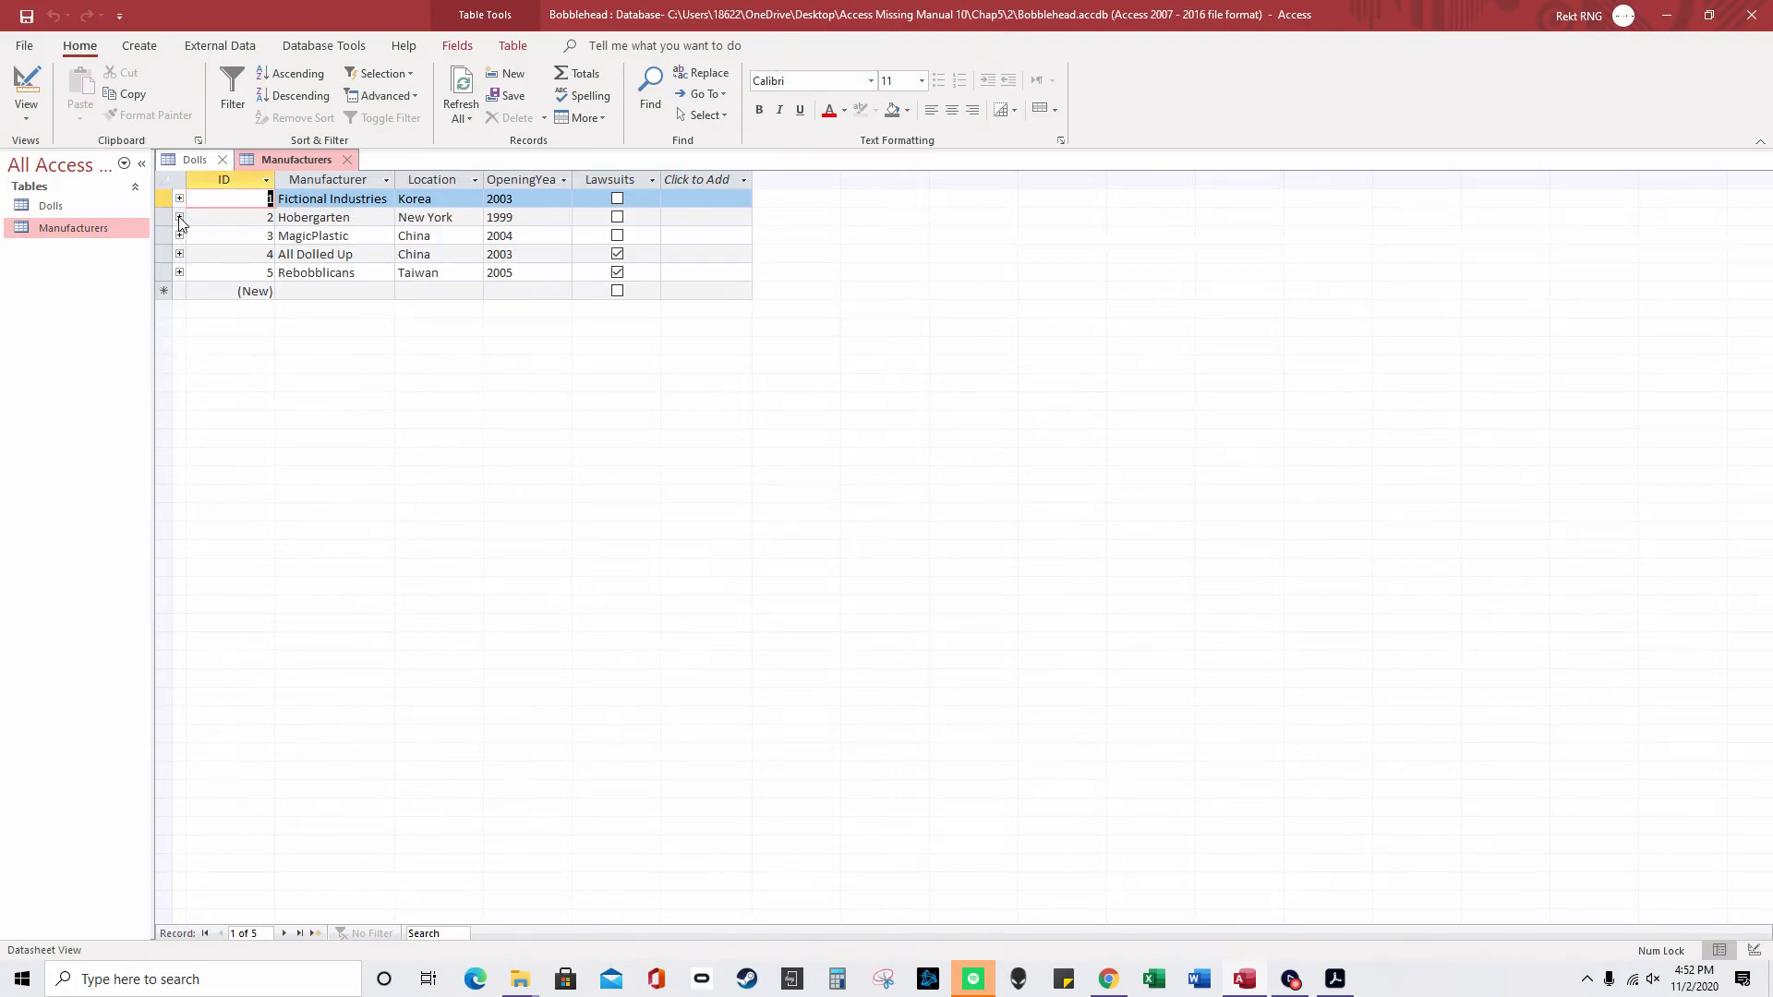
left_click(179, 237)
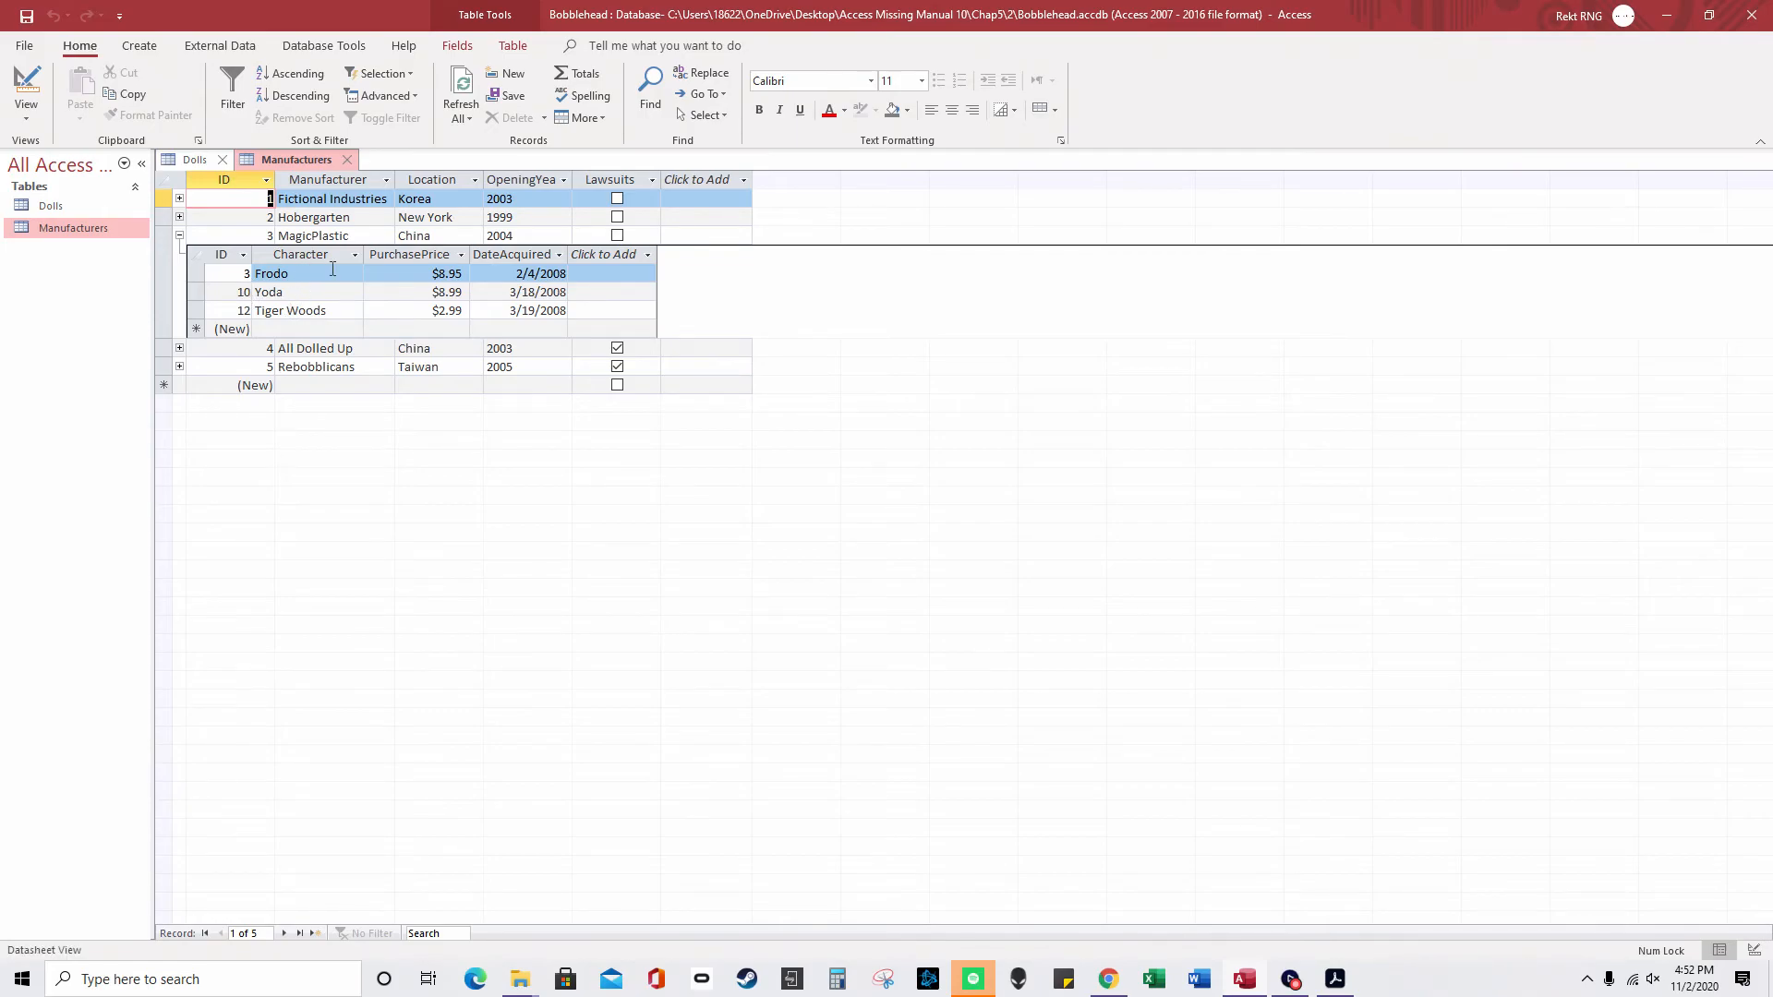
left_click(179, 236)
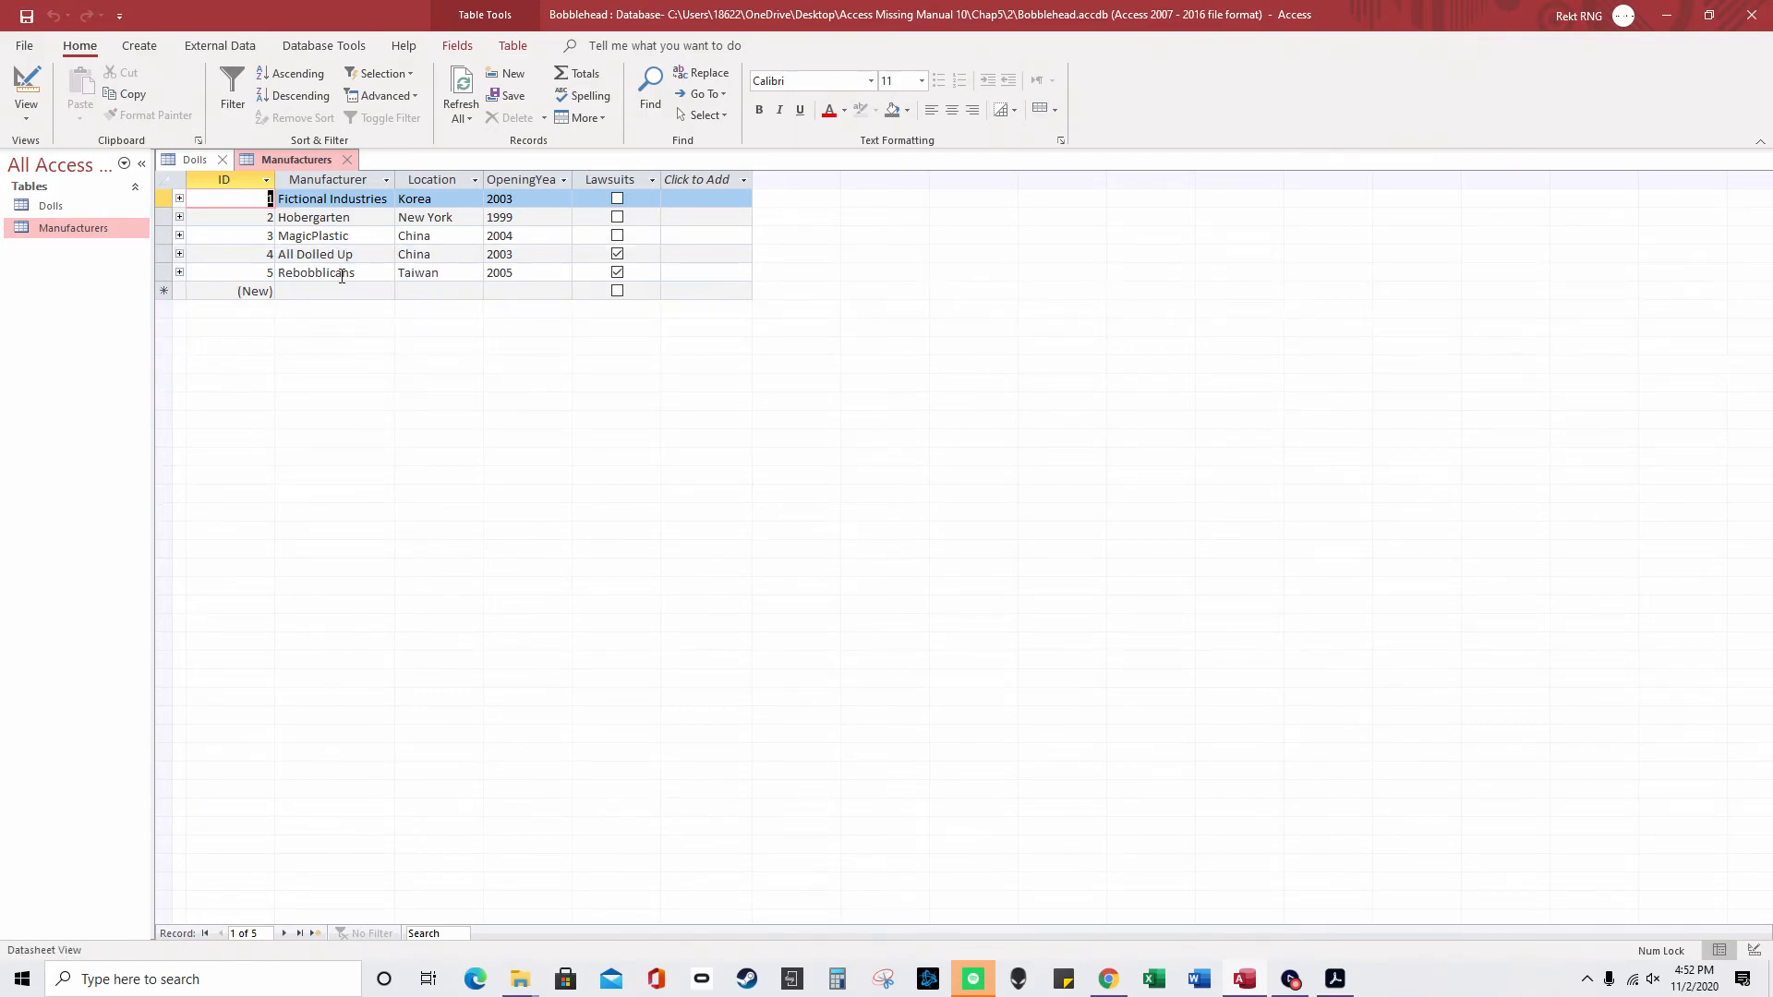
left_click(179, 254)
left_click(180, 255)
left_click(180, 272)
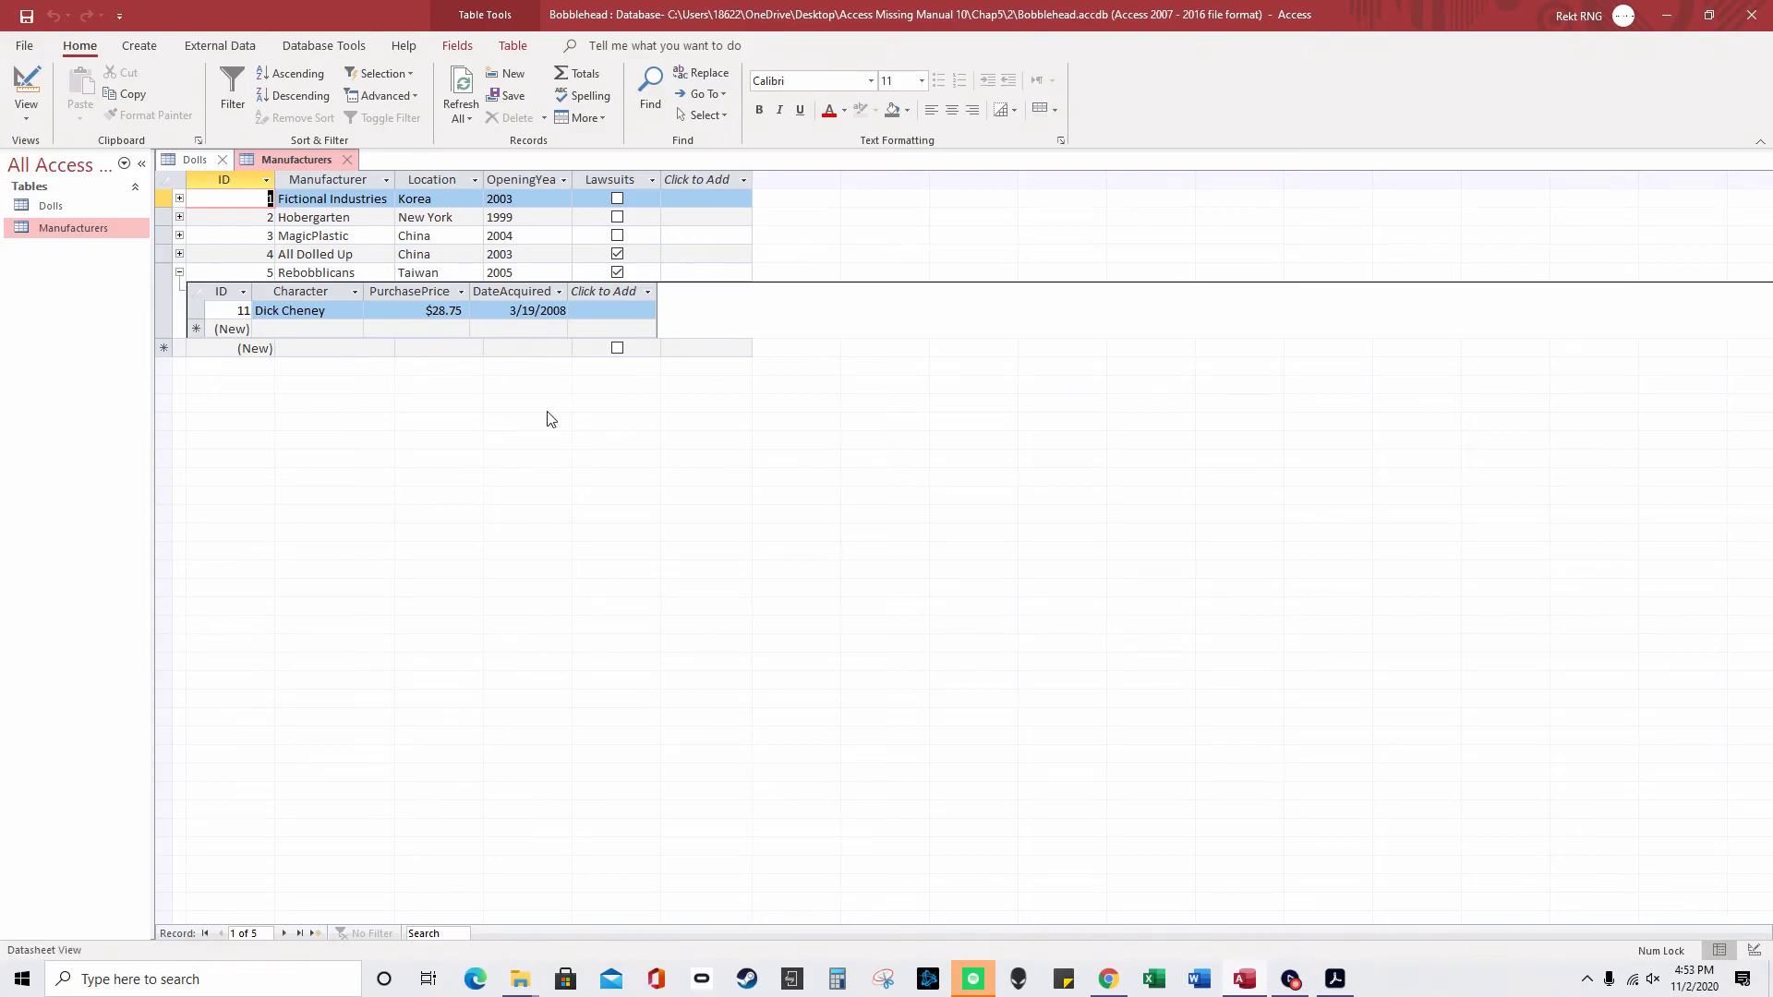
left_click(1751, 15)
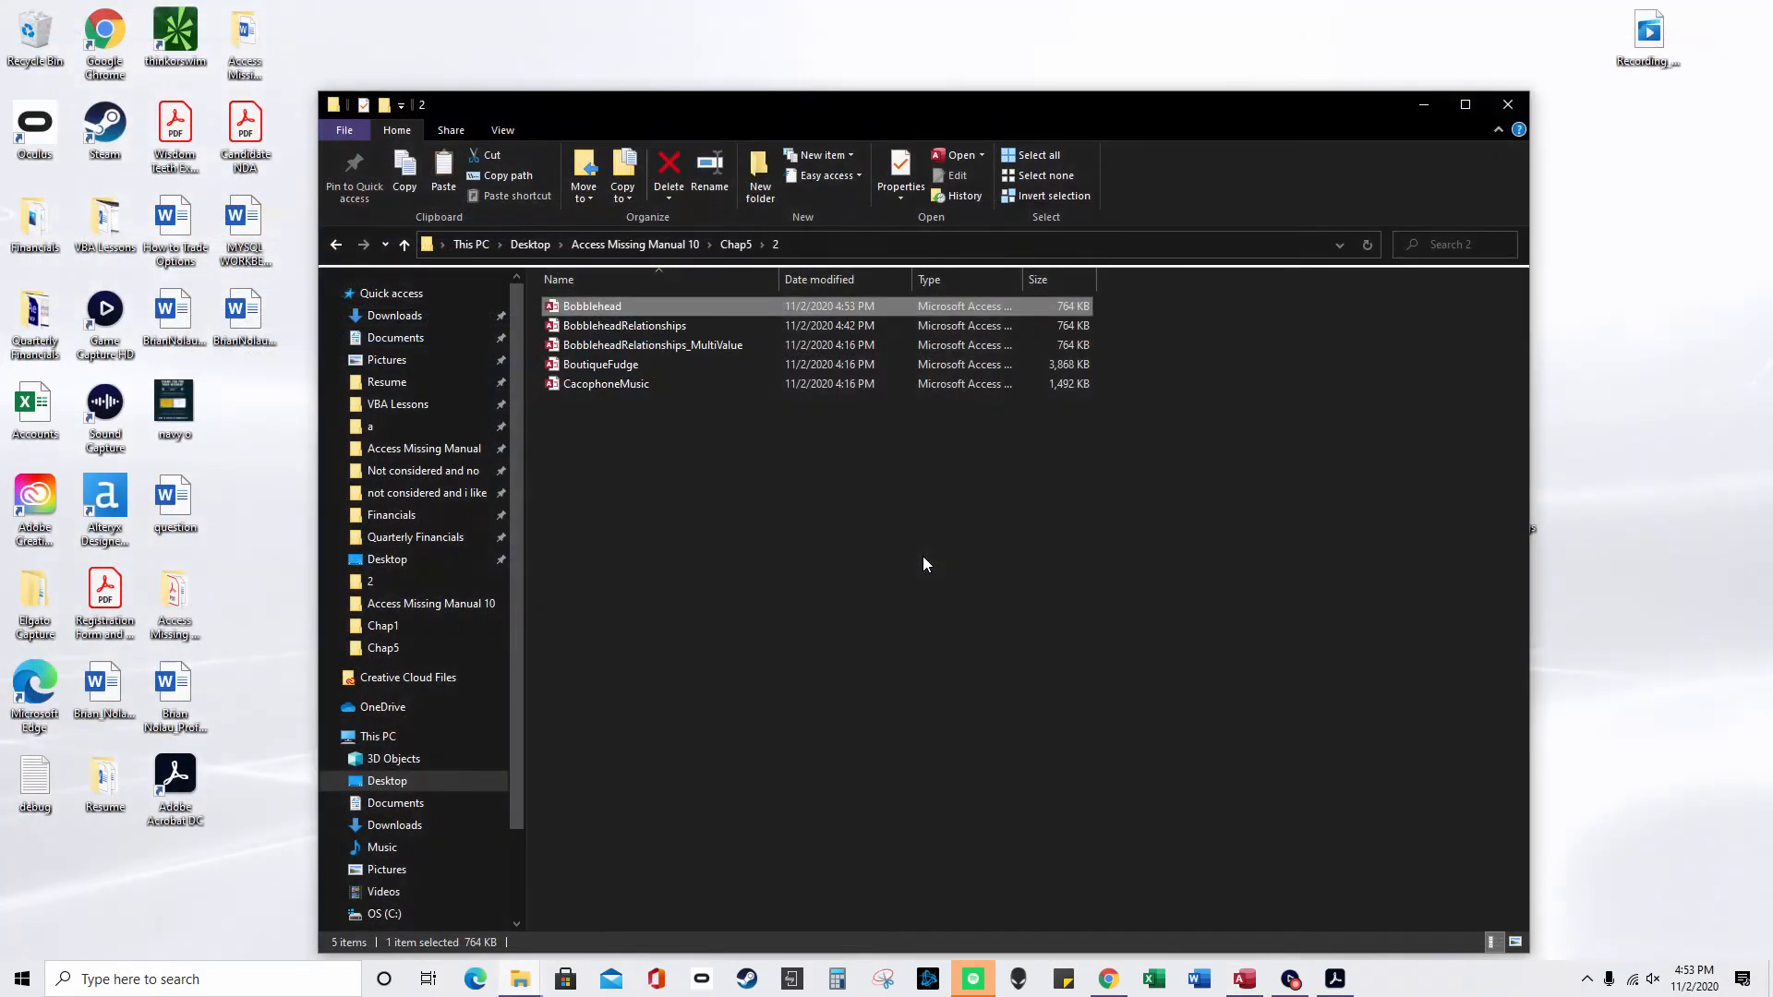
- Open the CacophoneMusic database file from the Chap5\2 folder in Access
double_click(687, 386)
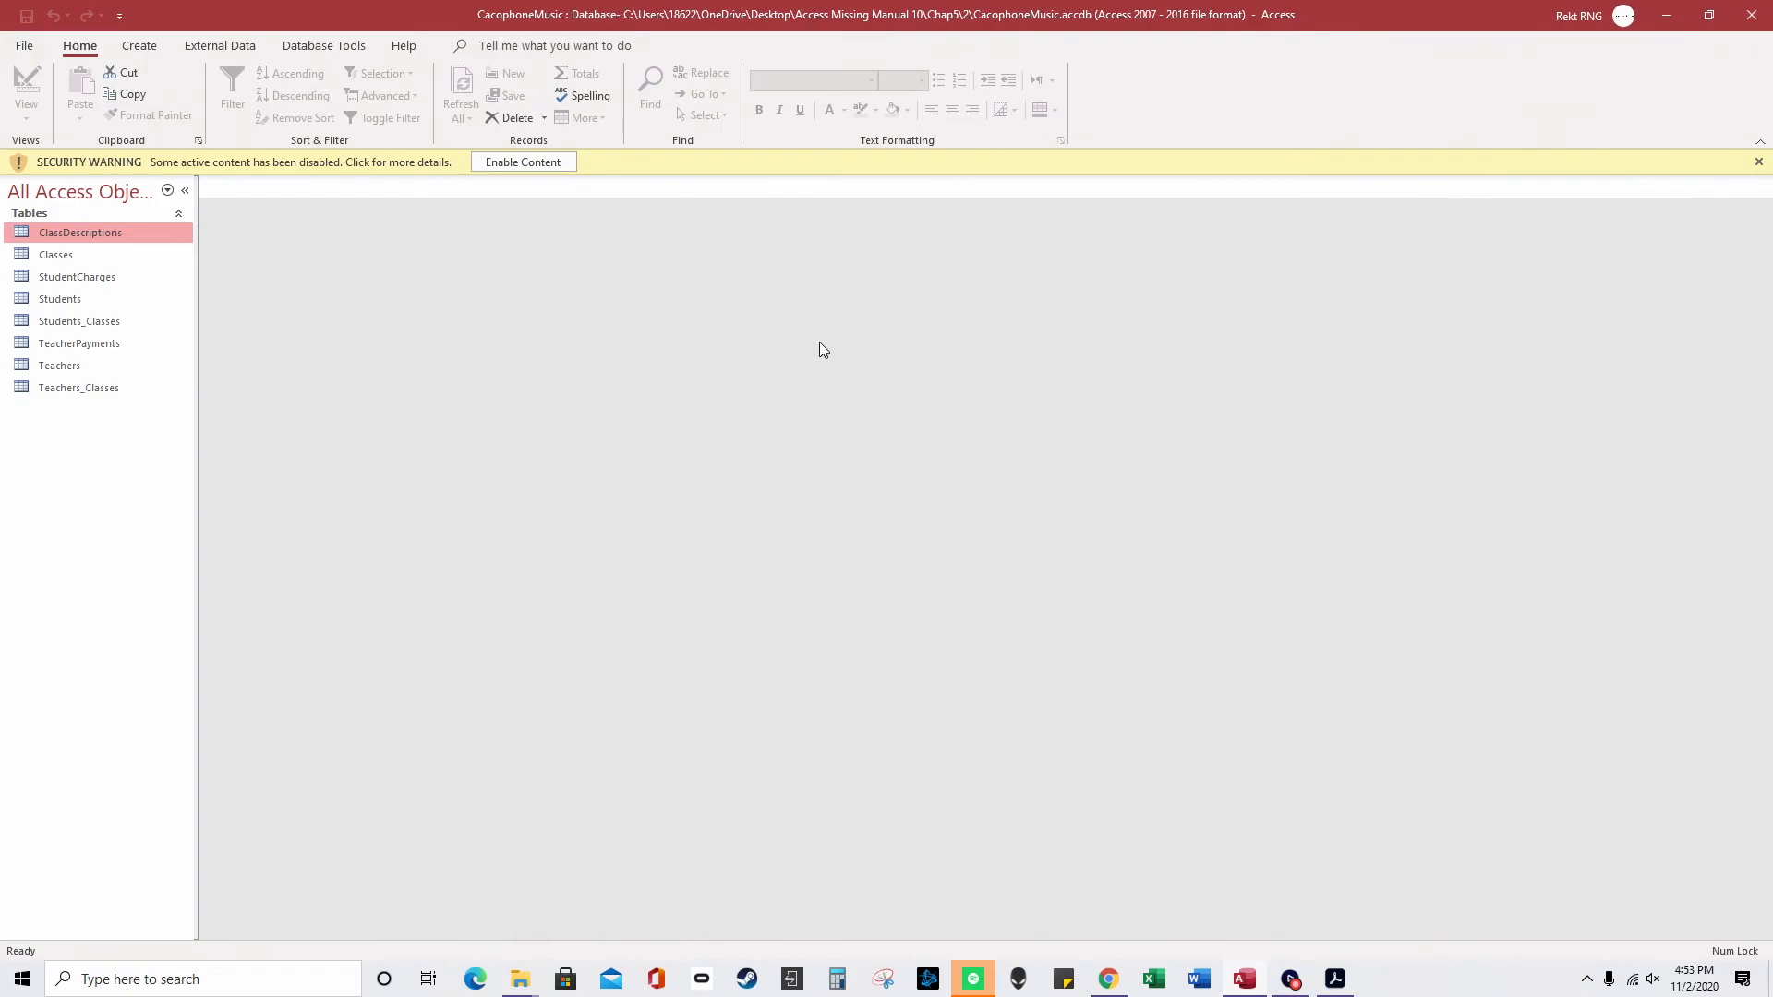
- Close CacophoneMusic, open BoutiqueFudge with its content enabled, and show Database Tools
left_click(561, 168)
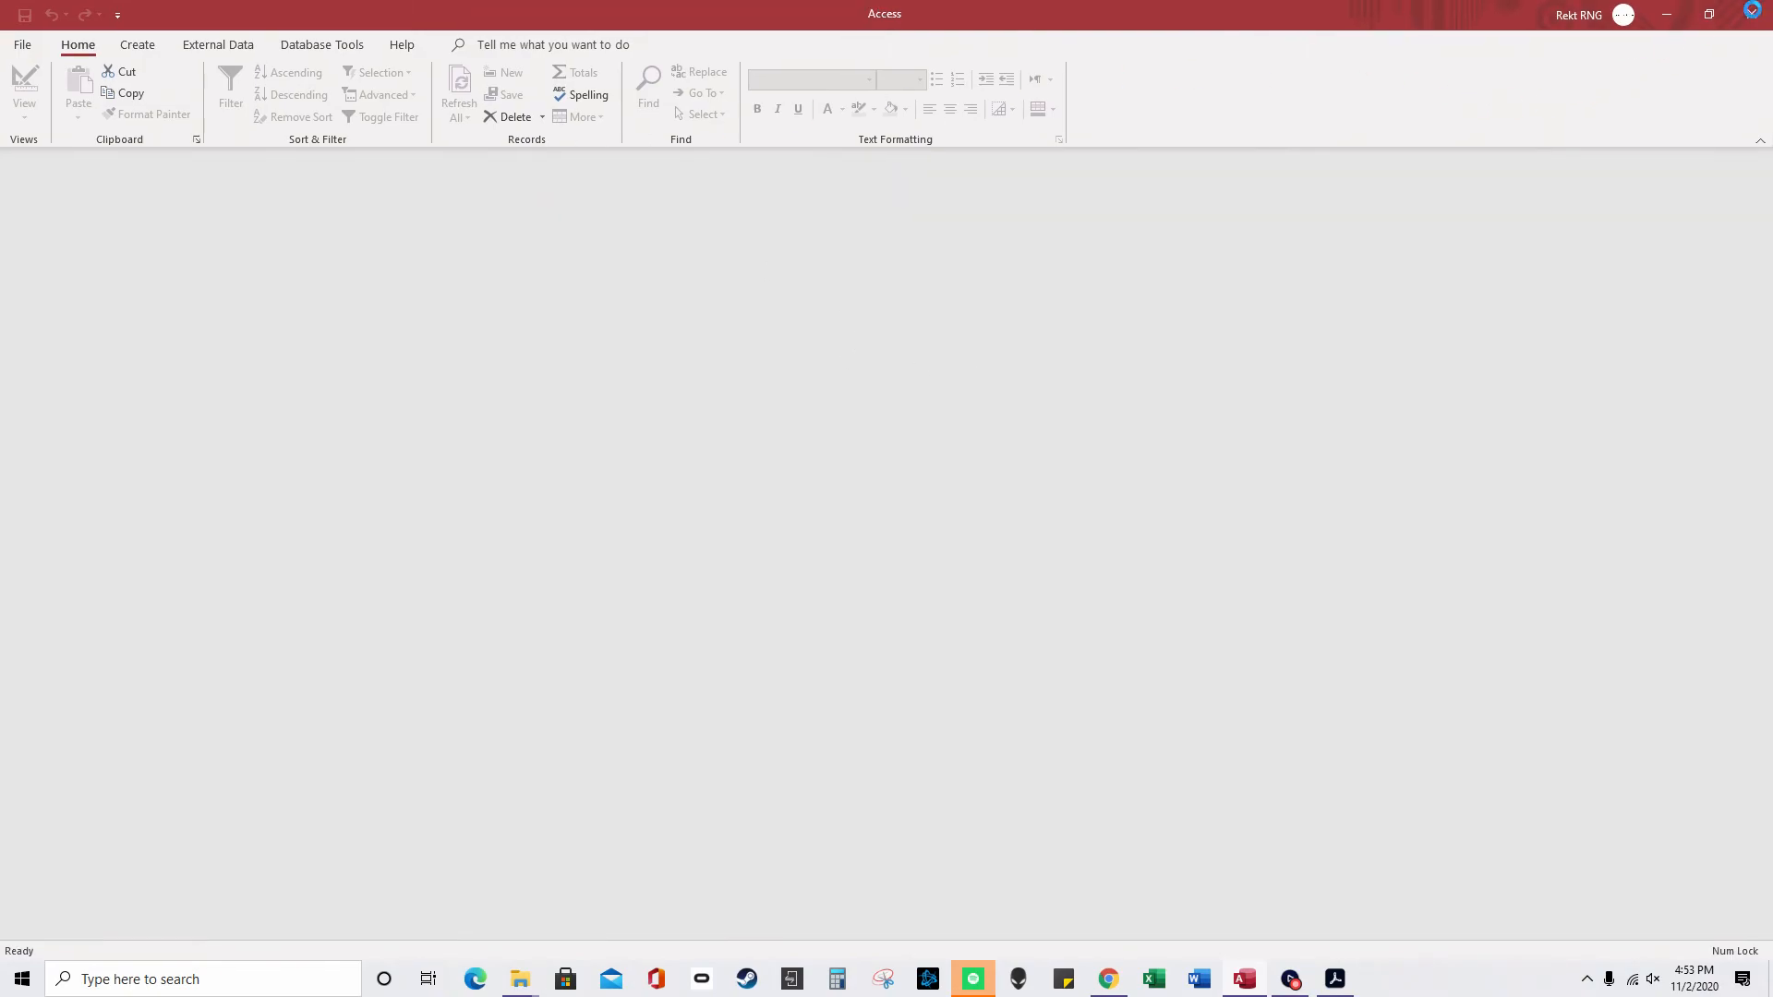
left_click(1753, 15)
double_click(678, 364)
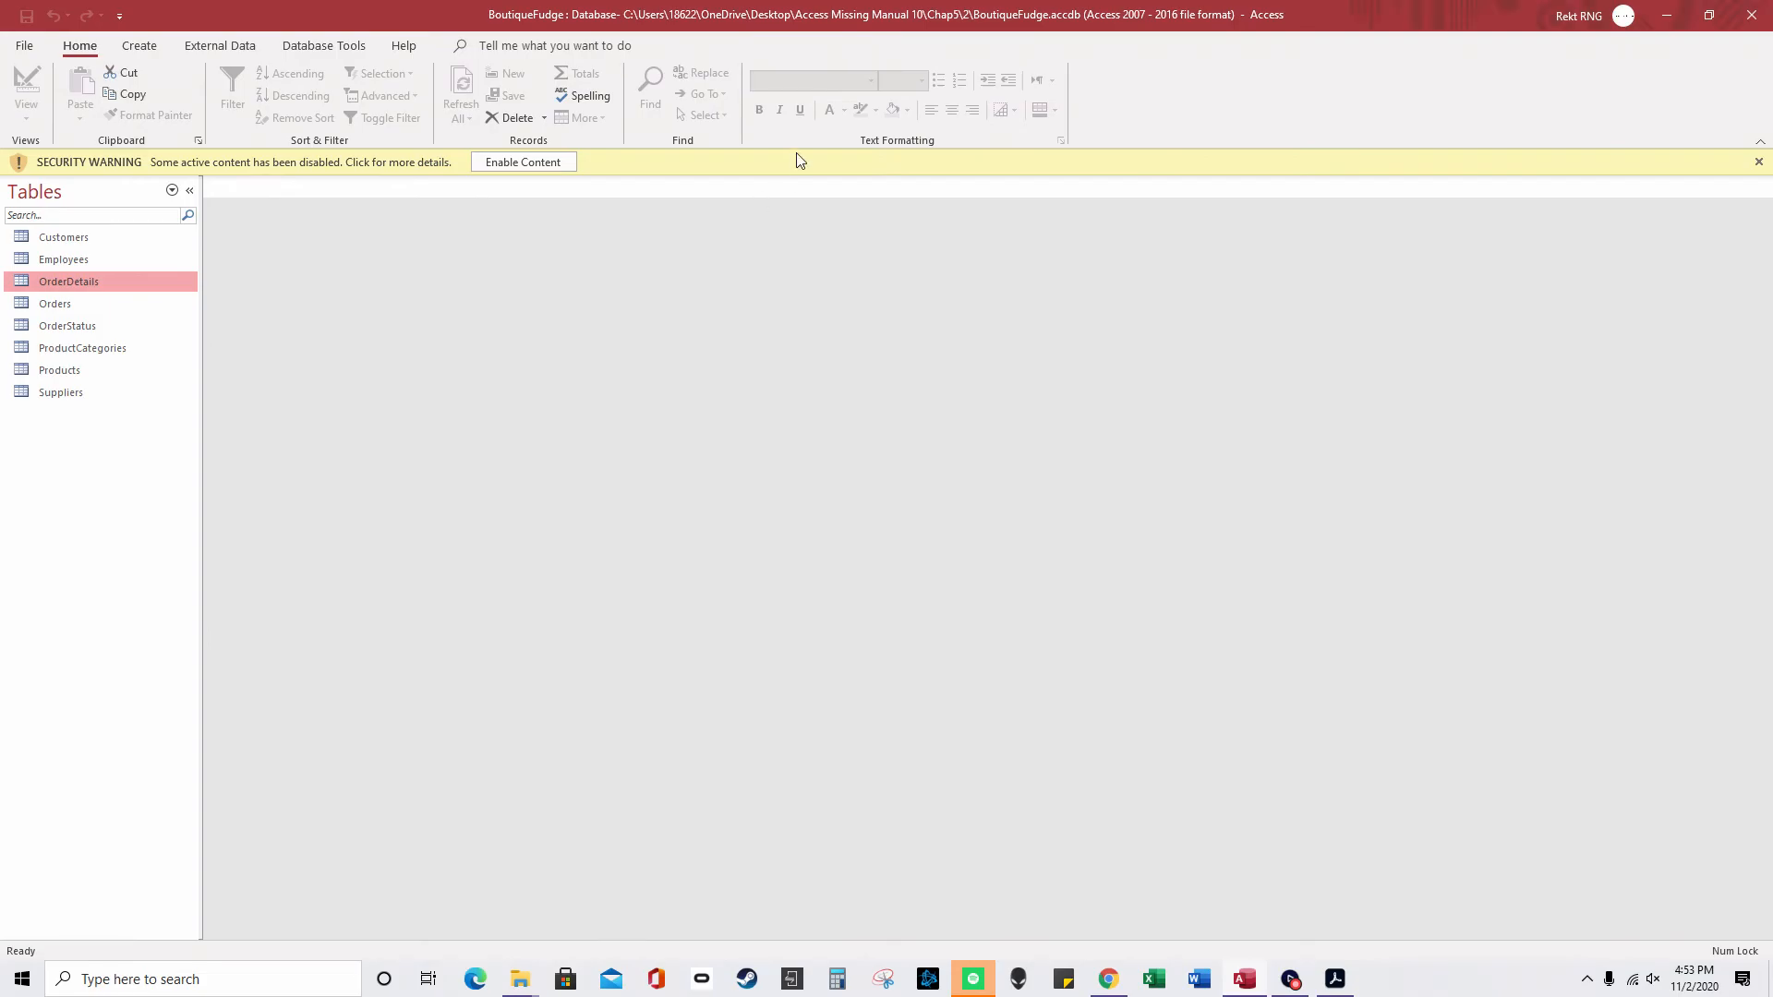
left_click(545, 161)
left_click(218, 48)
left_click(323, 46)
- Open the Relationships diagram and spread out OrderDetails, ProductCategories, Products, Suppliers and OrderStatus
left_click(231, 93)
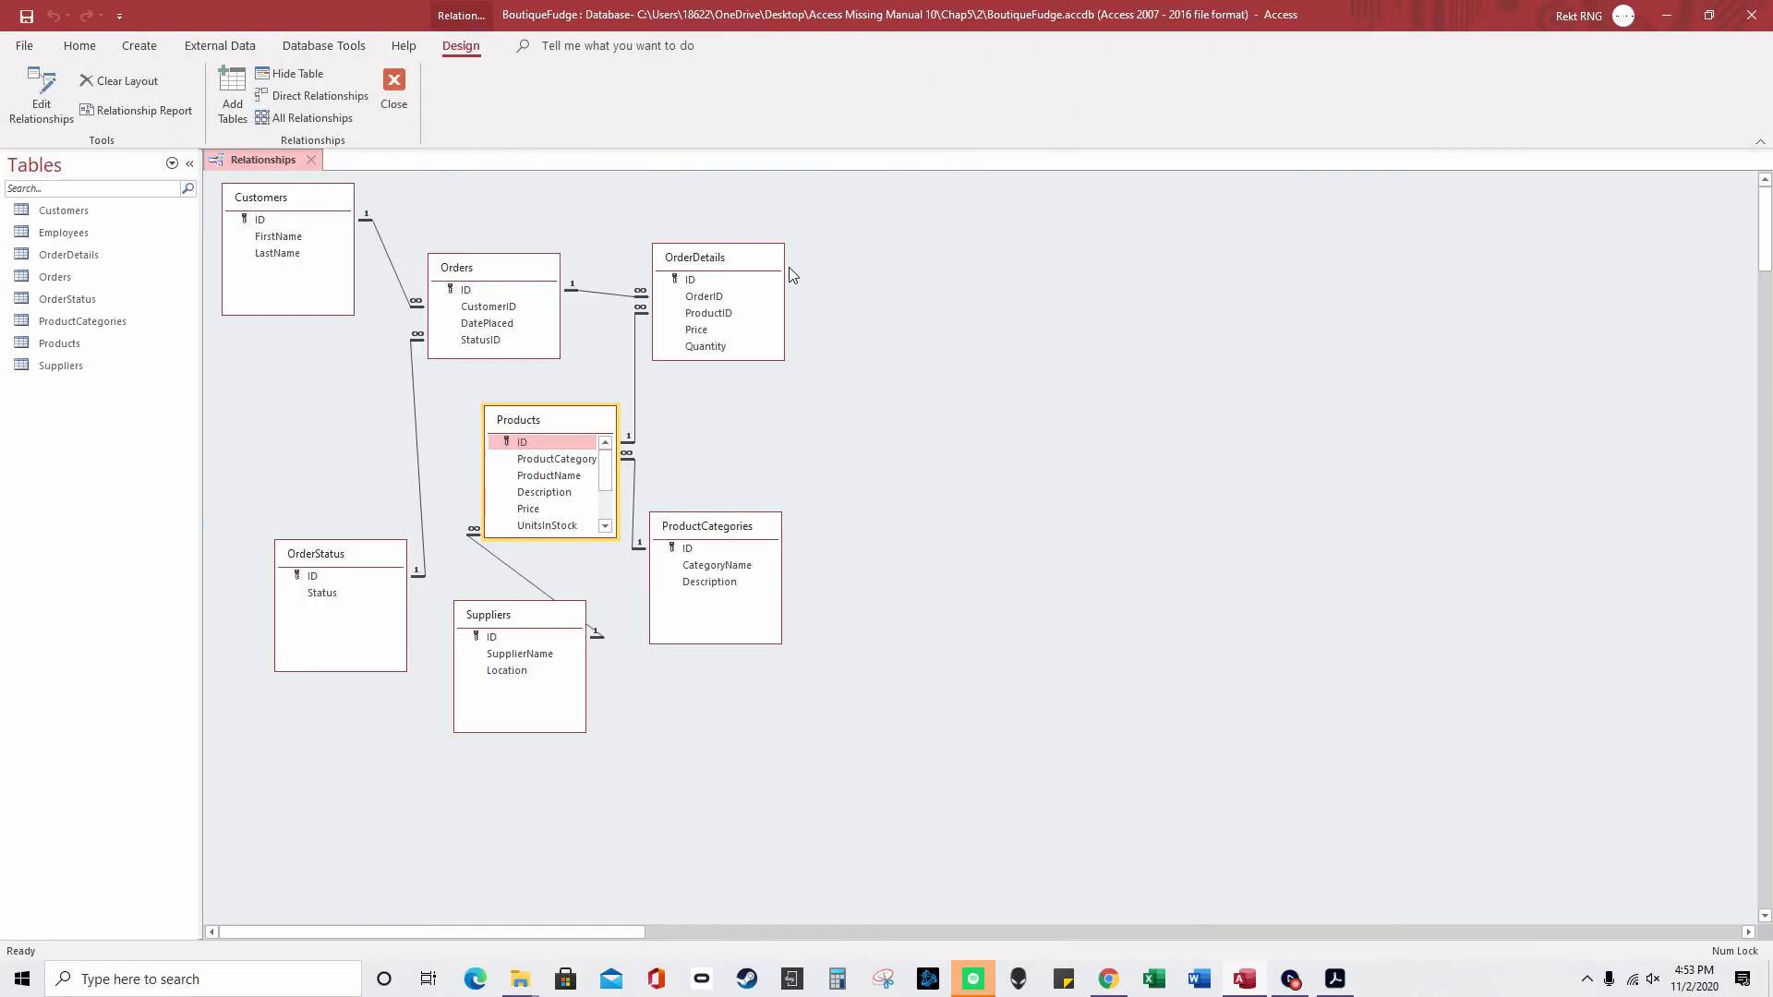
left_click_drag(744, 260, 1003, 232)
left_click_drag(753, 525, 1020, 532)
left_click_drag(551, 427, 715, 407)
left_click_drag(515, 625, 524, 610)
left_click_drag(318, 557, 279, 524)
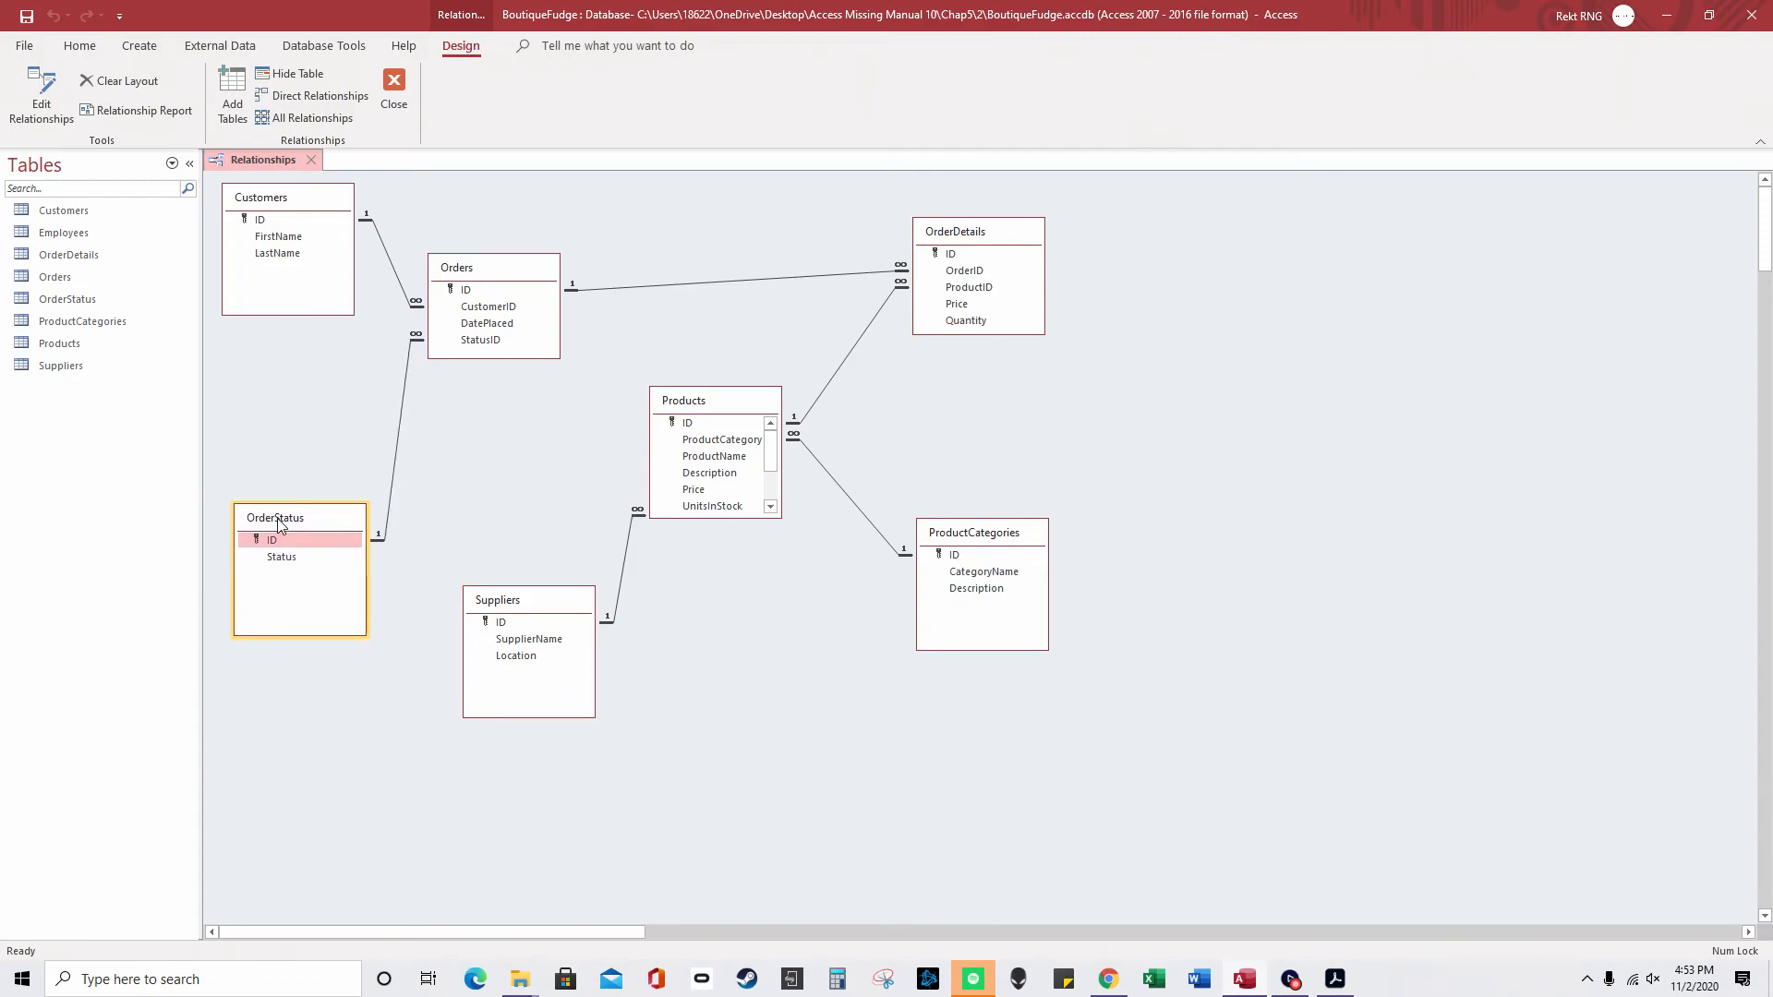
left_click_drag(288, 192, 318, 196)
- Pull Products, Suppliers, ProductCategories and OrderDetails closer, aligning Customers and Orders along the top
left_click_drag(489, 268, 501, 267)
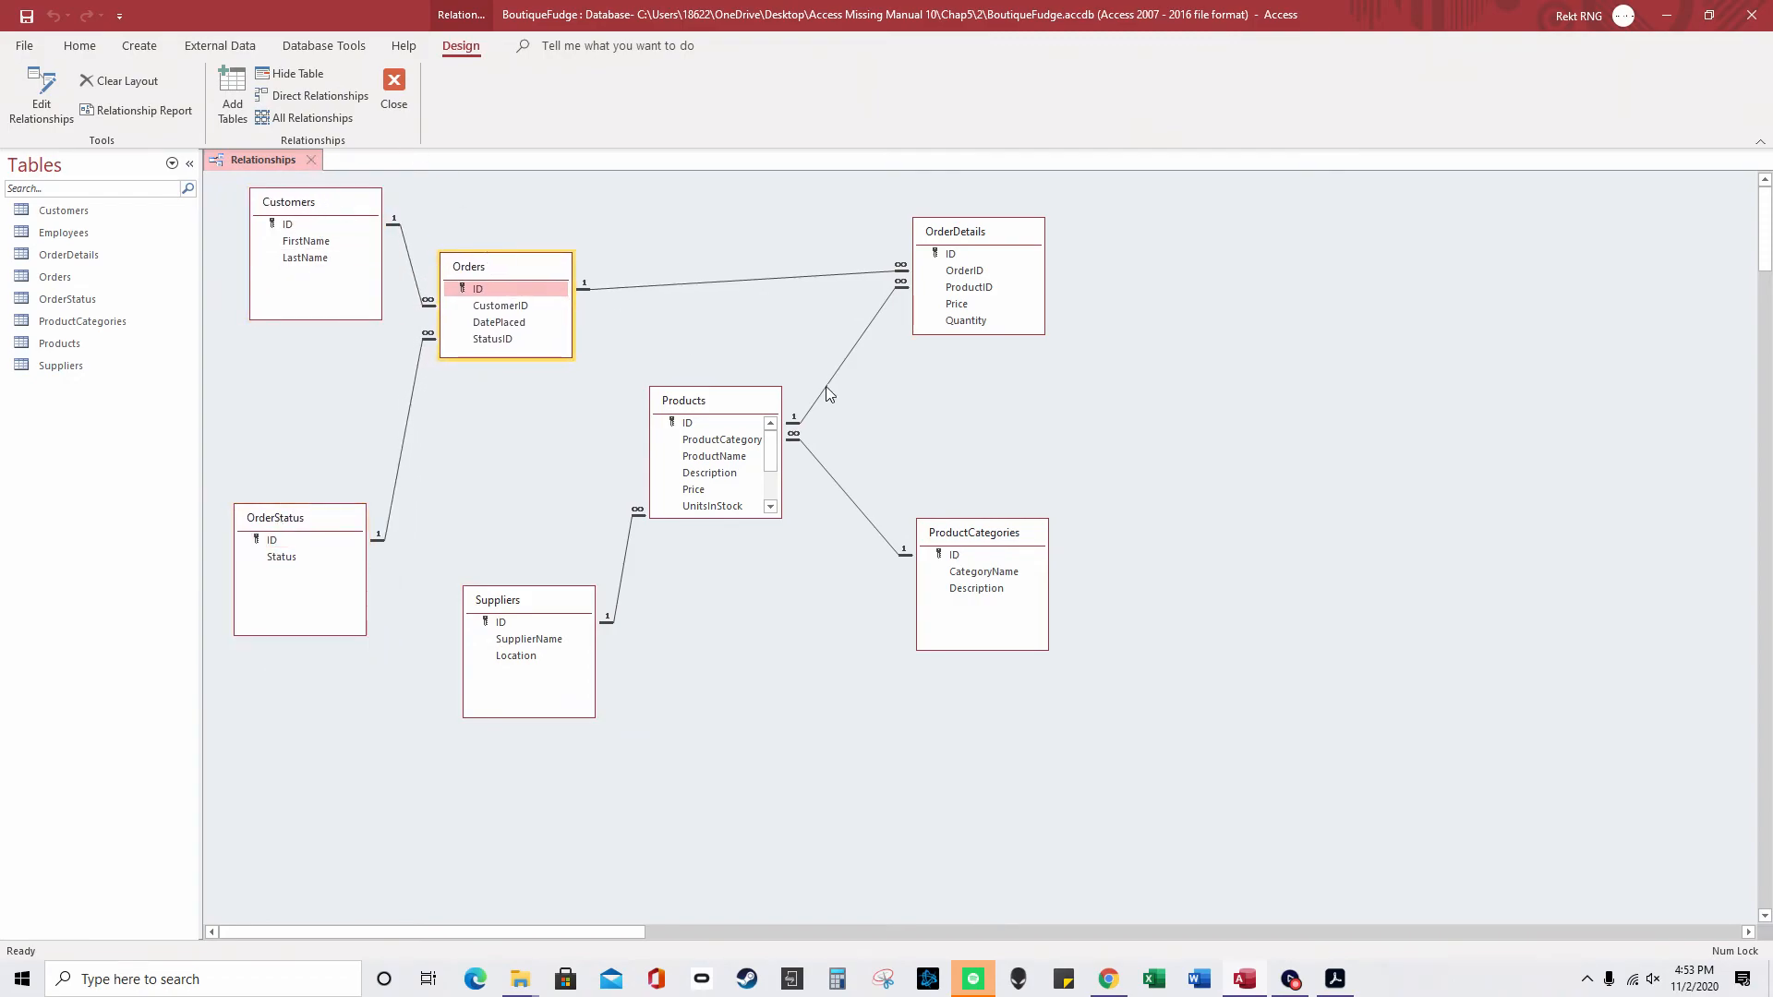
left_click_drag(734, 409, 735, 340)
left_click_drag(541, 604, 559, 491)
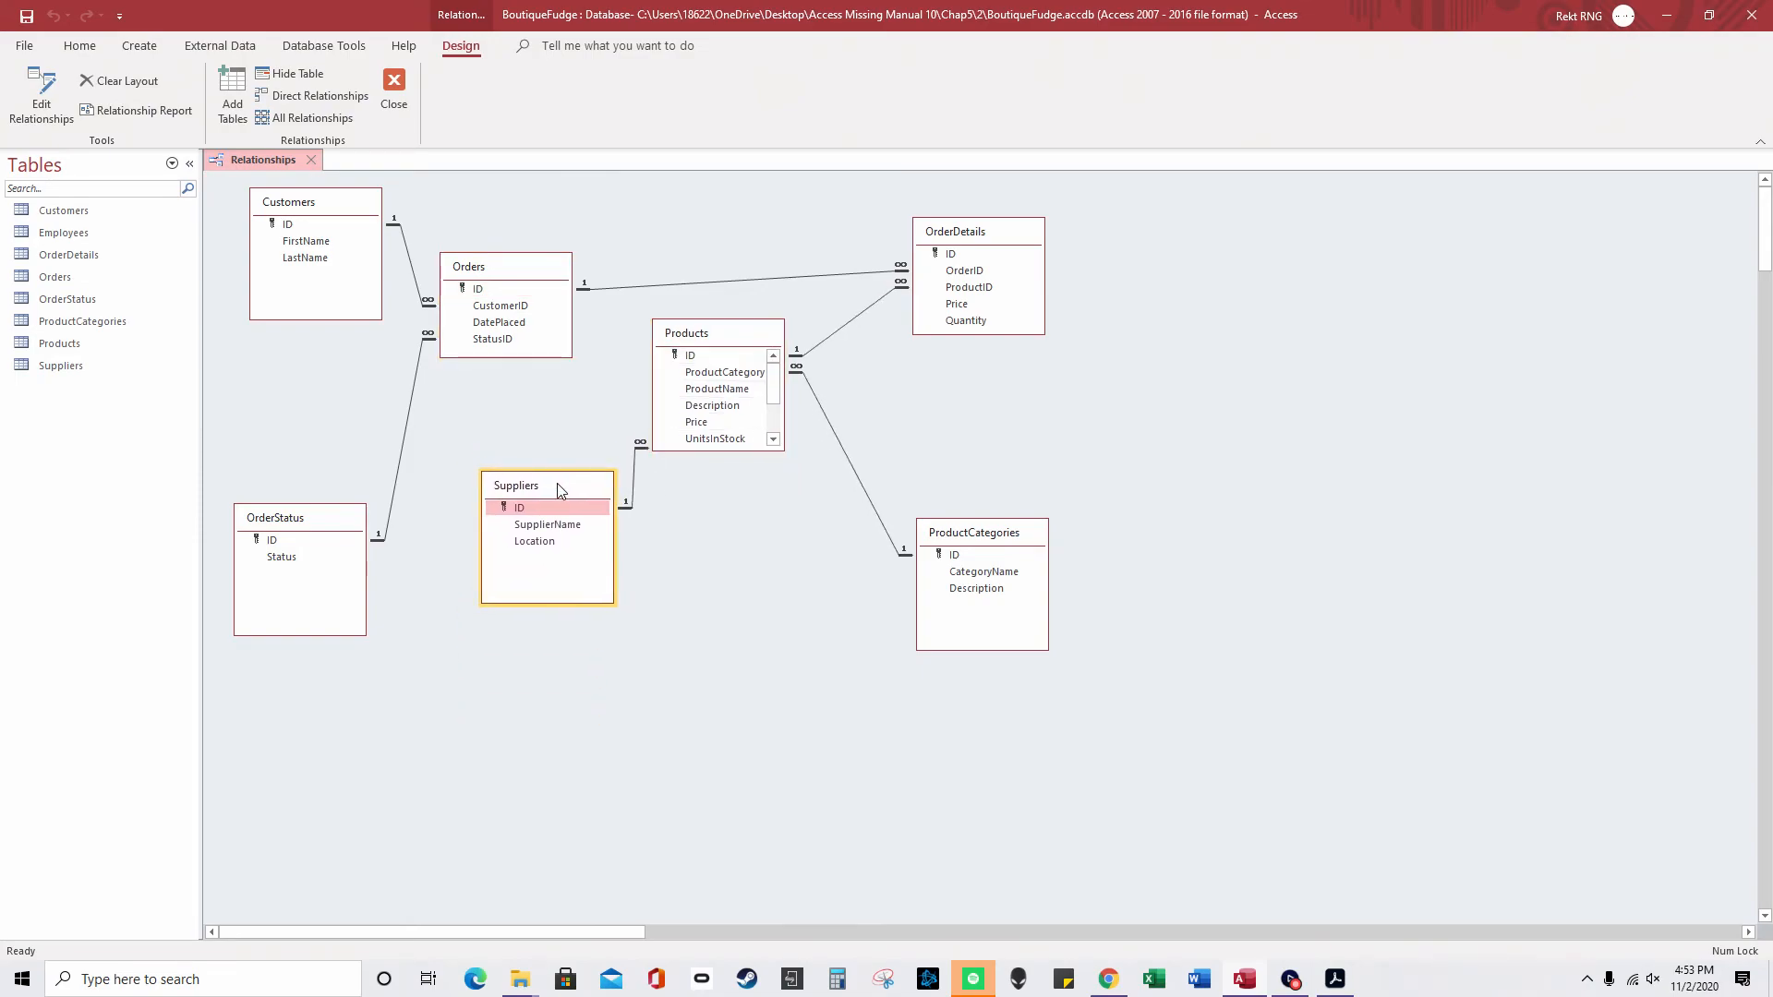
left_click_drag(278, 524, 310, 522)
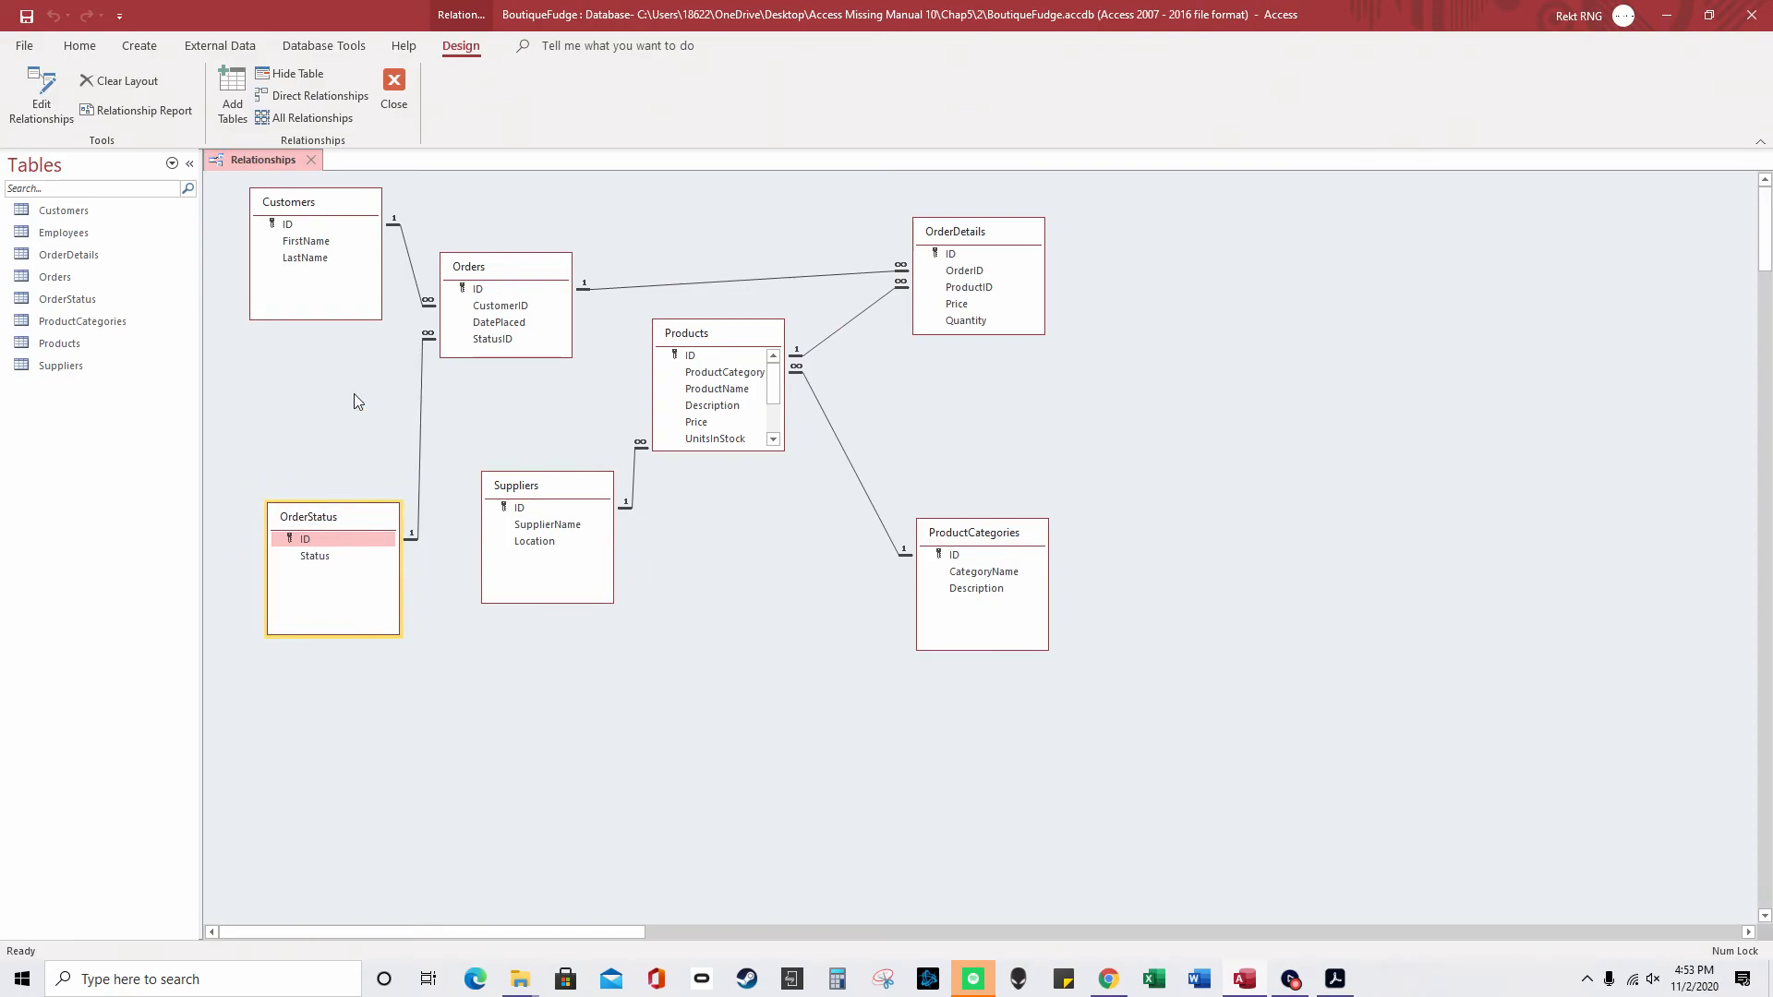
left_click_drag(325, 198, 346, 187)
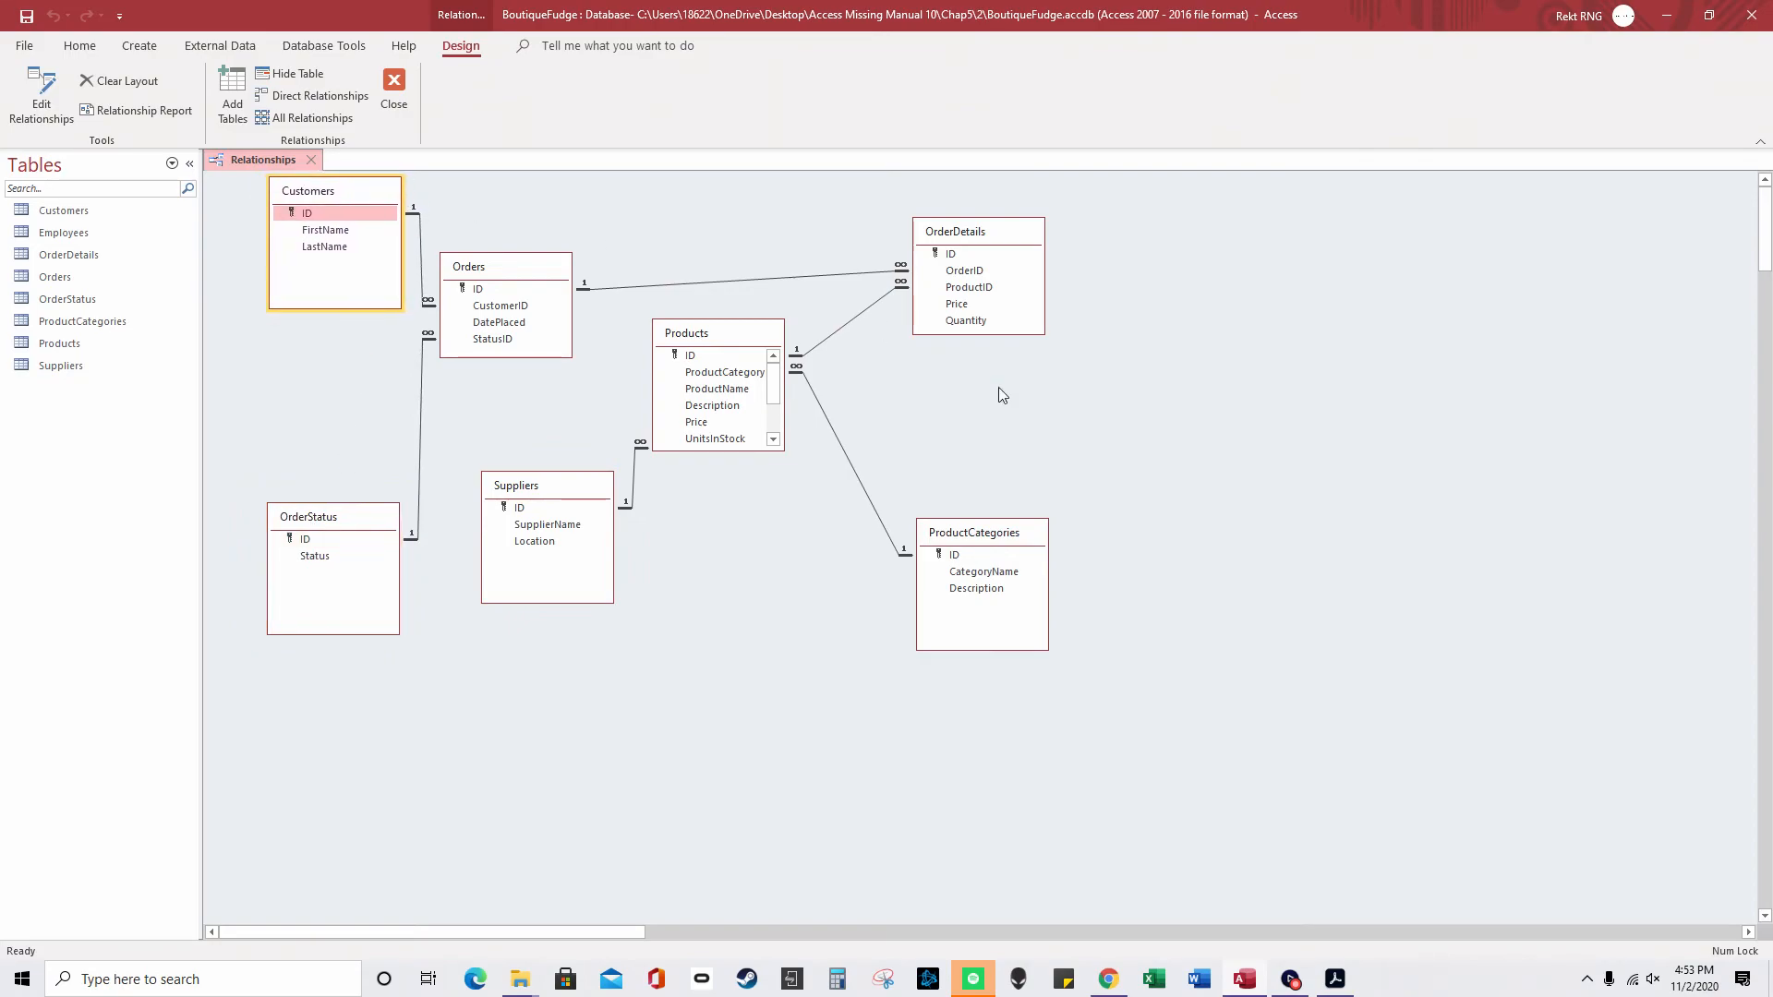
left_click_drag(979, 538, 881, 547)
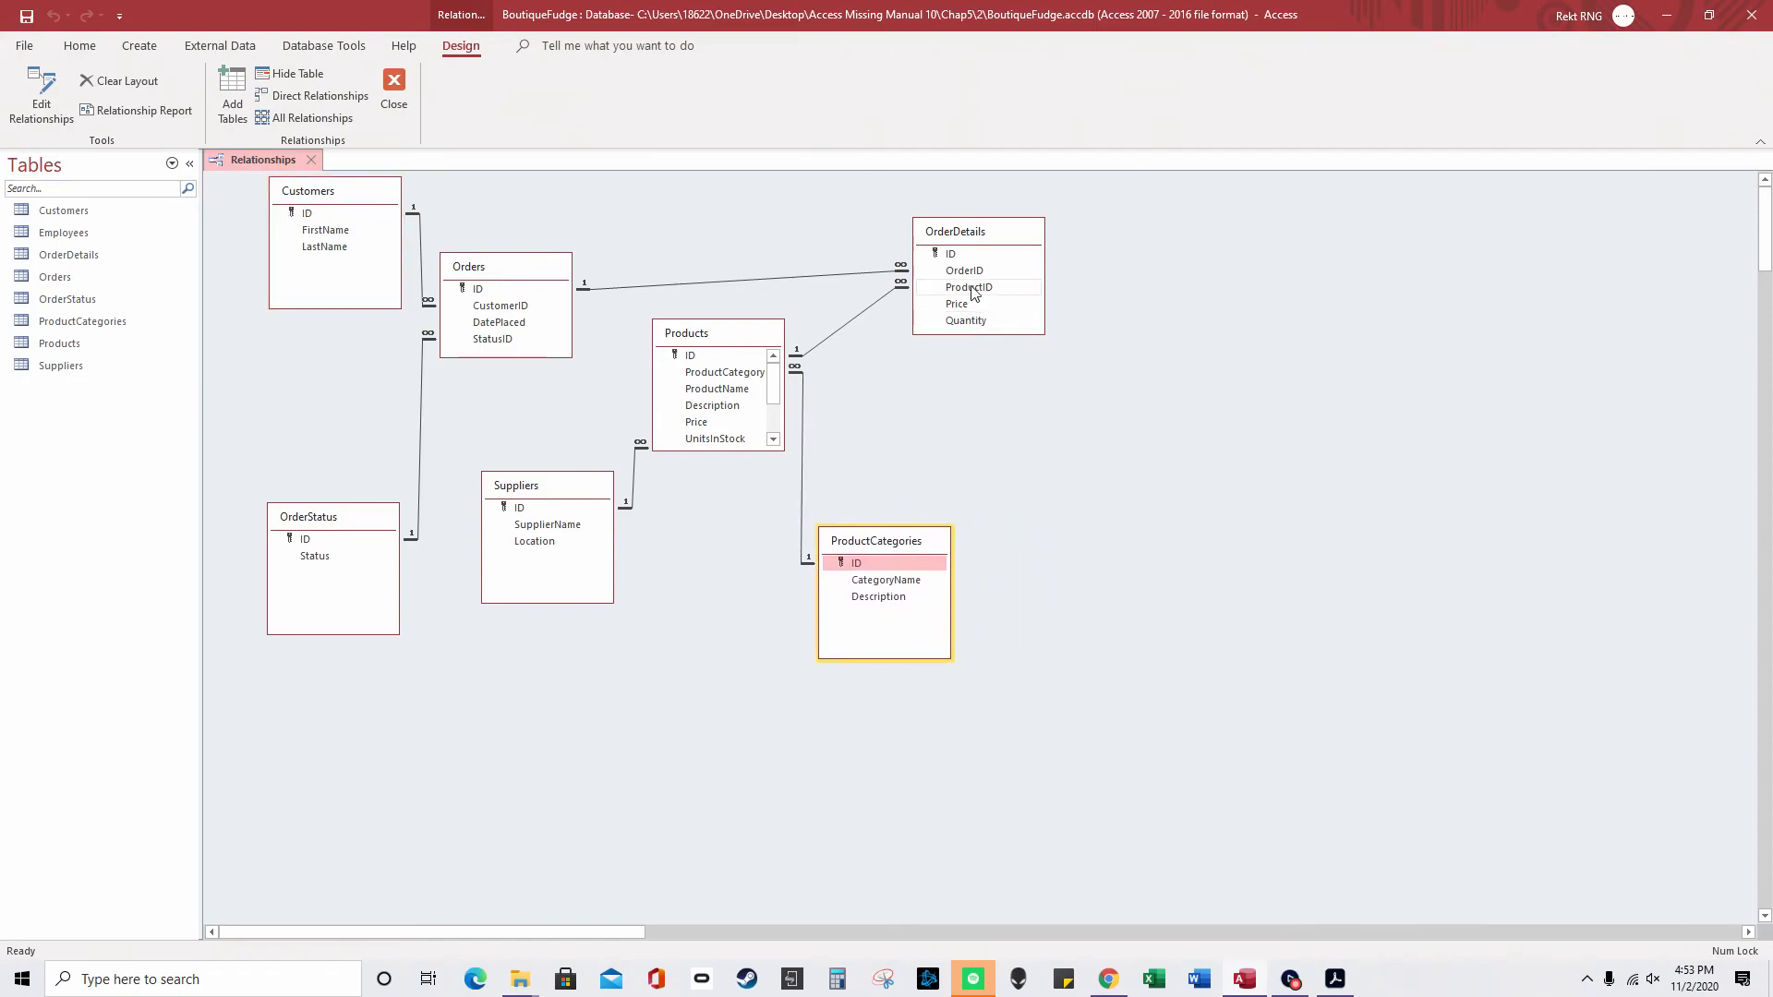
left_click_drag(967, 236, 921, 255)
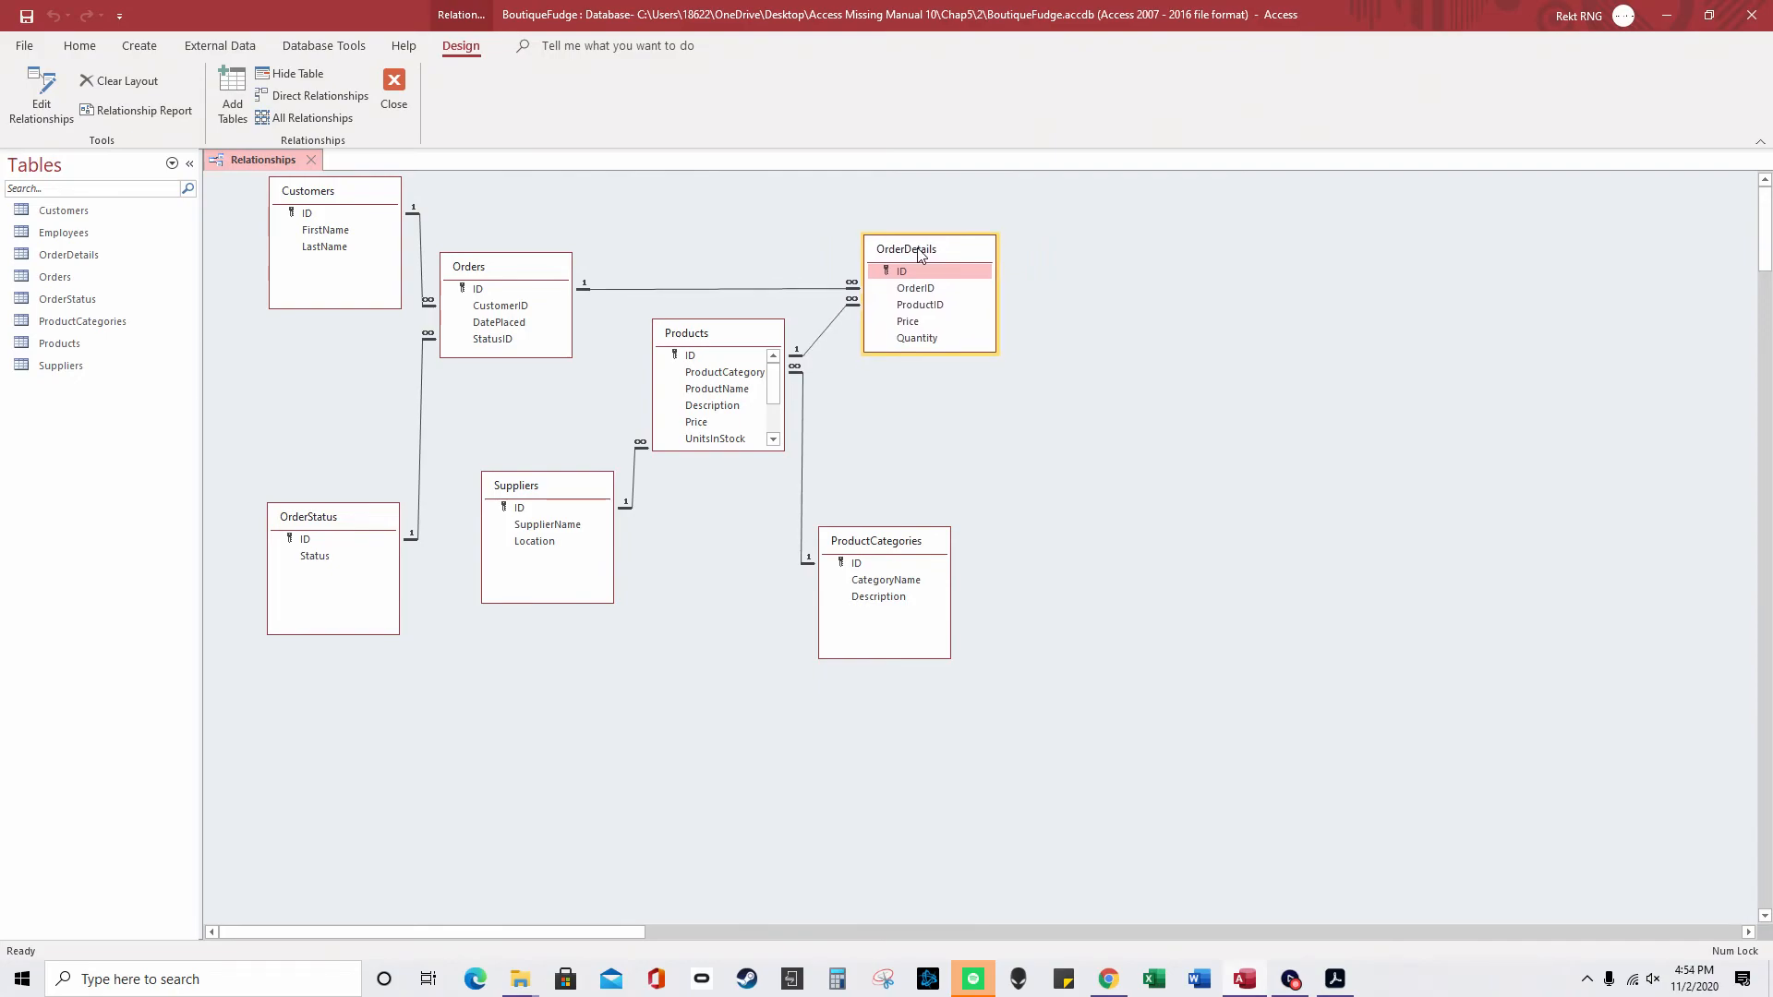
left_click(729, 338)
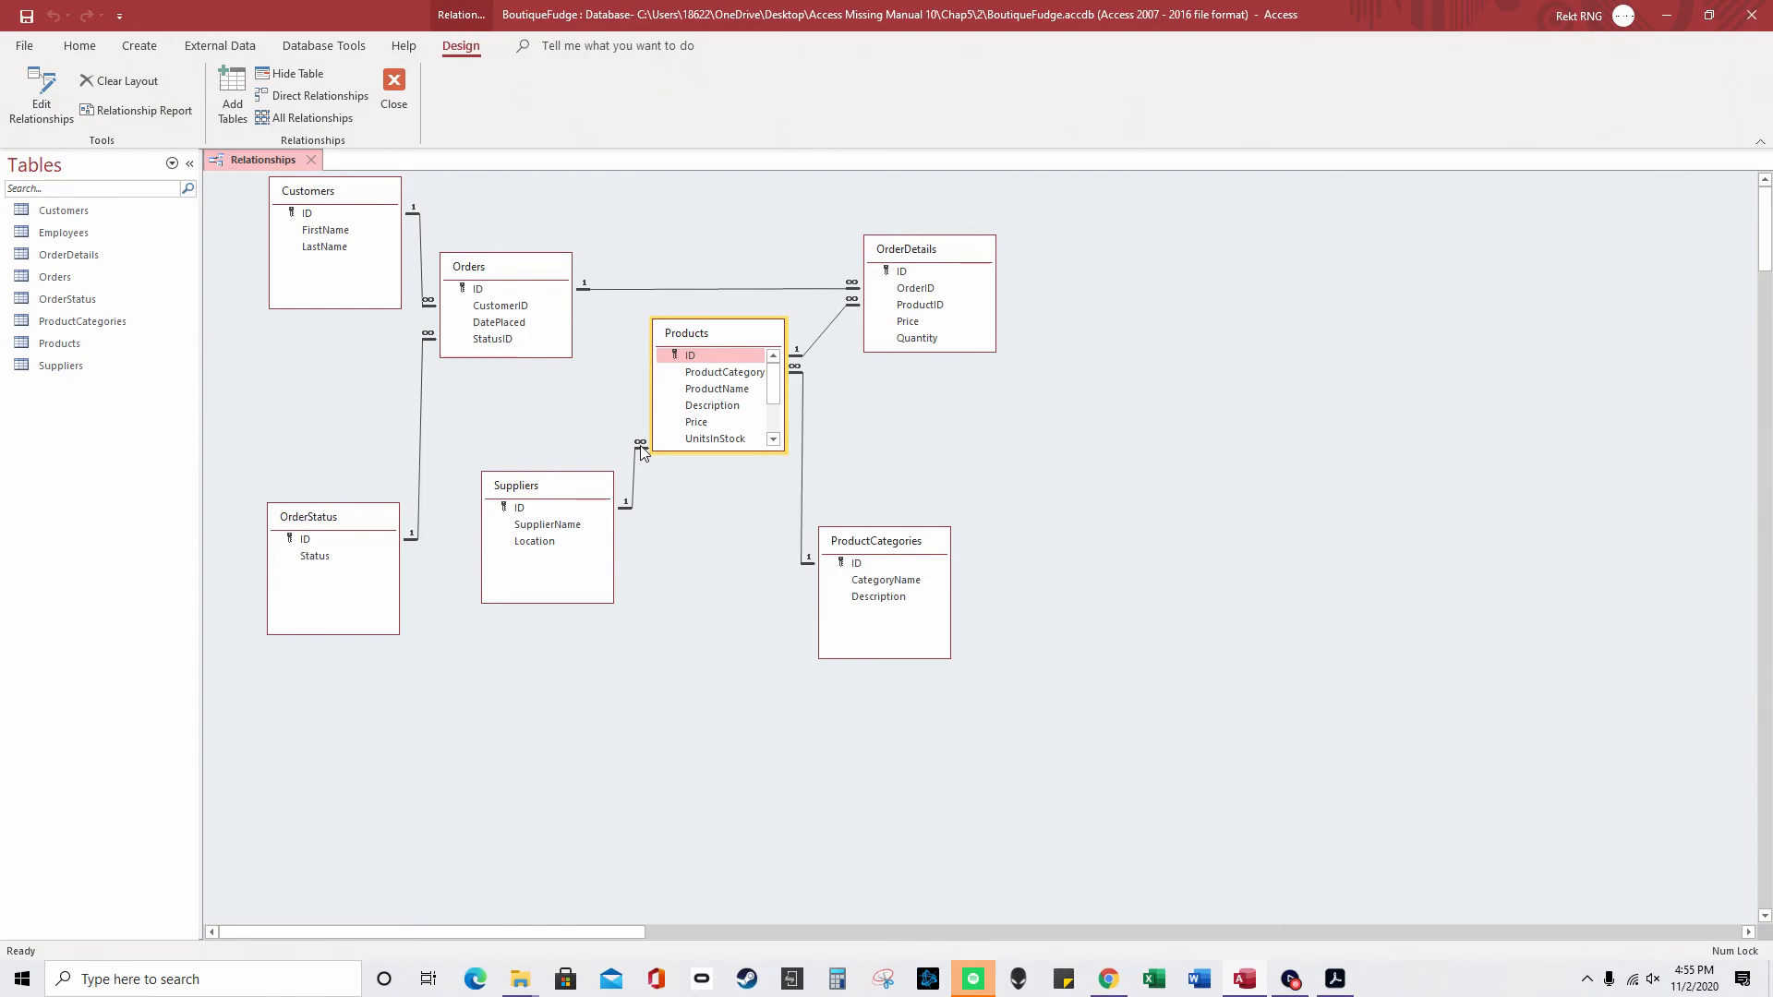
- Inspect the Customers–Orders and Orders–OrderDetails relationship settings without changing them
right_click(262, 159)
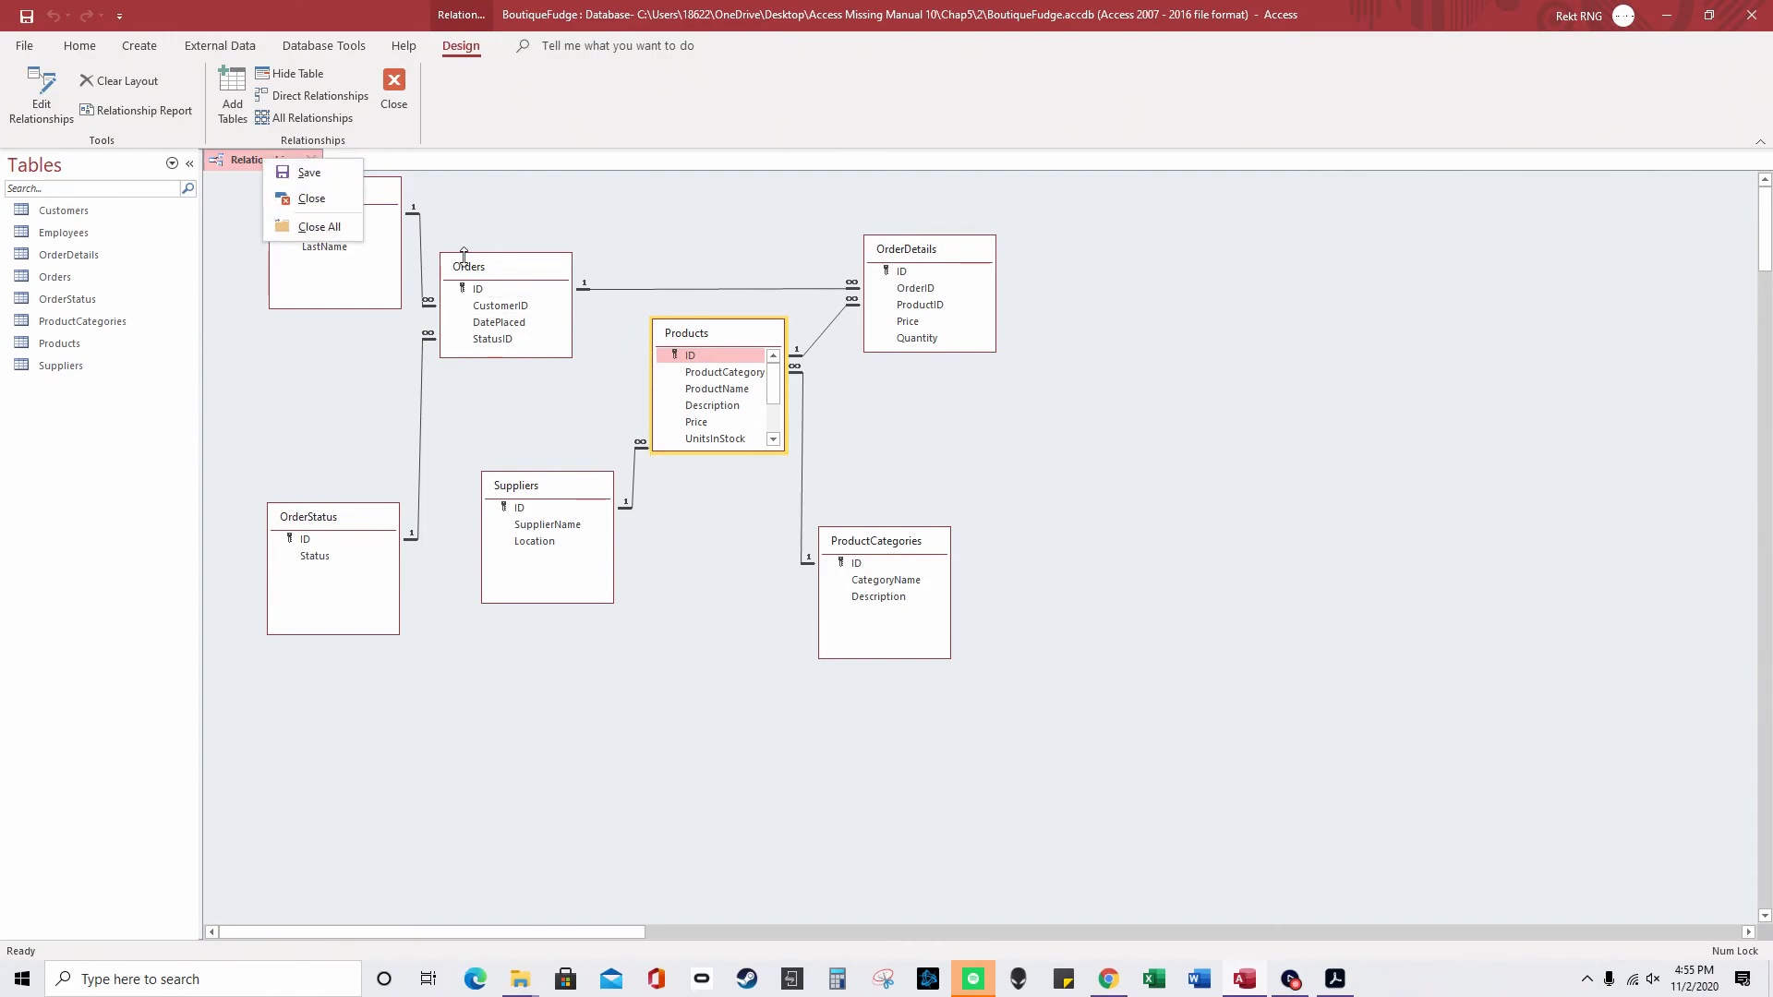
right_click(422, 282)
left_click(456, 292)
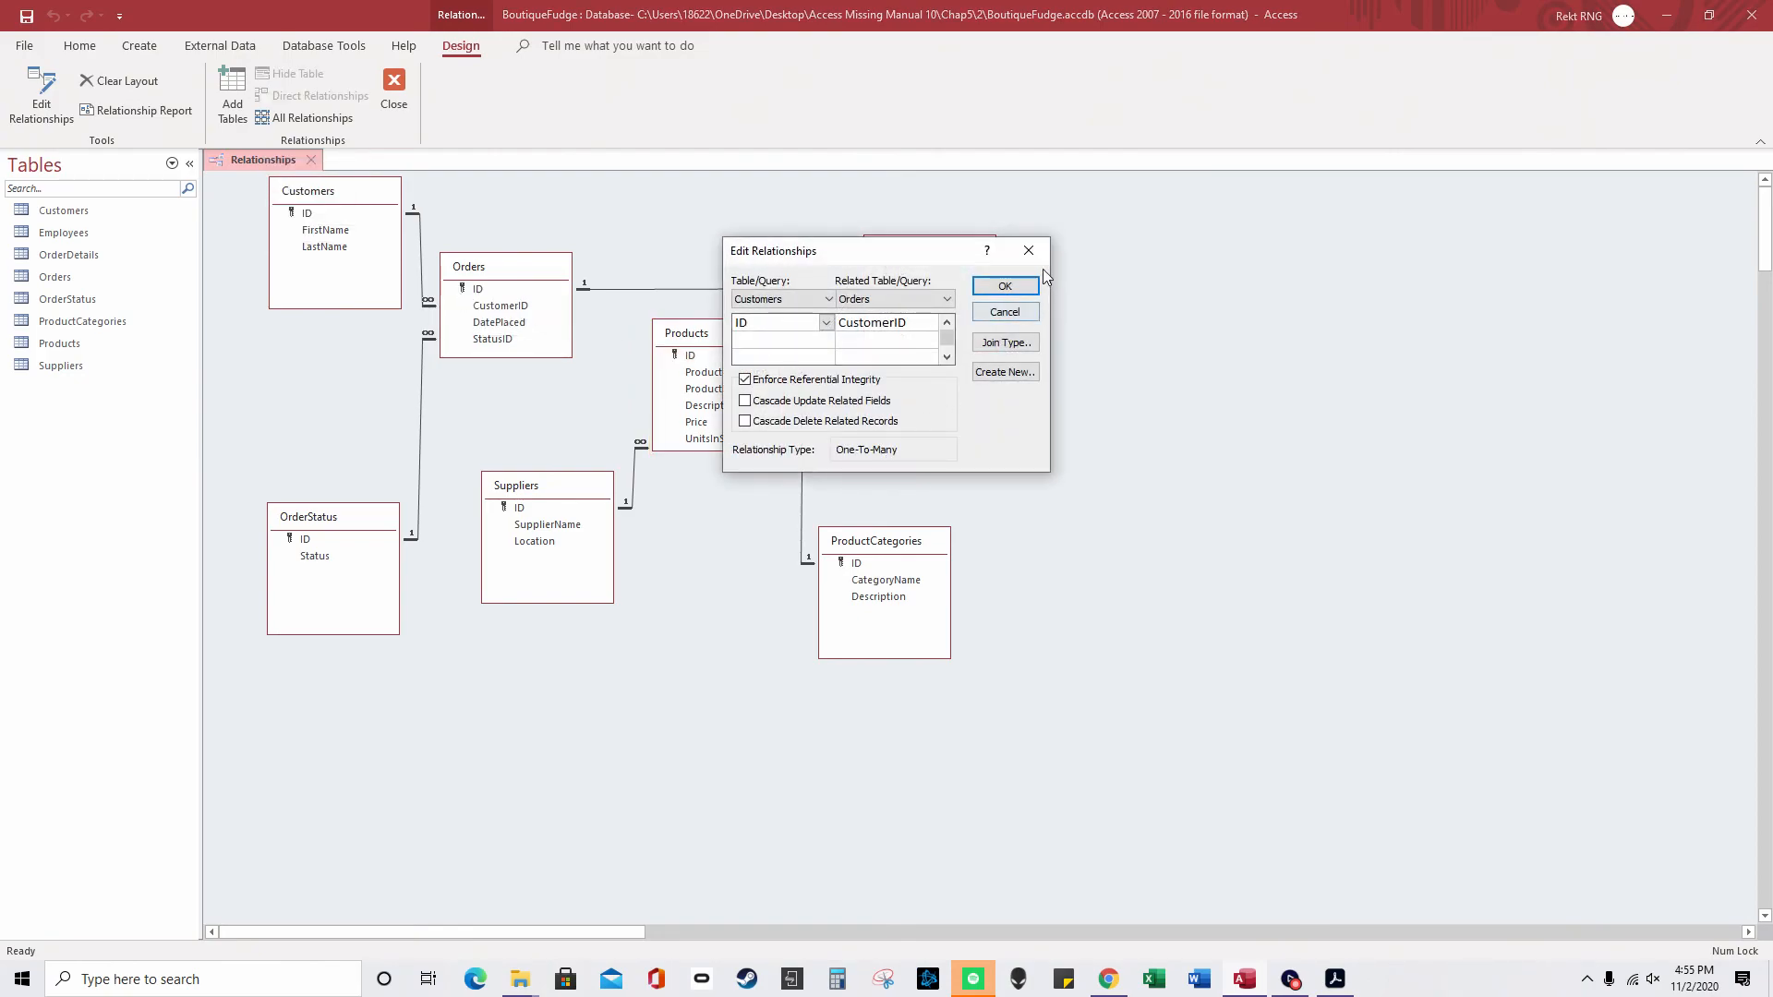
left_click(1015, 287)
right_click(632, 289)
left_click(694, 296)
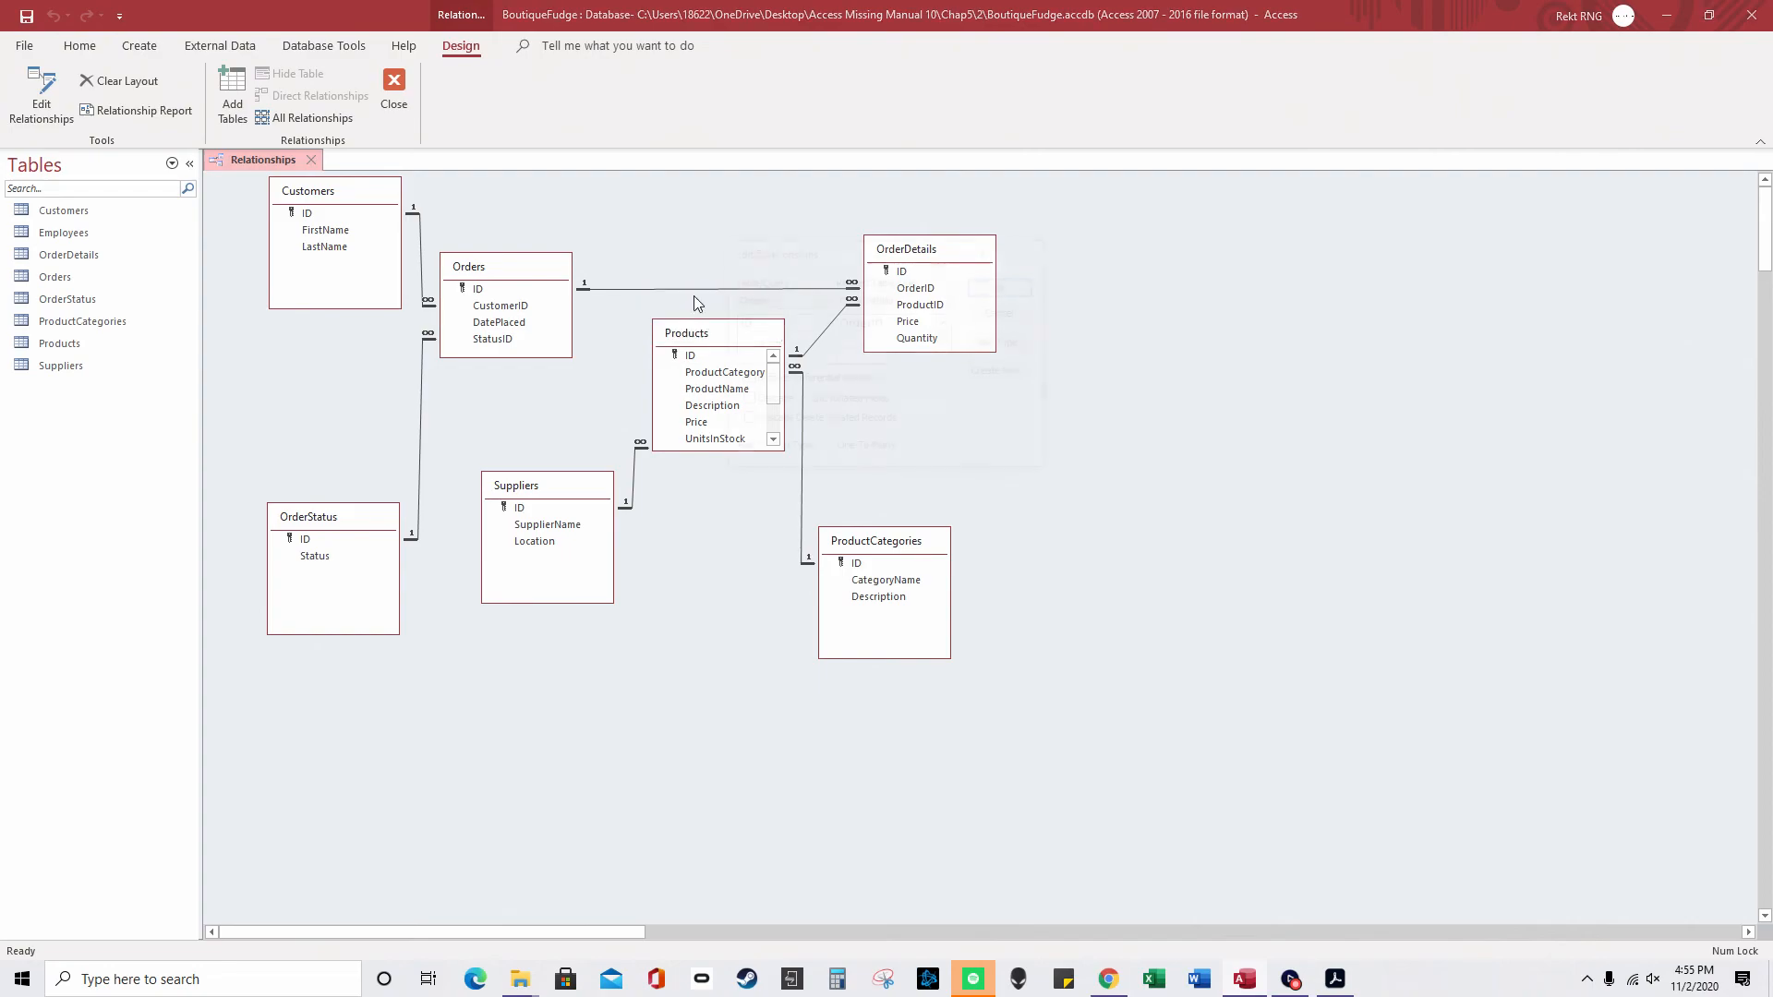
left_click(1030, 250)
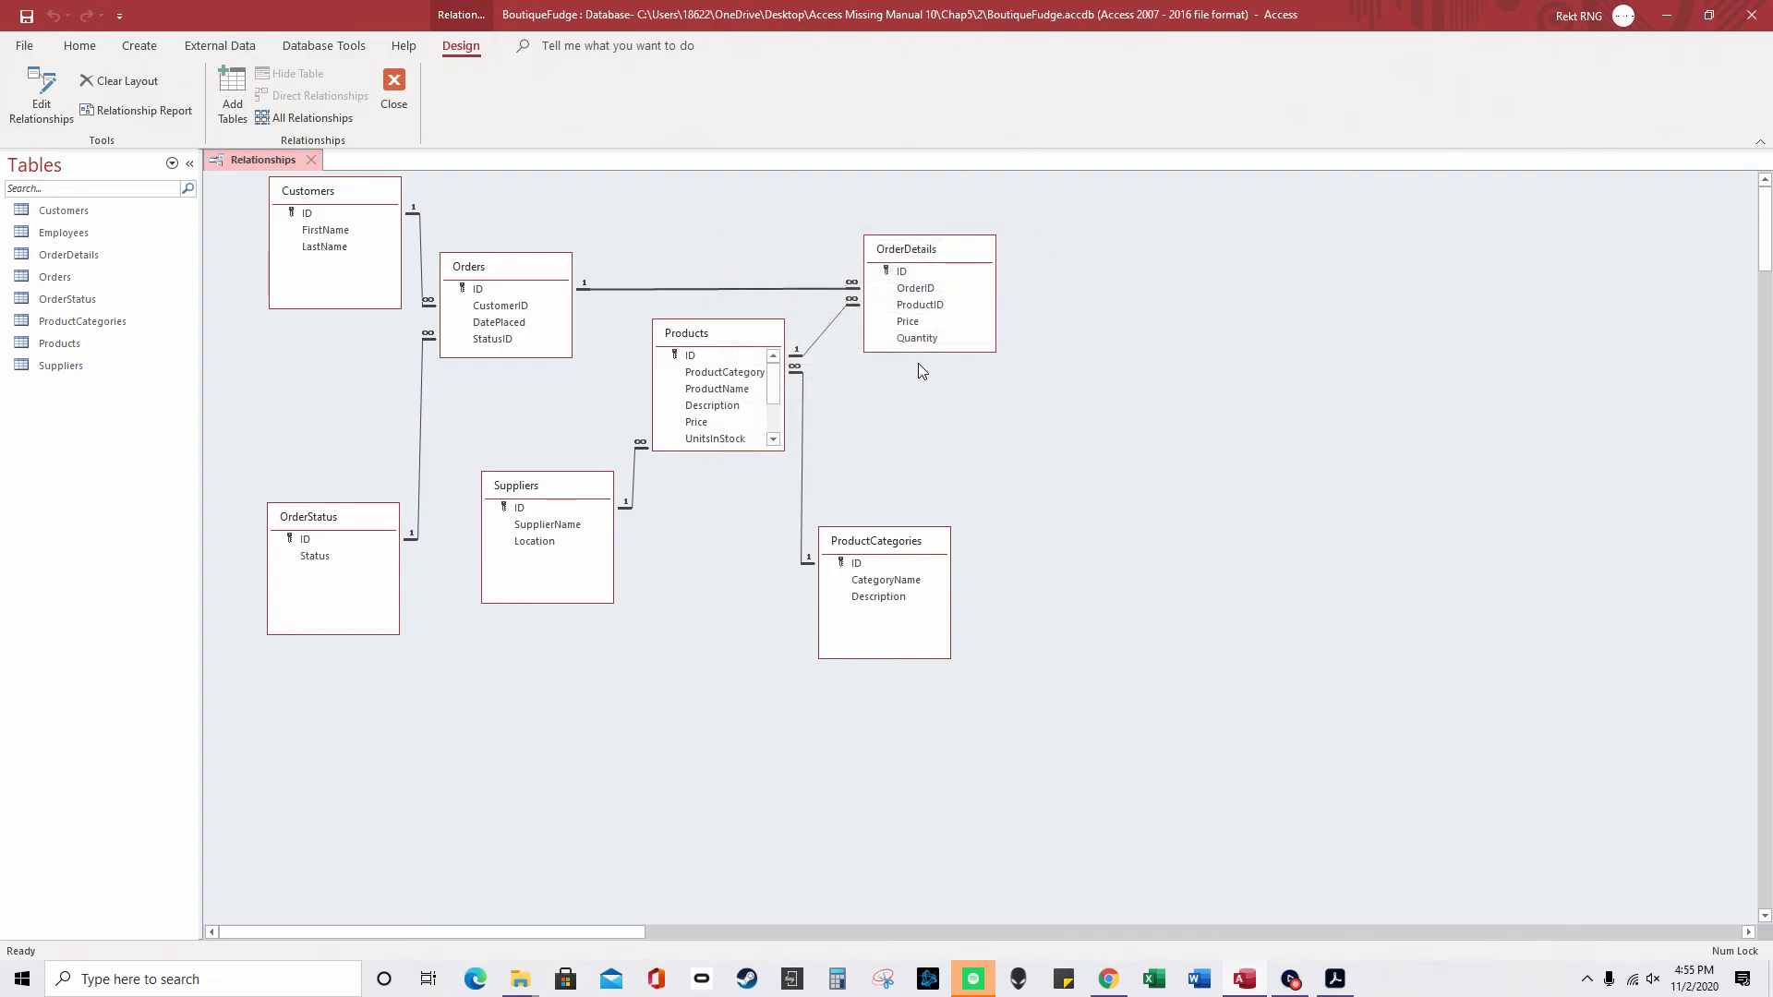
- Move OrderDetails and Orders into the top row and shift Products, ProductCategories and Suppliers
left_click_drag(979, 254, 1016, 214)
left_click_drag(775, 333, 785, 375)
left_click_drag(889, 553, 1022, 543)
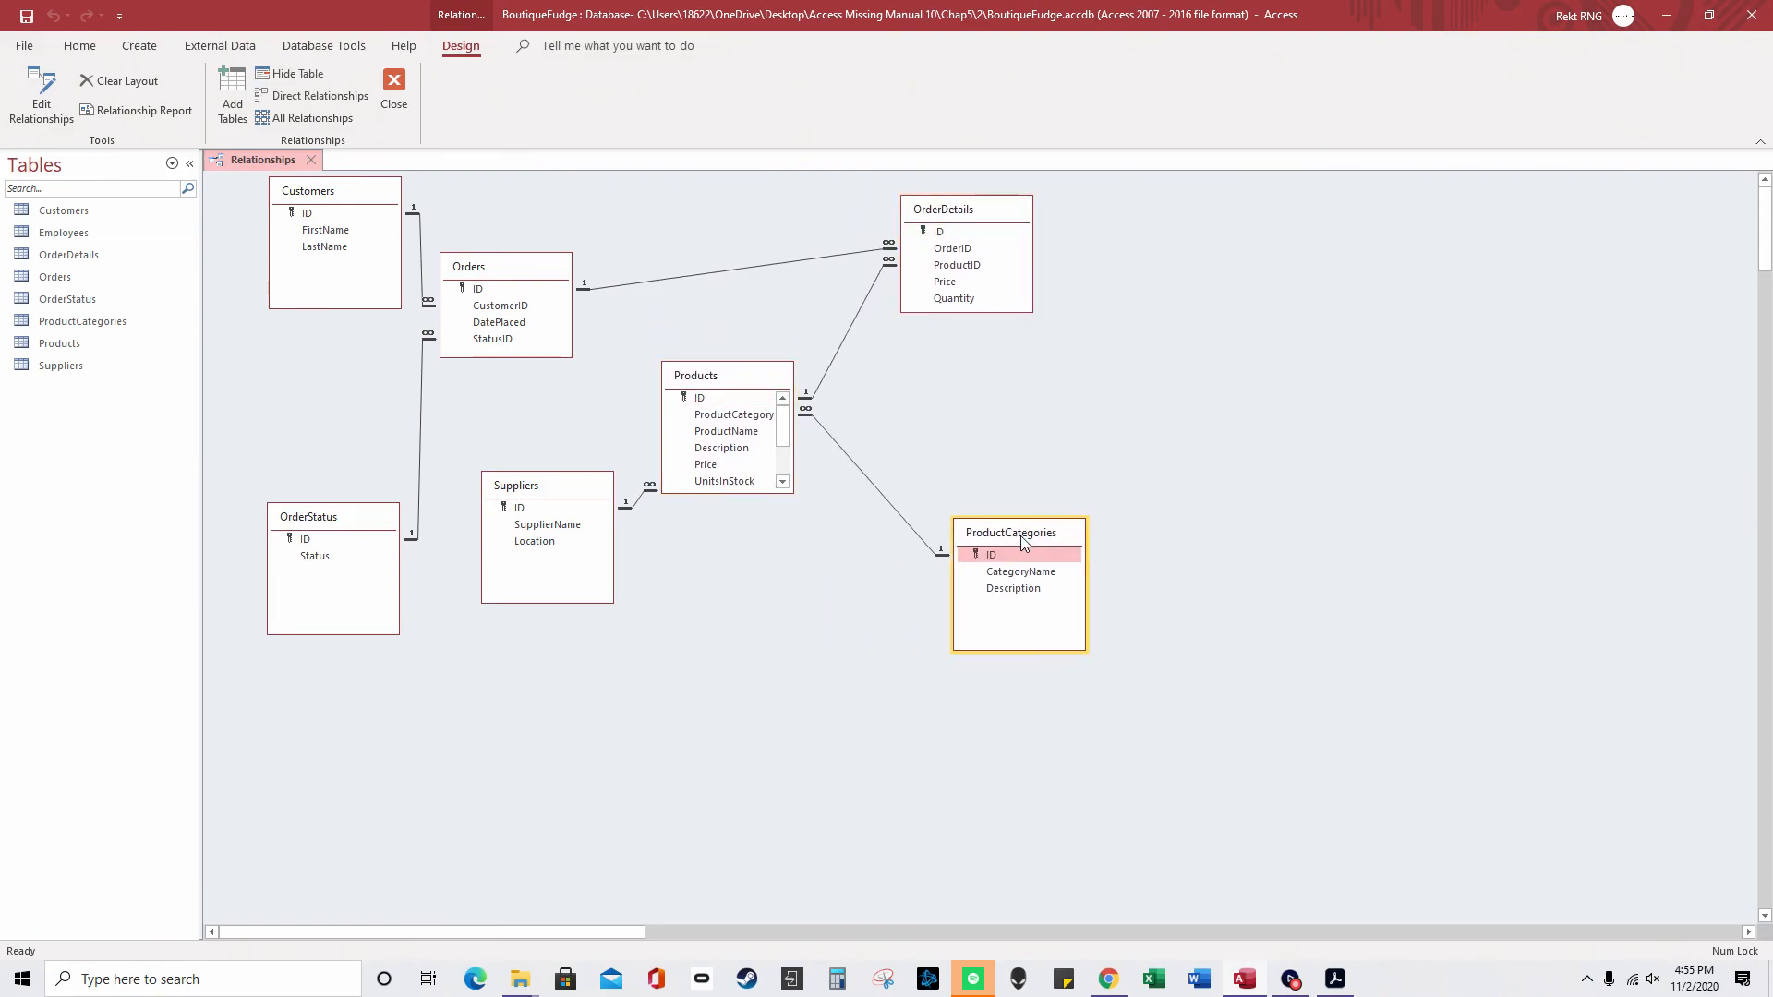
left_click_drag(568, 495, 580, 643)
left_click_drag(530, 272, 630, 233)
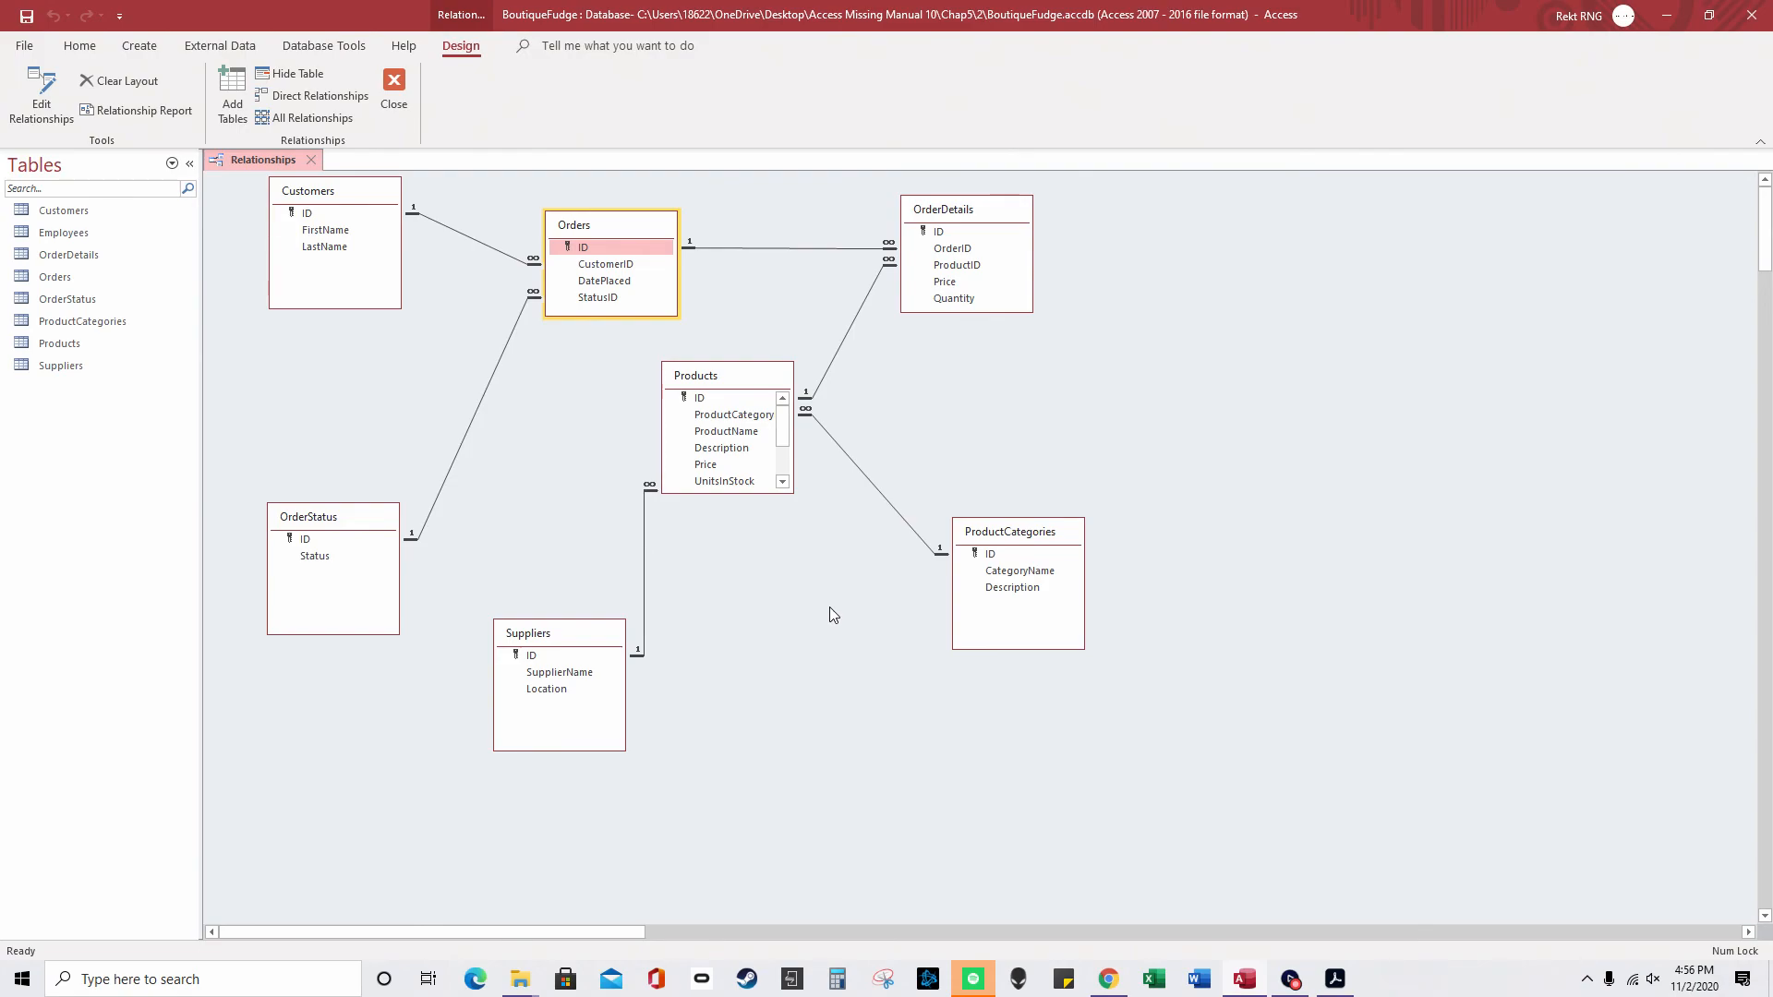
- Line up ProductCategories, Products and Suppliers along the bottom, then bring the Access manual PDF forward
left_click_drag(1041, 534, 1420, 455)
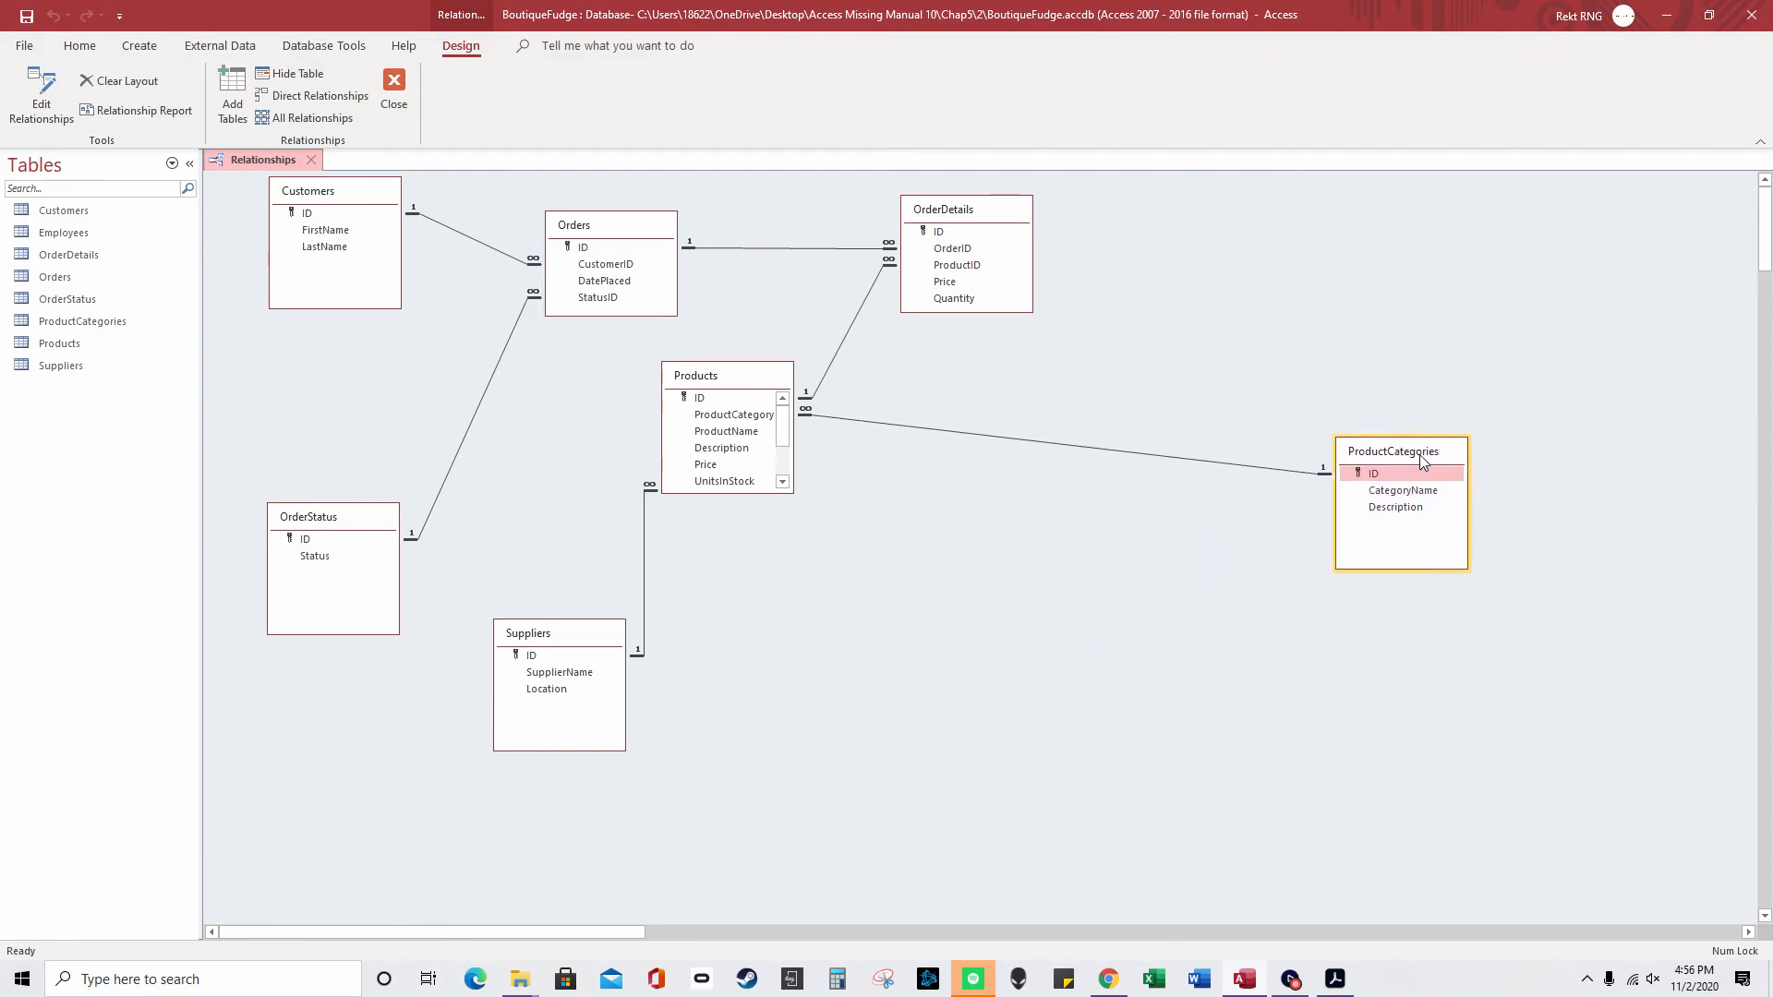
left_click_drag(544, 642, 1109, 674)
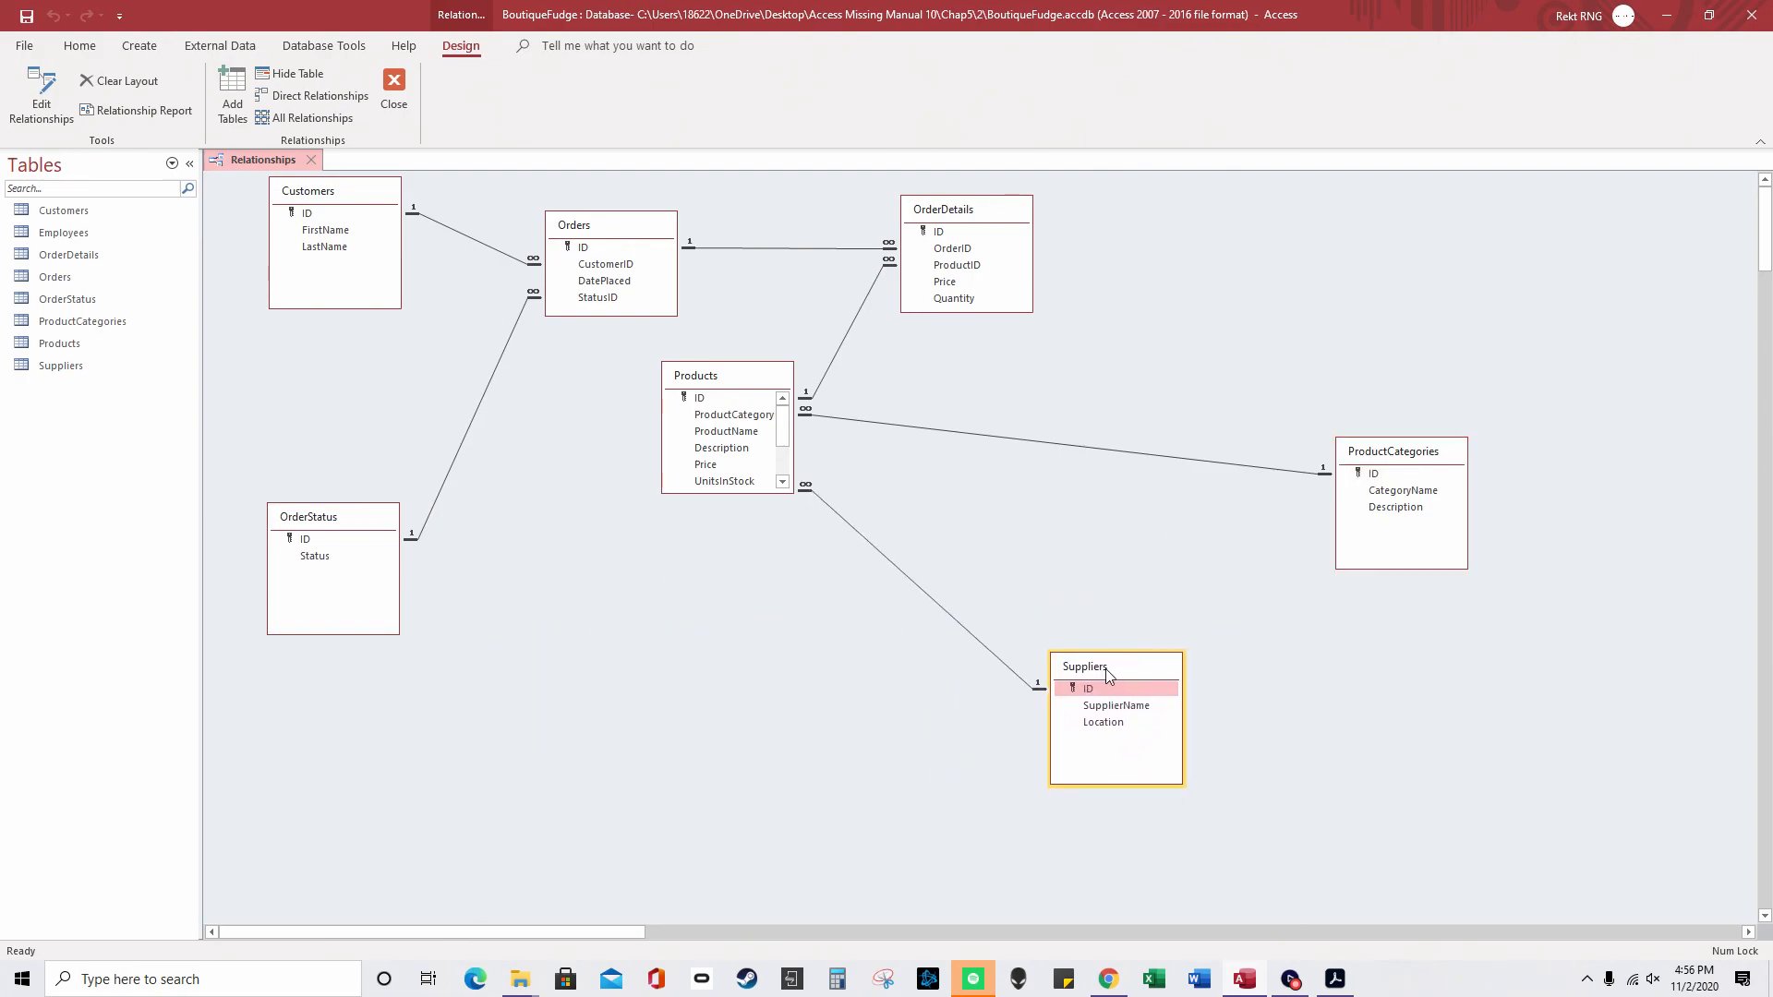
left_click_drag(725, 382, 834, 646)
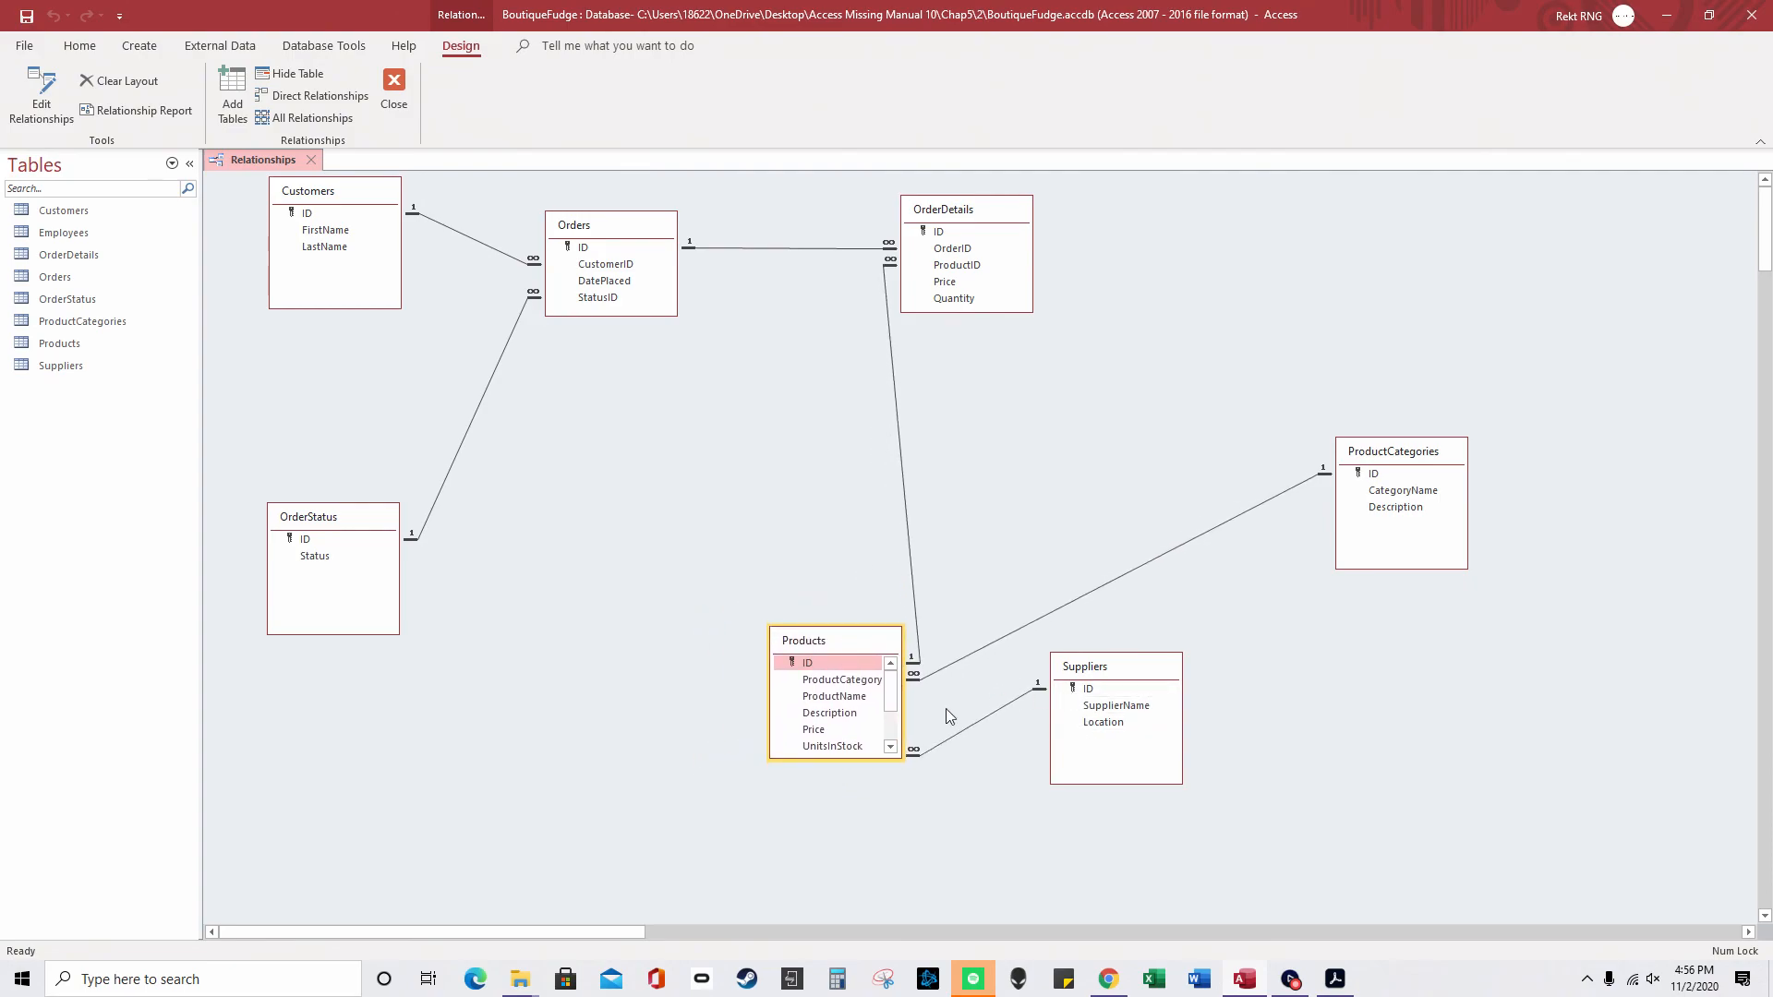
left_click_drag(1418, 454, 589, 692)
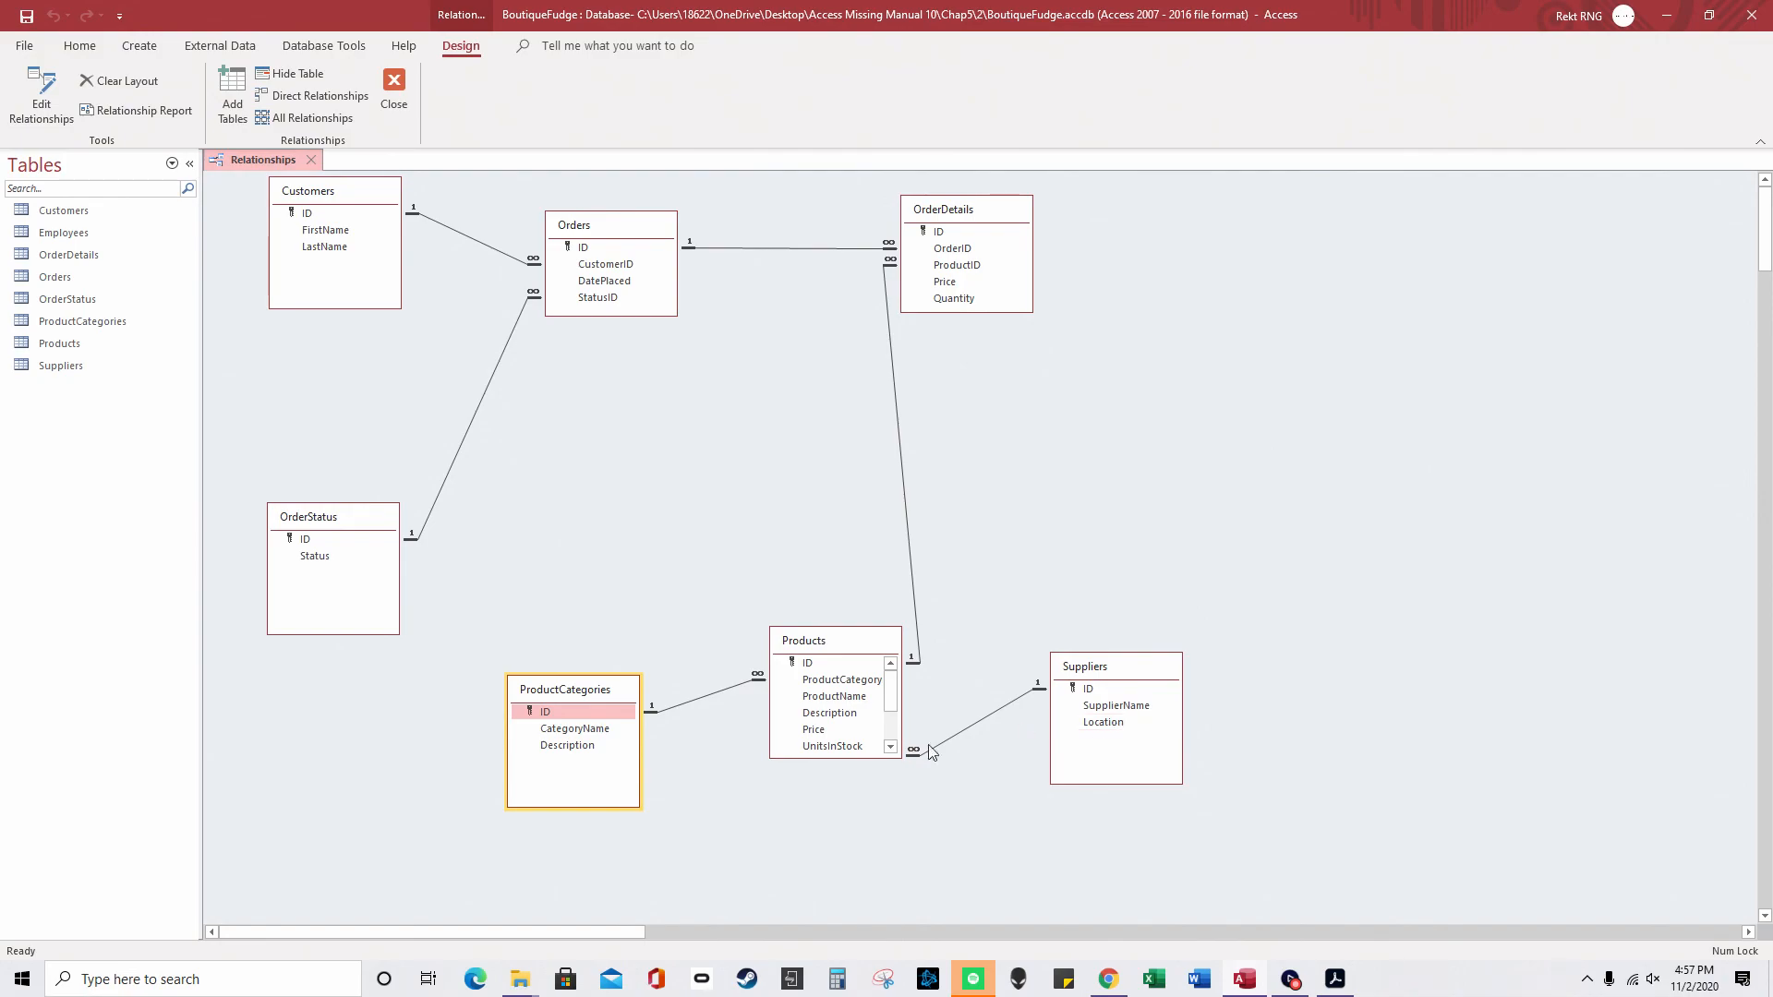
left_click(846, 648)
left_click_drag(844, 646, 823, 644)
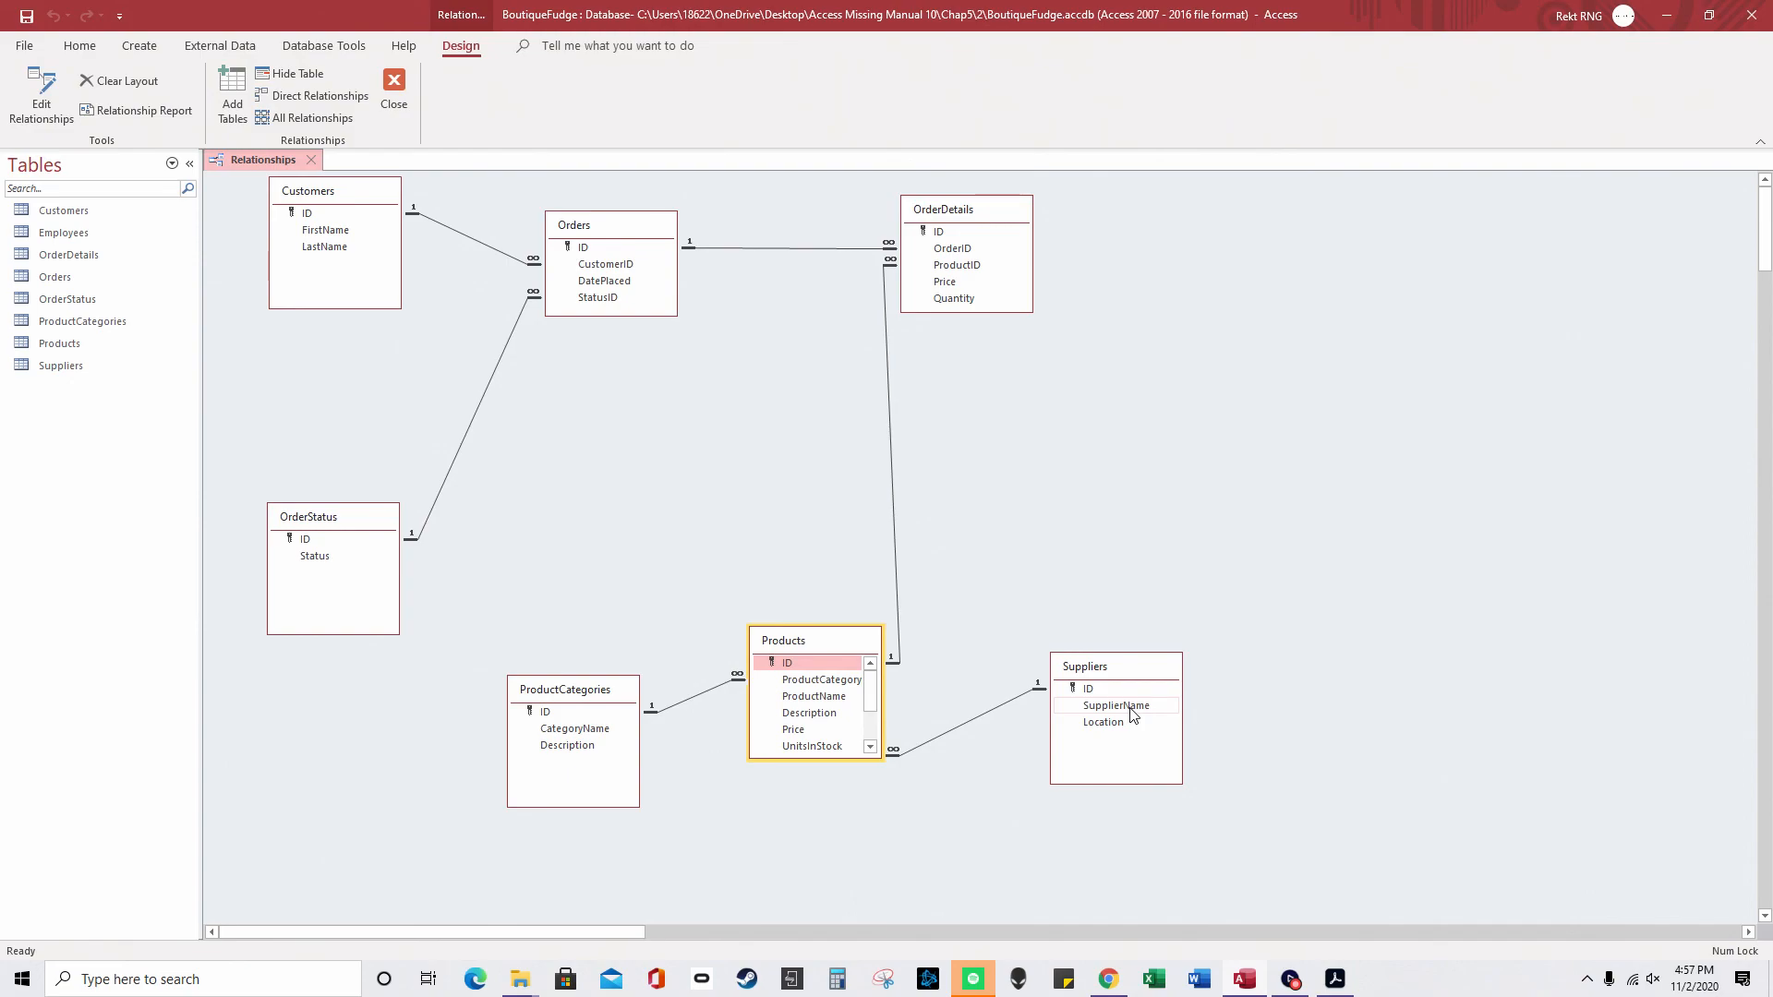
left_click_drag(355, 517, 458, 502)
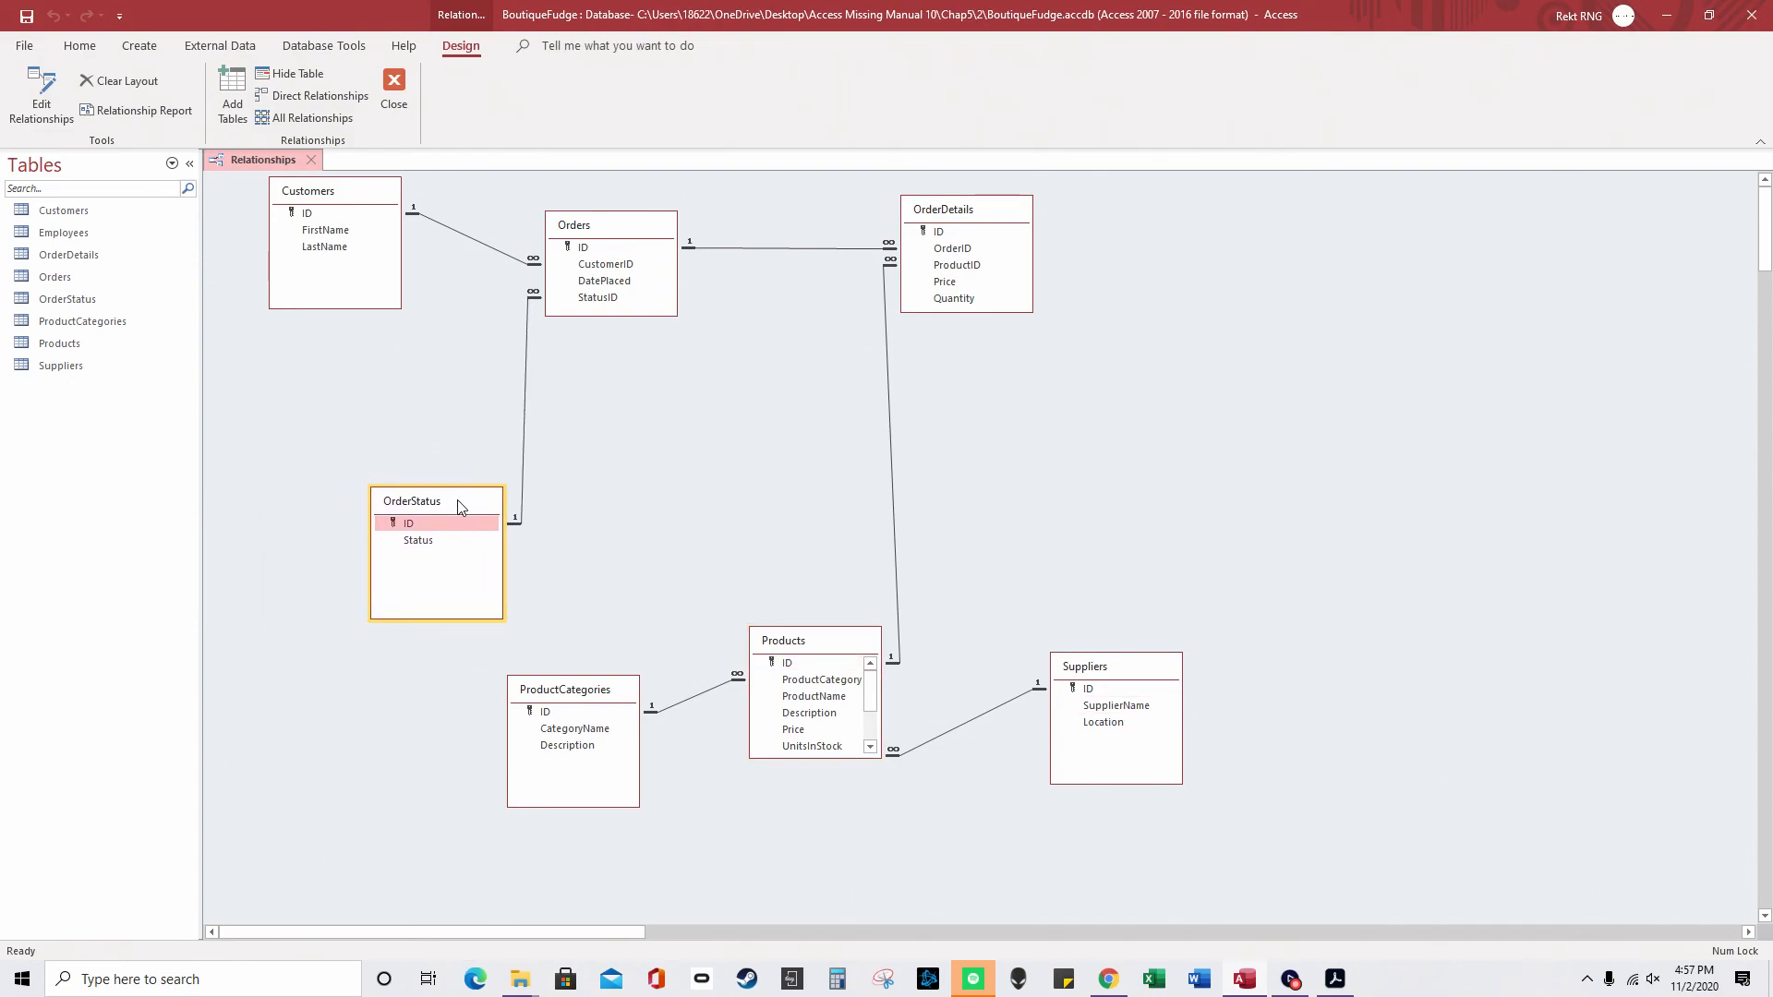
left_click(1334, 979)
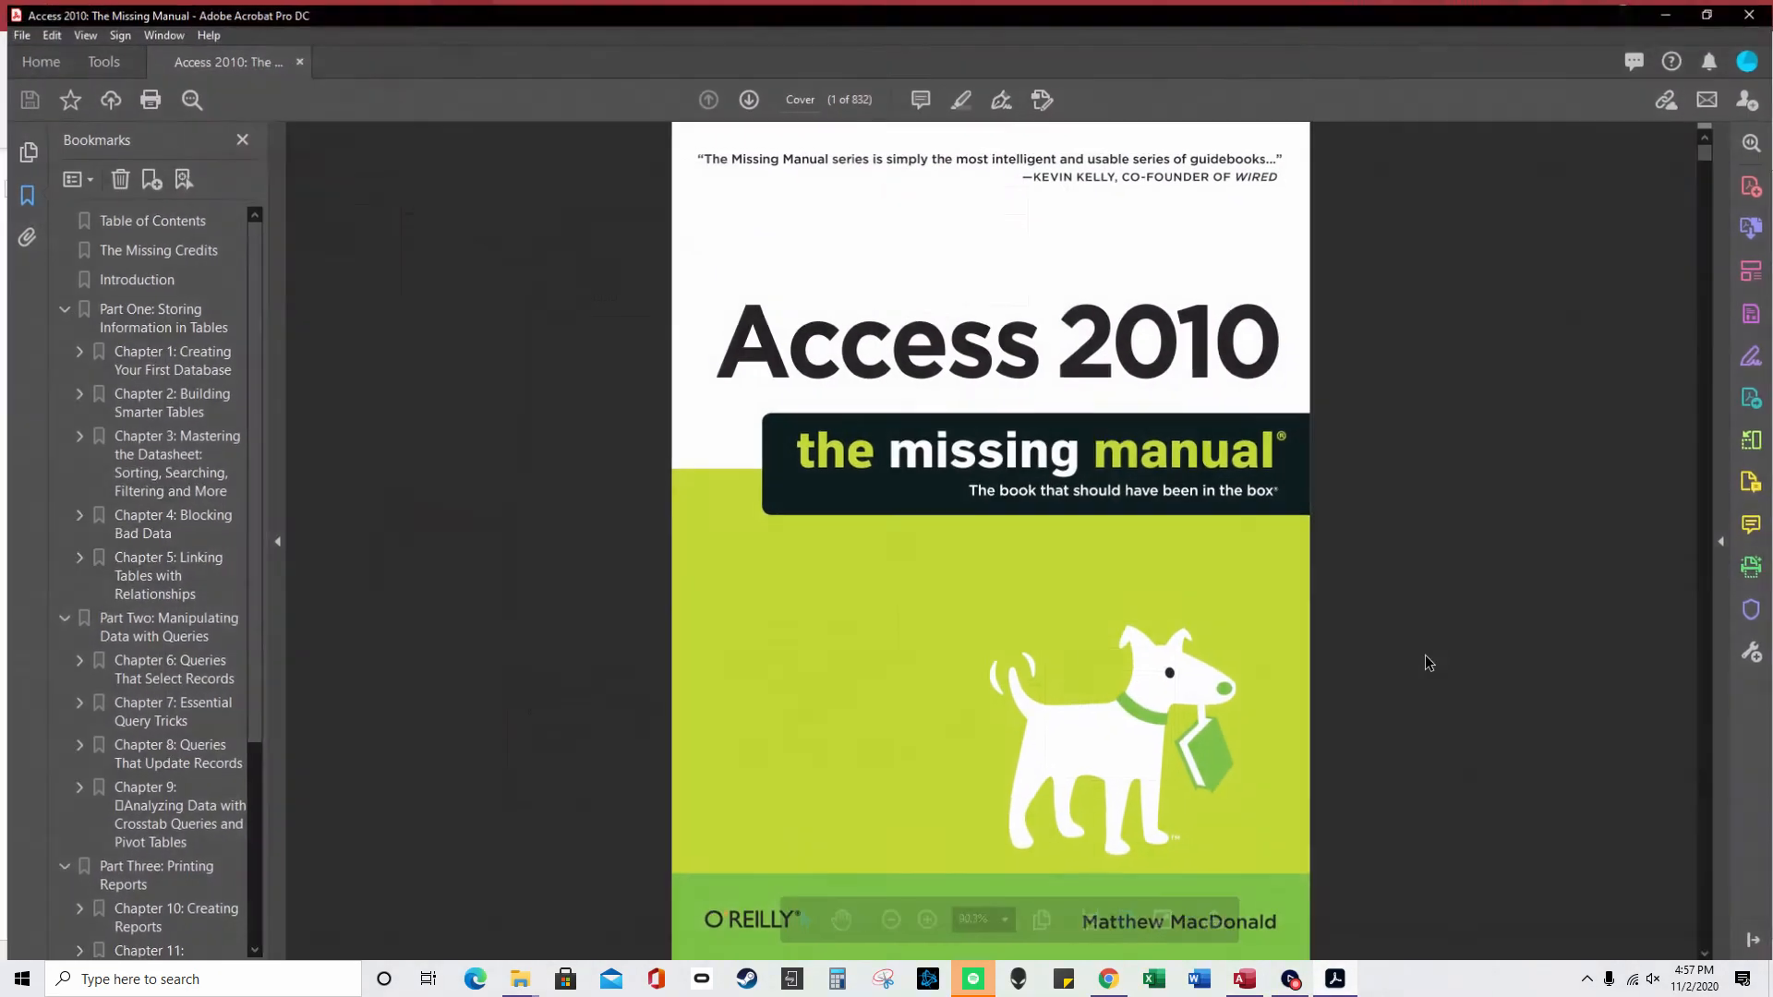